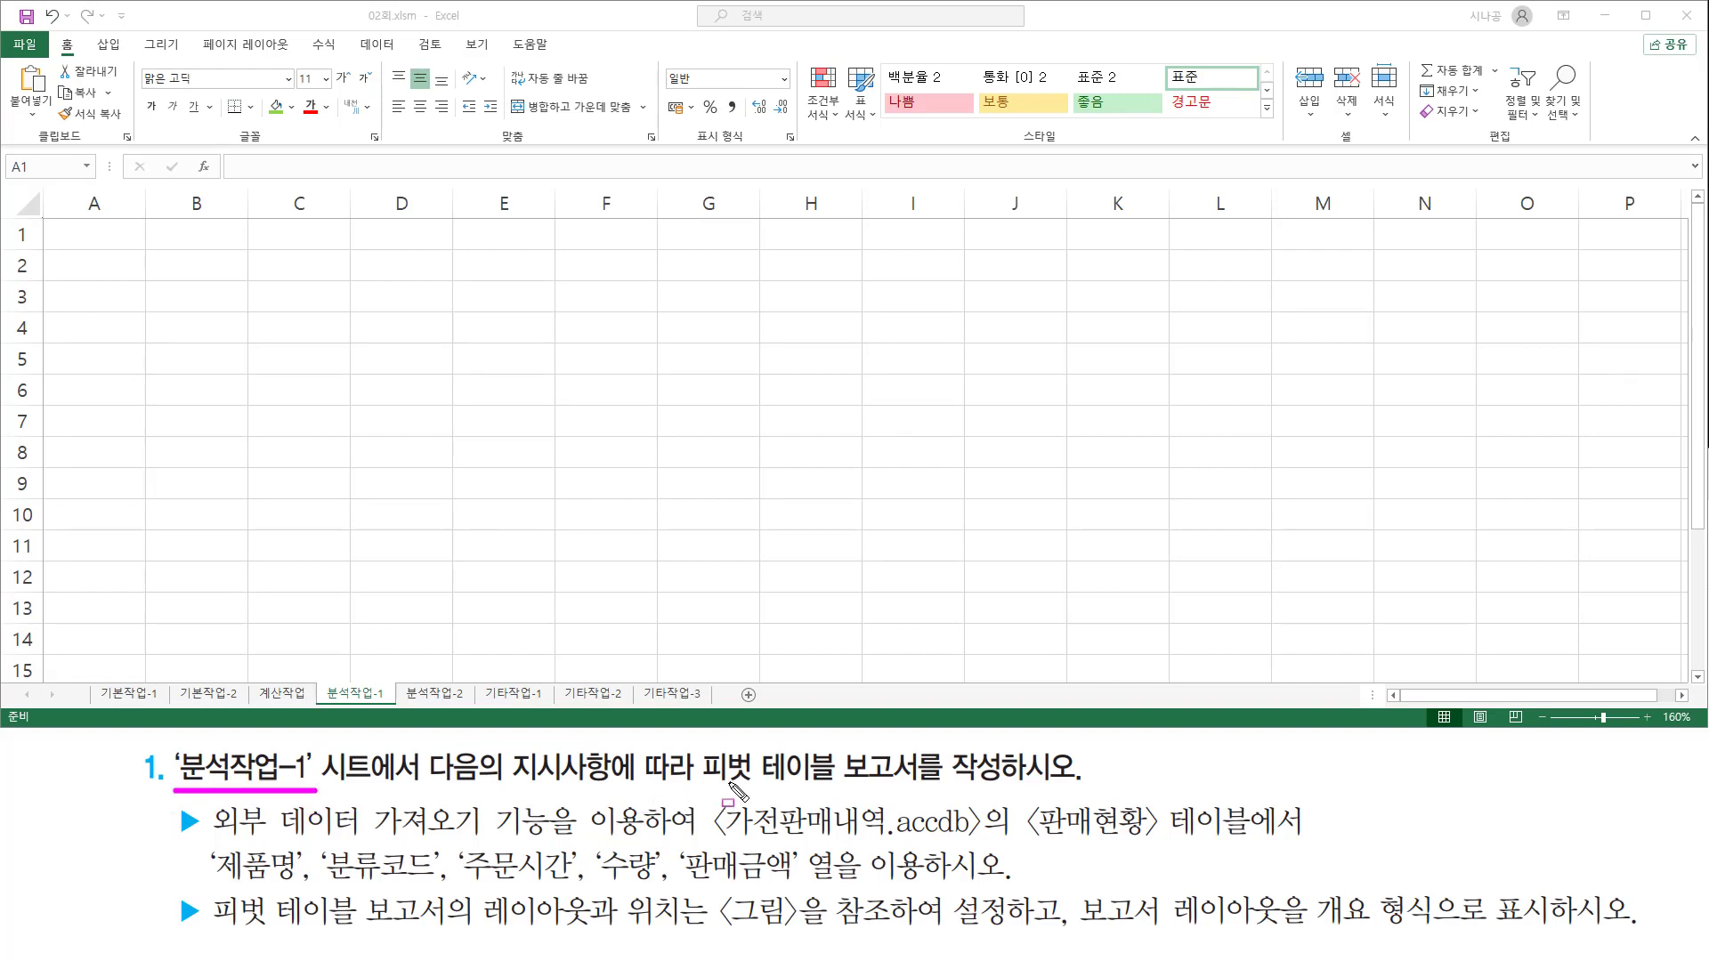
{"action": "left_click_drag", "start_coordinate": [704, 788], "coordinate": [923, 789]}
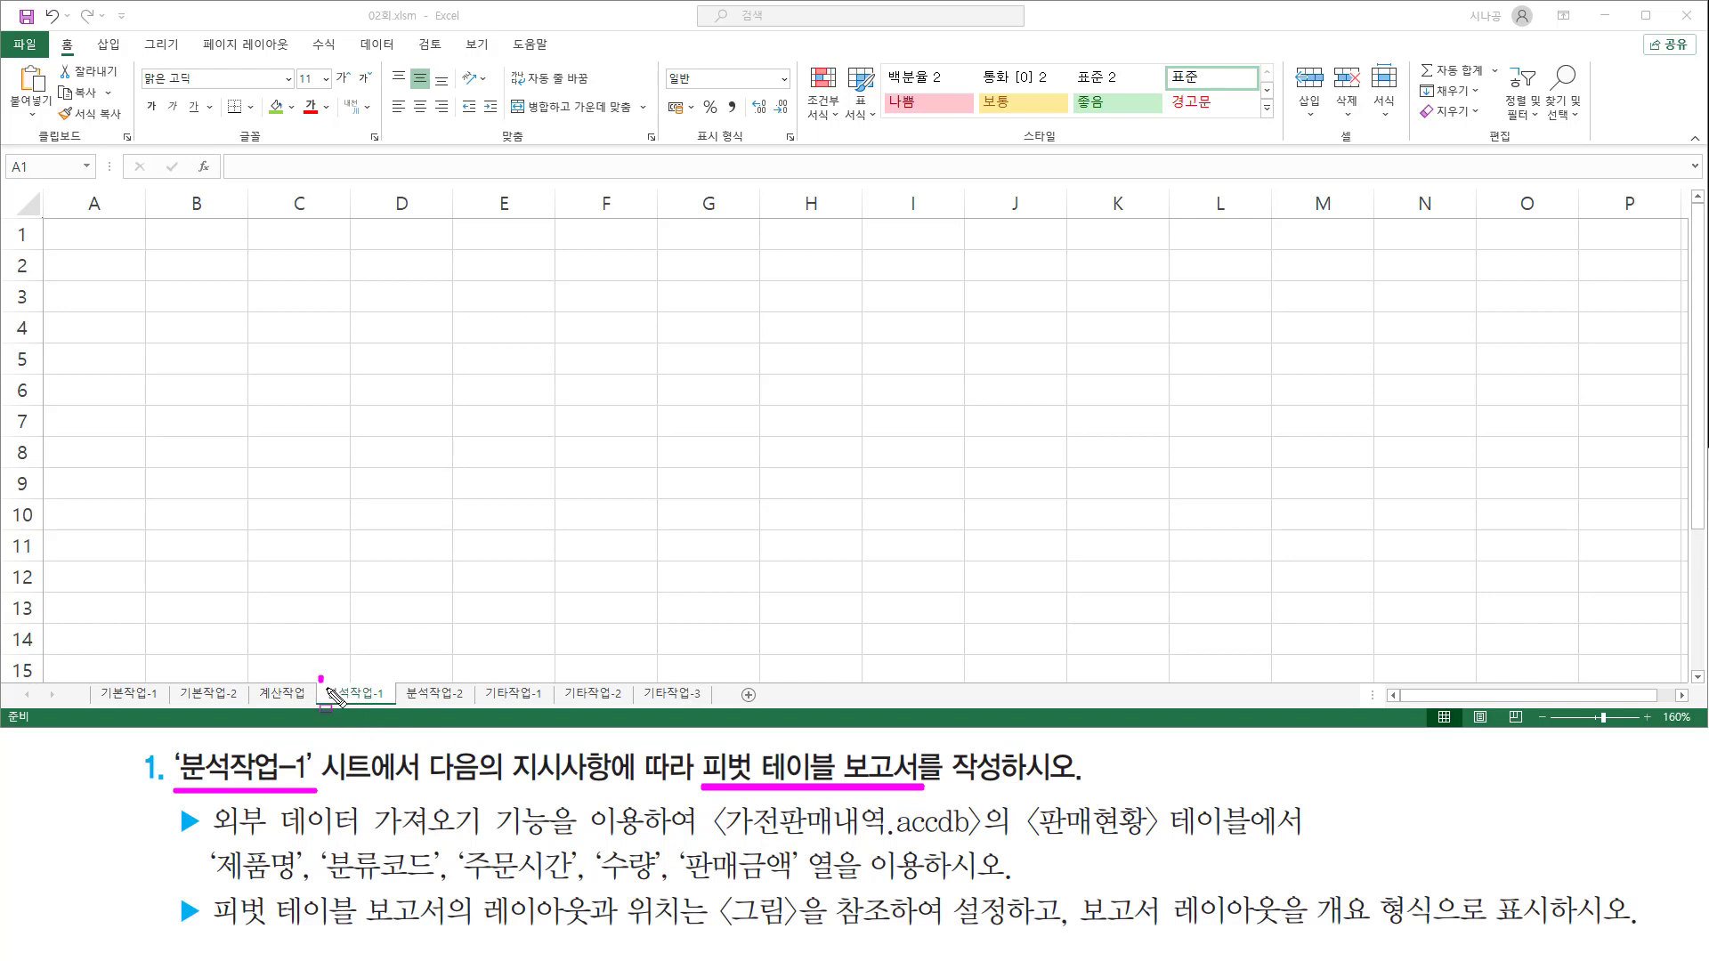
{"action": "left_click_drag", "start_coordinate": [328, 687], "coordinate": [390, 705]}
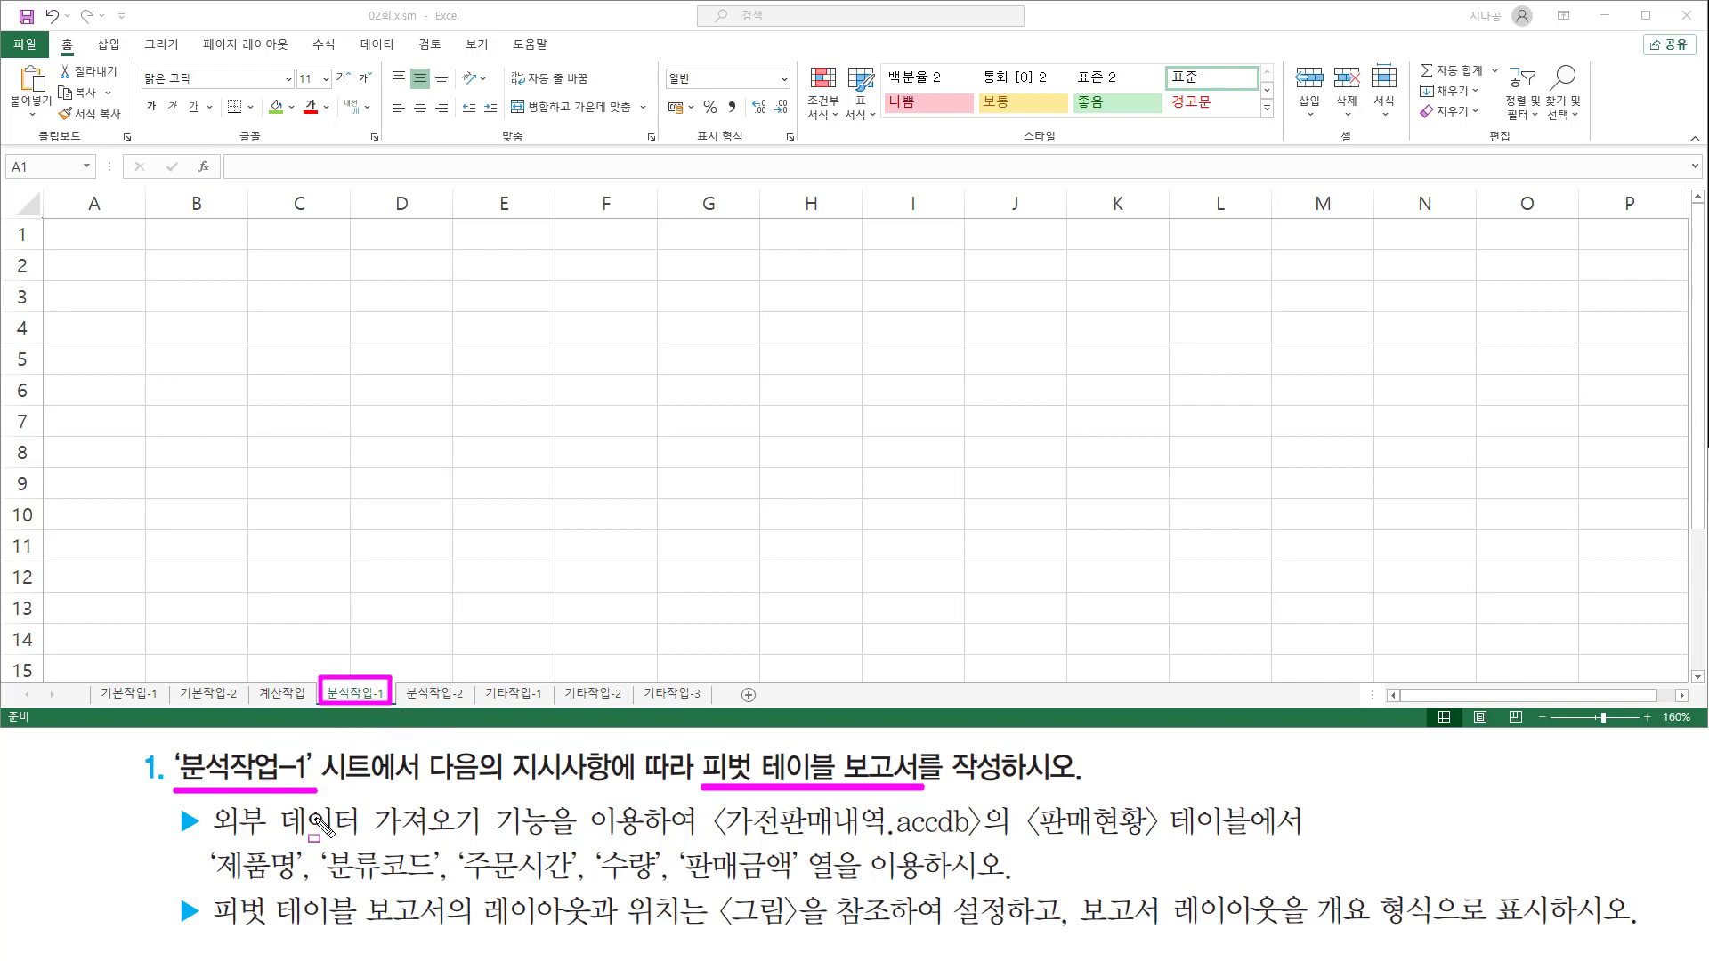
{"action": "key", "text": "Escape"}
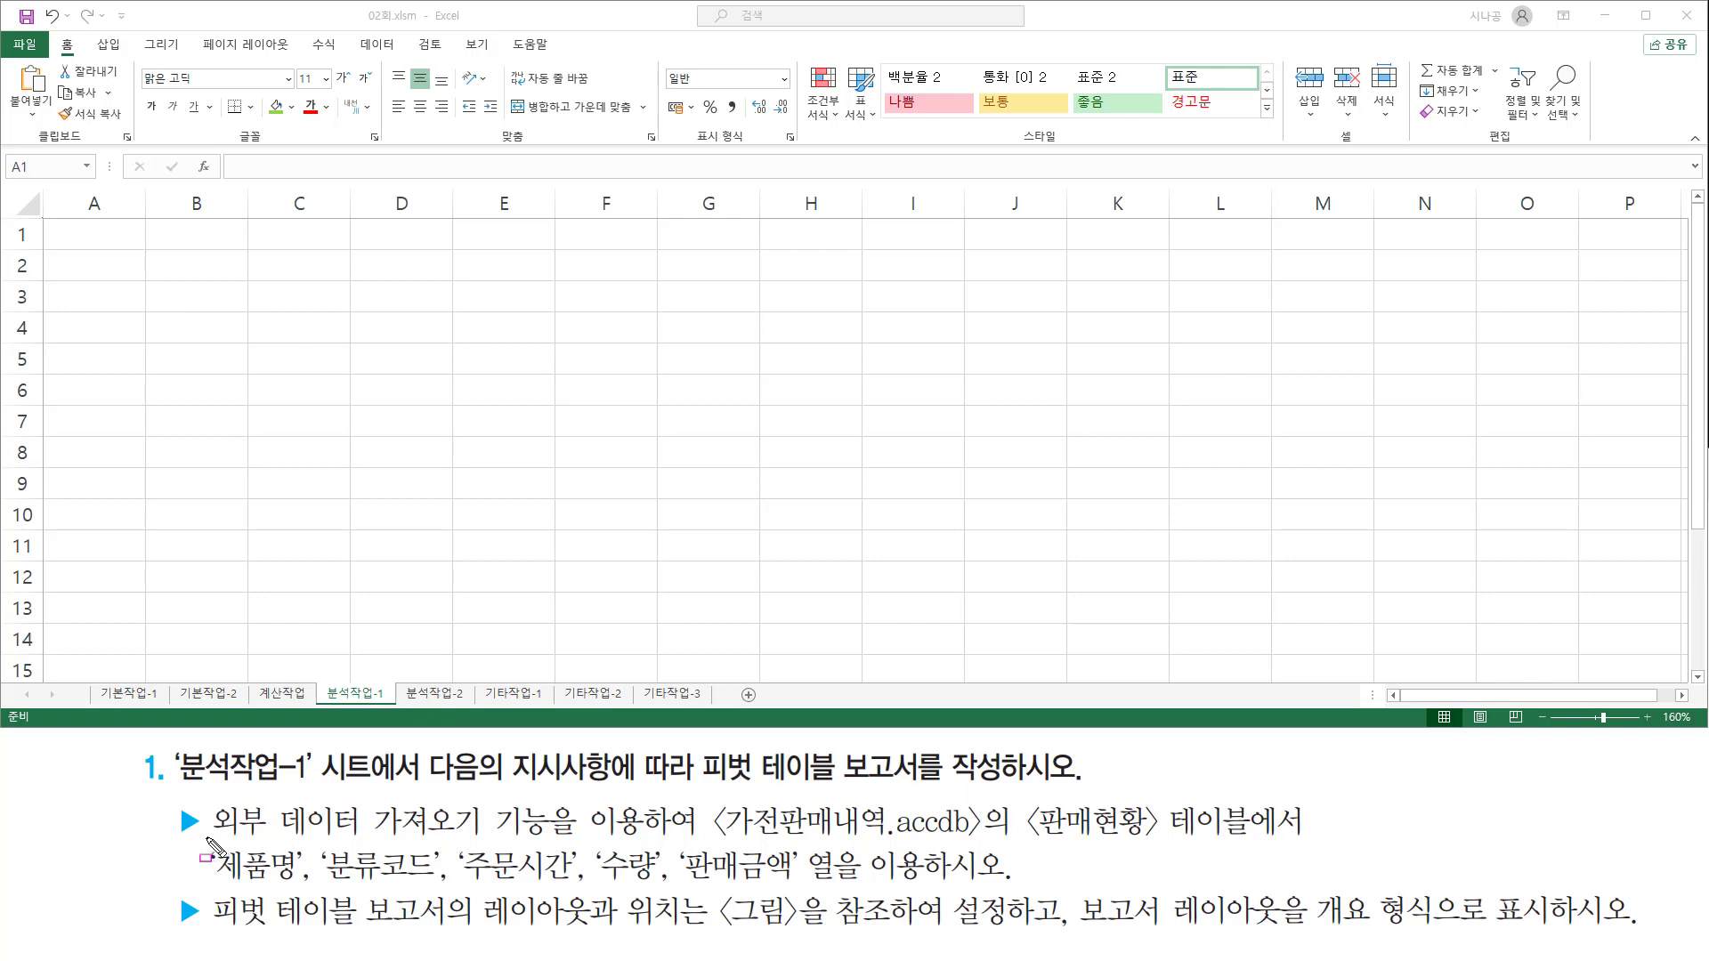
{"action": "left_click_drag", "start_coordinate": [207, 839], "coordinate": [552, 840]}
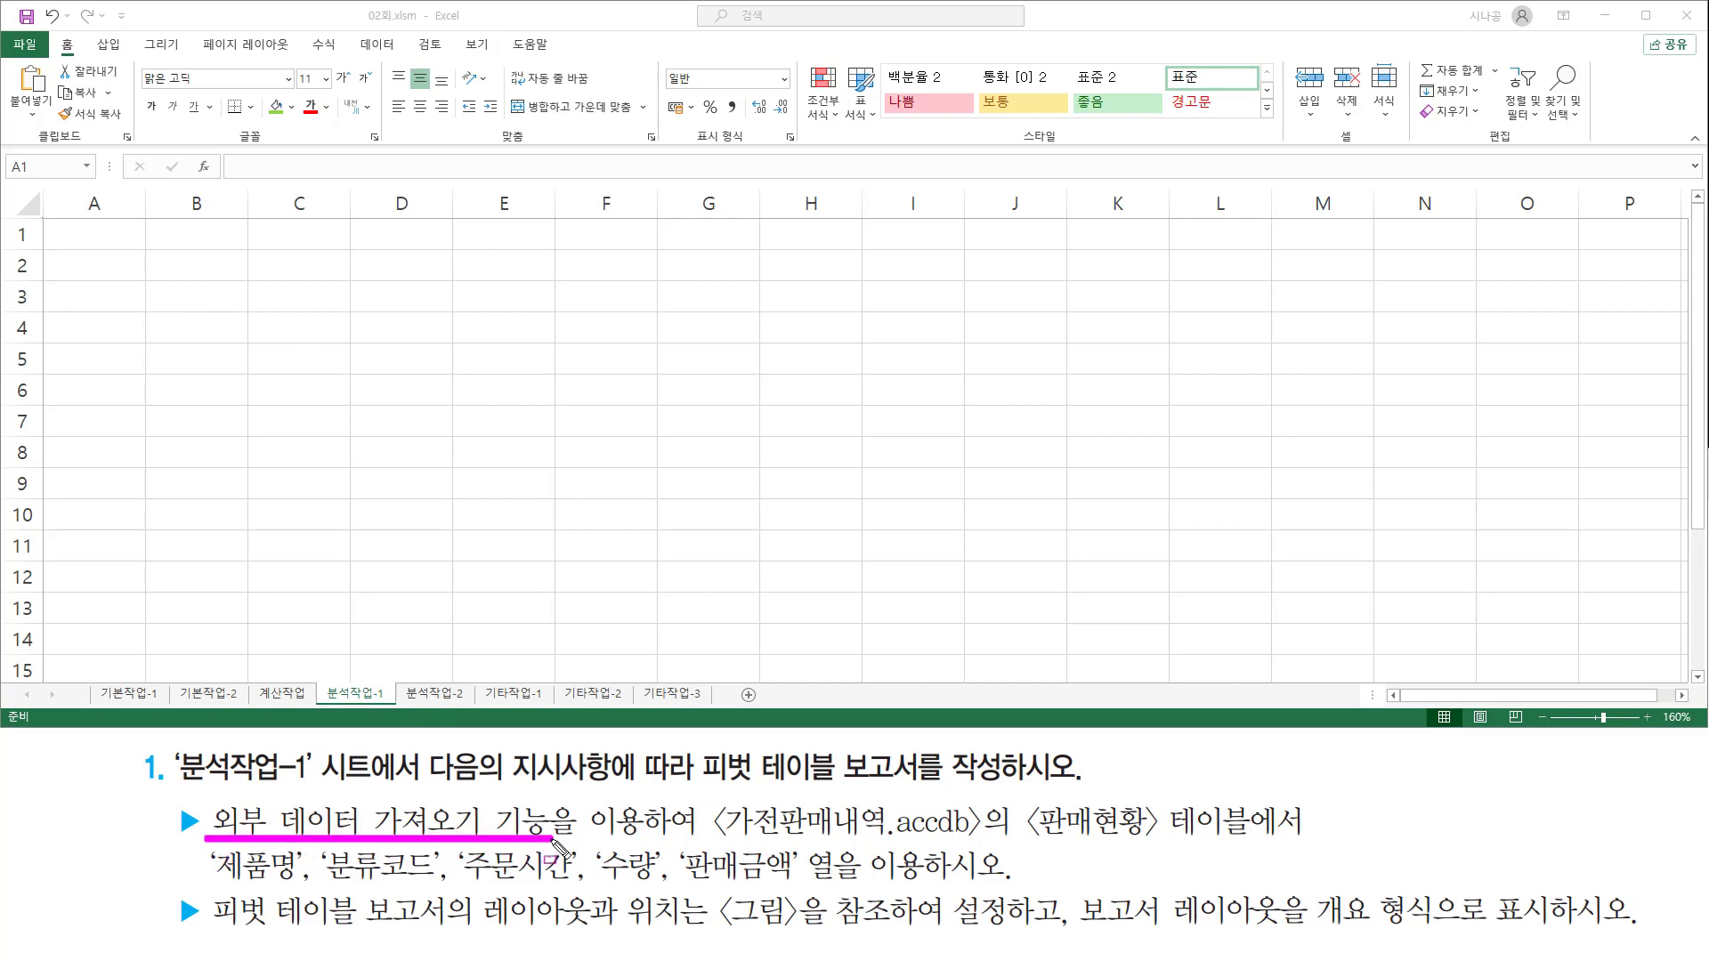
{"action": "mouse_move", "coordinate": [710, 802]}
{"action": "left_mouse_down"}
{"action": "mouse_move", "coordinate": [728, 842]}
{"action": "mouse_move", "coordinate": [984, 844]}
{"action": "left_mouse_up"}
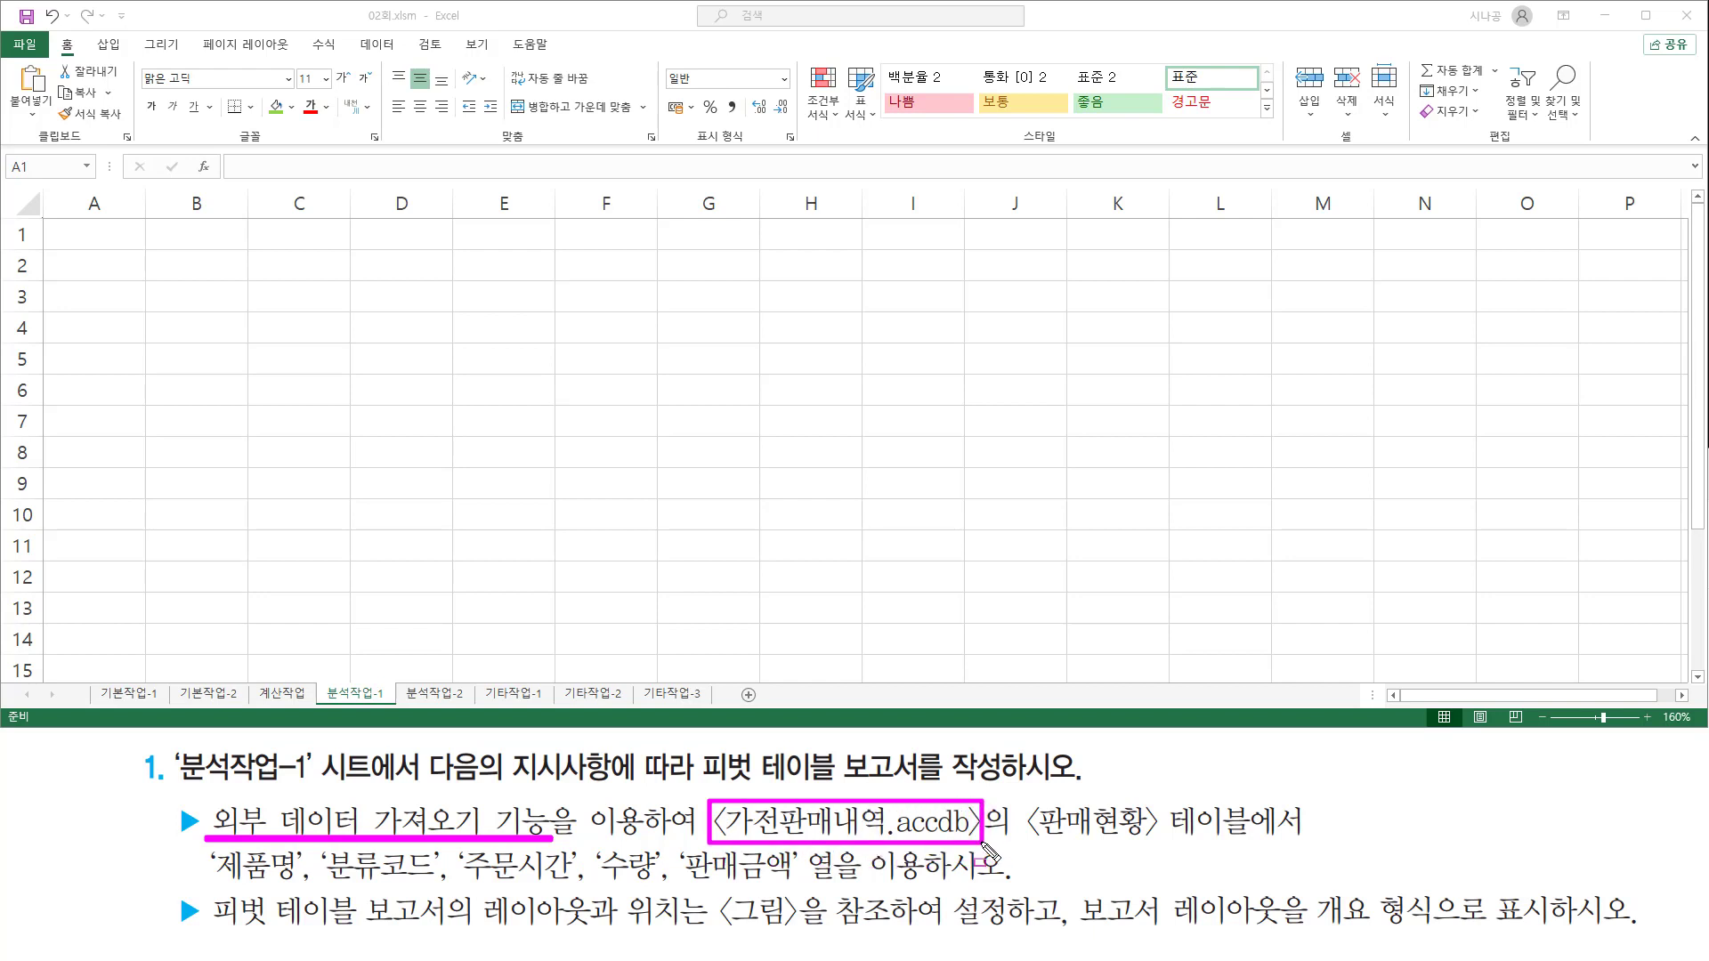
{"action": "left_click_drag", "start_coordinate": [1030, 839], "coordinate": [1244, 841]}
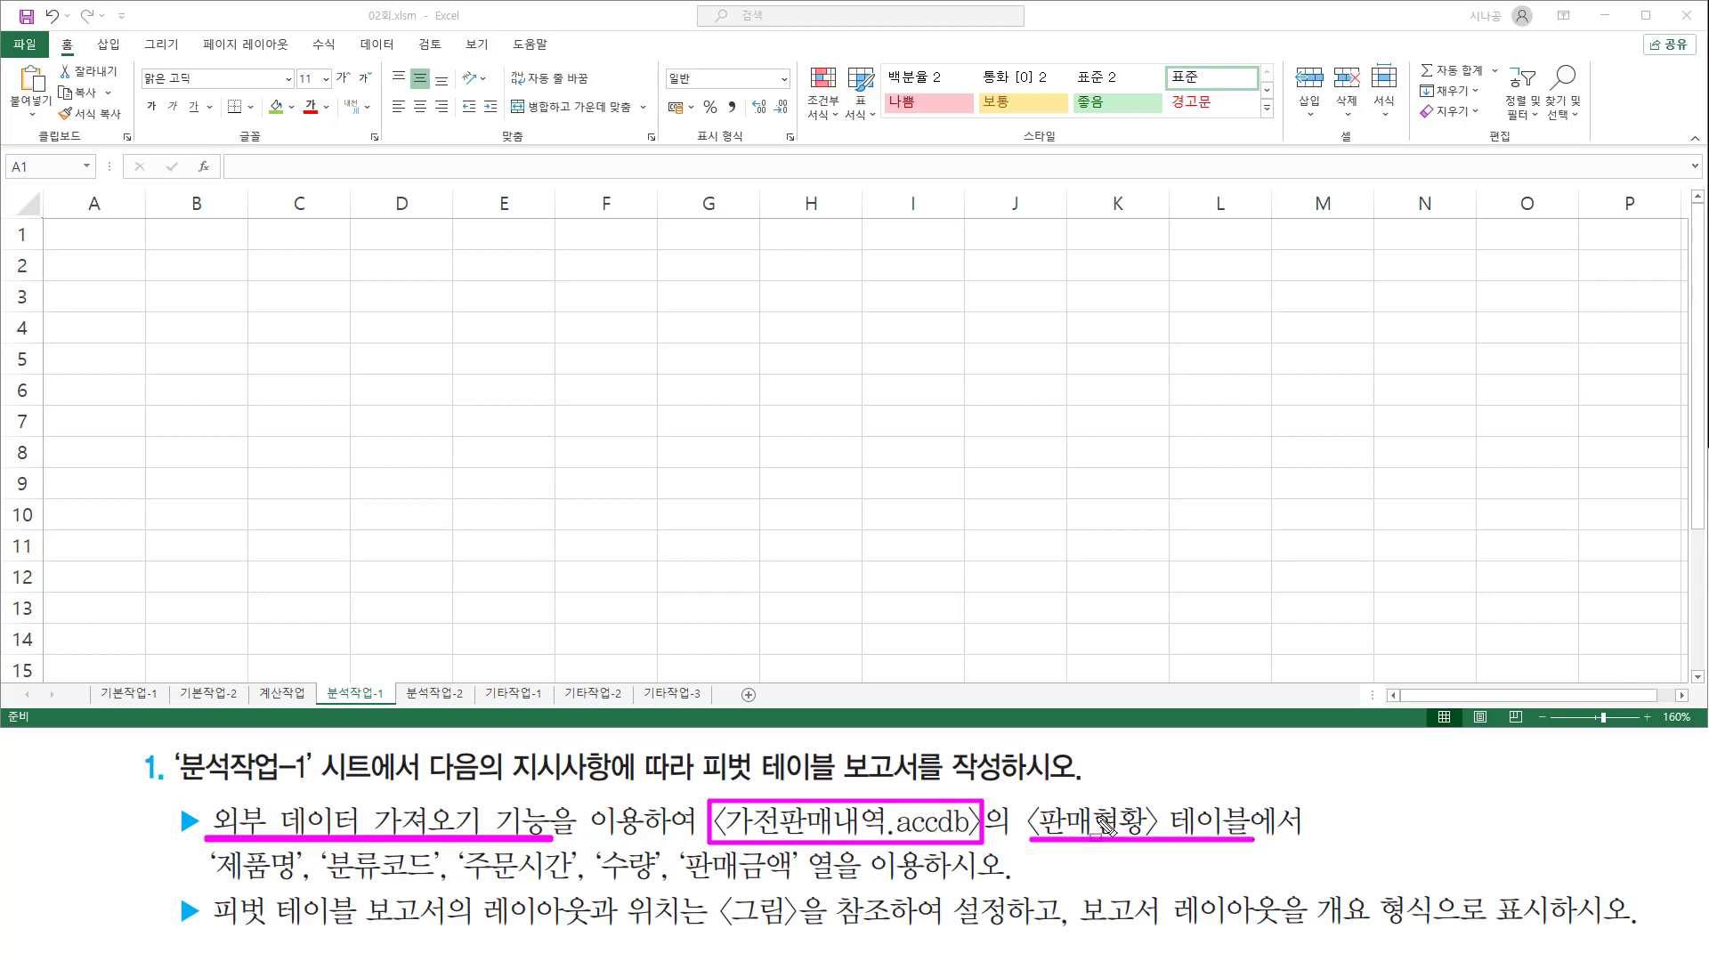
{"action": "left_click_drag", "start_coordinate": [209, 878], "coordinate": [790, 886]}
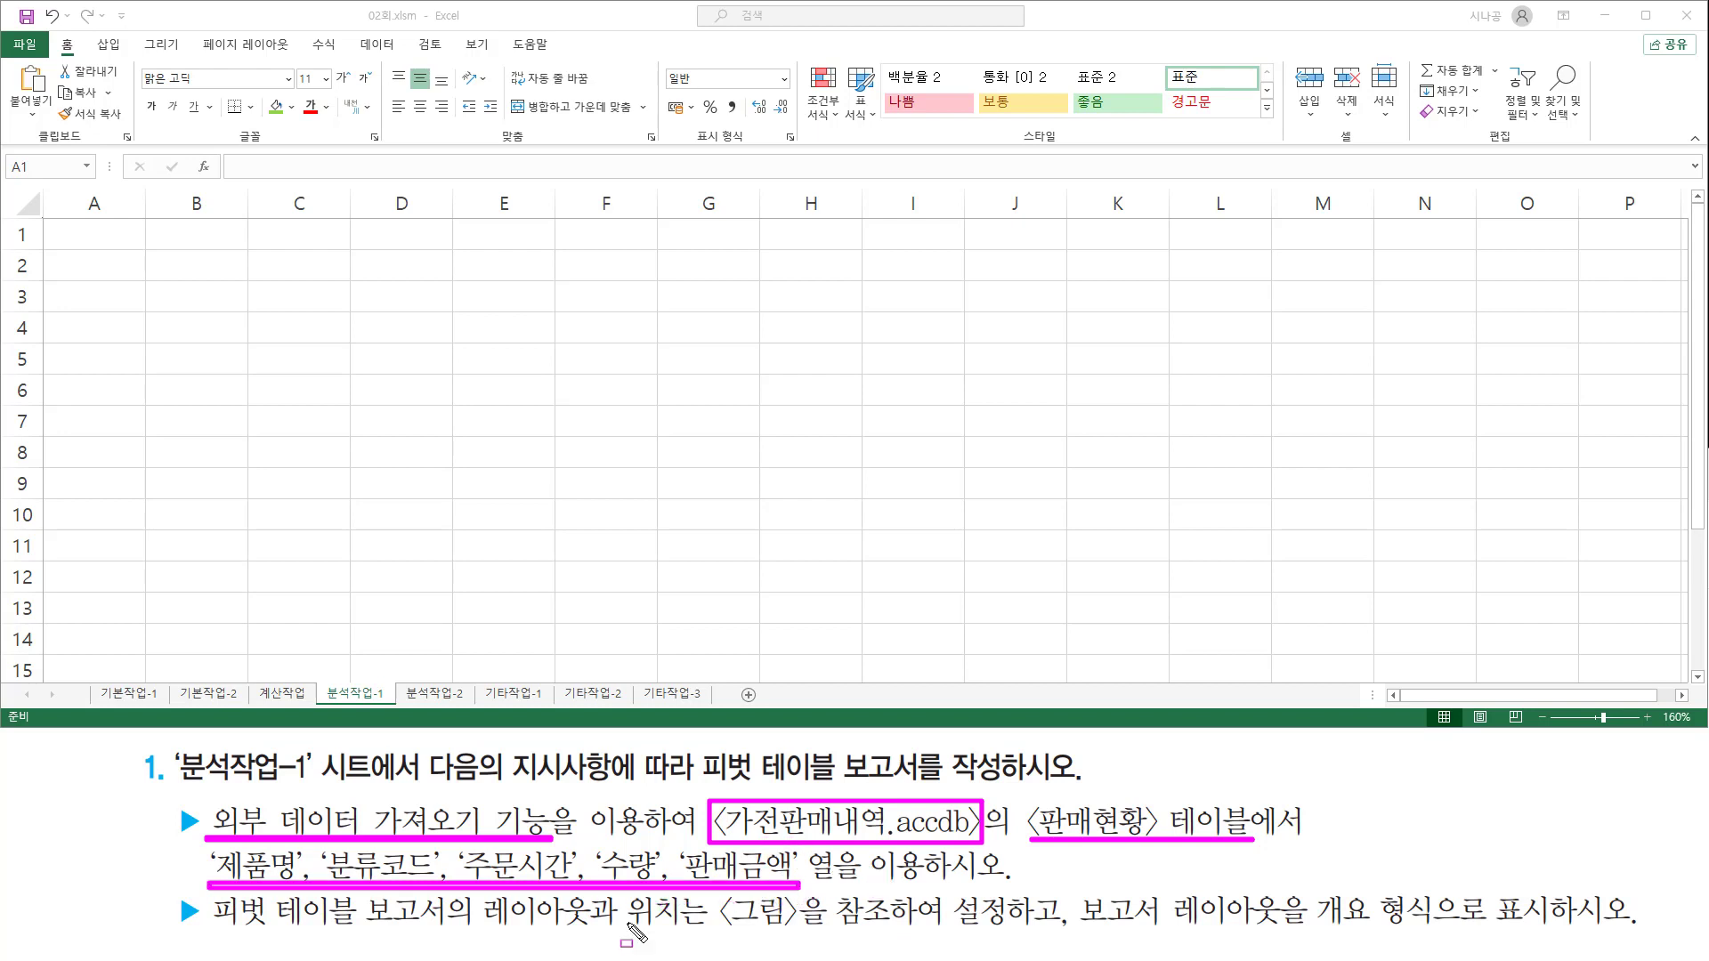
{"action": "left_click_drag", "start_coordinate": [213, 929], "coordinate": [919, 932]}
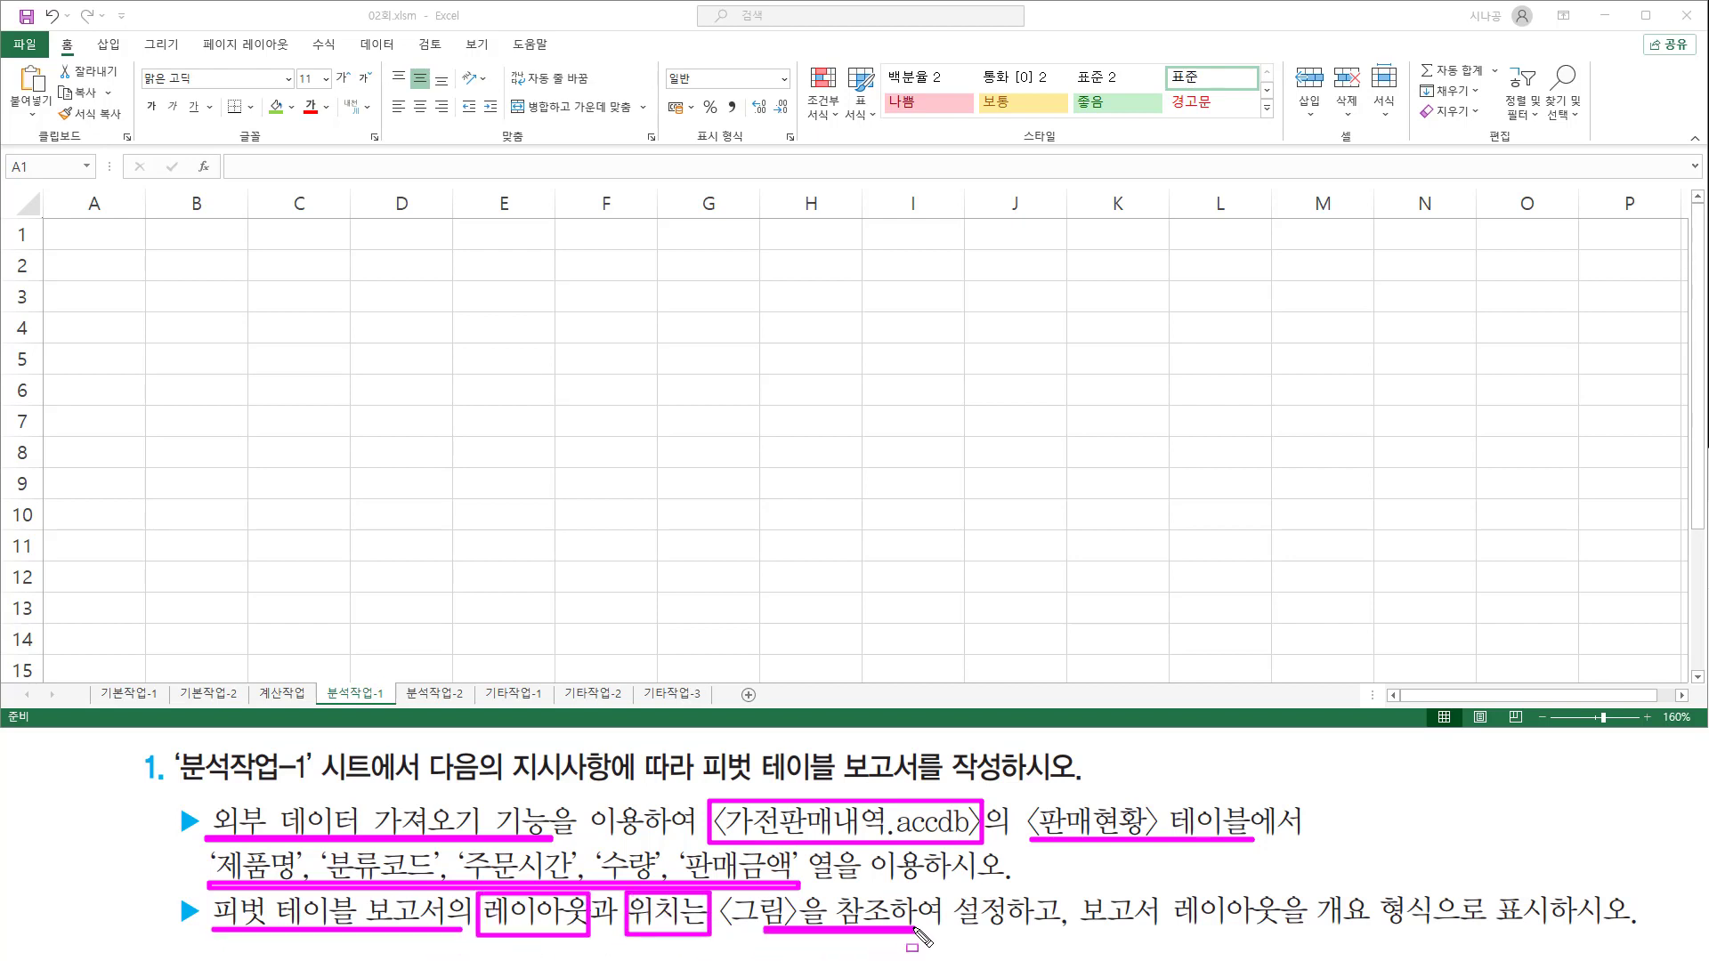
{"action": "mouse_move", "coordinate": [1076, 893]}
{"action": "left_mouse_down"}
{"action": "mouse_move", "coordinate": [1154, 931]}
{"action": "mouse_move", "coordinate": [1567, 928]}
{"action": "left_mouse_up"}
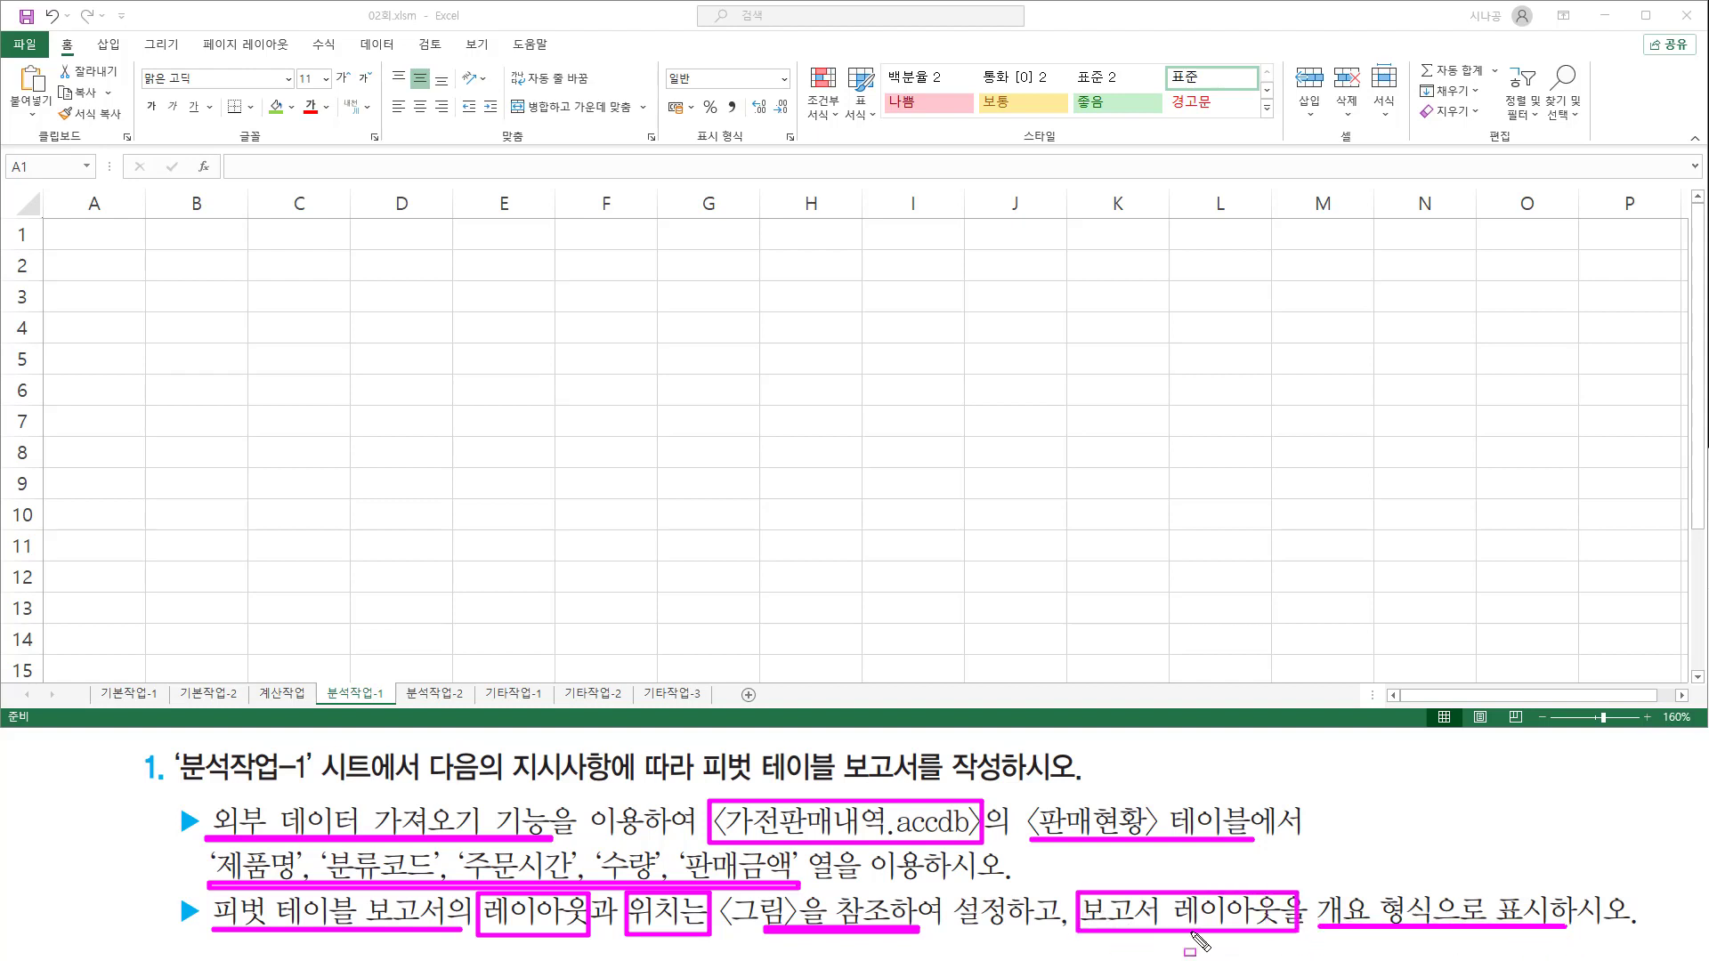
{"action": "key", "text": "Escape"}
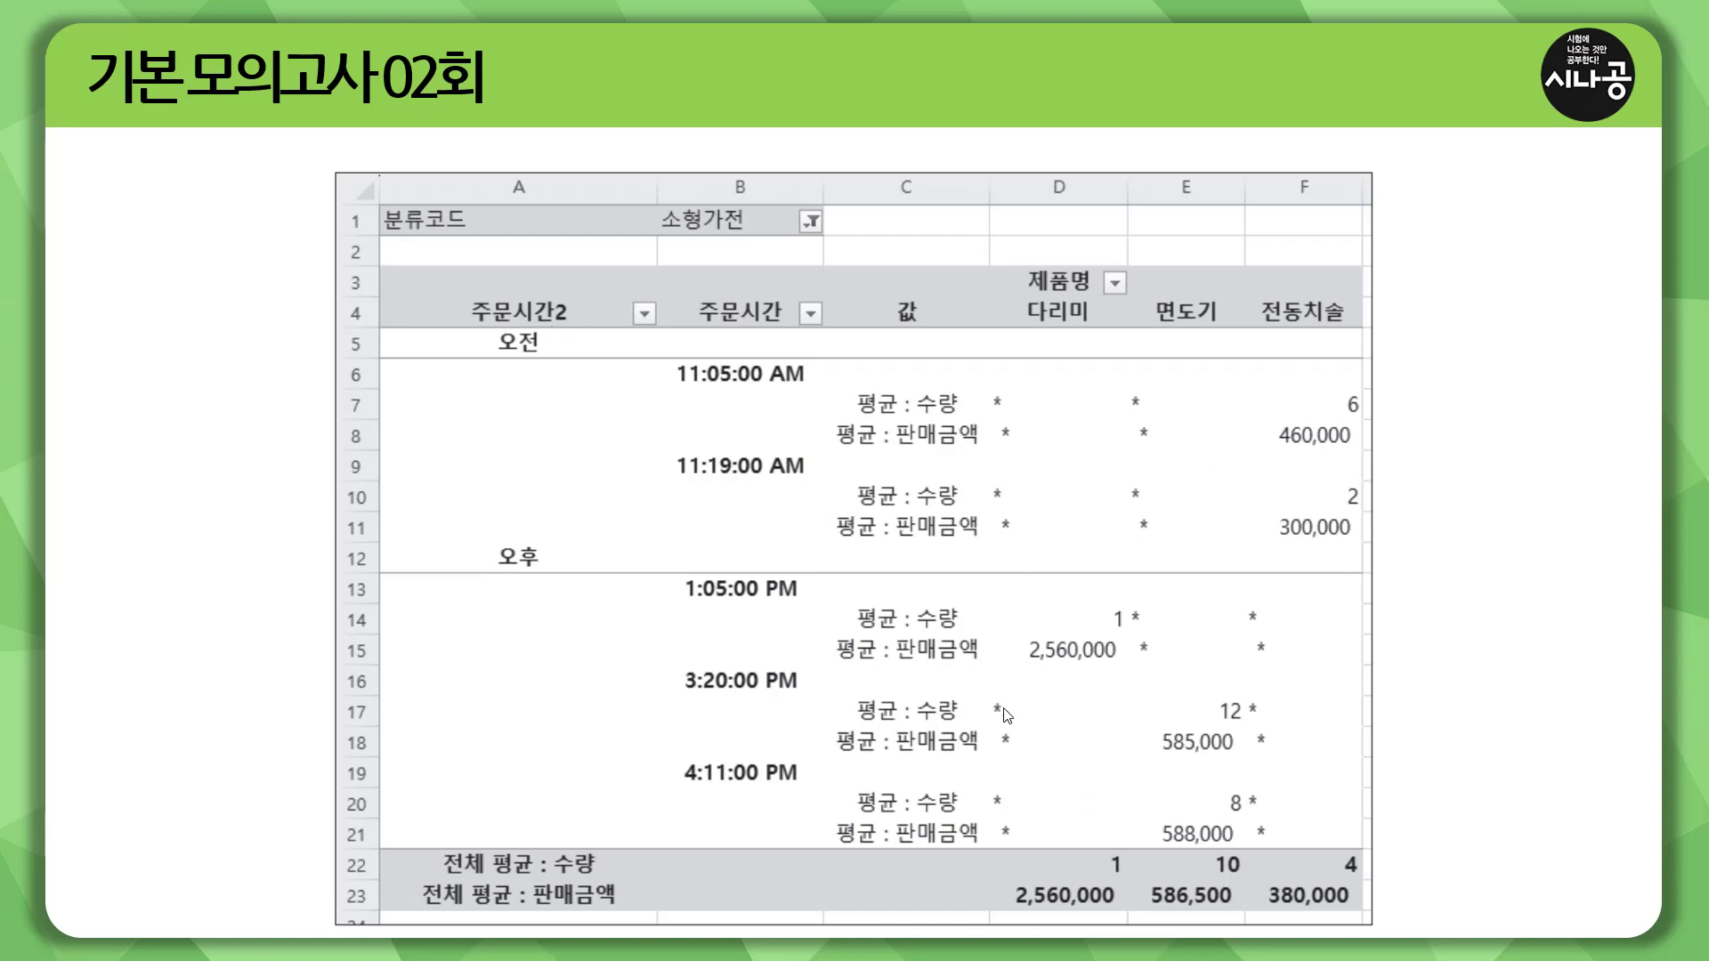
{"action": "key", "text": "ctrl+p"}
{"action": "mouse_move", "coordinate": [984, 355]}
{"action": "left_mouse_down"}
{"action": "mouse_move", "coordinate": [1107, 821]}
{"action": "mouse_move", "coordinate": [1365, 847]}
{"action": "left_mouse_up"}
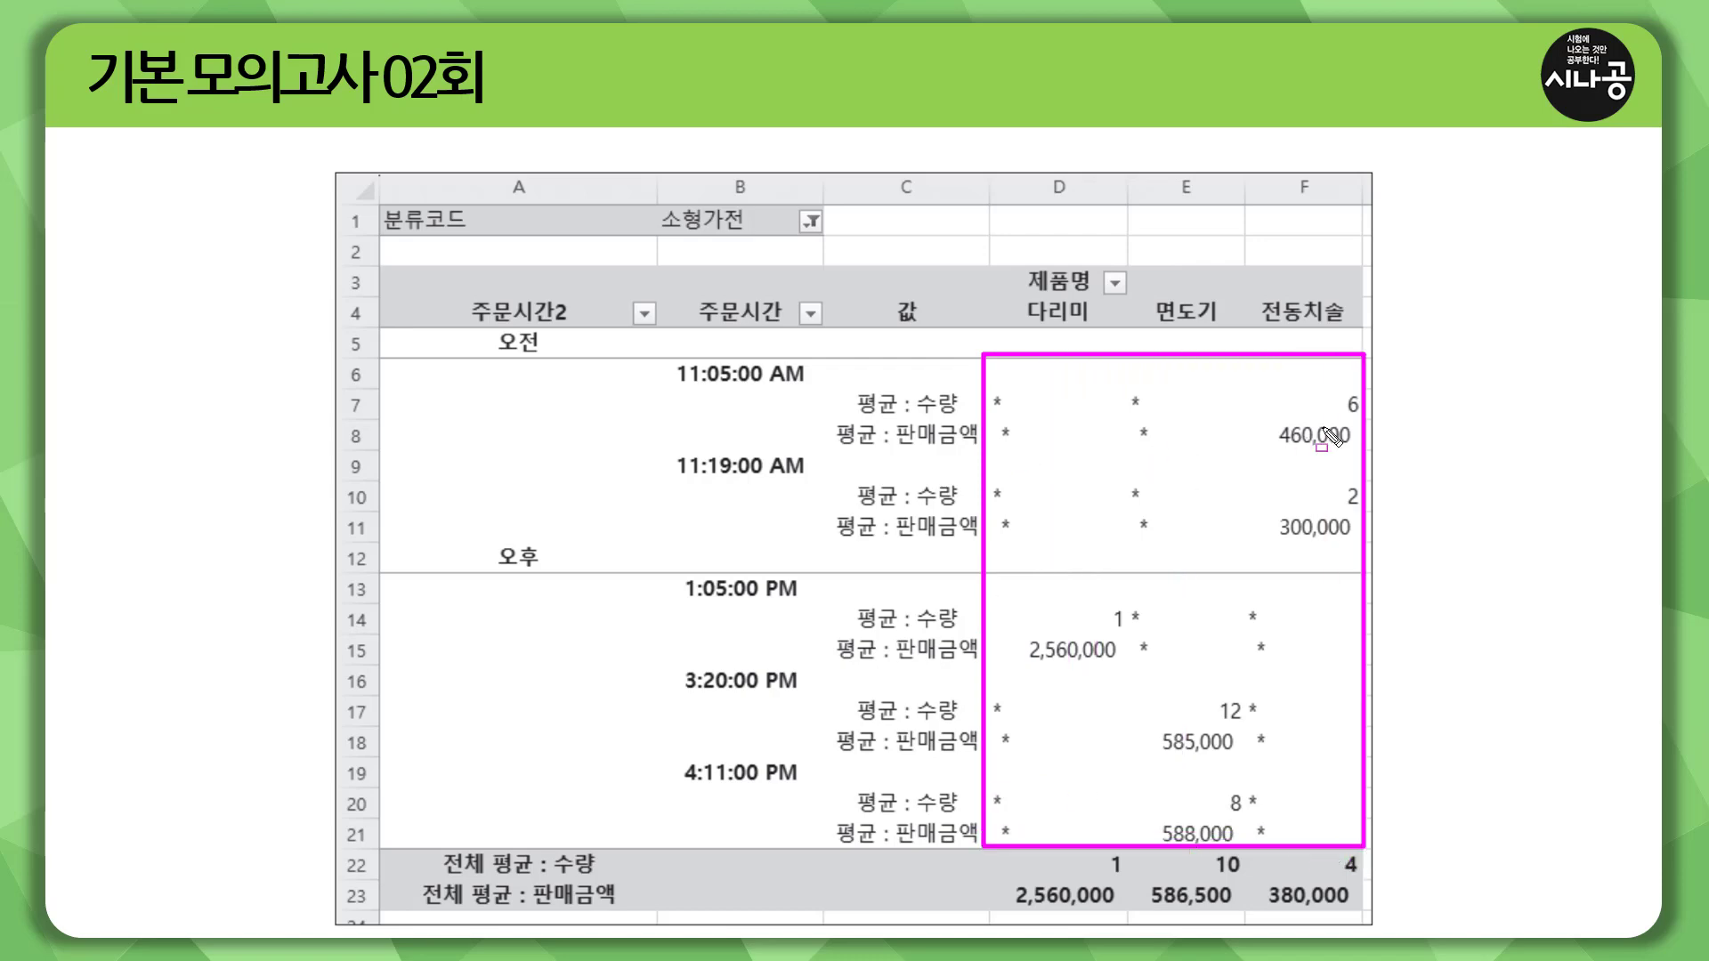
{"action": "left_click_drag", "start_coordinate": [1332, 391], "coordinate": [1371, 417]}
{"action": "left_click_drag", "start_coordinate": [1342, 480], "coordinate": [1377, 510]}
{"action": "left_click_drag", "start_coordinate": [1102, 598], "coordinate": [1133, 632]}
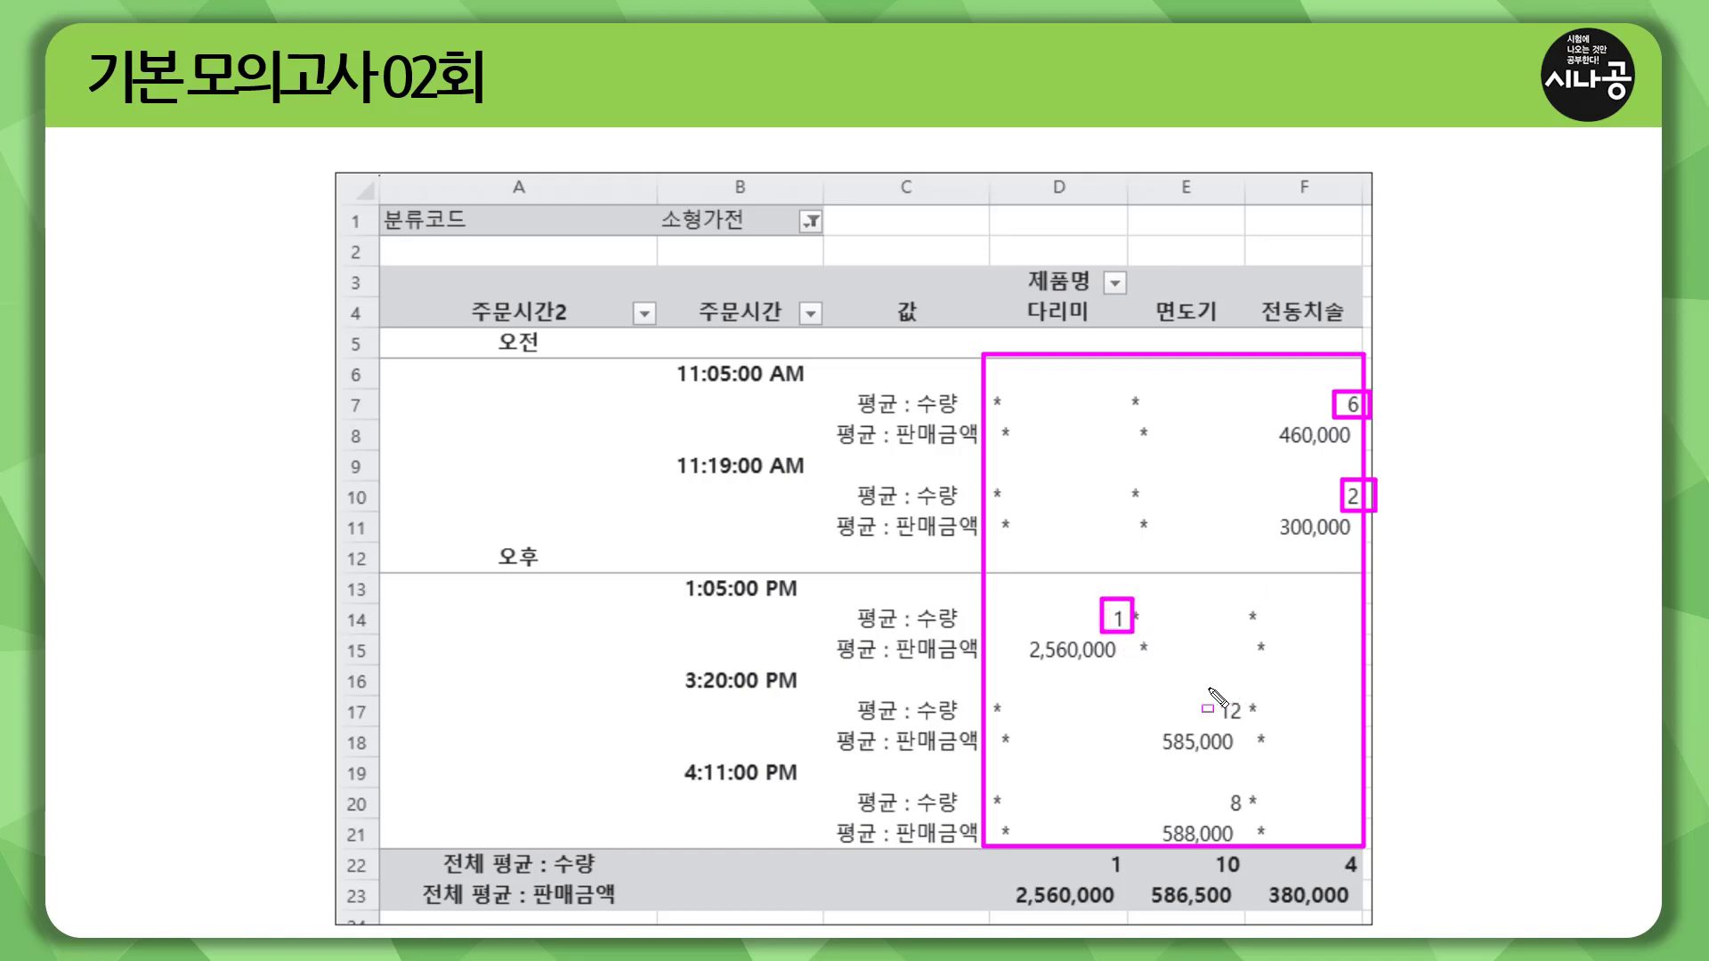
{"action": "left_click_drag", "start_coordinate": [1209, 691], "coordinate": [1261, 723]}
{"action": "mouse_move", "coordinate": [1213, 783]}
{"action": "left_mouse_down"}
{"action": "mouse_move", "coordinate": [1213, 819]}
{"action": "mouse_move", "coordinate": [1258, 783]}
{"action": "left_mouse_up"}
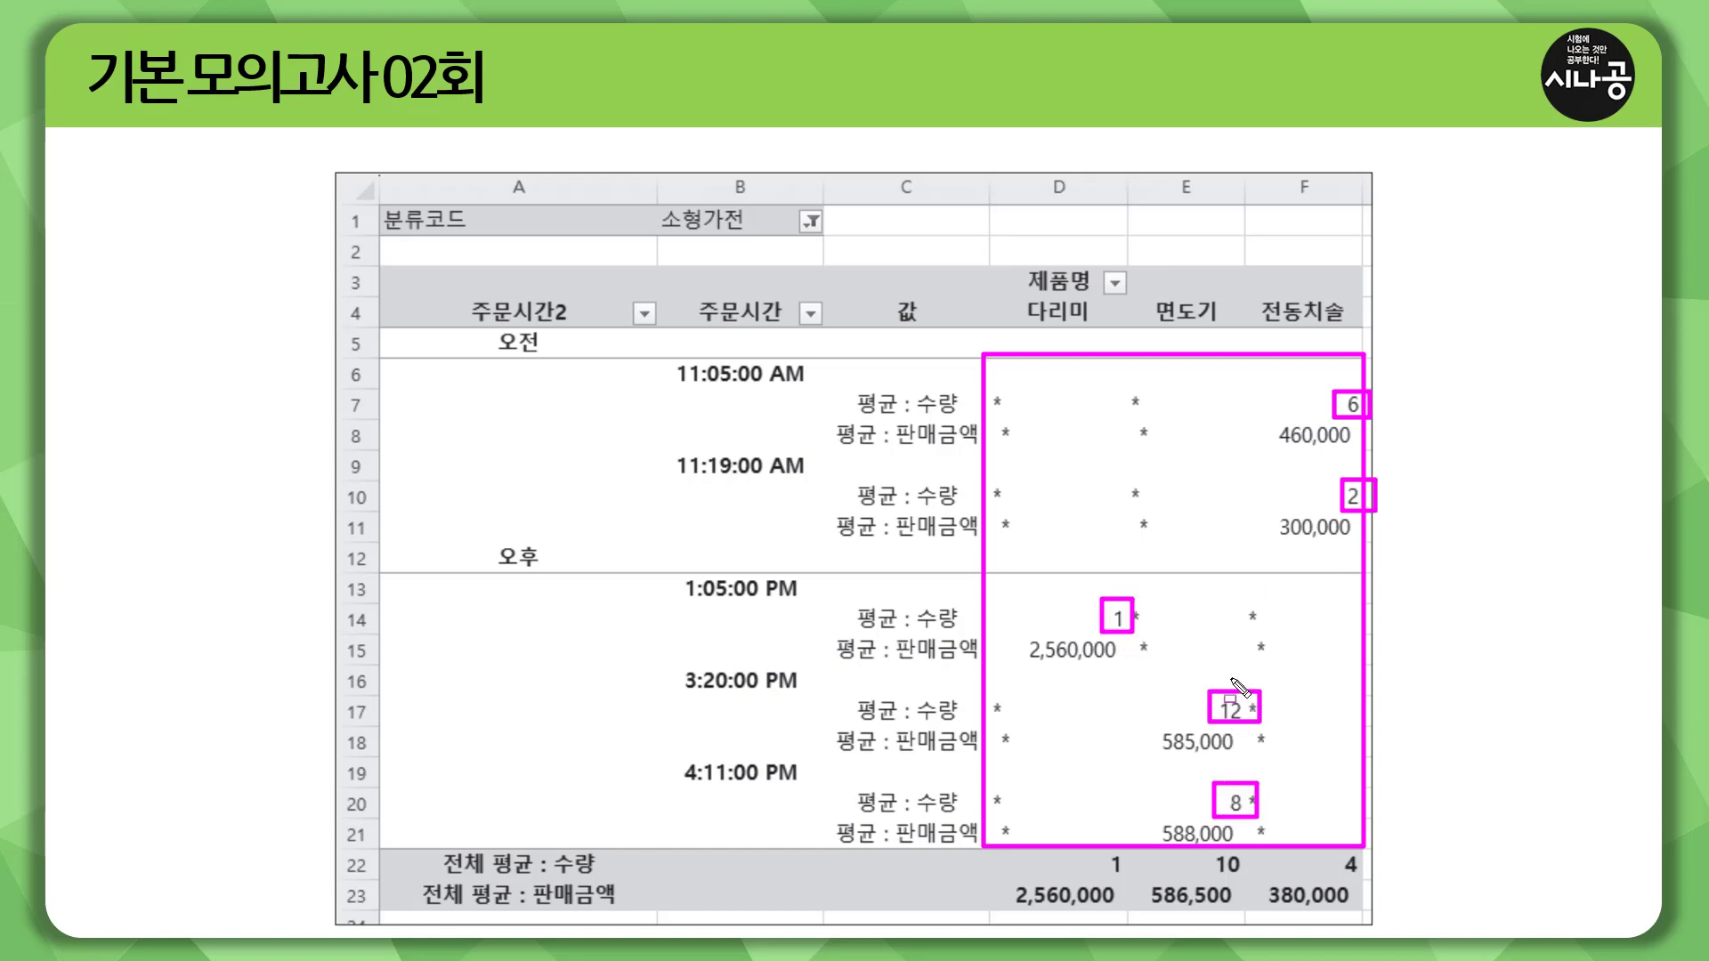
{"action": "left_click_drag", "start_coordinate": [843, 413], "coordinate": [967, 413]}
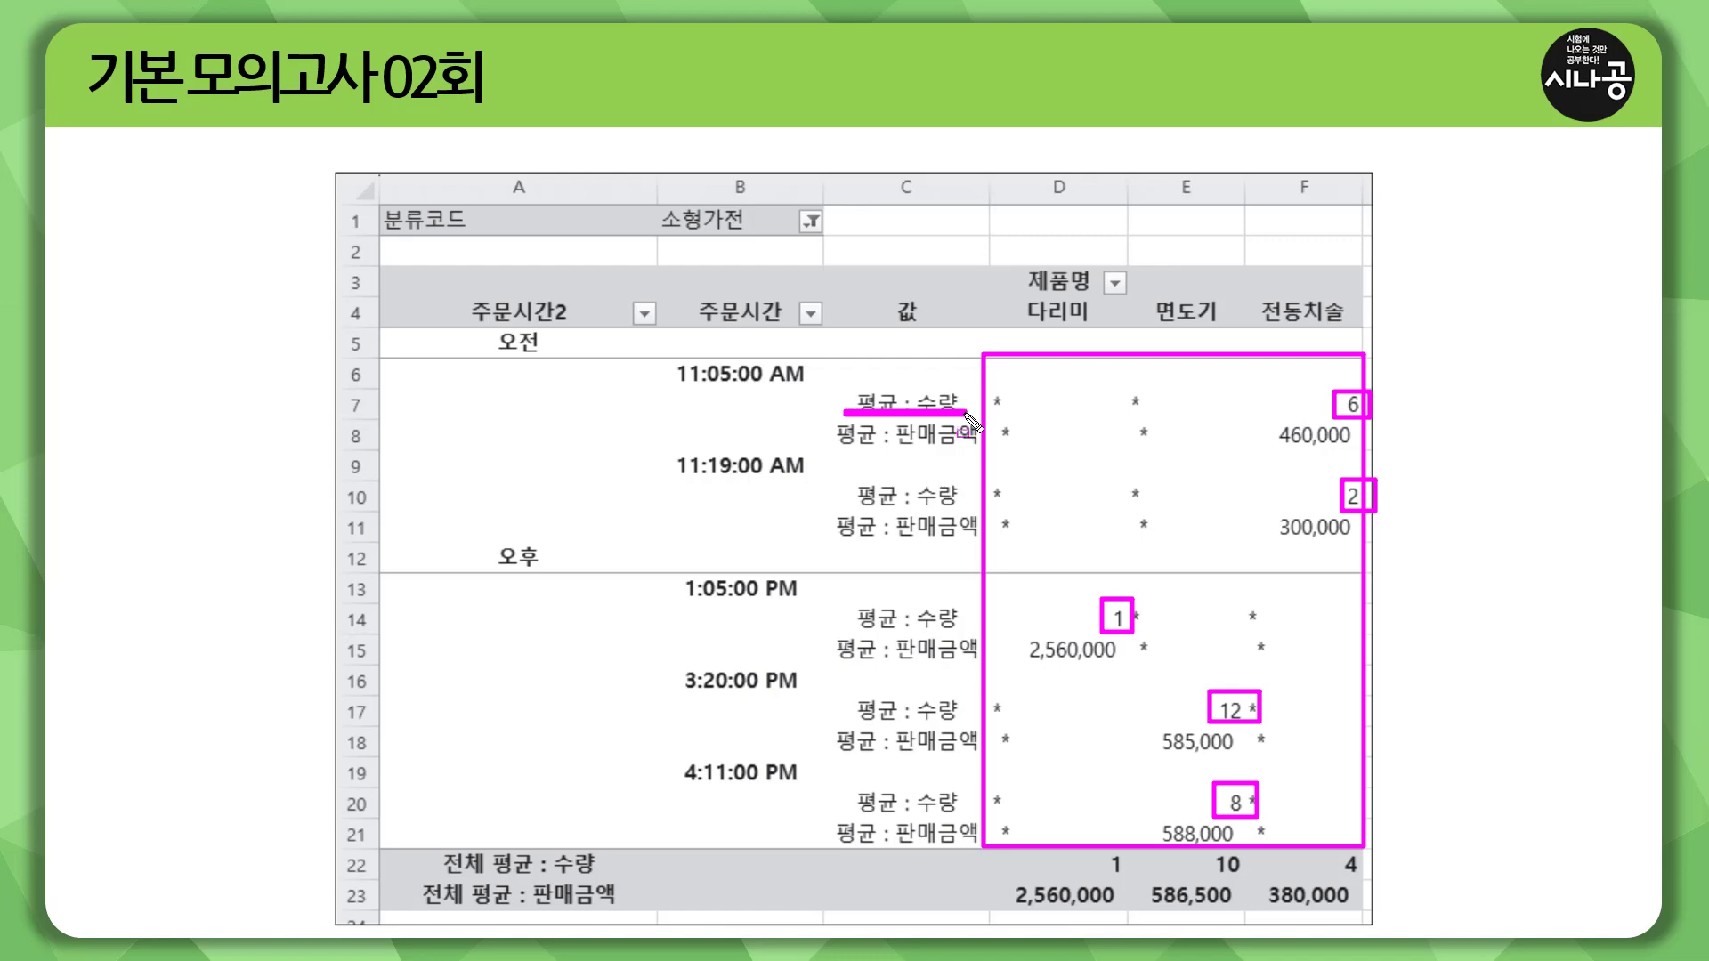
{"action": "left_click_drag", "start_coordinate": [851, 503], "coordinate": [966, 503]}
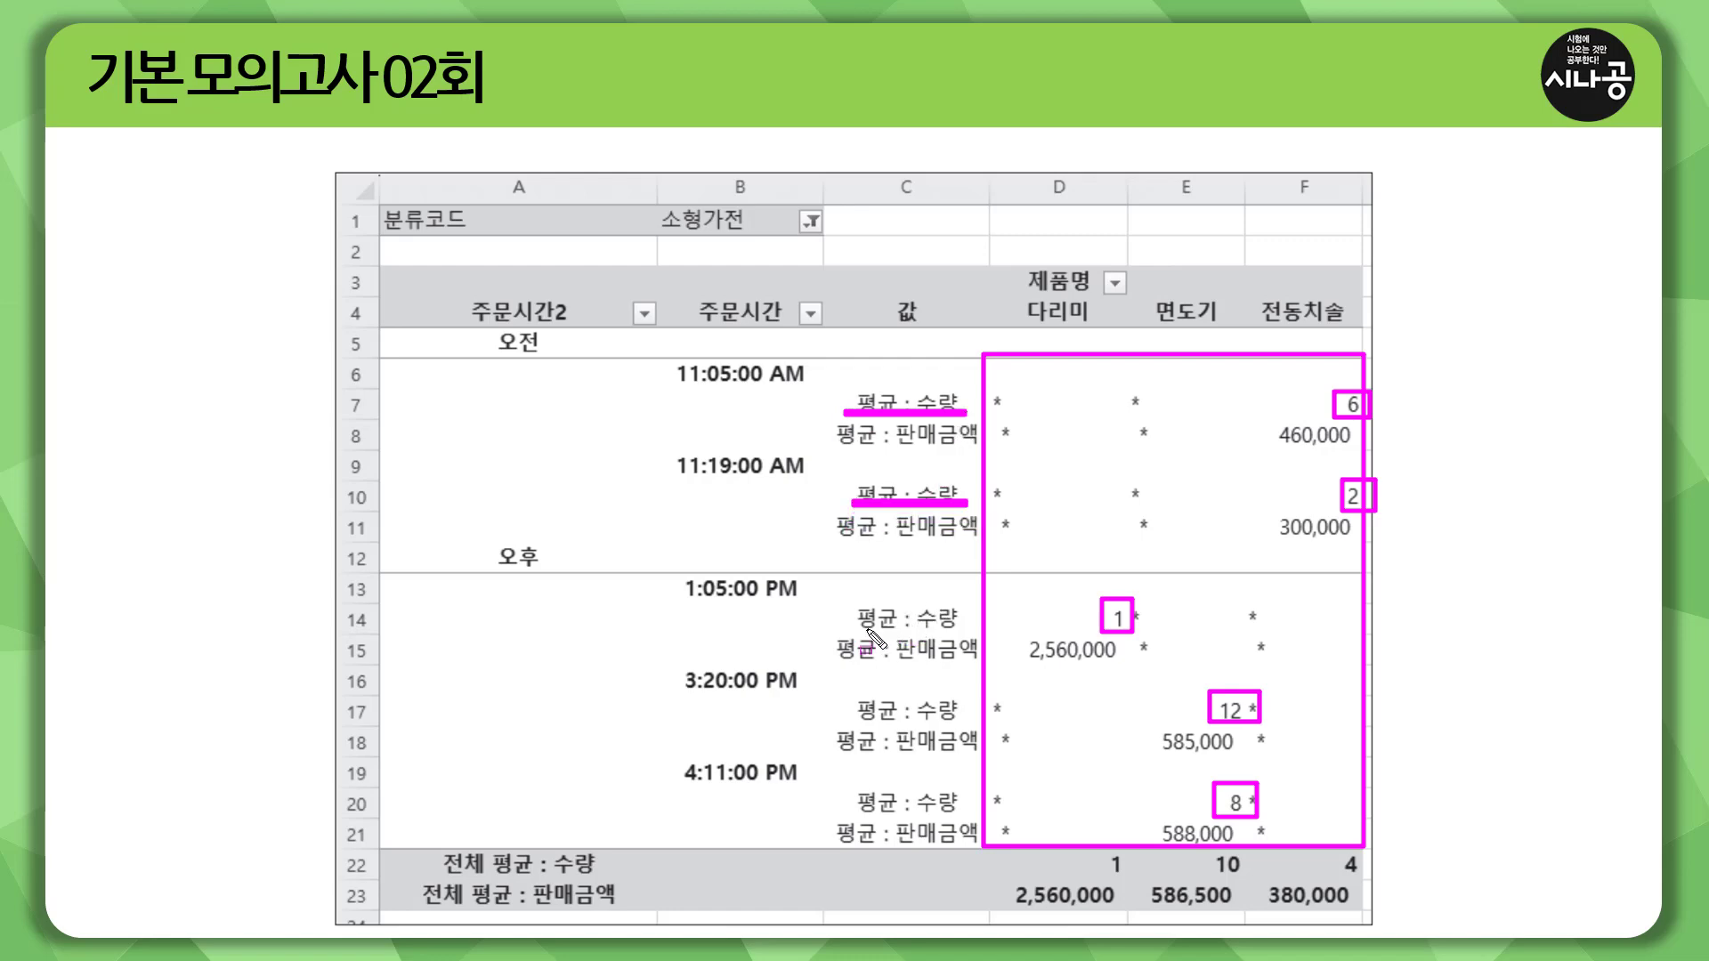
{"action": "left_click_drag", "start_coordinate": [857, 628], "coordinate": [965, 628]}
{"action": "left_click_drag", "start_coordinate": [853, 719], "coordinate": [962, 719]}
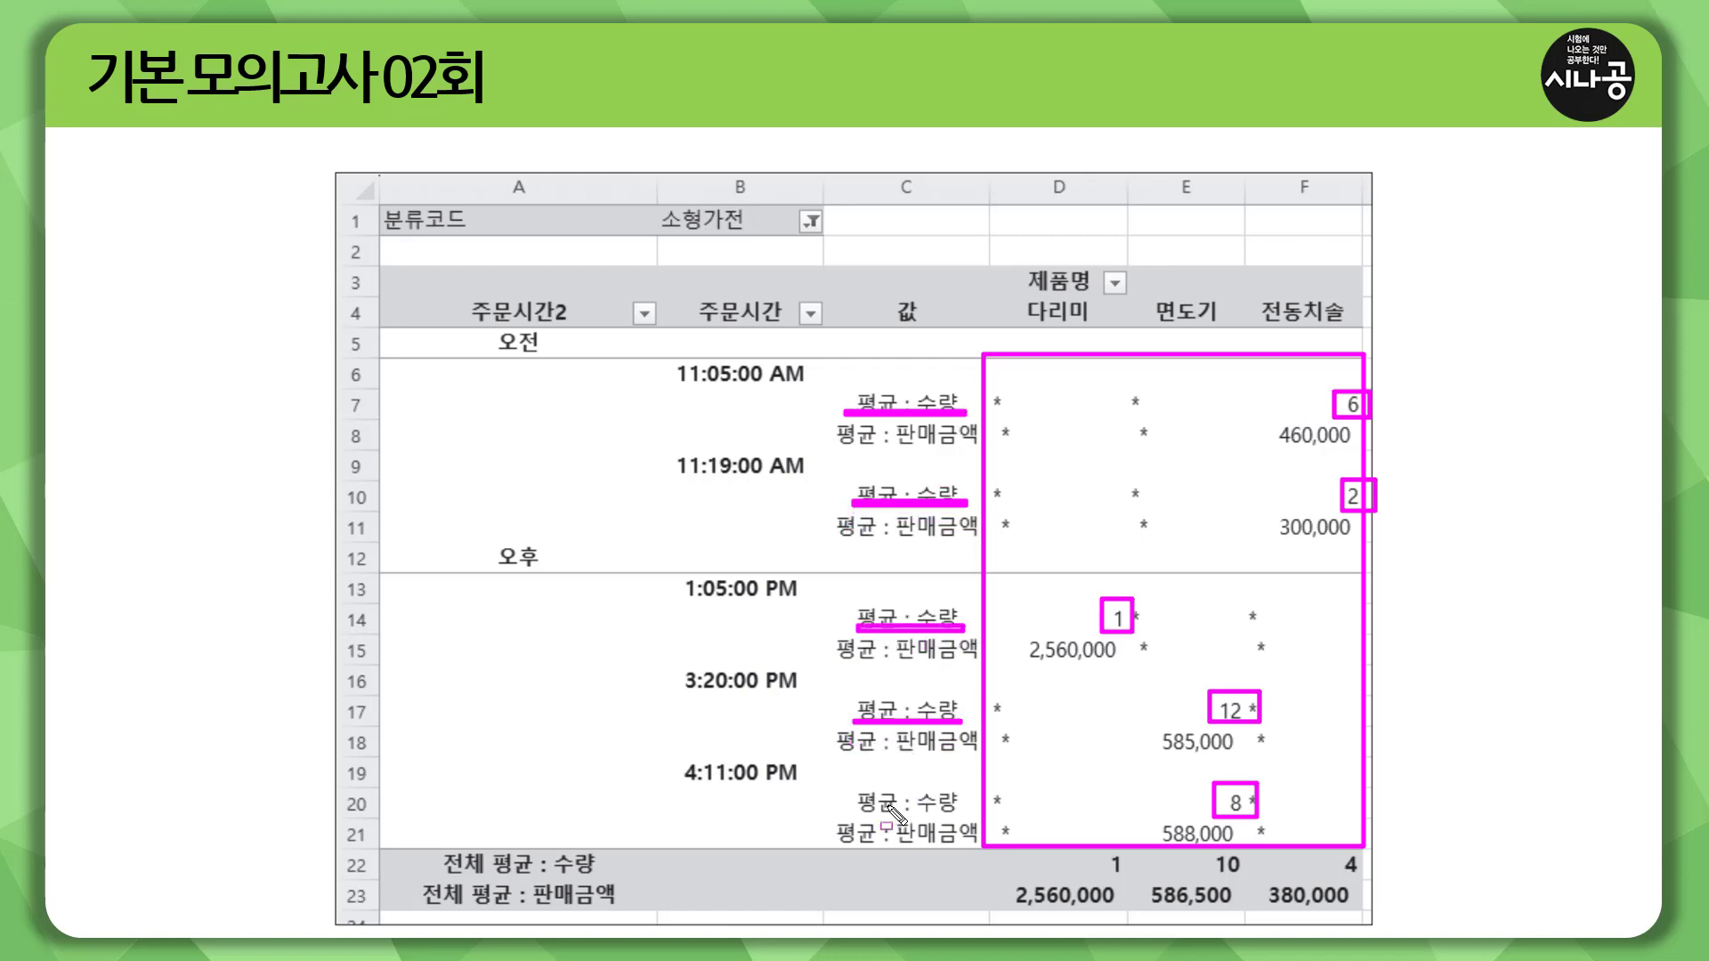
{"action": "left_click_drag", "start_coordinate": [846, 813], "coordinate": [973, 813]}
{"action": "key", "text": "Escape"}
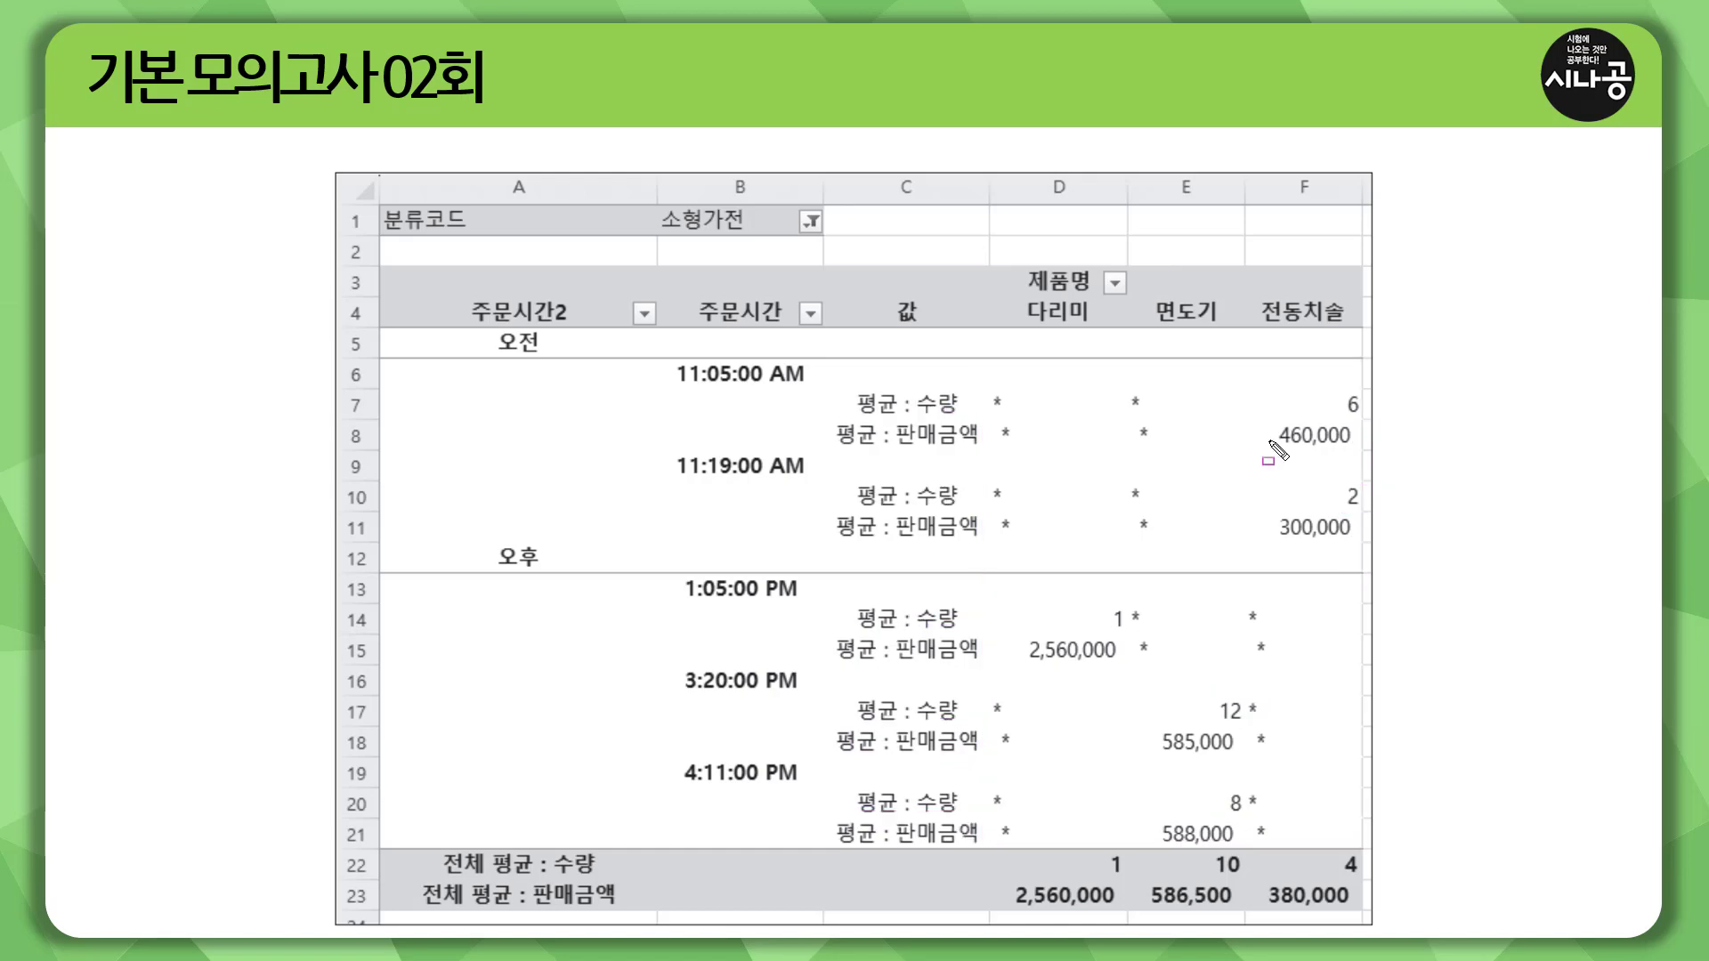
{"action": "left_click_drag", "start_coordinate": [1270, 440], "coordinate": [1360, 441]}
{"action": "left_click_drag", "start_coordinate": [1274, 539], "coordinate": [1345, 539]}
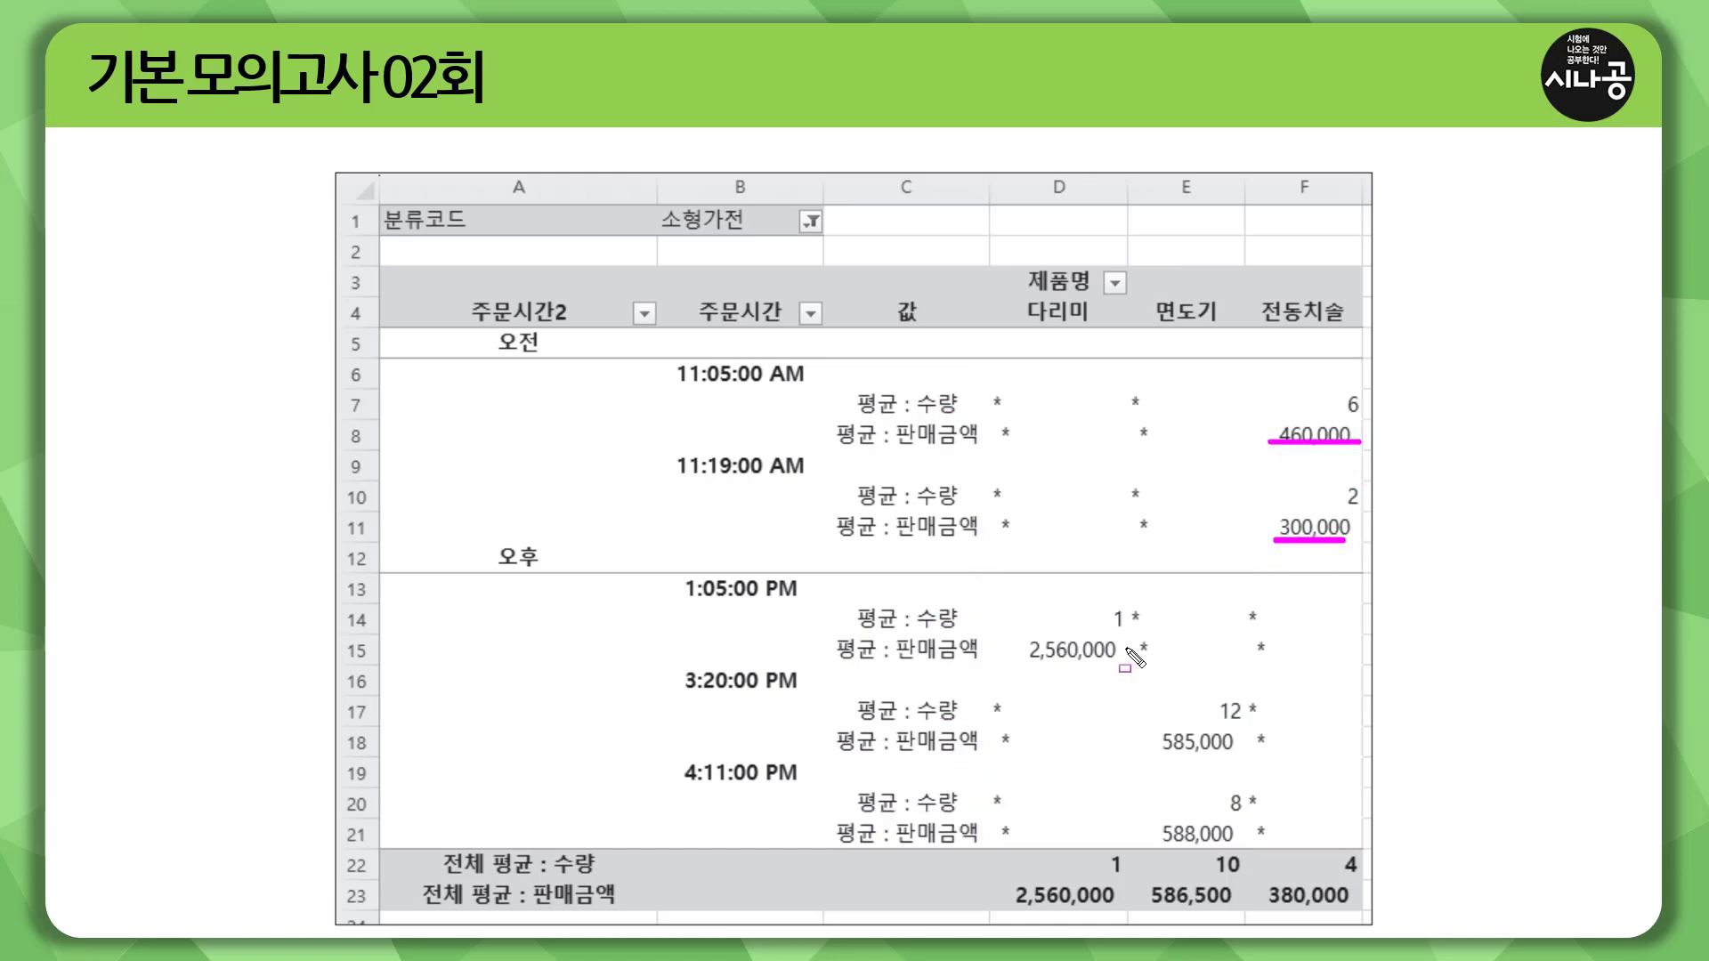
{"action": "left_click_drag", "start_coordinate": [1026, 661], "coordinate": [1104, 660]}
{"action": "left_click_drag", "start_coordinate": [1156, 752], "coordinate": [1235, 752]}
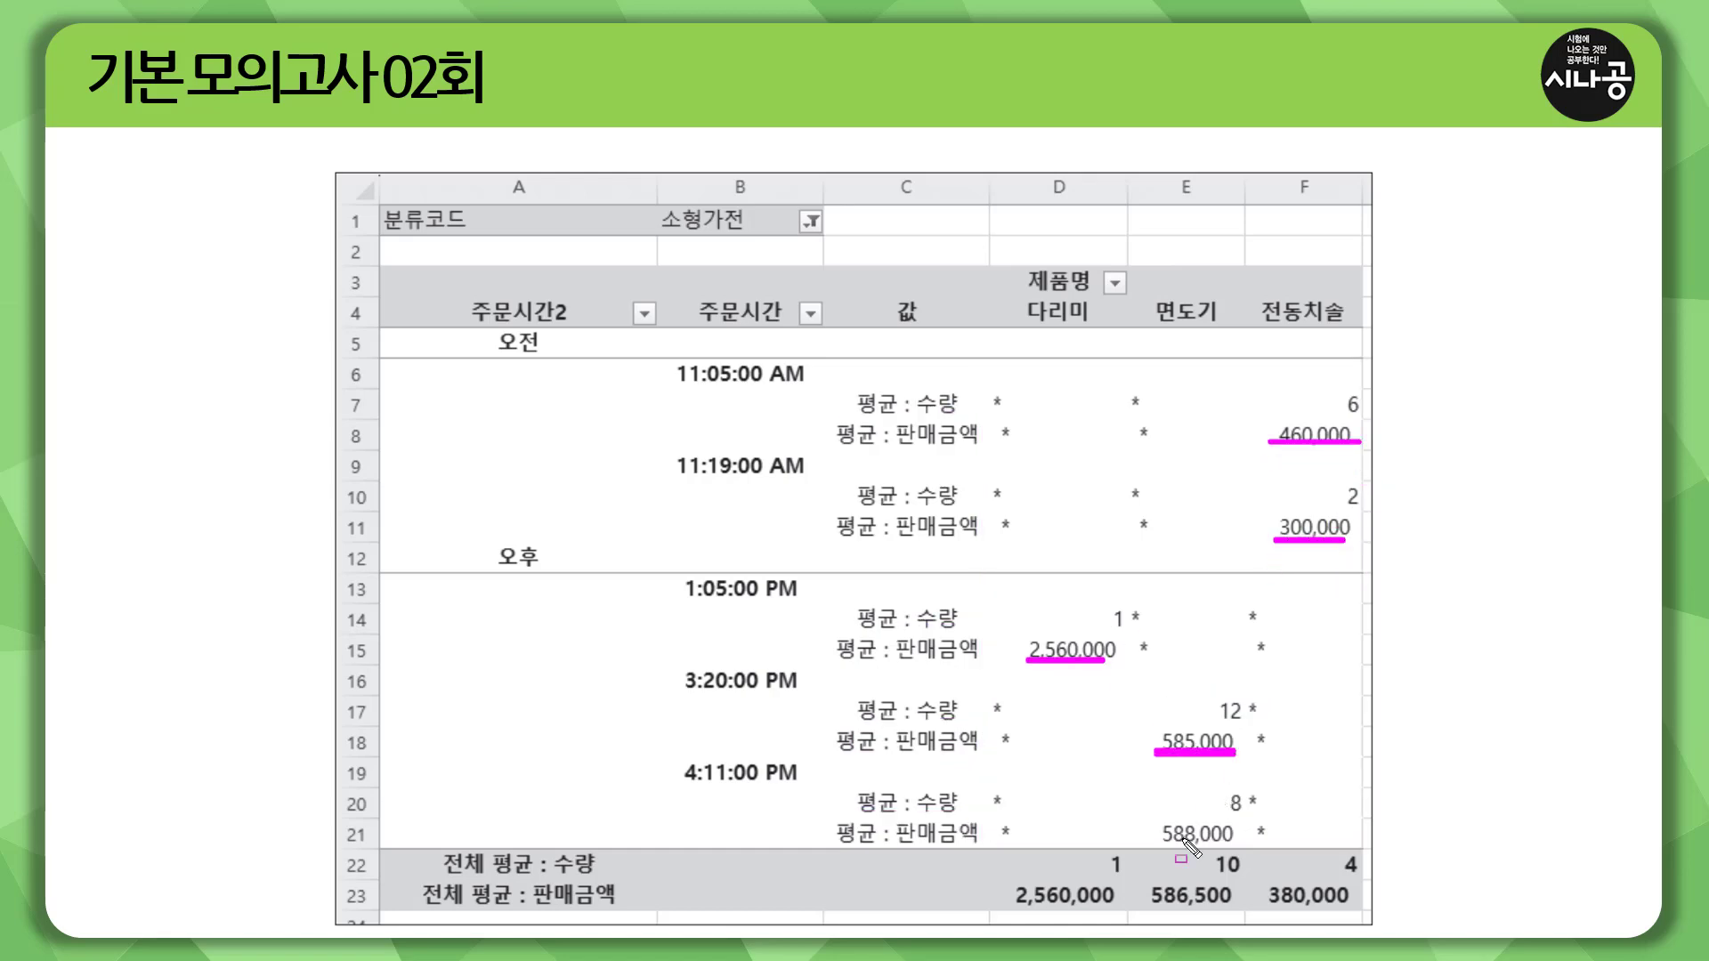
{"action": "left_click_drag", "start_coordinate": [1154, 846], "coordinate": [1253, 845]}
{"action": "mouse_move", "coordinate": [828, 421]}
{"action": "left_mouse_down"}
{"action": "mouse_move", "coordinate": [985, 417]}
{"action": "mouse_move", "coordinate": [984, 449]}
{"action": "left_mouse_up"}
{"action": "mouse_move", "coordinate": [828, 516]}
{"action": "left_mouse_down"}
{"action": "mouse_move", "coordinate": [975, 538]}
{"action": "mouse_move", "coordinate": [993, 516]}
{"action": "left_mouse_up"}
{"action": "left_click_drag", "start_coordinate": [839, 637], "coordinate": [995, 654]}
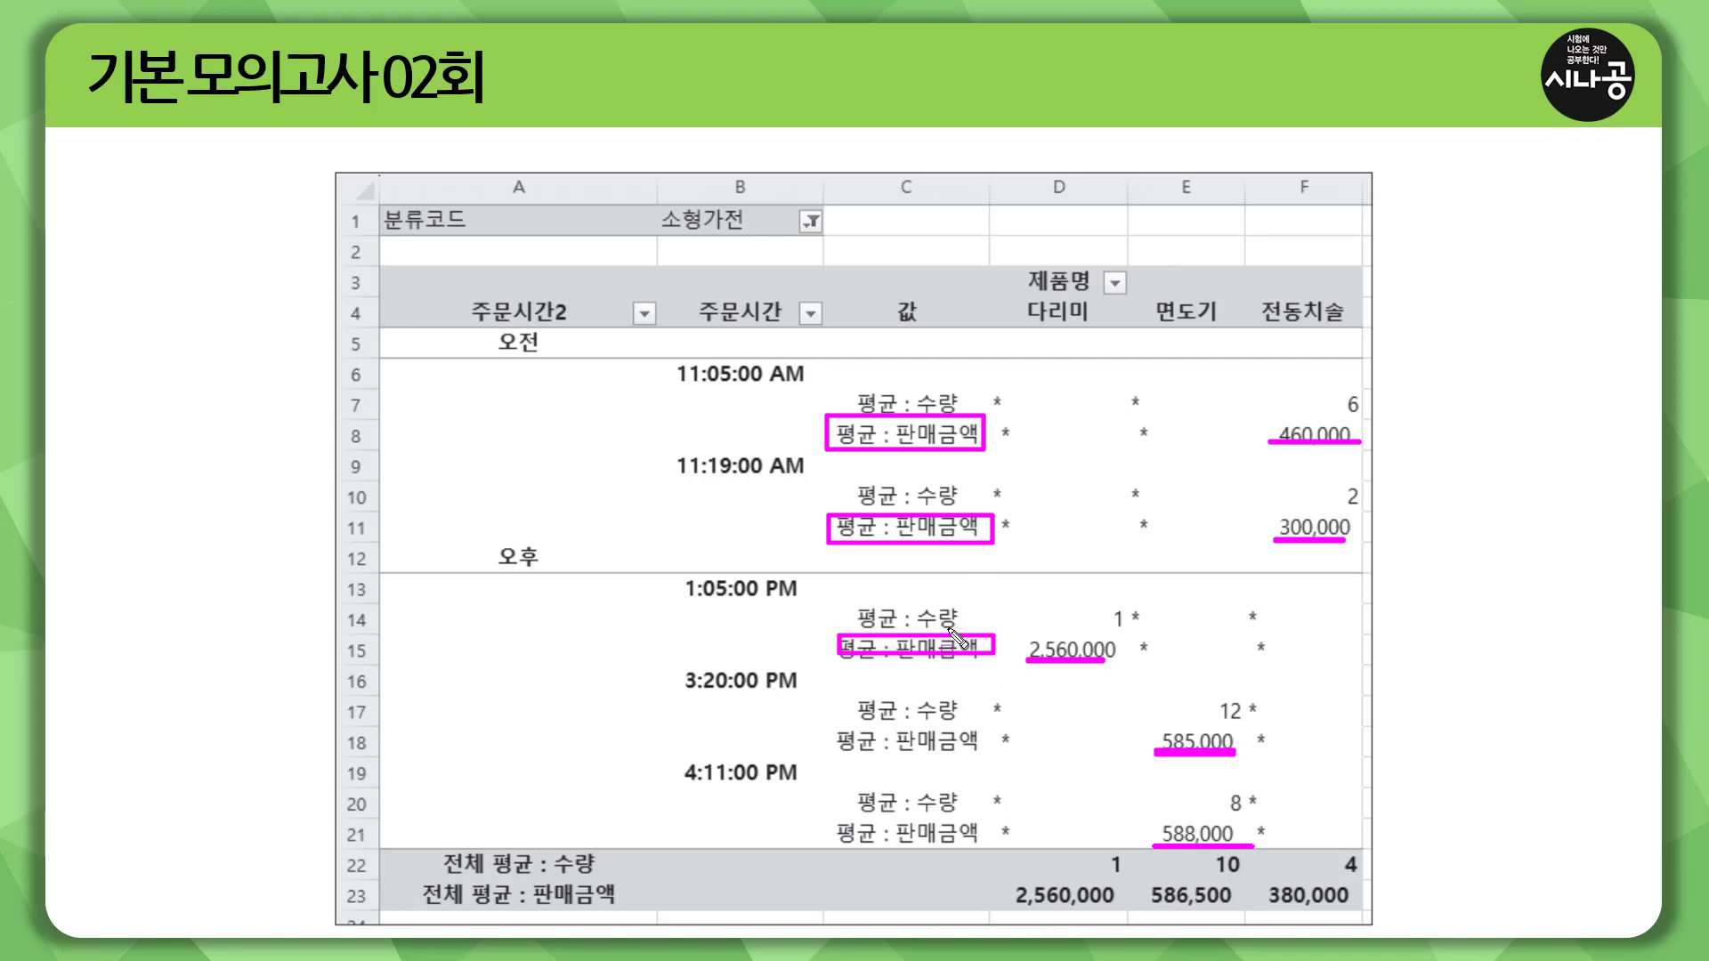
{"action": "left_click_drag", "start_coordinate": [837, 725], "coordinate": [990, 753]}
{"action": "mouse_move", "coordinate": [838, 821]}
{"action": "left_mouse_down"}
{"action": "mouse_move", "coordinate": [959, 854]}
{"action": "mouse_move", "coordinate": [994, 845]}
{"action": "left_mouse_up"}
{"action": "key", "text": "Escape"}
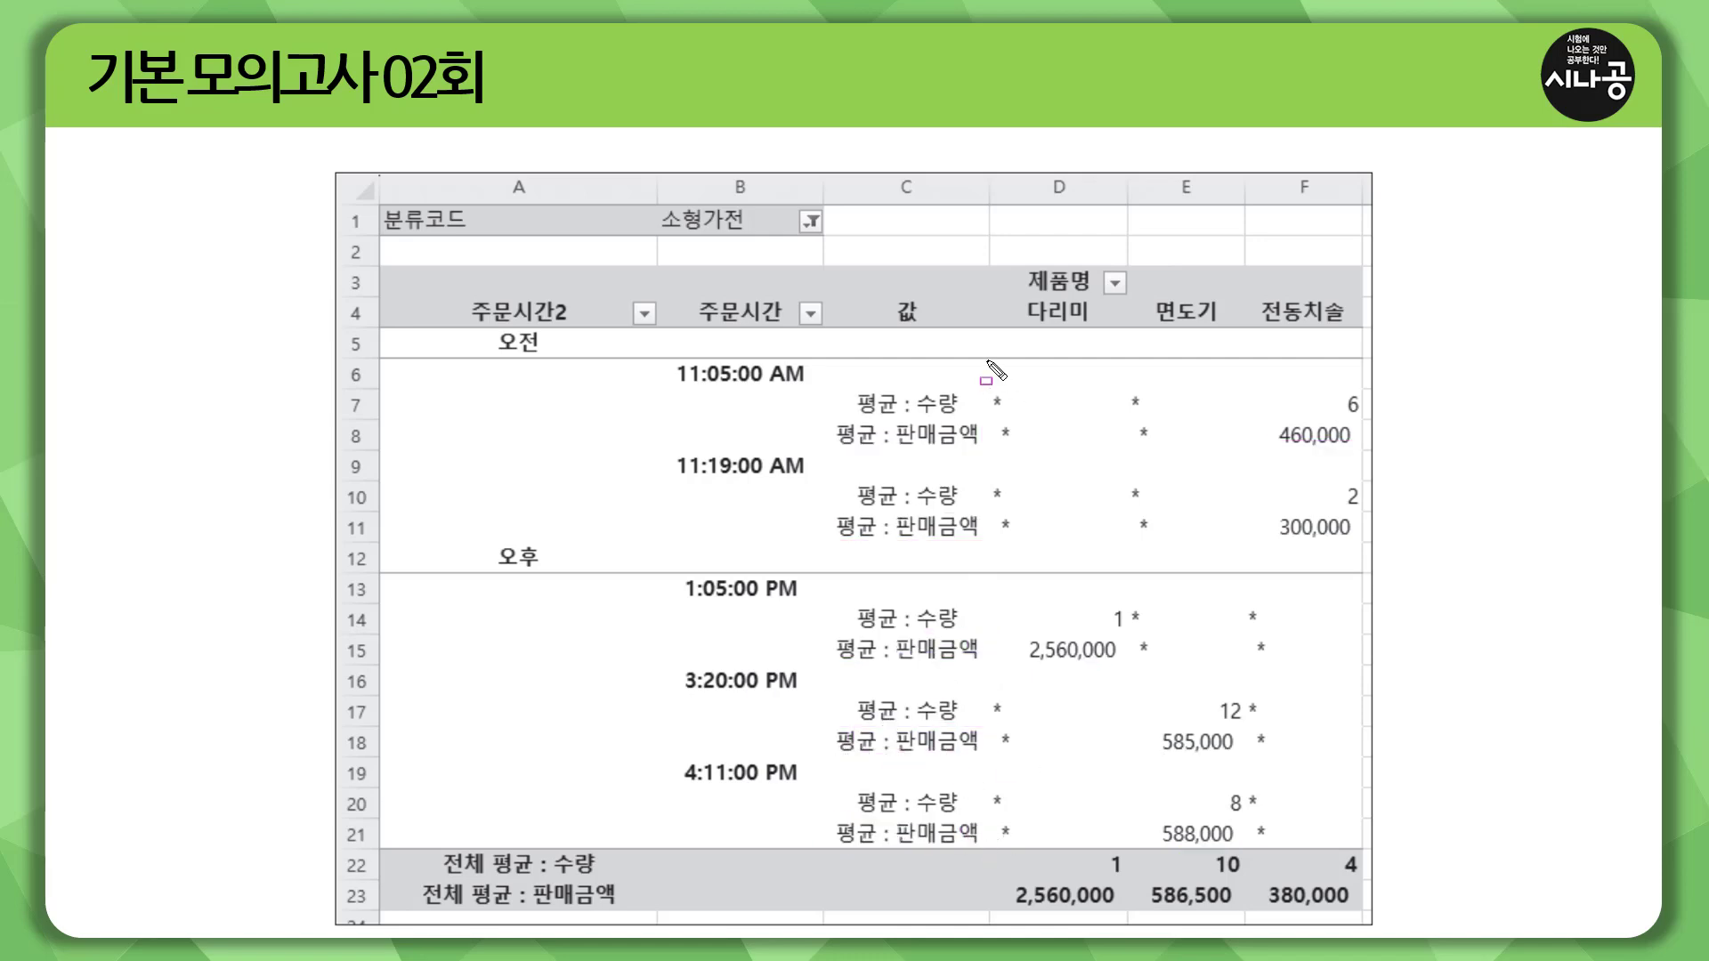
{"action": "mouse_move", "coordinate": [987, 362]}
{"action": "left_mouse_down"}
{"action": "mouse_move", "coordinate": [1259, 753]}
{"action": "mouse_move", "coordinate": [1368, 851]}
{"action": "left_mouse_up"}
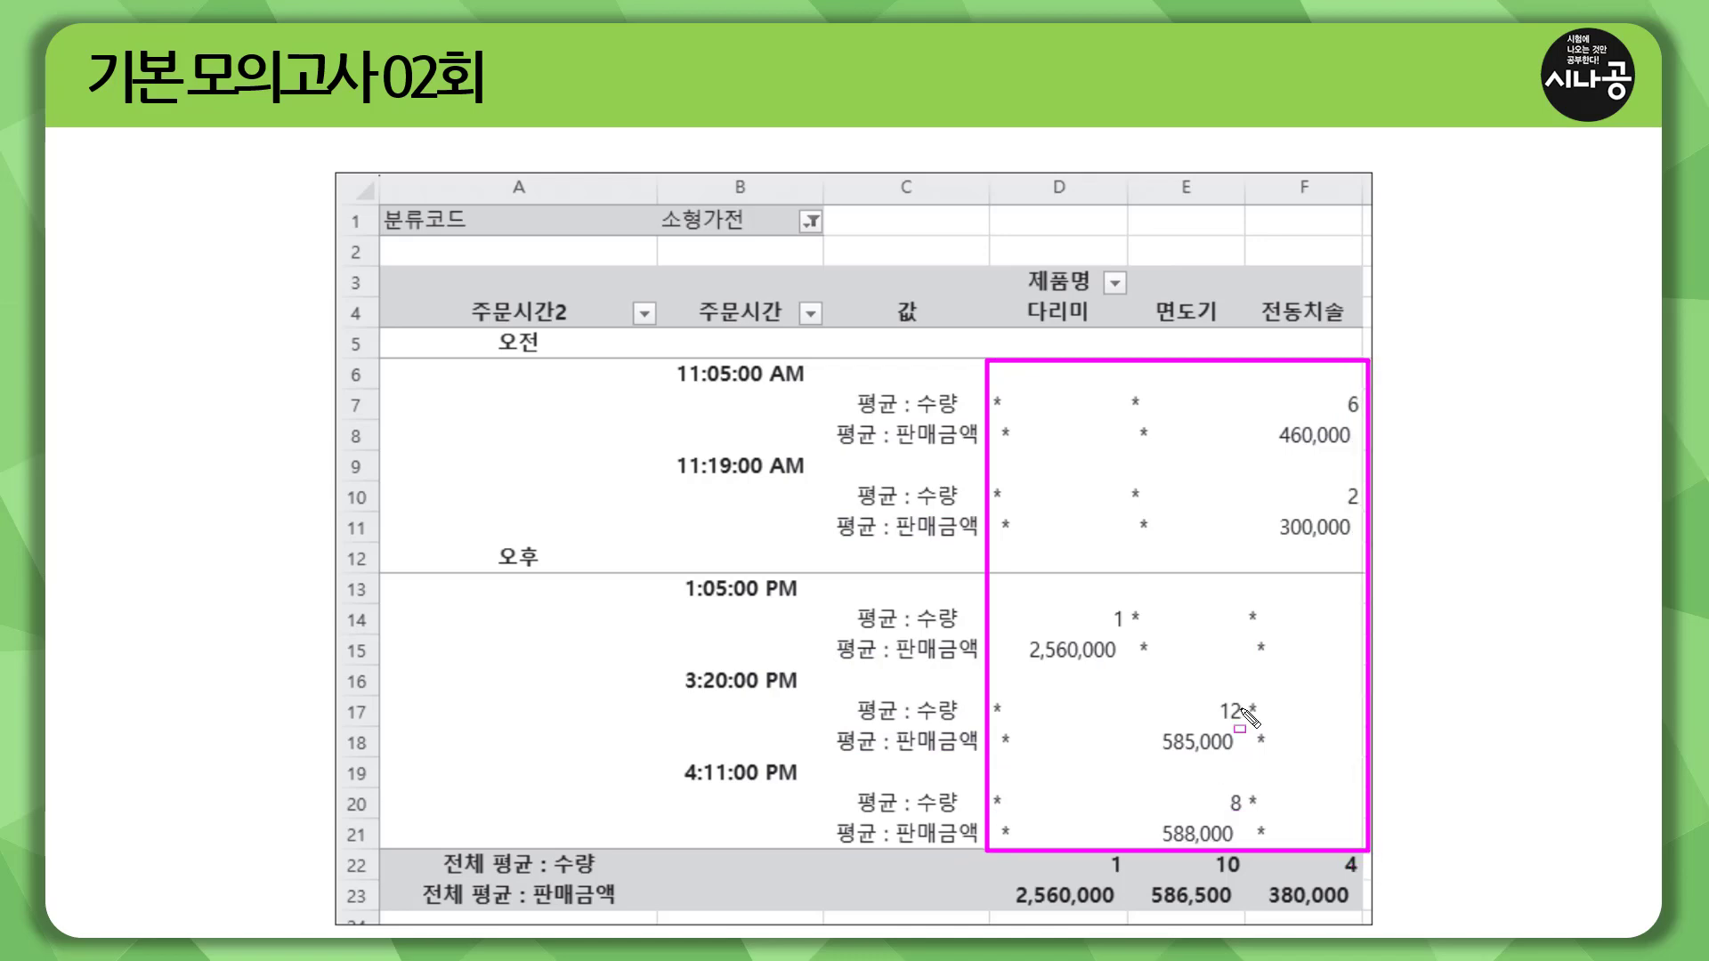
{"action": "mouse_move", "coordinate": [895, 385]}
{"action": "left_mouse_down"}
{"action": "mouse_move", "coordinate": [918, 452]}
{"action": "mouse_move", "coordinate": [979, 450]}
{"action": "mouse_move", "coordinate": [983, 545]}
{"action": "left_mouse_up"}
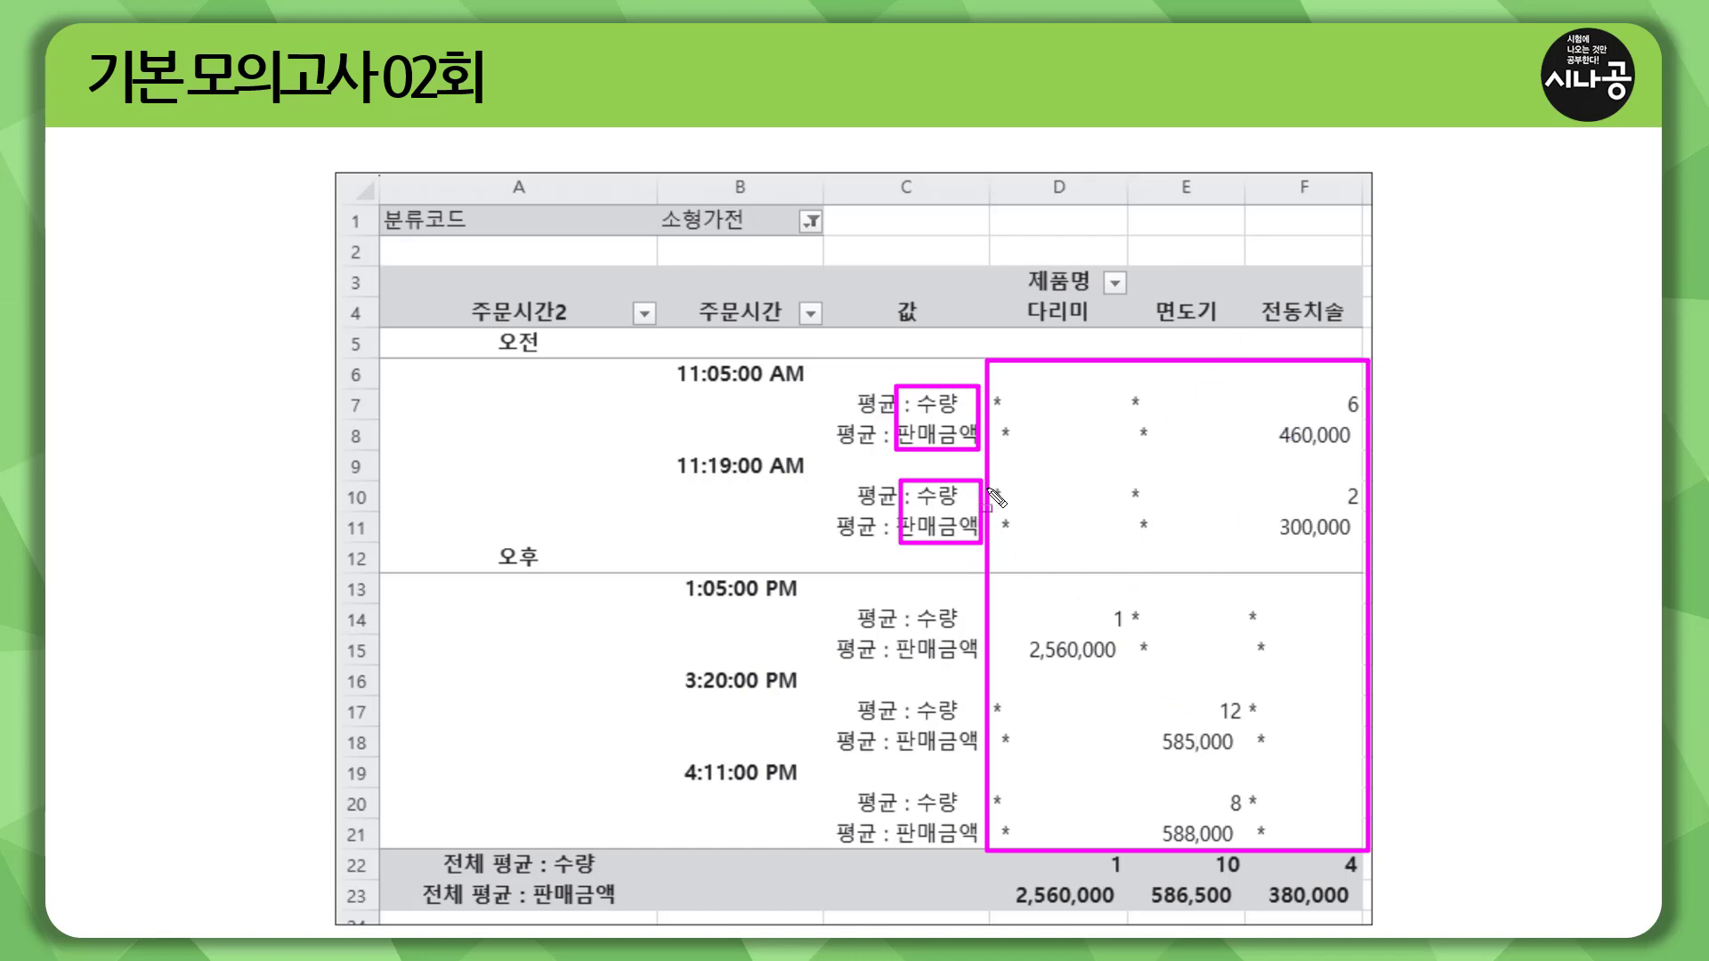
{"action": "mouse_move", "coordinate": [848, 415]}
{"action": "left_mouse_down"}
{"action": "mouse_move", "coordinate": [890, 414]}
{"action": "mouse_move", "coordinate": [880, 449]}
{"action": "left_mouse_up"}
{"action": "mouse_move", "coordinate": [986, 263]}
{"action": "left_mouse_down"}
{"action": "mouse_move", "coordinate": [1116, 295]}
{"action": "mouse_move", "coordinate": [1129, 338]}
{"action": "mouse_move", "coordinate": [1363, 331]}
{"action": "left_mouse_up"}
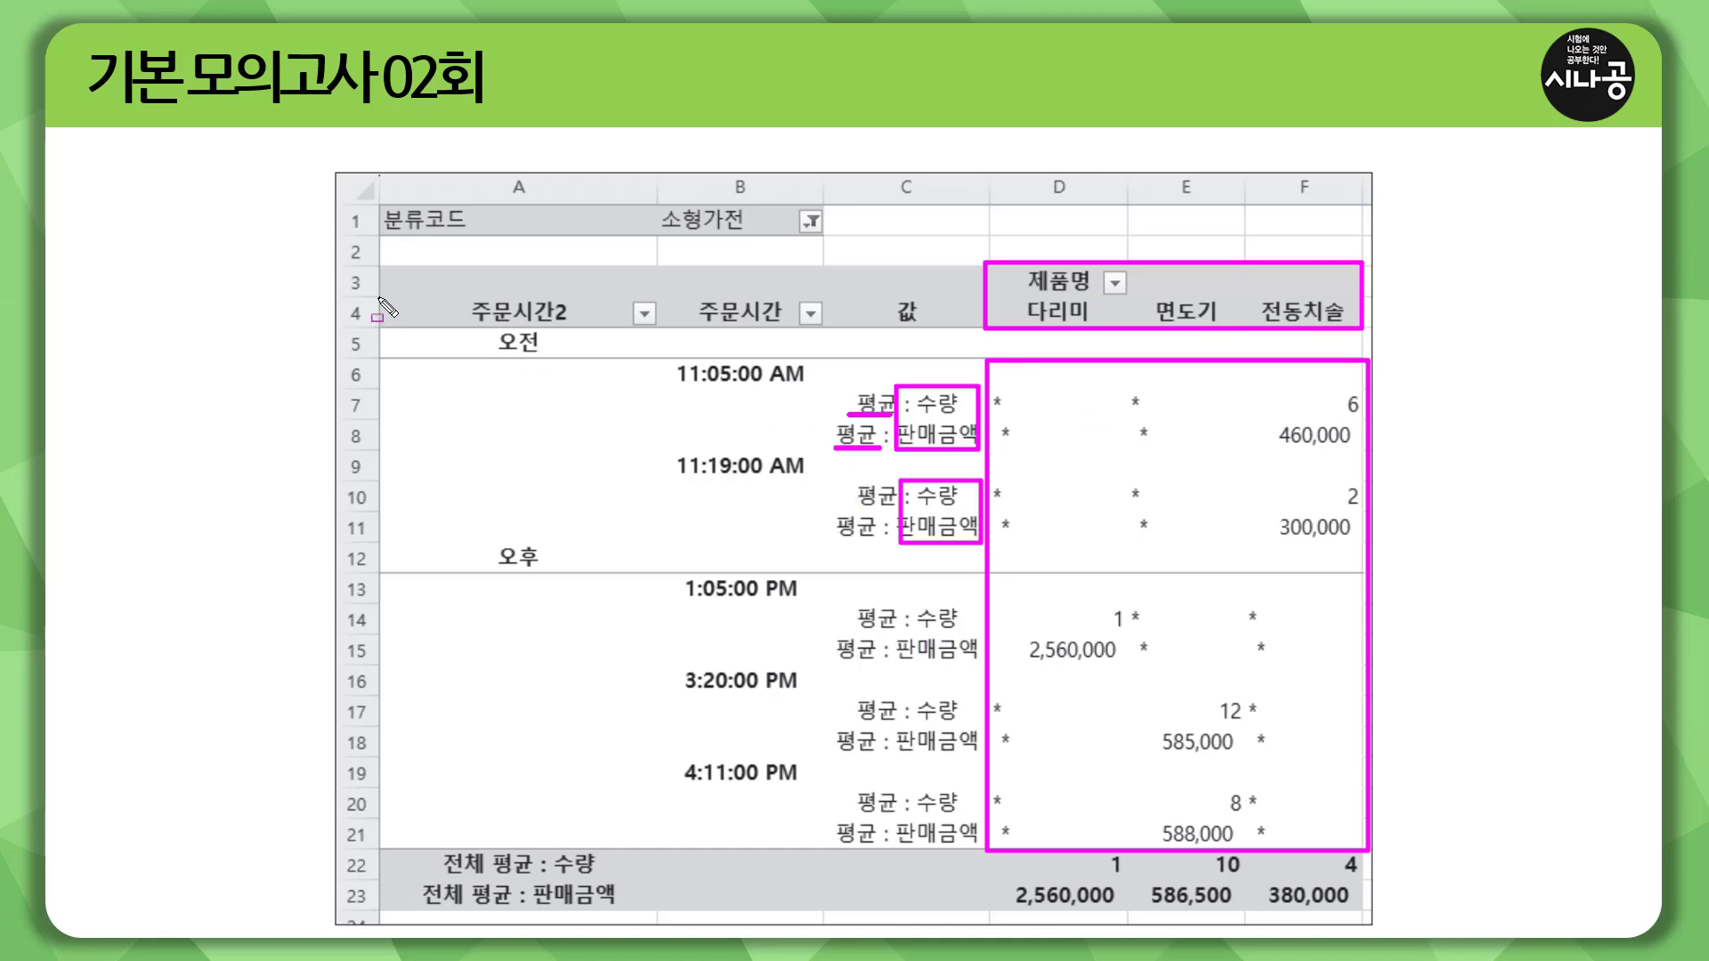
{"action": "mouse_move", "coordinate": [377, 296]}
{"action": "left_mouse_down"}
{"action": "mouse_move", "coordinate": [810, 327]}
{"action": "mouse_move", "coordinate": [820, 852]}
{"action": "left_mouse_up"}
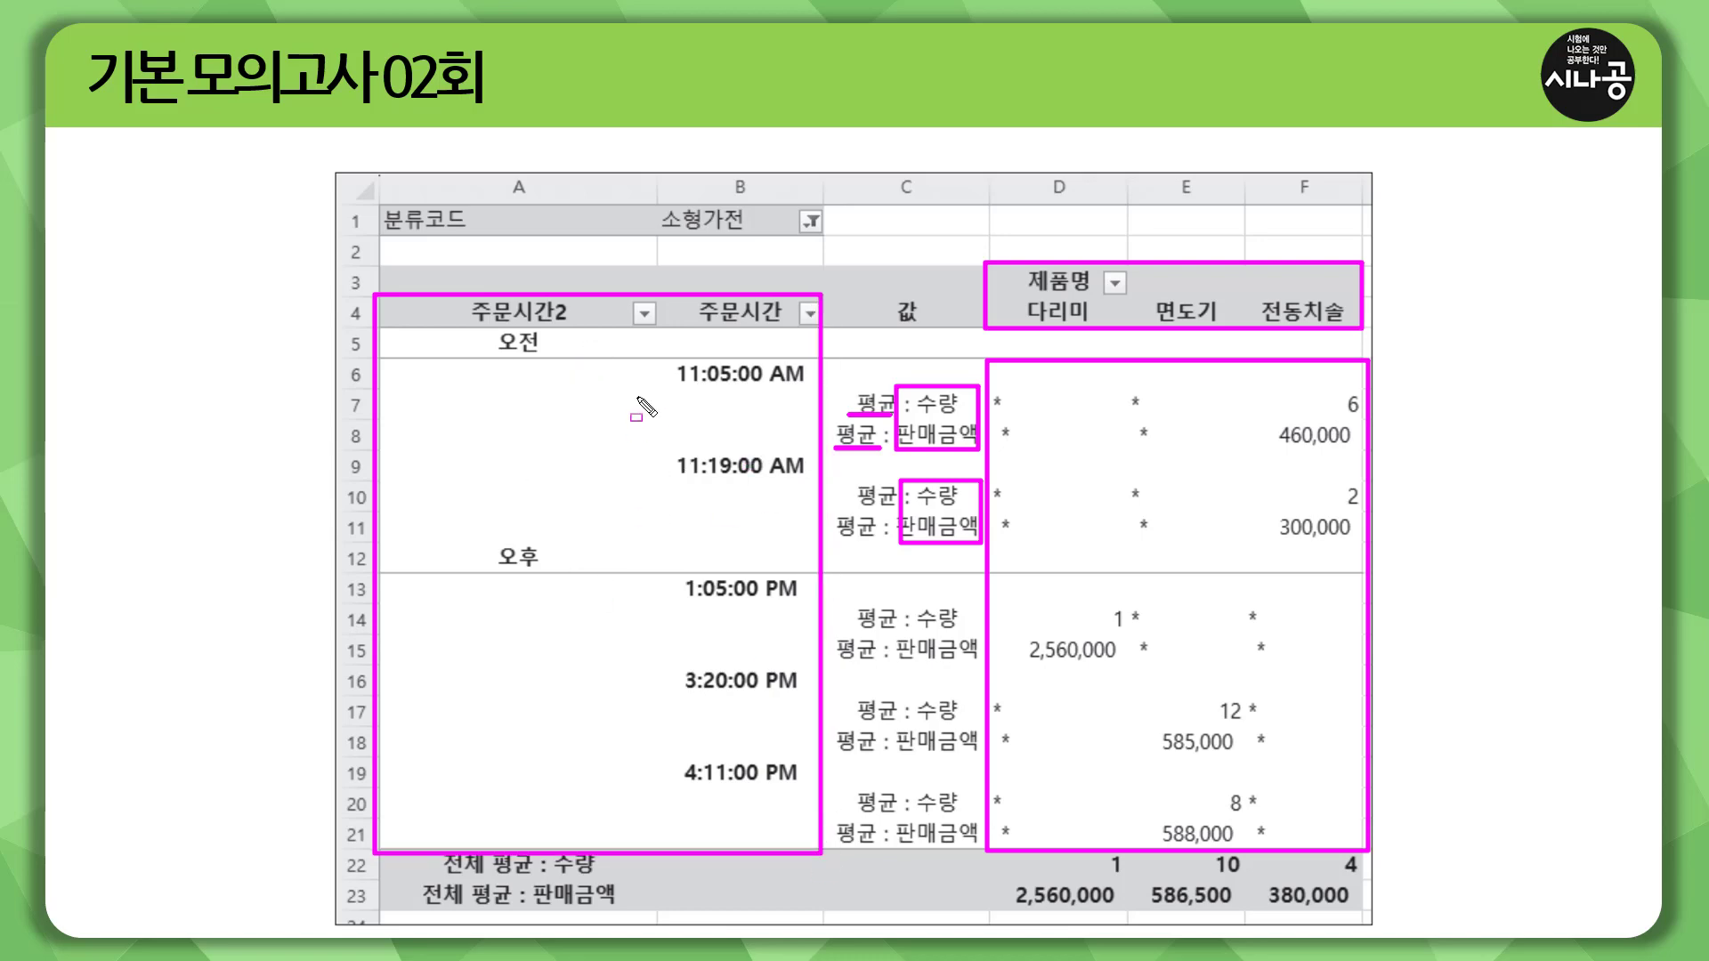
{"action": "mouse_move", "coordinate": [379, 206]}
{"action": "left_mouse_down"}
{"action": "mouse_move", "coordinate": [499, 235]}
{"action": "mouse_move", "coordinate": [826, 239]}
{"action": "left_mouse_up"}
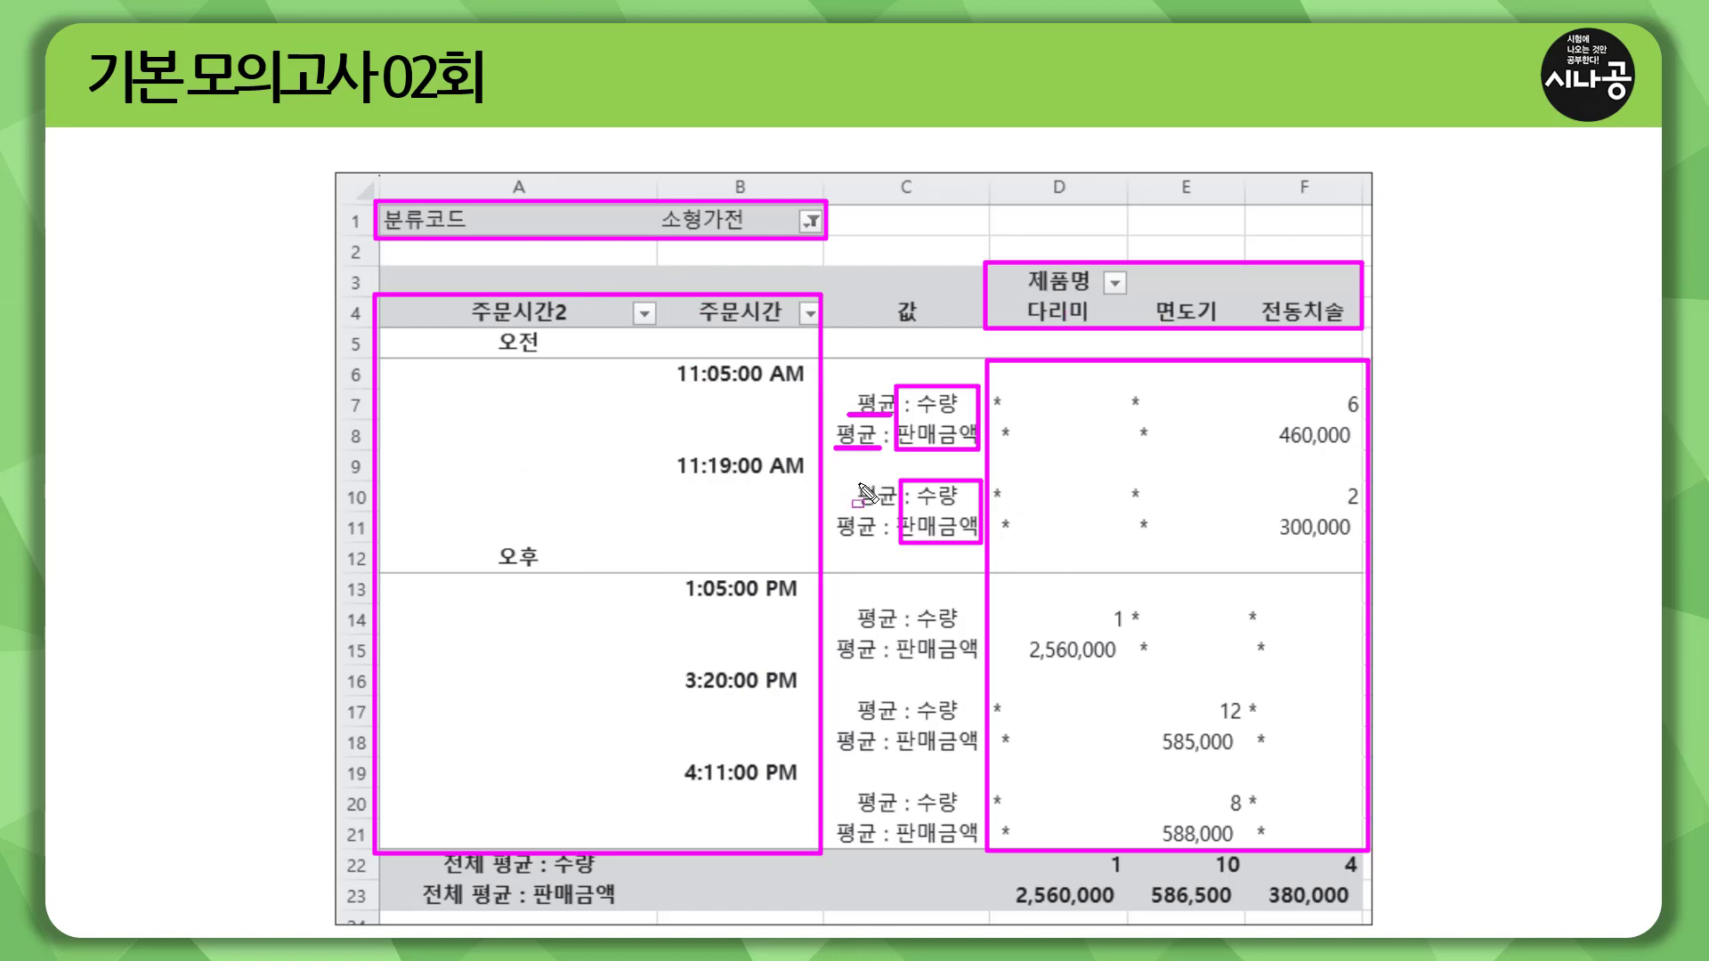
{"action": "key", "text": "Escape"}
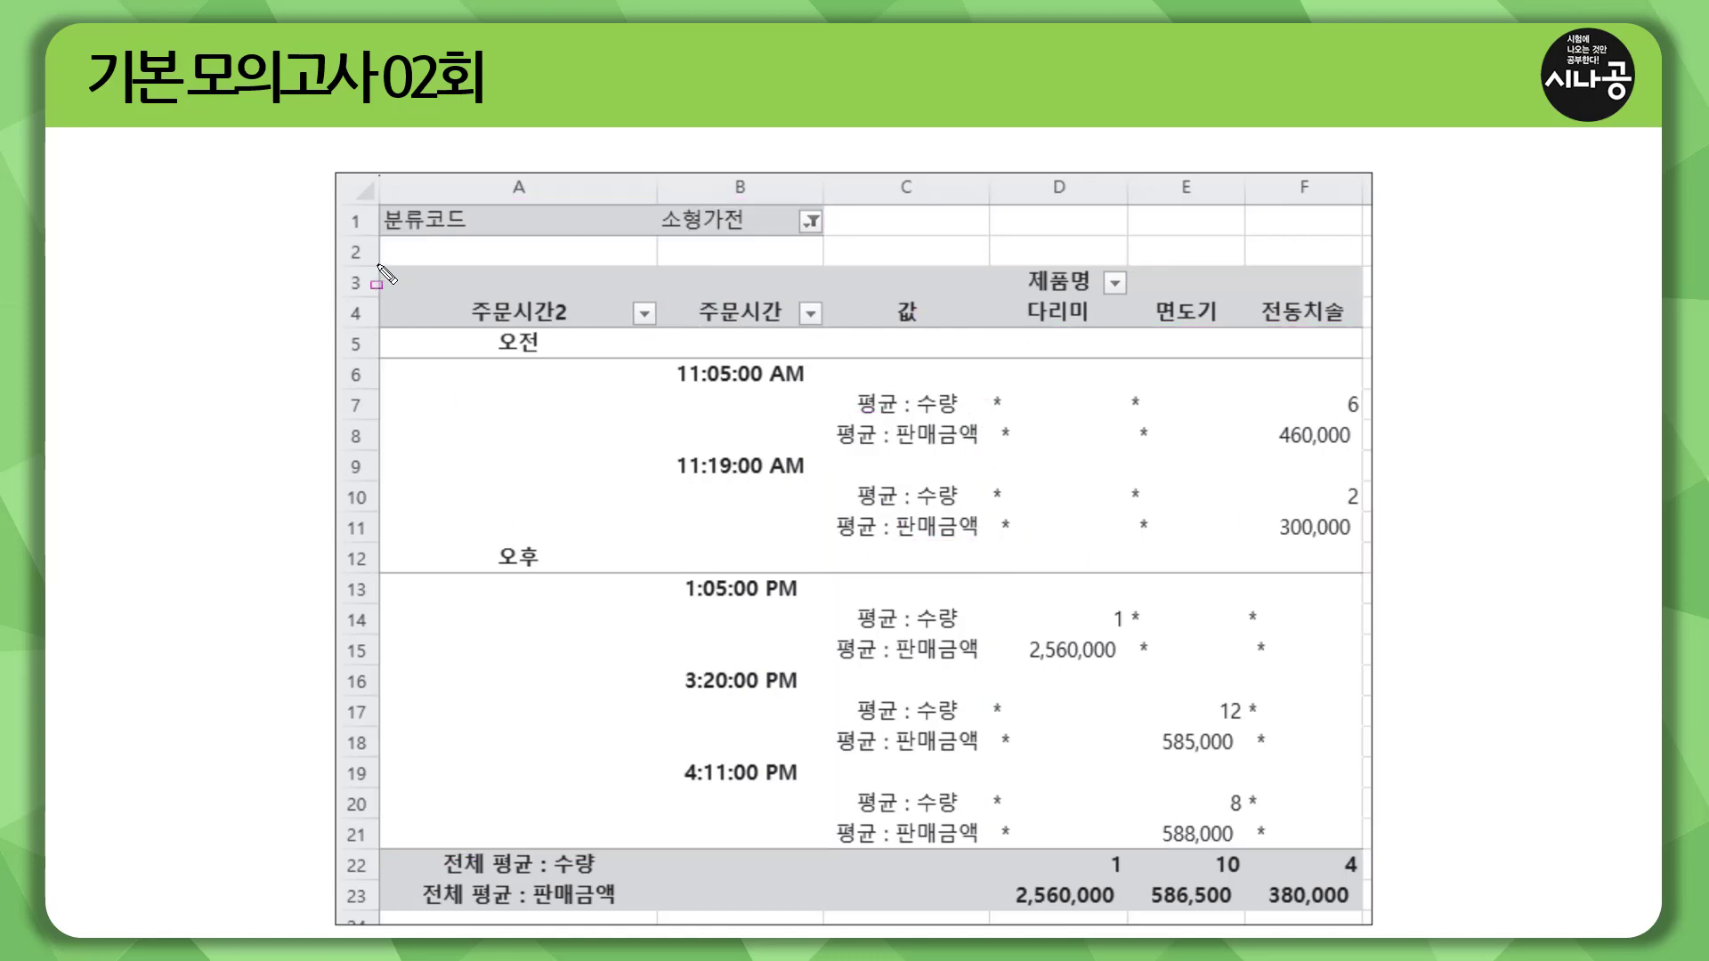
{"action": "mouse_move", "coordinate": [378, 265]}
{"action": "left_mouse_down"}
{"action": "mouse_move", "coordinate": [678, 297]}
{"action": "mouse_move", "coordinate": [659, 299]}
{"action": "left_mouse_up"}
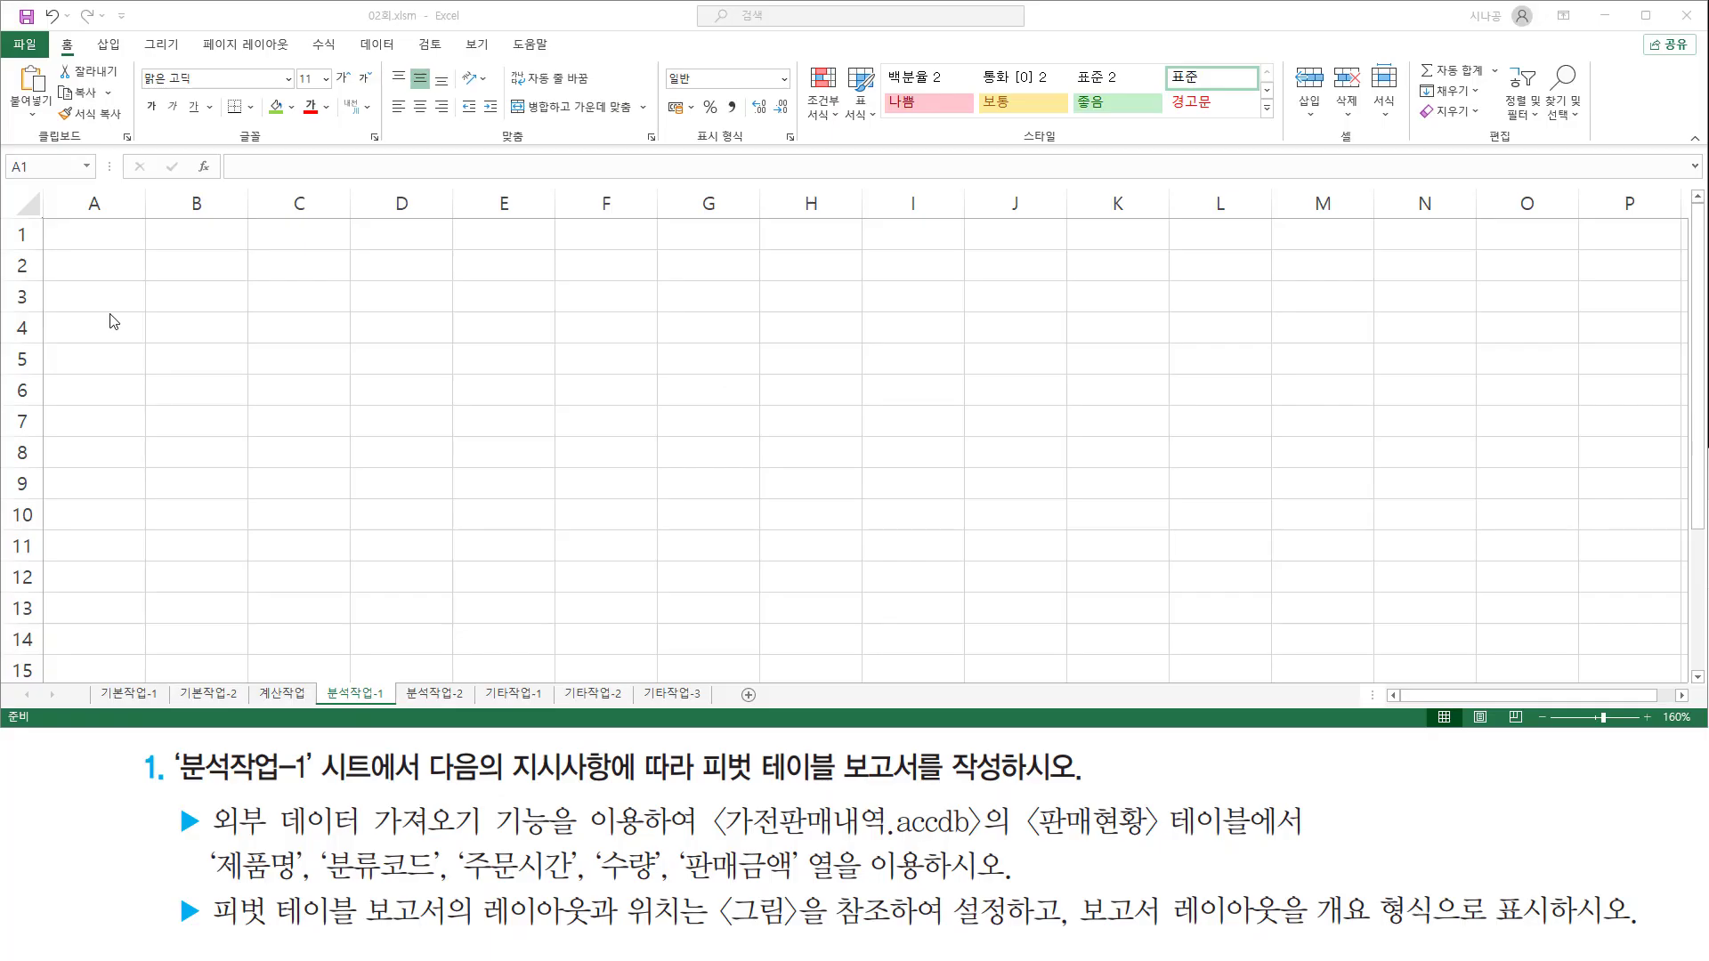
Step: Start inserting a PivotTable at cell A3 of the existing sheet 분석작업-1
{"action": "left_click", "coordinate": [98, 297]}
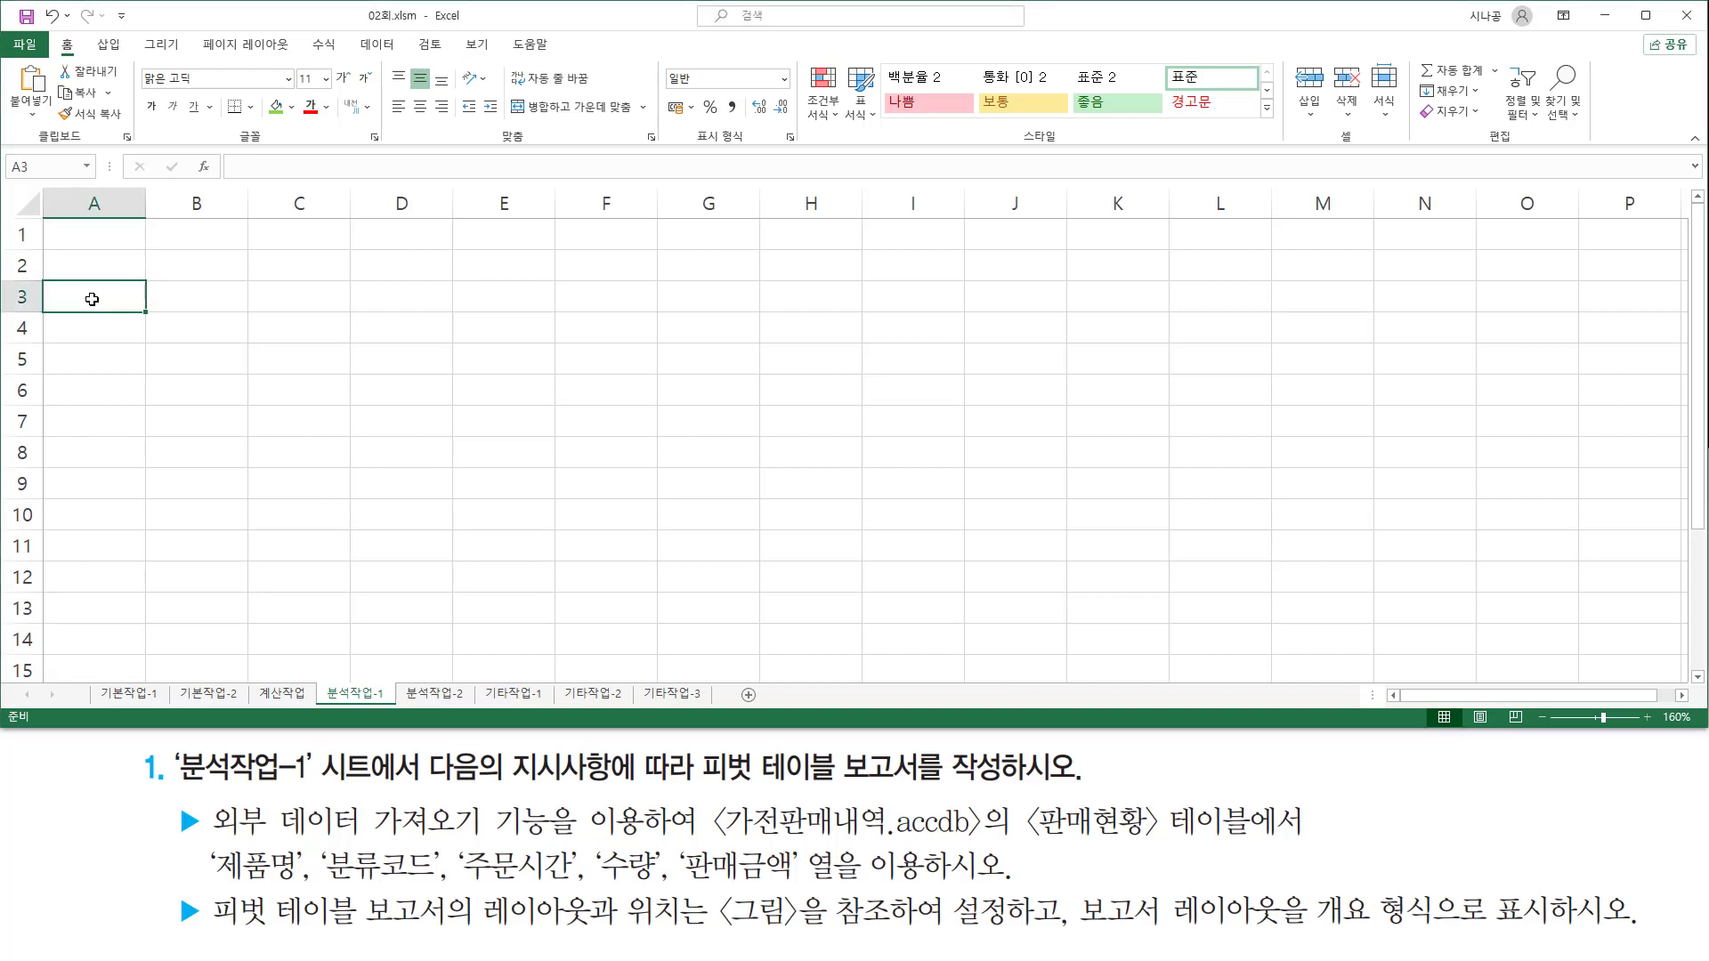
{"action": "left_click_drag", "start_coordinate": [46, 286], "coordinate": [140, 309]}
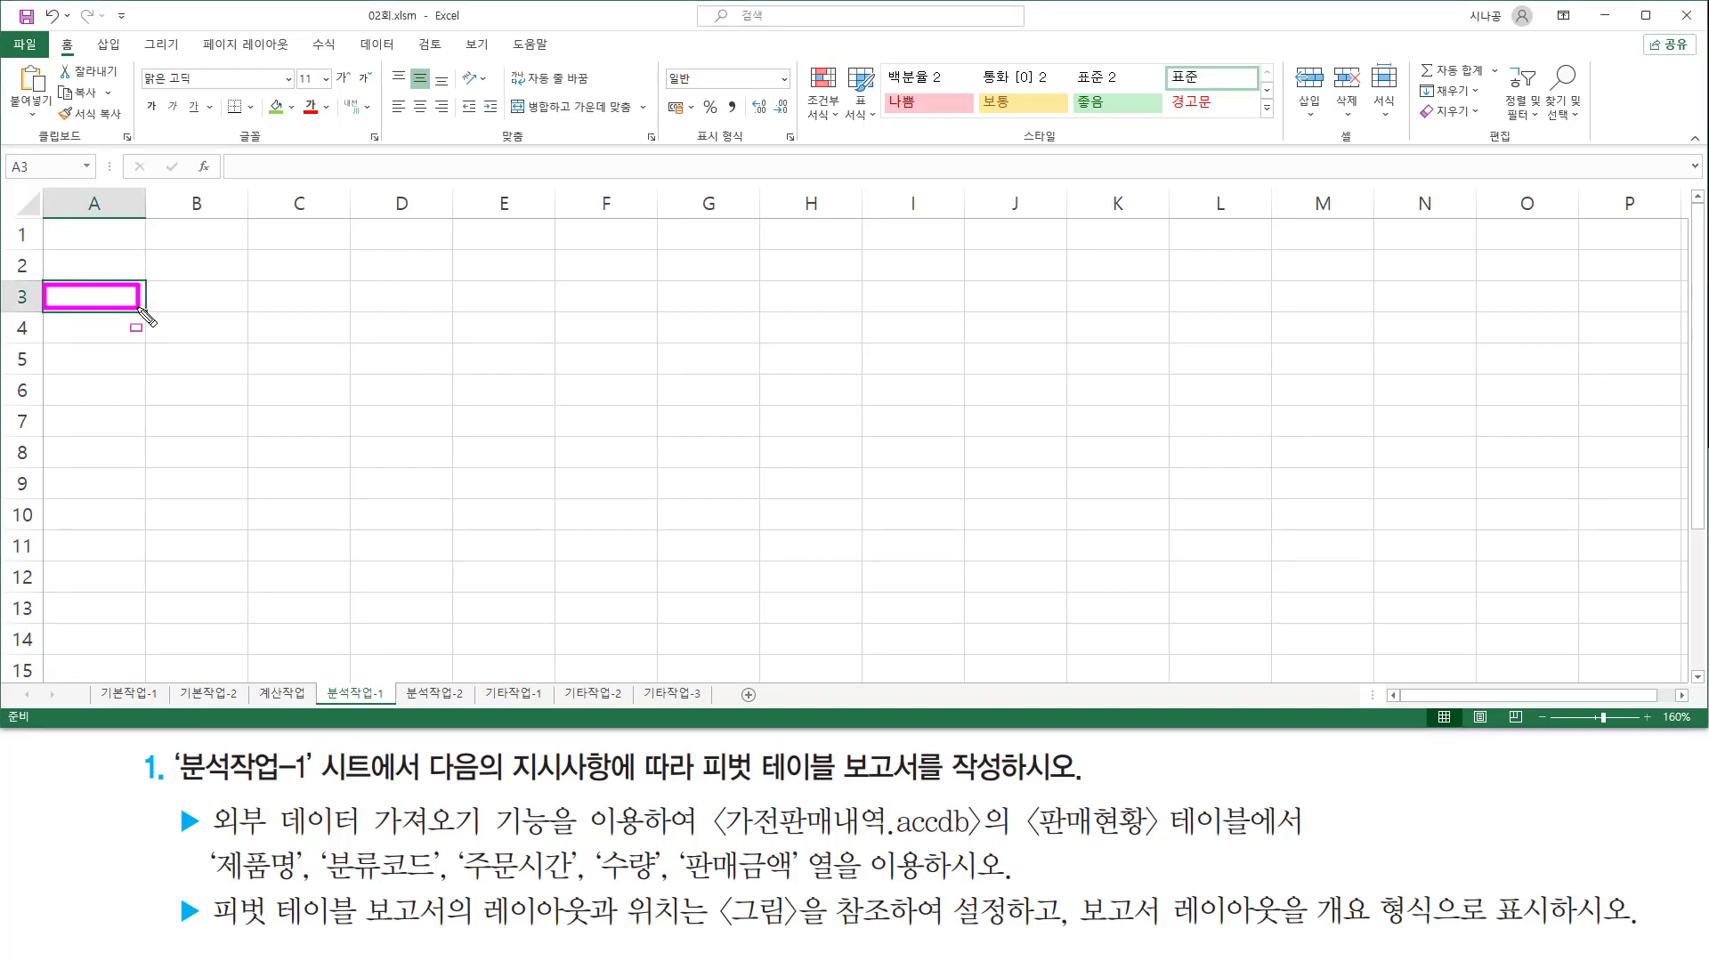
{"action": "key", "text": "Escape"}
{"action": "left_click", "coordinate": [115, 298]}
{"action": "left_click_drag", "start_coordinate": [87, 33], "coordinate": [125, 57]}
{"action": "key", "text": "Escape"}
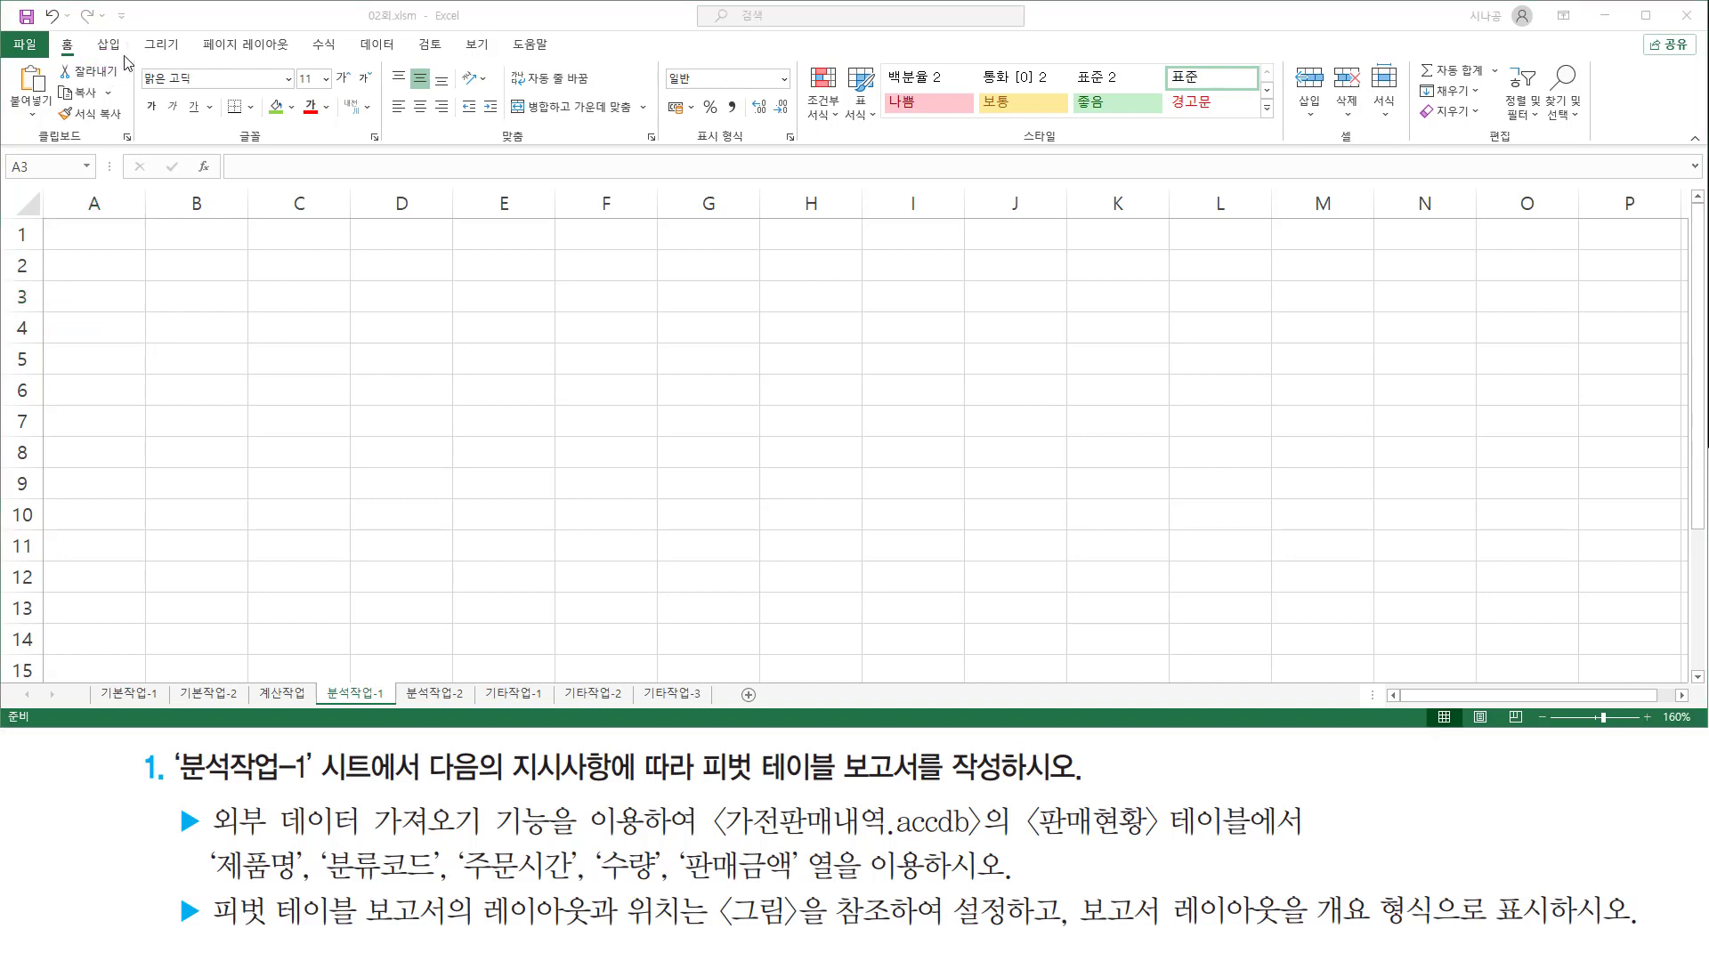
{"action": "left_click", "coordinate": [108, 49]}
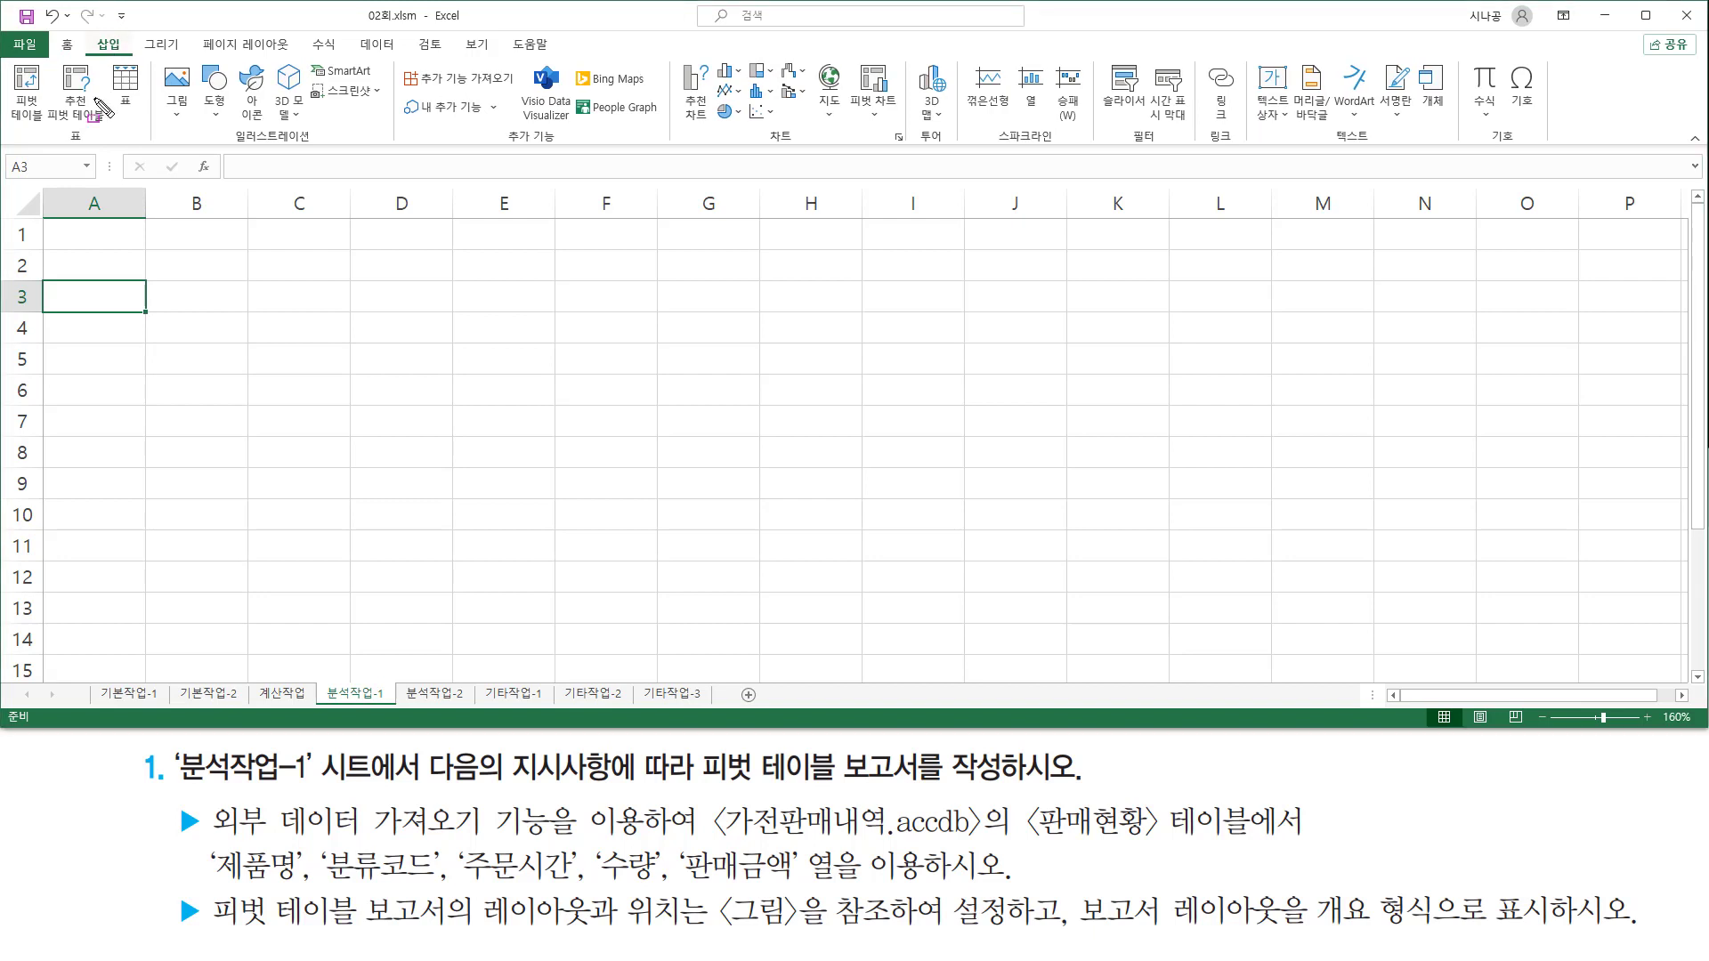
{"action": "left_click_drag", "start_coordinate": [61, 143], "coordinate": [89, 144]}
{"action": "left_click_drag", "start_coordinate": [9, 62], "coordinate": [44, 126]}
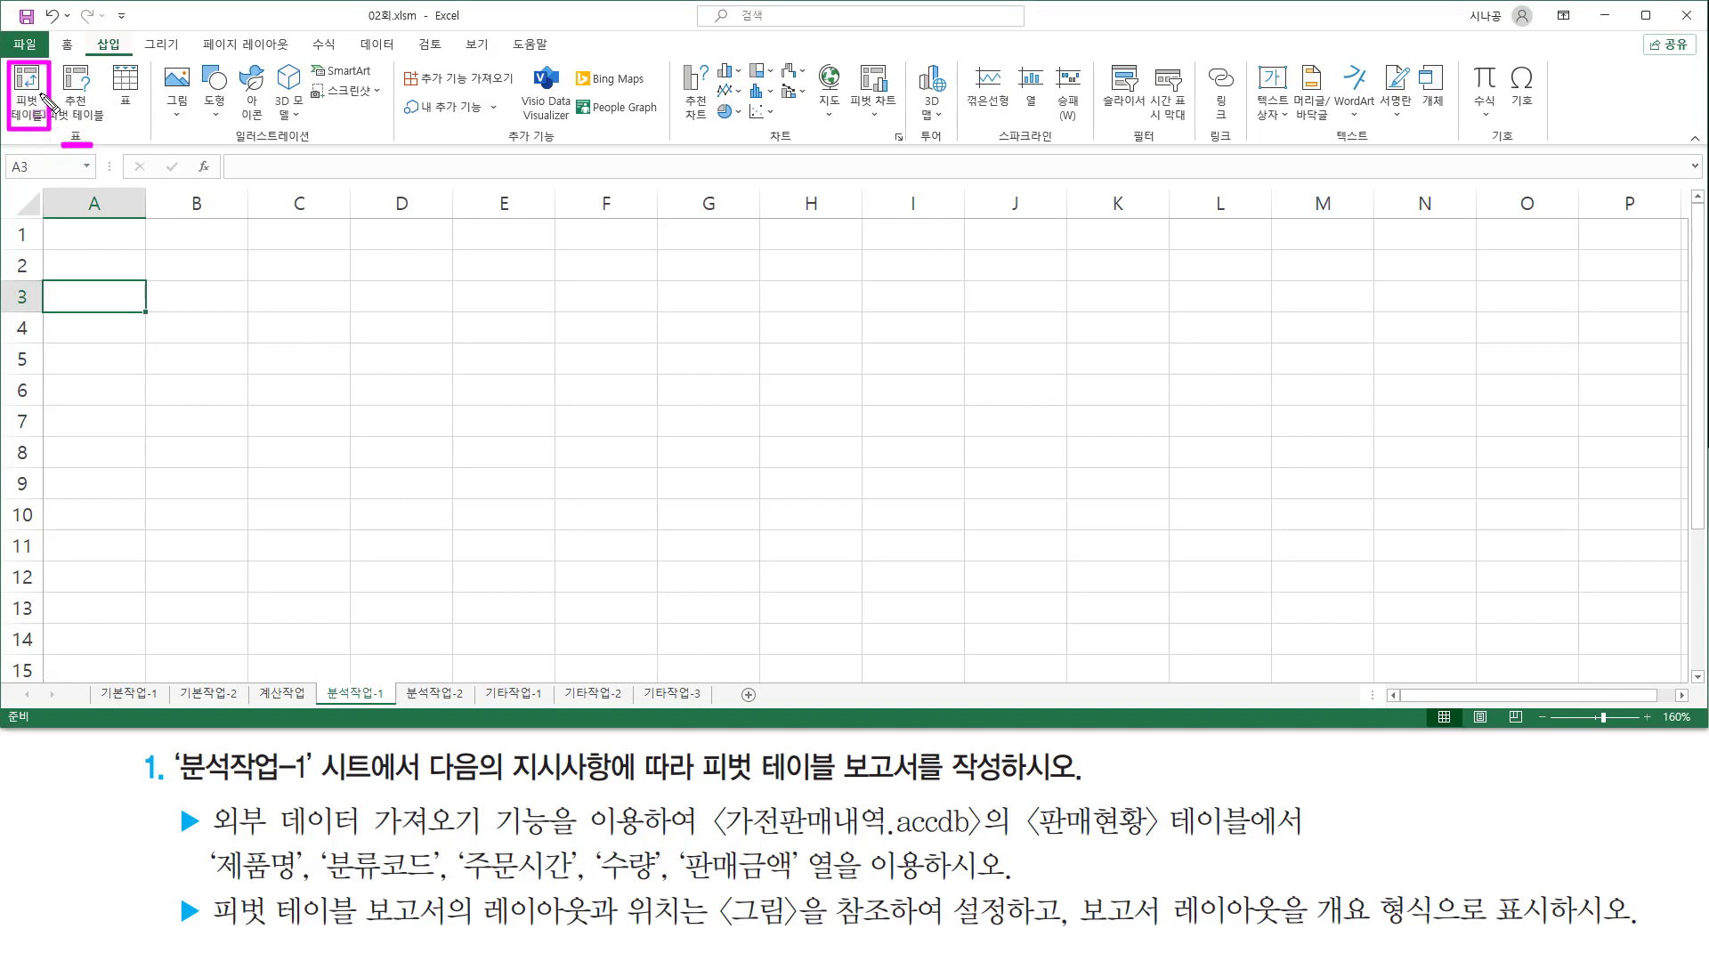
{"action": "key", "text": "Escape"}
{"action": "left_click", "coordinate": [29, 89]}
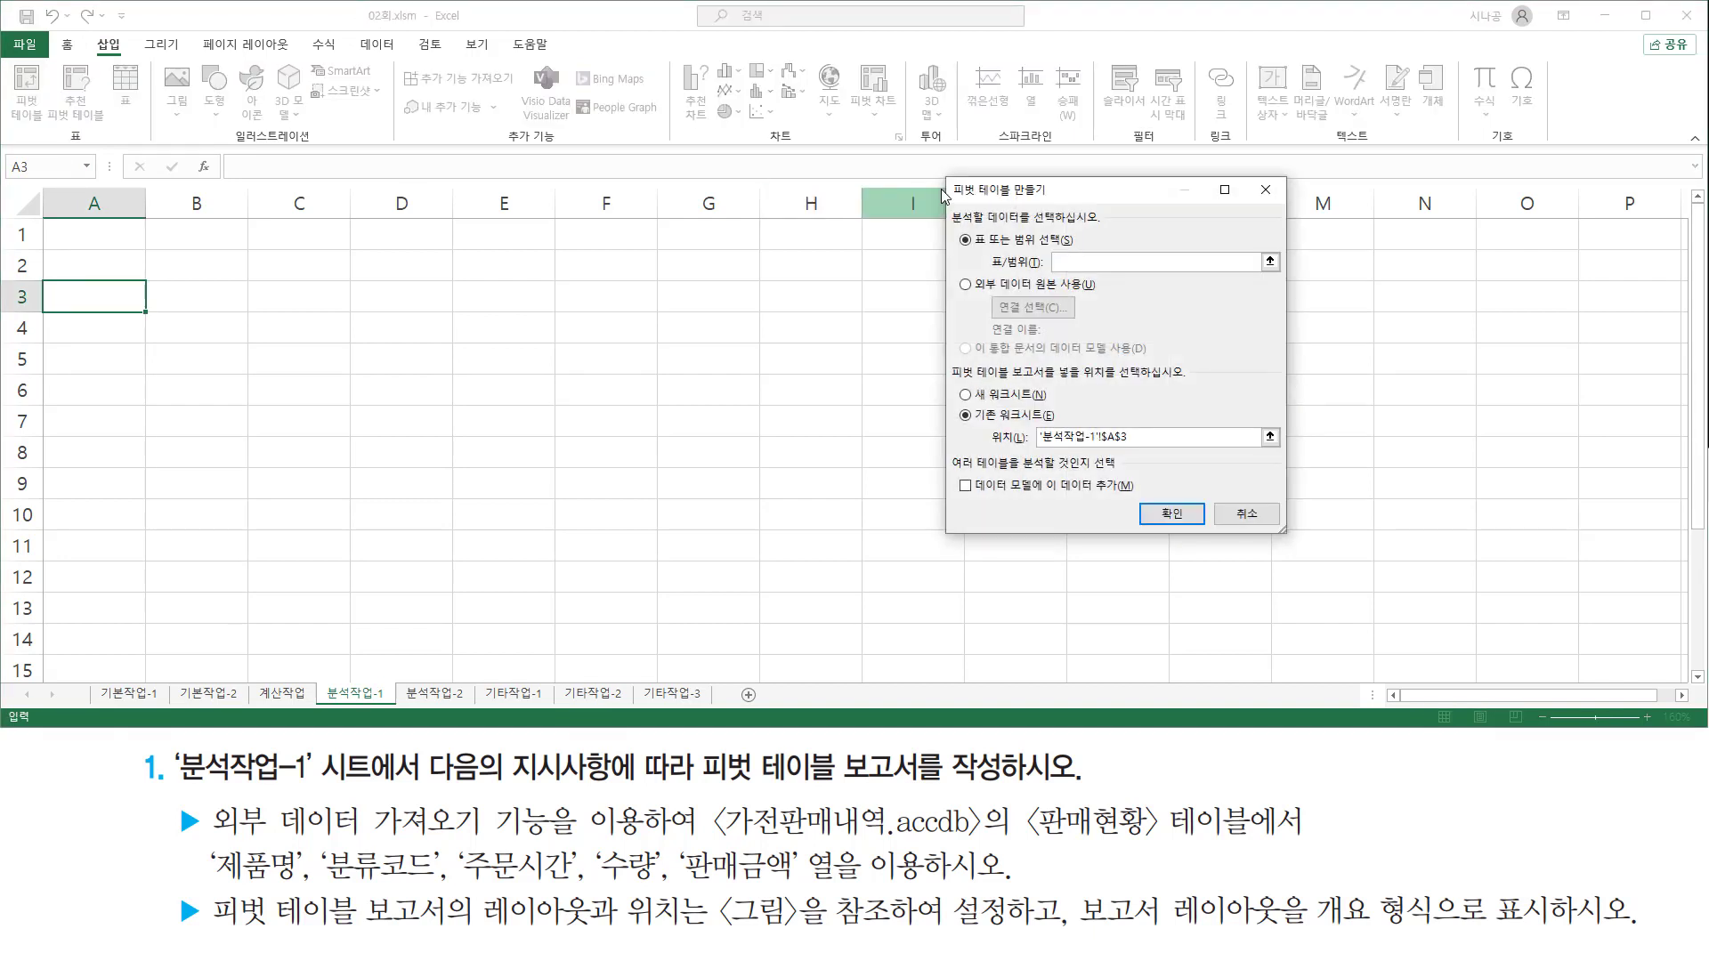
{"action": "left_click_drag", "start_coordinate": [1037, 196], "coordinate": [595, 262]}
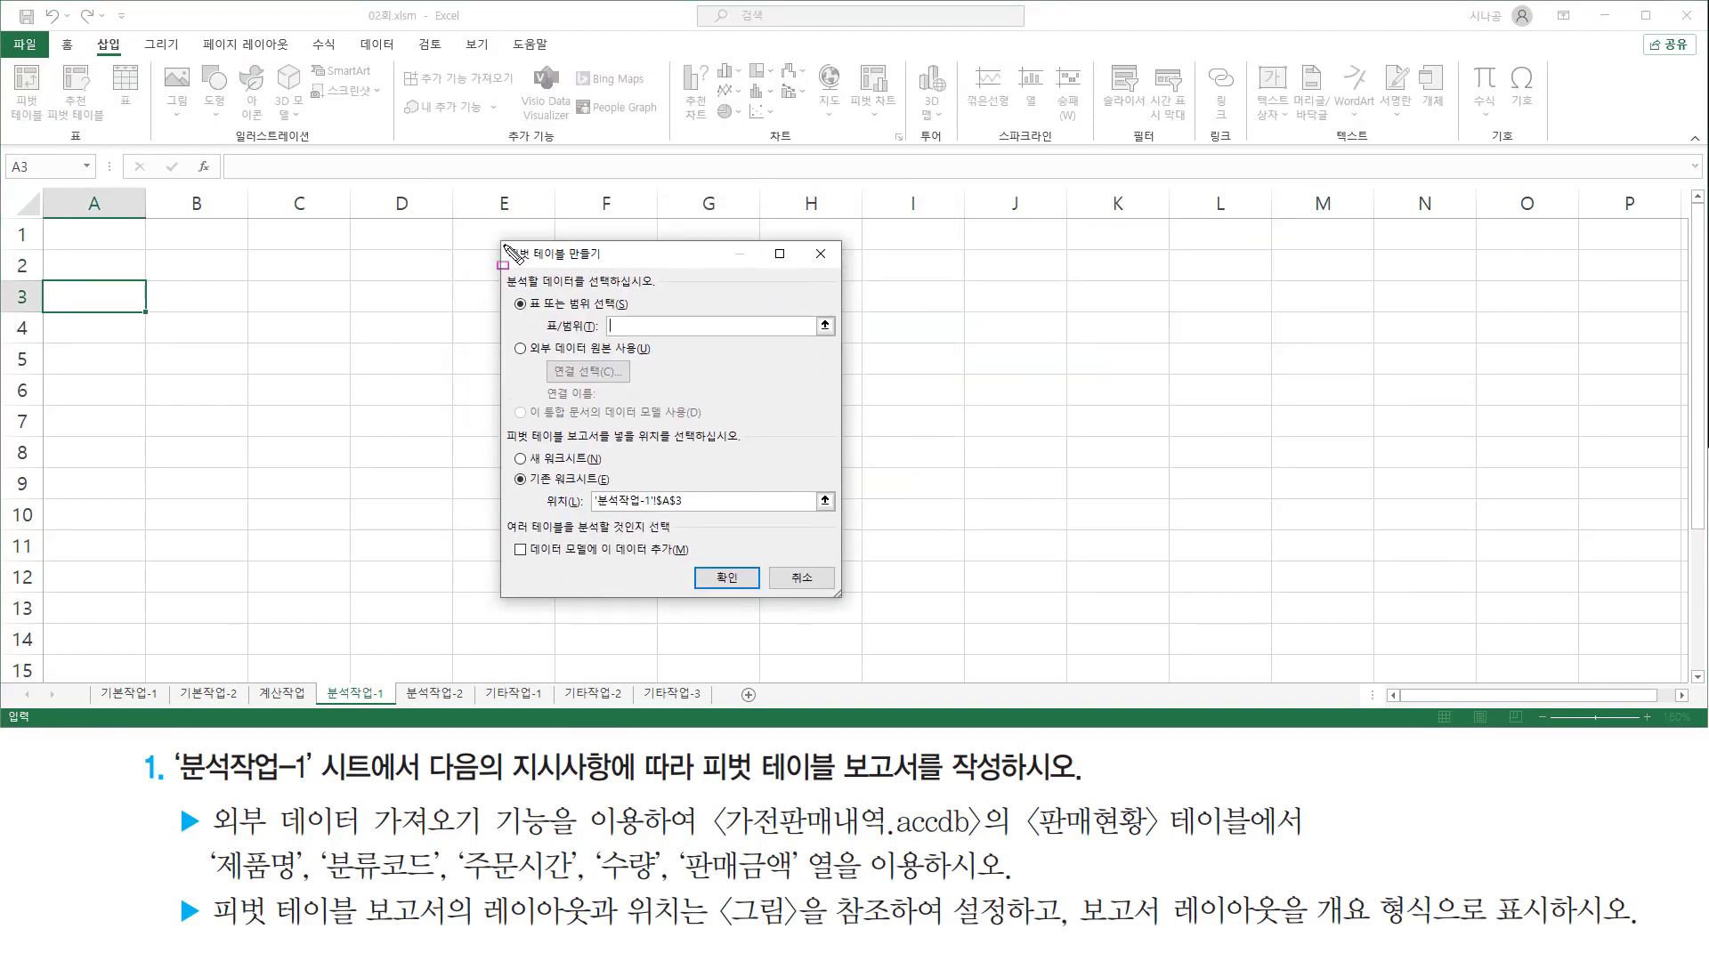
{"action": "mouse_move", "coordinate": [498, 234]}
{"action": "left_mouse_down"}
{"action": "mouse_move", "coordinate": [627, 582]}
{"action": "mouse_move", "coordinate": [846, 605]}
{"action": "left_mouse_up"}
{"action": "key", "text": "Escape"}
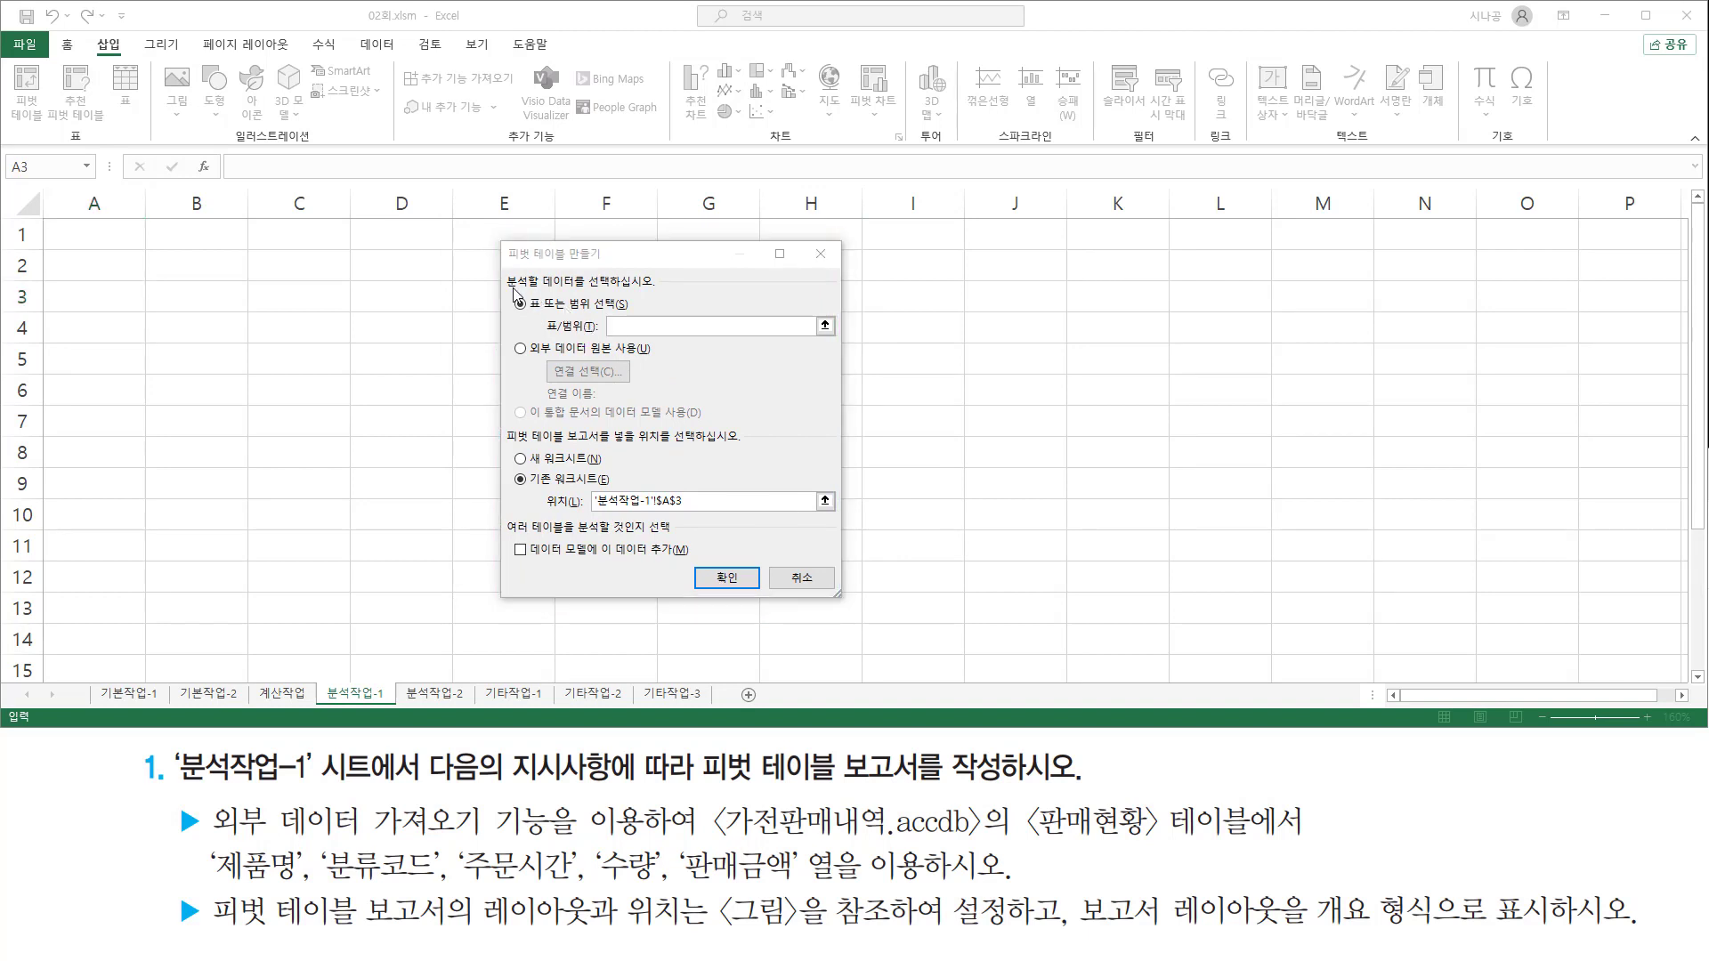
Step: Set the PivotTable to use an external data source and open the list of existing connections
{"action": "mouse_move", "coordinate": [508, 272]}
{"action": "left_mouse_down"}
{"action": "mouse_move", "coordinate": [542, 307]}
{"action": "mouse_move", "coordinate": [679, 320]}
{"action": "mouse_move", "coordinate": [721, 412]}
{"action": "mouse_move", "coordinate": [839, 424]}
{"action": "left_mouse_up"}
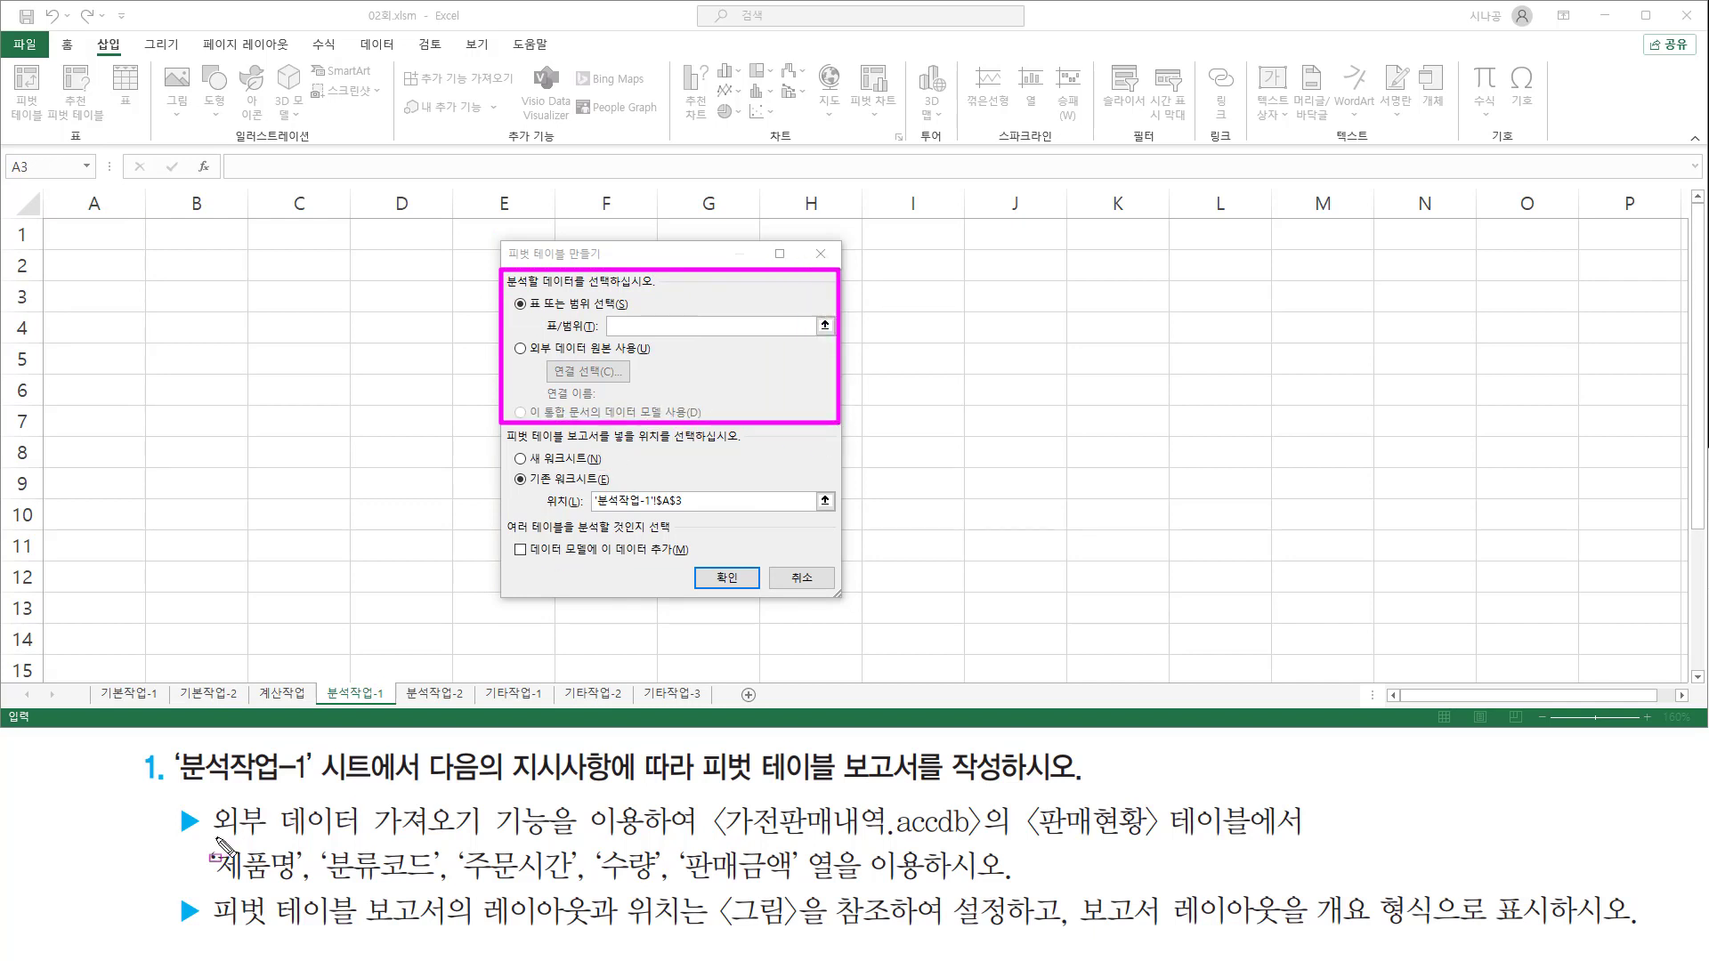
{"action": "left_click_drag", "start_coordinate": [214, 838], "coordinate": [549, 838]}
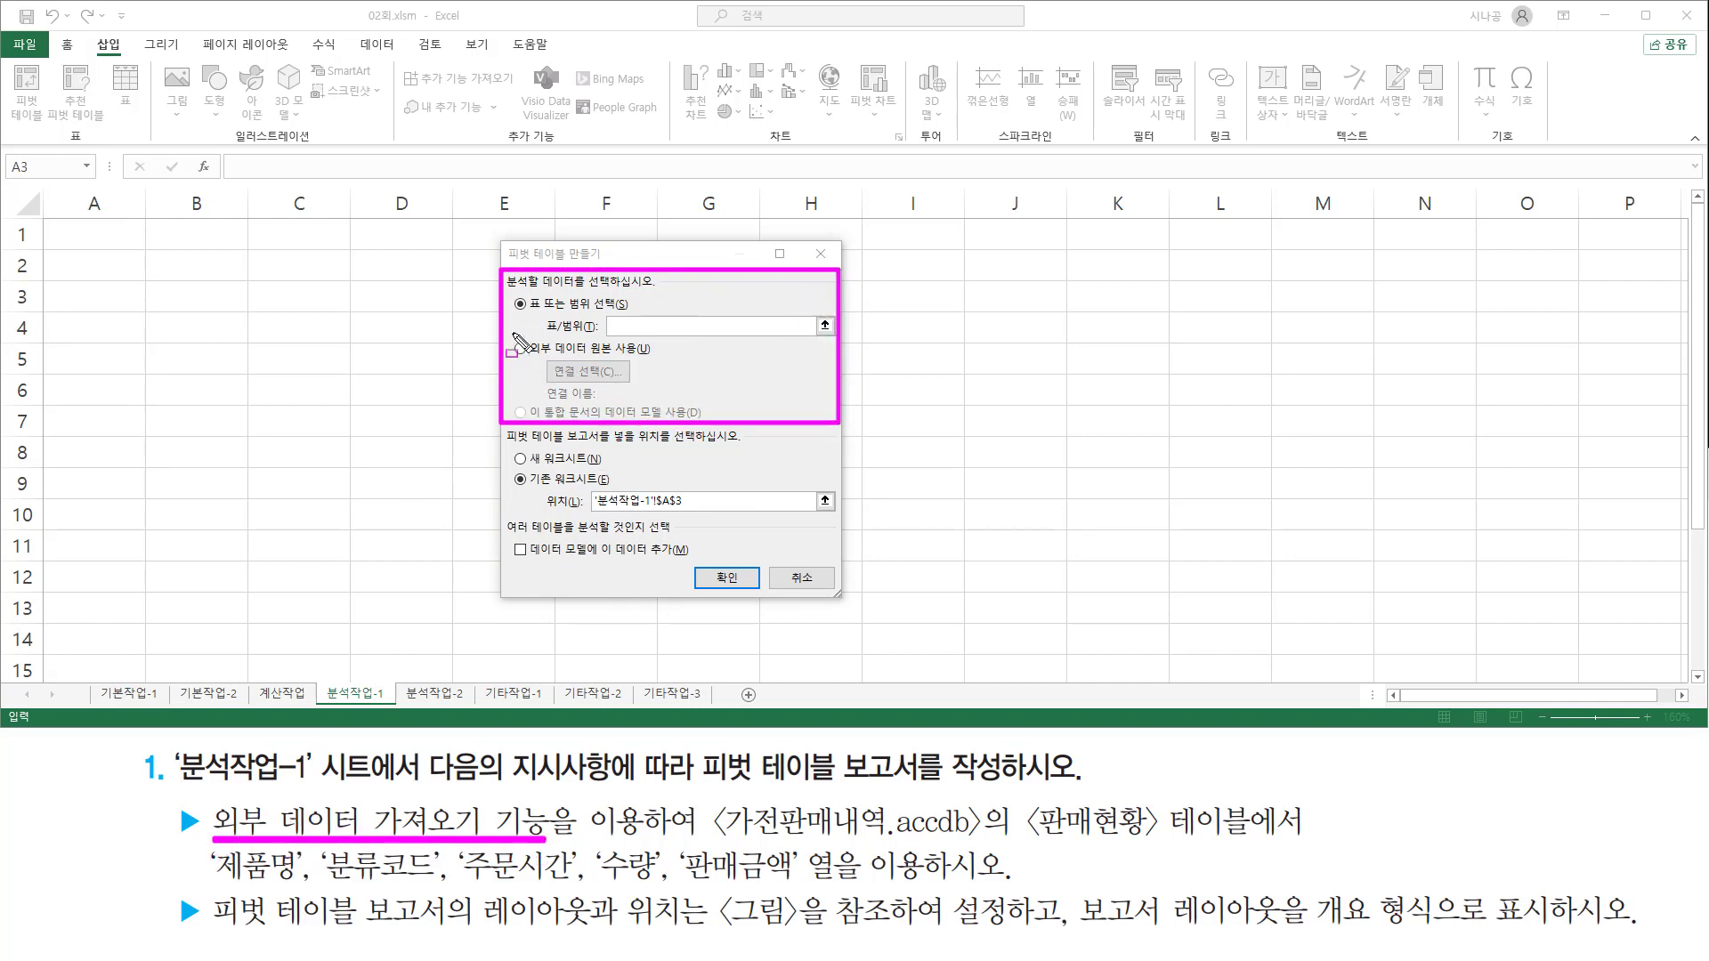
{"action": "mouse_move", "coordinate": [509, 337]}
{"action": "left_mouse_down"}
{"action": "mouse_move", "coordinate": [545, 363]}
{"action": "mouse_move", "coordinate": [658, 363]}
{"action": "left_mouse_up"}
{"action": "key", "text": "Escape"}
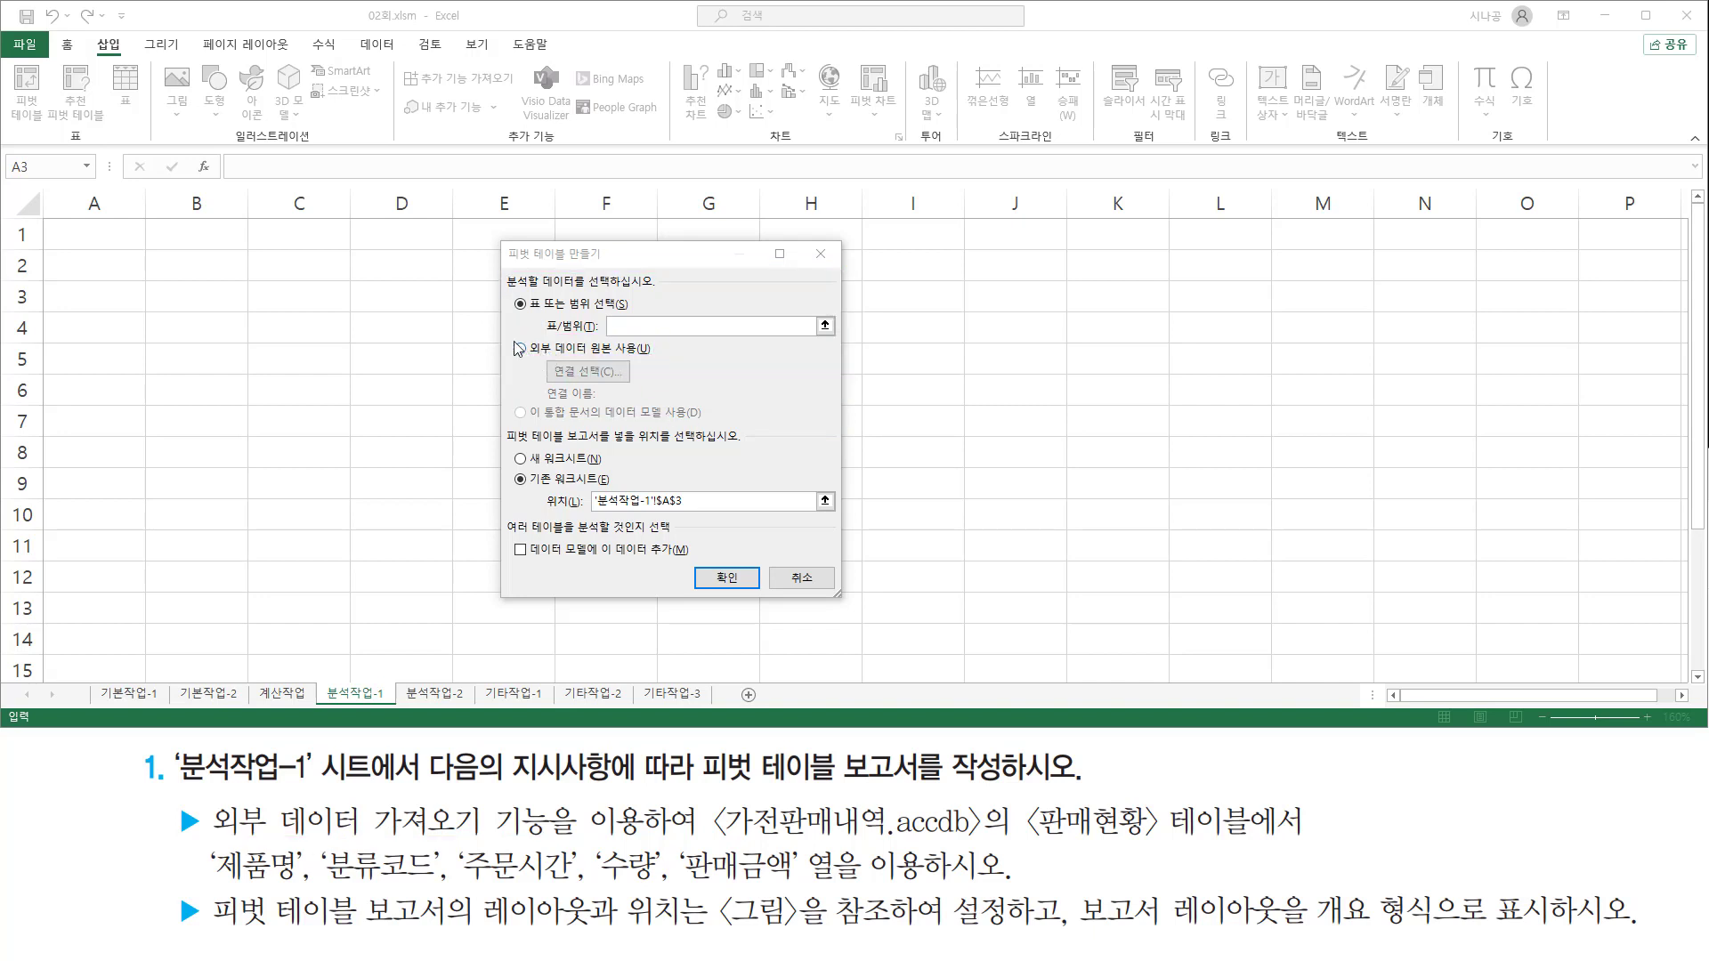
{"action": "left_click", "coordinate": [531, 351]}
{"action": "key", "text": "ctrl+shift+d"}
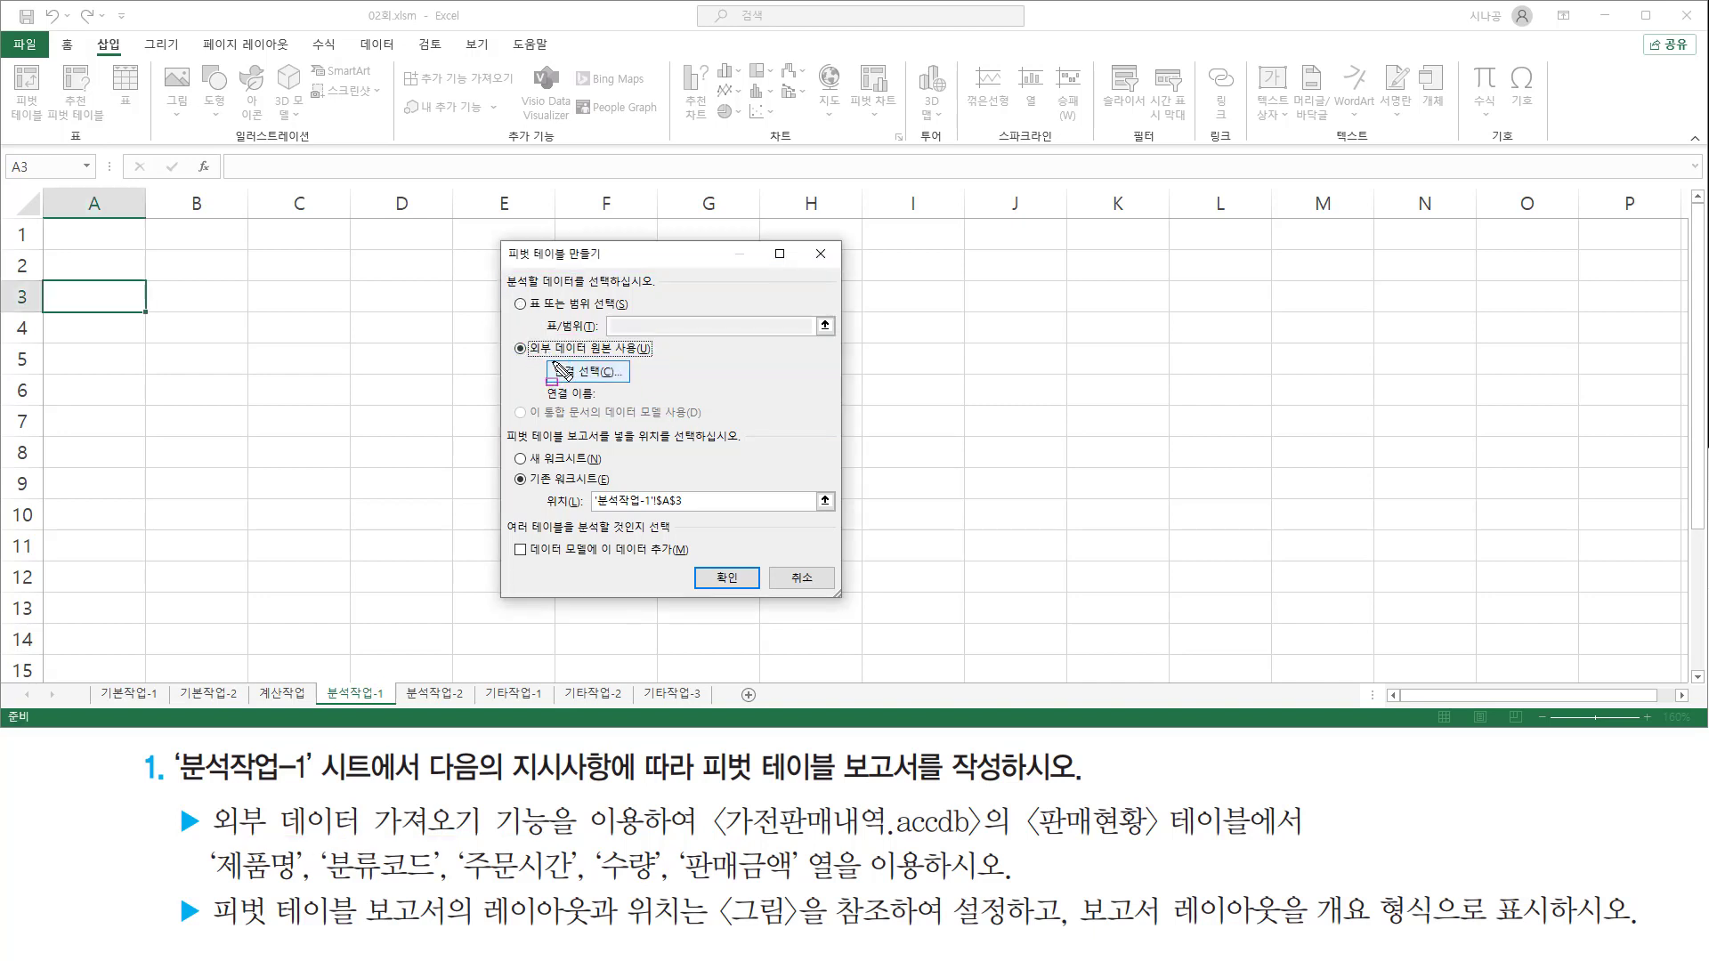
{"action": "left_click_drag", "start_coordinate": [552, 361], "coordinate": [620, 383]}
{"action": "key", "text": "Escape"}
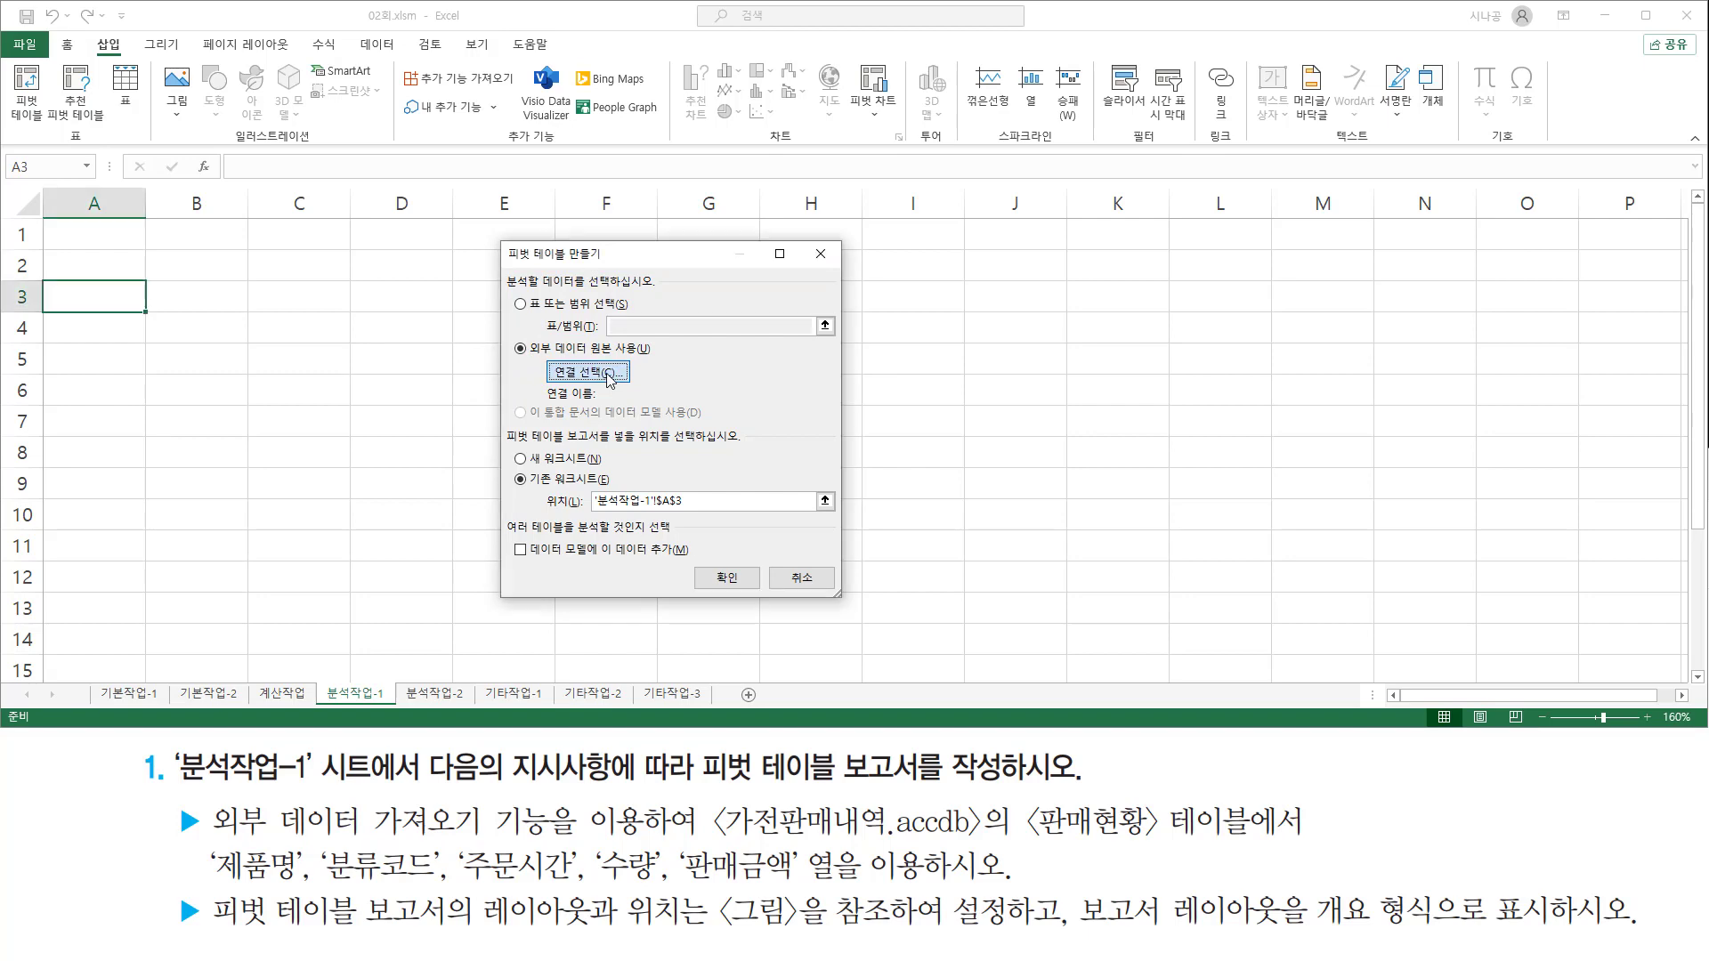
{"action": "left_click", "coordinate": [588, 372]}
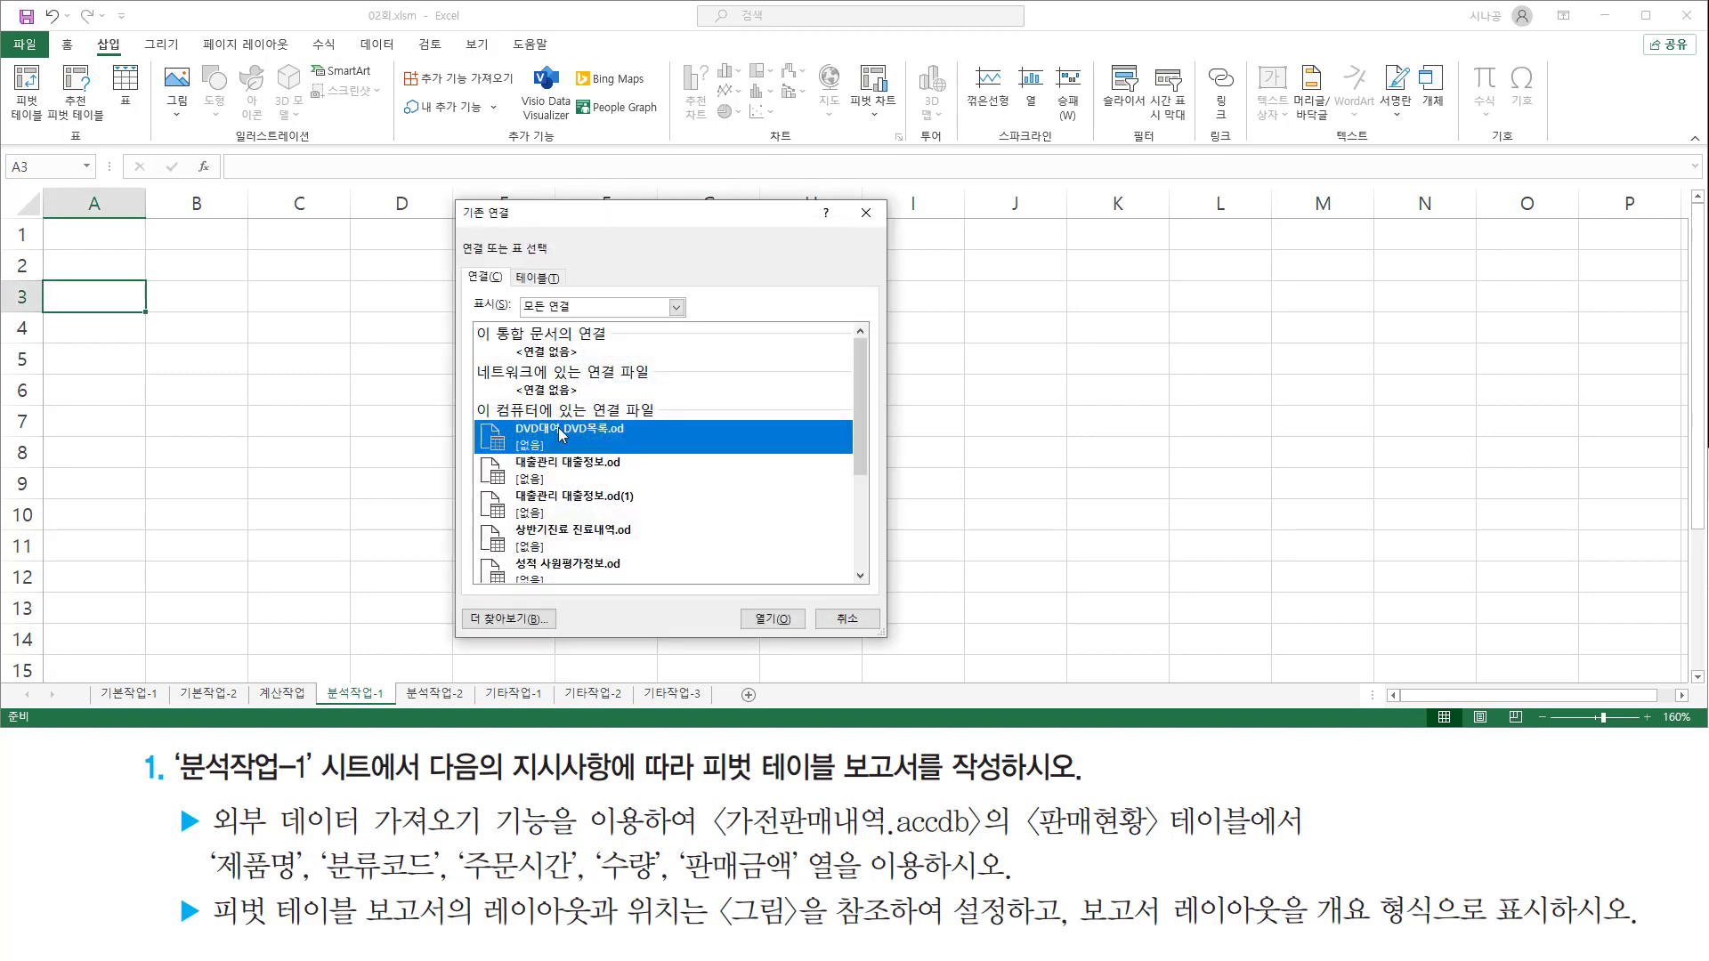
{"action": "mouse_move", "coordinate": [451, 204]}
{"action": "left_mouse_down"}
{"action": "mouse_move", "coordinate": [469, 258]}
{"action": "mouse_move", "coordinate": [783, 630]}
{"action": "mouse_move", "coordinate": [884, 643]}
{"action": "left_mouse_up"}
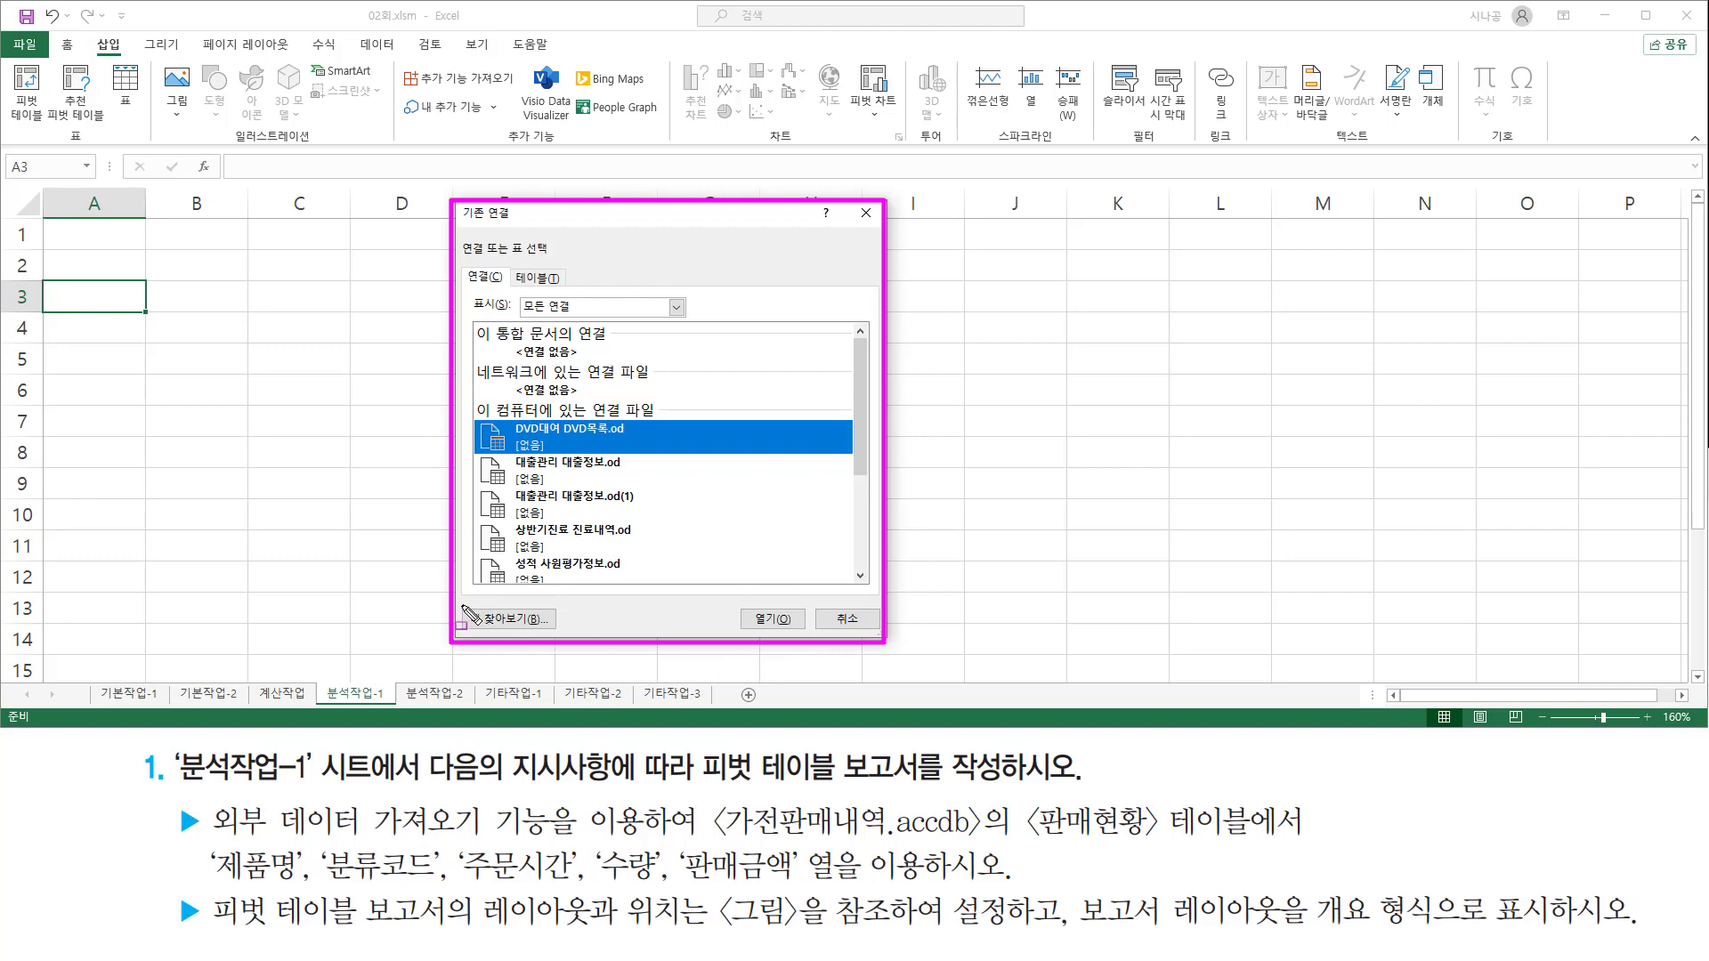
{"action": "left_click_drag", "start_coordinate": [461, 606], "coordinate": [559, 632]}
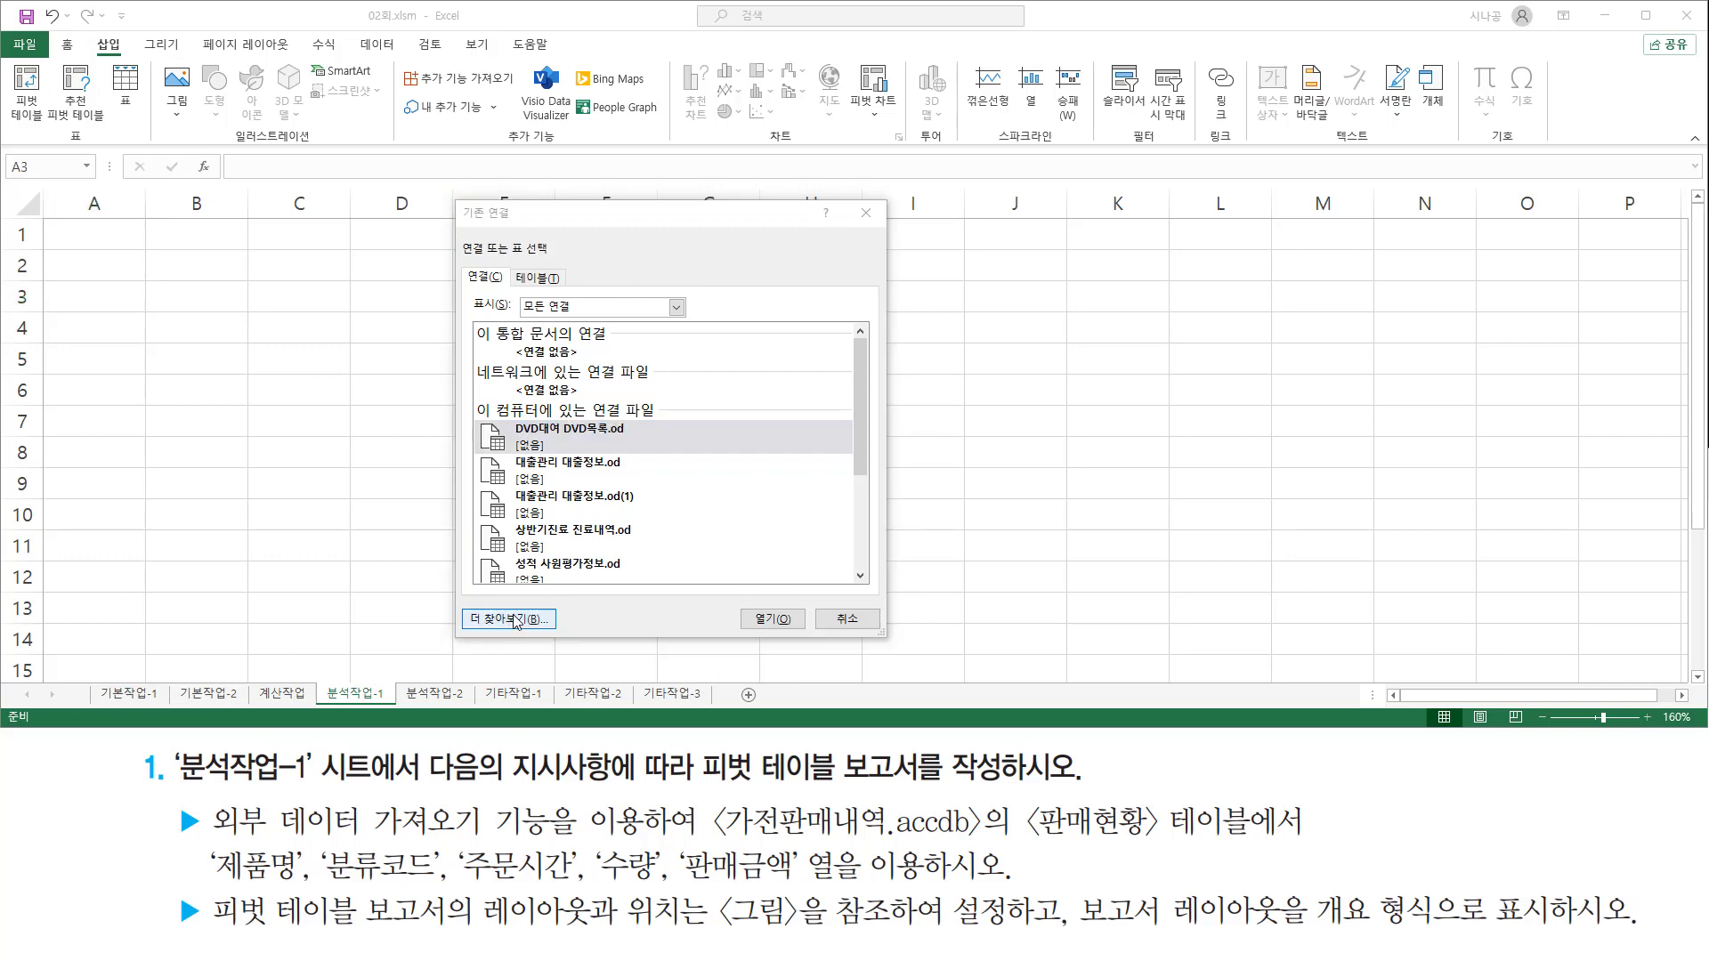
Step: Browse for more data sources in the folder C:\길벗컴활1급\01 엑셀\03 기본모의고사
{"action": "left_click", "coordinate": [523, 619]}
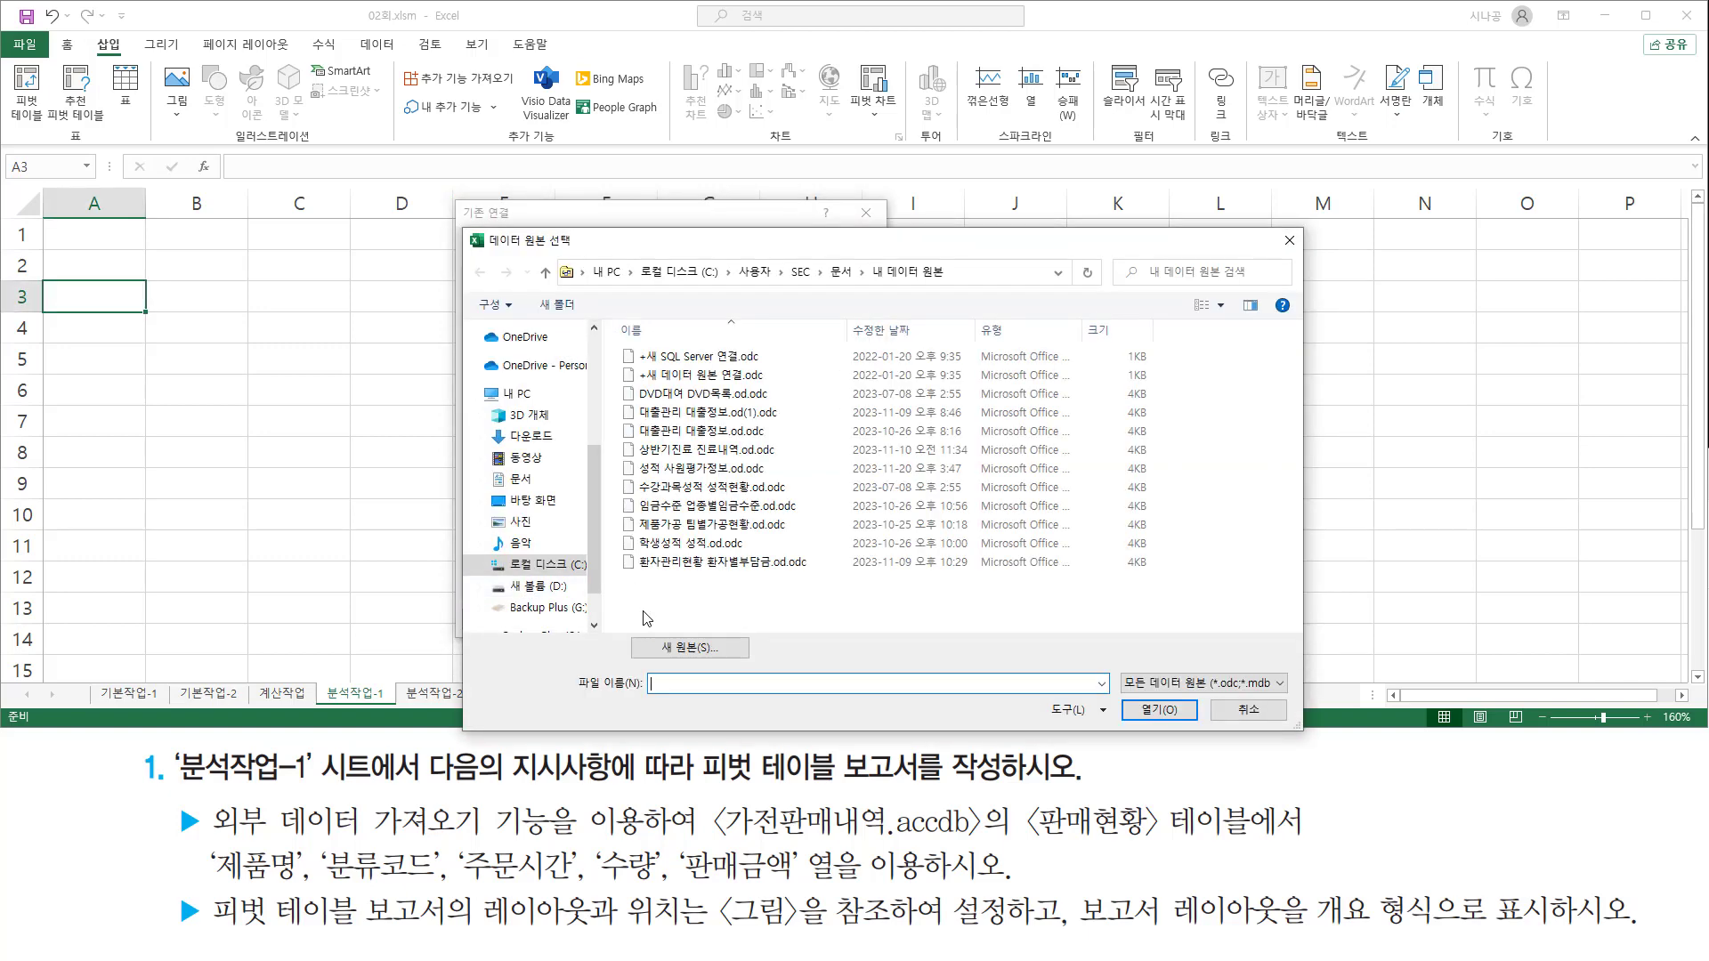
{"action": "mouse_move", "coordinate": [461, 226]}
{"action": "left_mouse_down"}
{"action": "mouse_move", "coordinate": [559, 587]}
{"action": "mouse_move", "coordinate": [1252, 744]}
{"action": "mouse_move", "coordinate": [1305, 733]}
{"action": "left_mouse_up"}
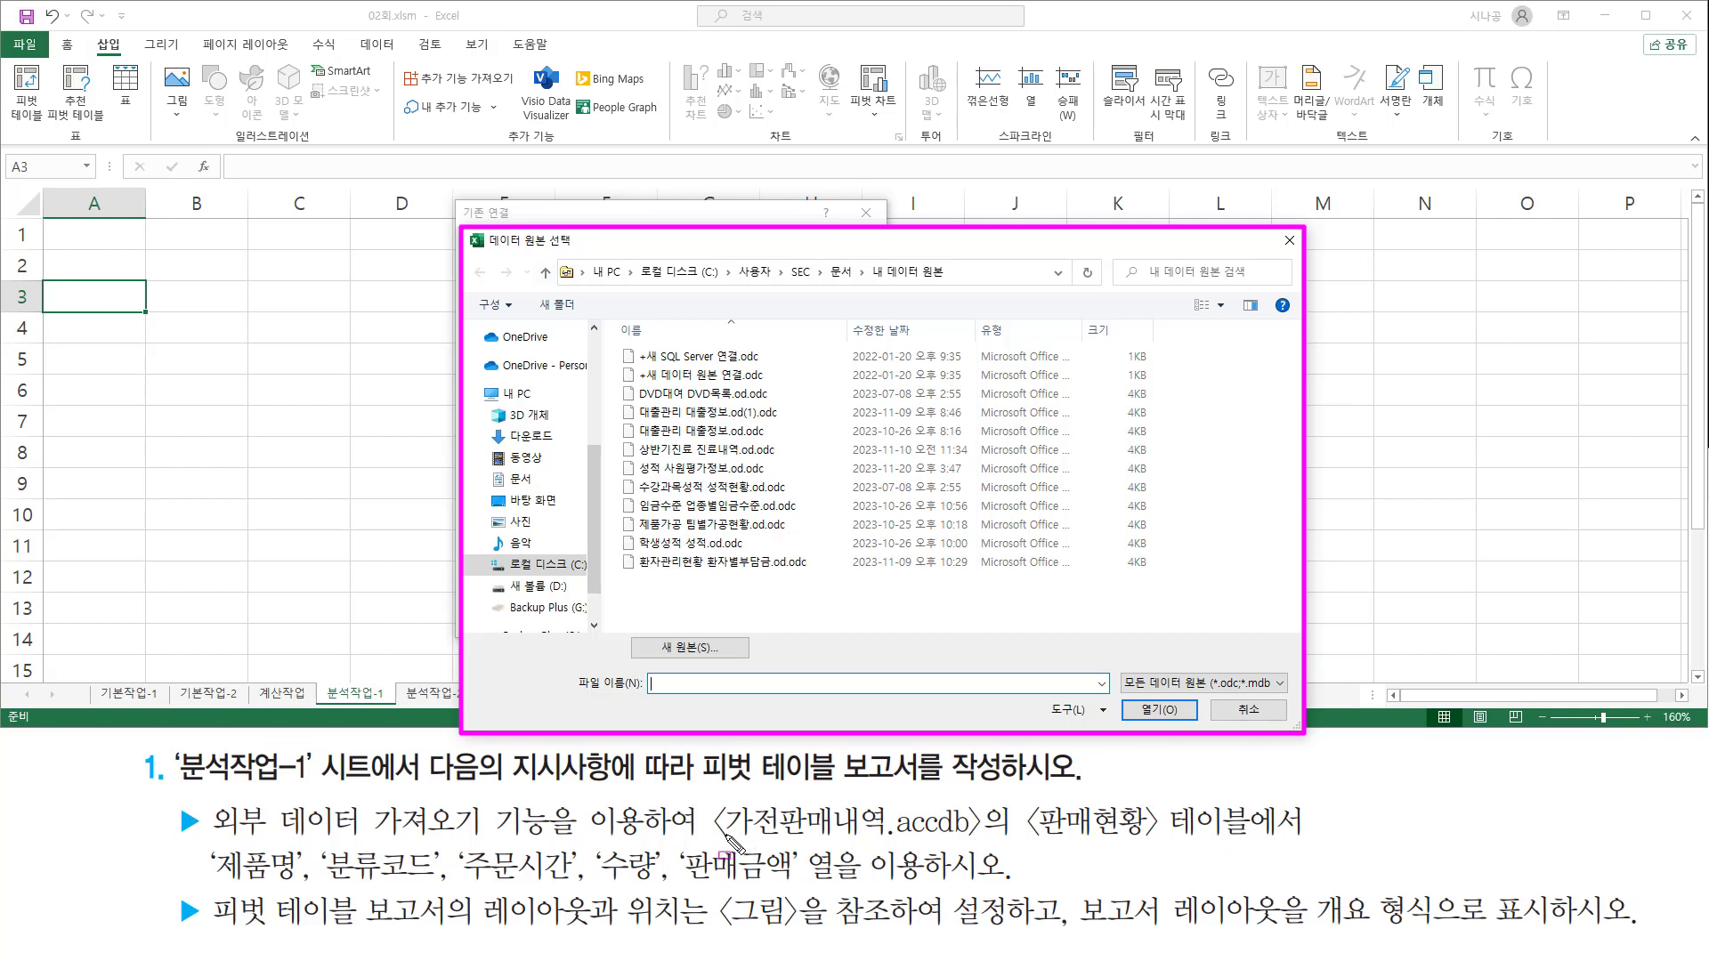
{"action": "left_click_drag", "start_coordinate": [724, 838], "coordinate": [980, 839]}
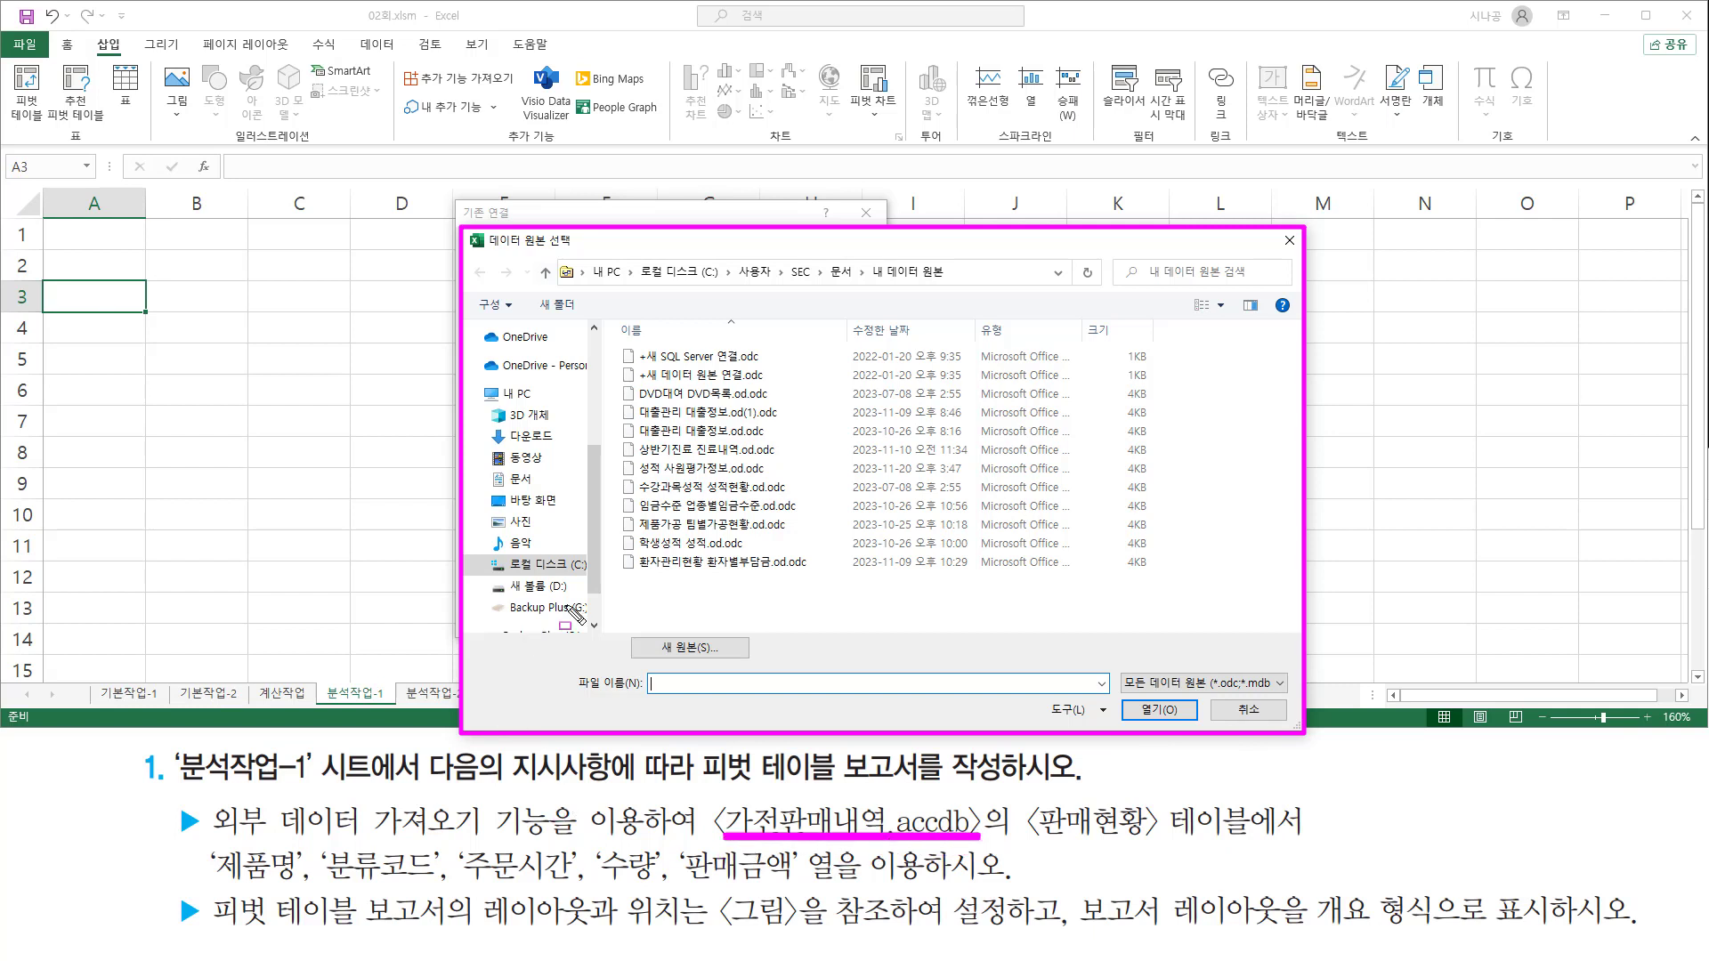
{"action": "left_click_drag", "start_coordinate": [506, 554], "coordinate": [580, 576]}
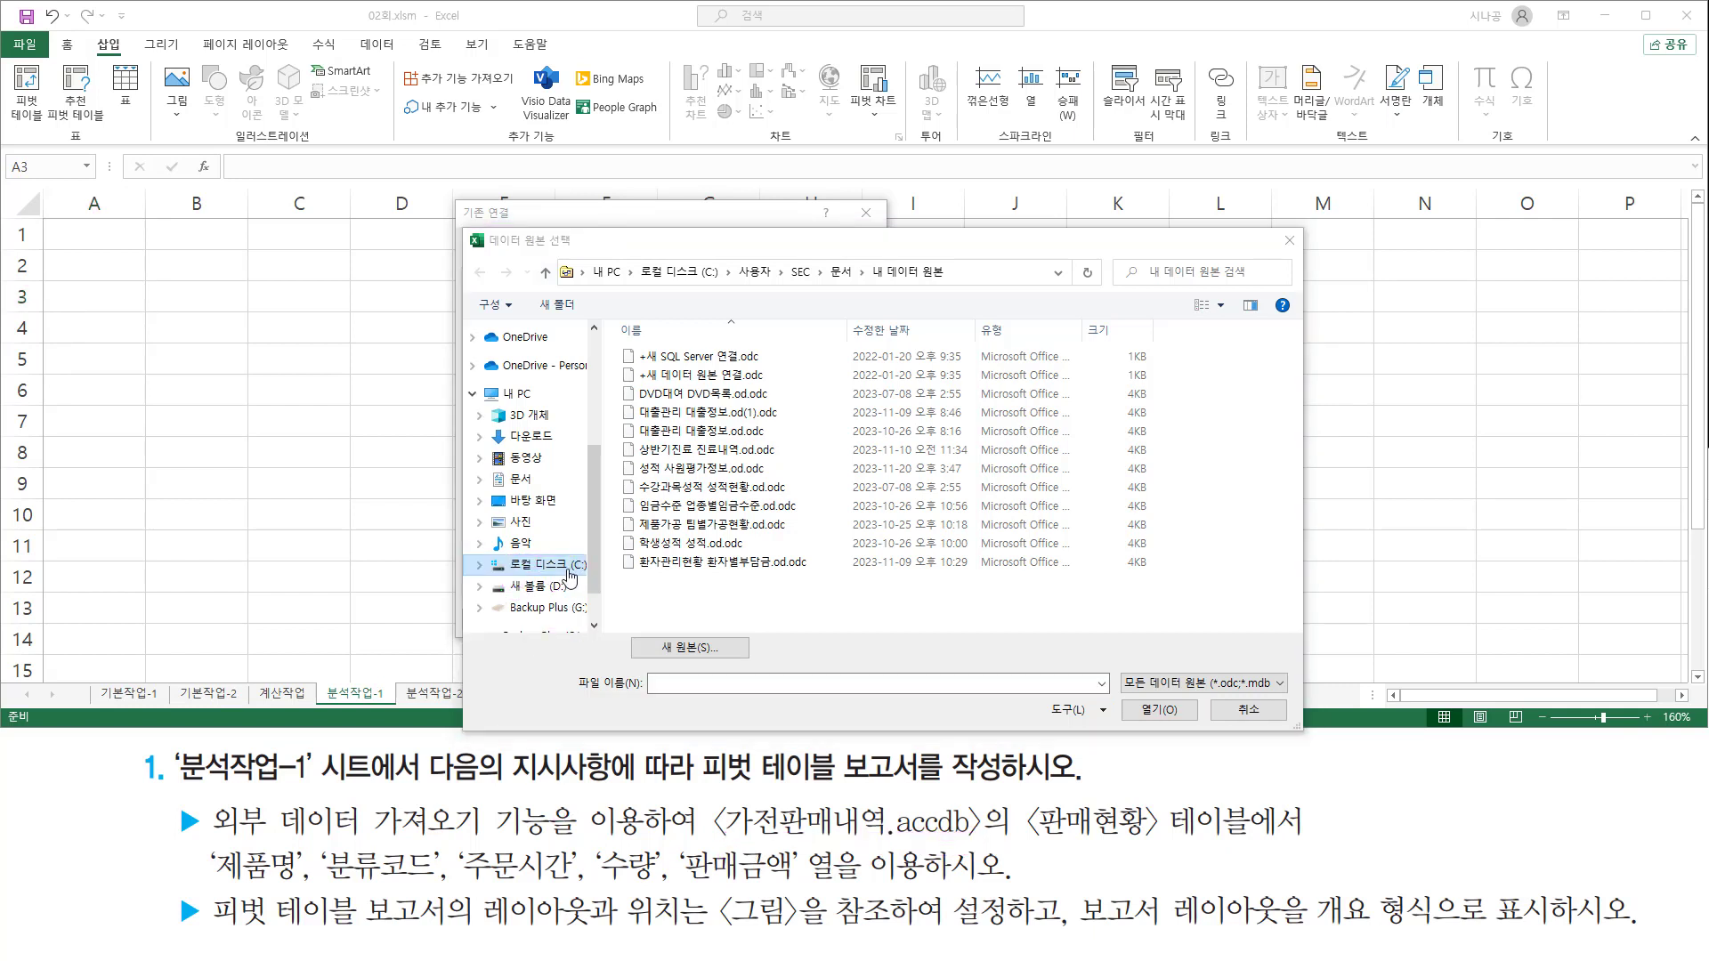
{"action": "left_click", "coordinate": [544, 565]}
{"action": "left_click", "coordinate": [688, 515]}
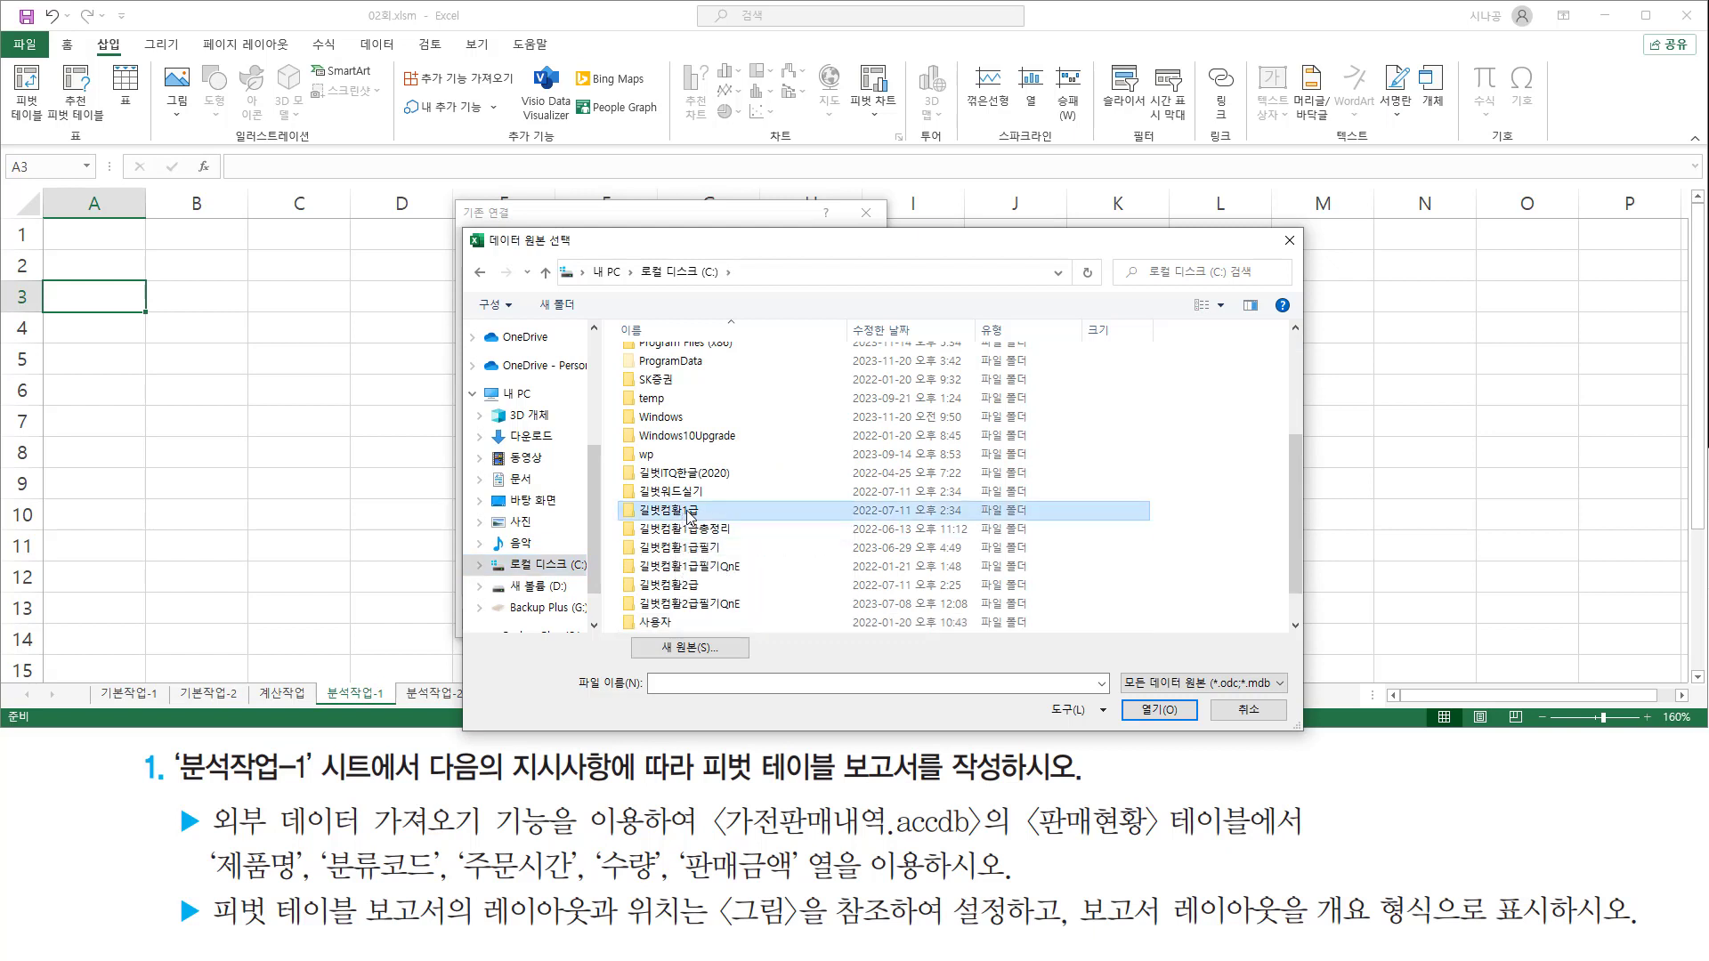
{"action": "double_click", "coordinate": [687, 514]}
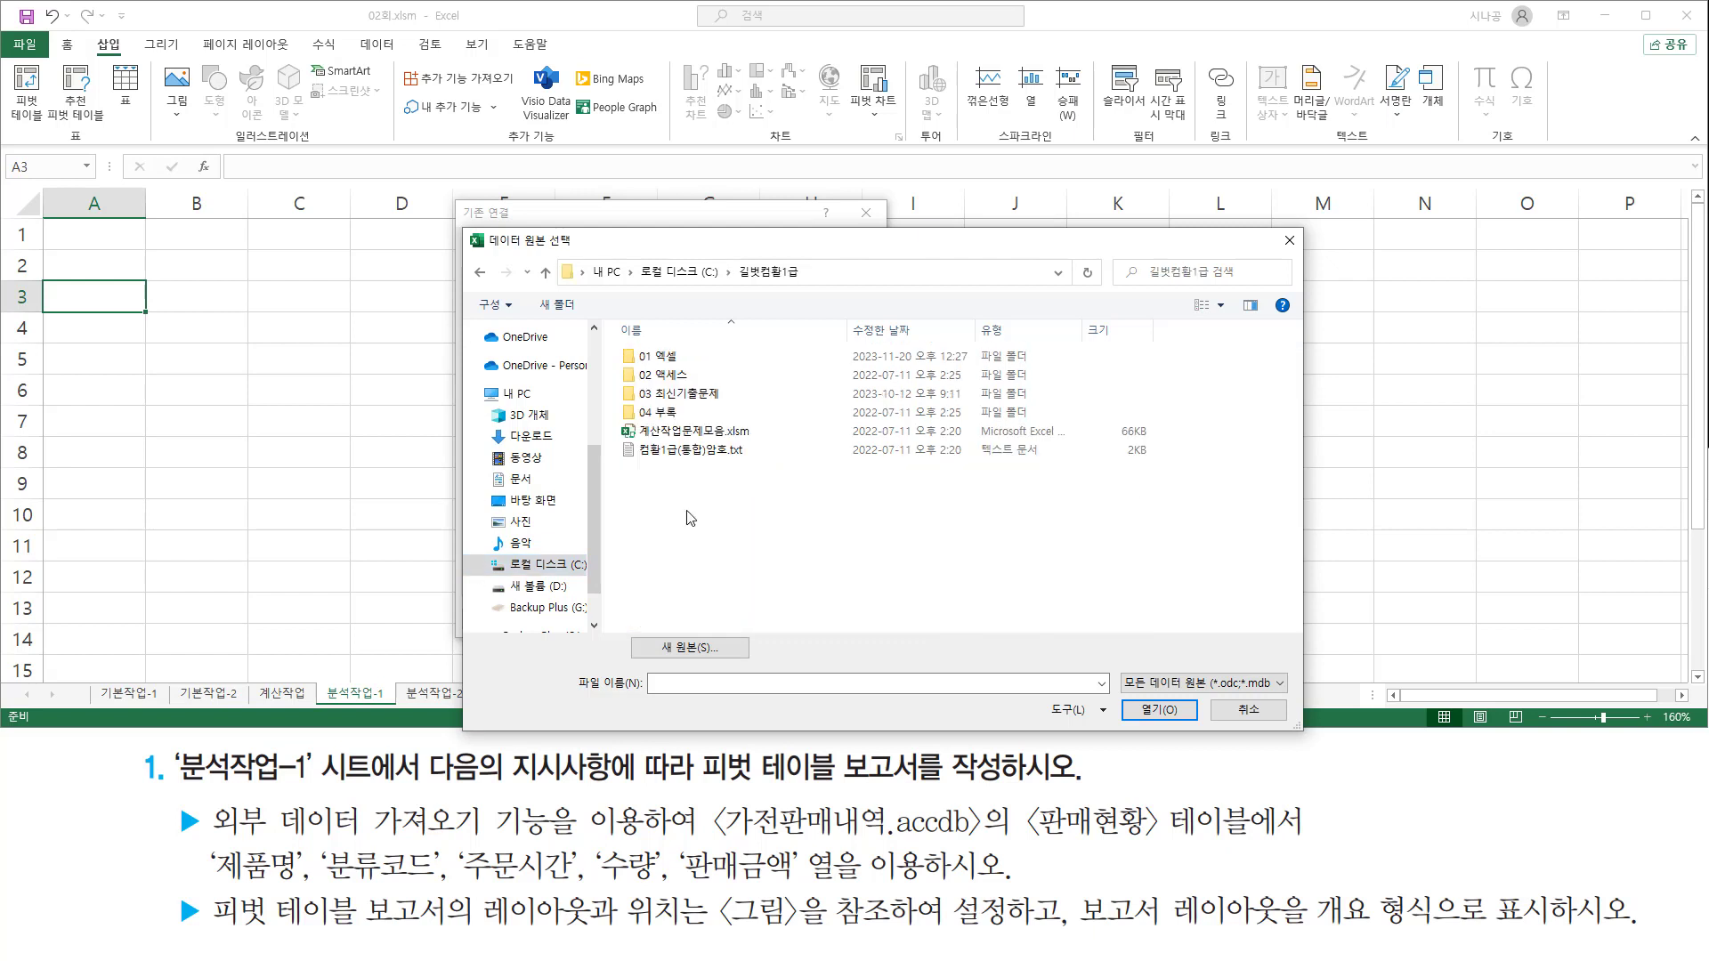
{"action": "left_click", "coordinate": [675, 358]}
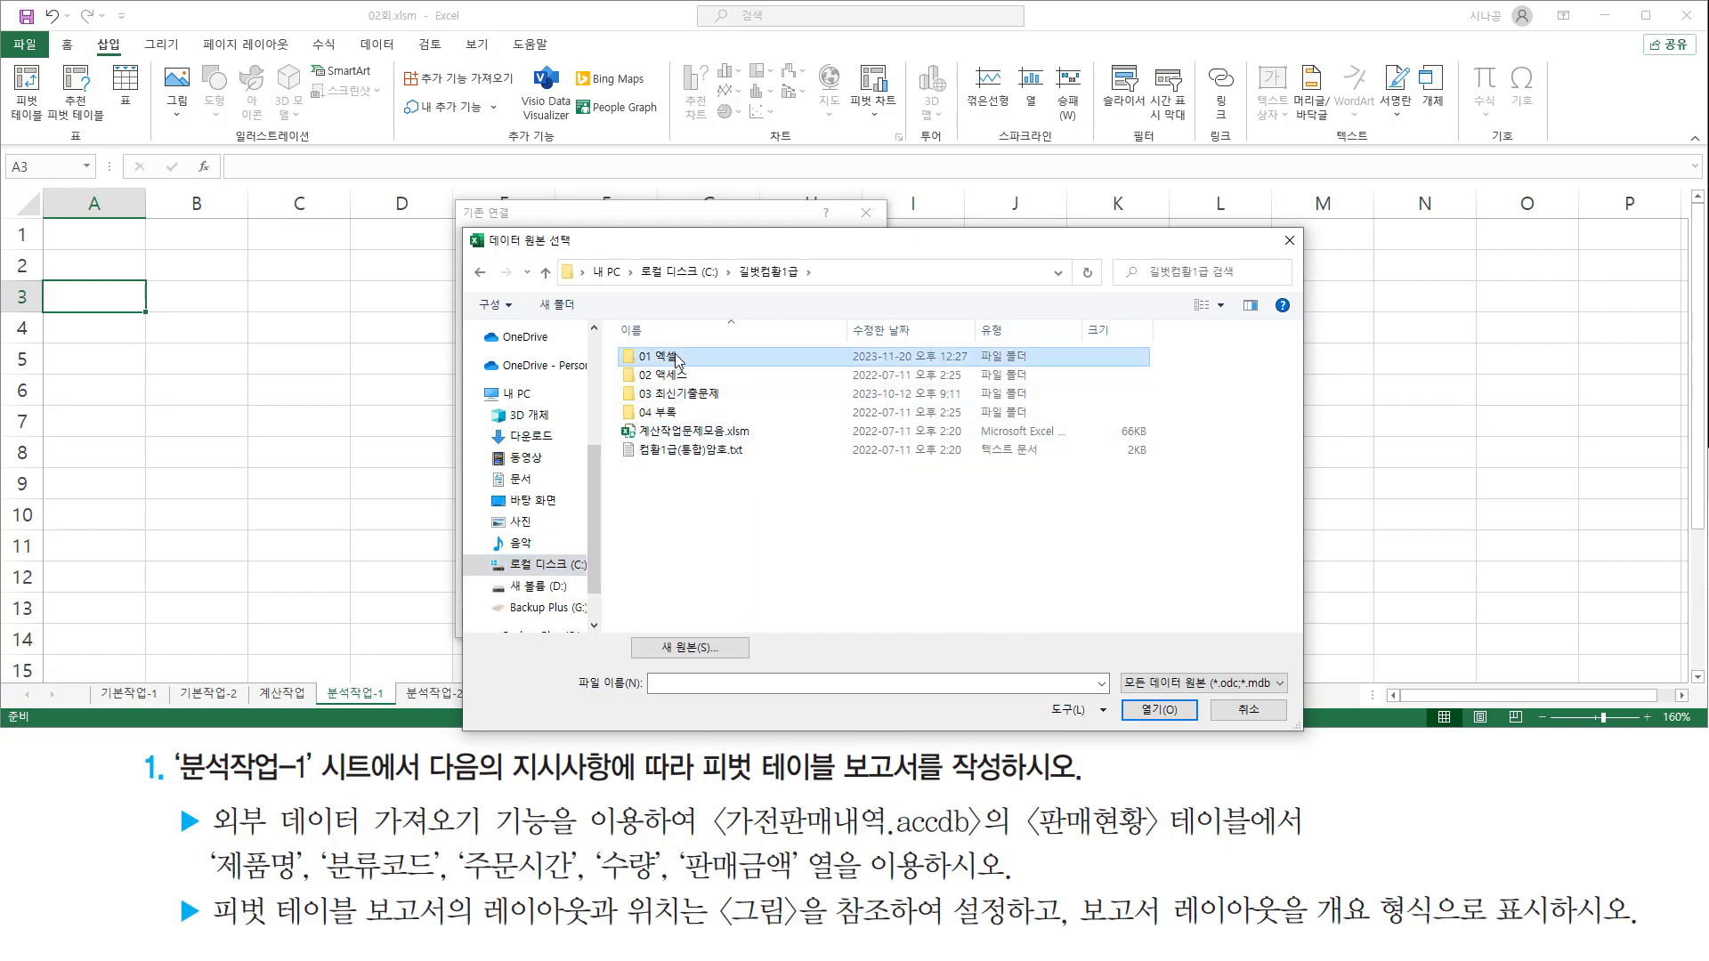
{"action": "double_click", "coordinate": [675, 358]}
{"action": "left_click", "coordinate": [686, 400]}
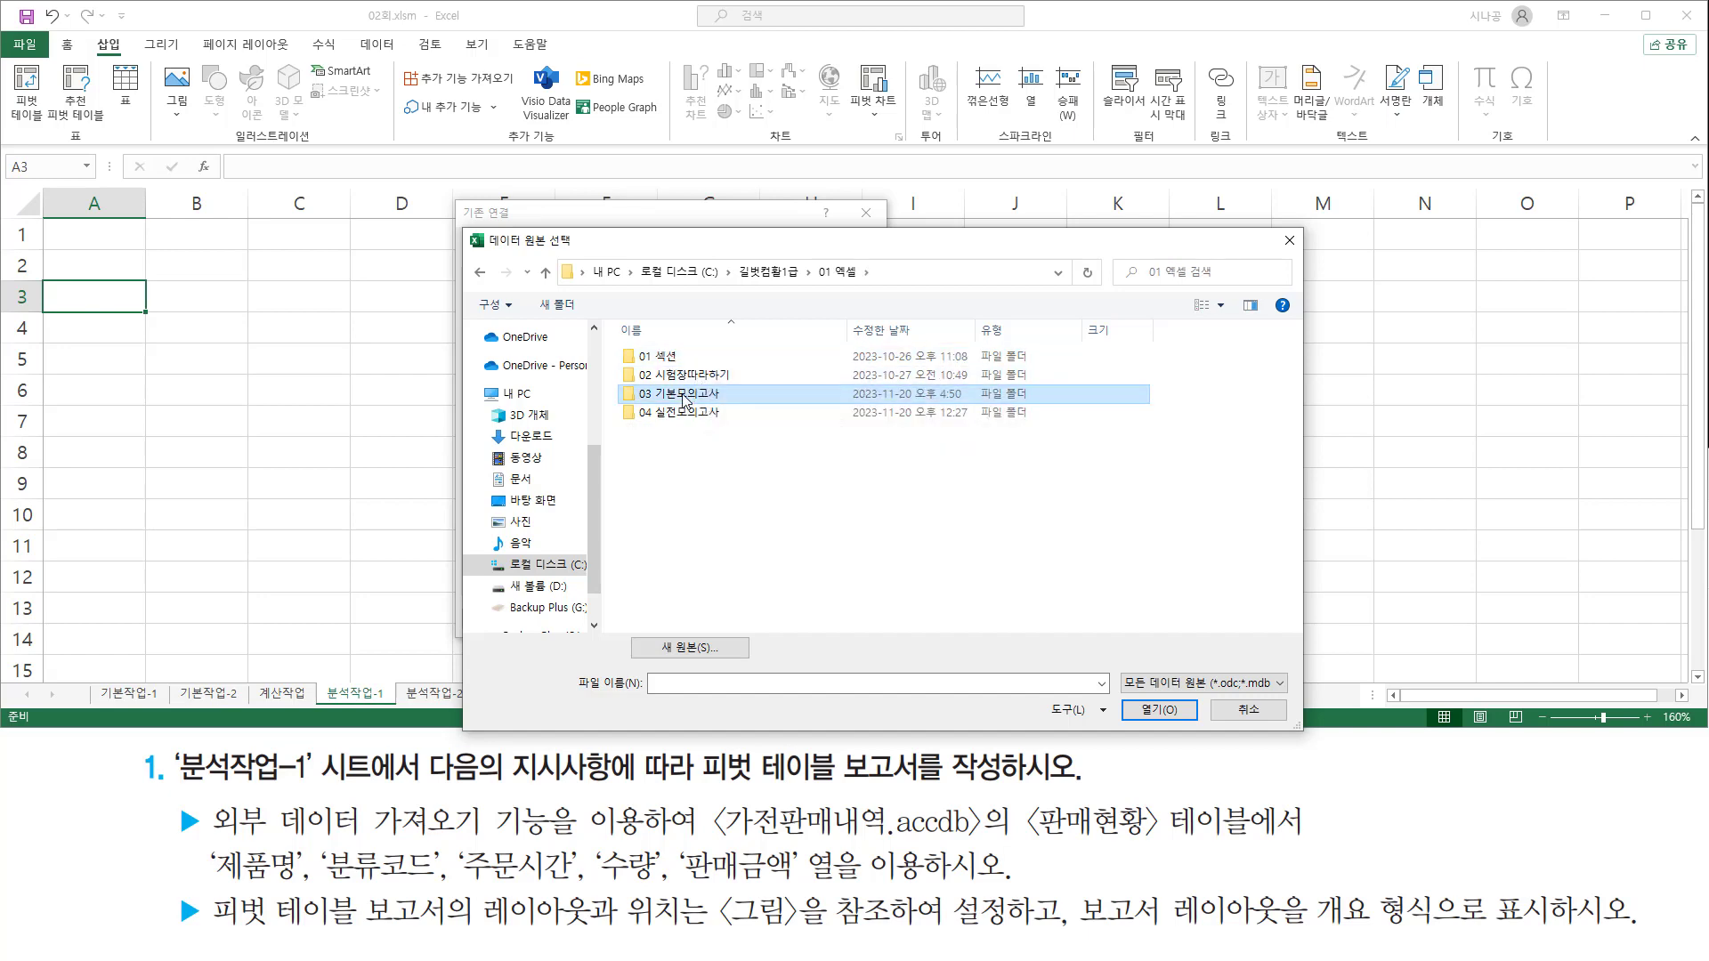
{"action": "double_click", "coordinate": [688, 401]}
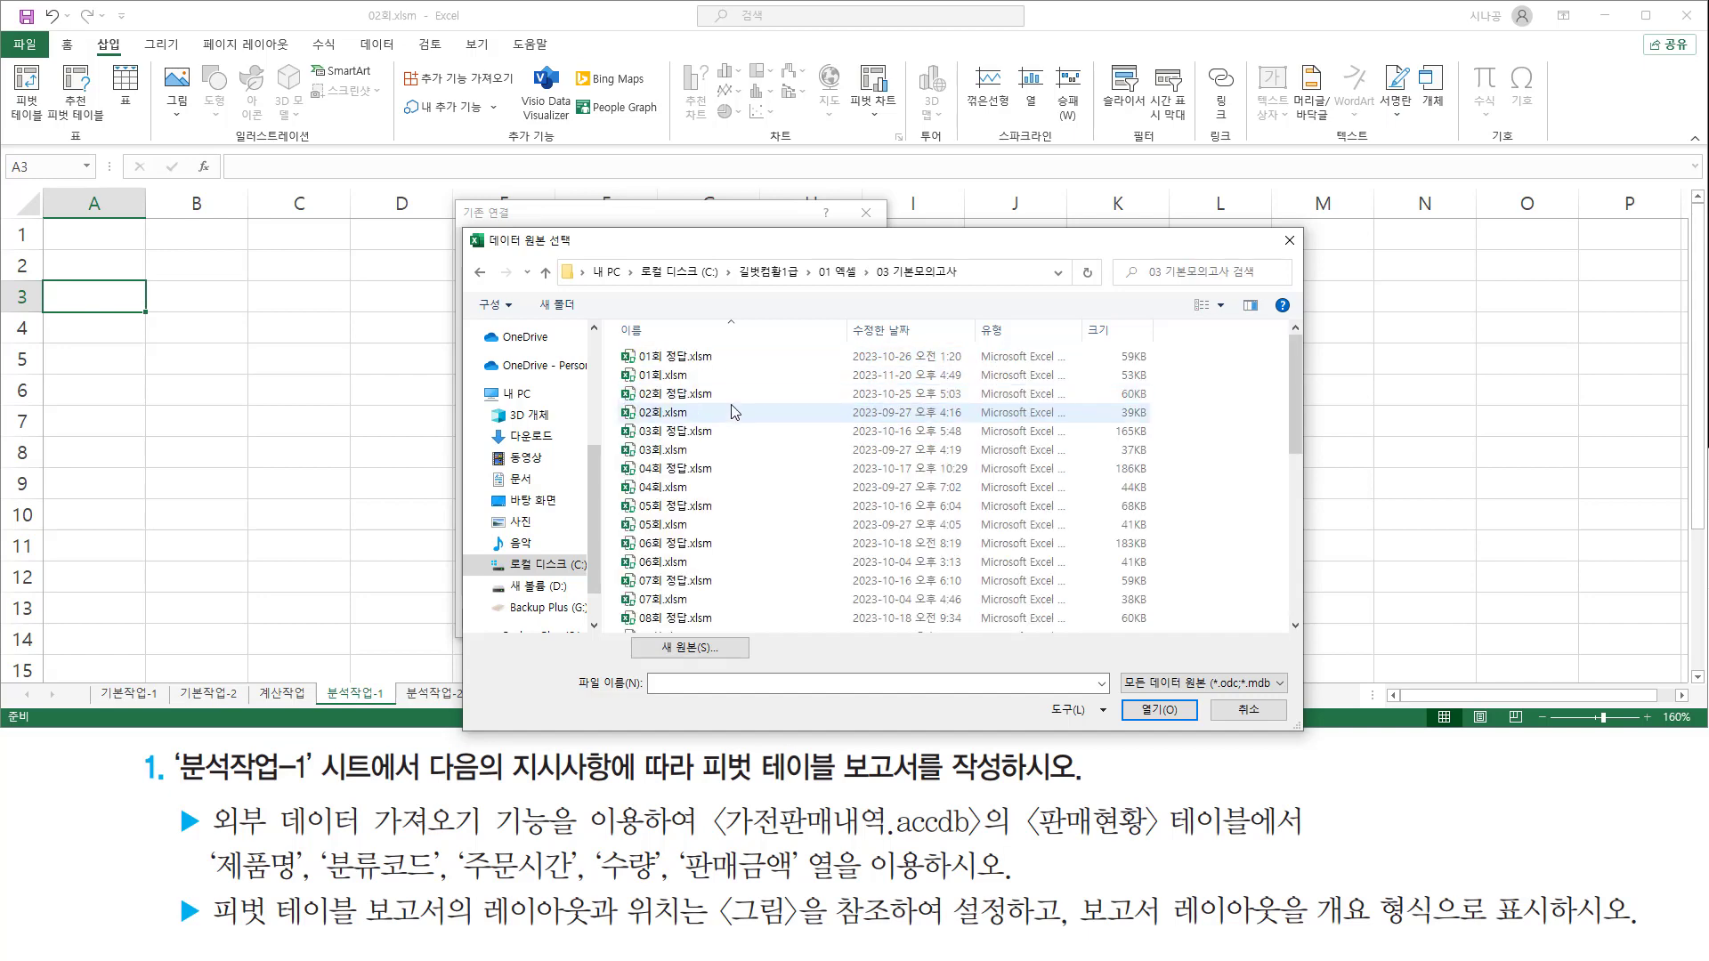
Step: Open the Access database 가전판매내역.accdb as the data source
{"action": "scroll", "coordinate": [792, 424], "scroll_direction": "down", "scroll_amount": 8}
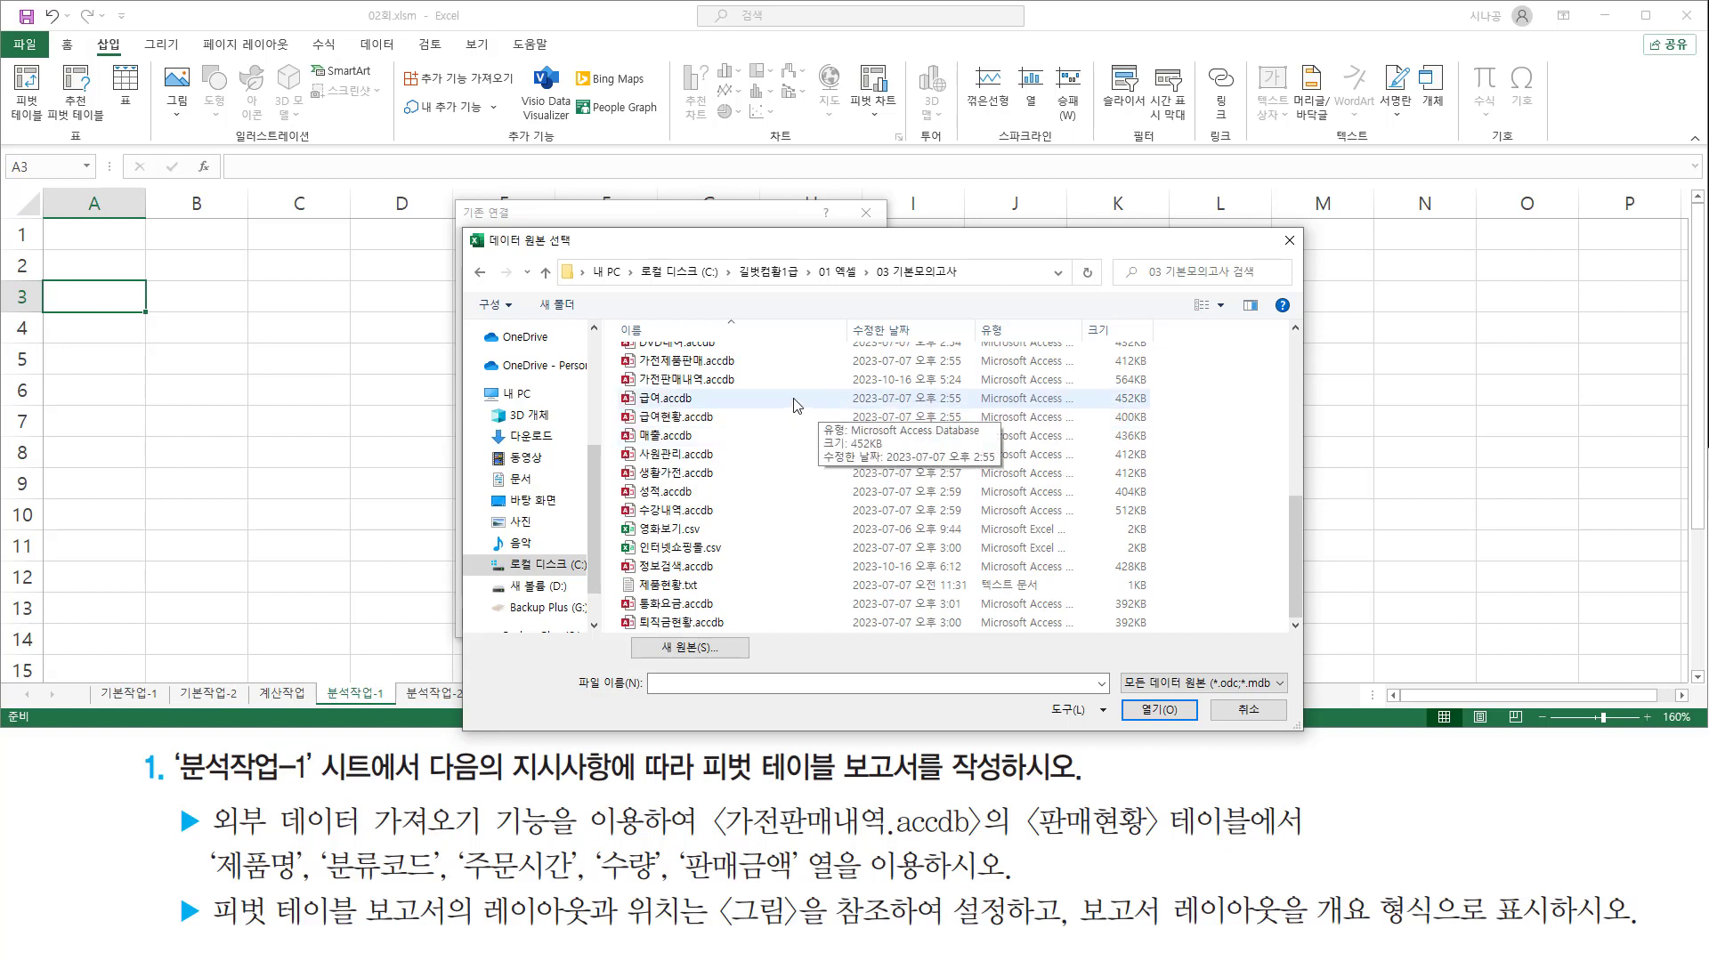
{"action": "left_click", "coordinate": [664, 383]}
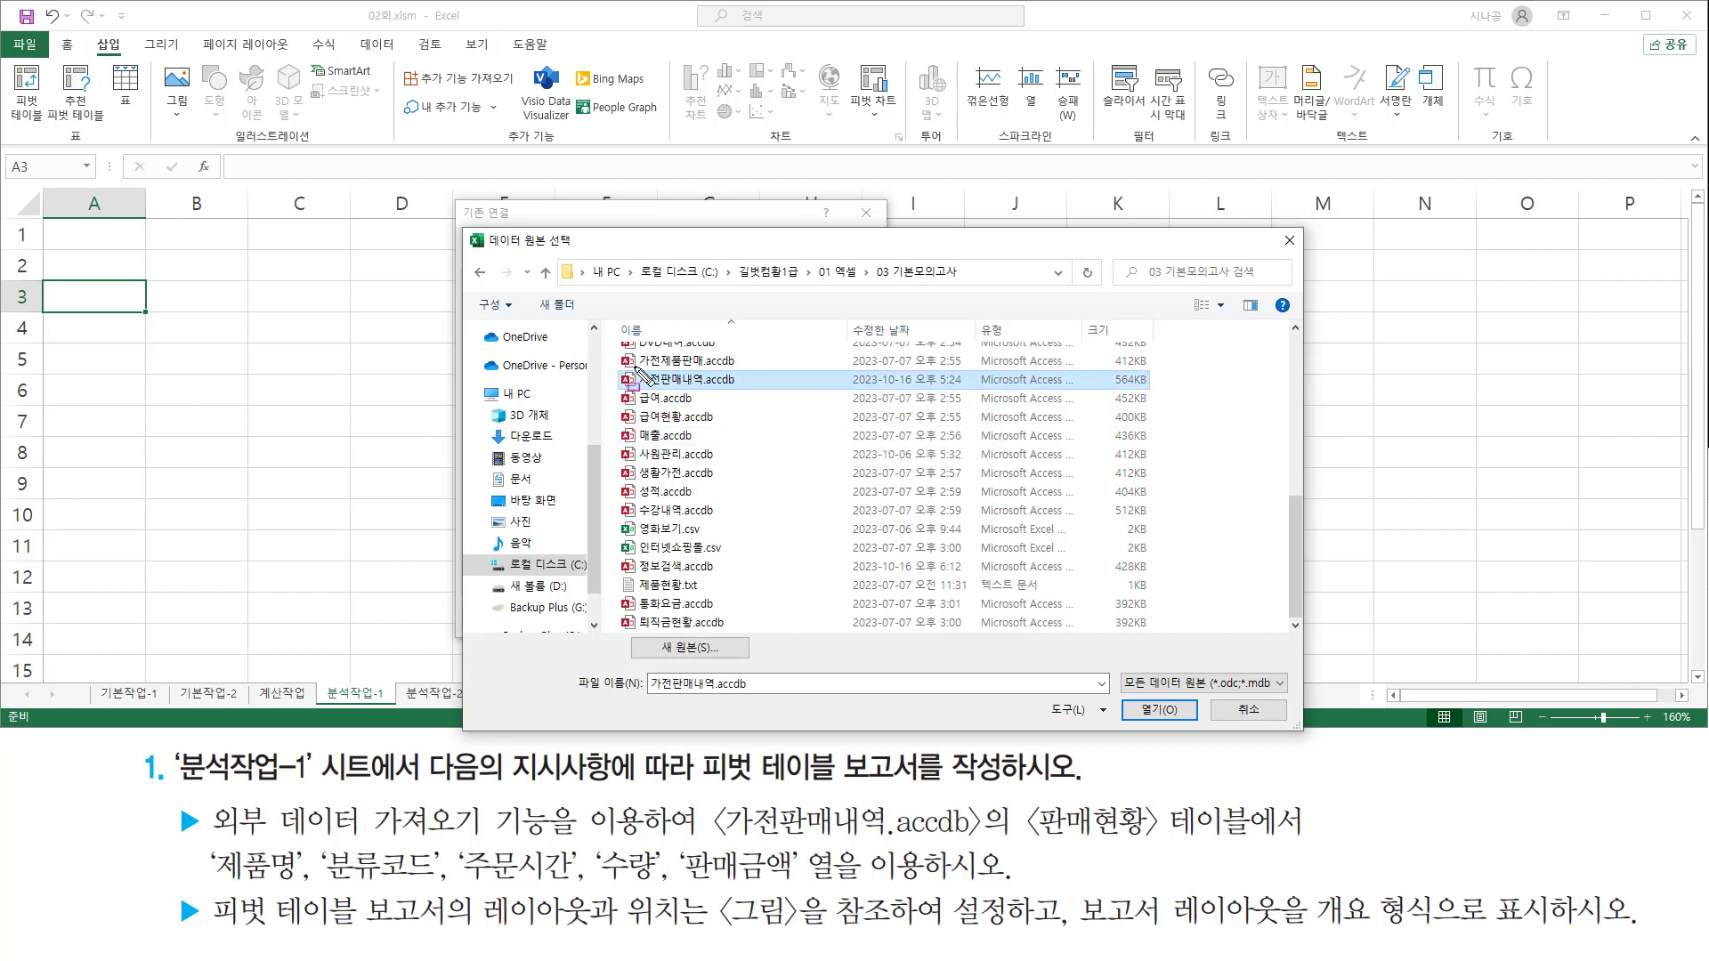
{"action": "left_click_drag", "start_coordinate": [612, 366], "coordinate": [745, 392]}
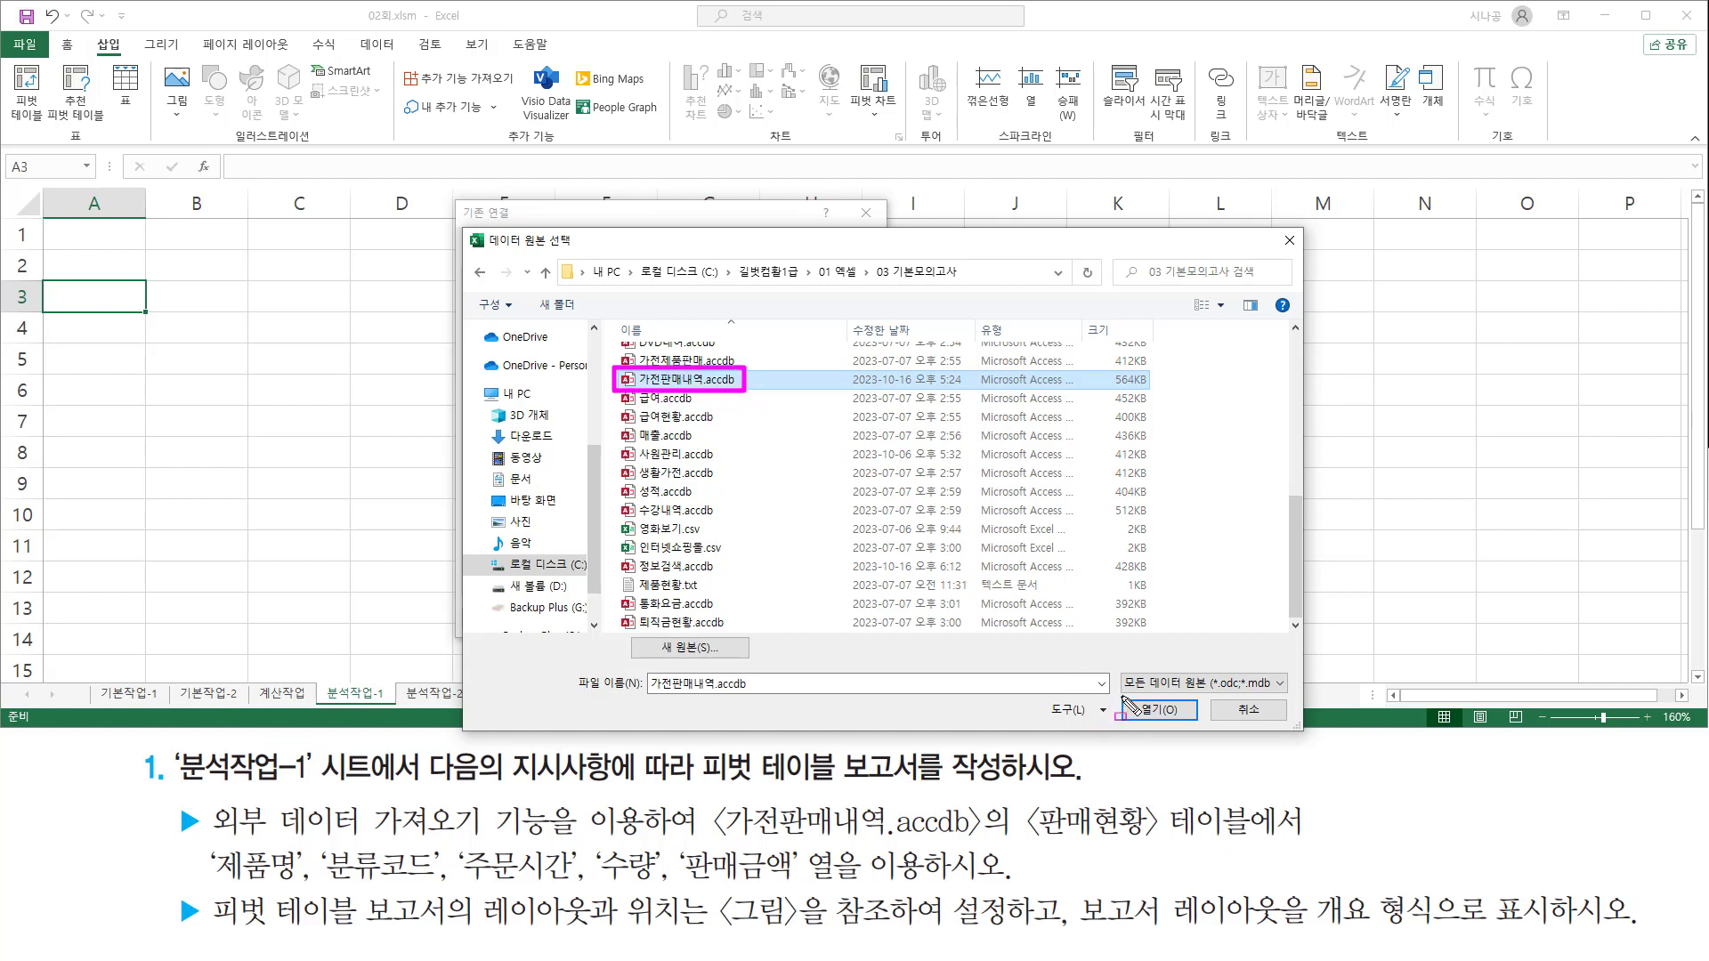
{"action": "left_click_drag", "start_coordinate": [1120, 699], "coordinate": [1202, 723]}
{"action": "left_click", "coordinate": [1166, 711]}
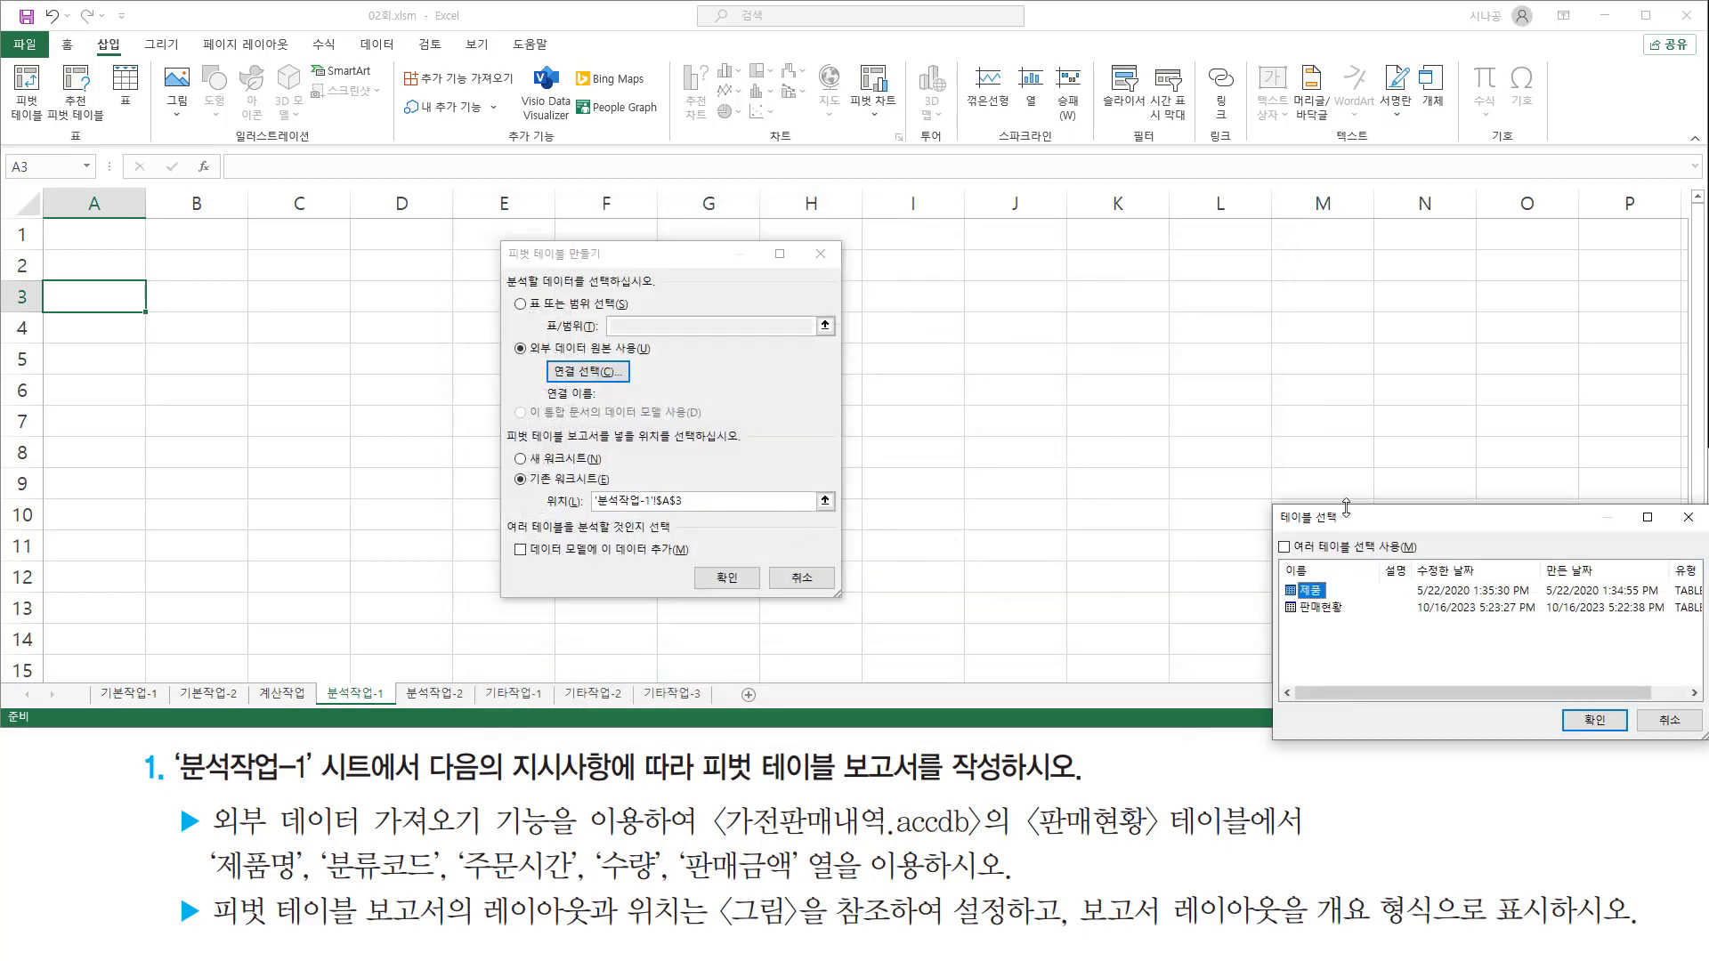
Step: Choose the 판매현황 table of the database as the source table and confirm the selection
{"action": "mouse_move", "coordinate": [1361, 524]}
{"action": "left_mouse_down"}
{"action": "mouse_move", "coordinate": [970, 382]}
{"action": "mouse_move", "coordinate": [1197, 585]}
{"action": "mouse_move", "coordinate": [1328, 614]}
{"action": "left_mouse_up"}
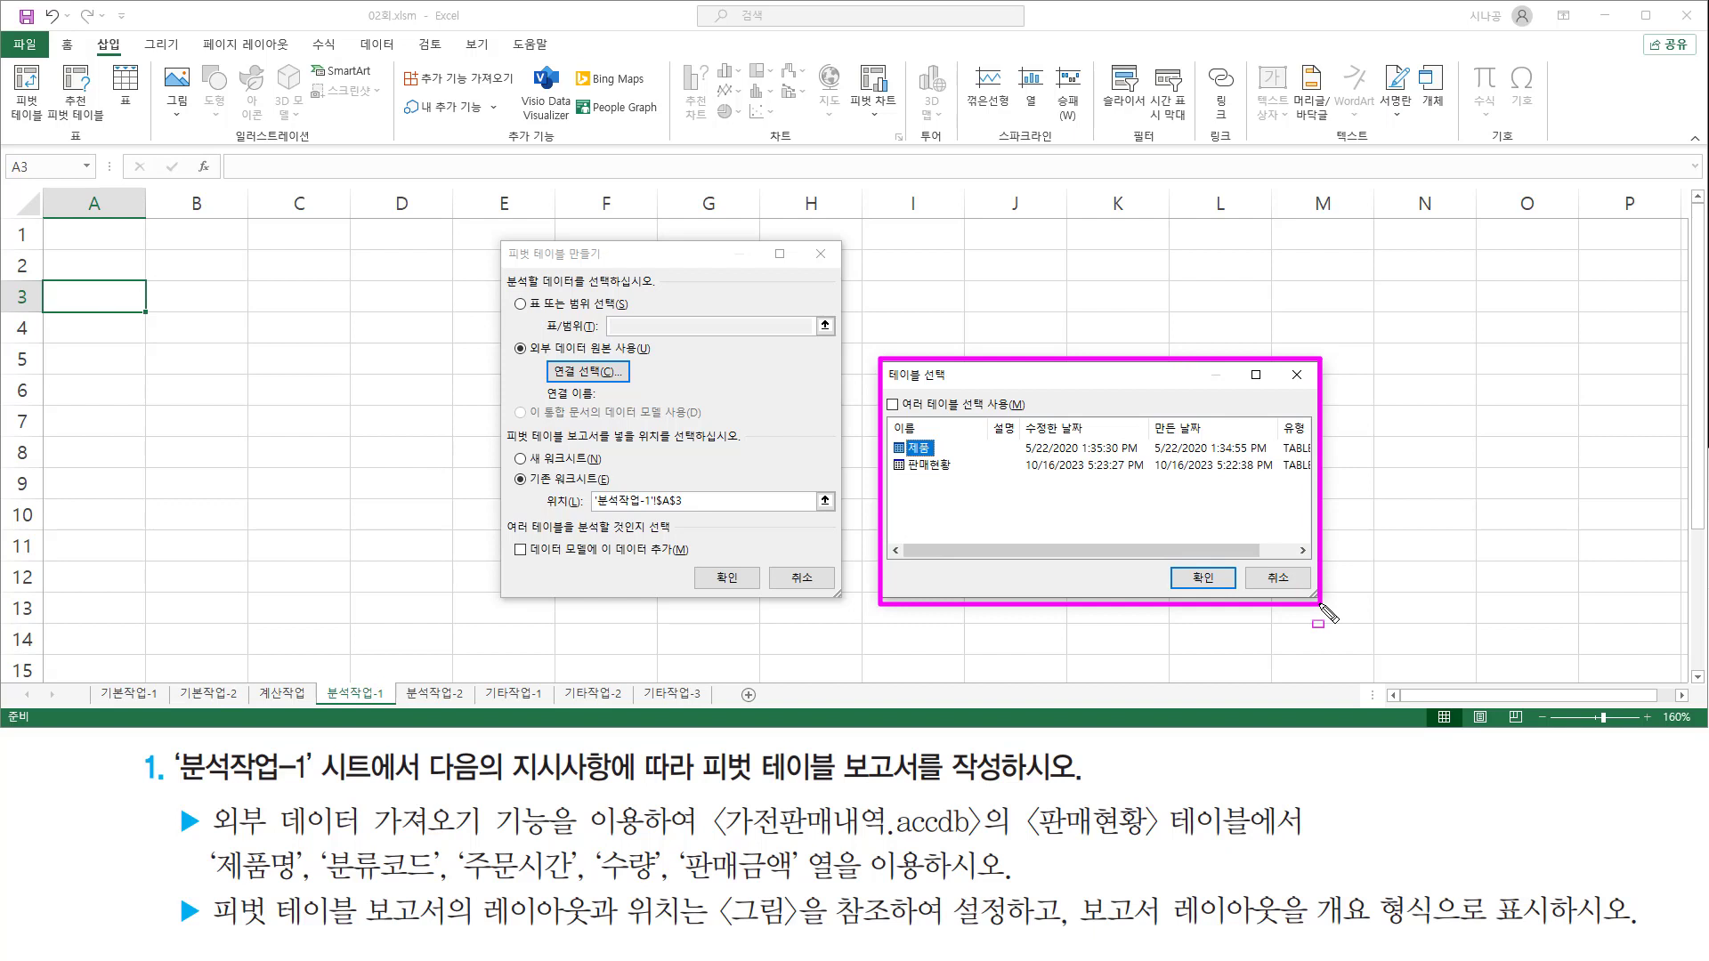
{"action": "left_click_drag", "start_coordinate": [1028, 840], "coordinate": [1268, 840]}
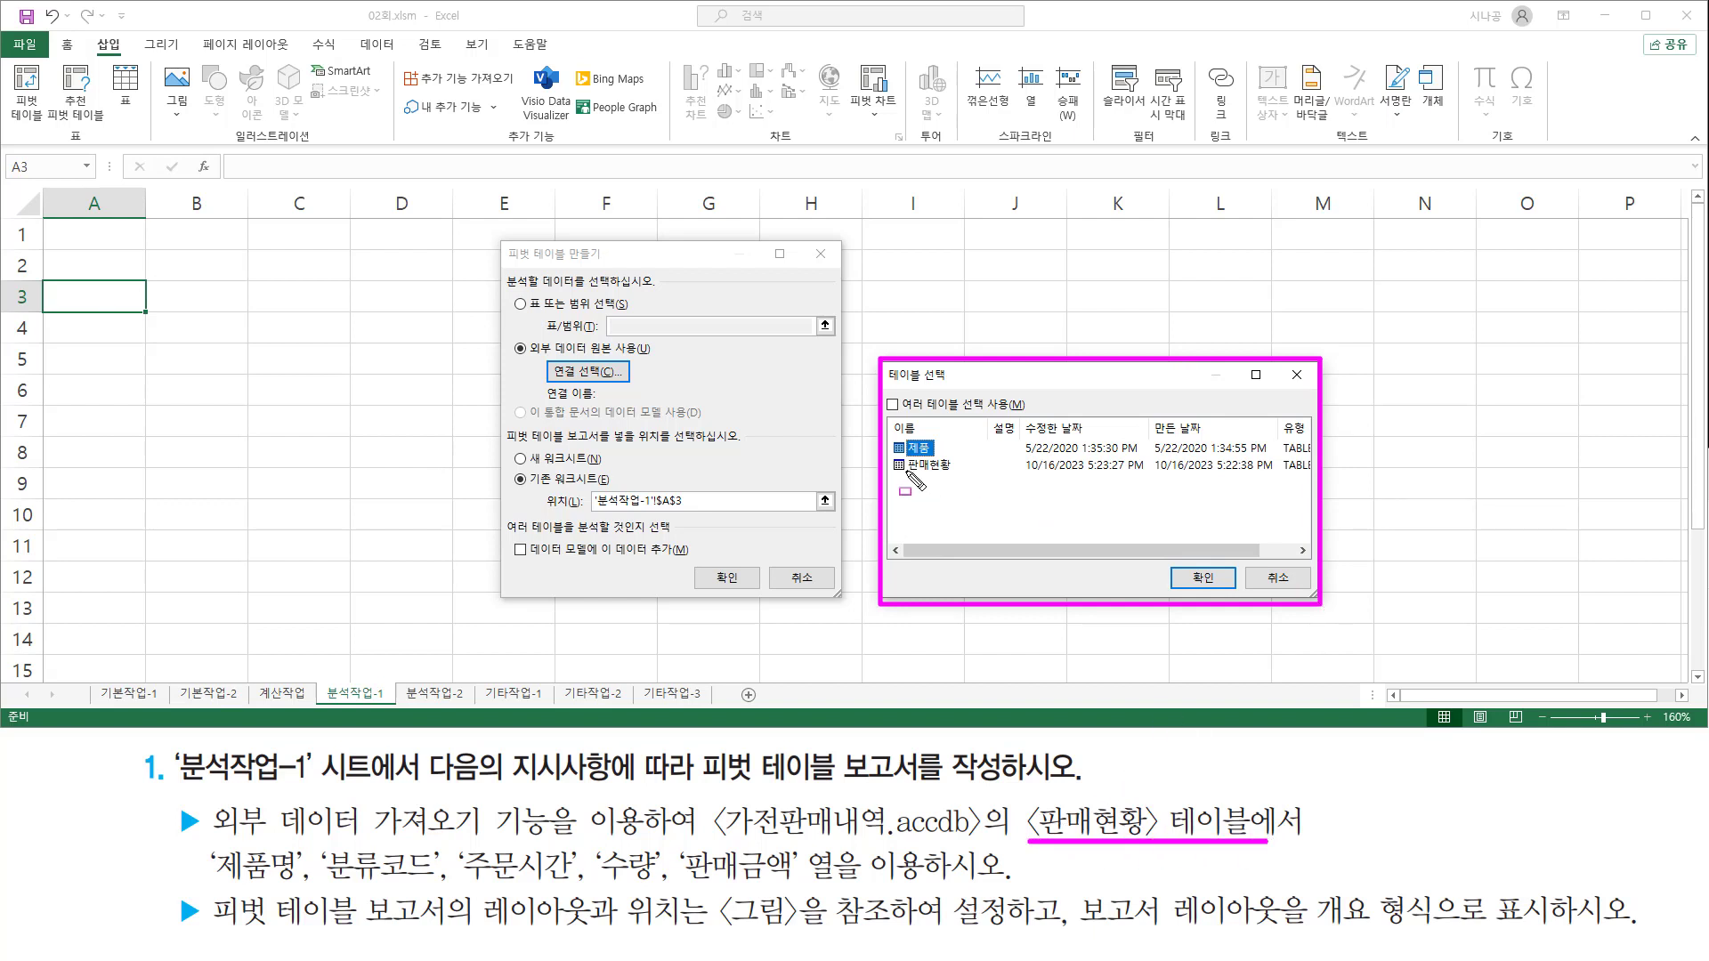
{"action": "mouse_move", "coordinate": [900, 472]}
{"action": "left_mouse_down"}
{"action": "mouse_move", "coordinate": [975, 472]}
{"action": "mouse_move", "coordinate": [966, 457]}
{"action": "mouse_move", "coordinate": [979, 483]}
{"action": "left_mouse_up"}
{"action": "left_click", "coordinate": [953, 469]}
{"action": "left_click_drag", "start_coordinate": [1177, 561], "coordinate": [1219, 601]}
{"action": "key", "text": "Escape"}
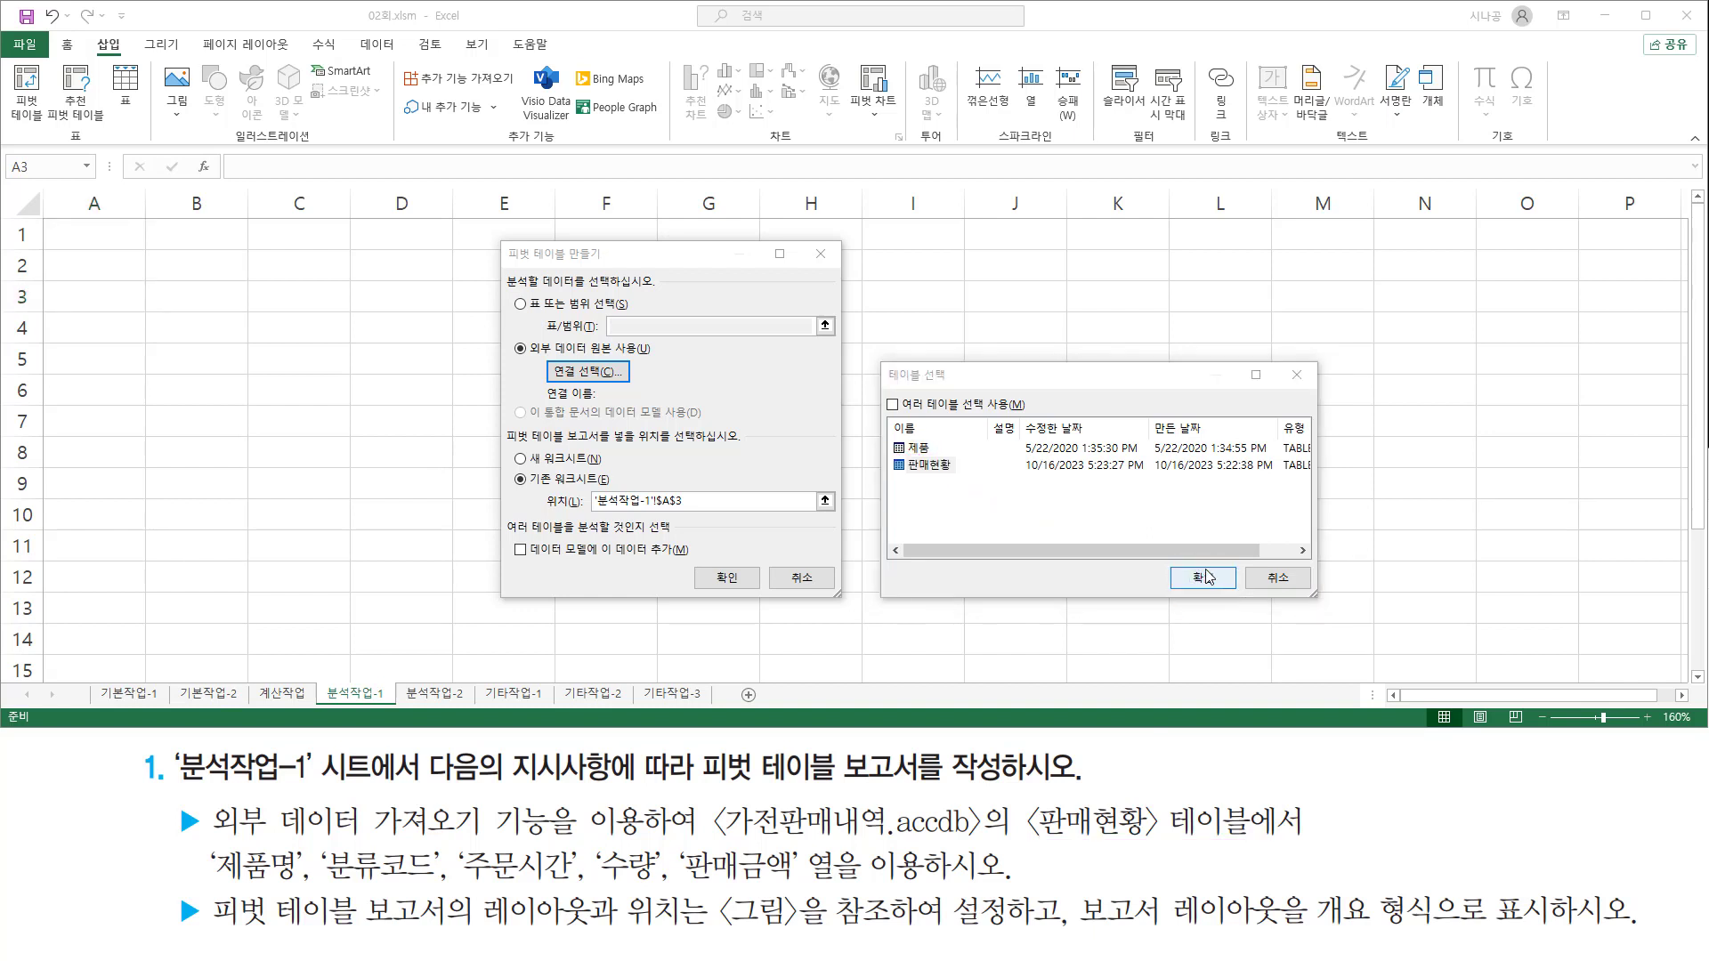
{"action": "key", "text": "Return"}
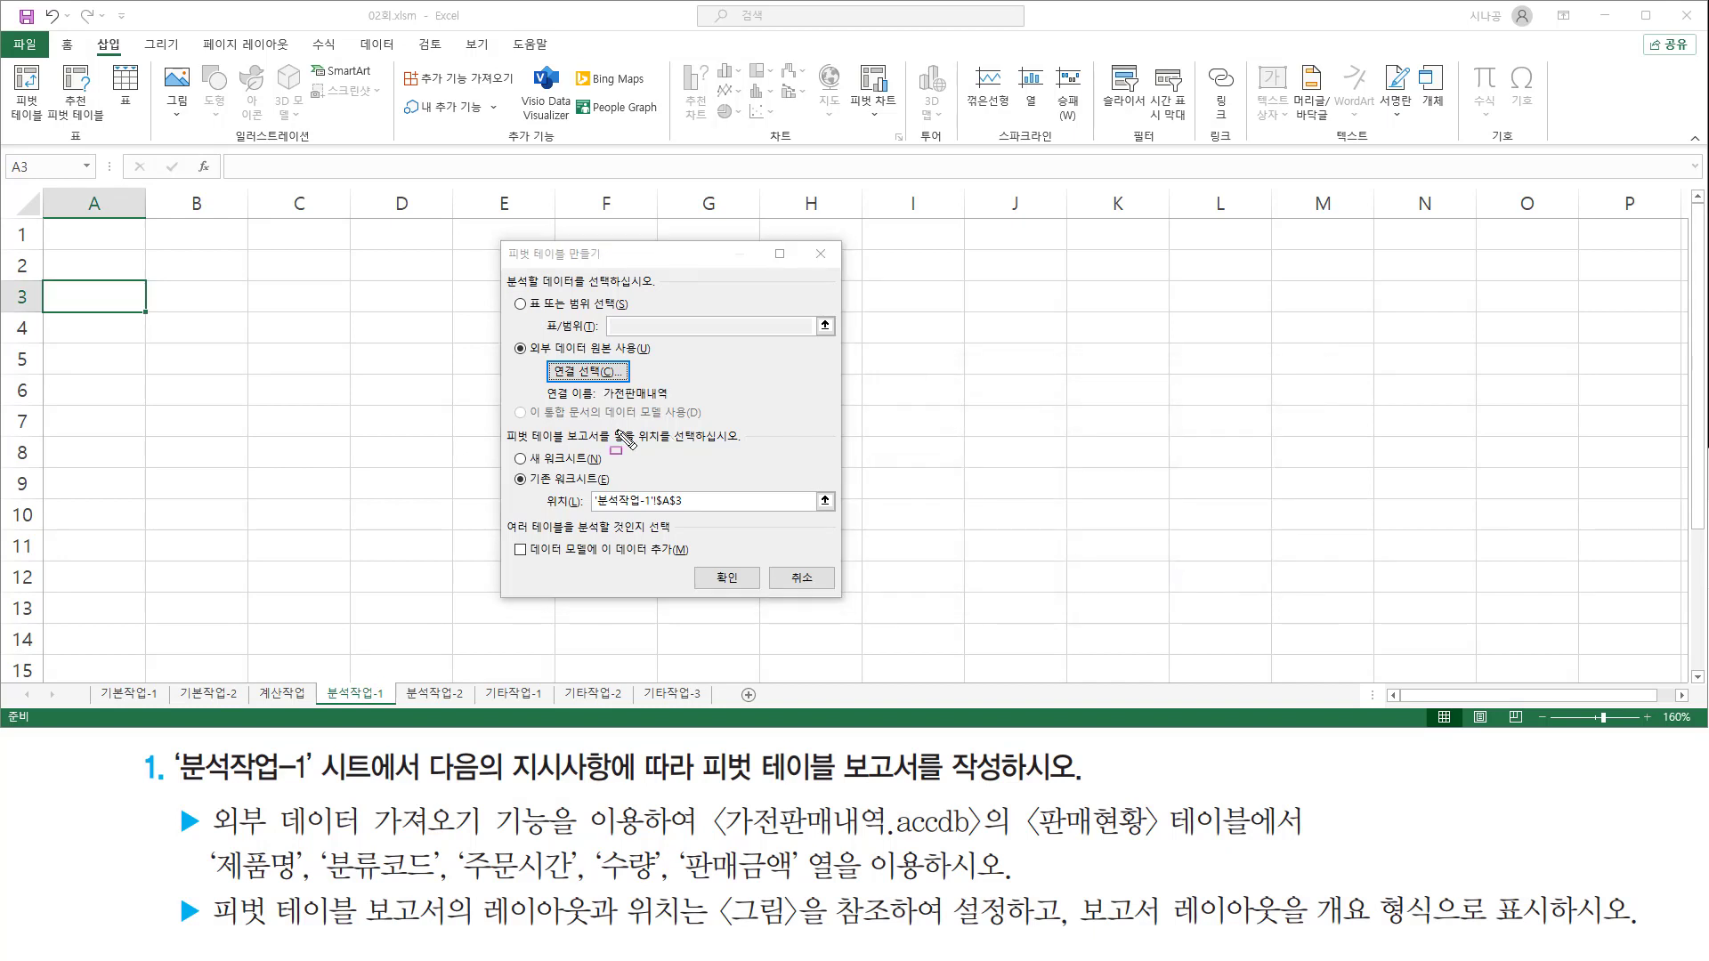
{"action": "left_click_drag", "start_coordinate": [541, 420], "coordinate": [685, 392]}
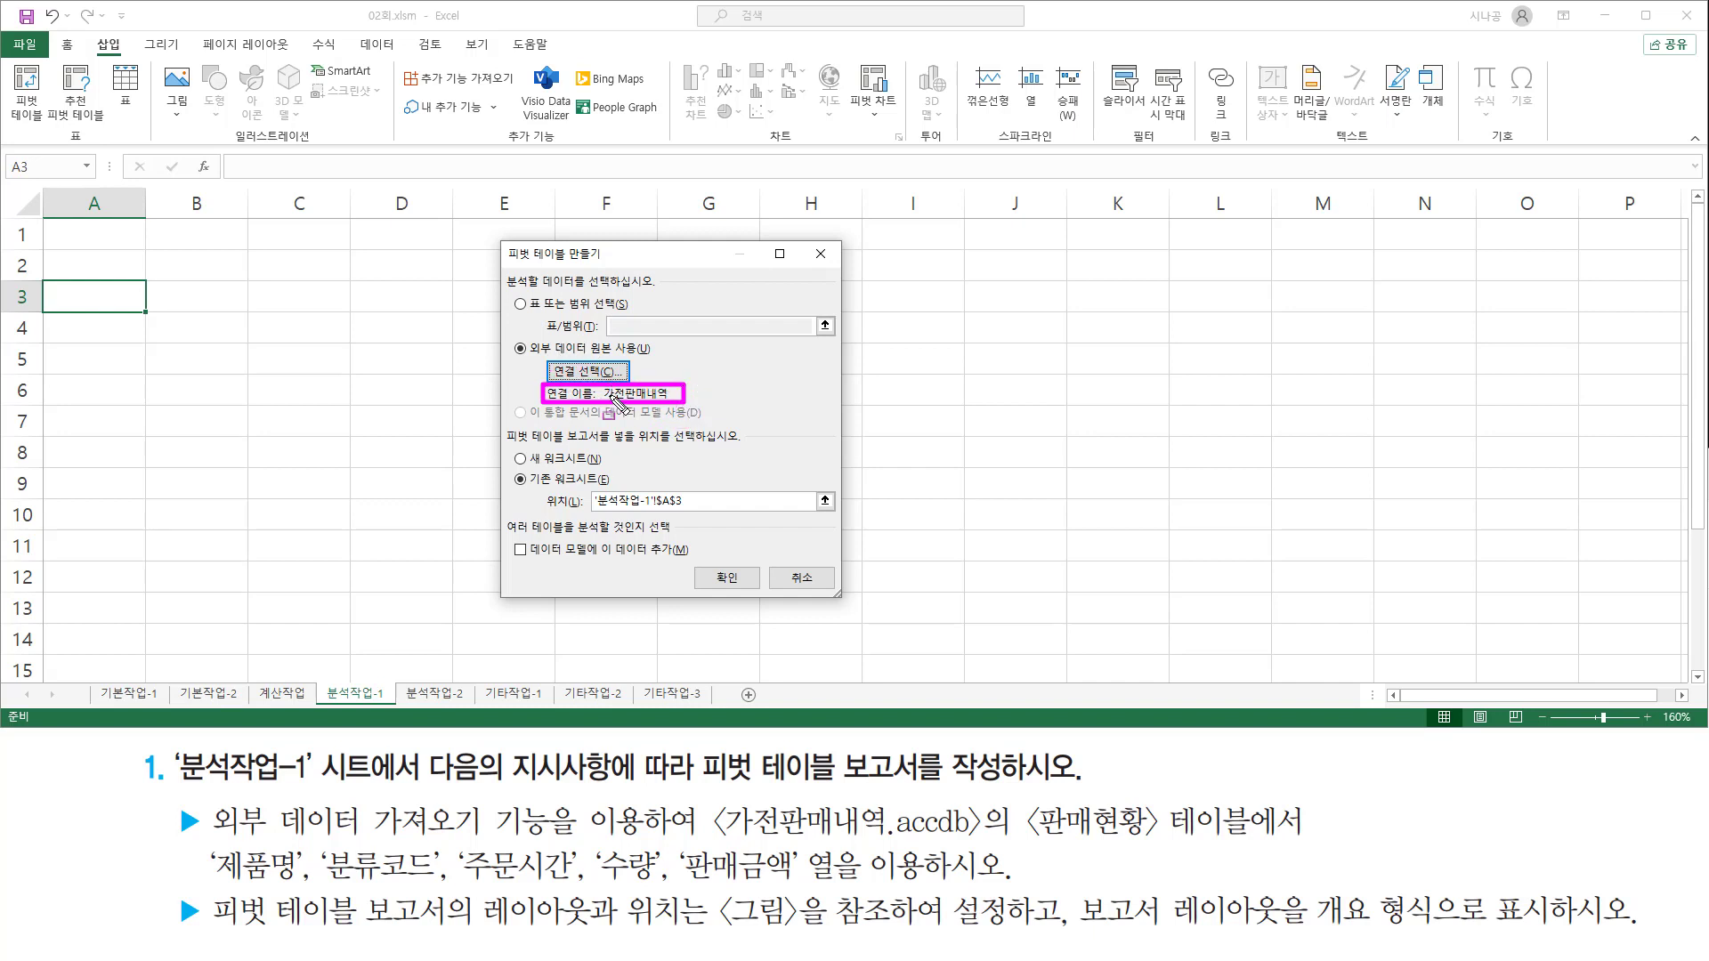
{"action": "key", "text": "Escape"}
{"action": "mouse_move", "coordinate": [500, 425]}
{"action": "left_mouse_down"}
{"action": "mouse_move", "coordinate": [526, 450]}
{"action": "mouse_move", "coordinate": [773, 455]}
{"action": "mouse_move", "coordinate": [845, 530]}
{"action": "left_mouse_up"}
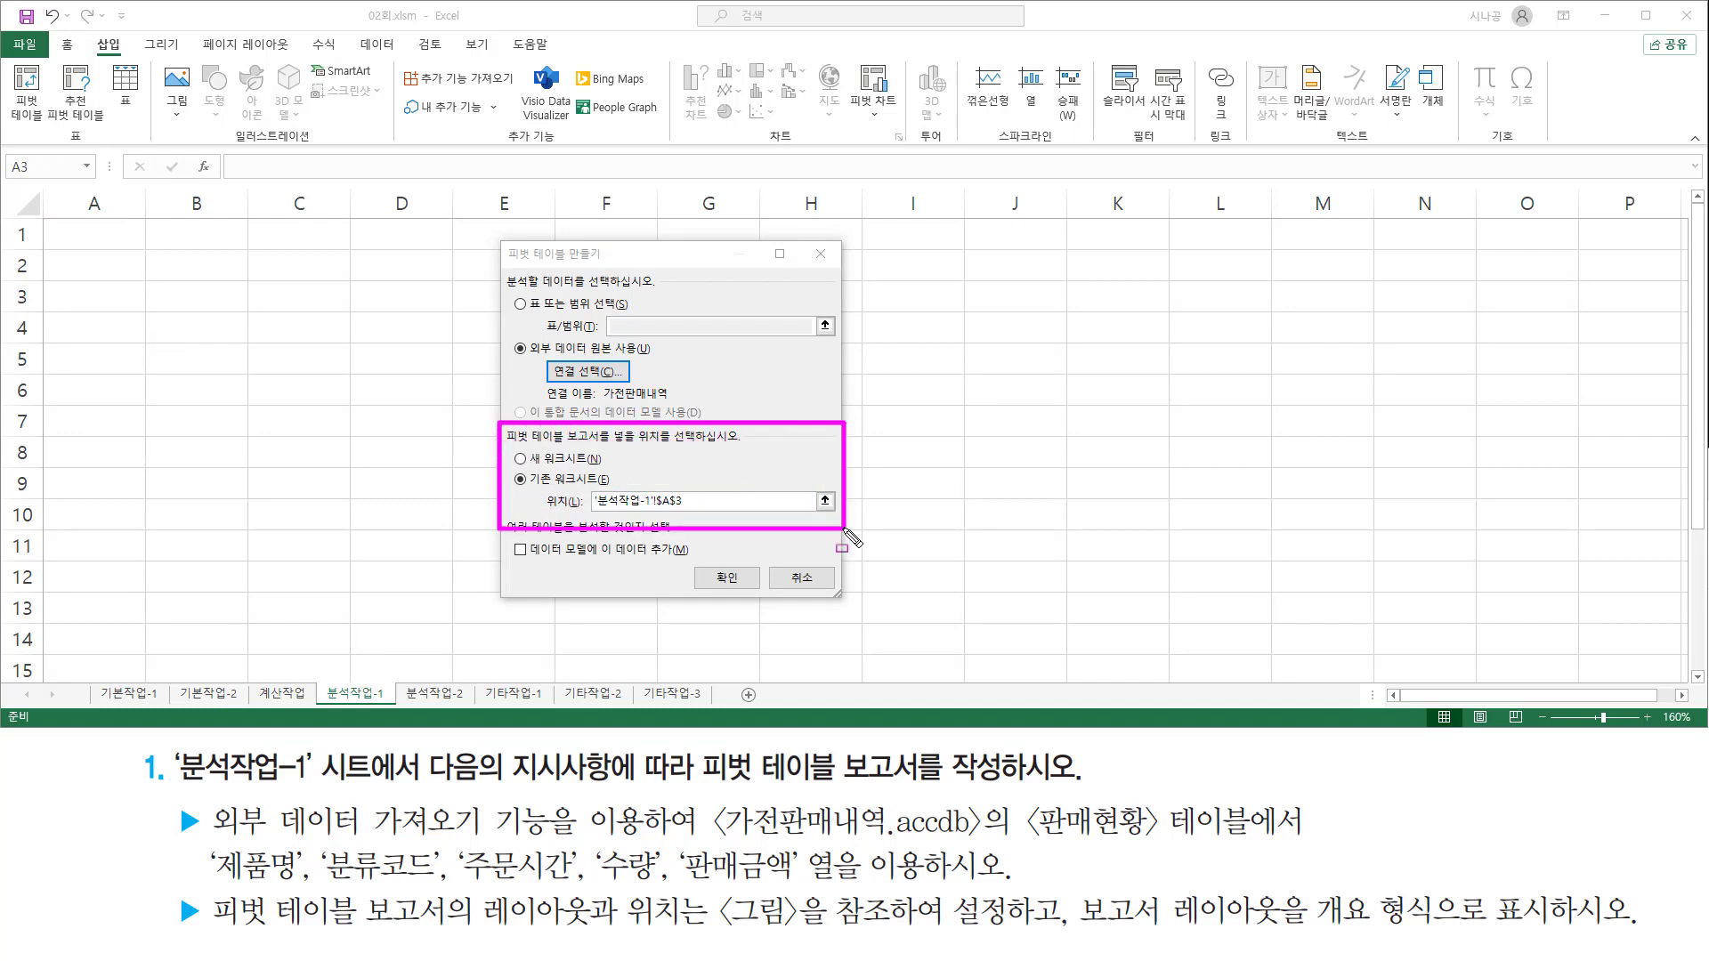
Step: Create the PivotTable on the existing worksheet 분석작업-1 at cell A3
{"action": "left_click_drag", "start_coordinate": [49, 282], "coordinate": [136, 310]}
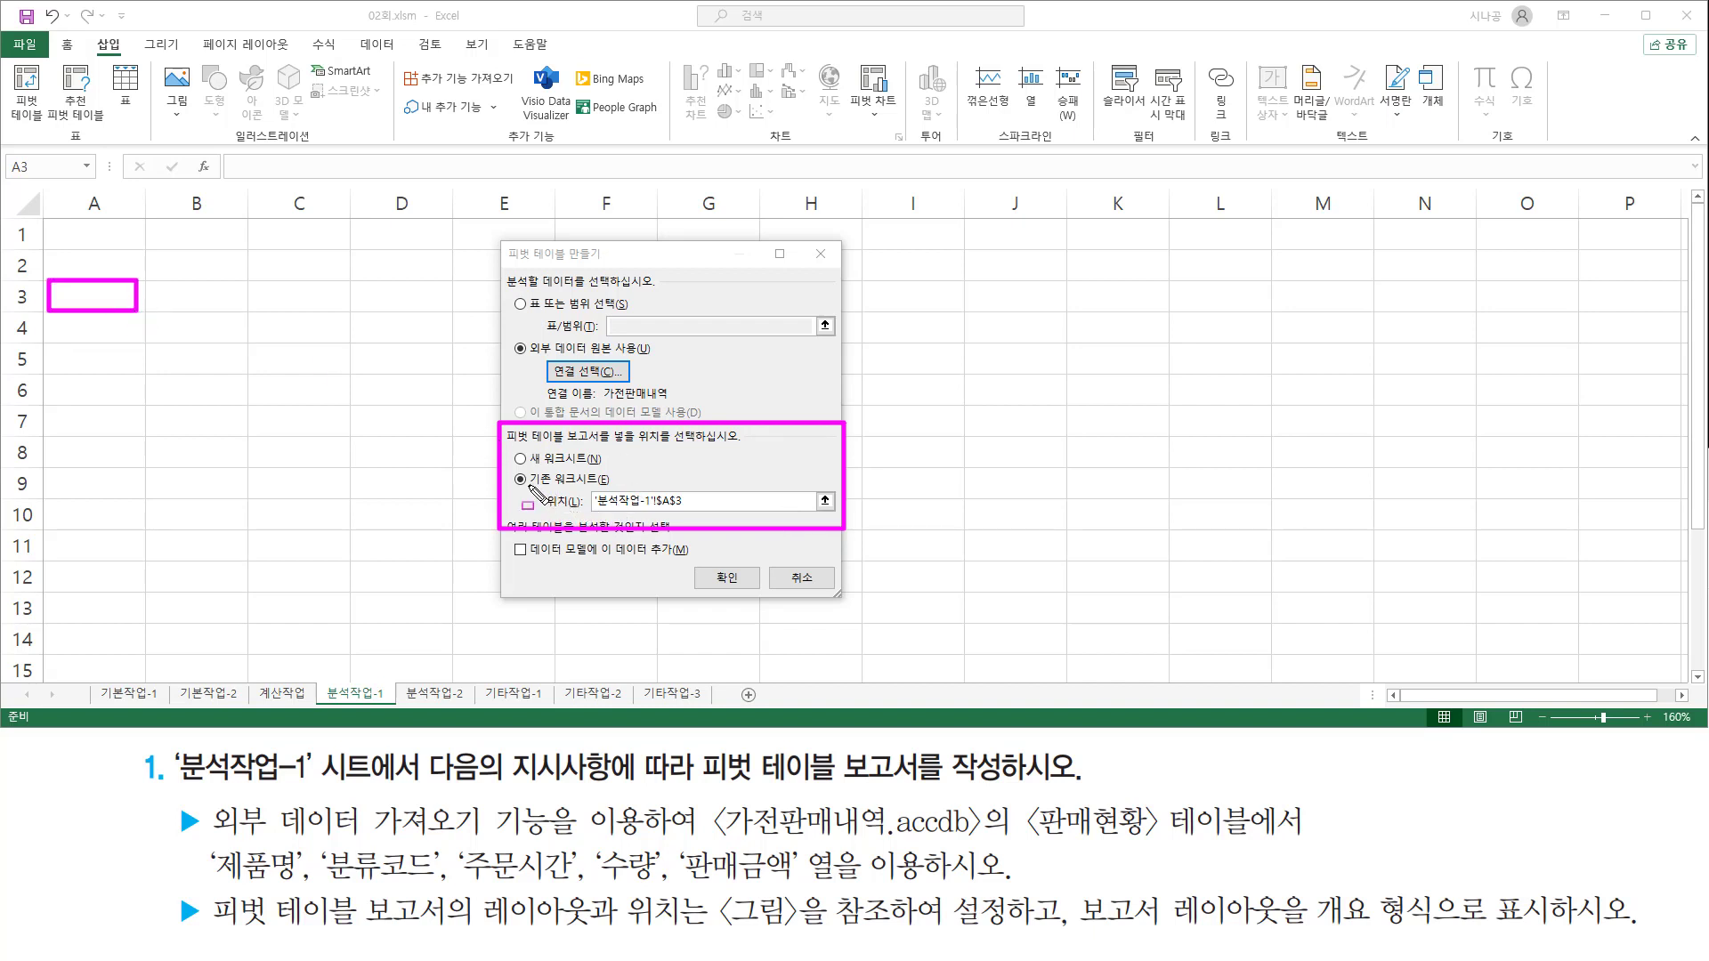
{"action": "mouse_move", "coordinate": [529, 486]}
{"action": "left_mouse_down"}
{"action": "mouse_move", "coordinate": [598, 486]}
{"action": "mouse_move", "coordinate": [666, 515]}
{"action": "mouse_move", "coordinate": [703, 492]}
{"action": "left_mouse_up"}
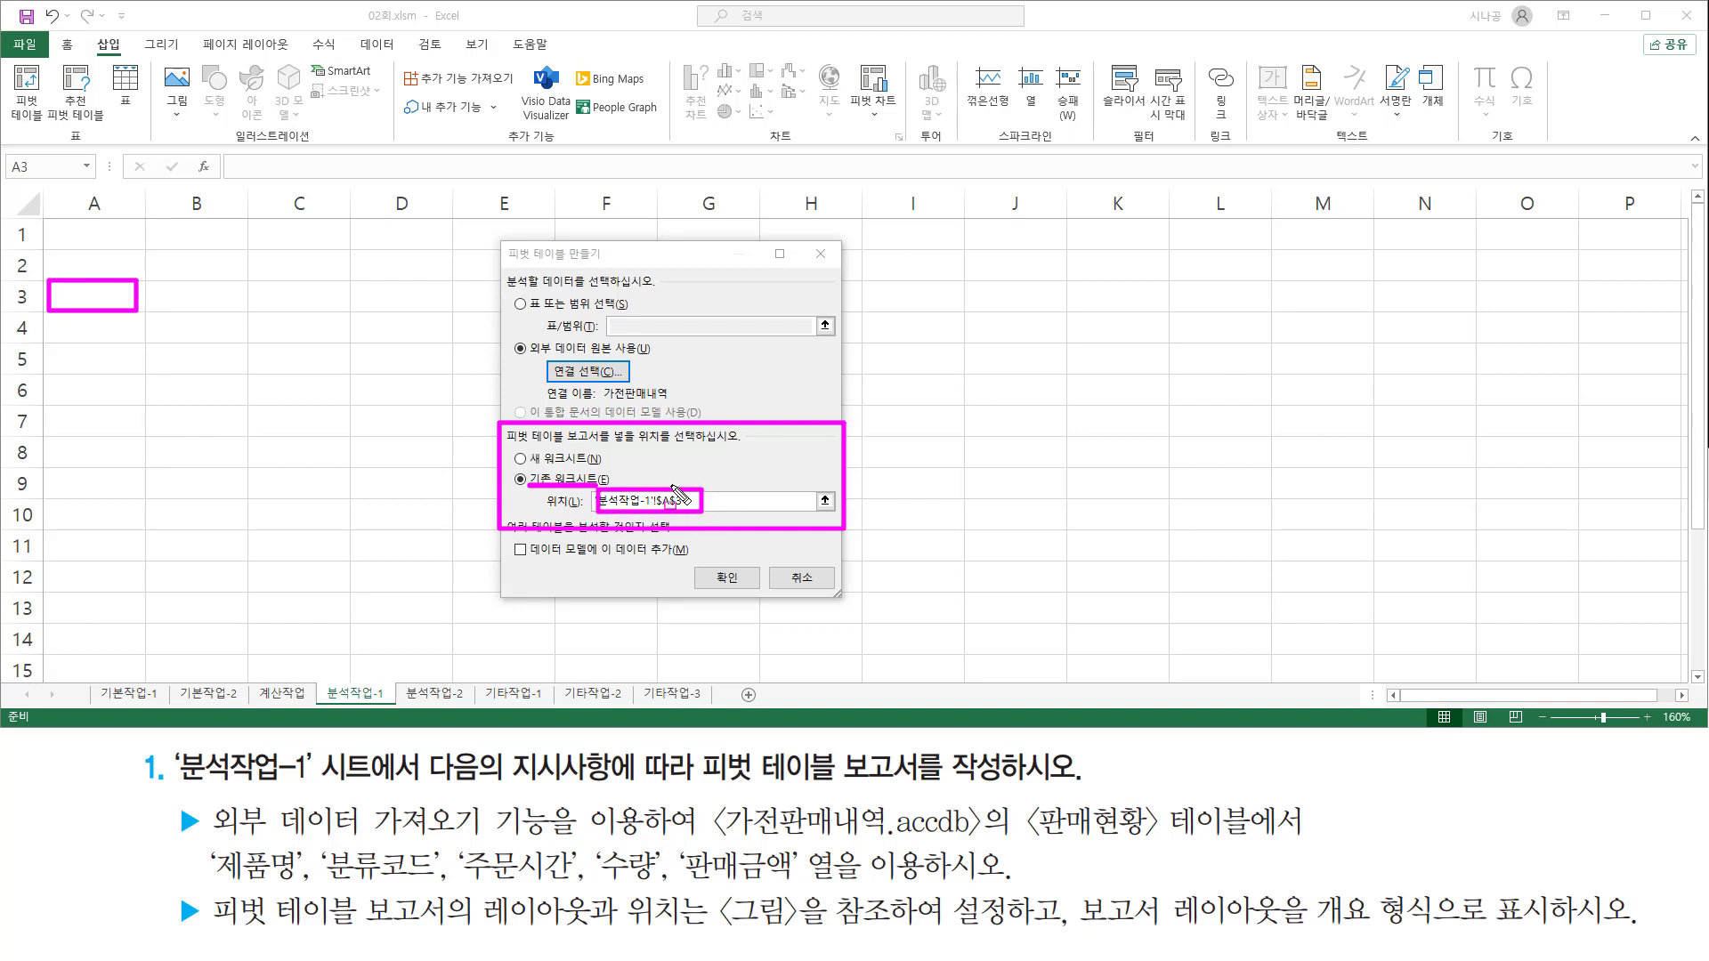
{"action": "mouse_move", "coordinate": [698, 587]}
{"action": "left_mouse_down"}
{"action": "mouse_move", "coordinate": [708, 574]}
{"action": "mouse_move", "coordinate": [757, 591]}
{"action": "left_mouse_up"}
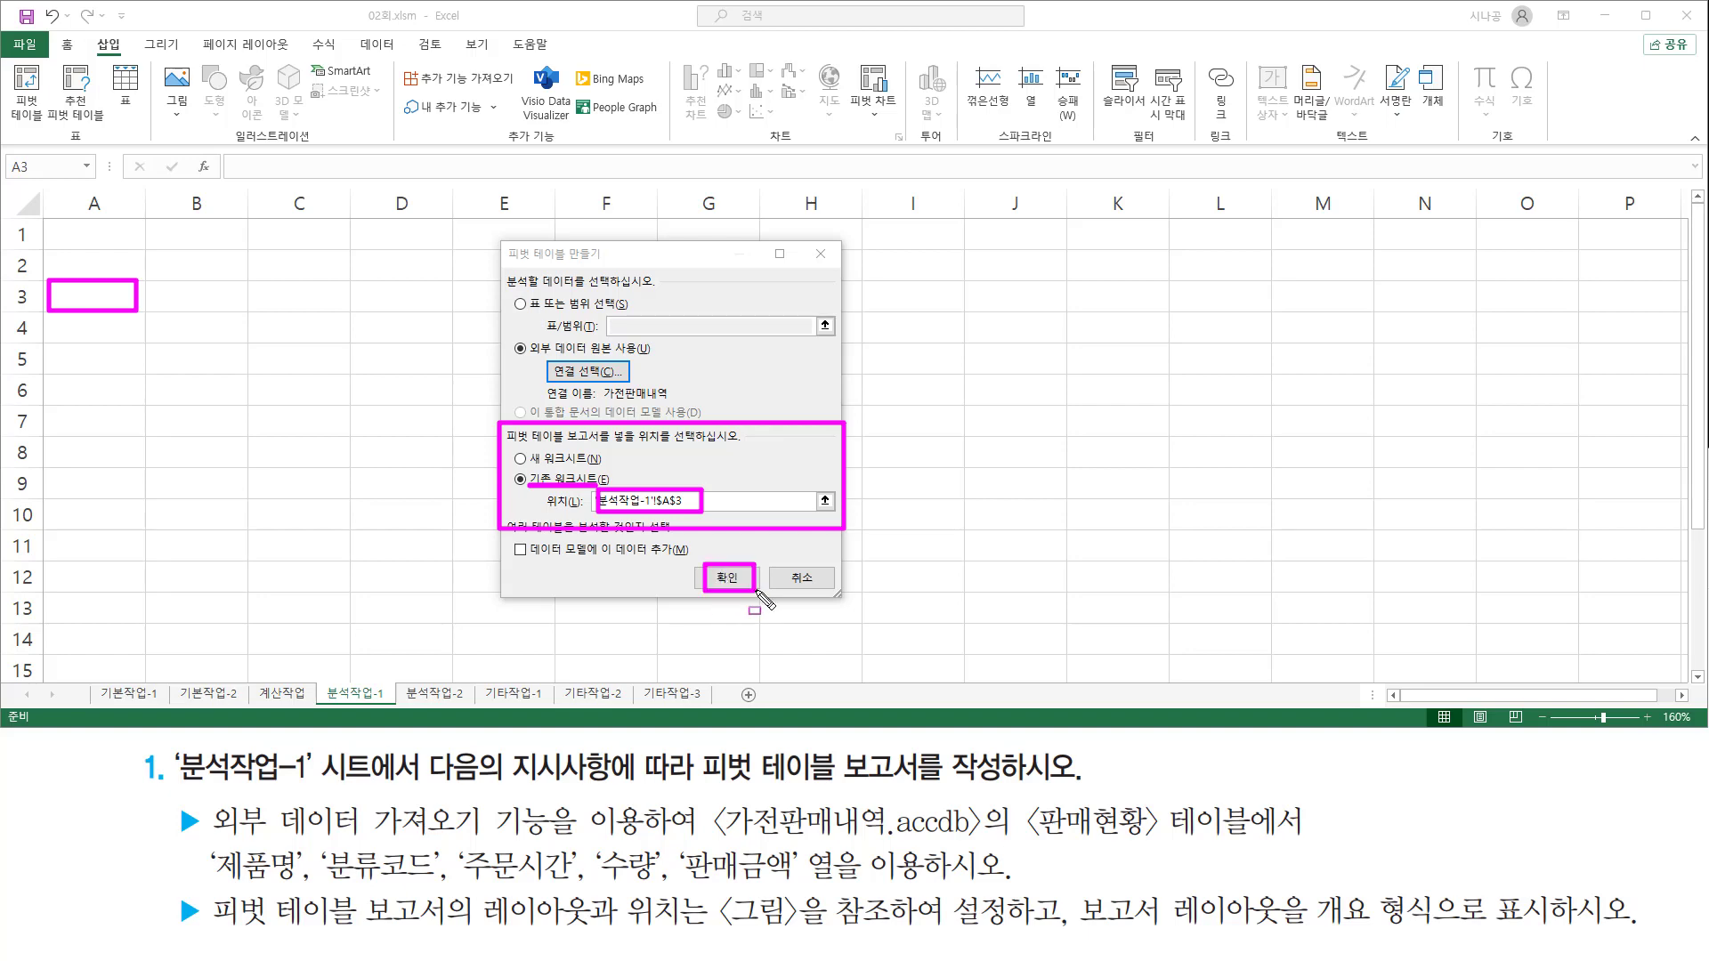
{"action": "key", "text": "Escape"}
{"action": "left_click", "coordinate": [726, 578]}
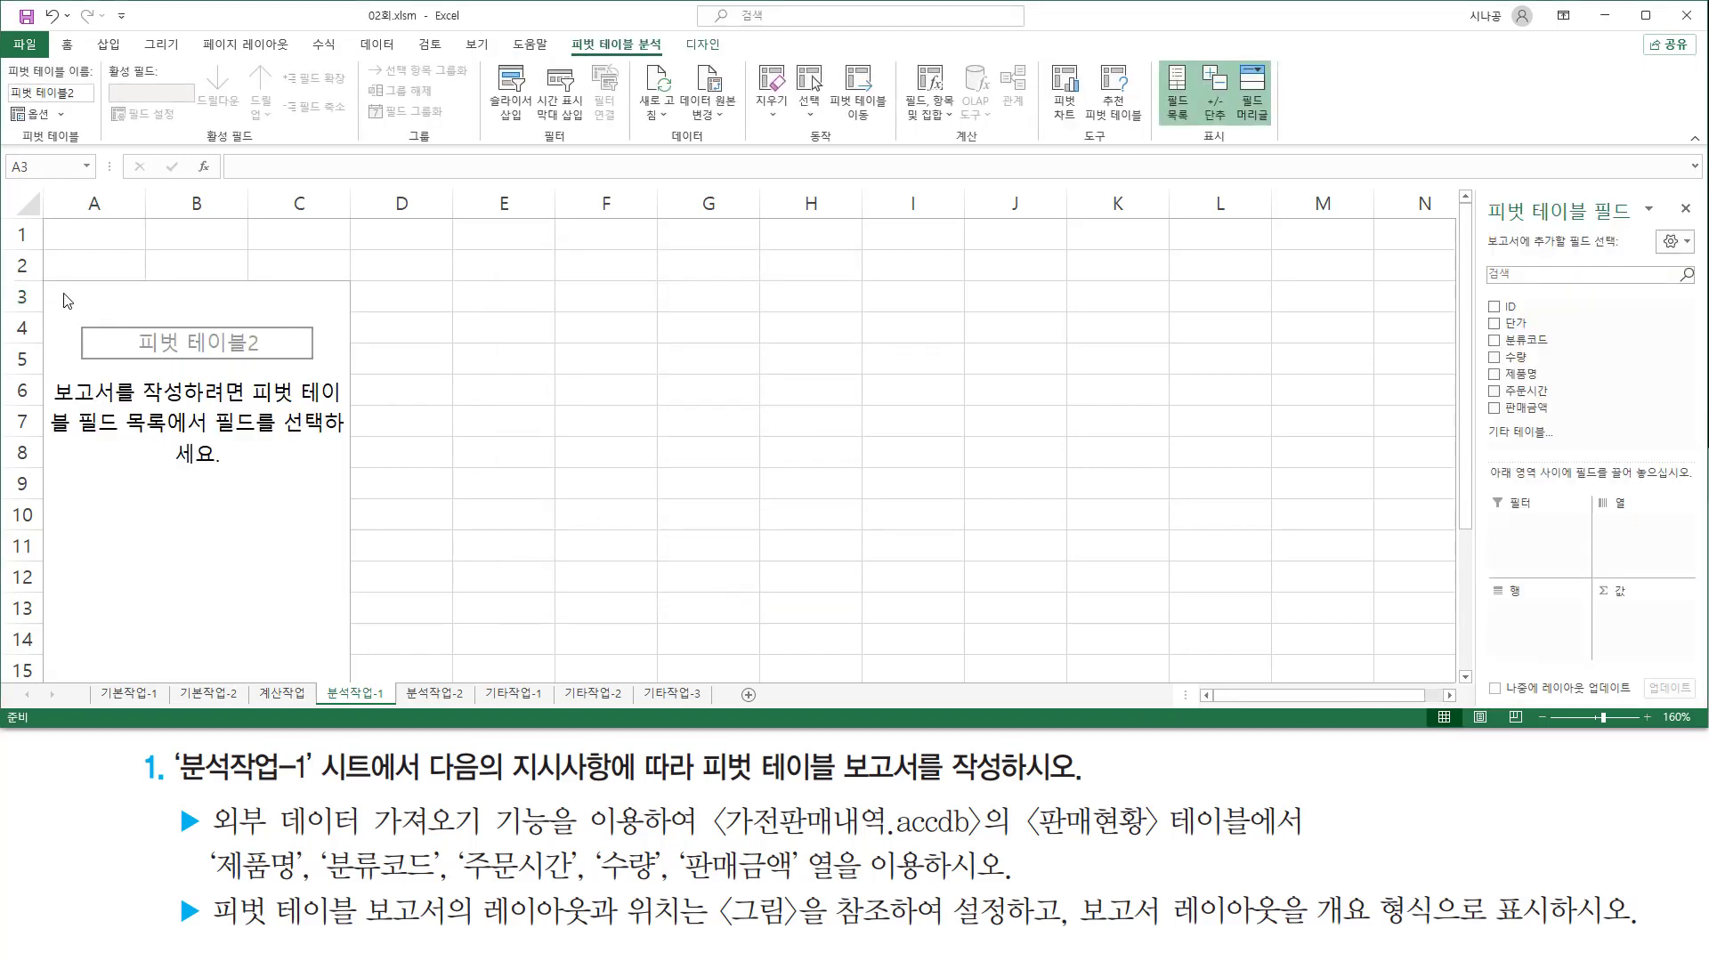
{"action": "mouse_move", "coordinate": [42, 283]}
{"action": "left_mouse_down"}
{"action": "mouse_move", "coordinate": [142, 304]}
{"action": "mouse_move", "coordinate": [350, 677]}
{"action": "left_mouse_up"}
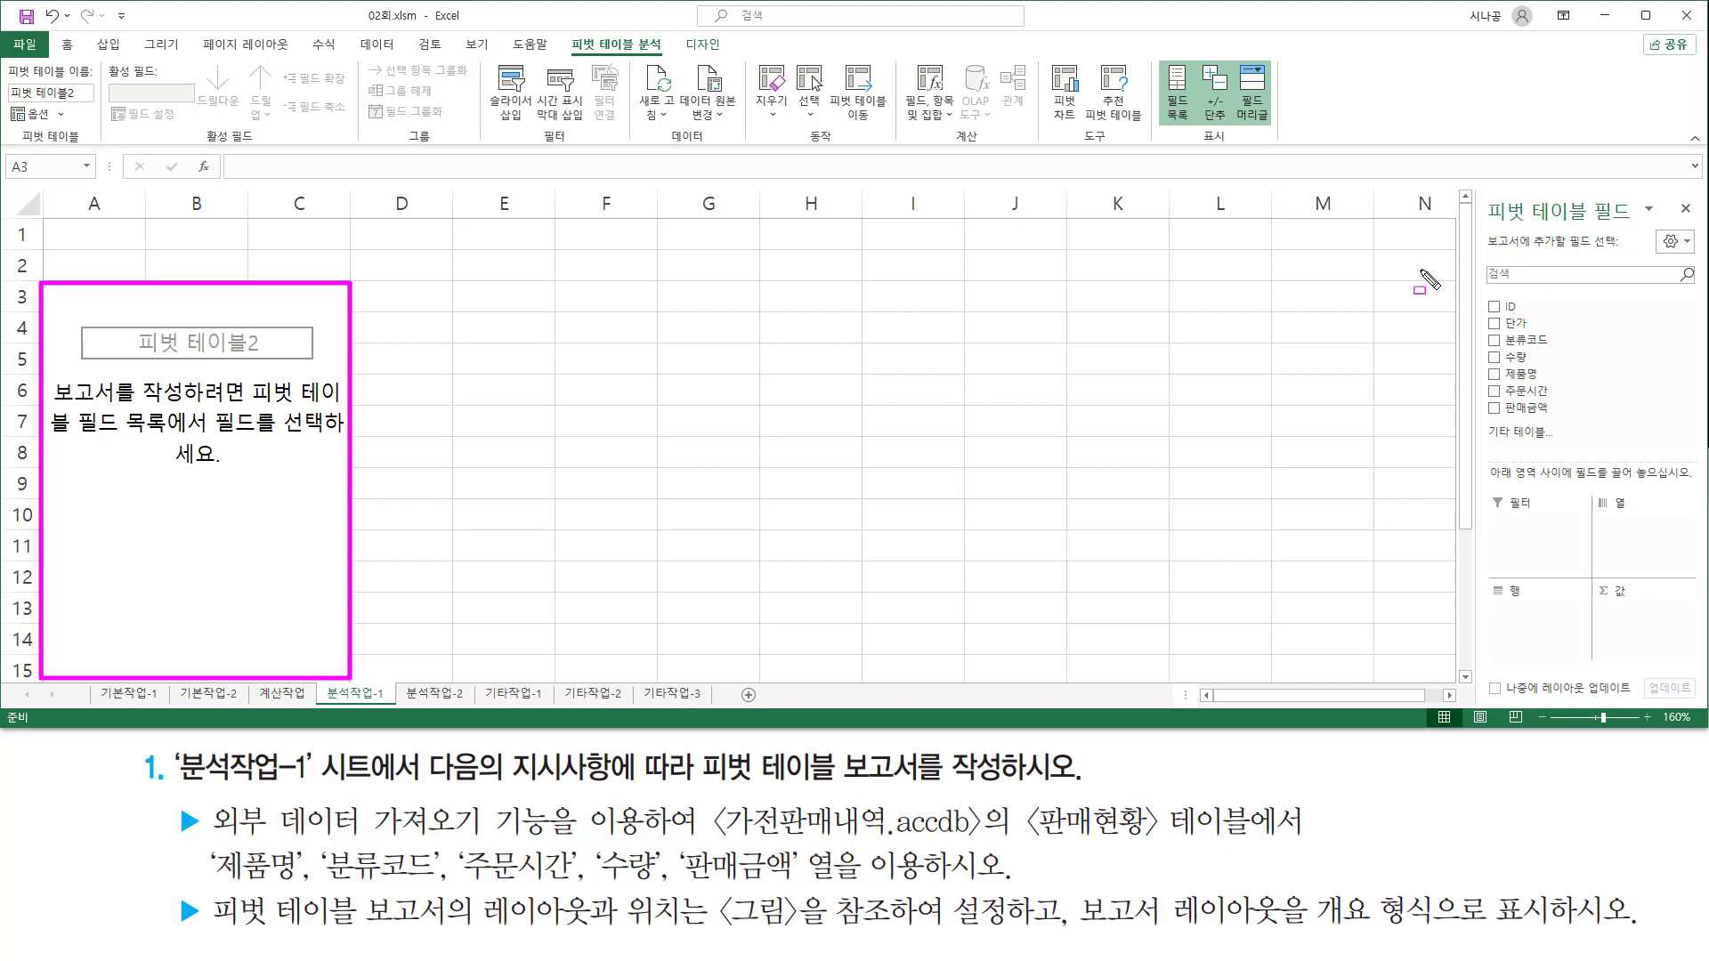
{"action": "mouse_move", "coordinate": [1478, 187]}
{"action": "left_mouse_down"}
{"action": "mouse_move", "coordinate": [1503, 223]}
{"action": "mouse_move", "coordinate": [1647, 237]}
{"action": "left_mouse_up"}
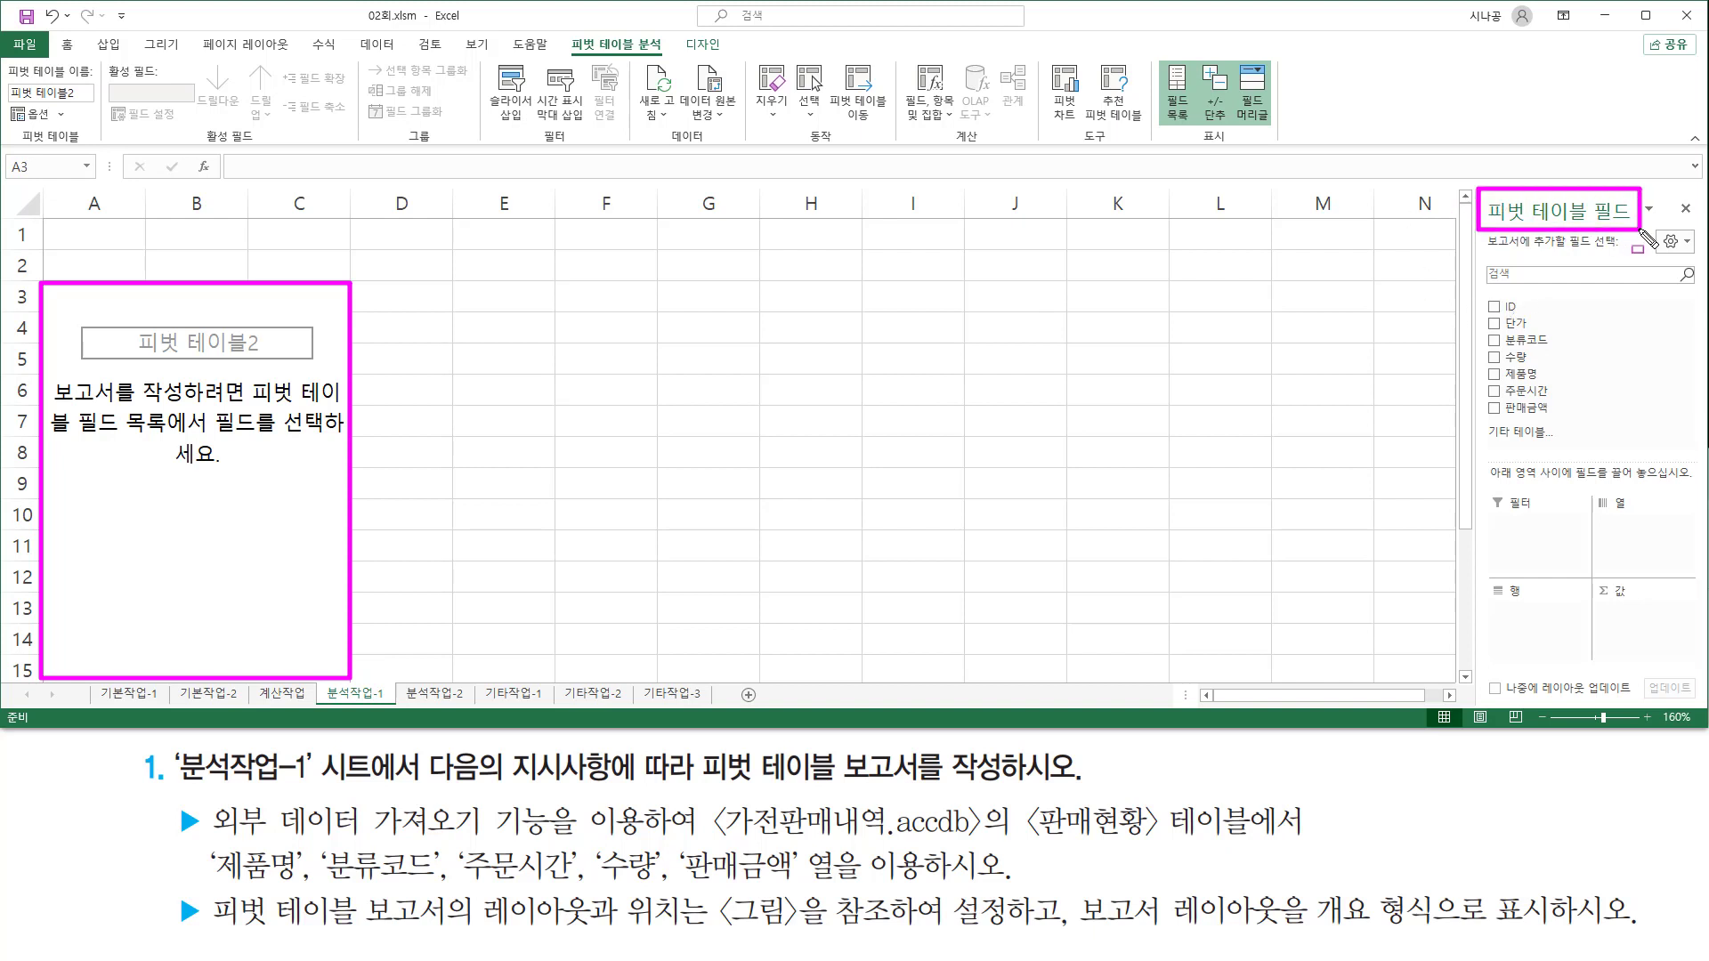
{"action": "key", "text": "Escape"}
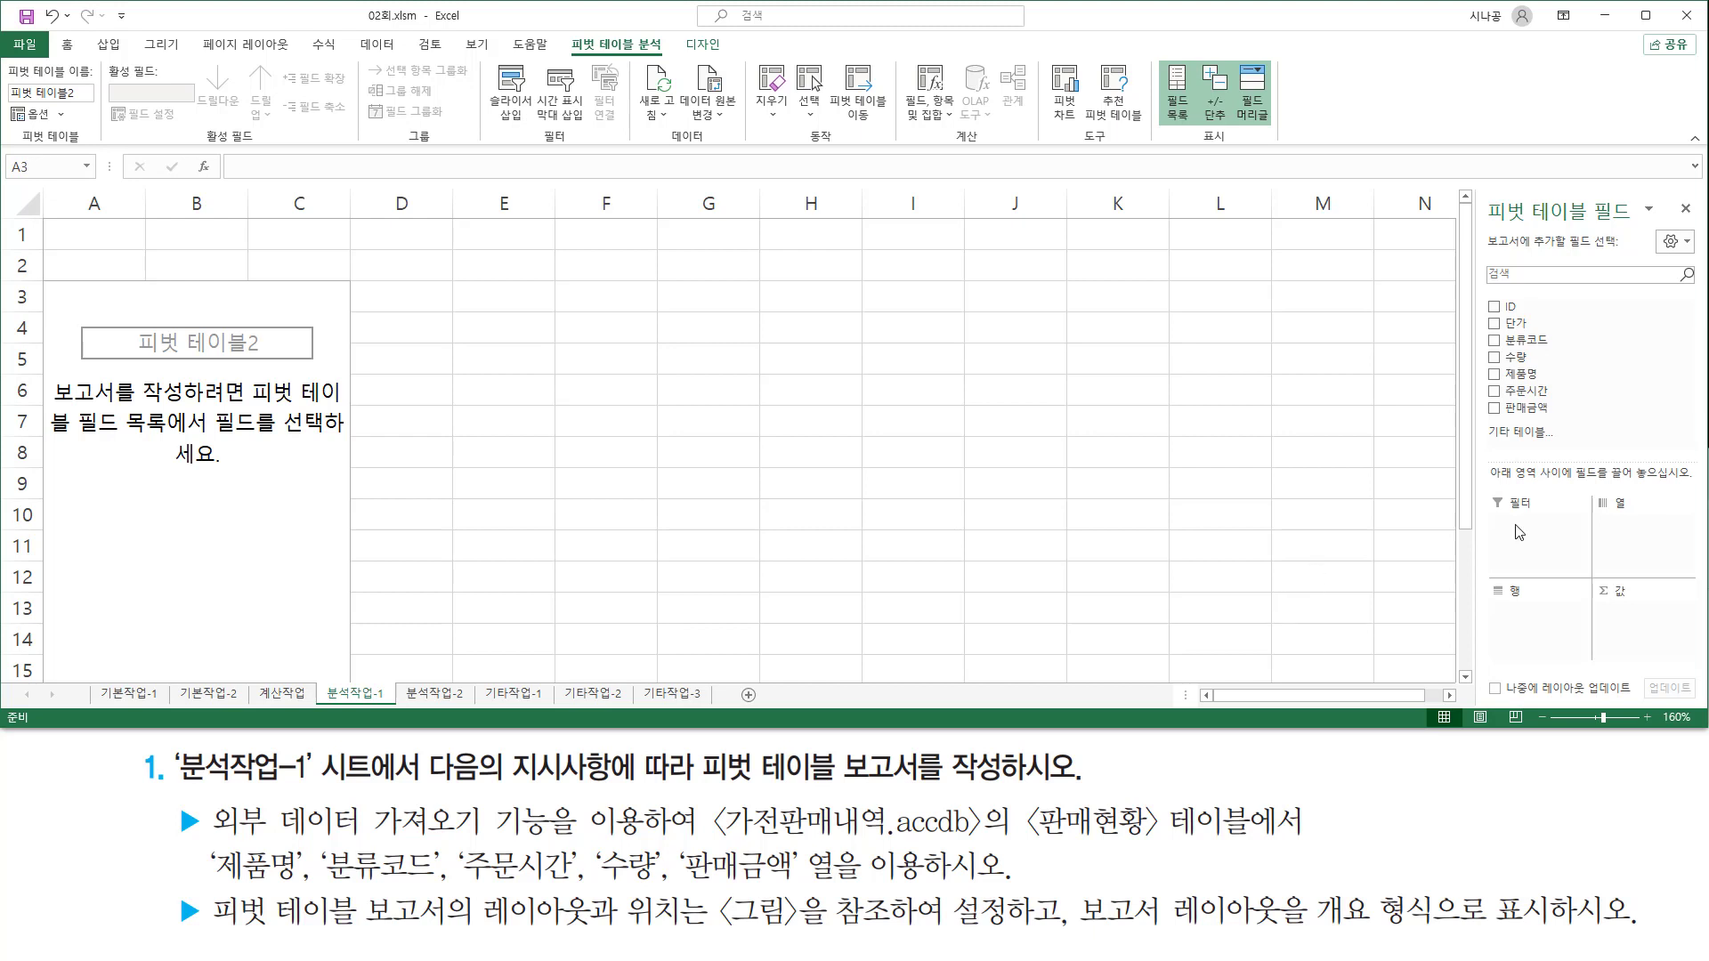
Step: Place the 분류코드 field in the PivotTable's filter area and the 주문시간 field in its rows area
{"action": "left_click", "coordinate": [1524, 345]}
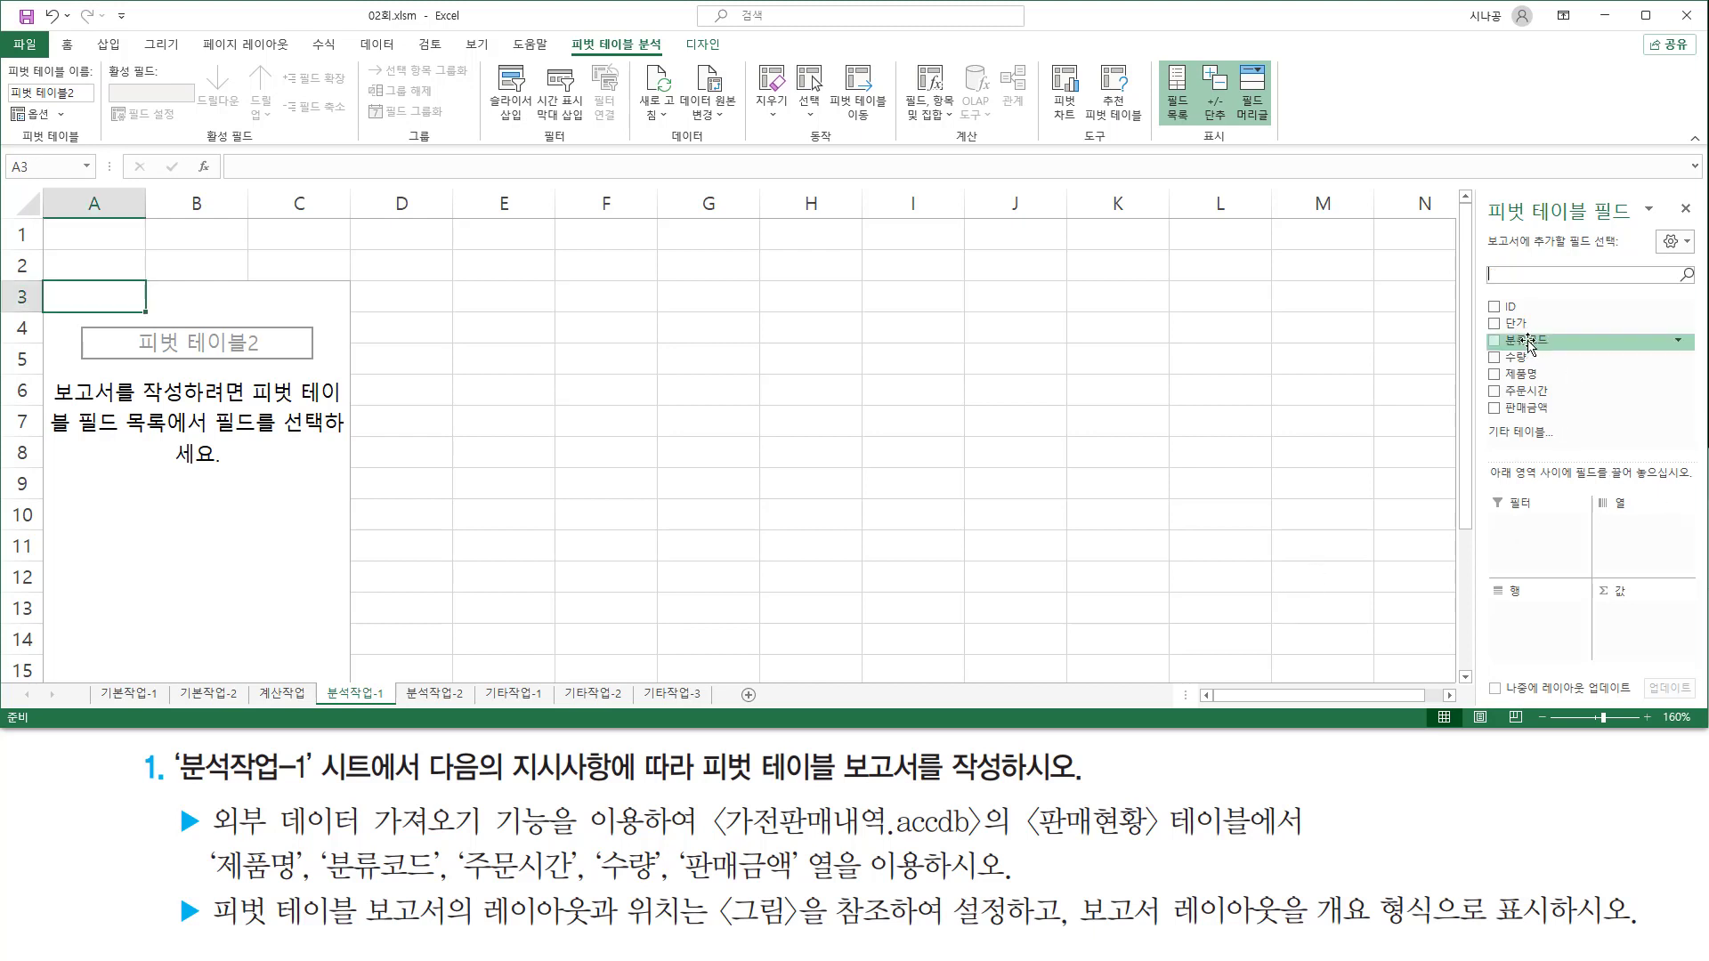
{"action": "left_click_drag", "start_coordinate": [1530, 345], "coordinate": [1540, 531]}
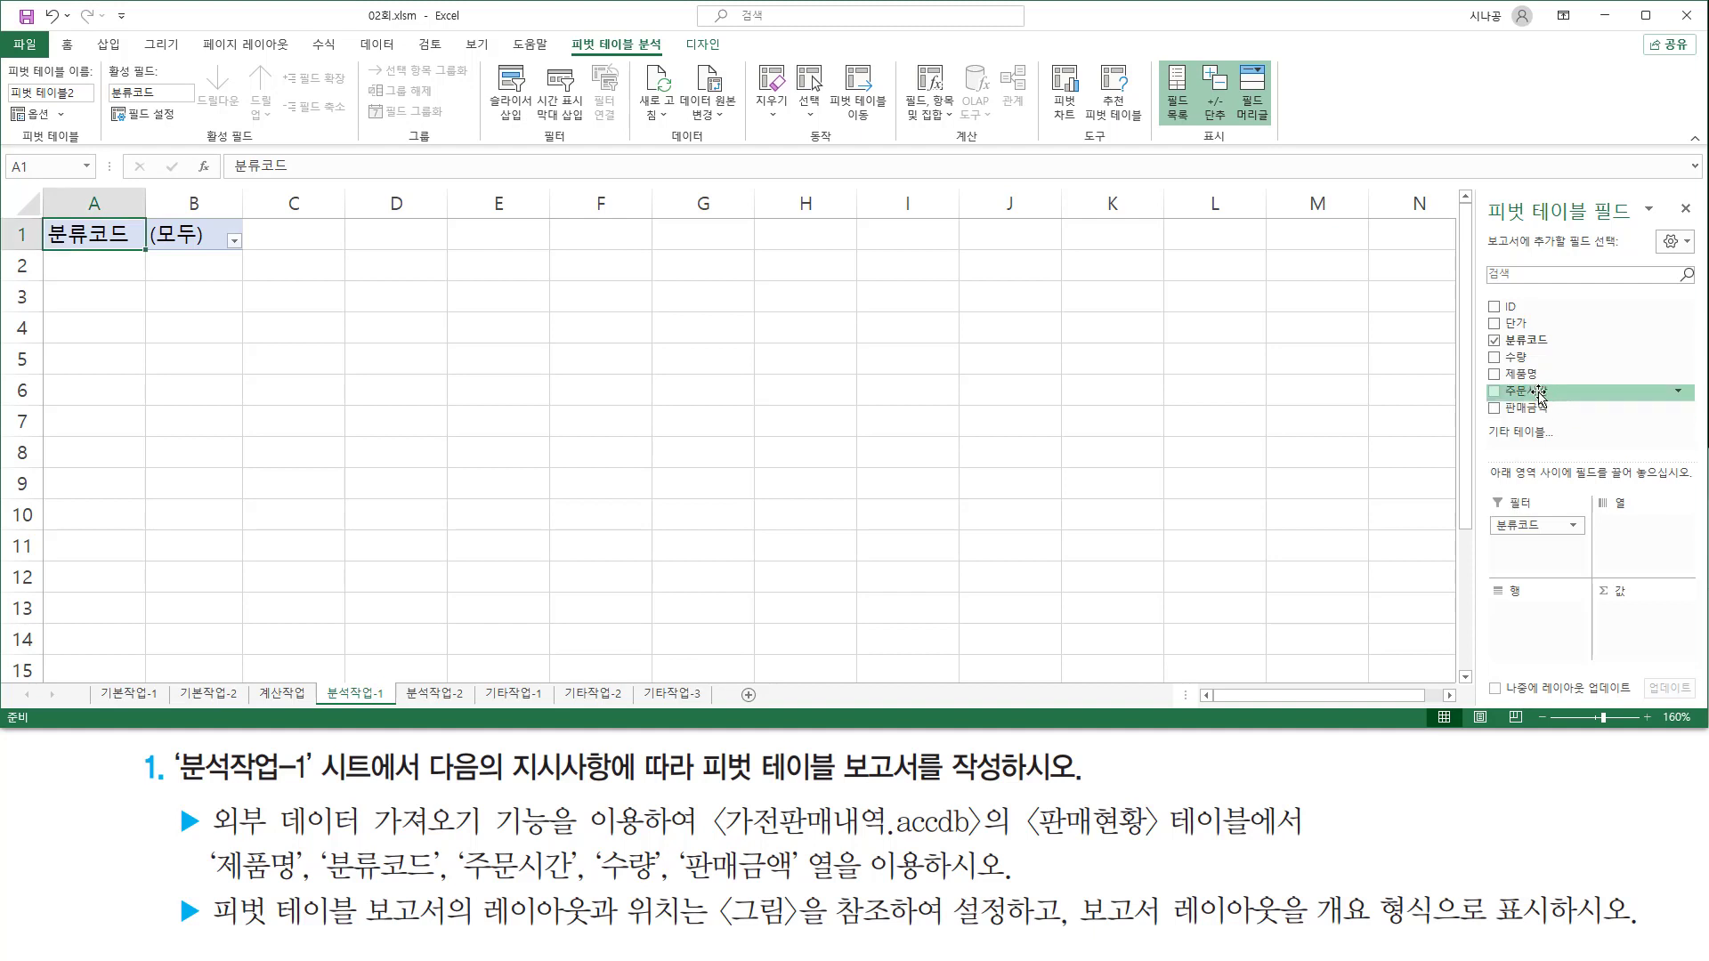
{"action": "mouse_move", "coordinate": [1539, 394]}
{"action": "left_mouse_down"}
{"action": "mouse_move", "coordinate": [1563, 402]}
{"action": "mouse_move", "coordinate": [1586, 458]}
{"action": "mouse_move", "coordinate": [1533, 647]}
{"action": "mouse_move", "coordinate": [1587, 647]}
{"action": "left_mouse_up"}
{"action": "mouse_move", "coordinate": [1487, 624]}
{"action": "left_mouse_down"}
{"action": "mouse_move", "coordinate": [1595, 663]}
{"action": "mouse_move", "coordinate": [1584, 650]}
{"action": "left_mouse_up"}
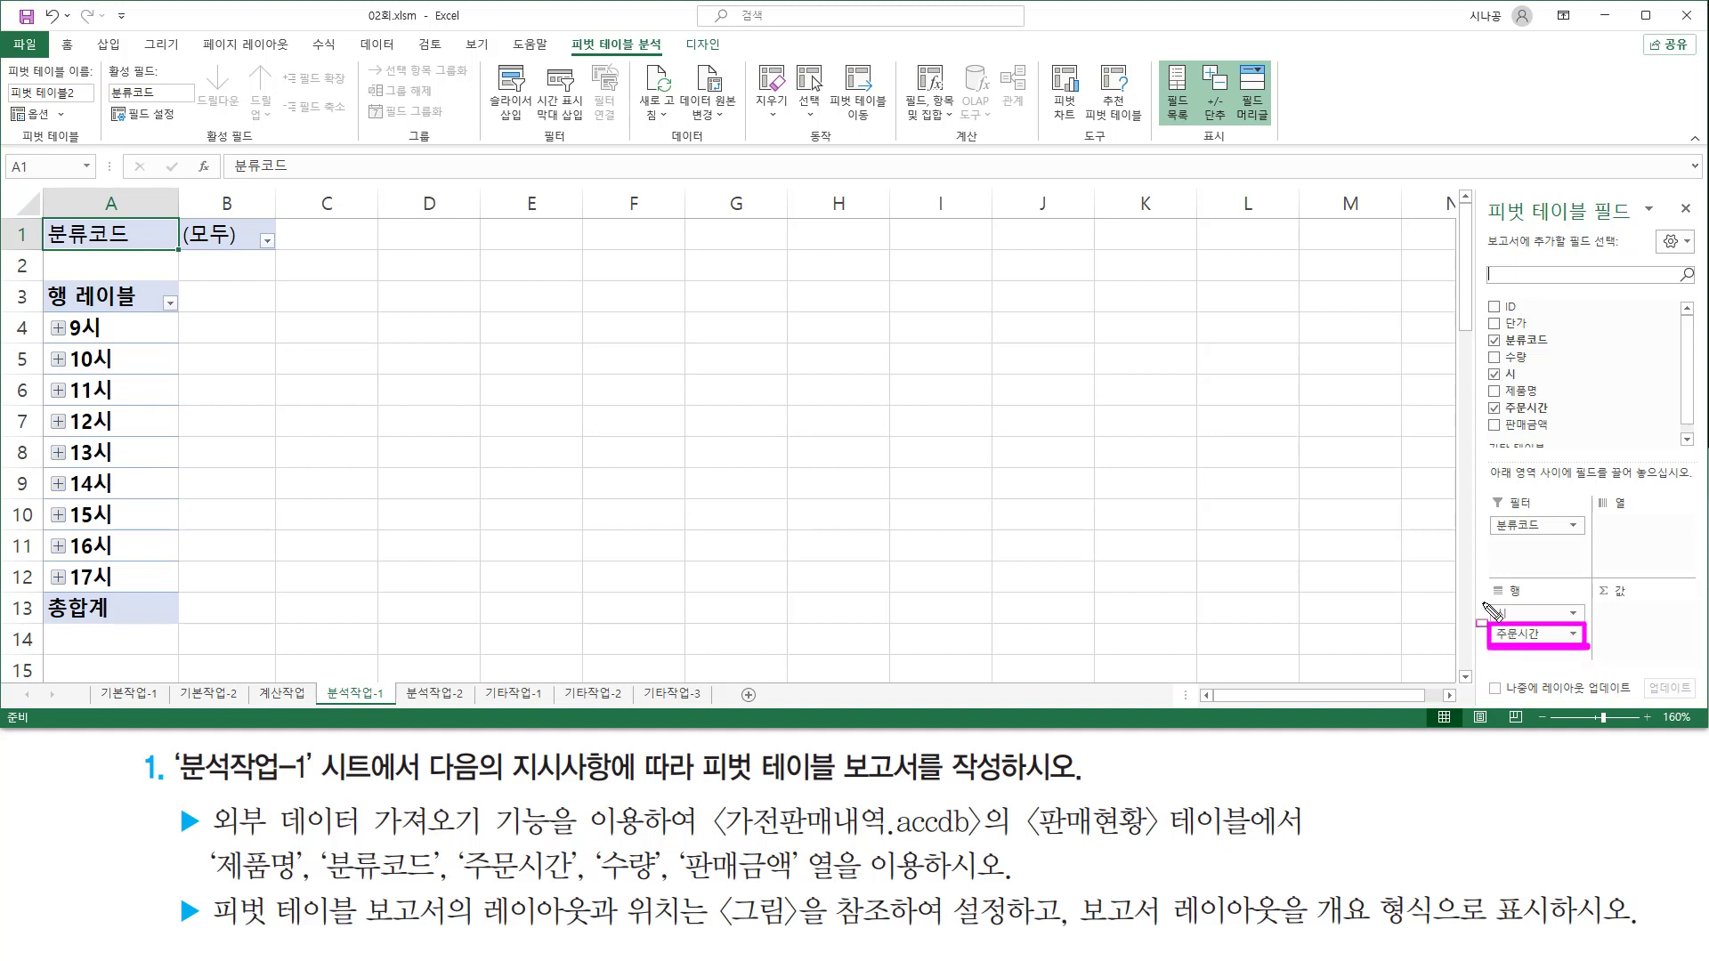
{"action": "mouse_move", "coordinate": [1487, 611]}
{"action": "left_mouse_down"}
{"action": "mouse_move", "coordinate": [1571, 602]}
{"action": "mouse_move", "coordinate": [1587, 621]}
{"action": "mouse_move", "coordinate": [1488, 607]}
{"action": "left_mouse_up"}
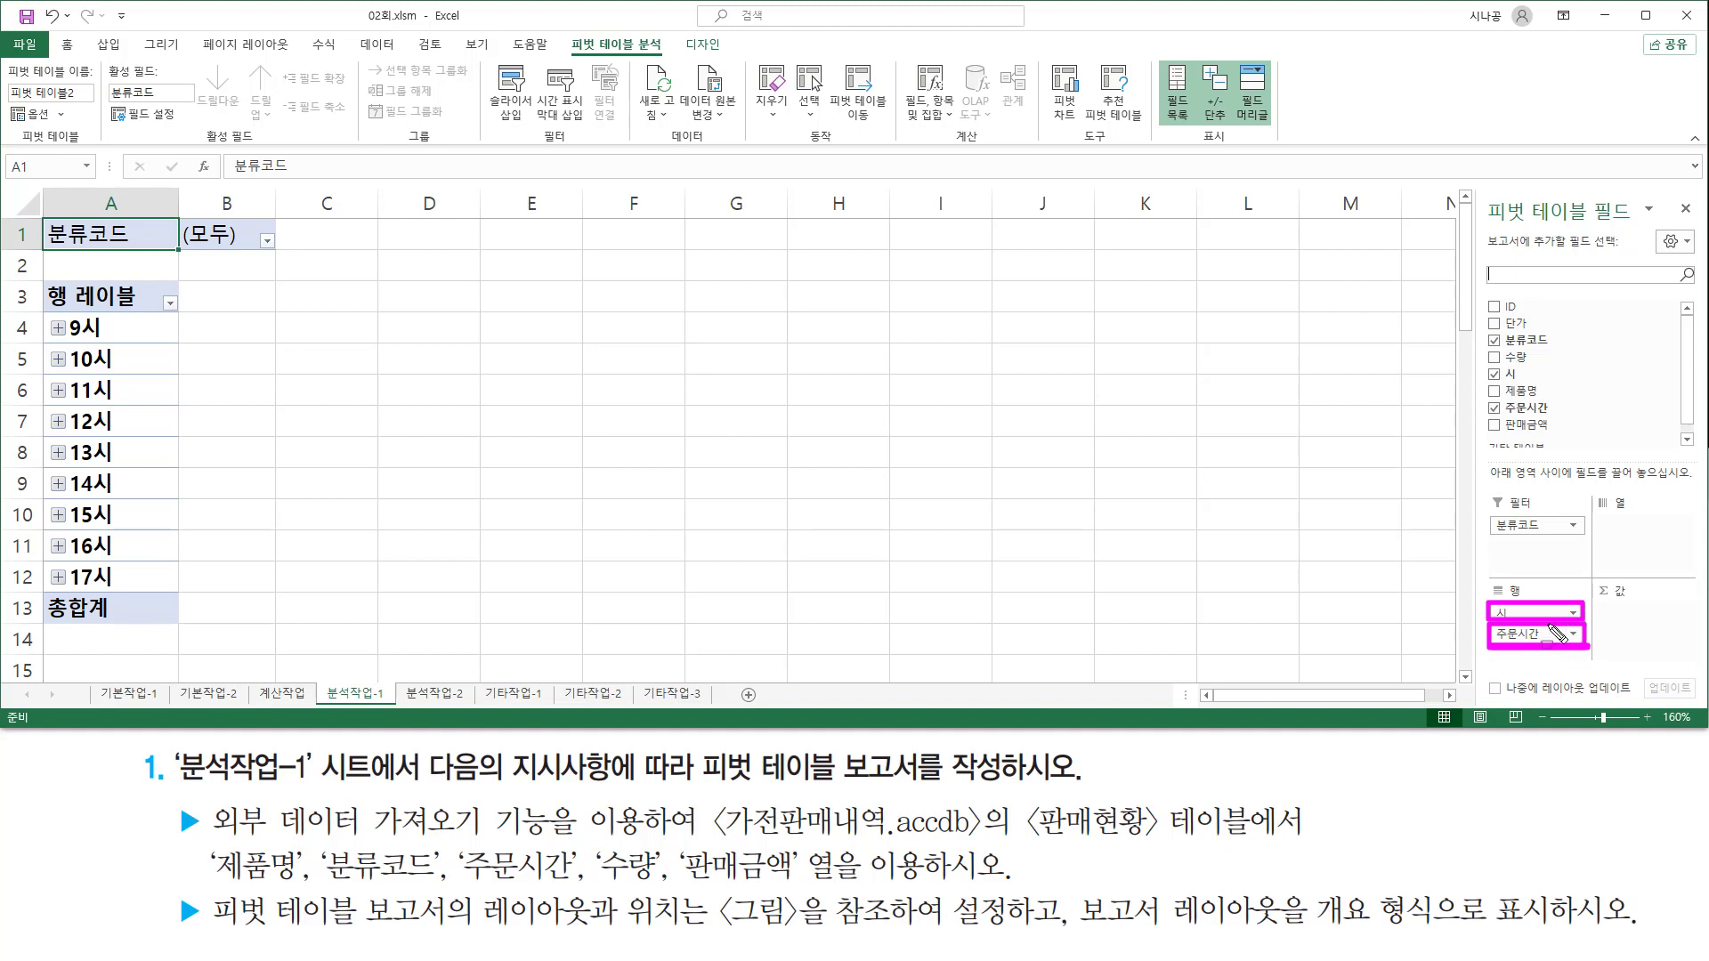
{"action": "key", "text": "Escape"}
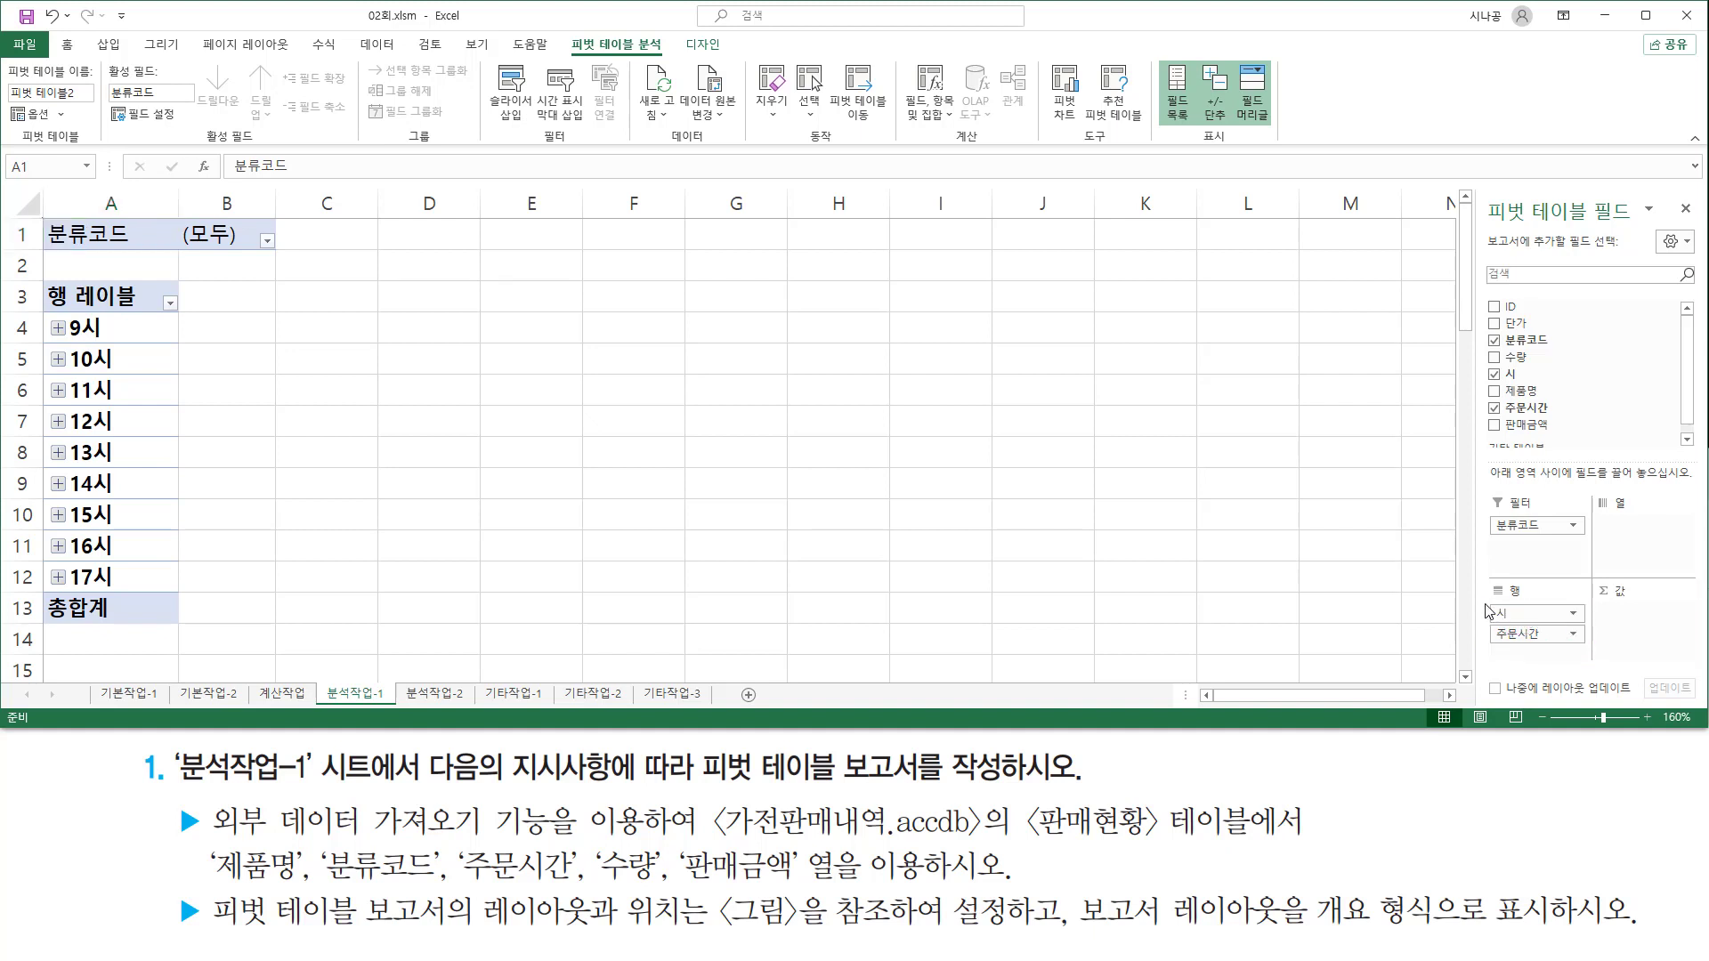
{"action": "mouse_move", "coordinate": [1486, 611]}
{"action": "left_mouse_down"}
{"action": "mouse_move", "coordinate": [1496, 633]}
{"action": "mouse_move", "coordinate": [1589, 623]}
{"action": "mouse_move", "coordinate": [1489, 601]}
{"action": "left_mouse_up"}
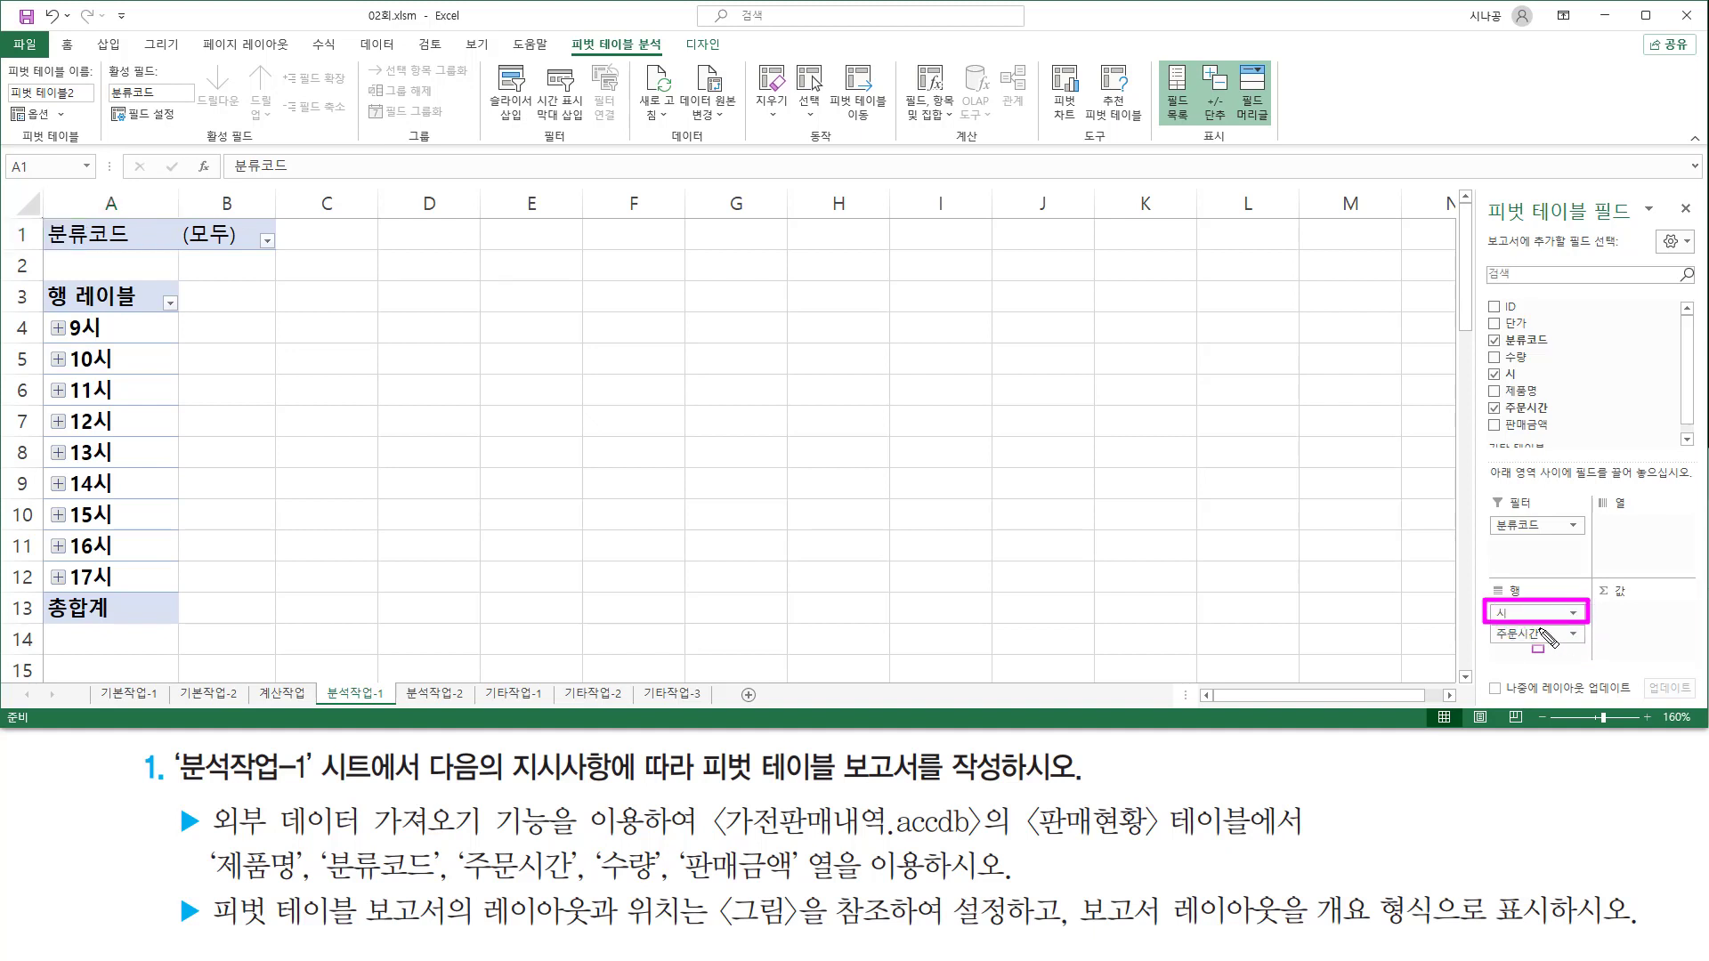
{"action": "key", "text": "Escape"}
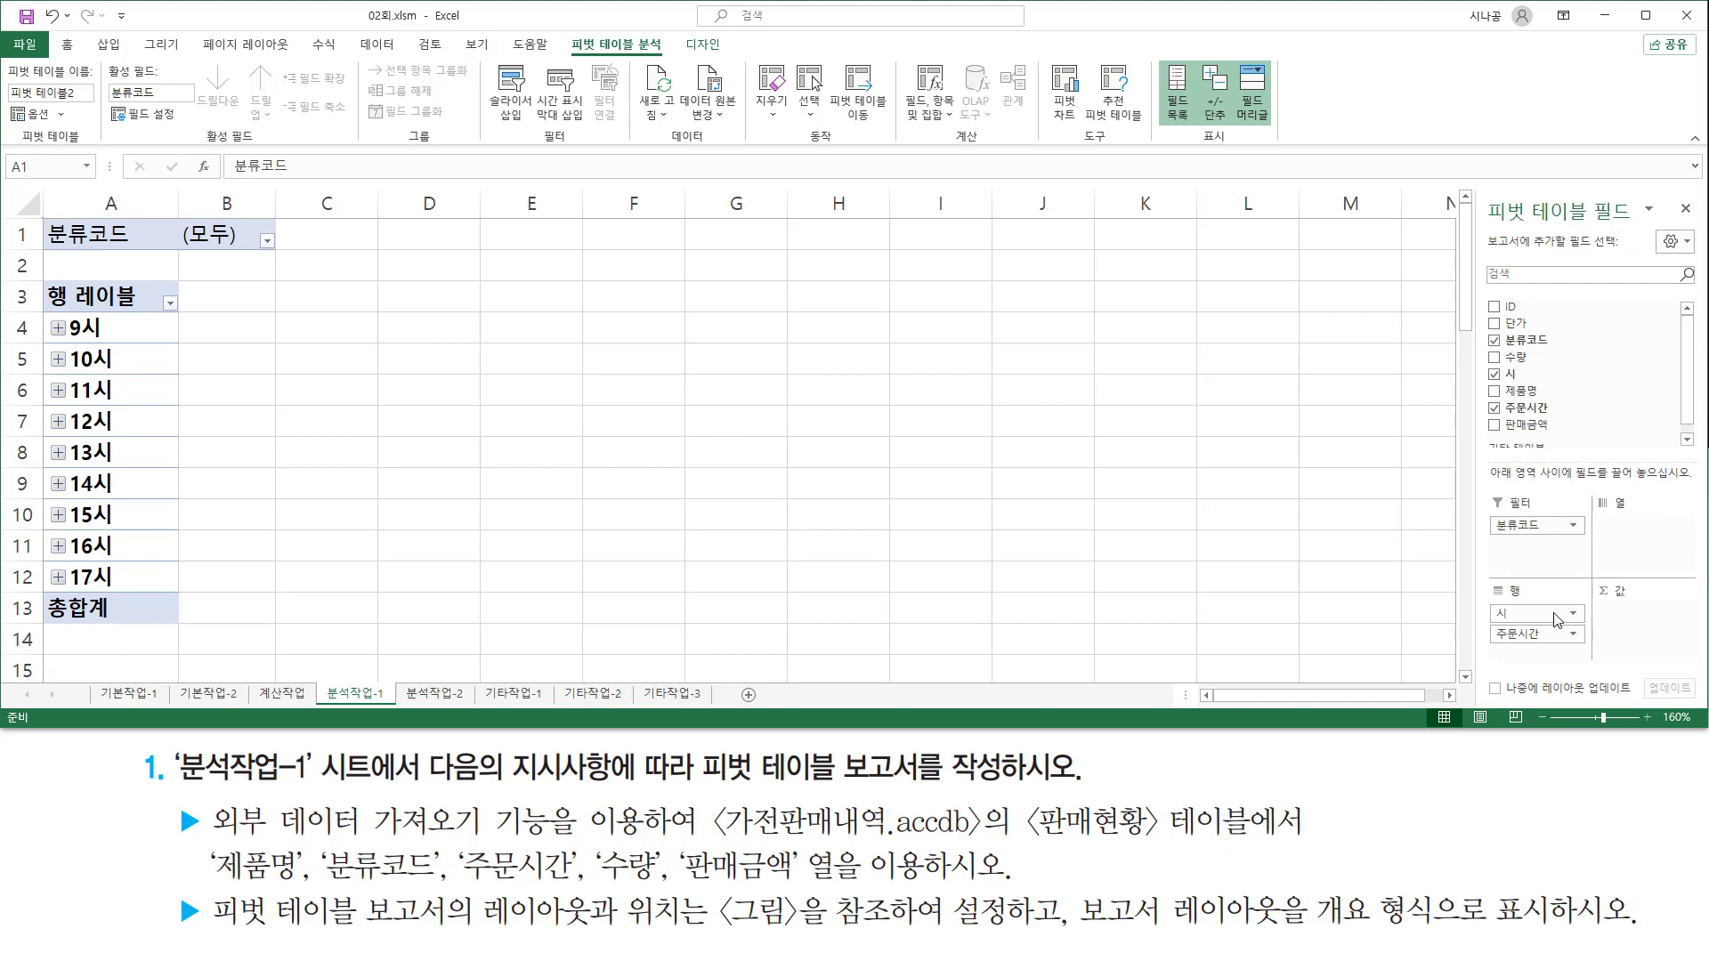
Step: Place the 제품명 field in the PivotTable's columns area and the 수량 and 판매금액 fields in its values area
{"action": "left_click", "coordinate": [1532, 392]}
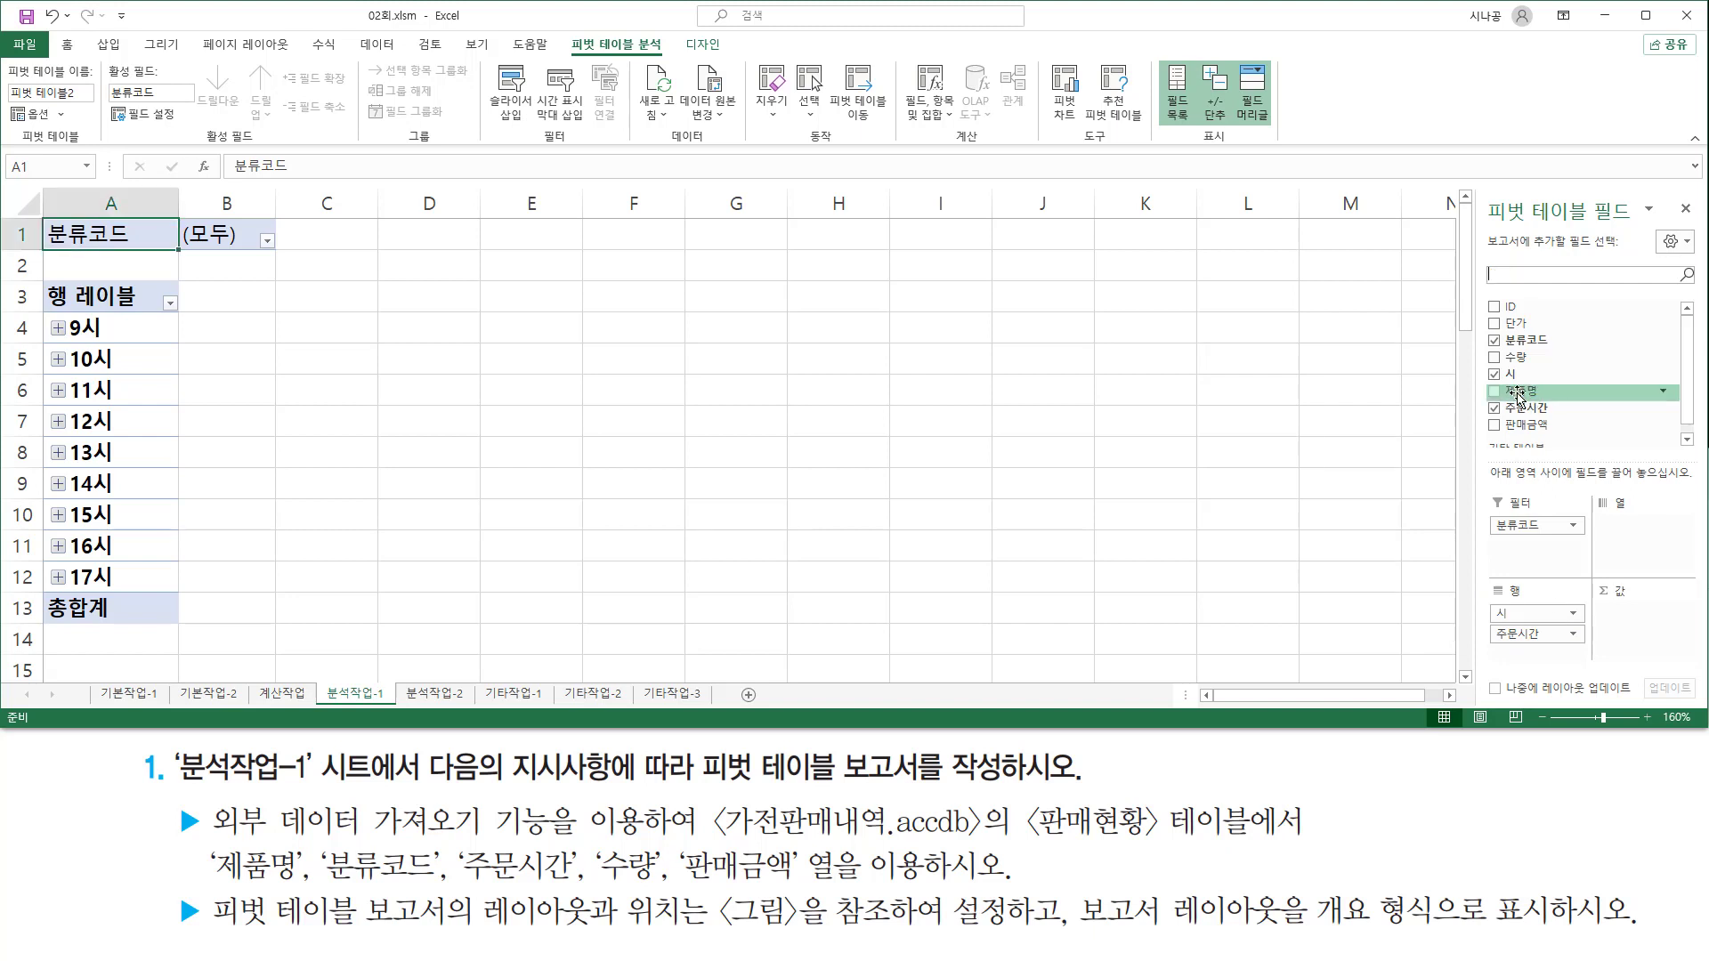
{"action": "left_click_drag", "start_coordinate": [1518, 397], "coordinate": [1651, 534]}
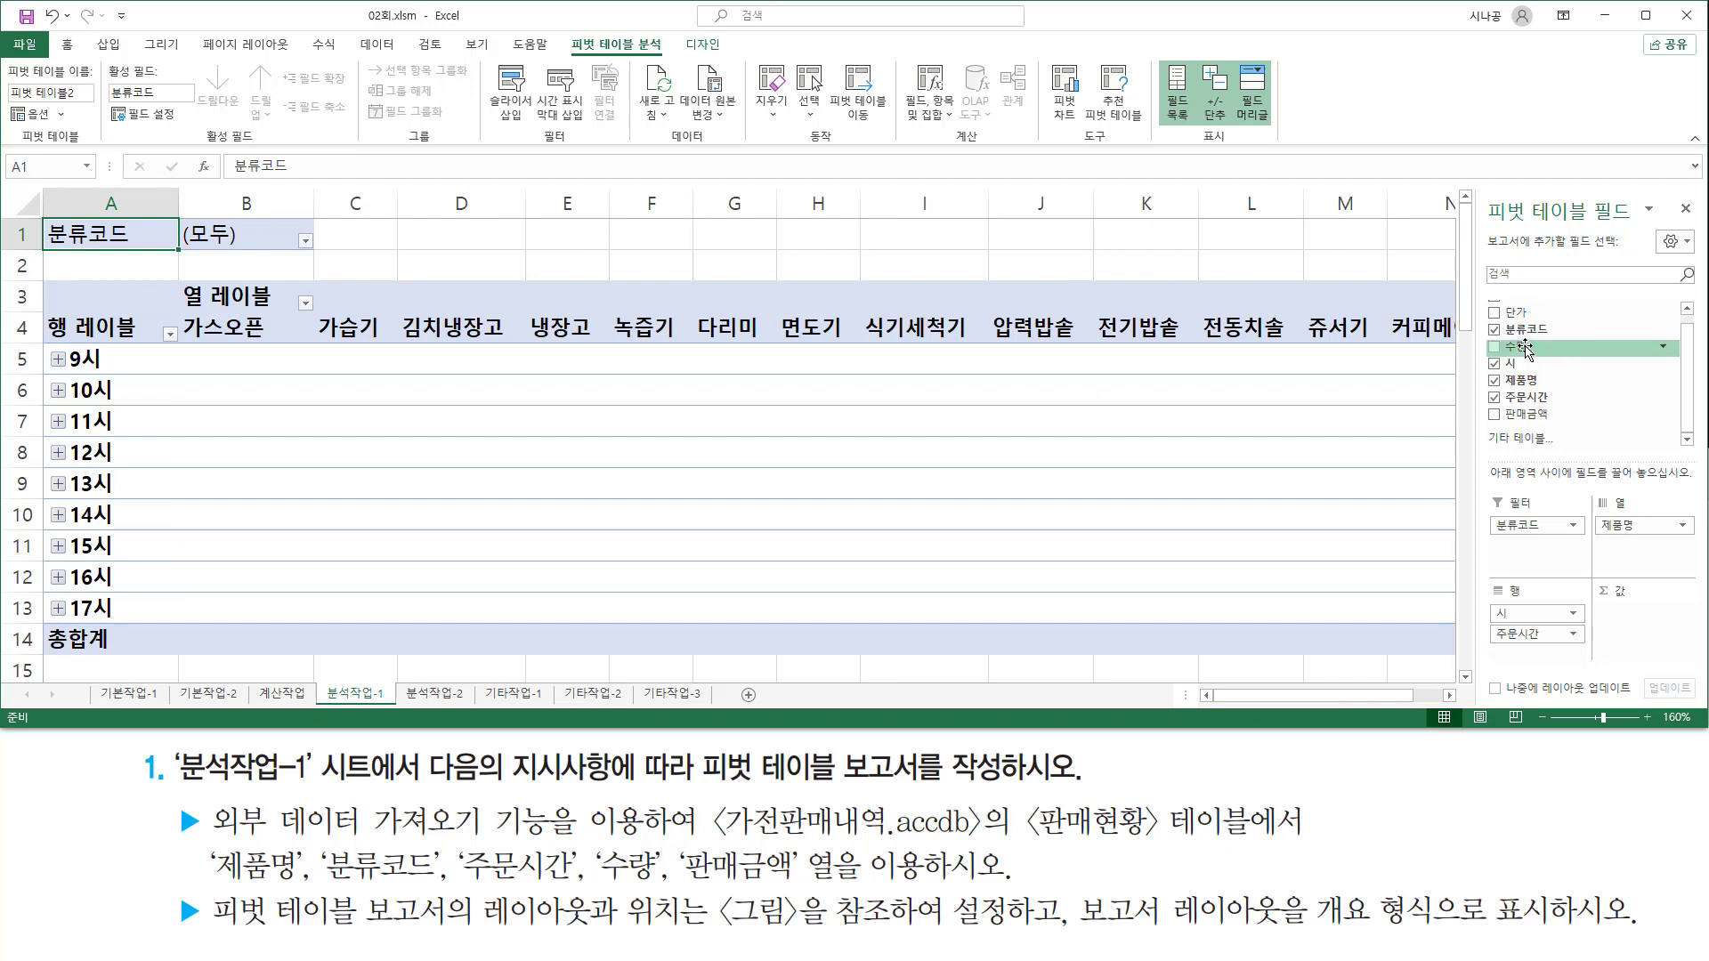
{"action": "left_click_drag", "start_coordinate": [1526, 349], "coordinate": [1652, 632]}
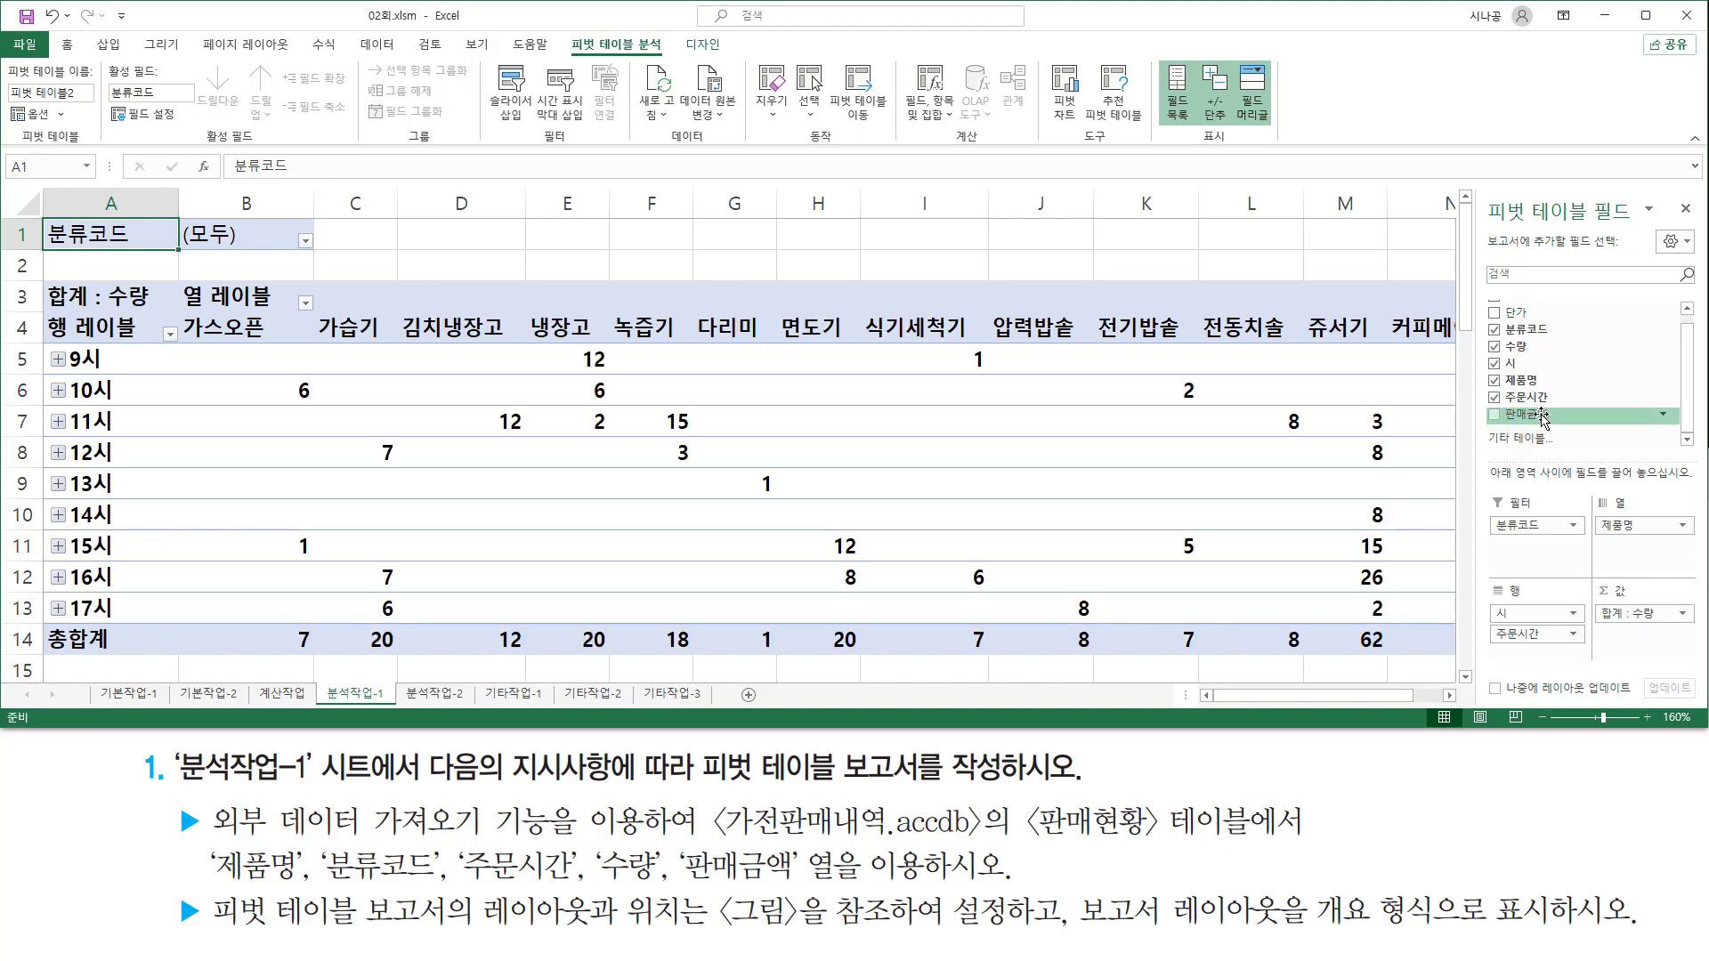
{"action": "mouse_move", "coordinate": [1542, 418]}
{"action": "left_mouse_down"}
{"action": "mouse_move", "coordinate": [1622, 442]}
{"action": "mouse_move", "coordinate": [1656, 634]}
{"action": "mouse_move", "coordinate": [1609, 616]}
{"action": "mouse_move", "coordinate": [1622, 647]}
{"action": "mouse_move", "coordinate": [1682, 673]}
{"action": "mouse_move", "coordinate": [1694, 650]}
{"action": "left_mouse_up"}
{"action": "left_click_drag", "start_coordinate": [1595, 536], "coordinate": [1696, 567]}
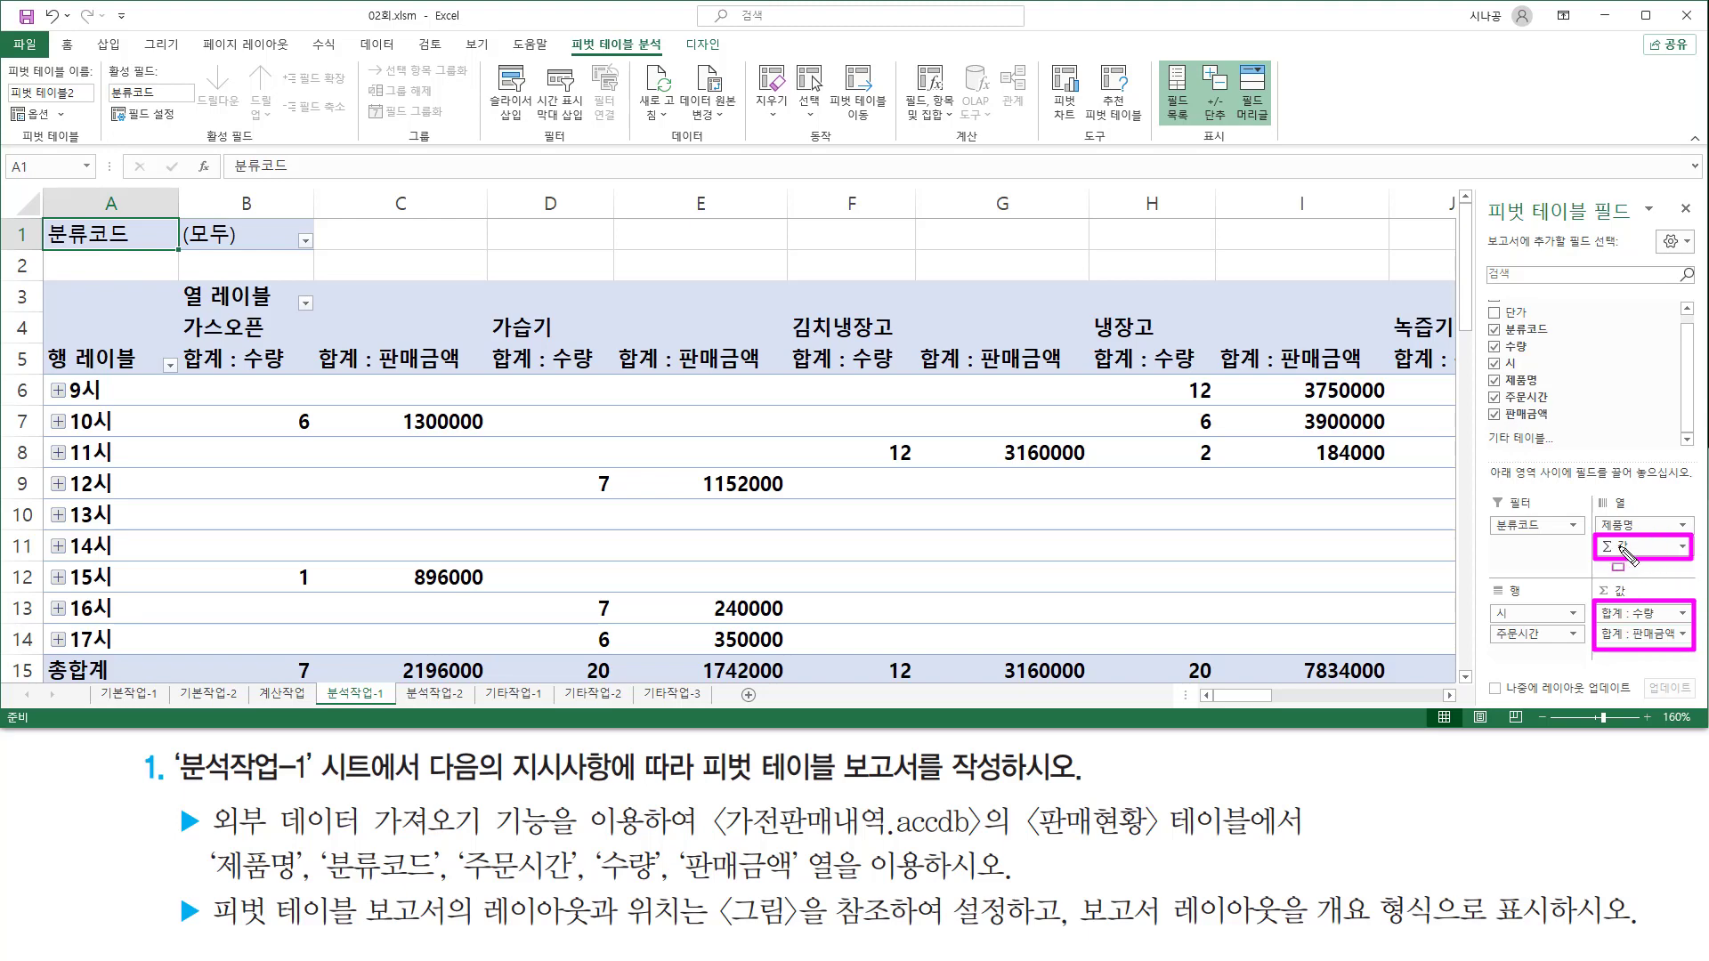
{"action": "left_click_drag", "start_coordinate": [1592, 491], "coordinate": [1639, 514]}
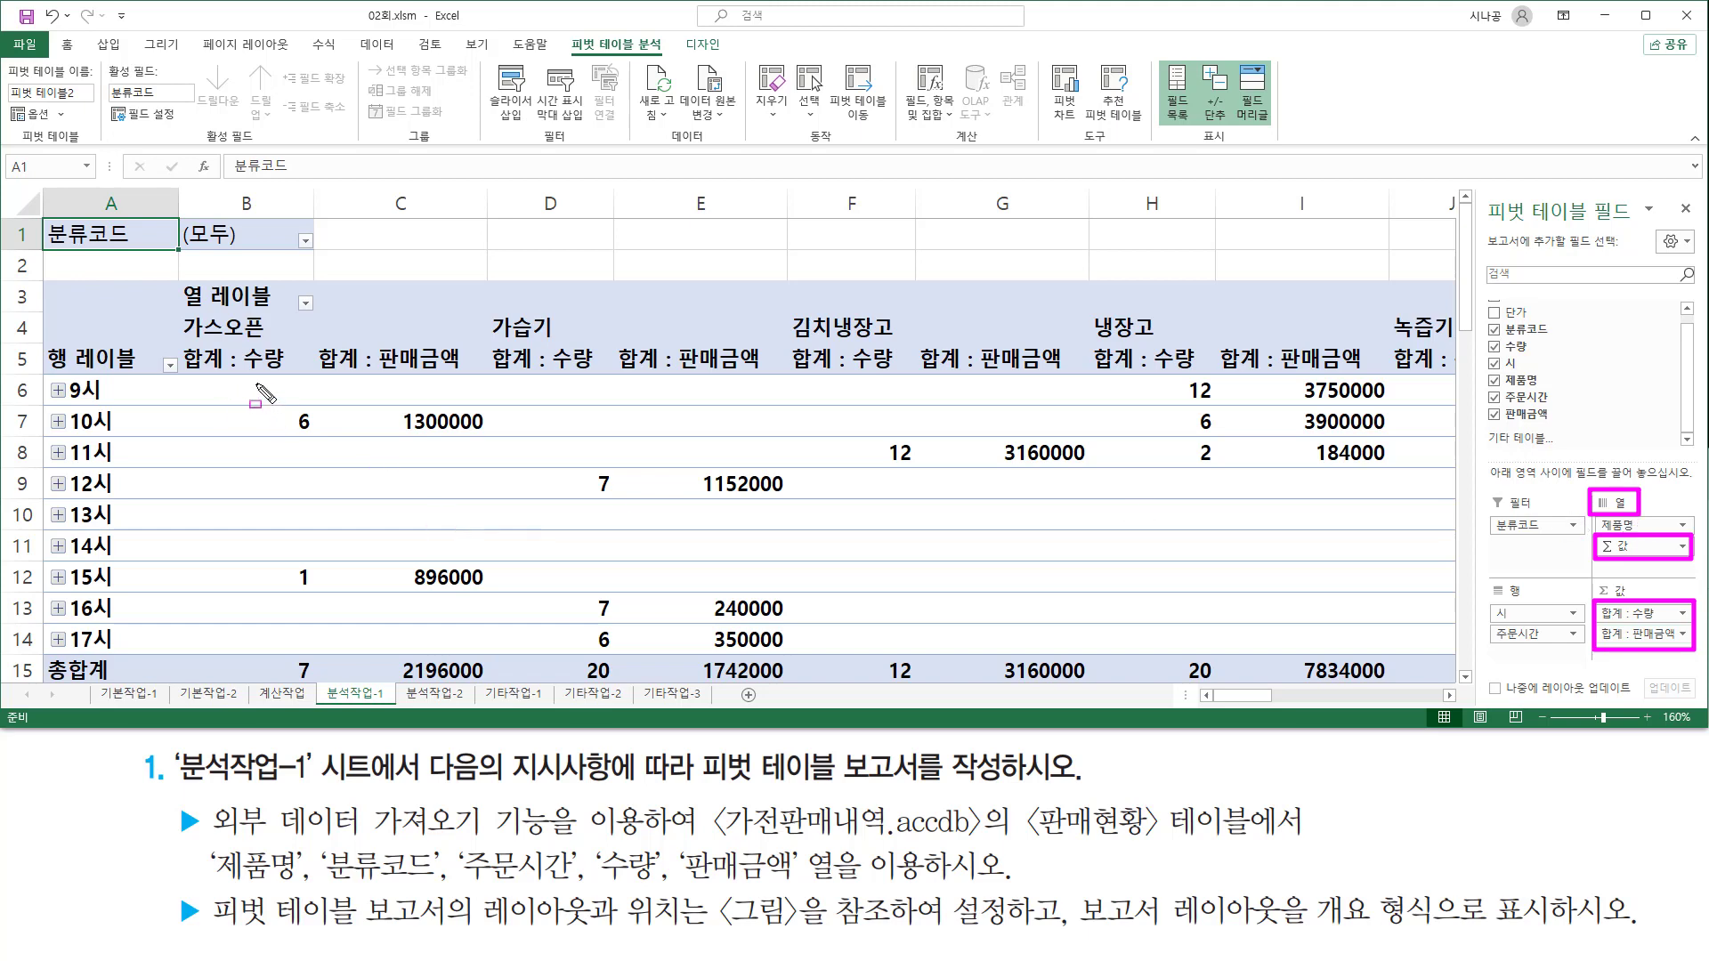
{"action": "left_click_drag", "start_coordinate": [253, 377], "coordinate": [319, 648]}
{"action": "left_click_drag", "start_coordinate": [389, 378], "coordinate": [476, 639]}
{"action": "left_click_drag", "start_coordinate": [553, 380], "coordinate": [625, 650]}
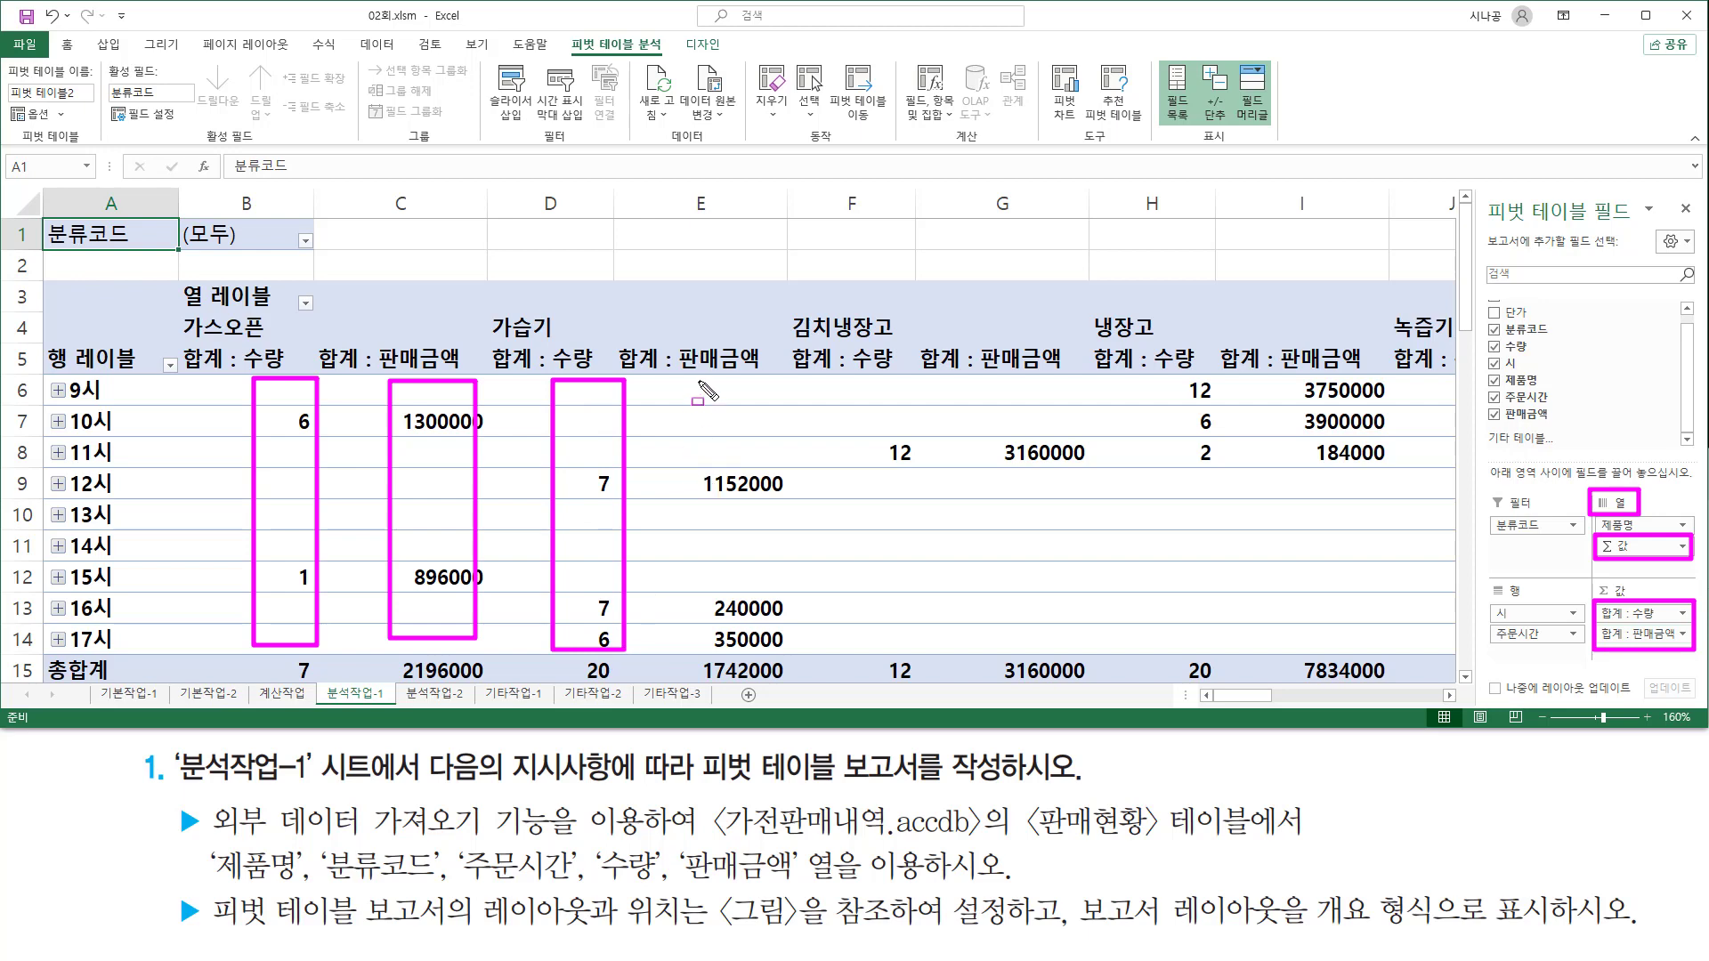
{"action": "left_click_drag", "start_coordinate": [699, 381], "coordinate": [783, 644]}
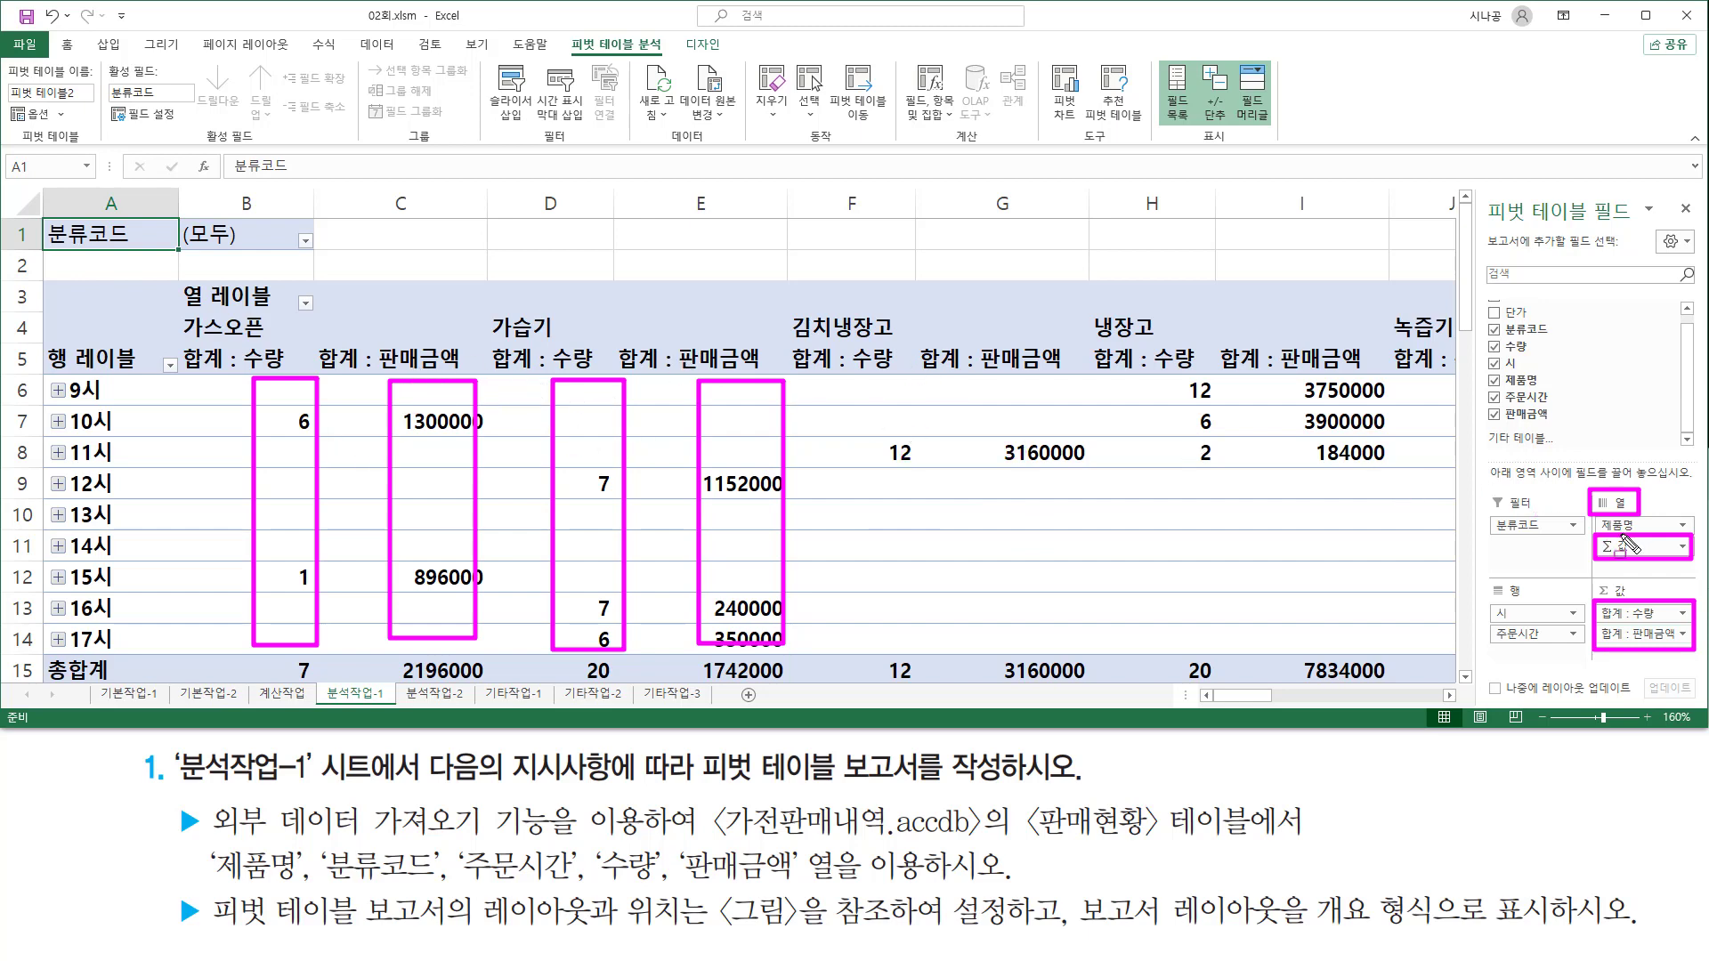
{"action": "key", "text": "Escape"}
Step: Move the Σ 값 item from the PivotTable's columns area to the rows area, below 주문시간
{"action": "left_click_drag", "start_coordinate": [1596, 538], "coordinate": [1679, 560]}
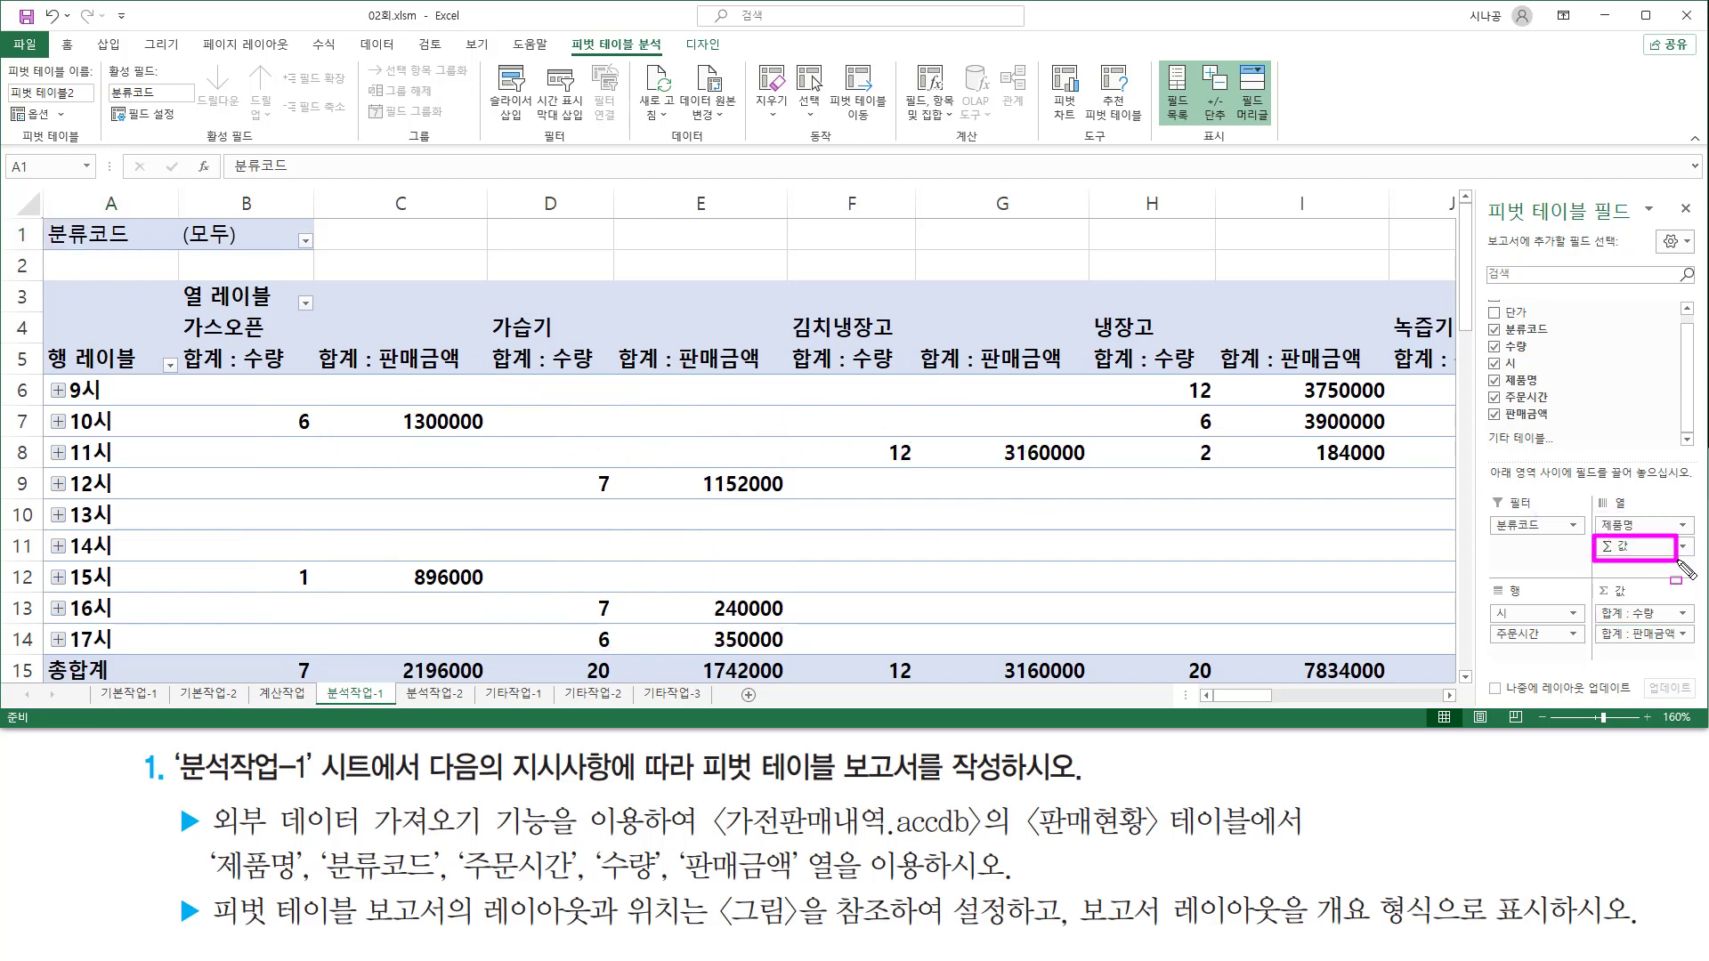
{"action": "mouse_move", "coordinate": [1489, 581]}
{"action": "left_mouse_down"}
{"action": "mouse_move", "coordinate": [1521, 678]}
{"action": "mouse_move", "coordinate": [1586, 673]}
{"action": "left_mouse_up"}
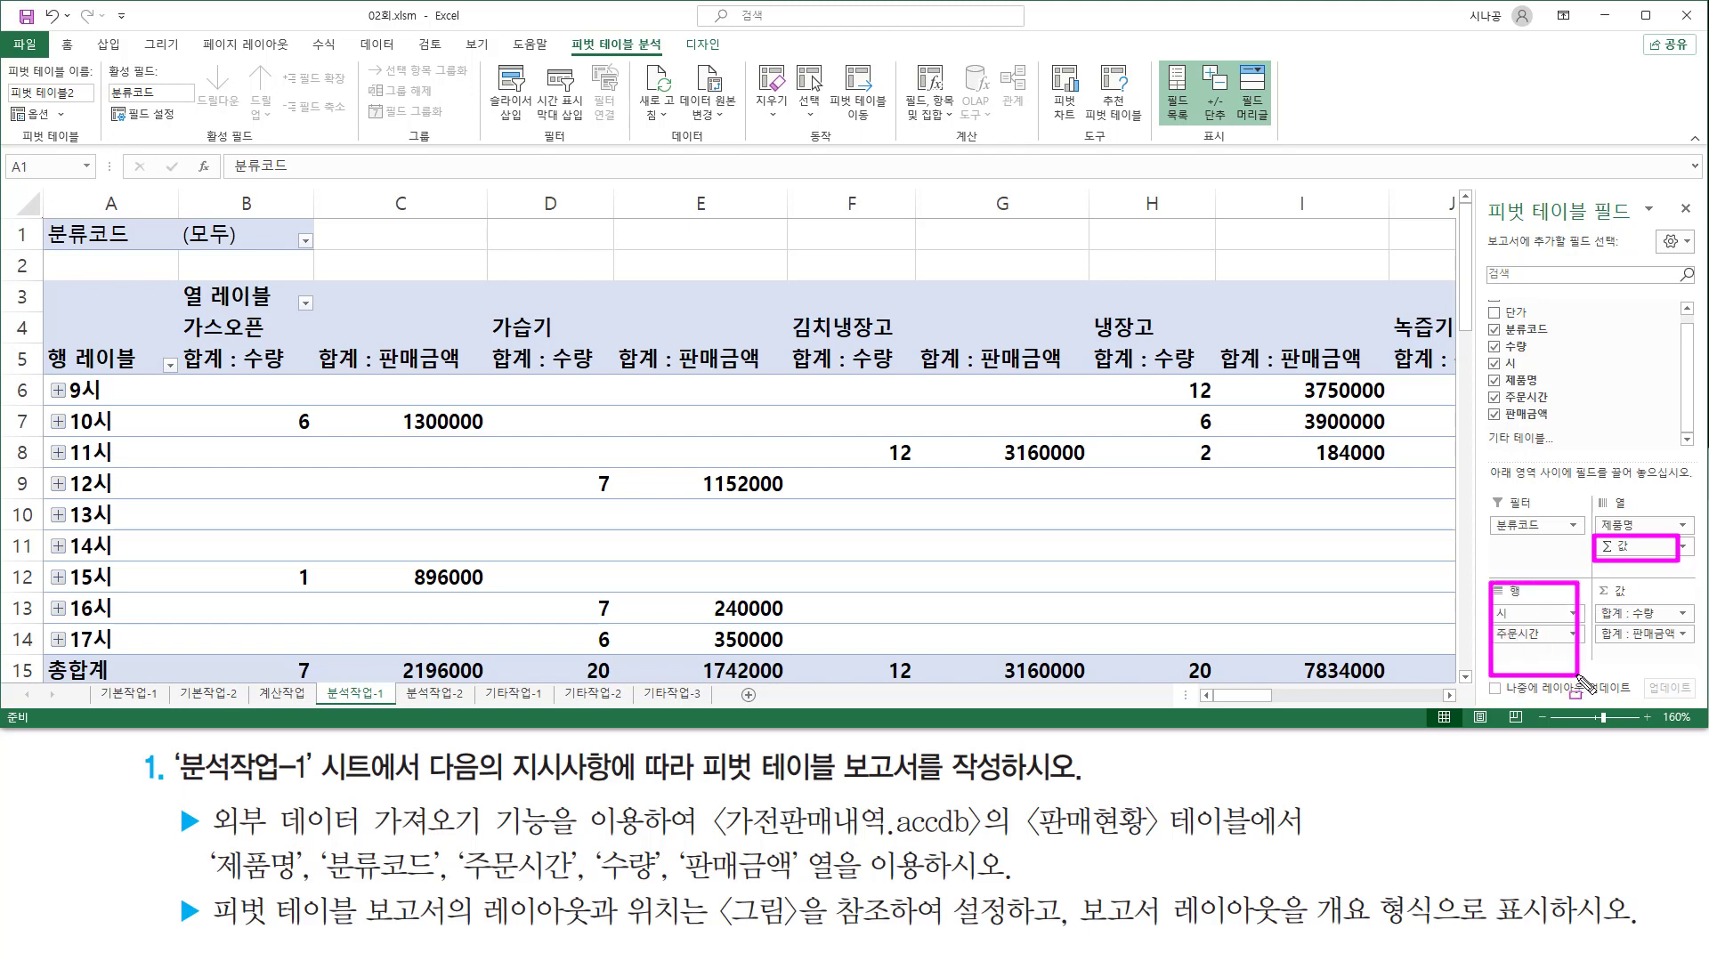
{"action": "key", "text": "Escape"}
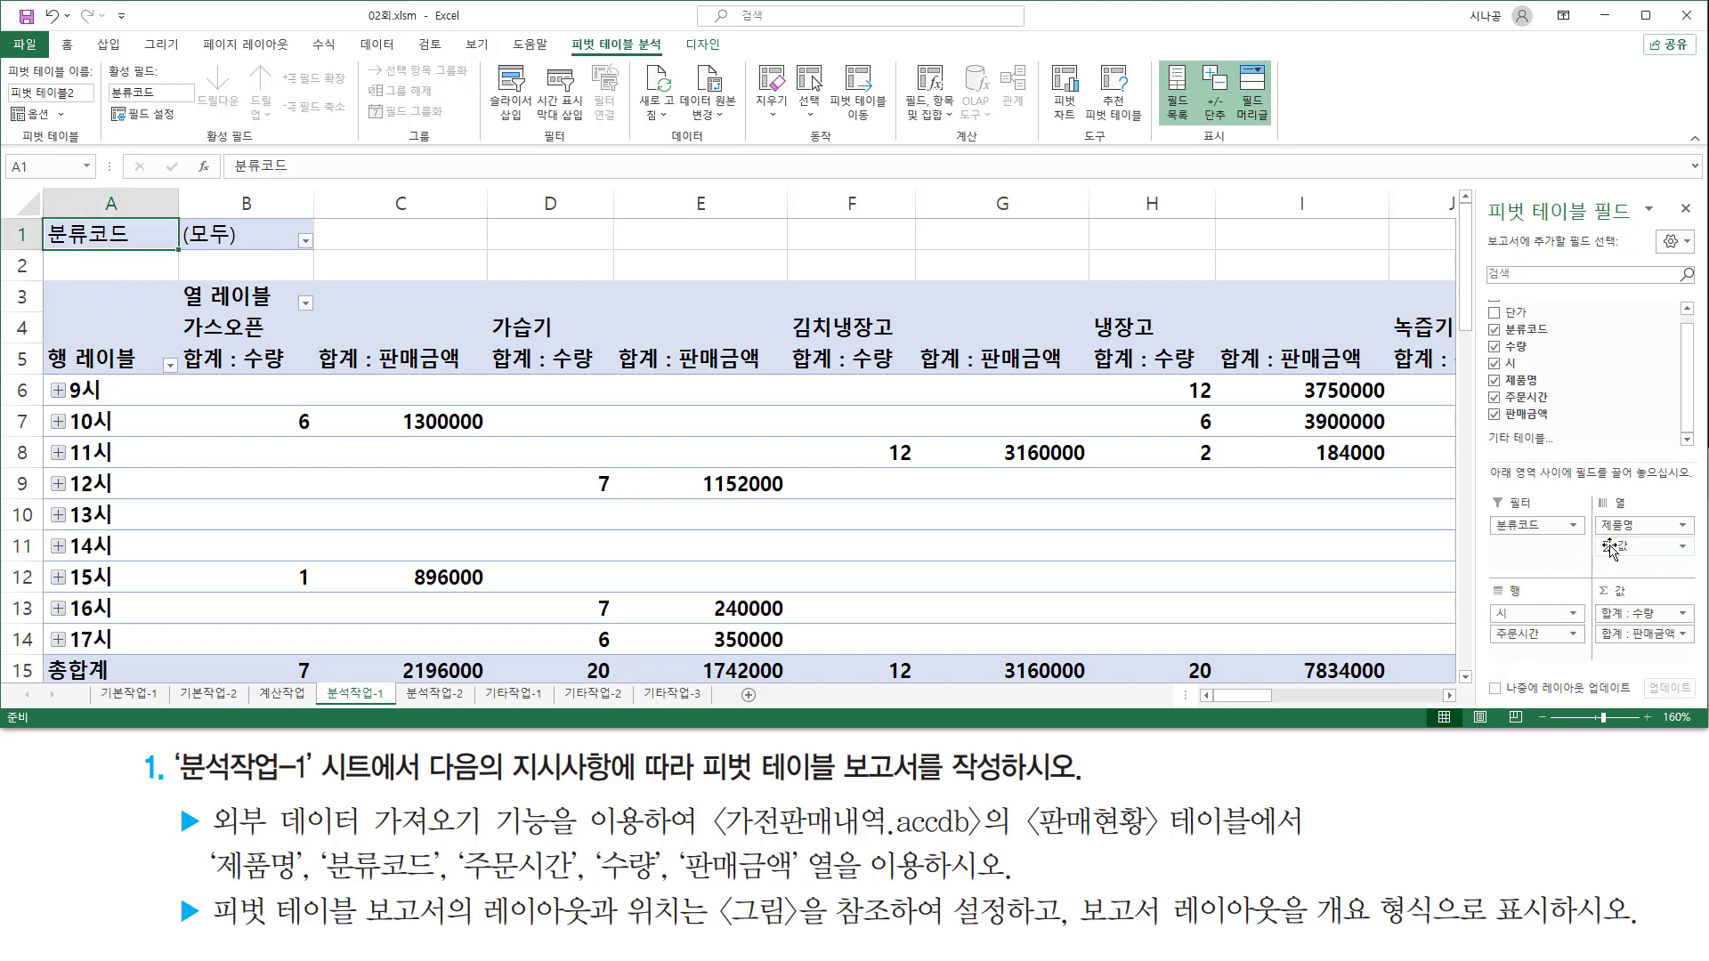
{"action": "left_click_drag", "start_coordinate": [1616, 549], "coordinate": [1553, 657]}
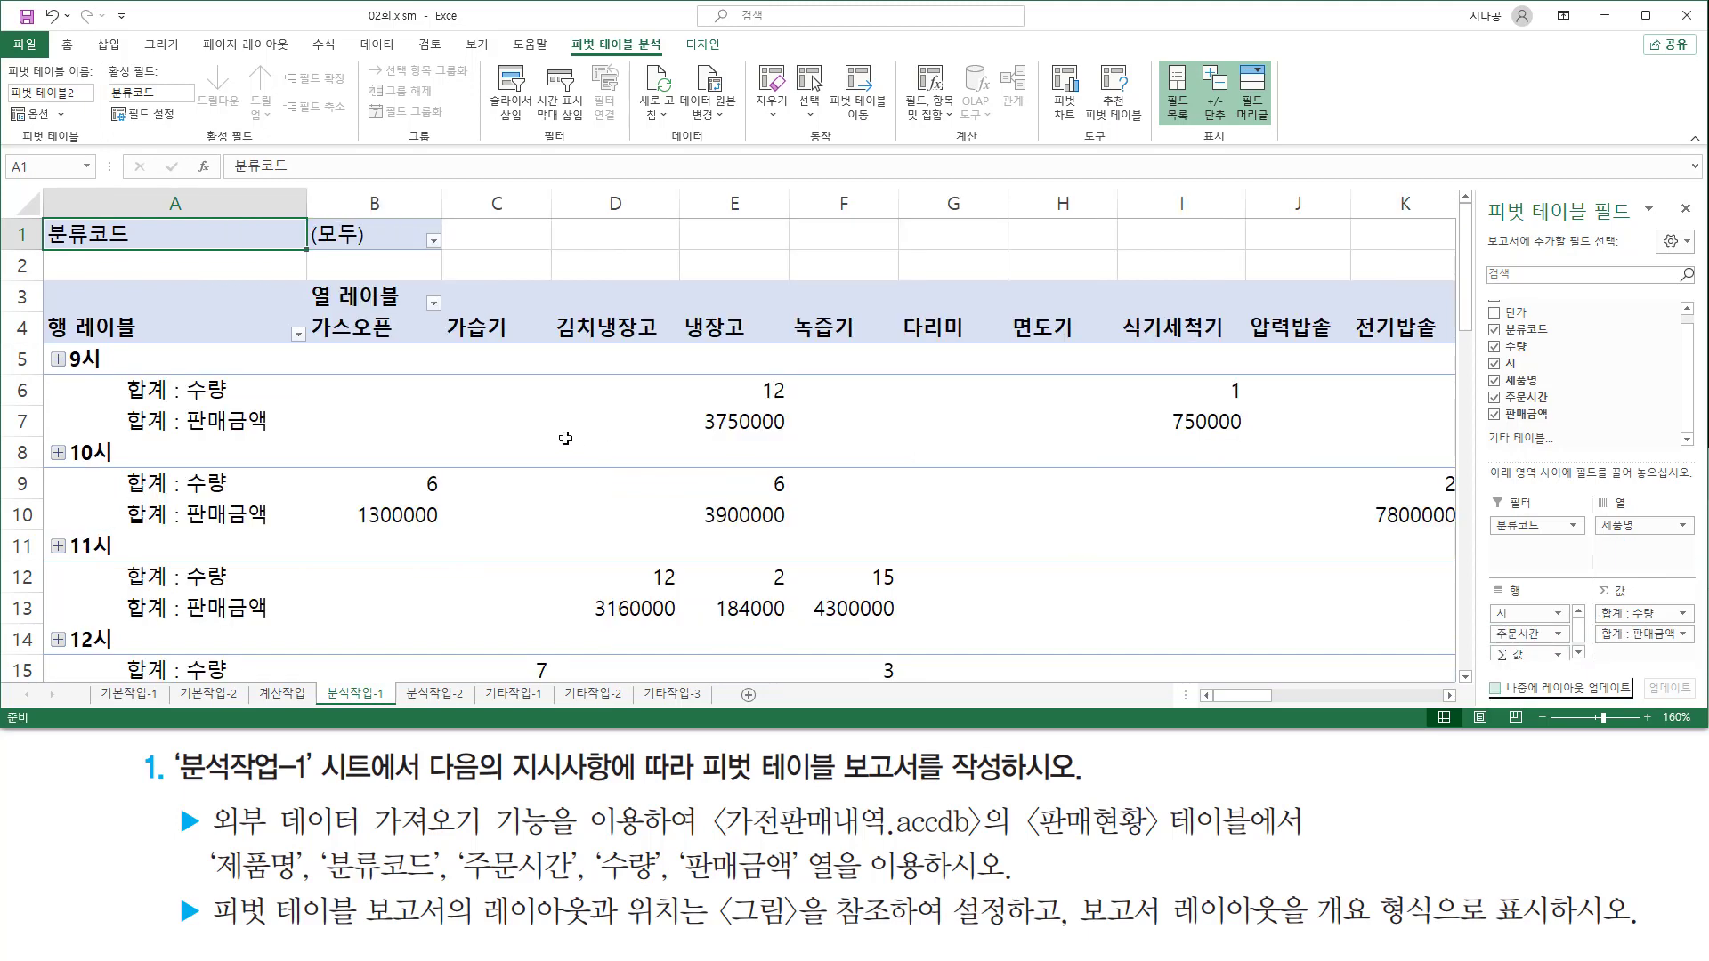
{"action": "mouse_move", "coordinate": [178, 404]}
{"action": "left_mouse_down"}
{"action": "mouse_move", "coordinate": [240, 403]}
{"action": "mouse_move", "coordinate": [294, 436]}
{"action": "left_mouse_up"}
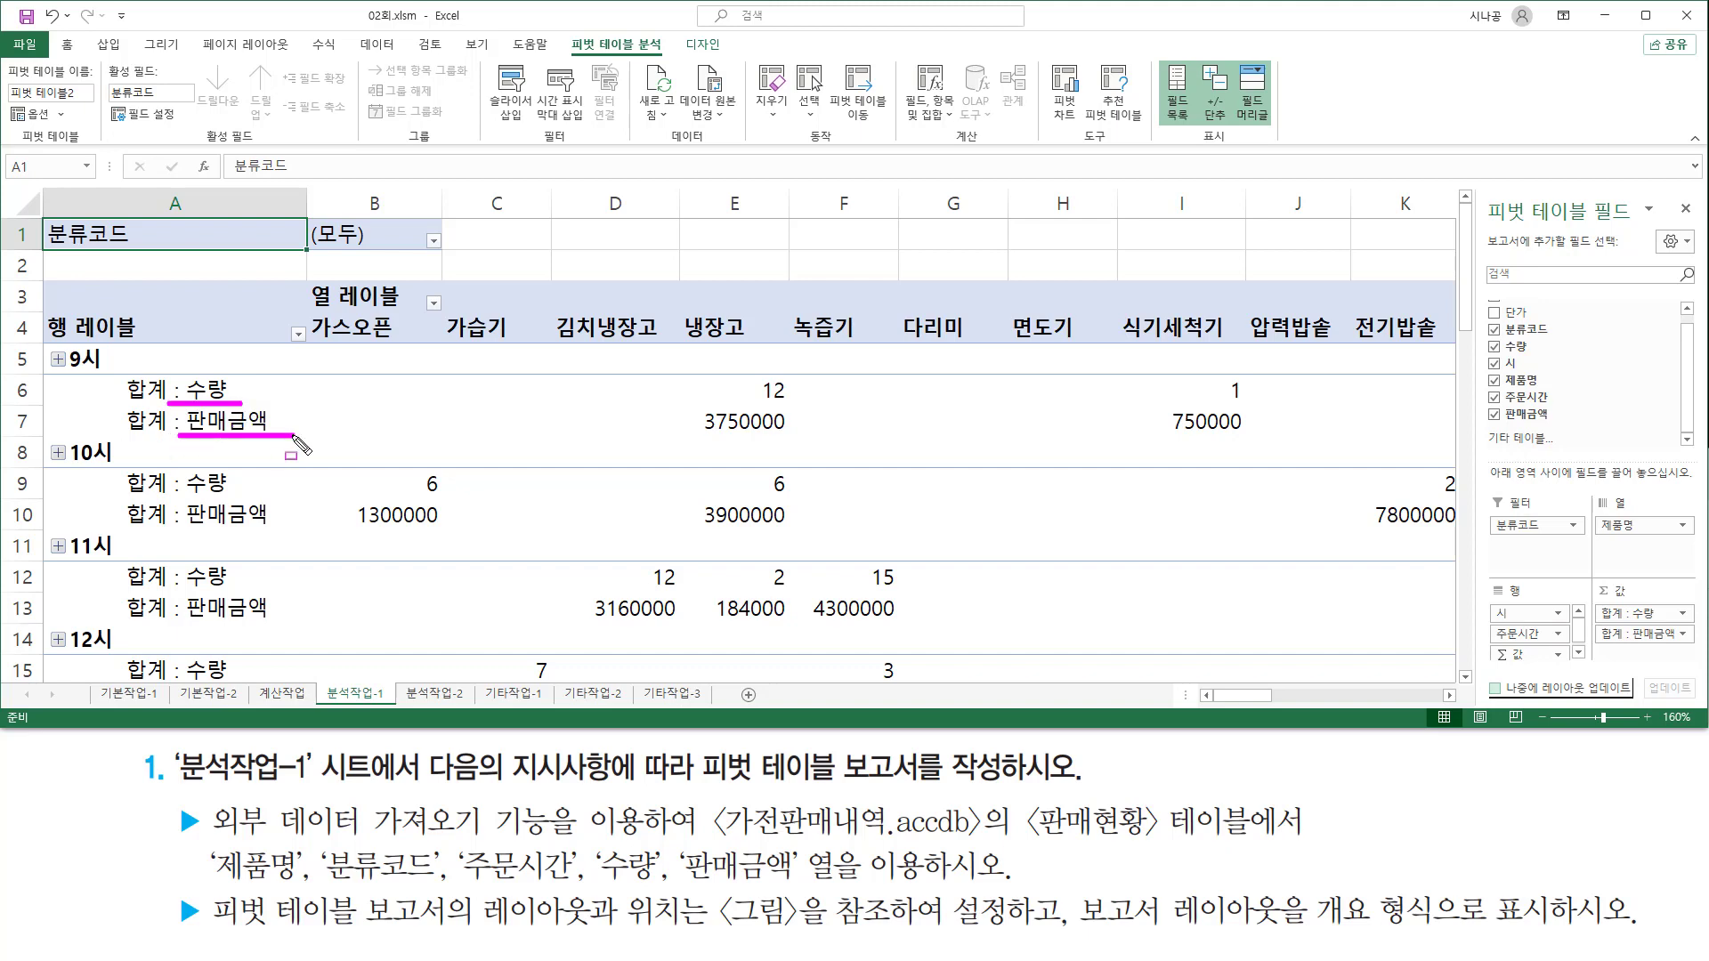
{"action": "left_click_drag", "start_coordinate": [640, 381], "coordinate": [1287, 400]}
{"action": "left_click_drag", "start_coordinate": [659, 411], "coordinate": [762, 432]}
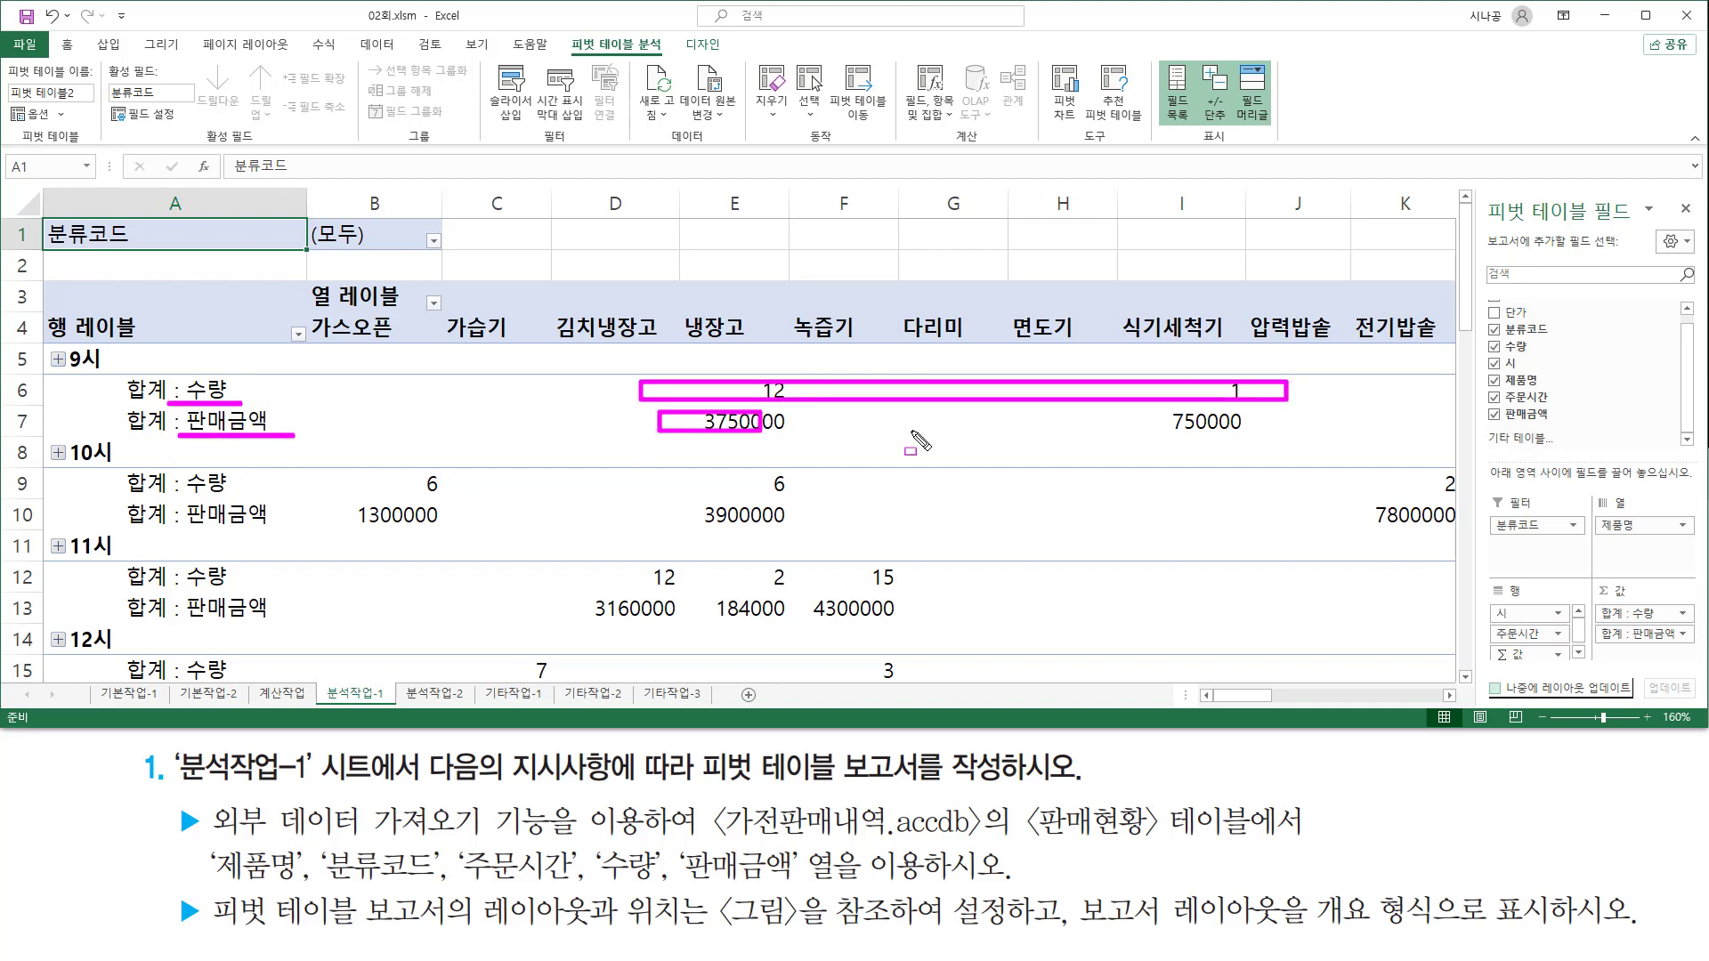
{"action": "left_click_drag", "start_coordinate": [911, 433], "coordinate": [1281, 436]}
{"action": "key", "text": "Escape"}
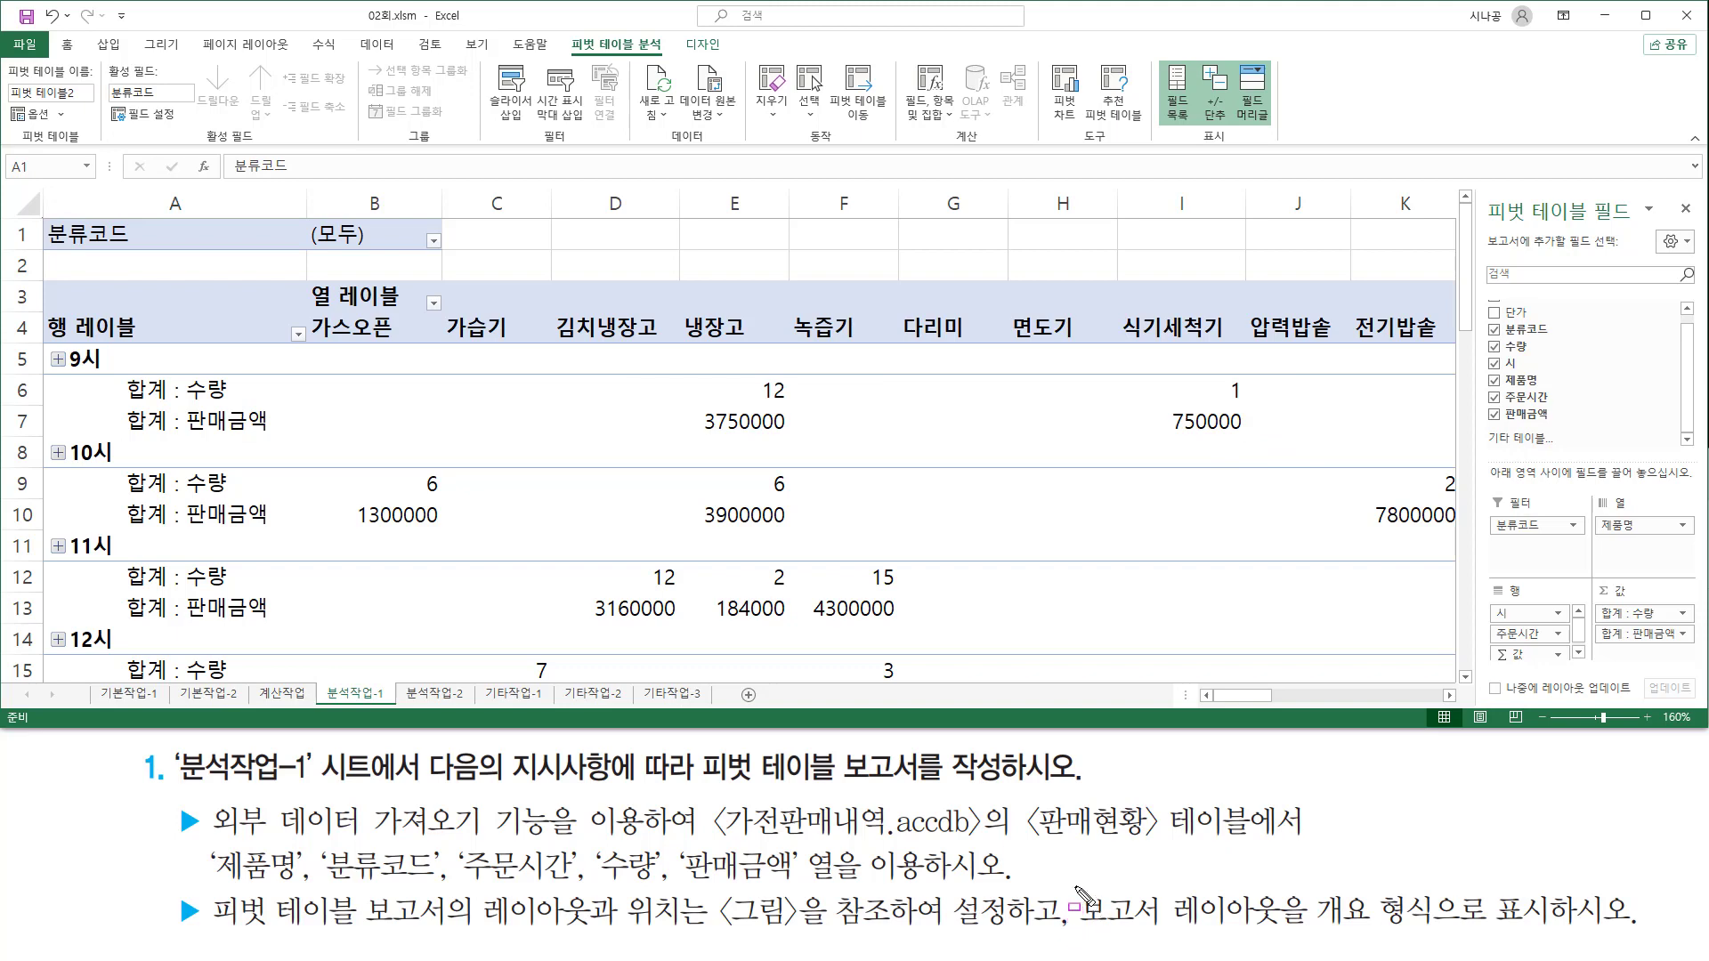
Step: Set the PivotTable's report layout to outline form (개요 형식으로 표시)
{"action": "mouse_move", "coordinate": [1075, 885]}
{"action": "left_mouse_down"}
{"action": "mouse_move", "coordinate": [1291, 957]}
{"action": "mouse_move", "coordinate": [1589, 932]}
{"action": "left_mouse_up"}
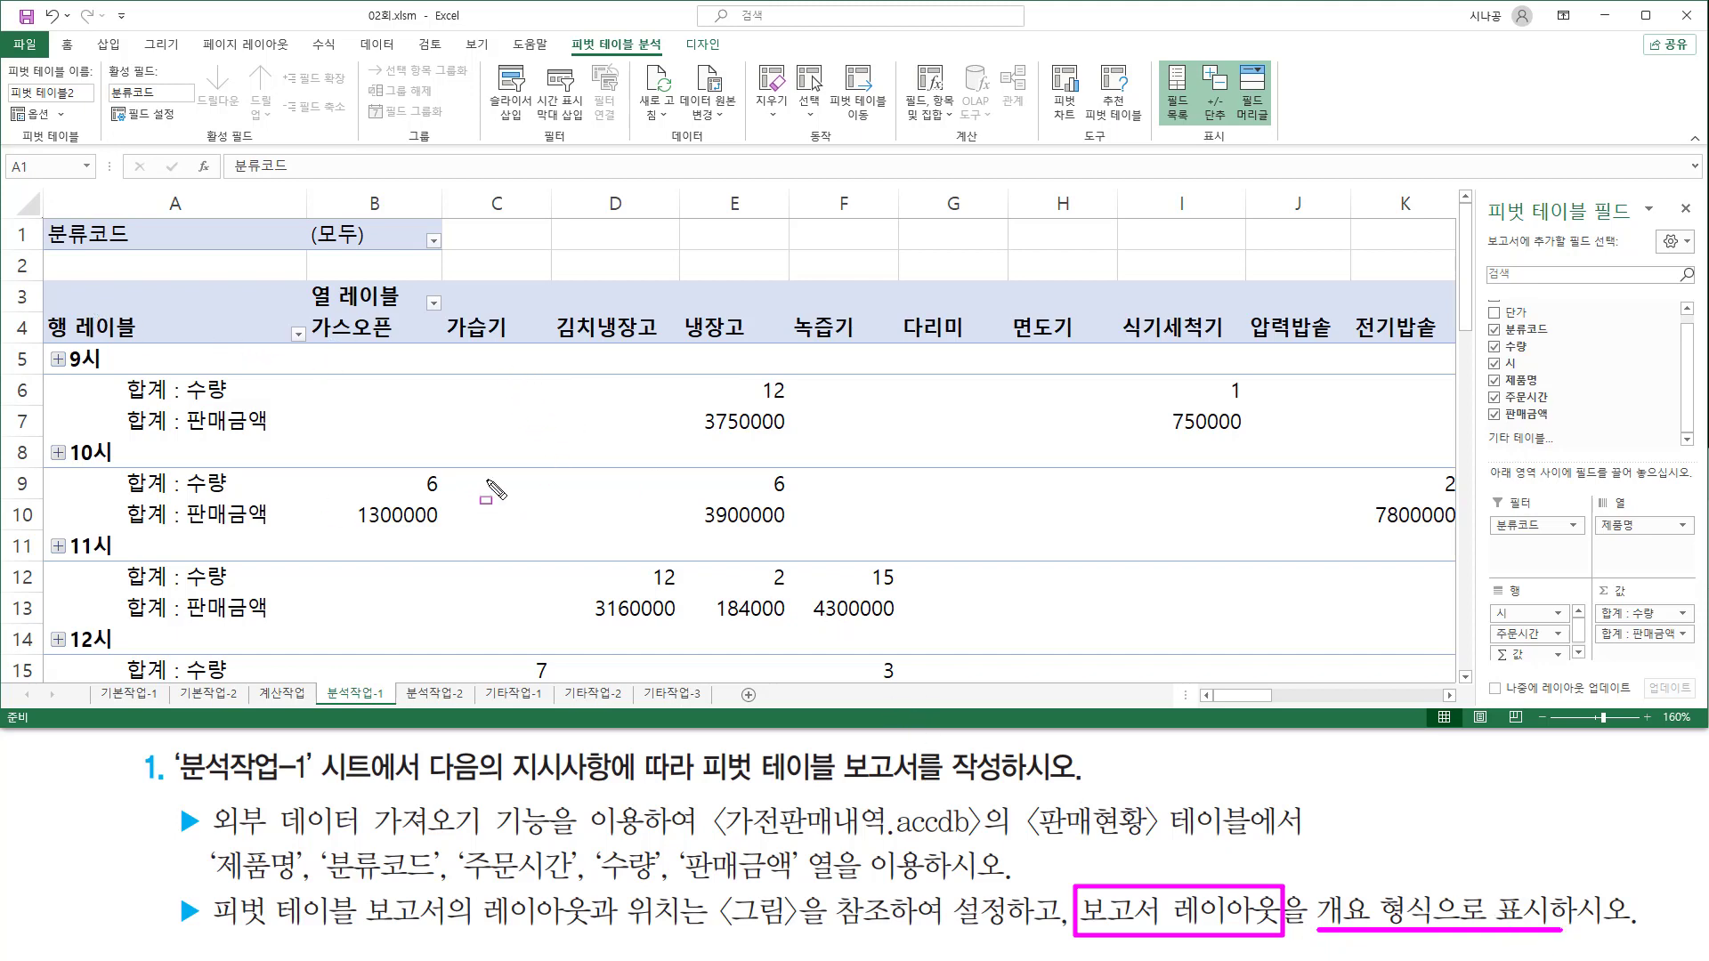
{"action": "left_click_drag", "start_coordinate": [675, 27], "coordinate": [733, 60]}
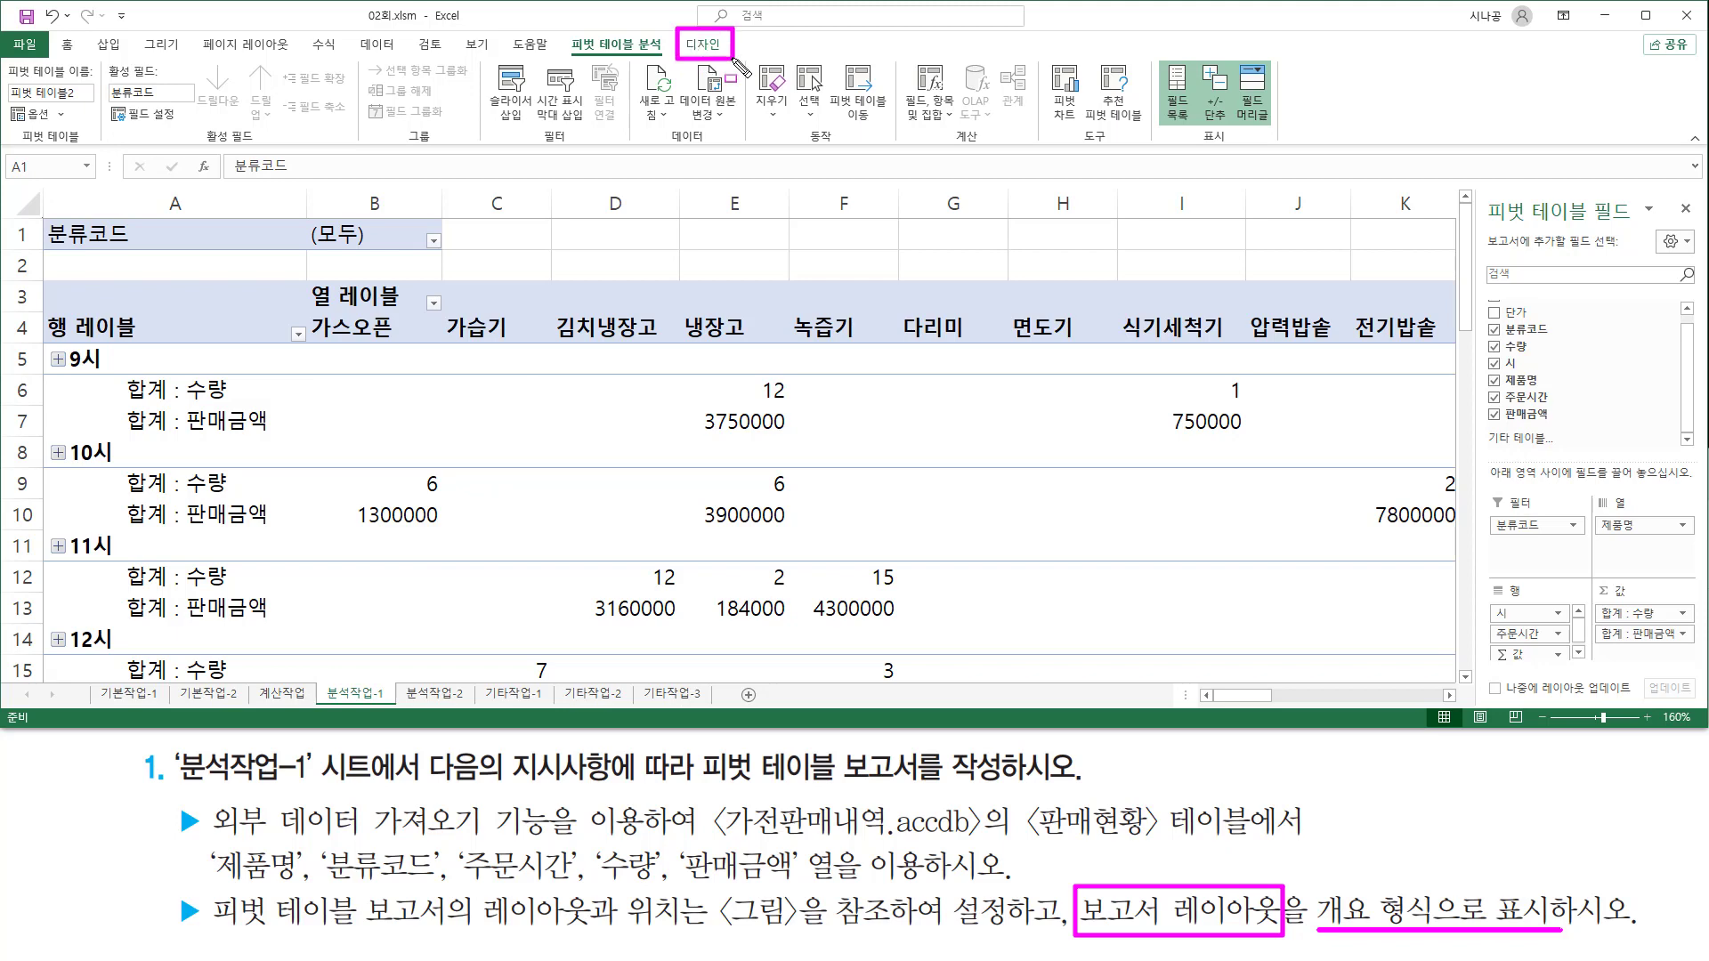
{"action": "key", "text": "Escape"}
{"action": "left_click", "coordinate": [703, 44]}
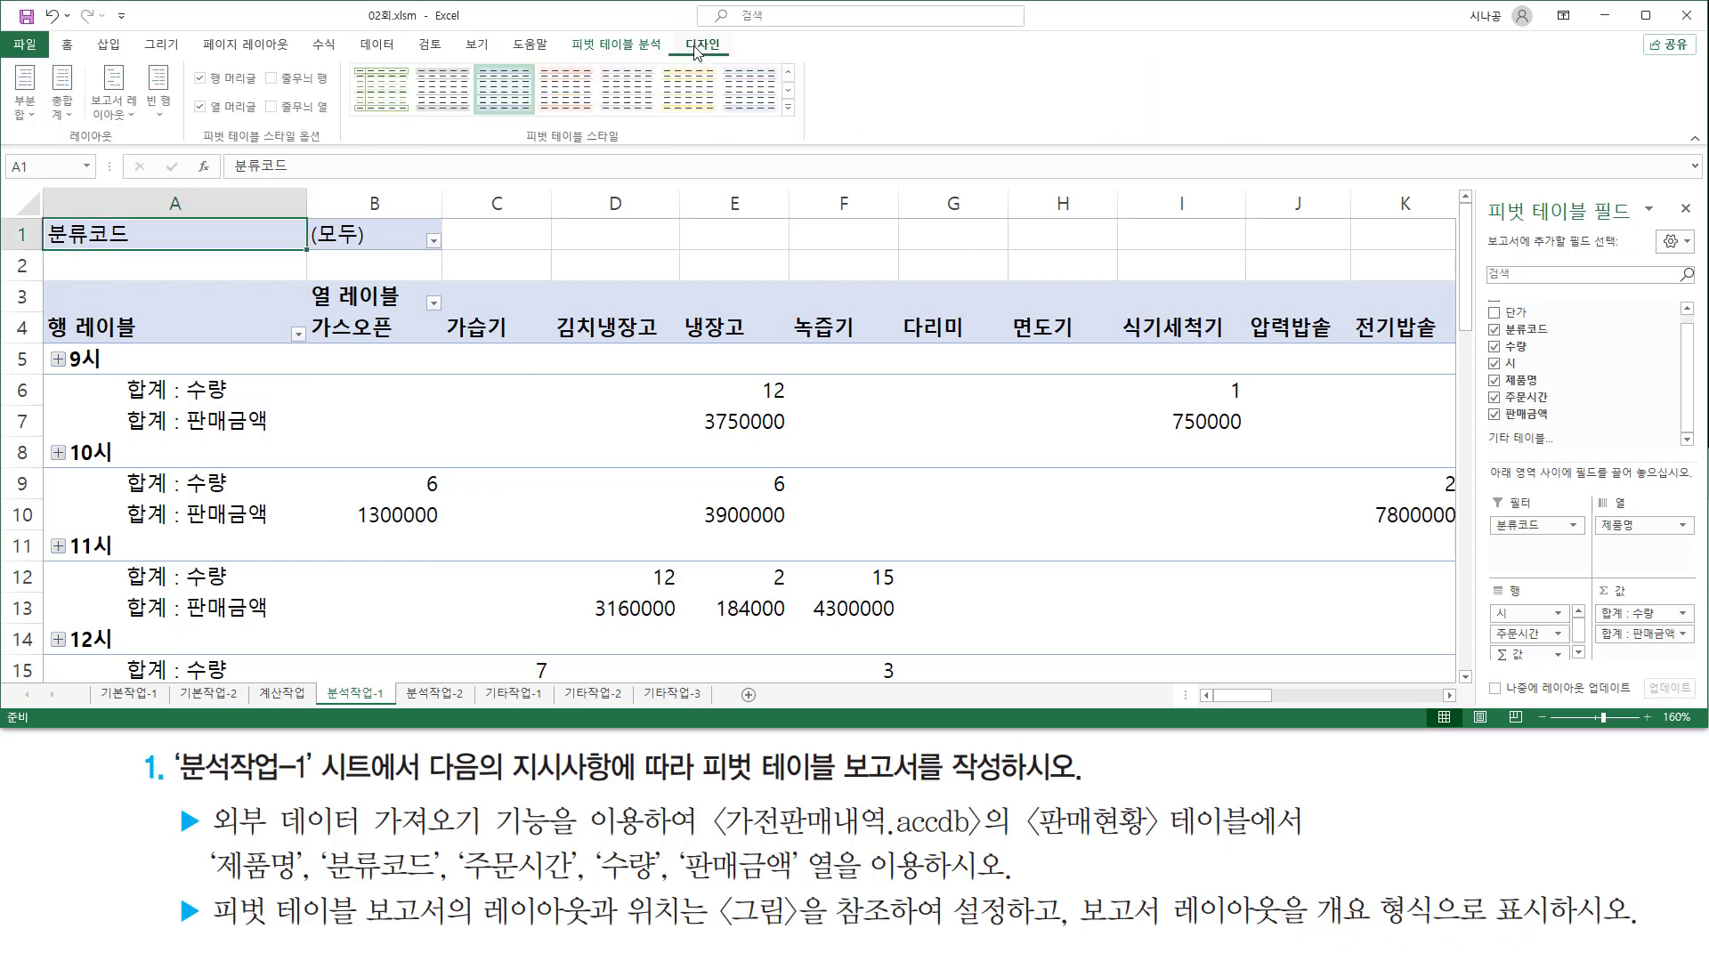
{"action": "left_click_drag", "start_coordinate": [53, 149], "coordinate": [156, 149]}
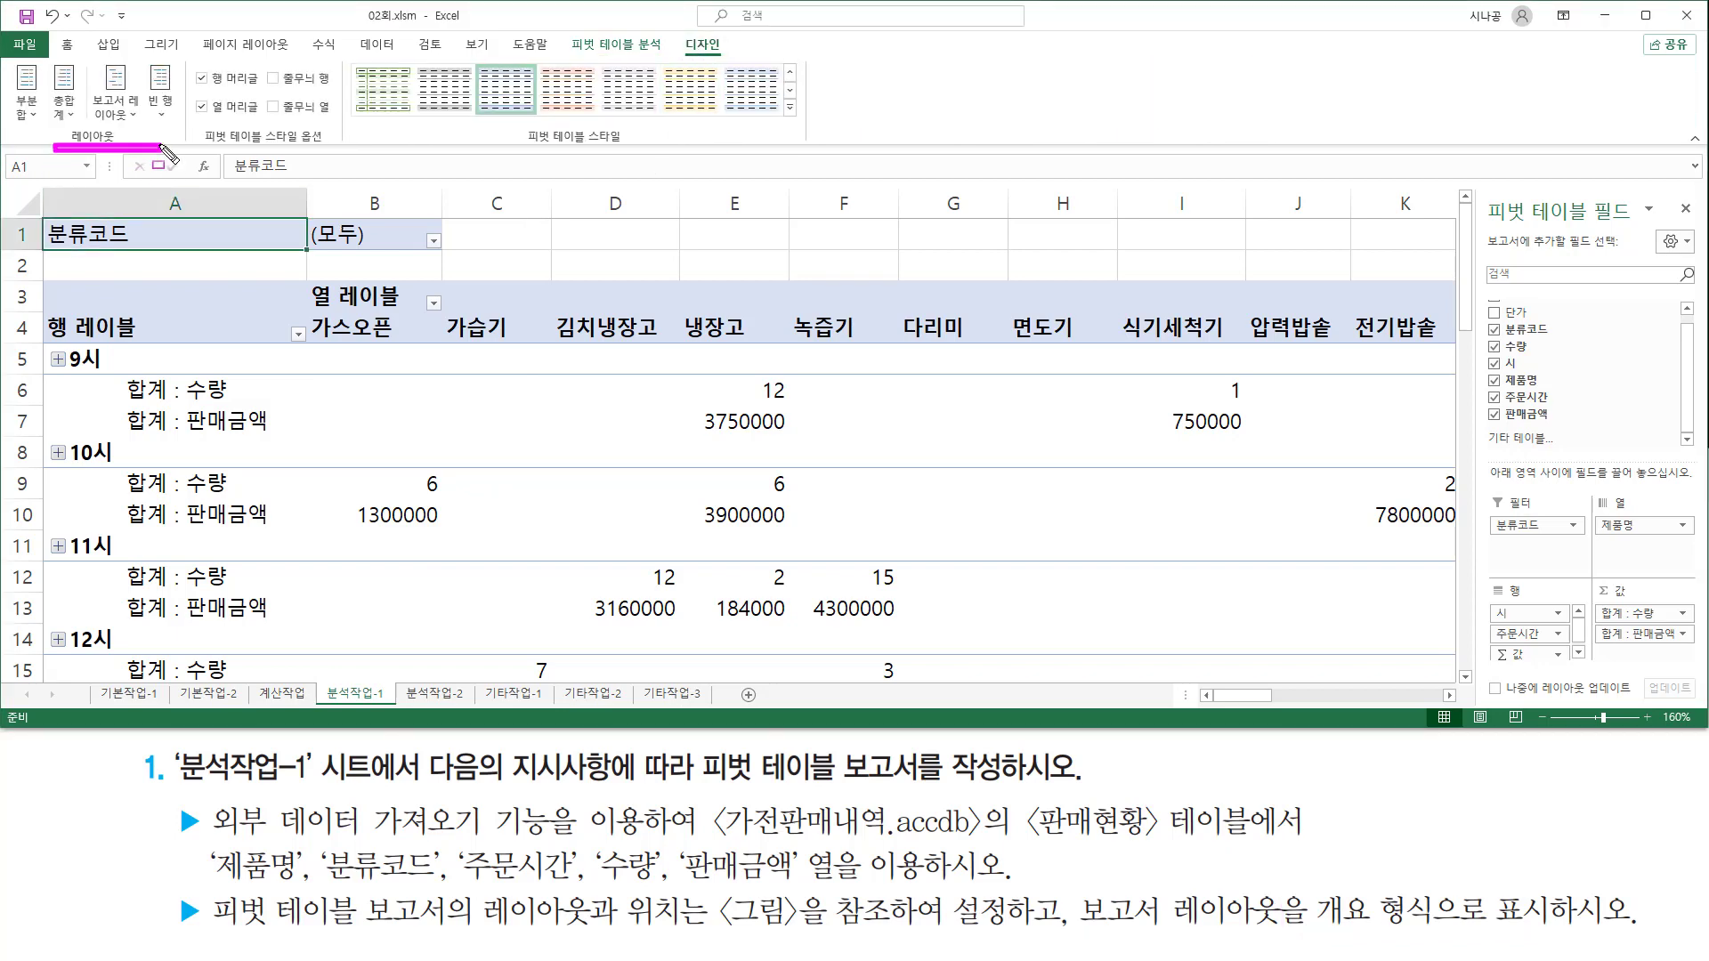
{"action": "left_click_drag", "start_coordinate": [86, 62], "coordinate": [143, 130]}
{"action": "key", "text": "Escape"}
{"action": "left_click", "coordinate": [116, 107]}
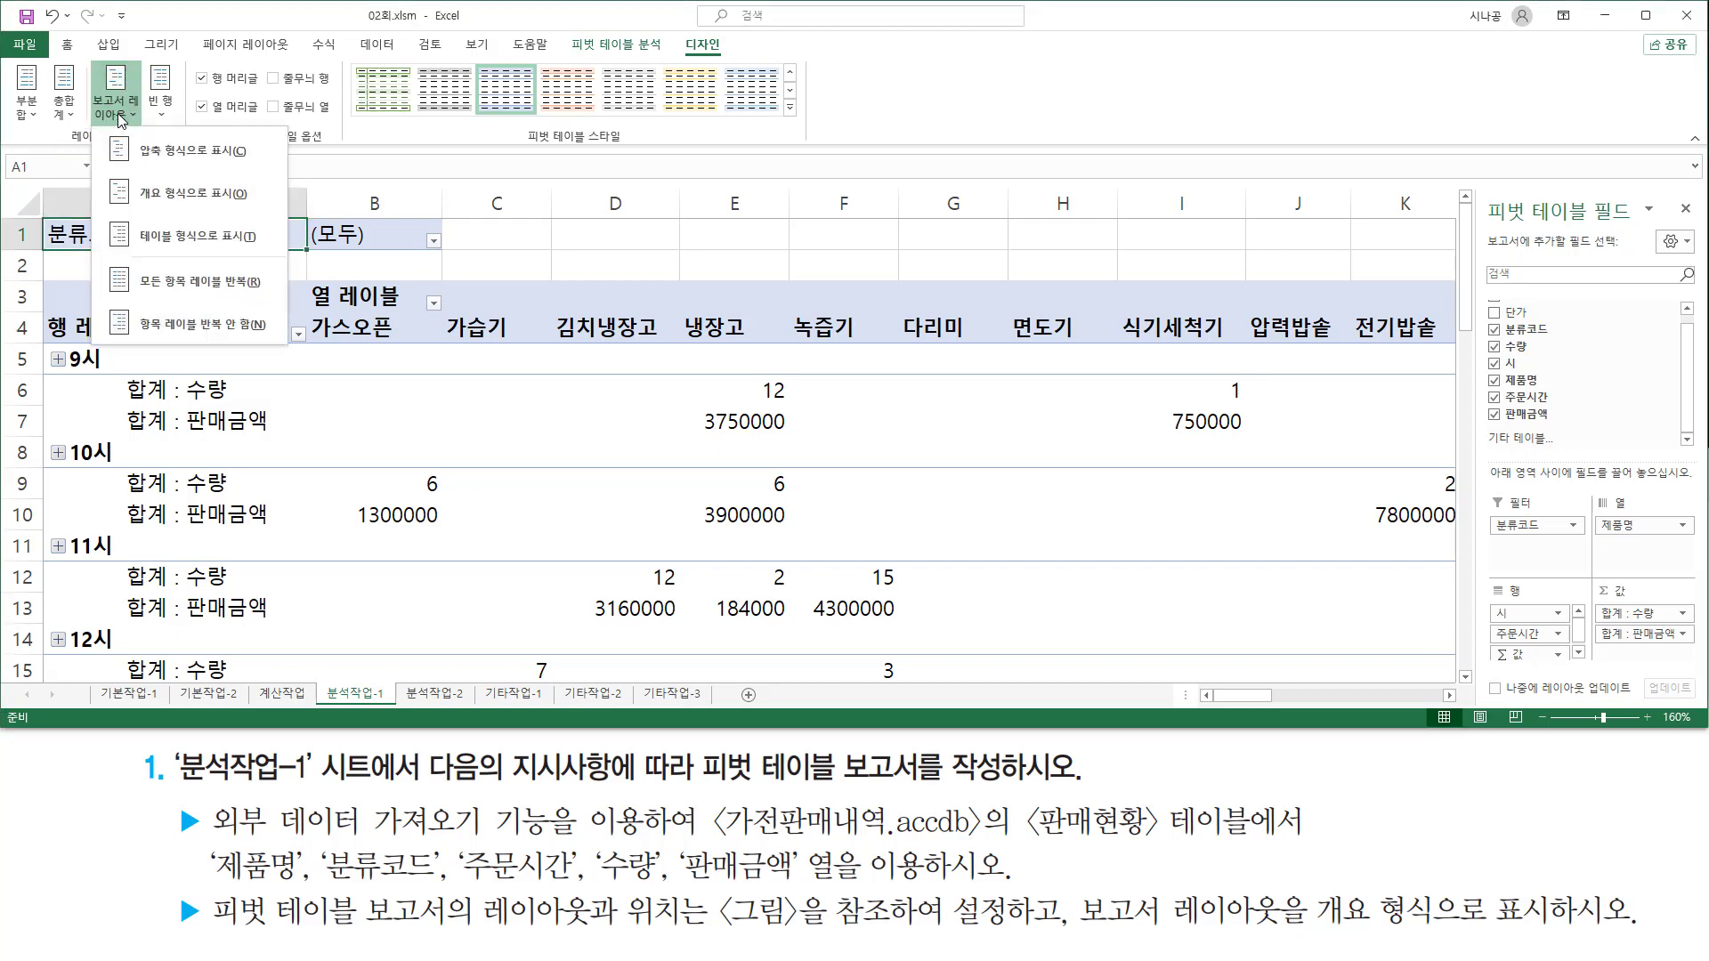
{"action": "left_click", "coordinate": [186, 195]}
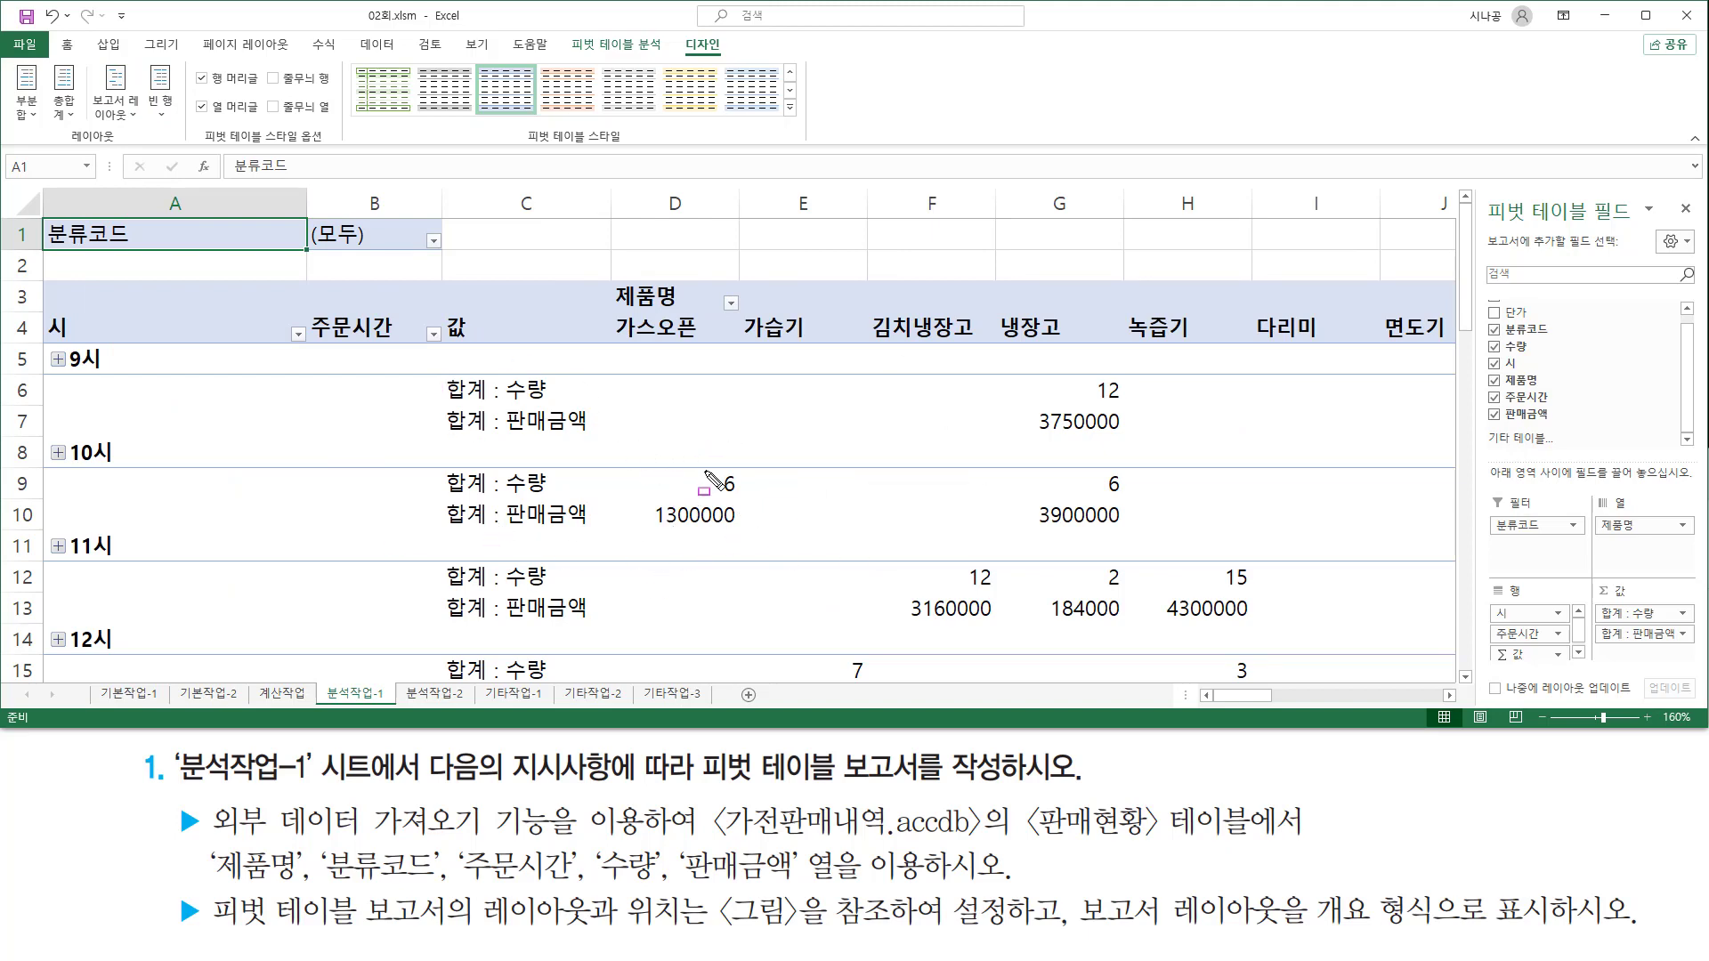
{"action": "mouse_move", "coordinate": [506, 398]}
{"action": "left_mouse_down"}
{"action": "mouse_move", "coordinate": [559, 398]}
{"action": "mouse_move", "coordinate": [591, 437]}
{"action": "left_mouse_up"}
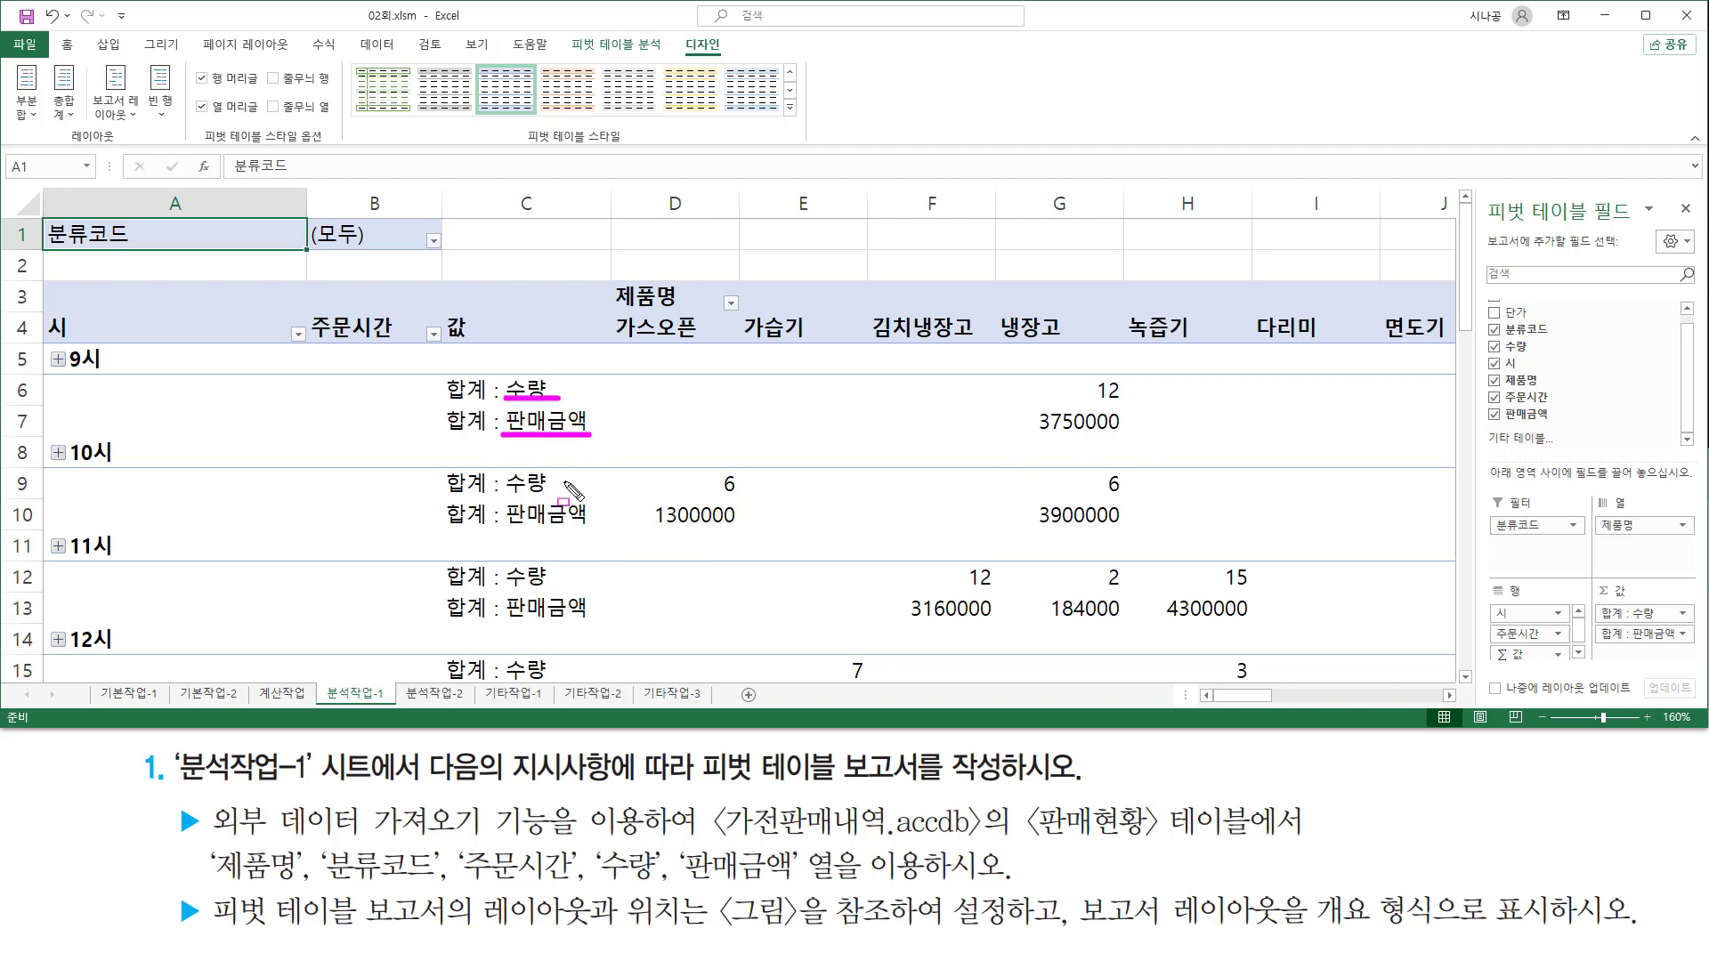
{"action": "left_click_drag", "start_coordinate": [440, 372], "coordinate": [500, 438]}
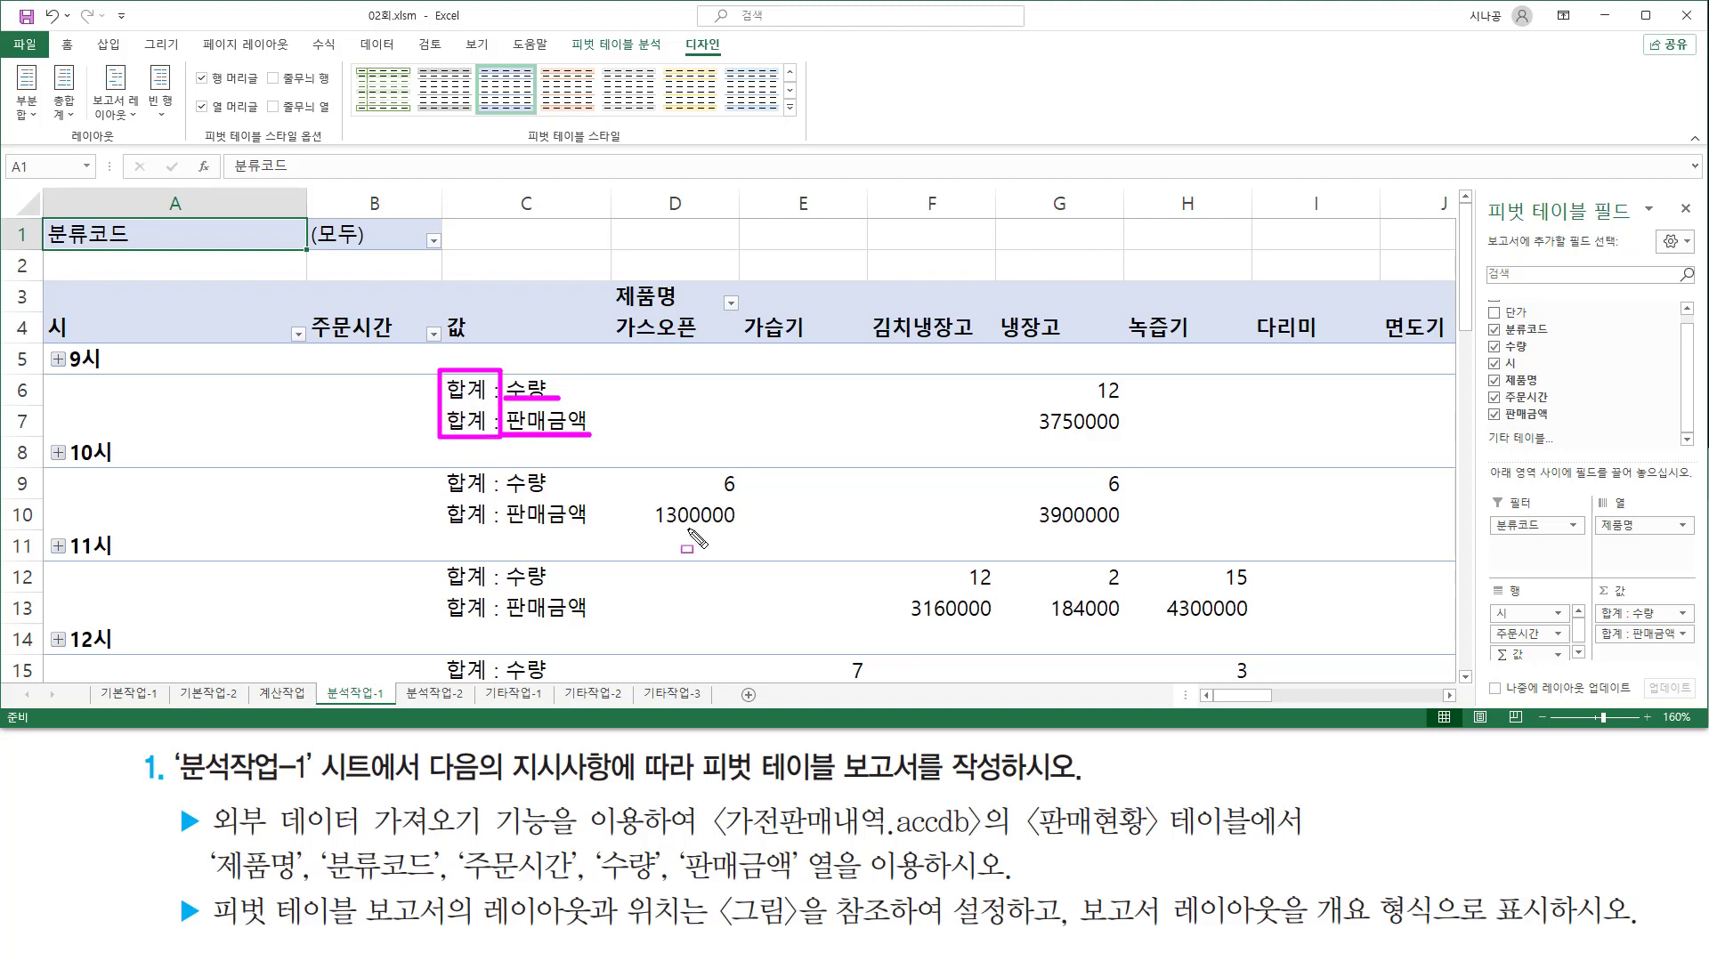
{"action": "left_click_drag", "start_coordinate": [1038, 379], "coordinate": [1125, 402]}
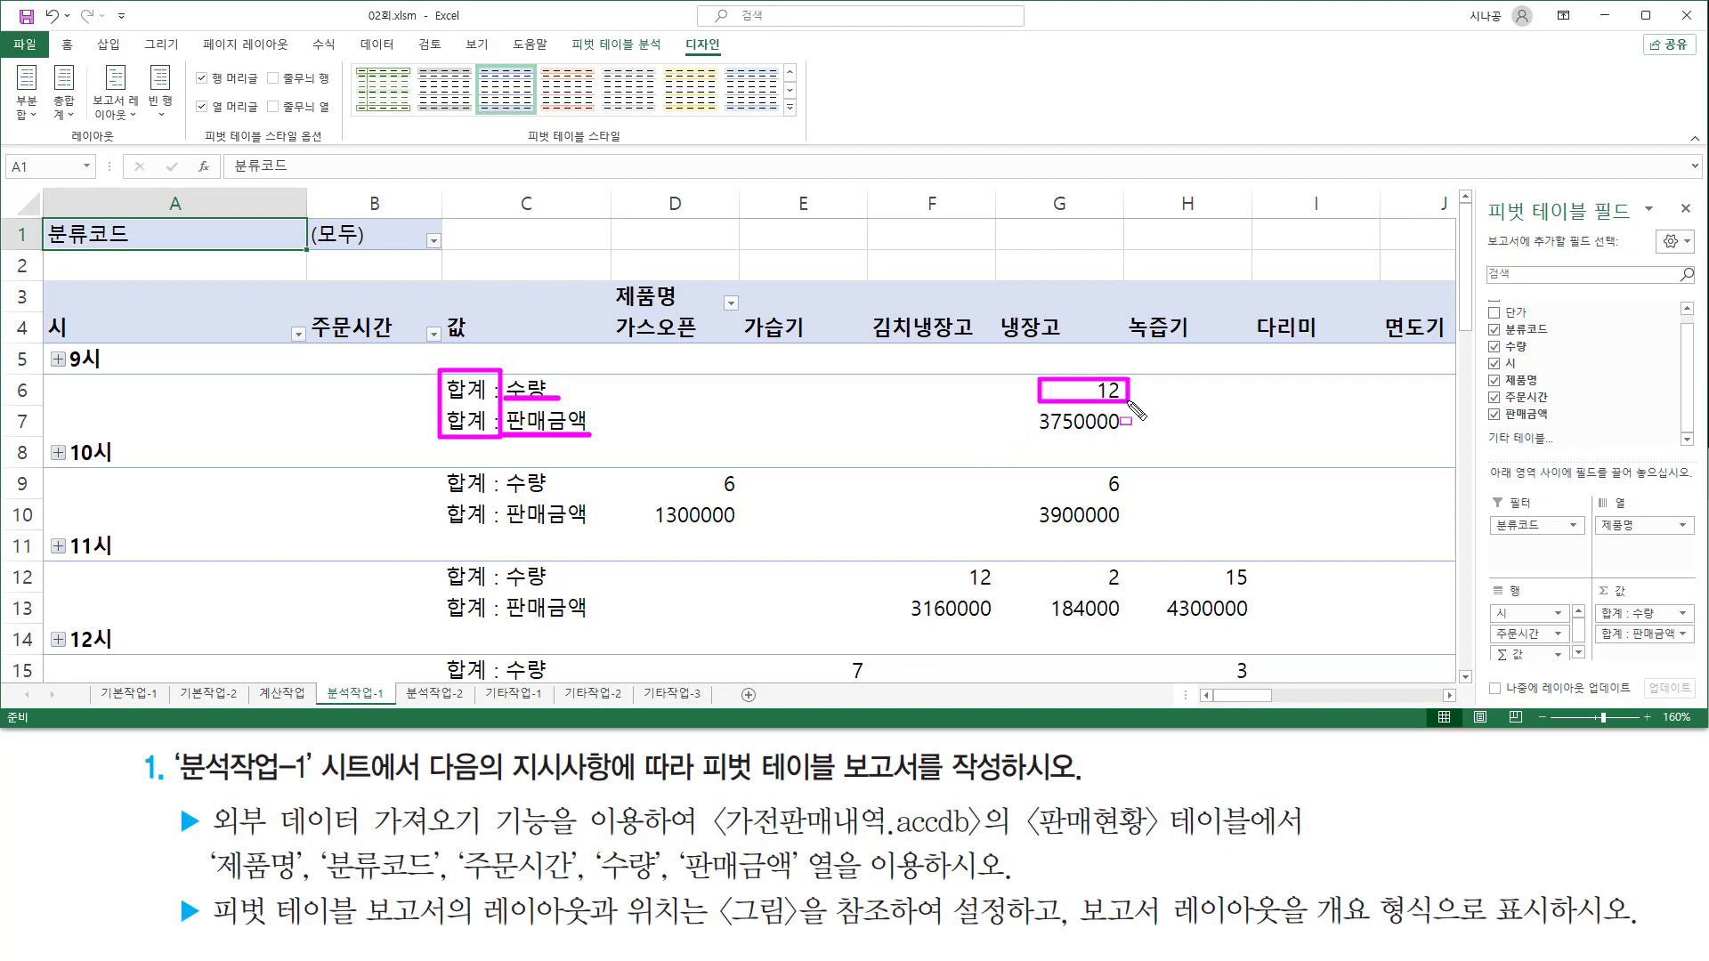
{"action": "left_click_drag", "start_coordinate": [1083, 471], "coordinate": [1141, 491]}
{"action": "left_click_drag", "start_coordinate": [1082, 557], "coordinate": [1134, 585]}
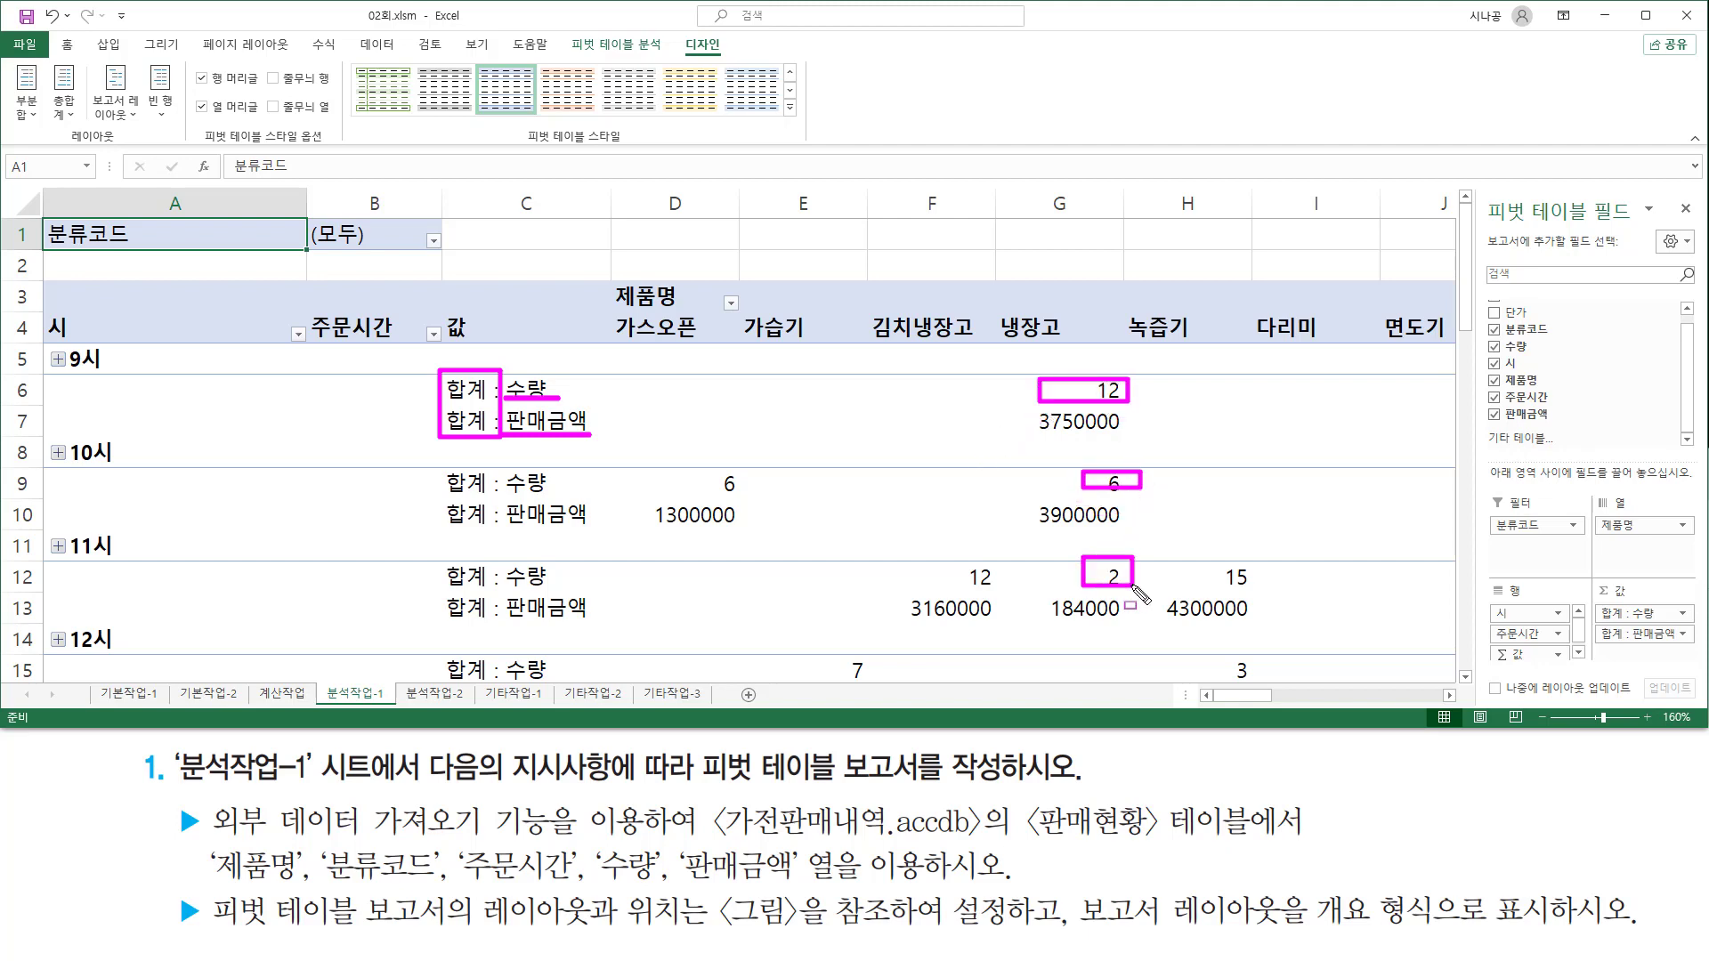
{"action": "left_click_drag", "start_coordinate": [945, 560], "coordinate": [1018, 591]}
{"action": "left_click_drag", "start_coordinate": [1195, 557], "coordinate": [1269, 590]}
{"action": "left_click_drag", "start_coordinate": [672, 472], "coordinate": [765, 504]}
{"action": "key", "text": "Escape"}
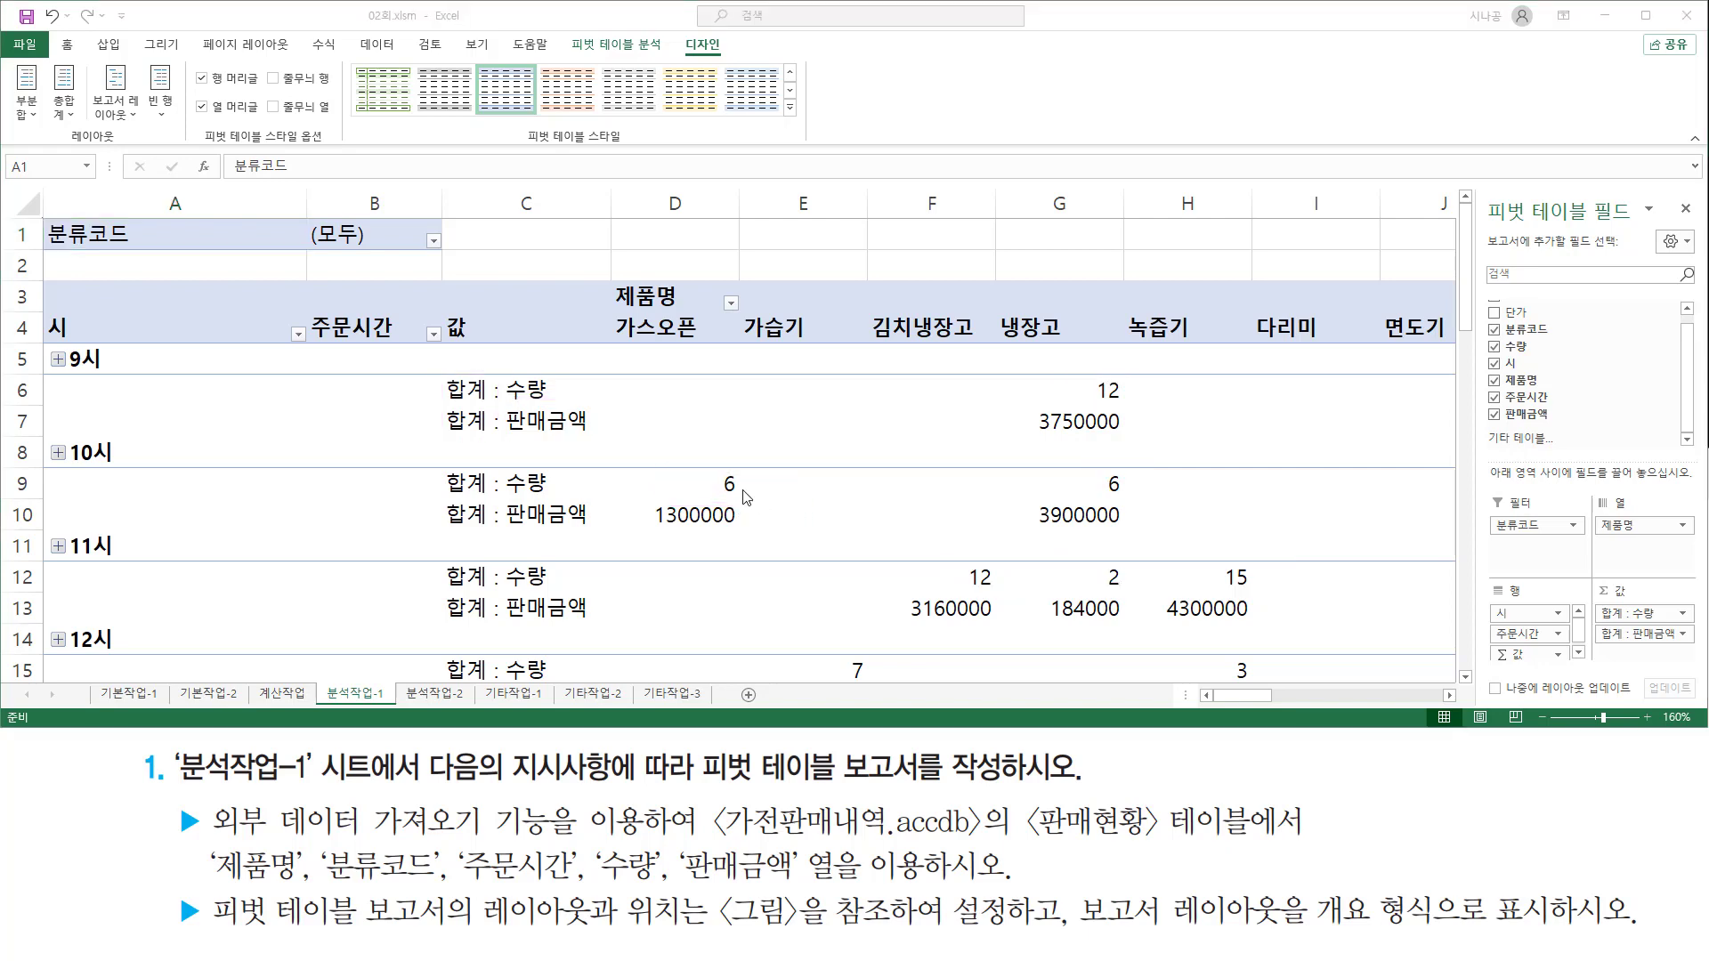
Step: Change the summary function of the 수량 value field from sum to average (평균)
{"action": "left_click", "coordinate": [728, 486]}
{"action": "left_click", "coordinate": [975, 574]}
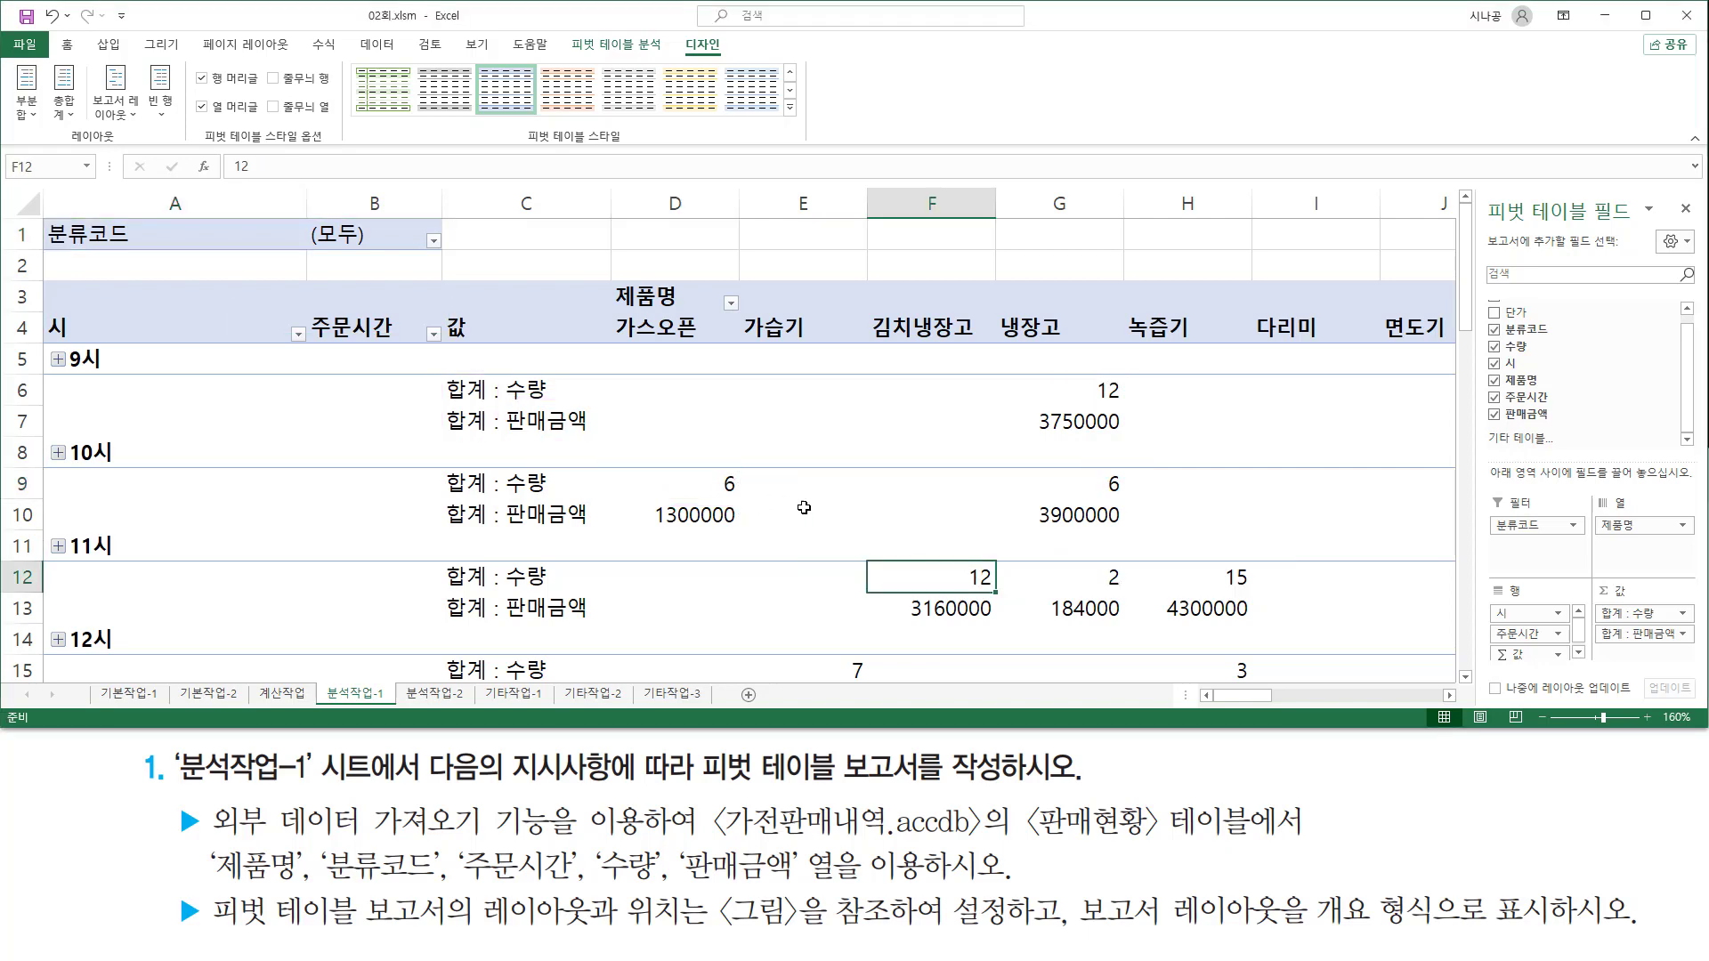
{"action": "left_click", "coordinate": [720, 481]}
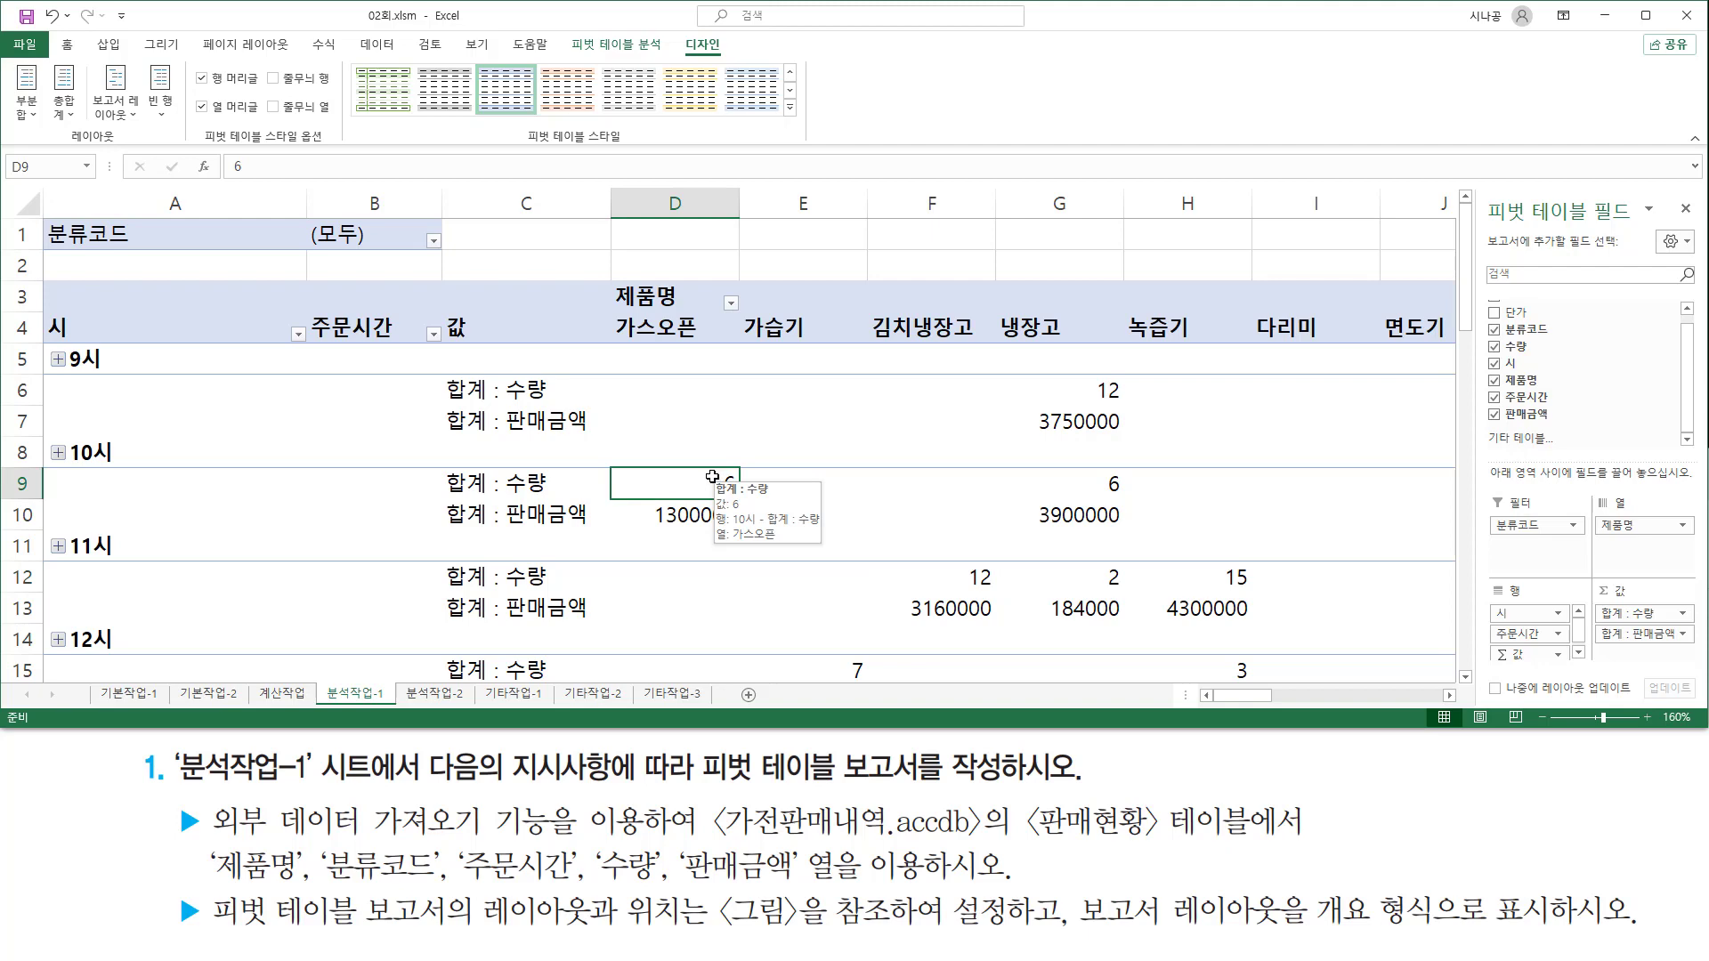
{"action": "right_click", "coordinate": [713, 477]}
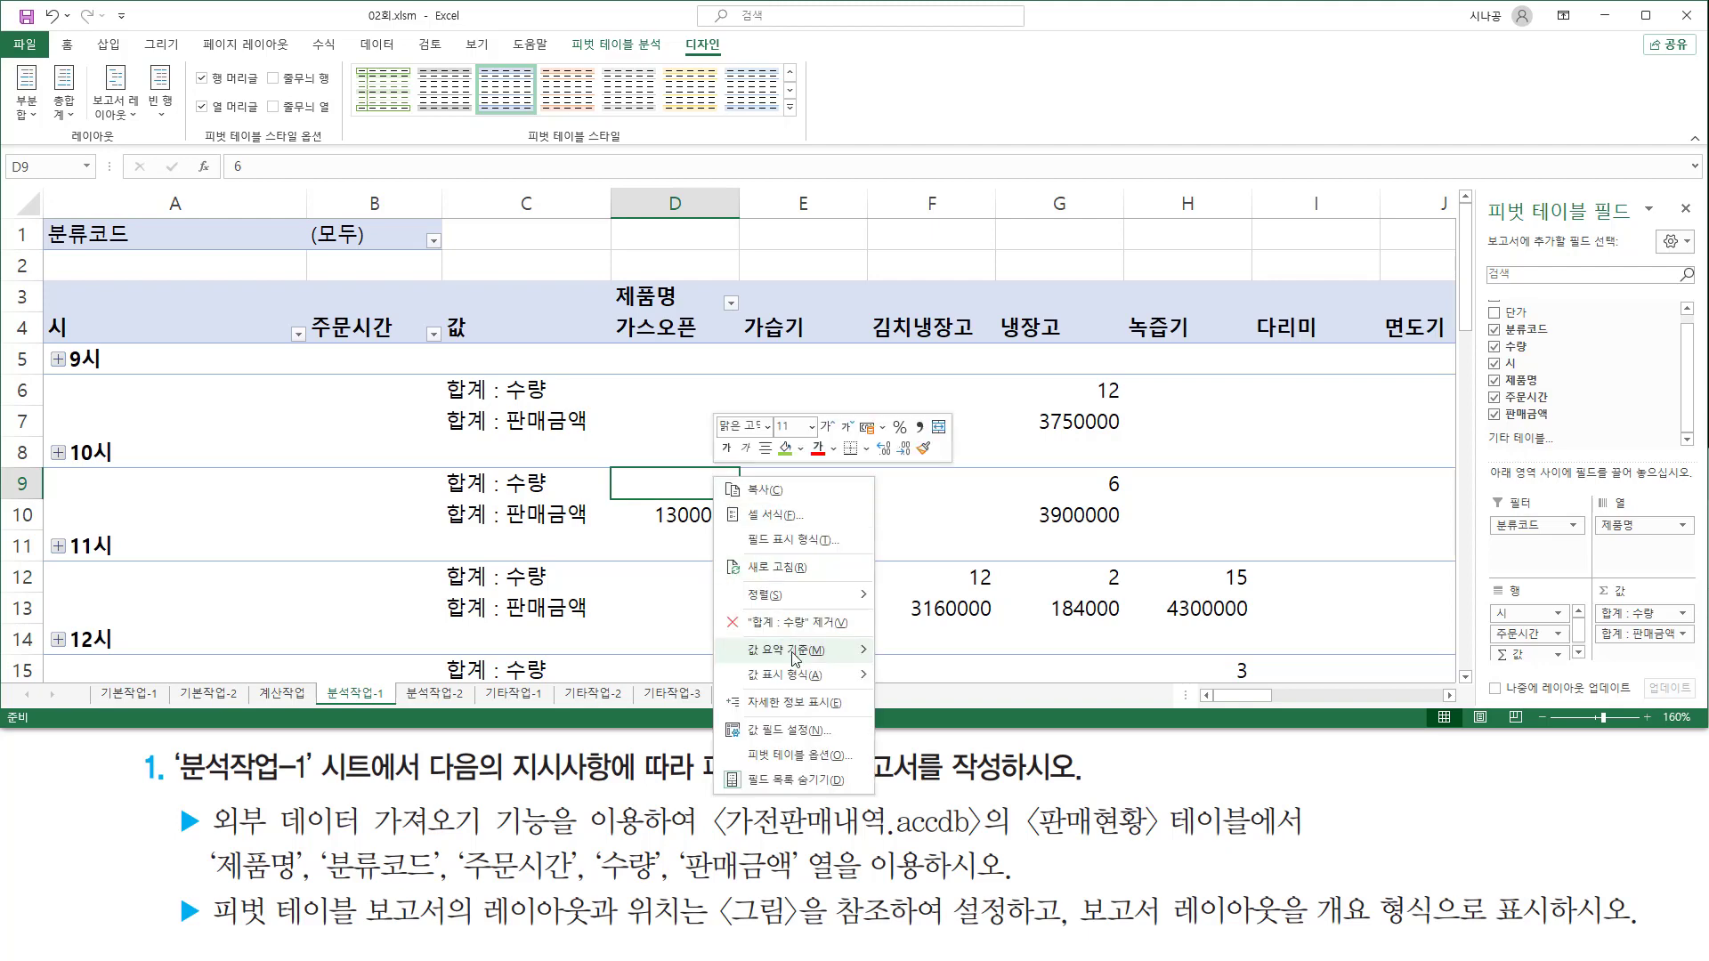
{"action": "mouse_move", "coordinate": [794, 661]}
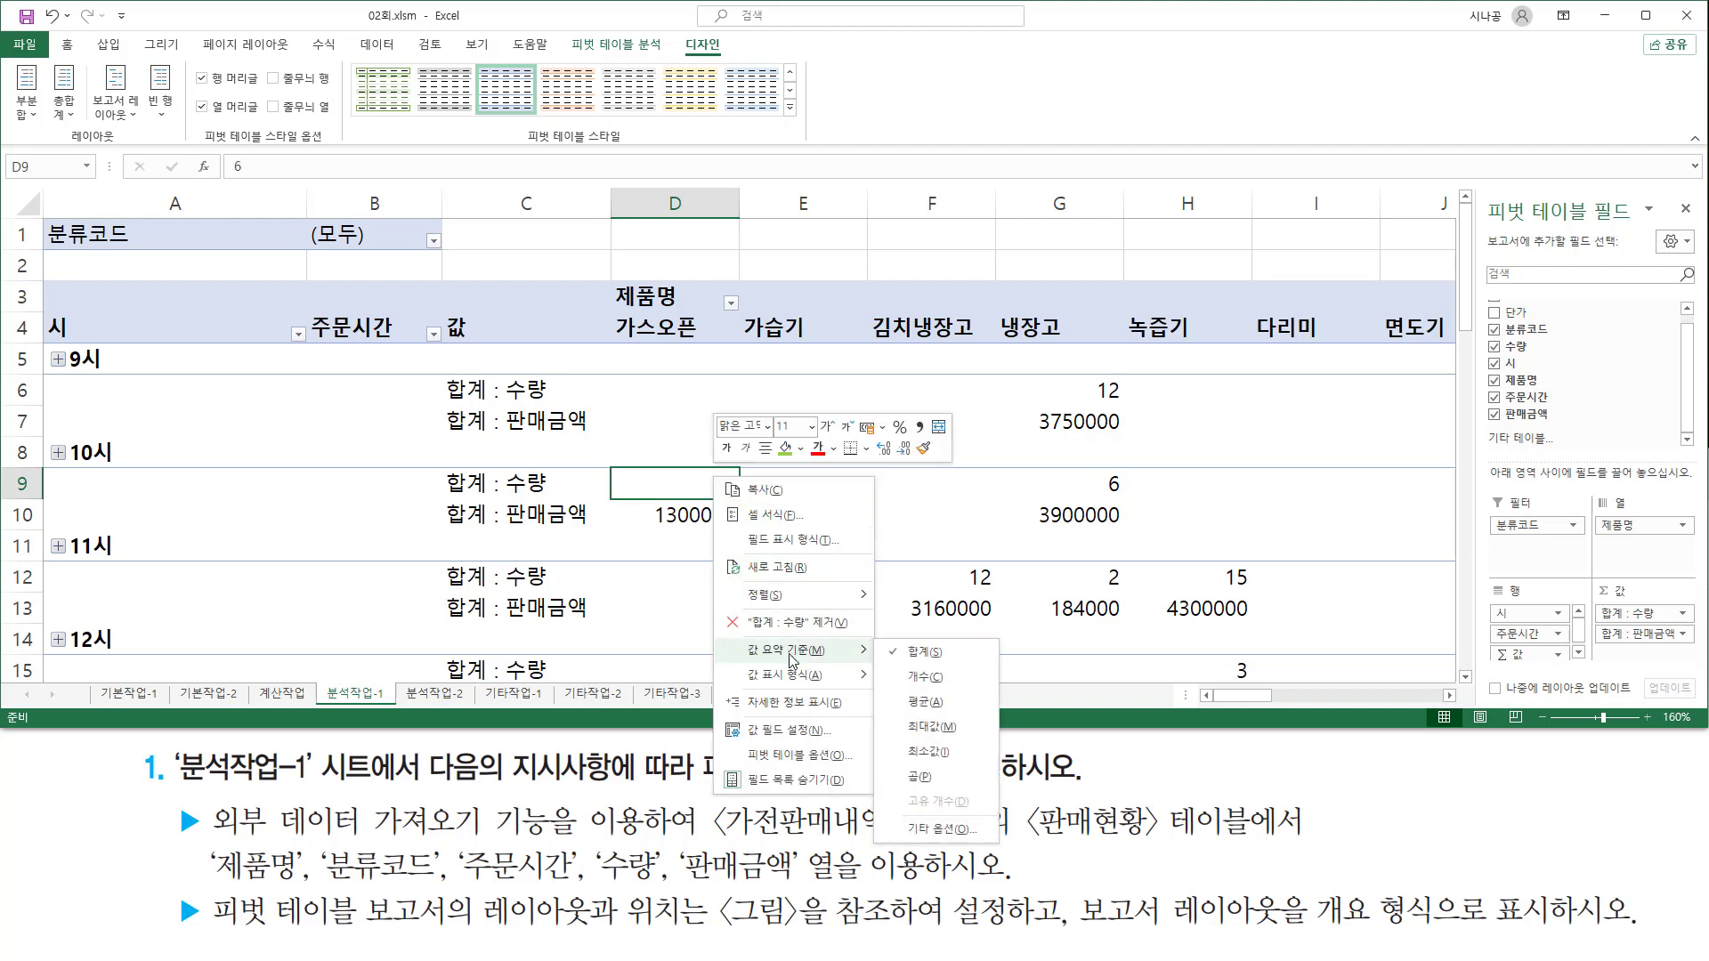
{"action": "left_click", "coordinate": [932, 703]}
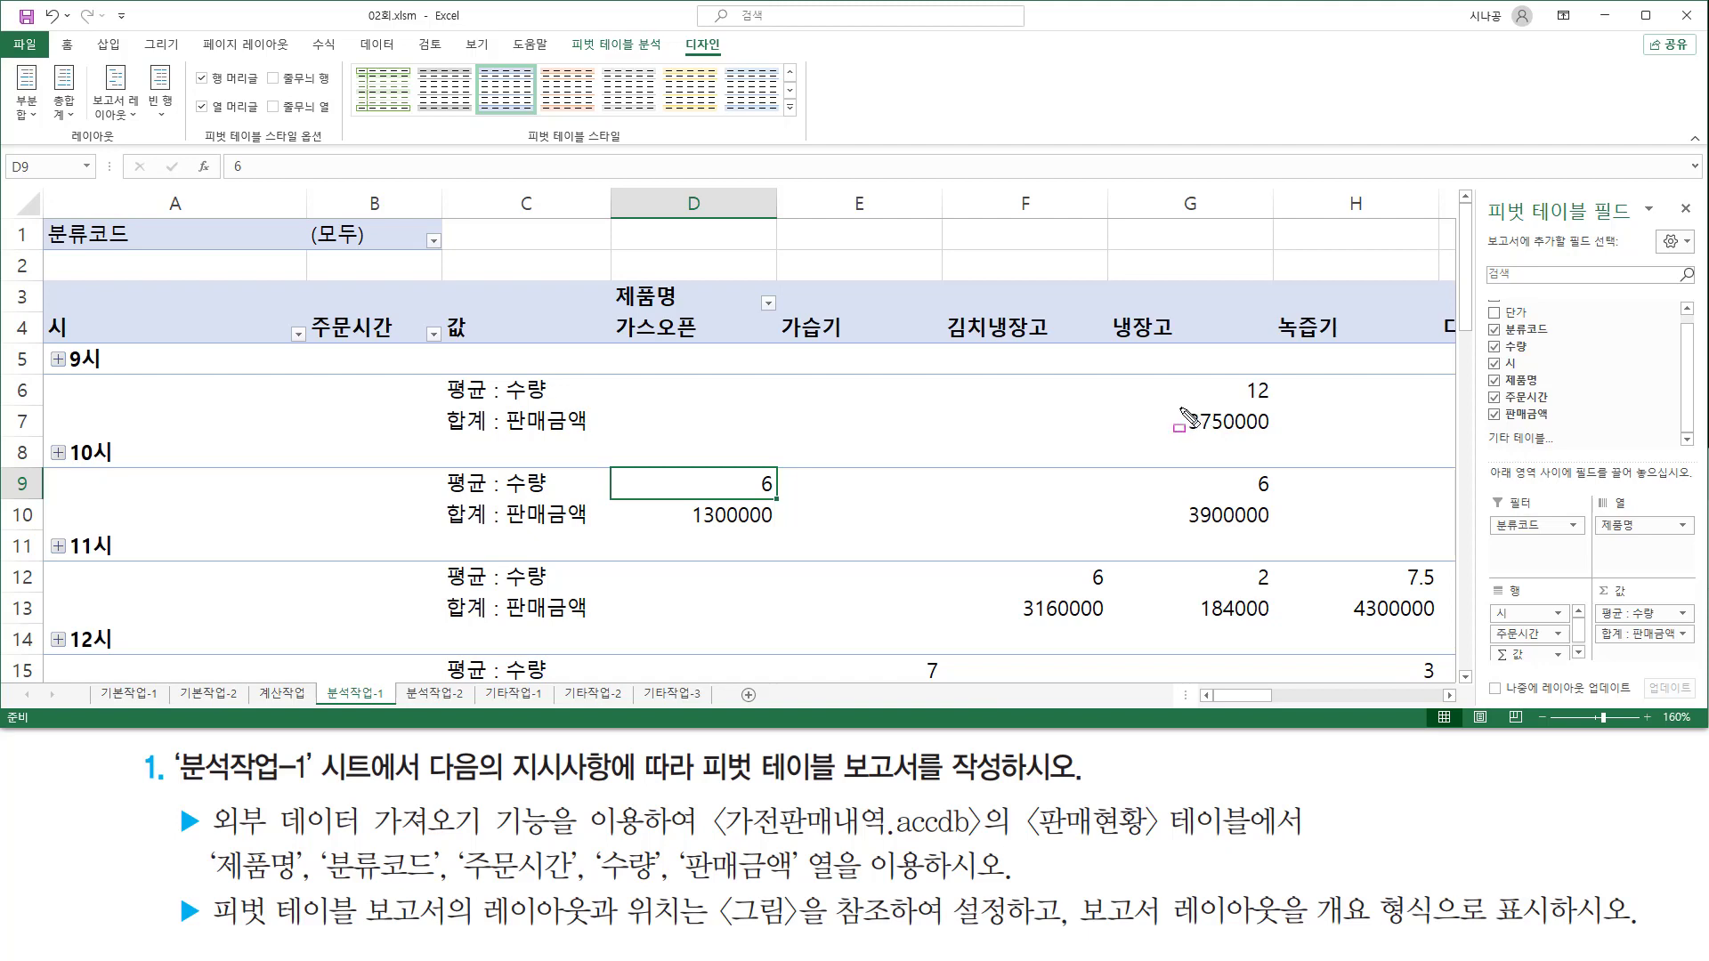
{"action": "left_click_drag", "start_coordinate": [1179, 407], "coordinate": [1278, 438]}
{"action": "left_click_drag", "start_coordinate": [1187, 503], "coordinate": [1271, 525]}
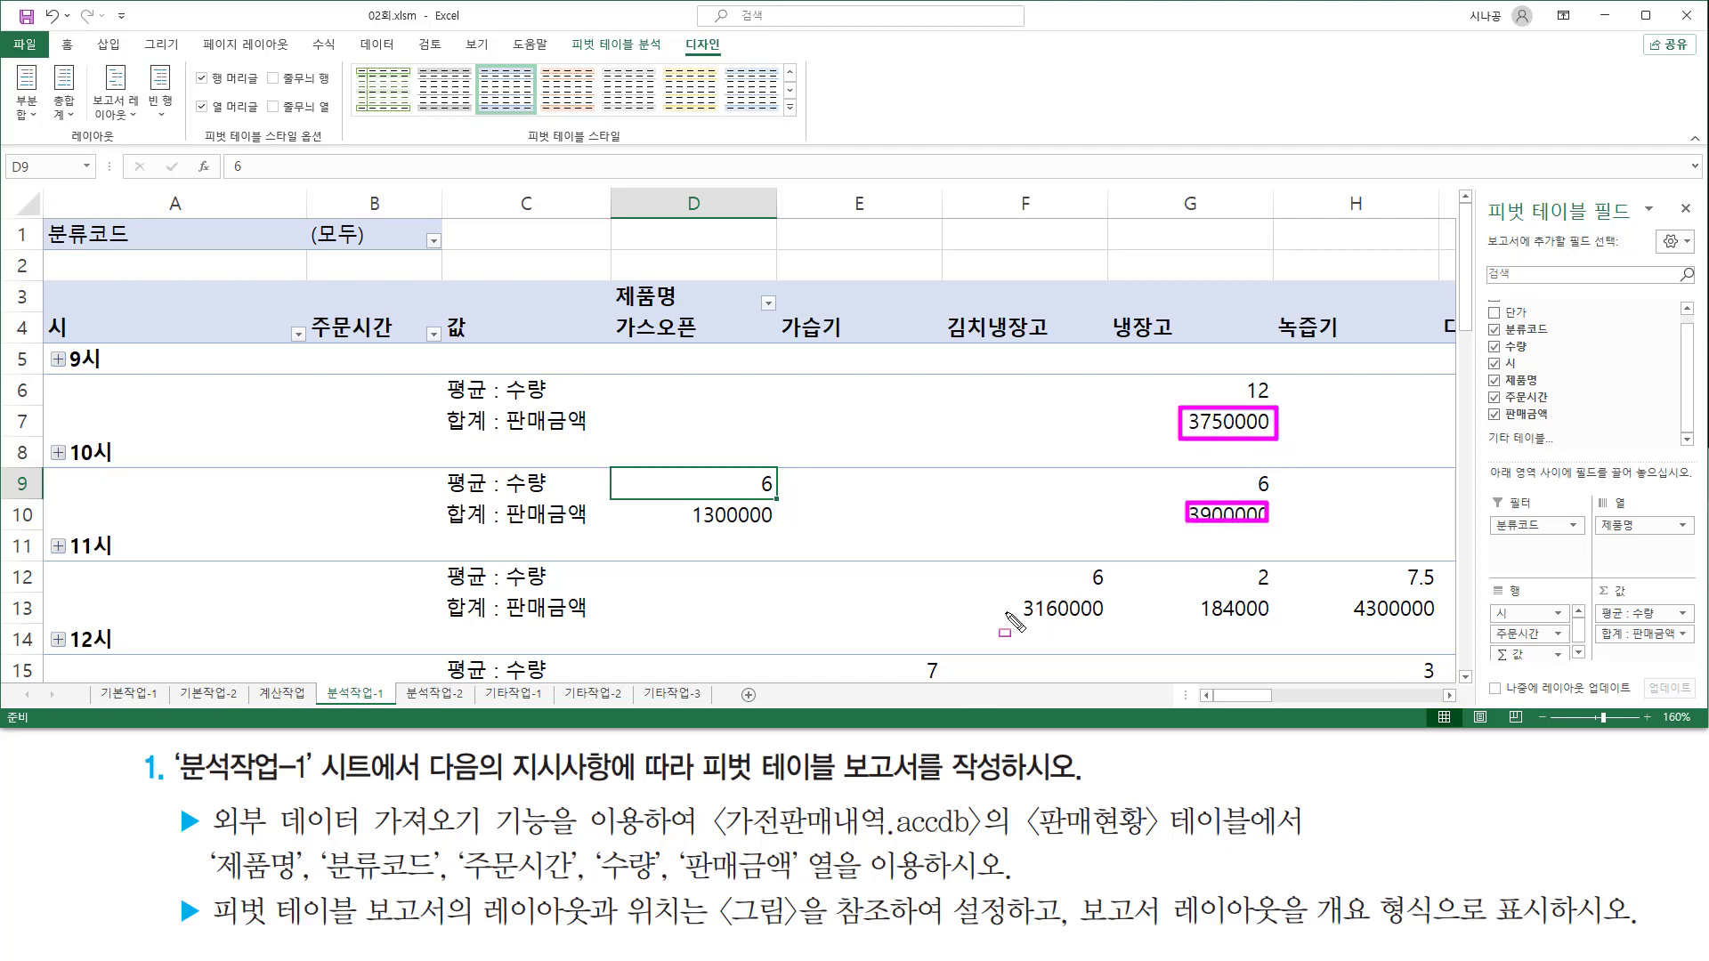
{"action": "left_click_drag", "start_coordinate": [1015, 597], "coordinate": [1426, 625]}
{"action": "mouse_move", "coordinate": [686, 525]}
{"action": "left_mouse_down"}
{"action": "mouse_move", "coordinate": [681, 502]}
{"action": "mouse_move", "coordinate": [771, 539]}
{"action": "left_mouse_up"}
{"action": "key", "text": "Escape"}
Step: Summarize the 판매금액 value field by average (평균)
{"action": "left_click", "coordinate": [1194, 521]}
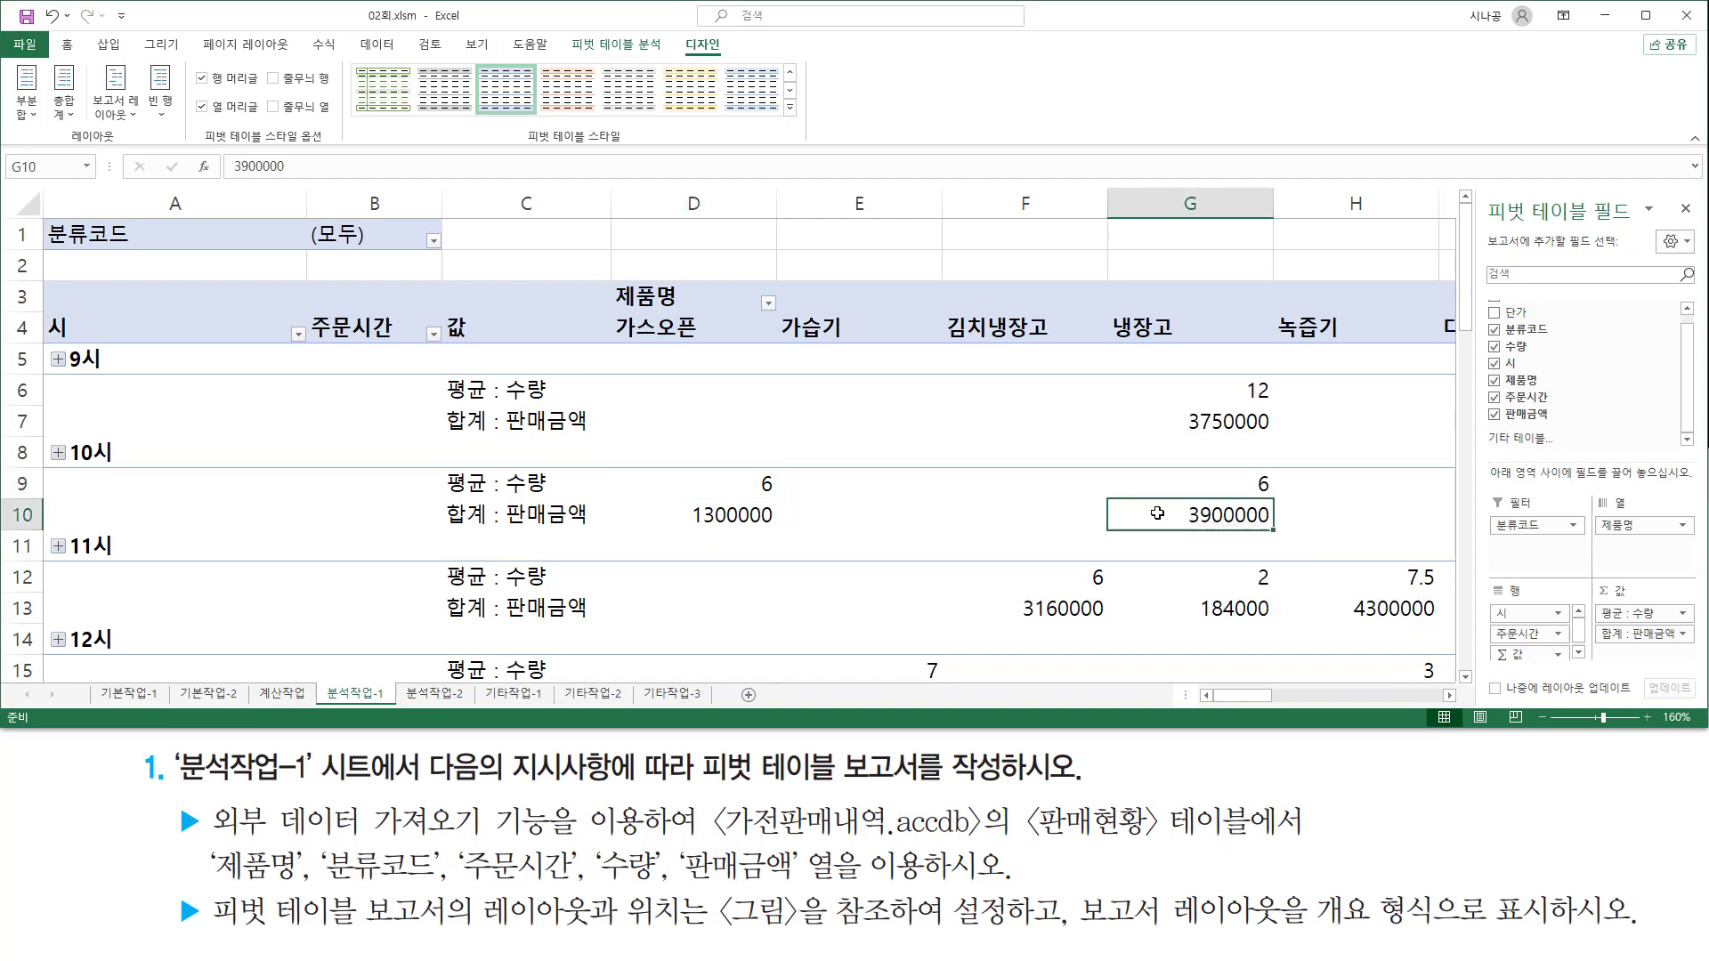
{"action": "right_click", "coordinate": [1158, 513]}
{"action": "mouse_move", "coordinate": [1217, 693]}
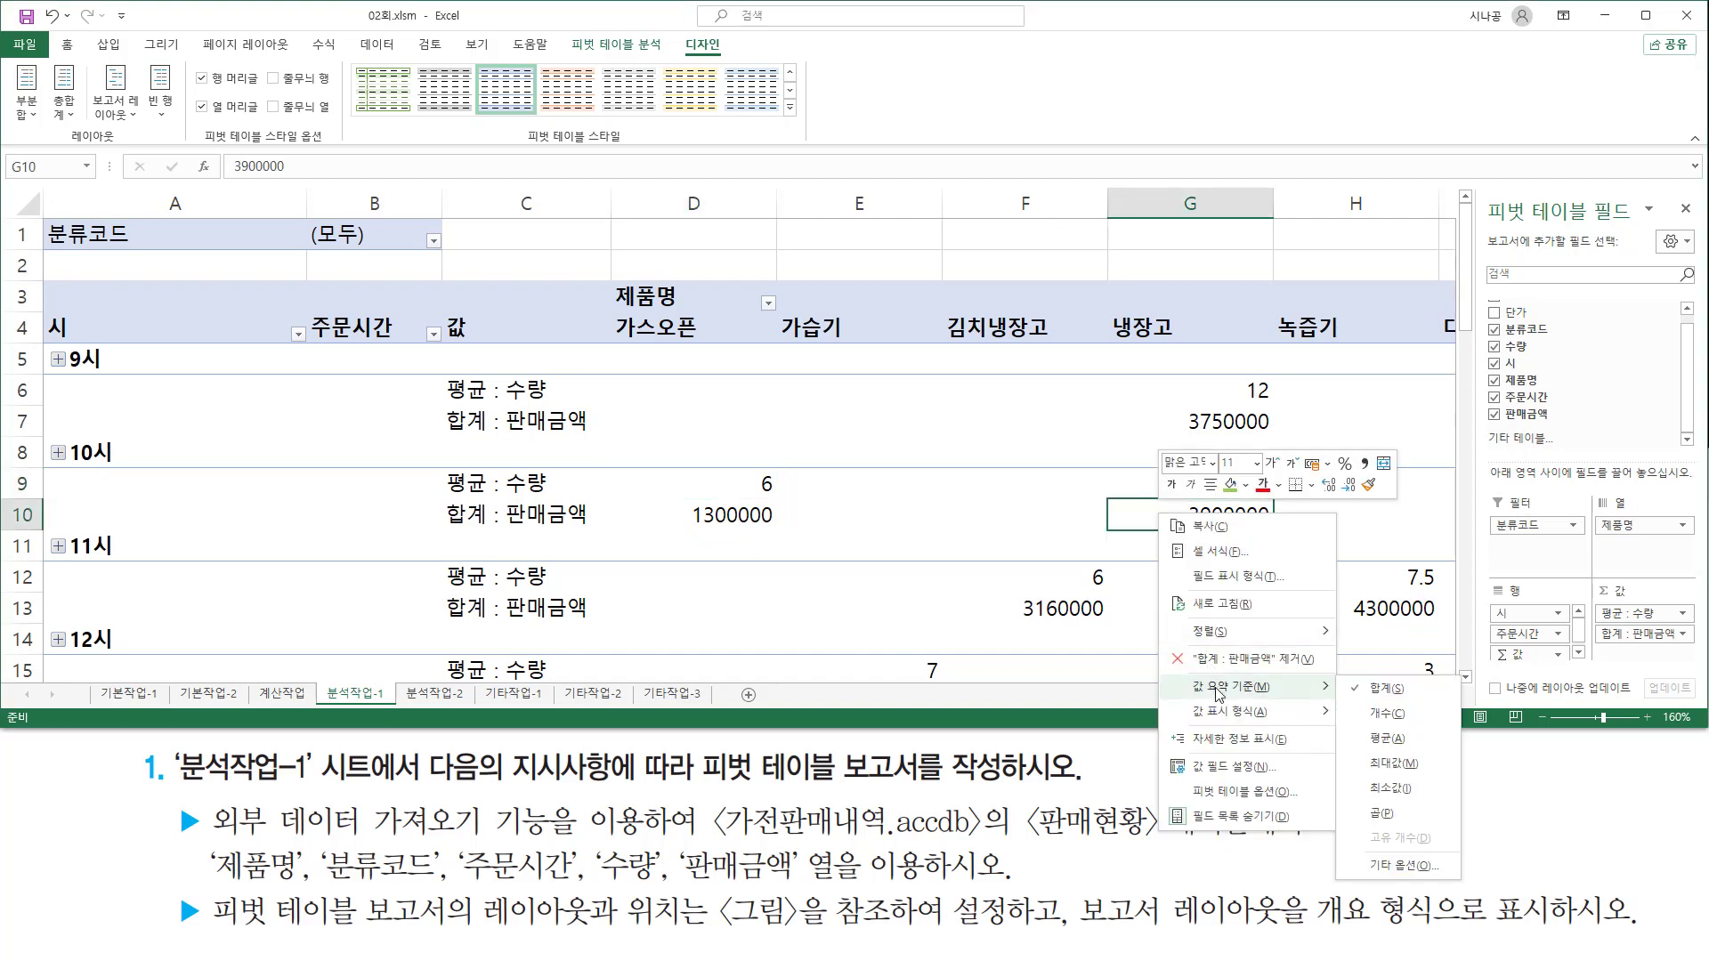
{"action": "left_click", "coordinate": [1398, 739]}
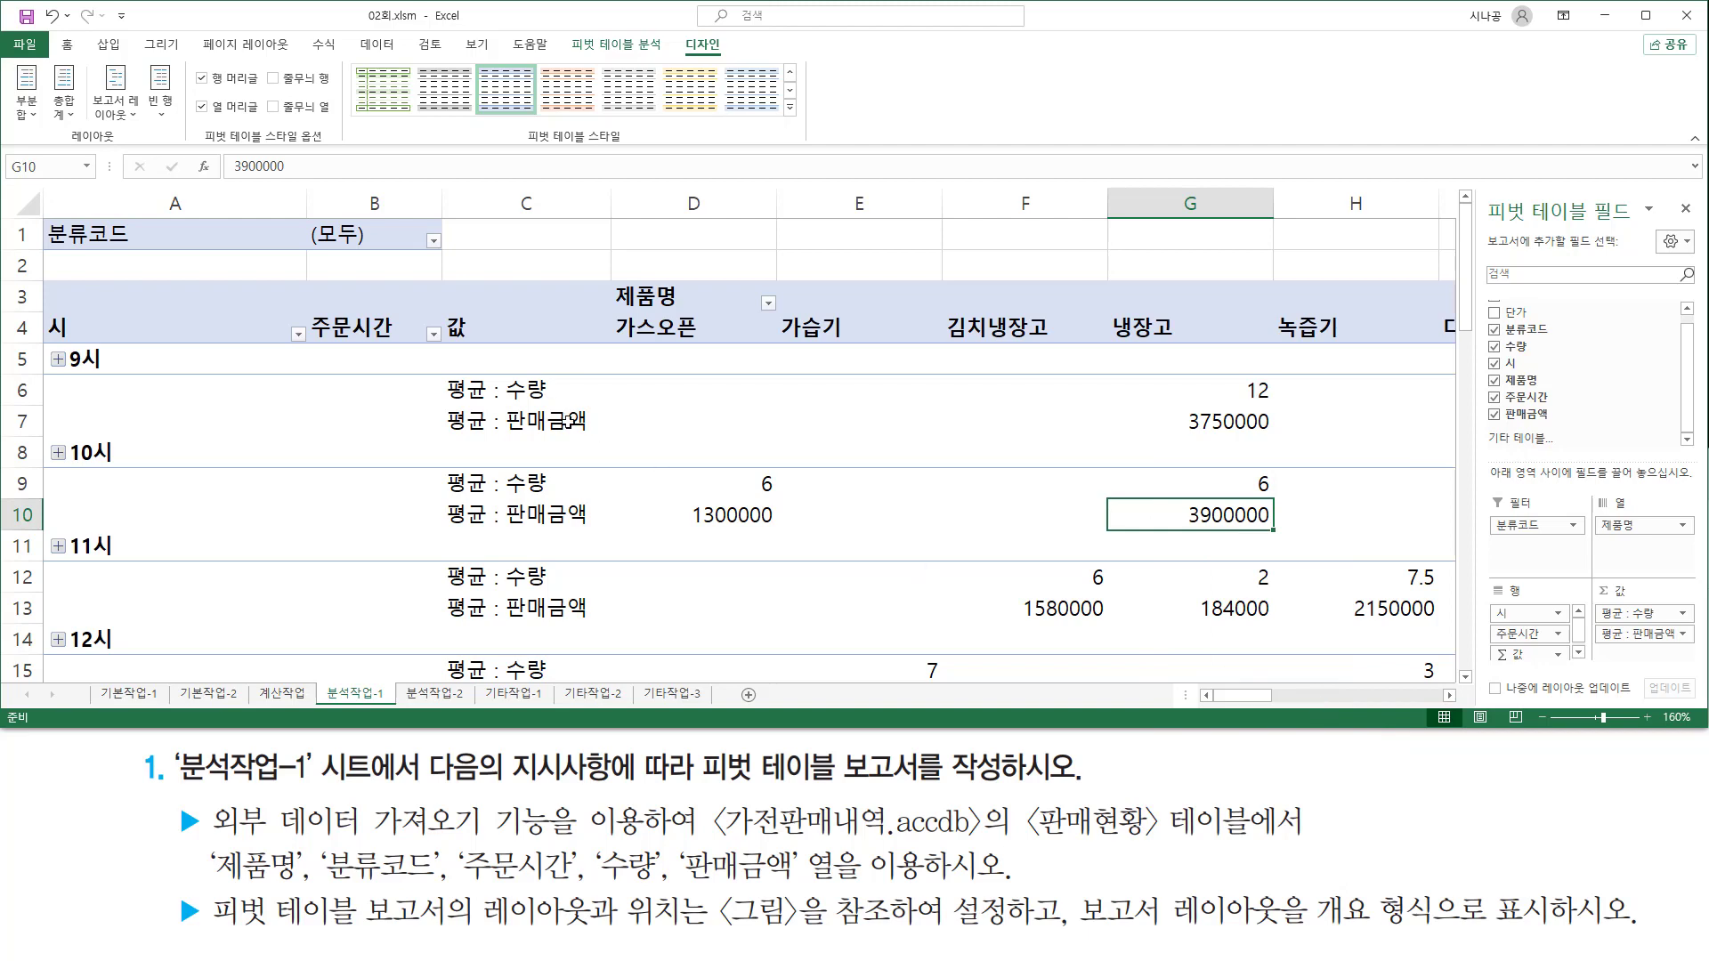
{"action": "left_click_drag", "start_coordinate": [433, 372], "coordinate": [592, 439]}
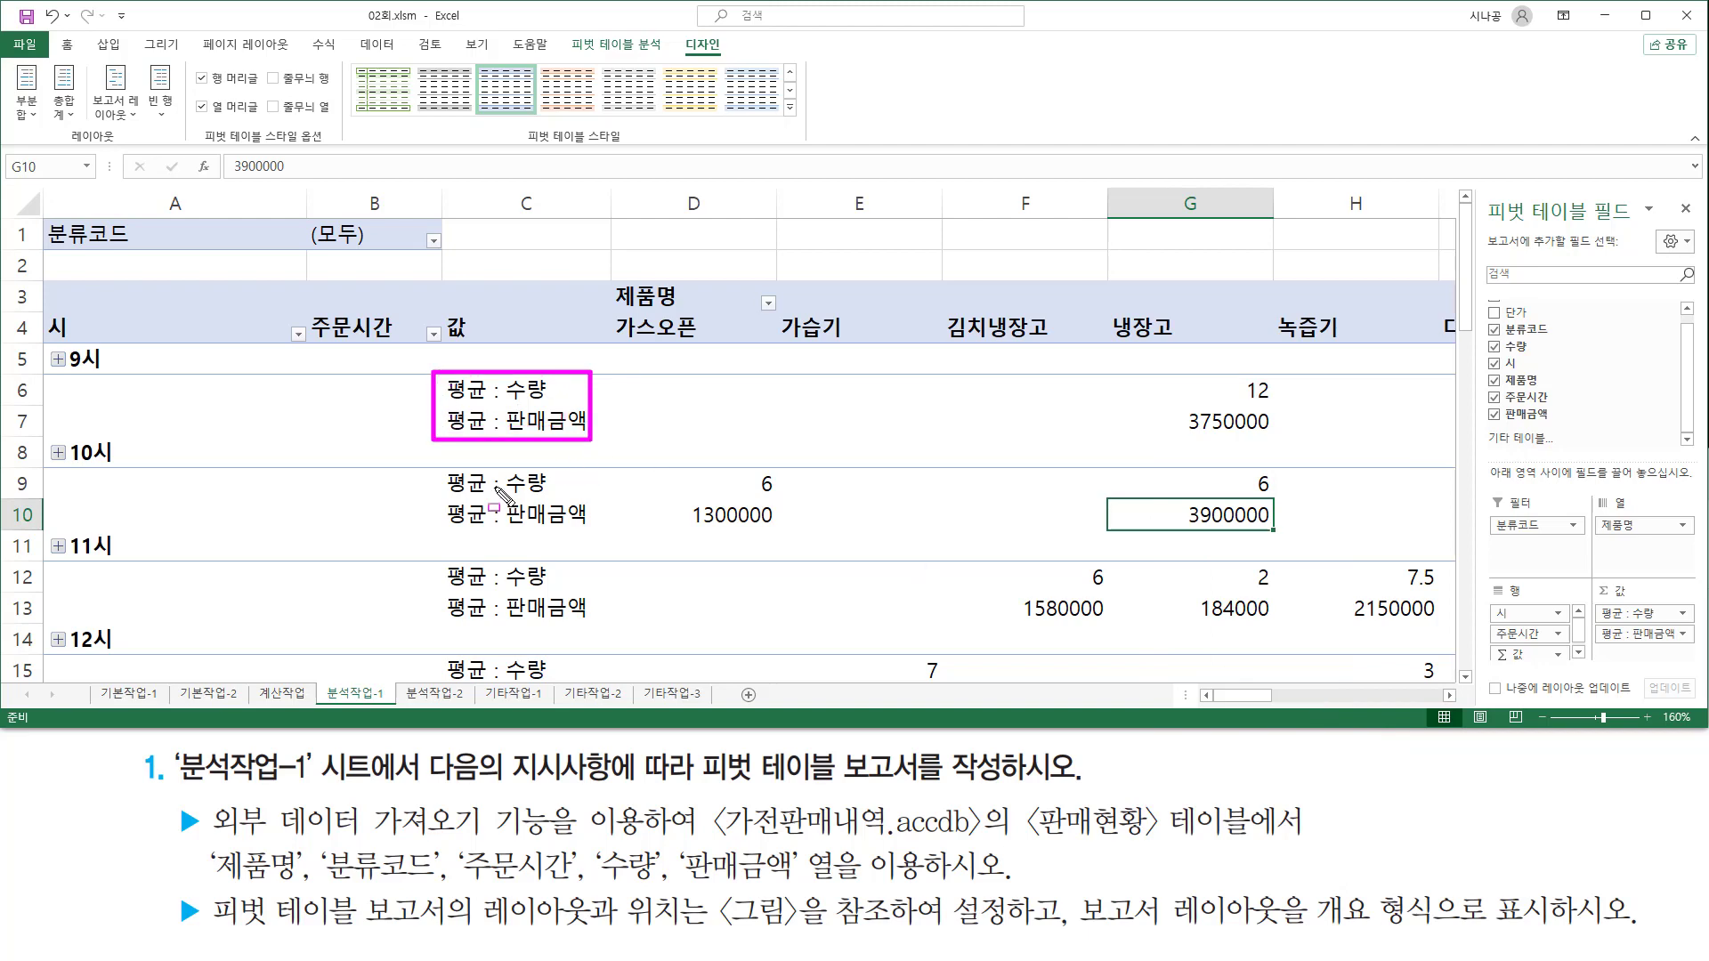
{"action": "mouse_move", "coordinate": [425, 462]}
{"action": "left_mouse_down"}
{"action": "mouse_move", "coordinate": [474, 510]}
{"action": "mouse_move", "coordinate": [595, 531]}
{"action": "left_mouse_up"}
{"action": "mouse_move", "coordinate": [441, 556]}
{"action": "left_mouse_down"}
{"action": "mouse_move", "coordinate": [560, 643]}
{"action": "mouse_move", "coordinate": [592, 636]}
{"action": "left_mouse_up"}
{"action": "key", "text": "Escape"}
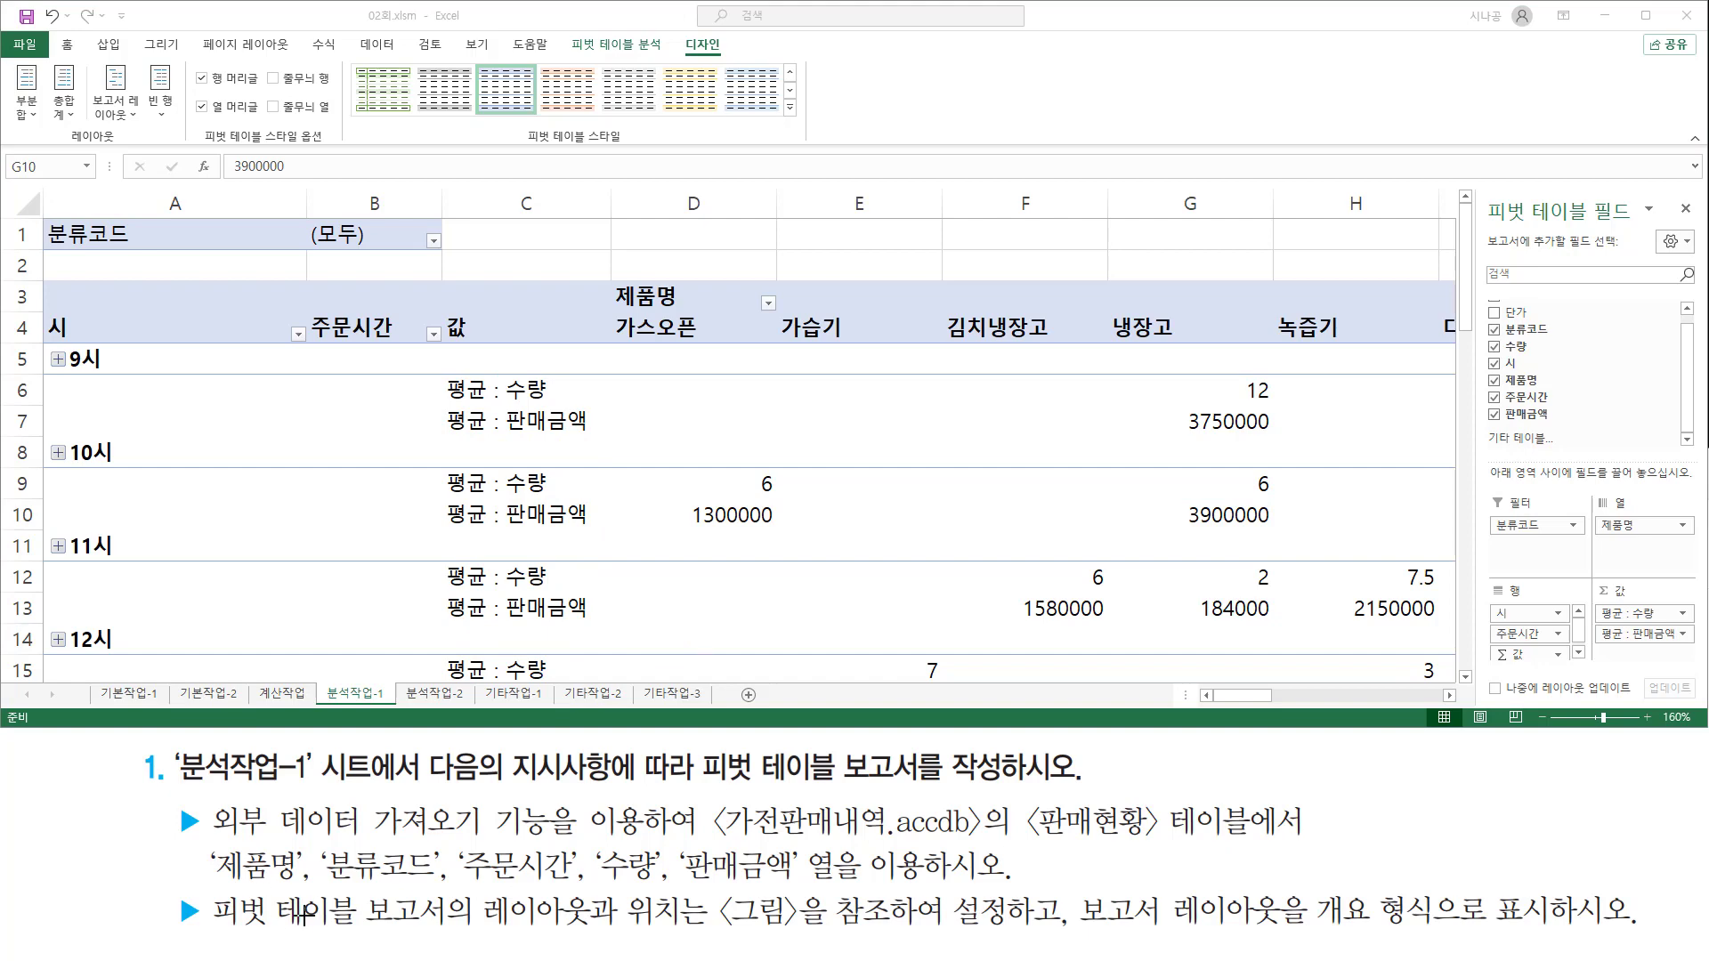
{"action": "left_click_drag", "start_coordinate": [142, 943], "coordinate": [1647, 940]}
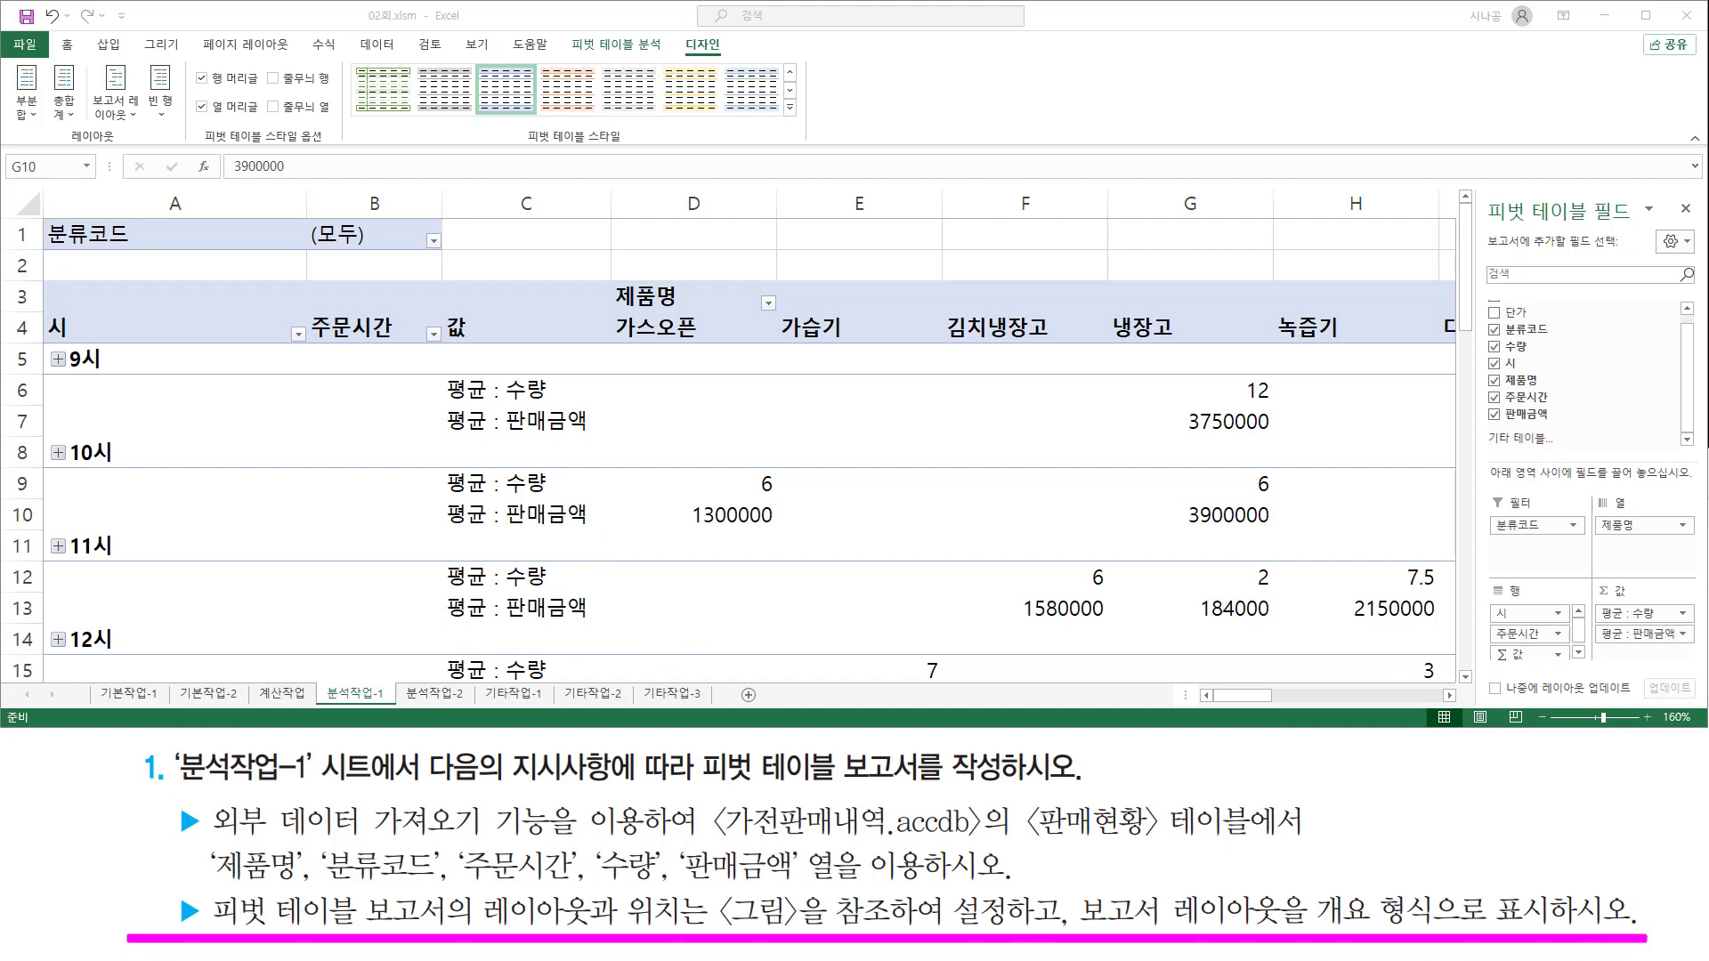
{"action": "key", "text": "Escape"}
{"action": "key", "text": "ctrl+2"}
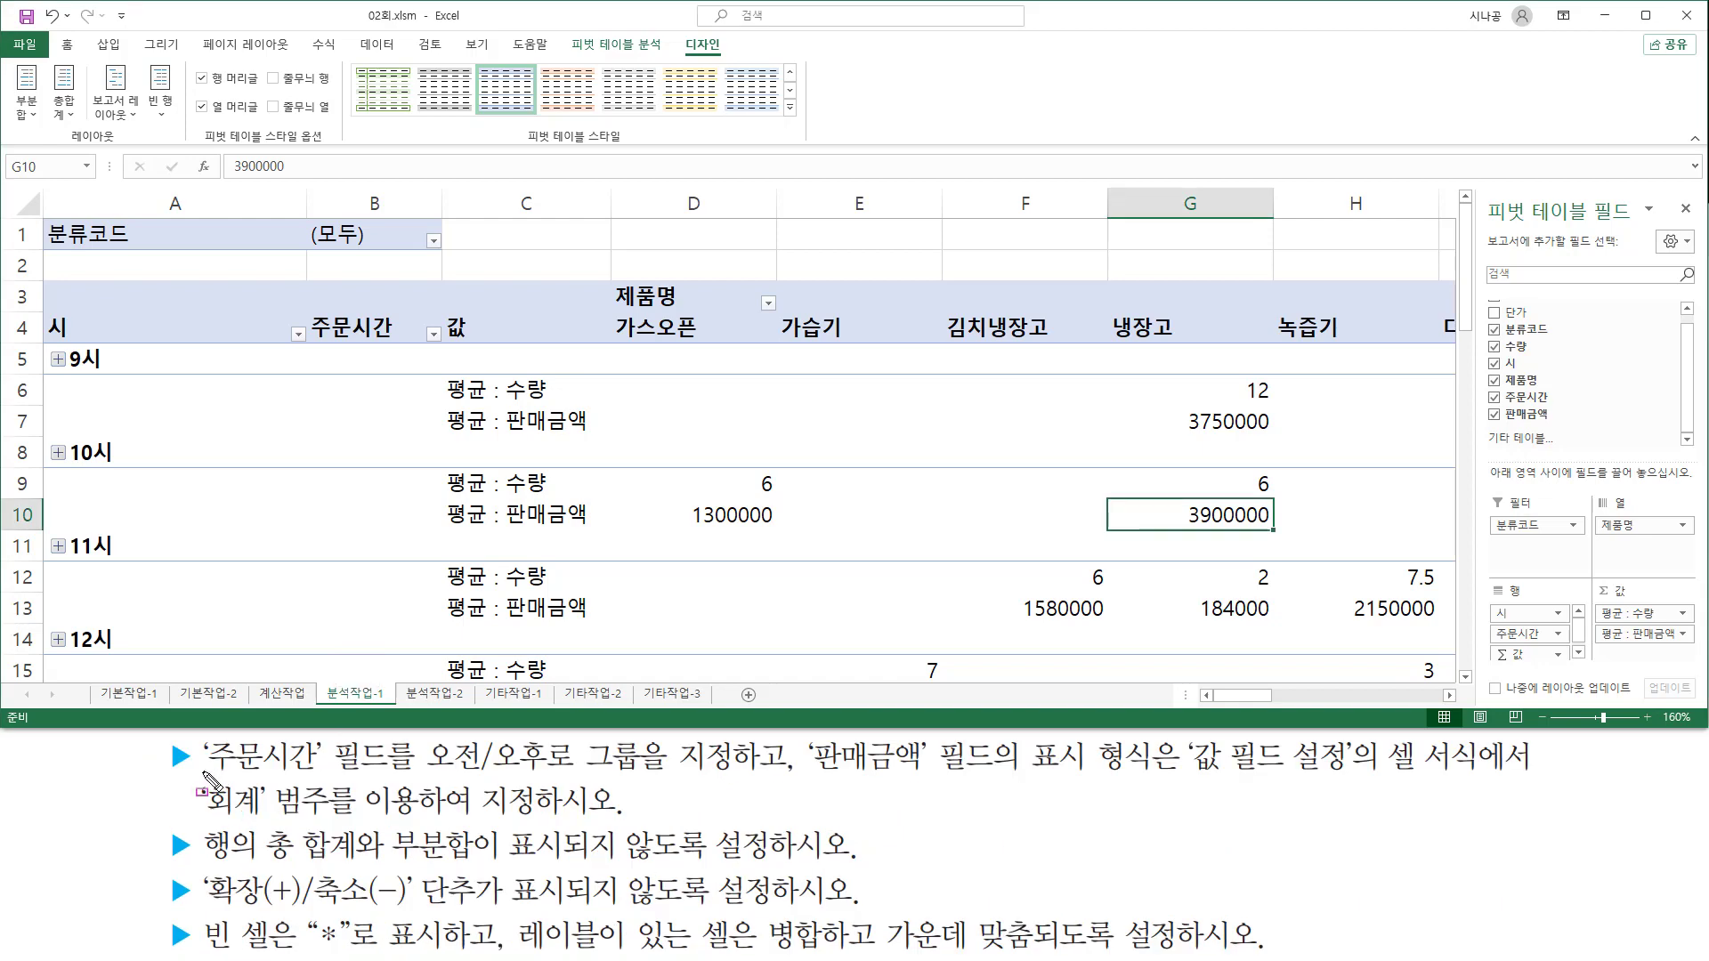
{"action": "mouse_move", "coordinate": [203, 788]}
{"action": "left_mouse_down"}
{"action": "mouse_move", "coordinate": [315, 776]}
{"action": "mouse_move", "coordinate": [399, 742]}
{"action": "left_mouse_up"}
{"action": "left_click_drag", "start_coordinate": [302, 308], "coordinate": [398, 341]}
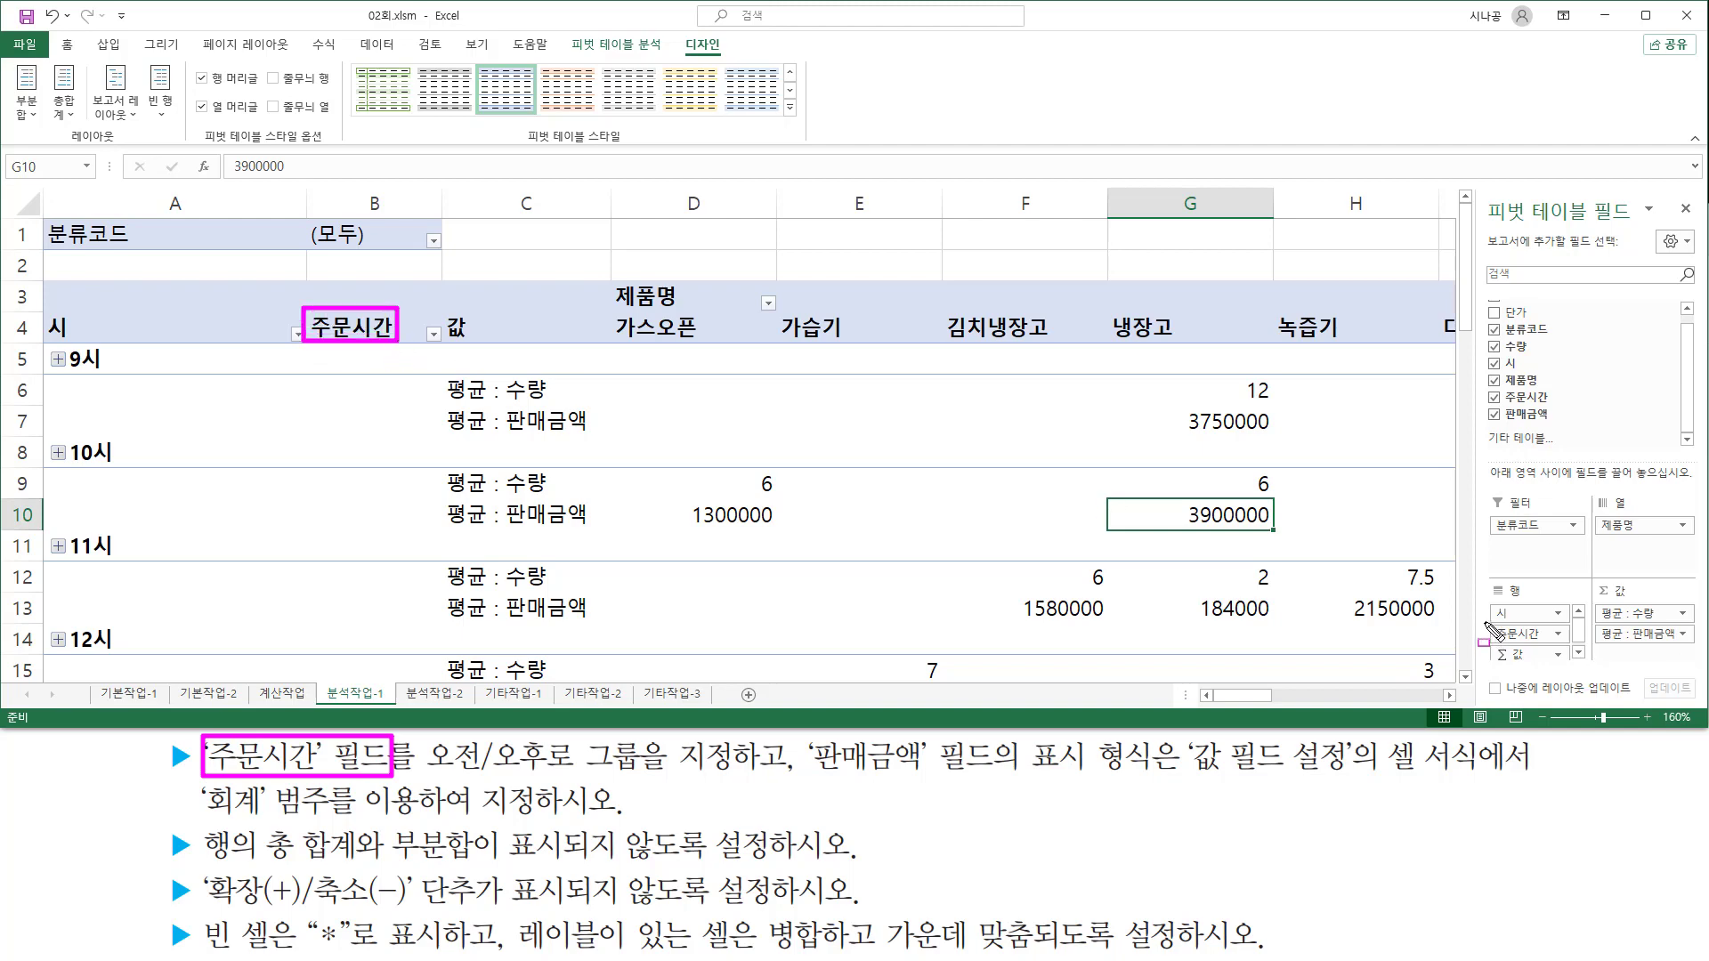
{"action": "left_click_drag", "start_coordinate": [1485, 623], "coordinate": [1571, 643]}
{"action": "left_click_drag", "start_coordinate": [1482, 598], "coordinate": [1569, 622]}
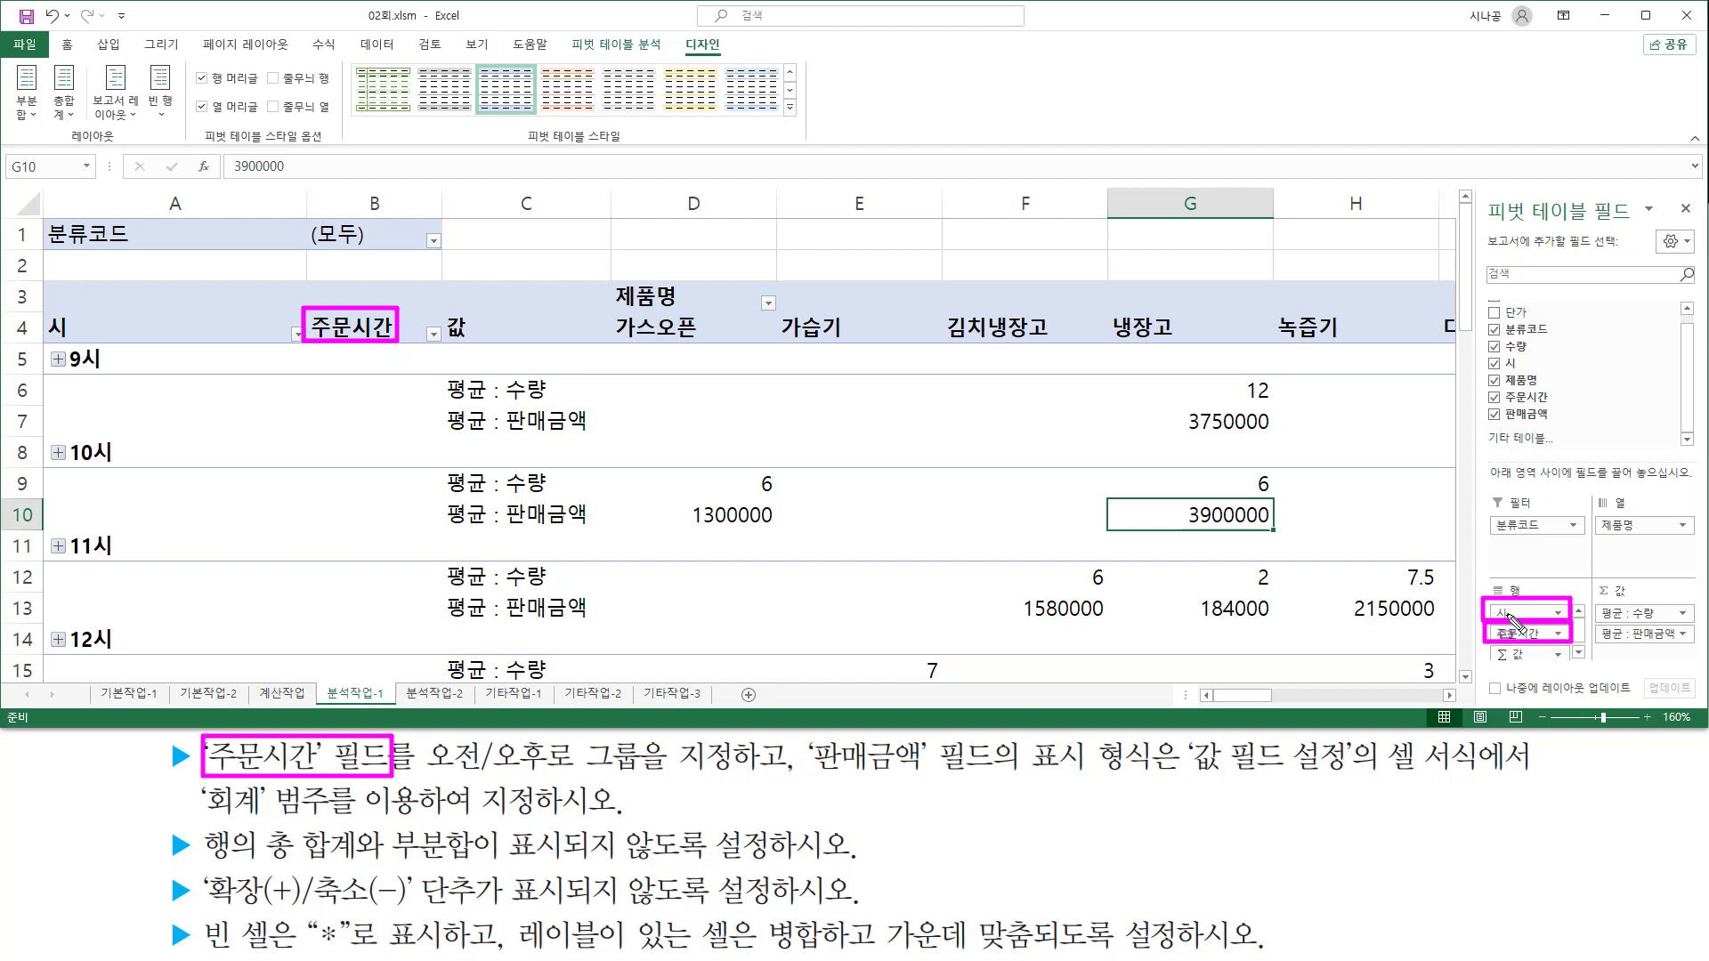
{"action": "mouse_move", "coordinate": [52, 344]}
{"action": "left_mouse_down"}
{"action": "mouse_move", "coordinate": [137, 580]}
{"action": "mouse_move", "coordinate": [133, 653]}
{"action": "left_mouse_up"}
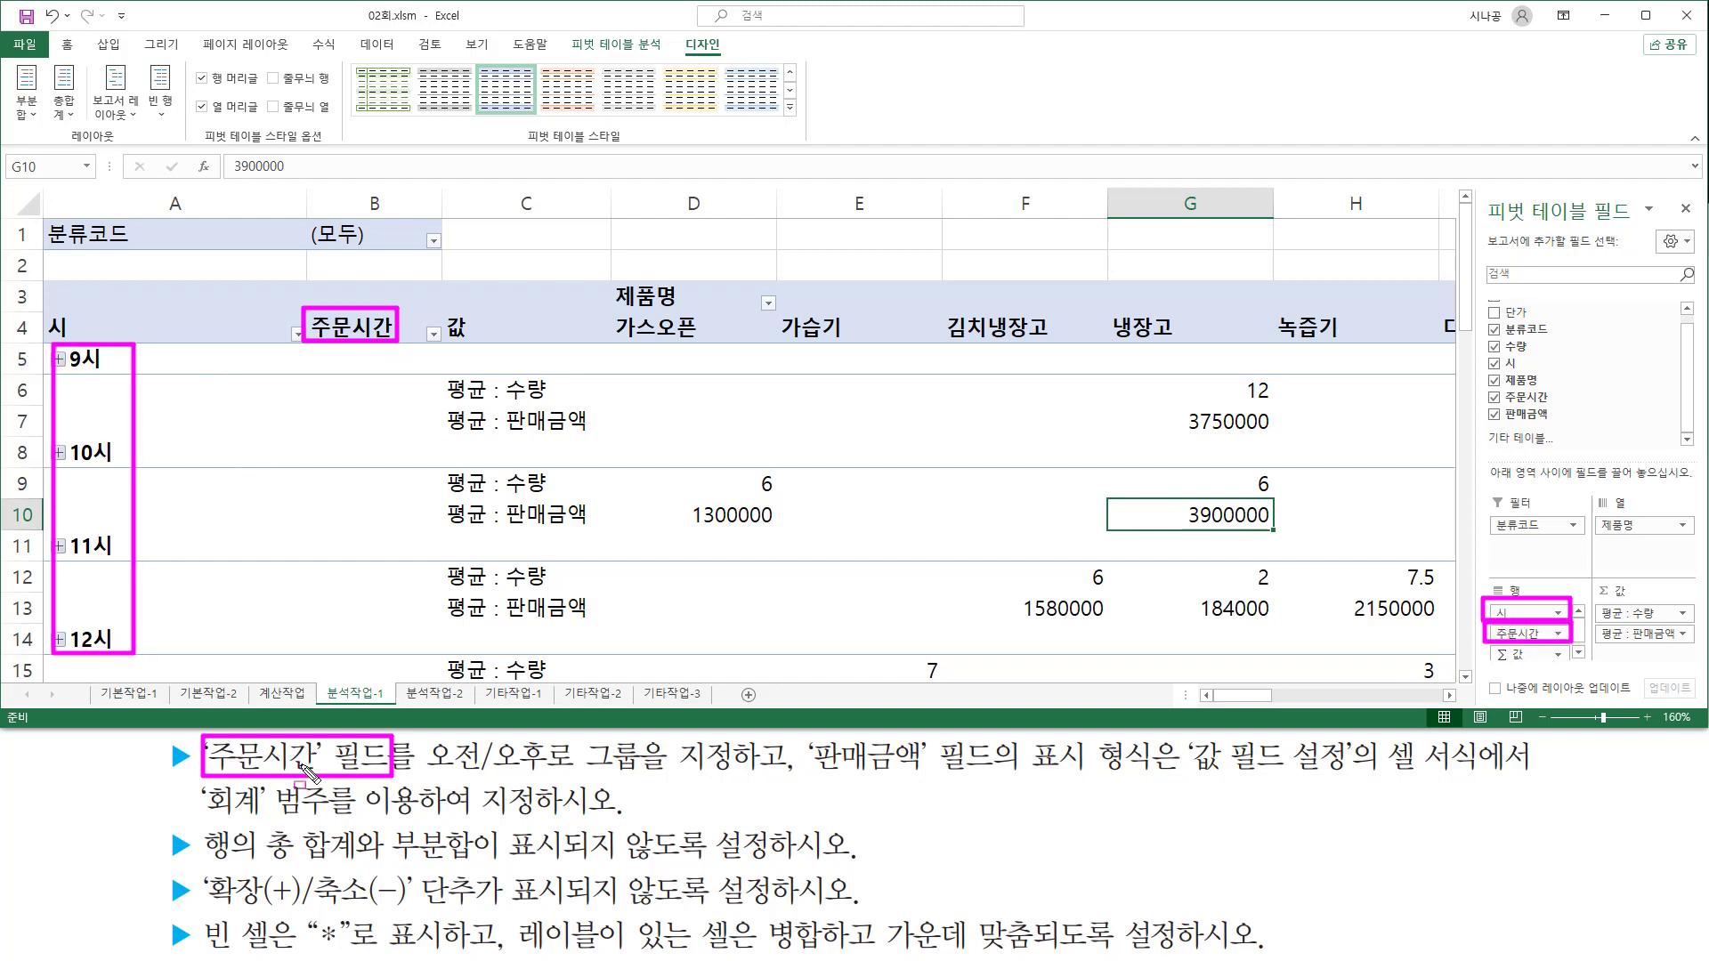
{"action": "left_click_drag", "start_coordinate": [422, 771], "coordinate": [730, 774]}
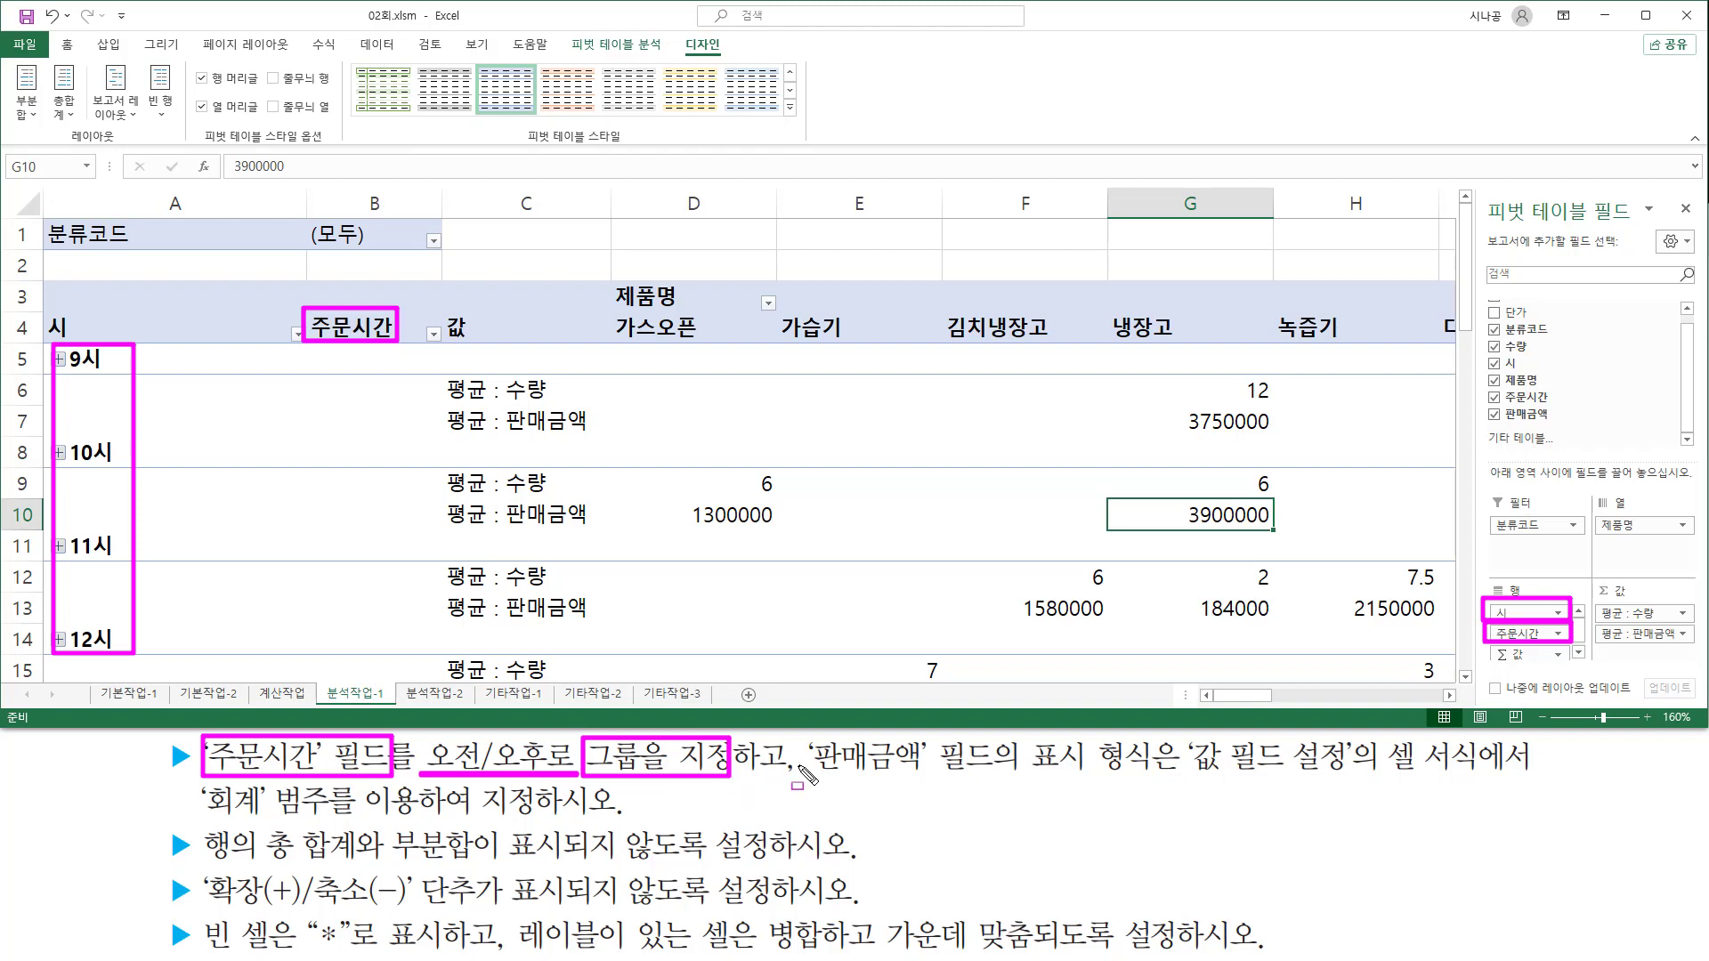
{"action": "left_click_drag", "start_coordinate": [789, 735], "coordinate": [788, 805]}
{"action": "key", "text": "Escape"}
{"action": "left_click", "coordinate": [357, 335]}
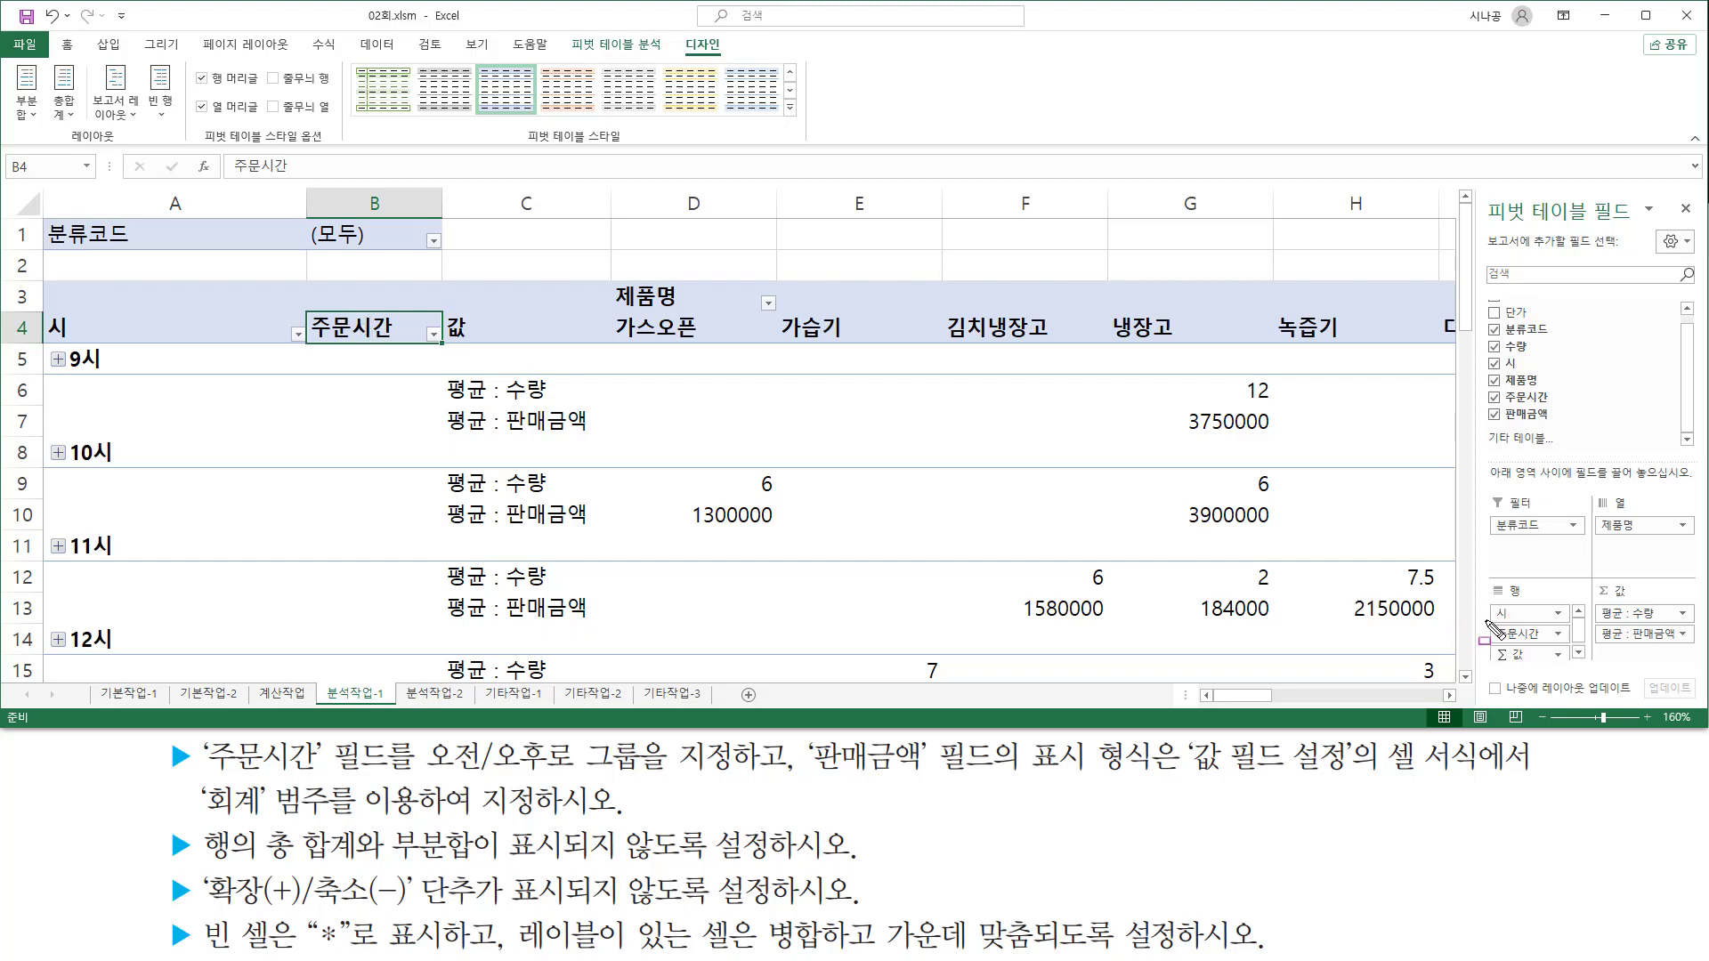
{"action": "left_click_drag", "start_coordinate": [1485, 621], "coordinate": [1566, 644]}
{"action": "left_click_drag", "start_coordinate": [1483, 597], "coordinate": [1558, 621]}
{"action": "mouse_move", "coordinate": [49, 310]}
{"action": "left_mouse_down"}
{"action": "mouse_move", "coordinate": [145, 561]}
{"action": "mouse_move", "coordinate": [145, 660]}
{"action": "left_mouse_up"}
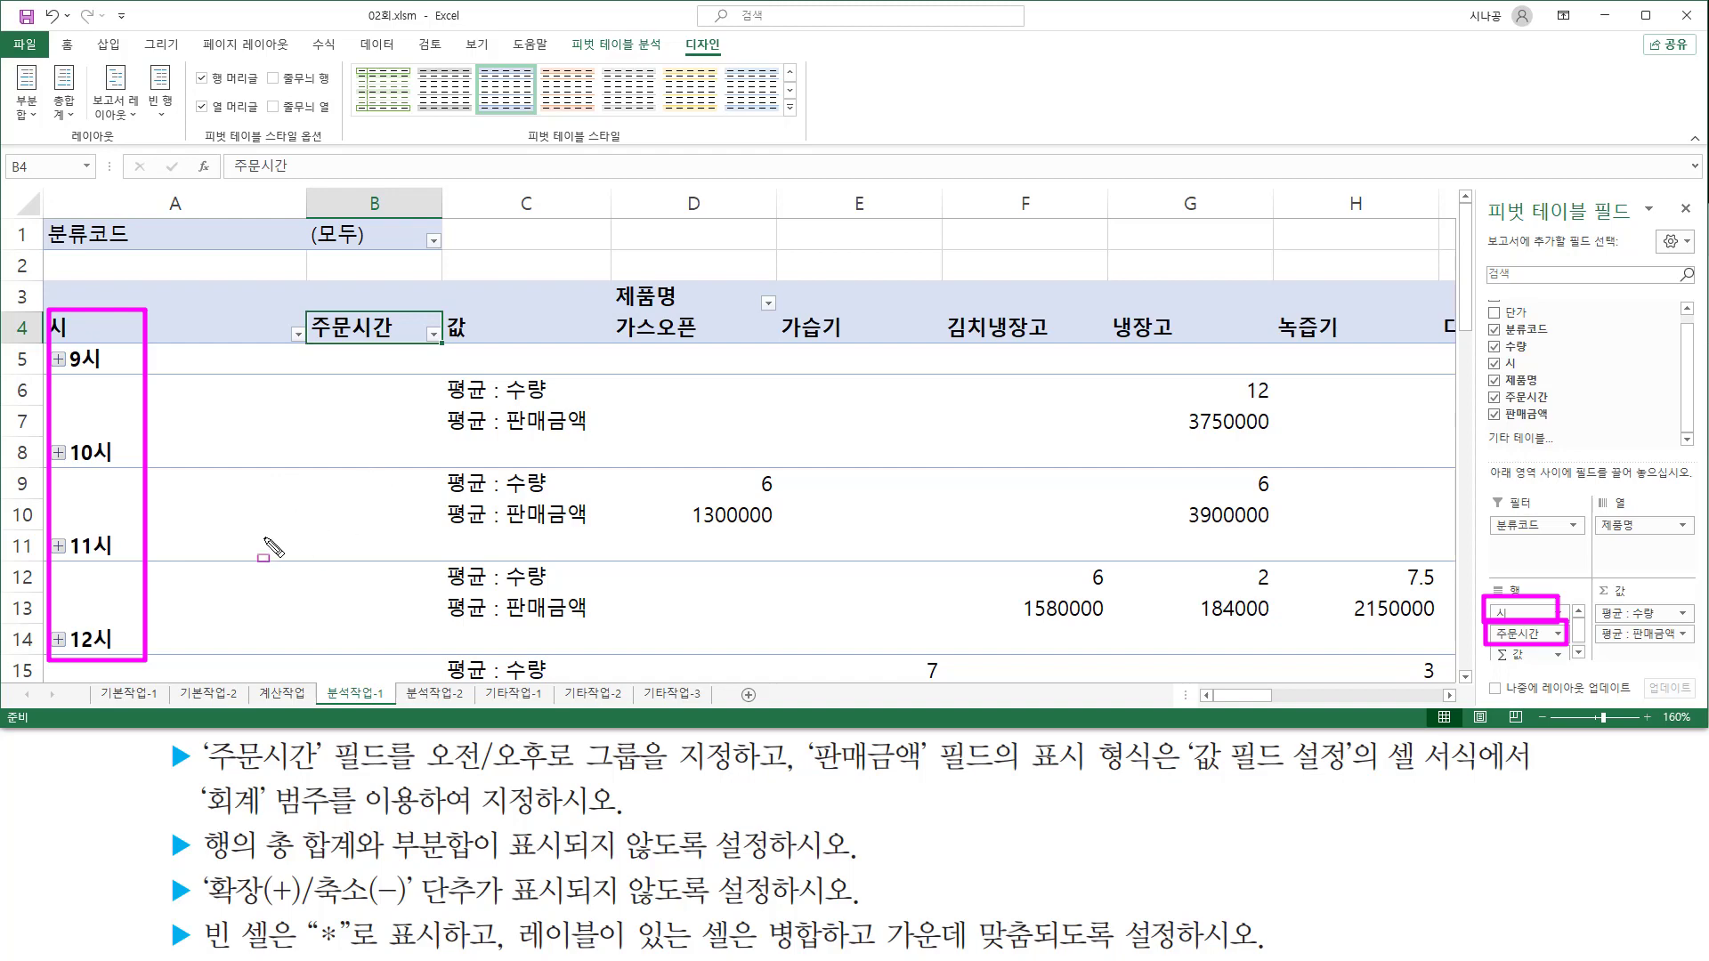
{"action": "key", "text": "Escape"}
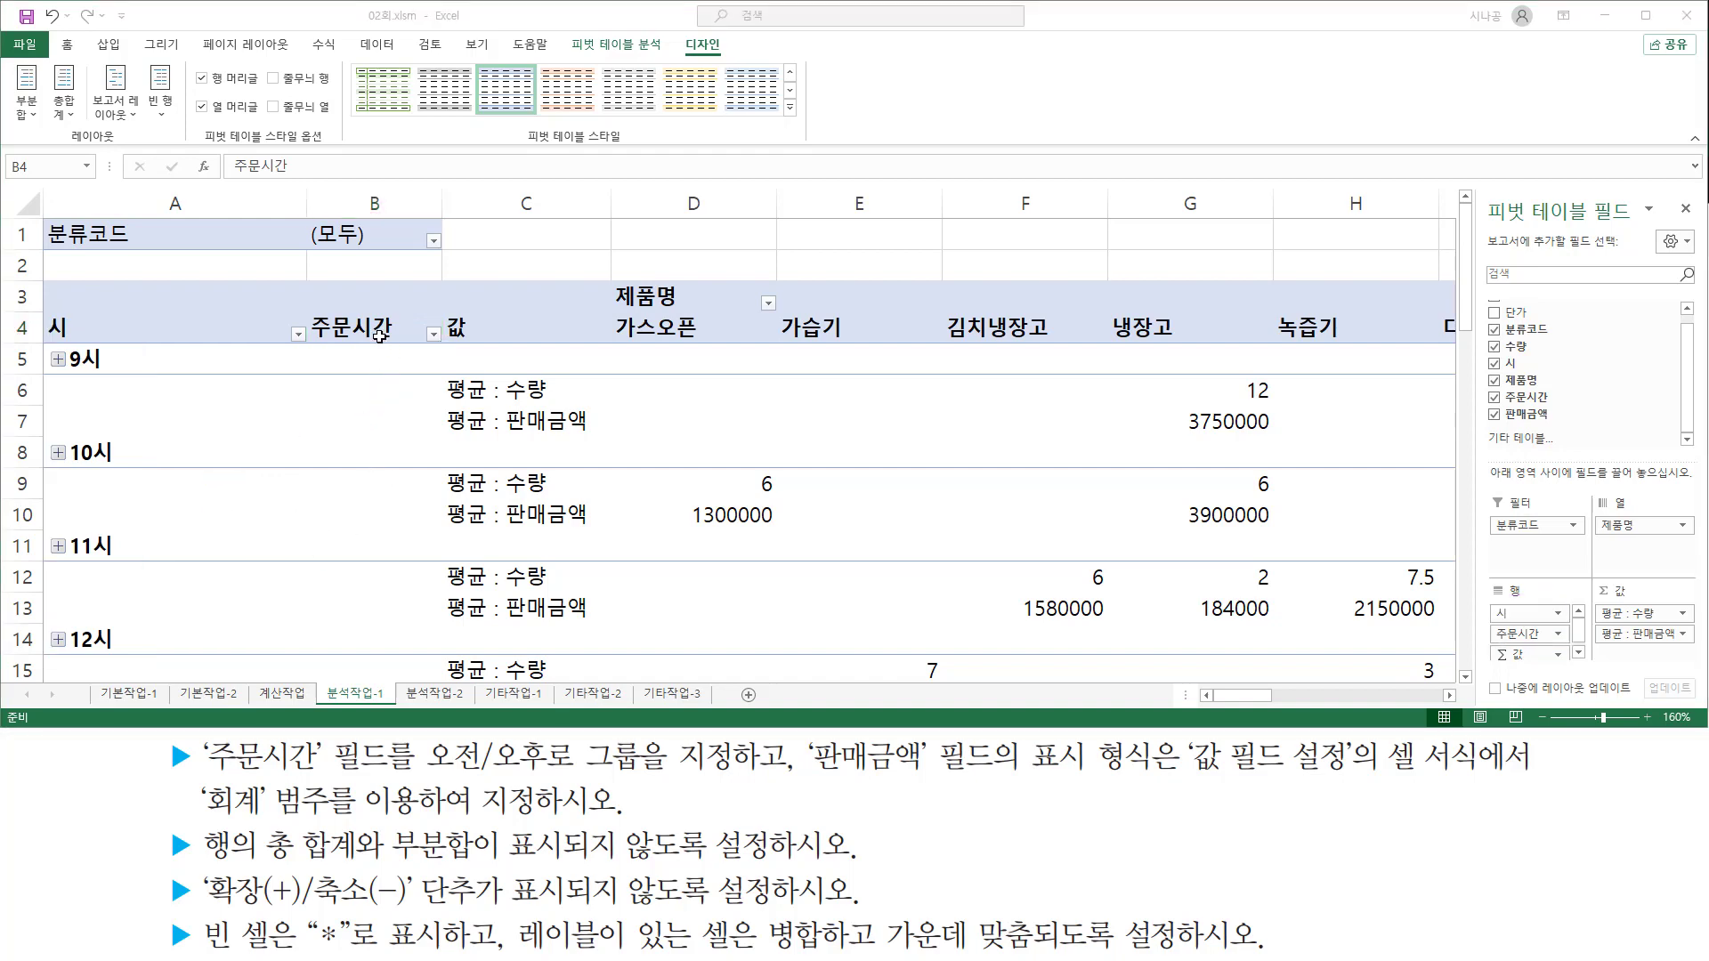
{"action": "left_click", "coordinate": [379, 336]}
{"action": "key", "text": "ctrl+2"}
{"action": "mouse_move", "coordinate": [306, 310]}
{"action": "left_mouse_down"}
{"action": "mouse_move", "coordinate": [321, 345]}
{"action": "mouse_move", "coordinate": [413, 345]}
{"action": "left_mouse_up"}
{"action": "key", "text": "Escape"}
Step: Remove the automatic hour grouping from the PivotTable's 주문시간 row field
{"action": "left_click", "coordinate": [352, 334]}
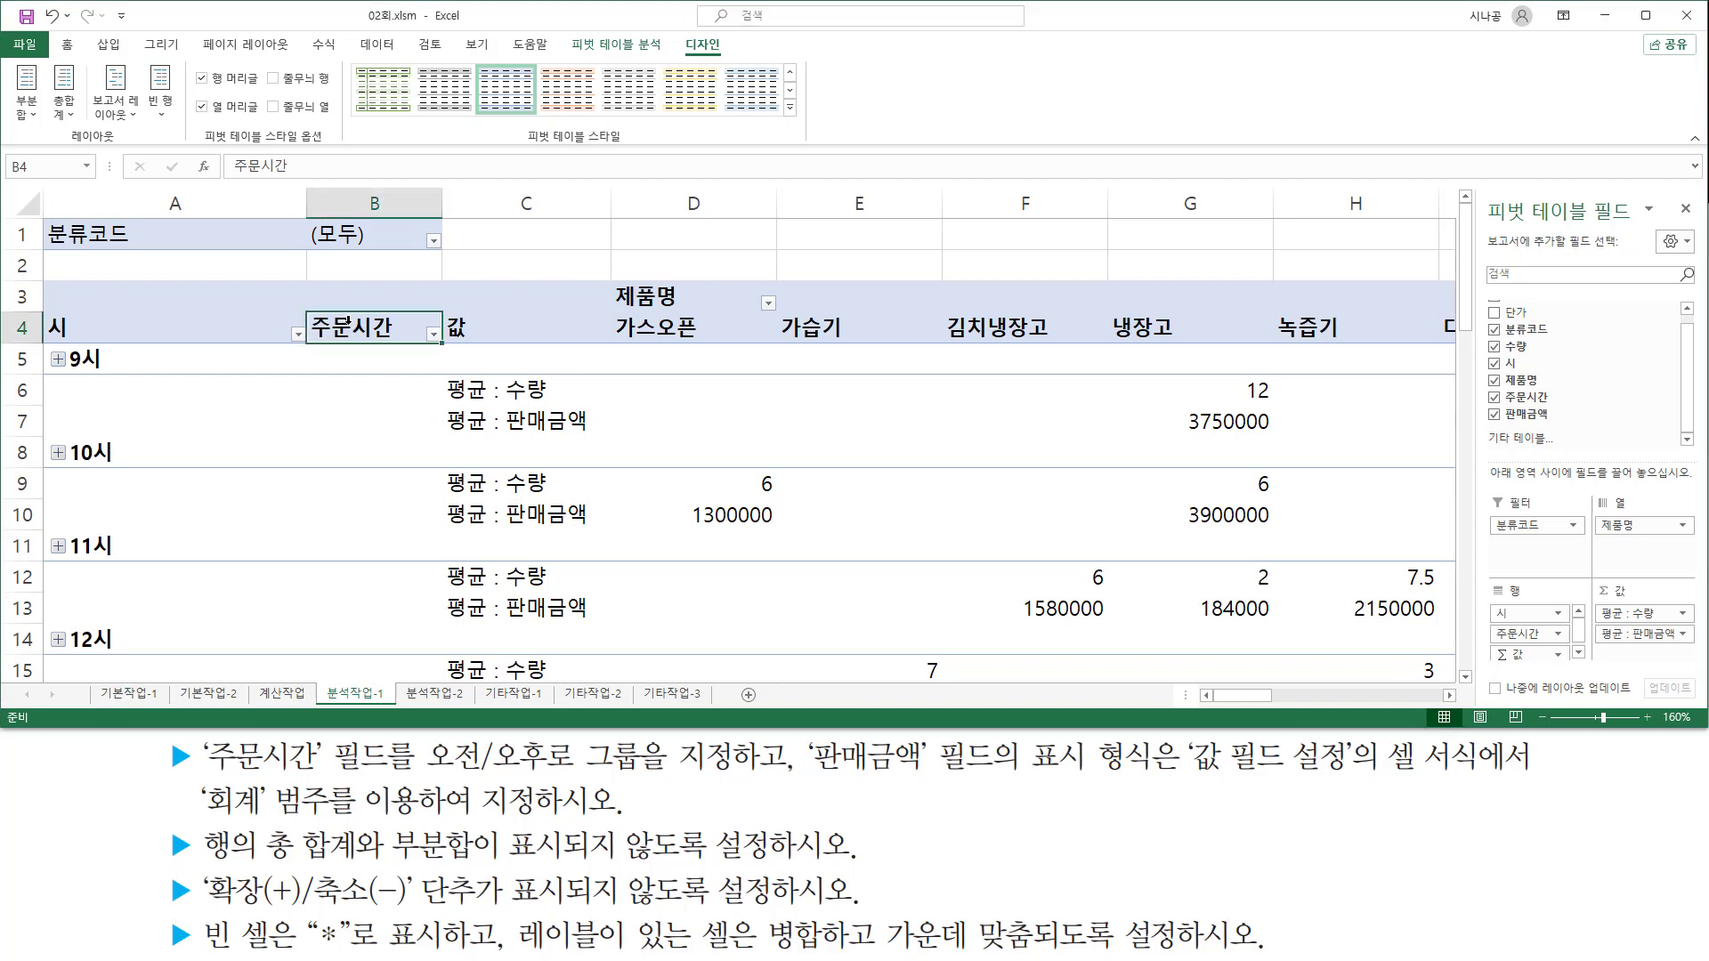
{"action": "right_click", "coordinate": [352, 331]}
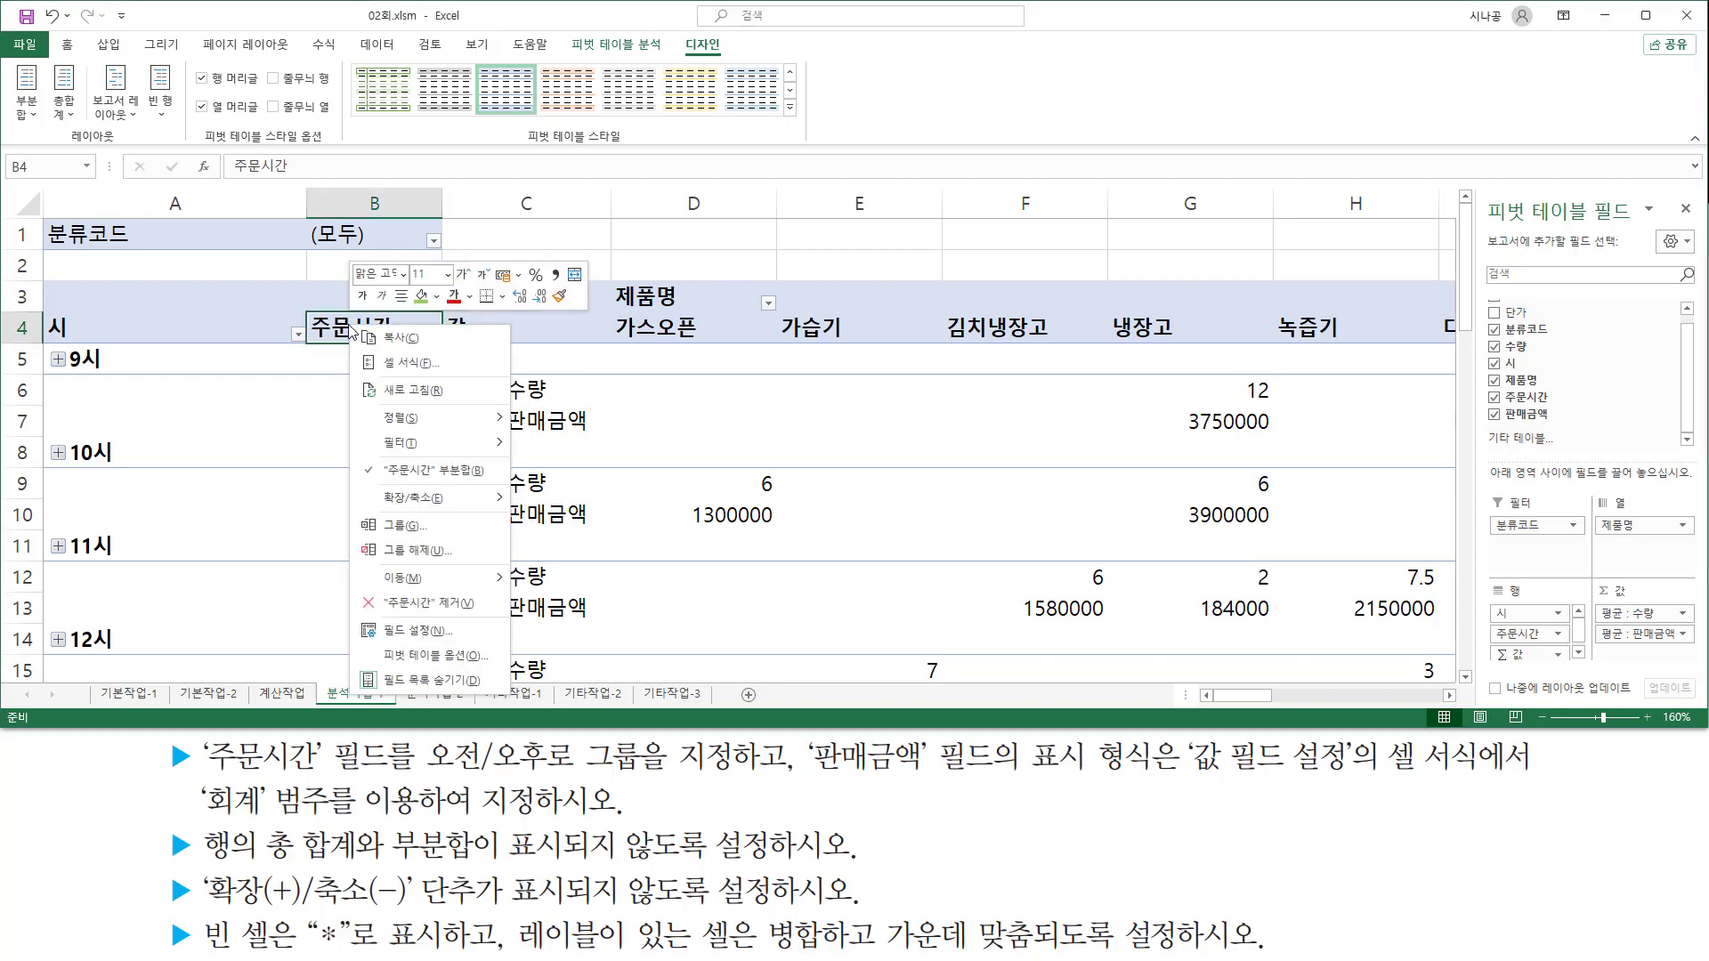
{"action": "left_click", "coordinate": [421, 554]}
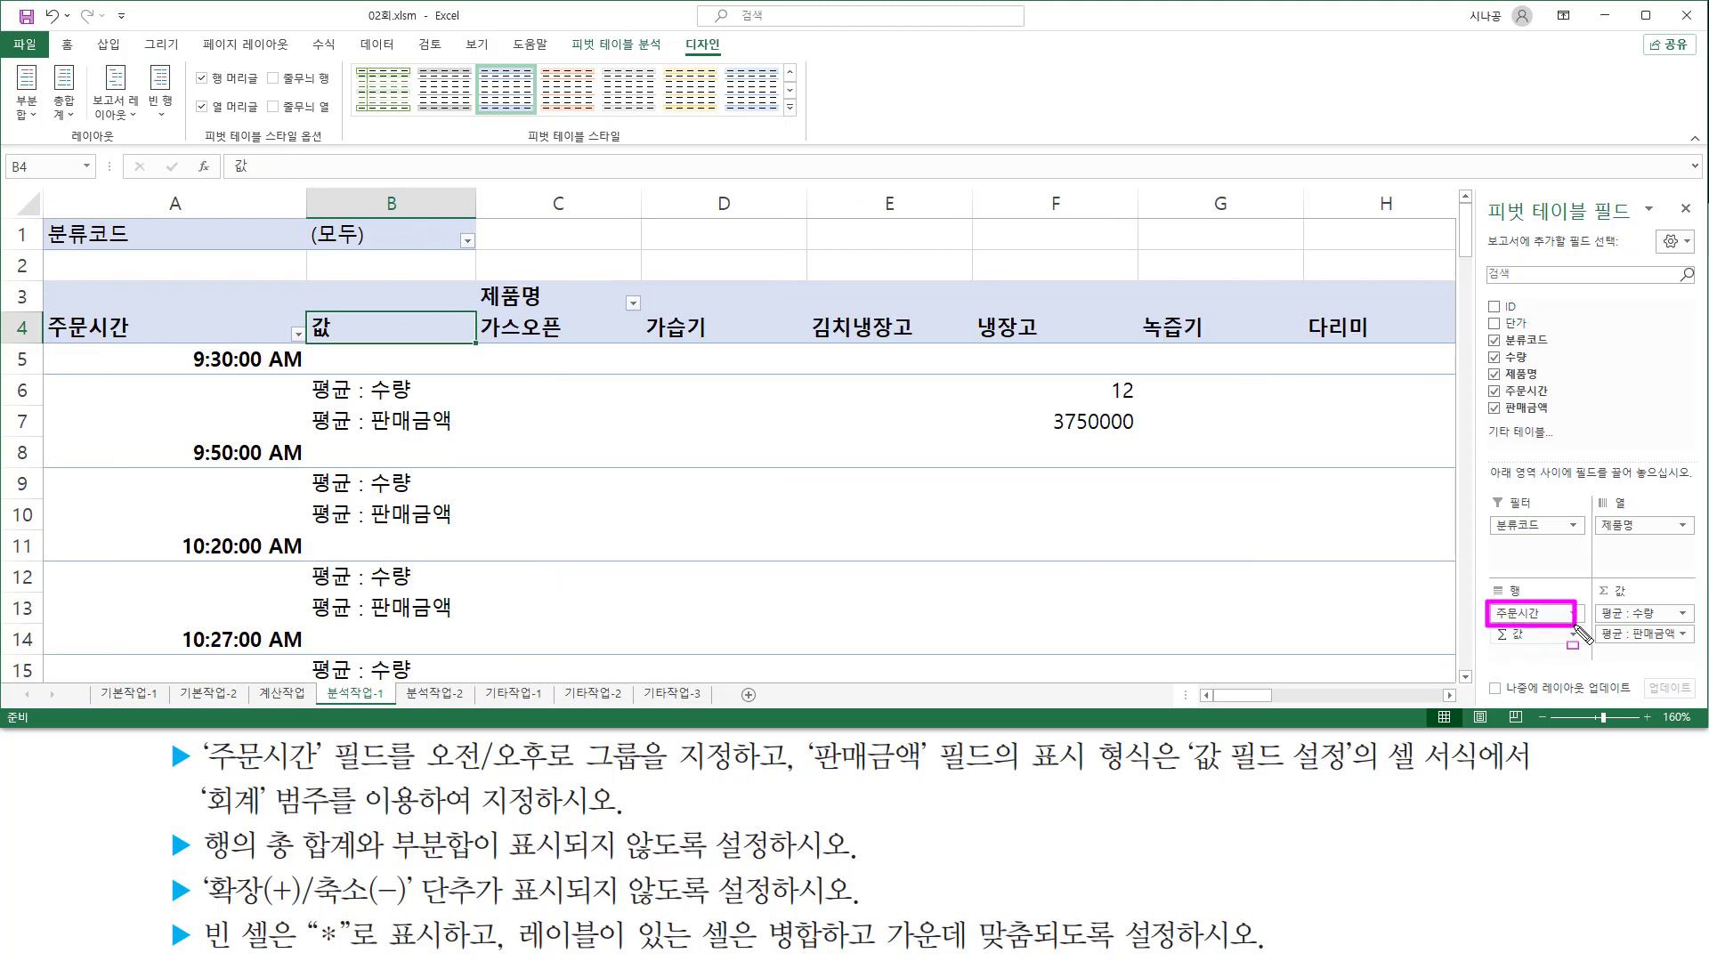
{"action": "left_click_drag", "start_coordinate": [1515, 608], "coordinate": [130, 397]}
{"action": "mouse_move", "coordinate": [173, 339]}
{"action": "left_mouse_down"}
{"action": "mouse_move", "coordinate": [192, 598]}
{"action": "mouse_move", "coordinate": [305, 656]}
{"action": "left_mouse_up"}
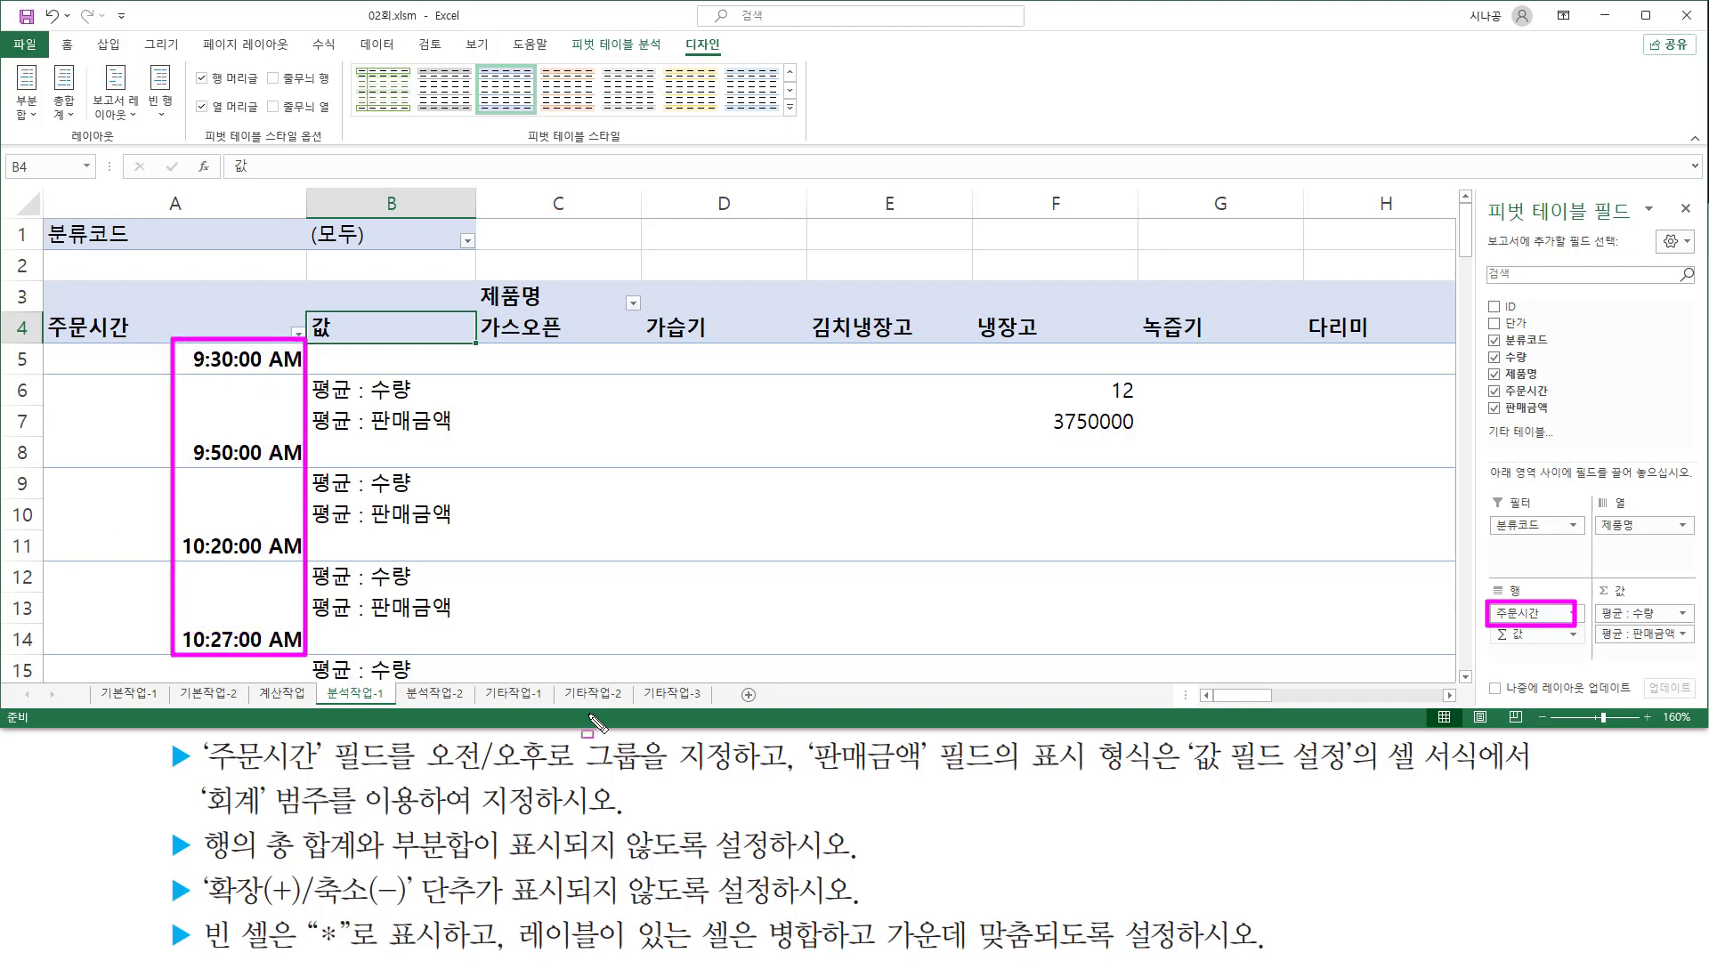
{"action": "left_click_drag", "start_coordinate": [424, 775], "coordinate": [730, 775]}
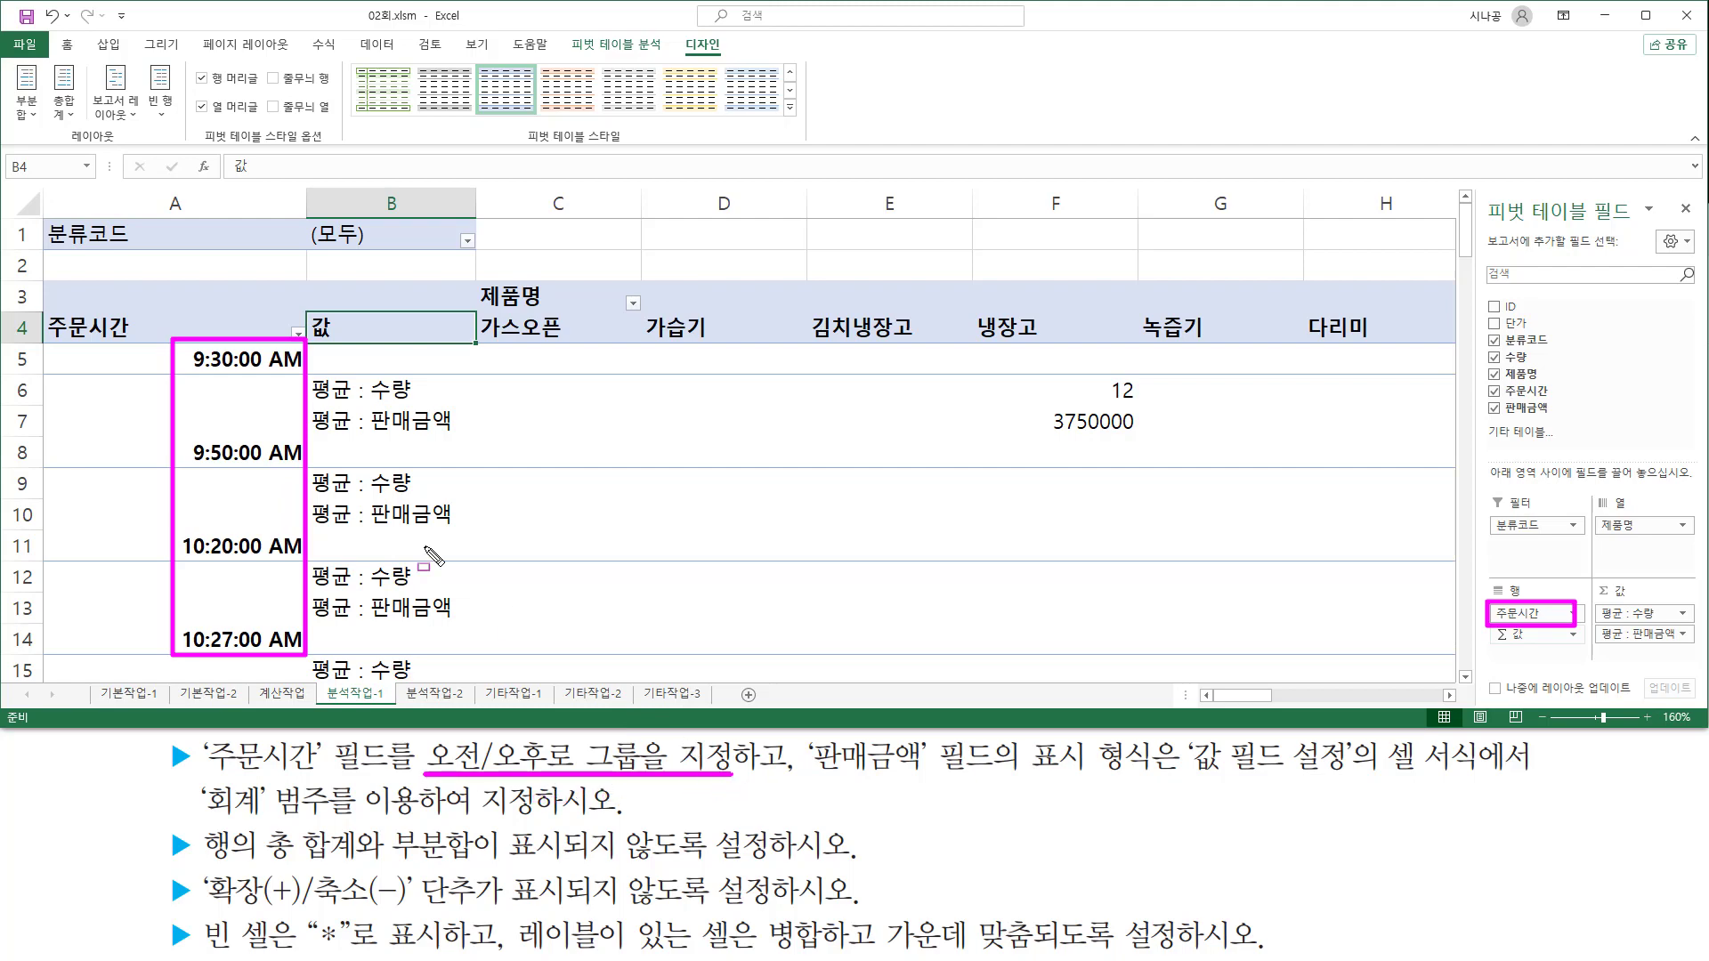
{"action": "key", "text": "Escape"}
Step: Group the morning 주문시간 items from 9:30:00 AM through 11:47:00 AM (A5:A50) and select the group's label cell
{"action": "left_click", "coordinate": [218, 359]}
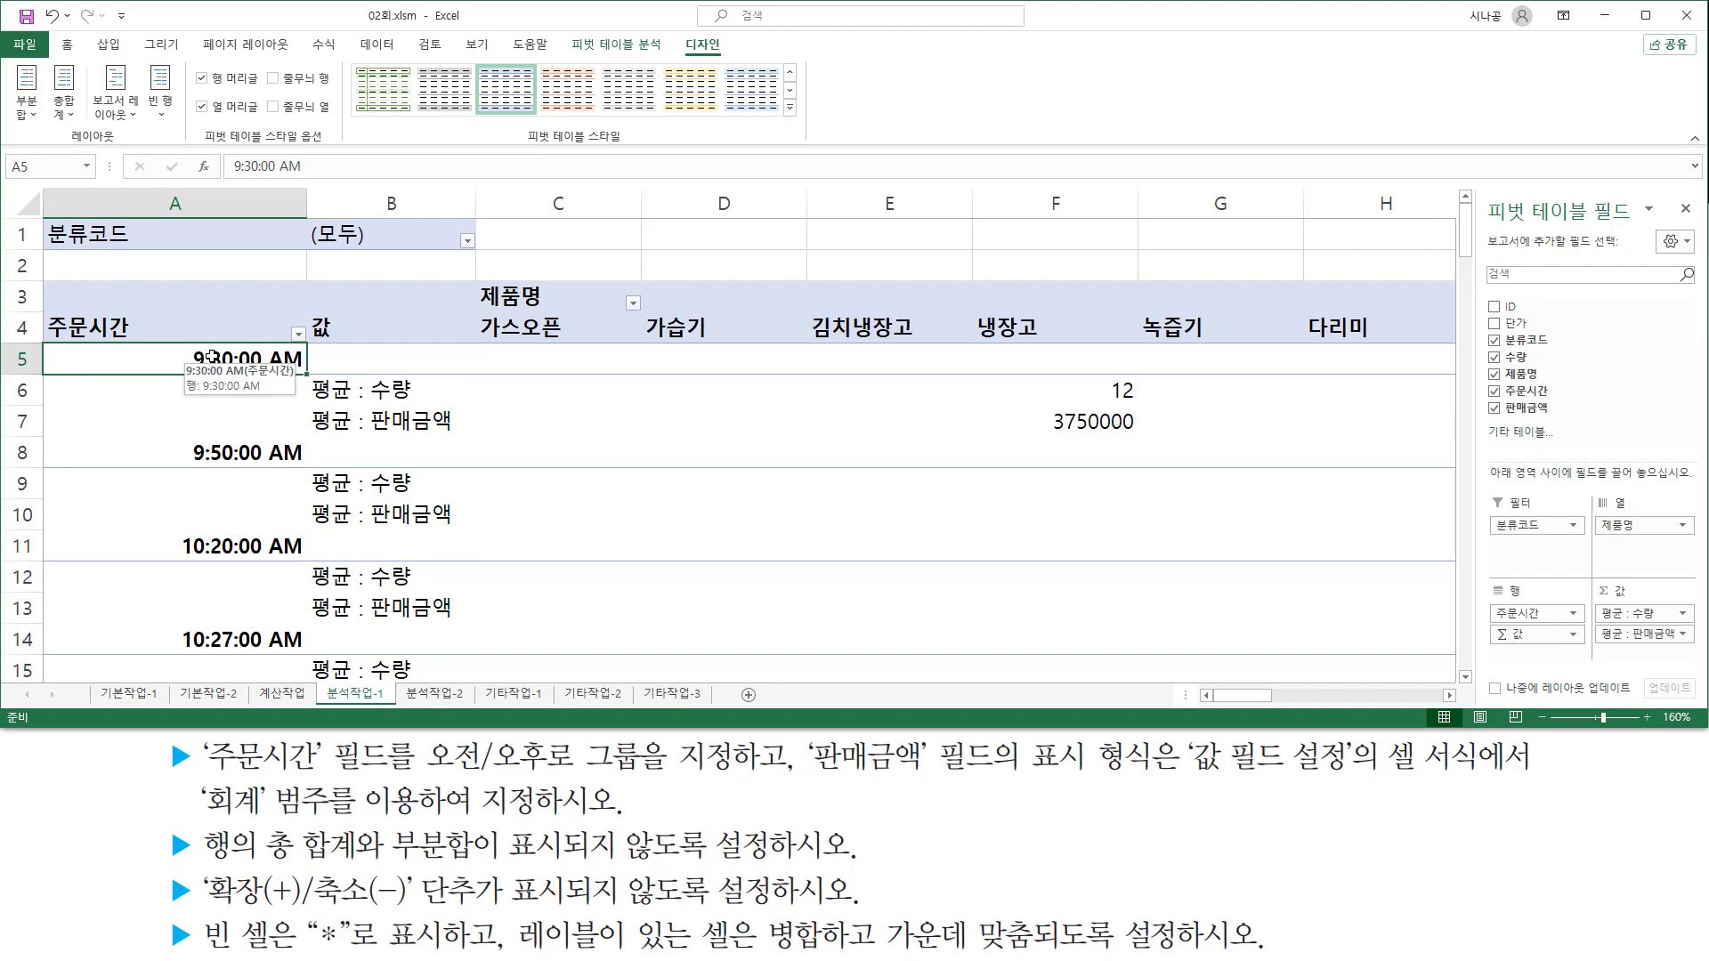
{"action": "left_click_drag", "start_coordinate": [211, 356], "coordinate": [311, 328]}
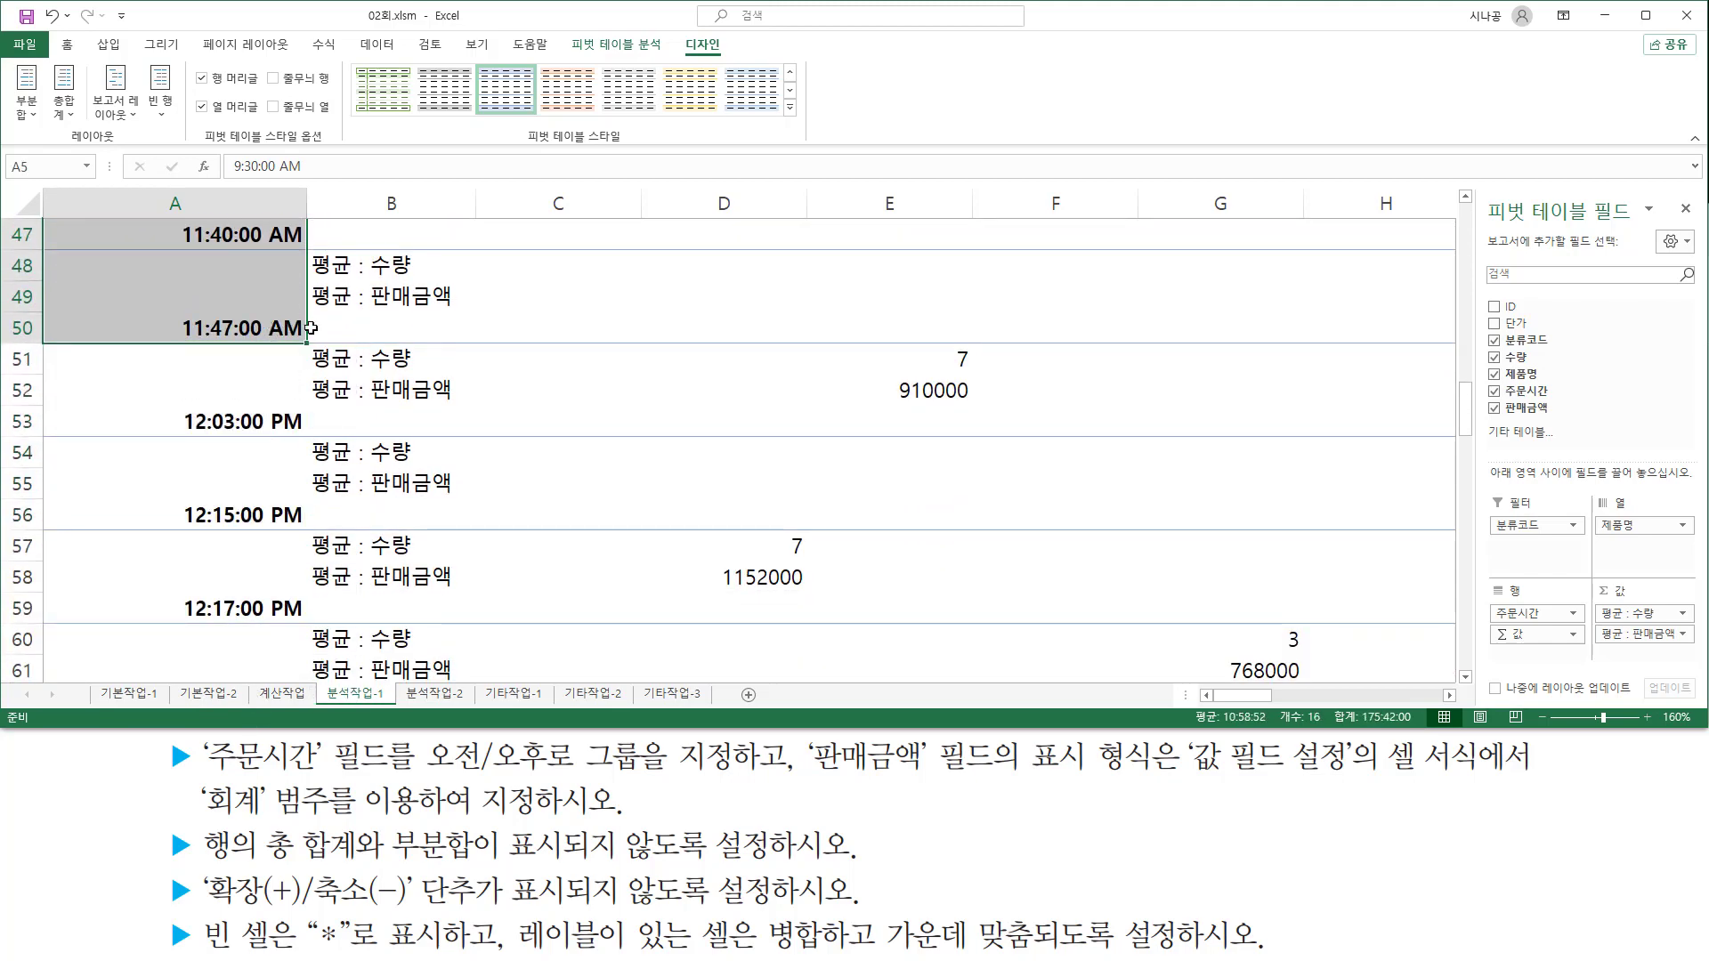
{"action": "scroll", "coordinate": [1469, 207], "scroll_direction": "up", "scroll_amount": 2}
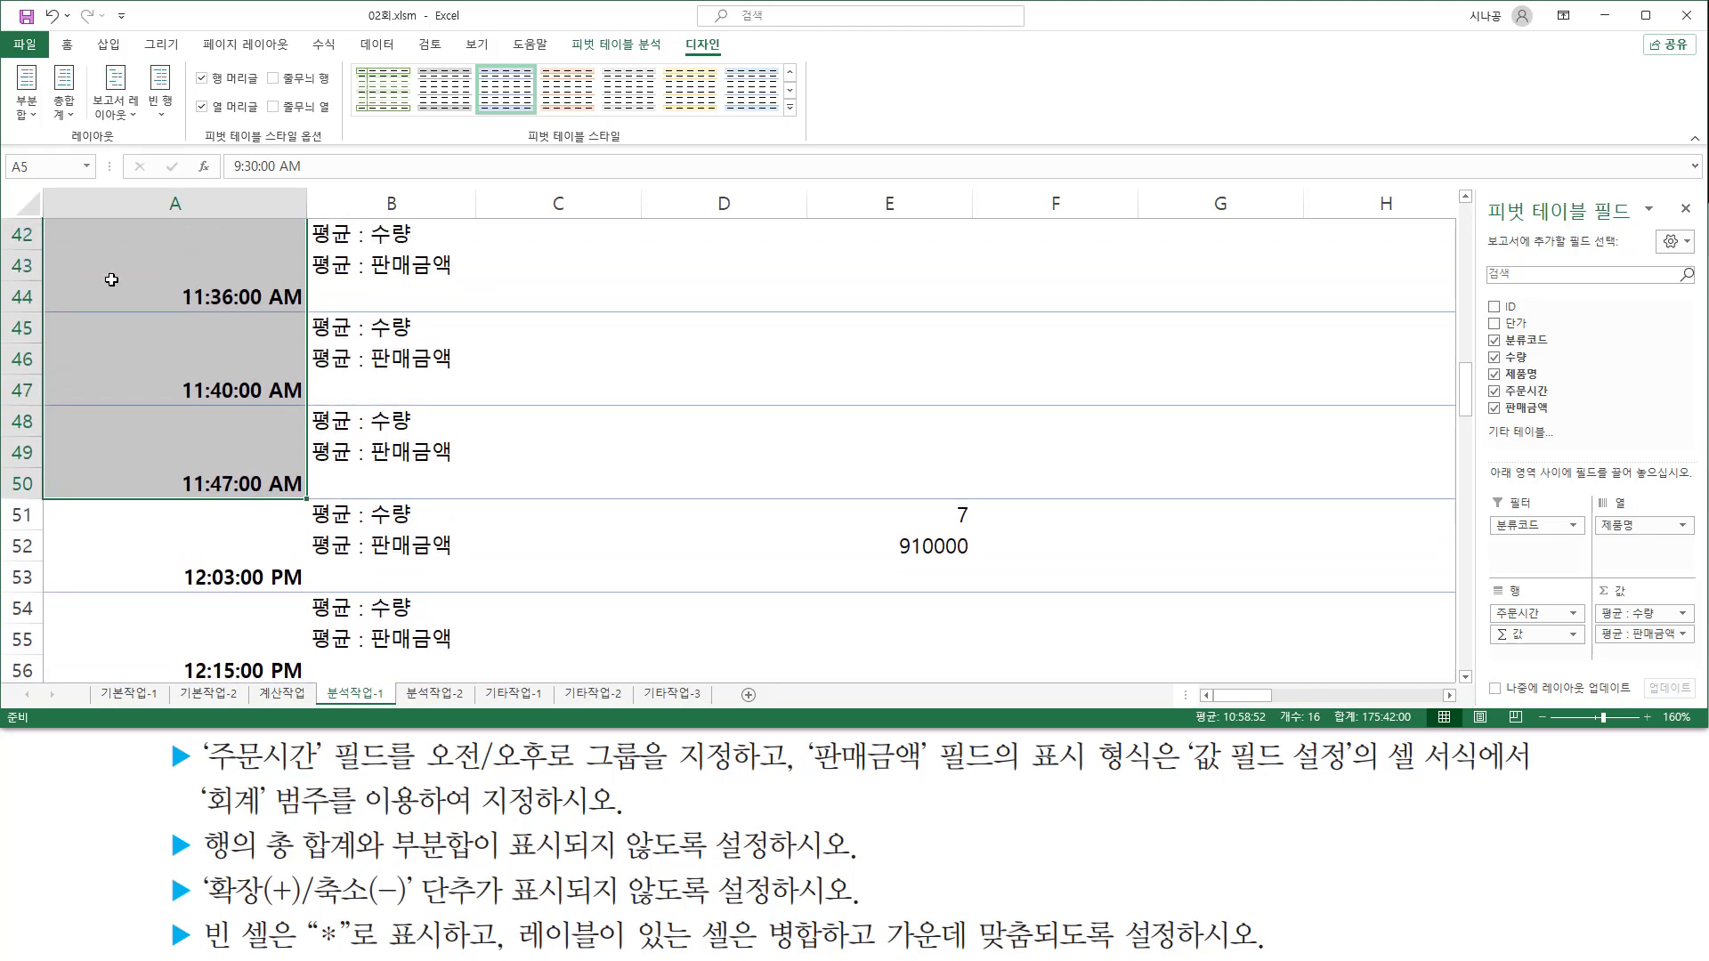
{"action": "right_click", "coordinate": [112, 282]}
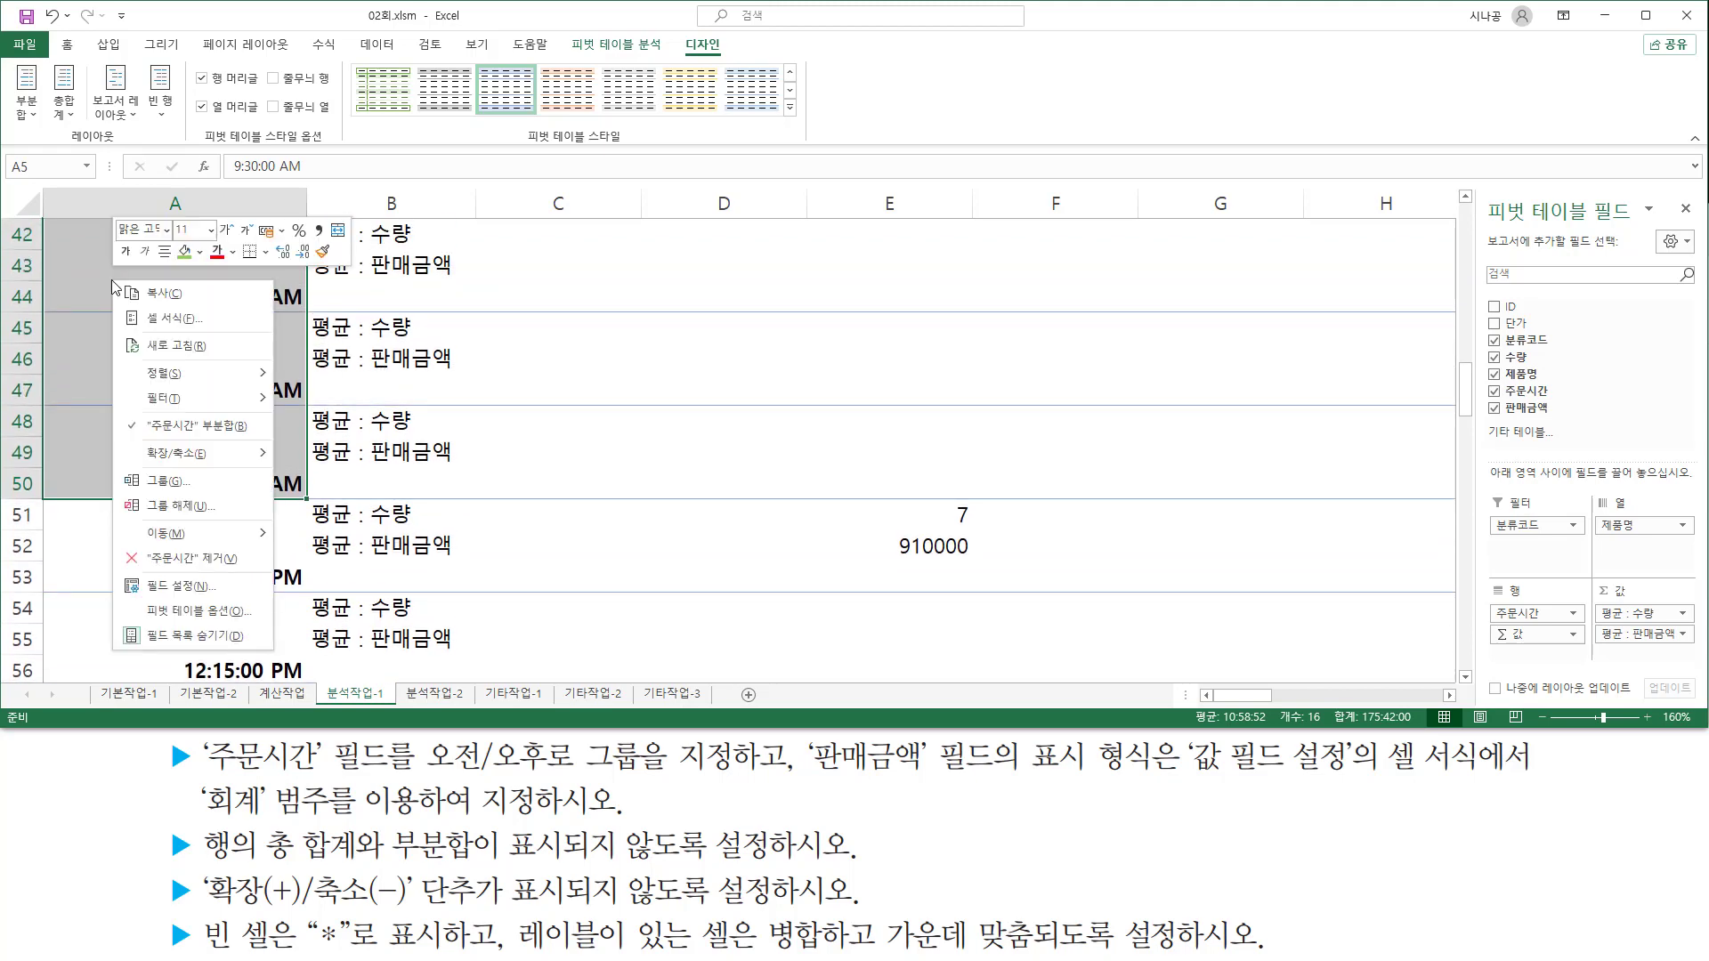
{"action": "left_click", "coordinate": [165, 483]}
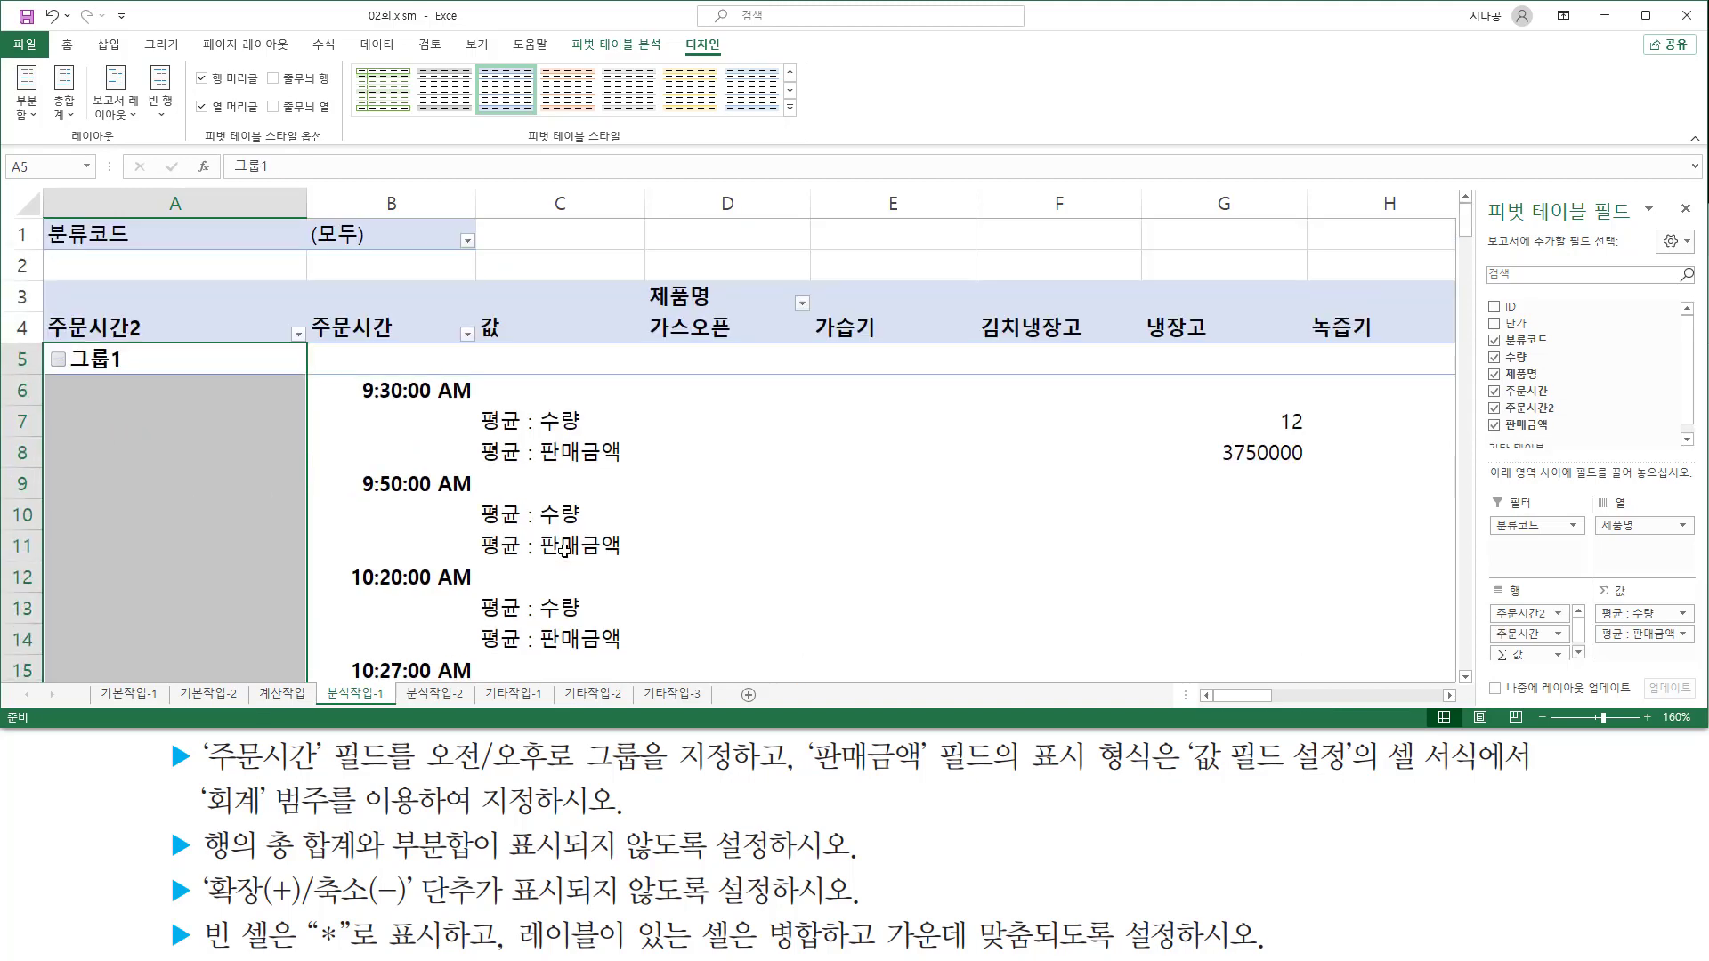
{"action": "left_click", "coordinate": [109, 359]}
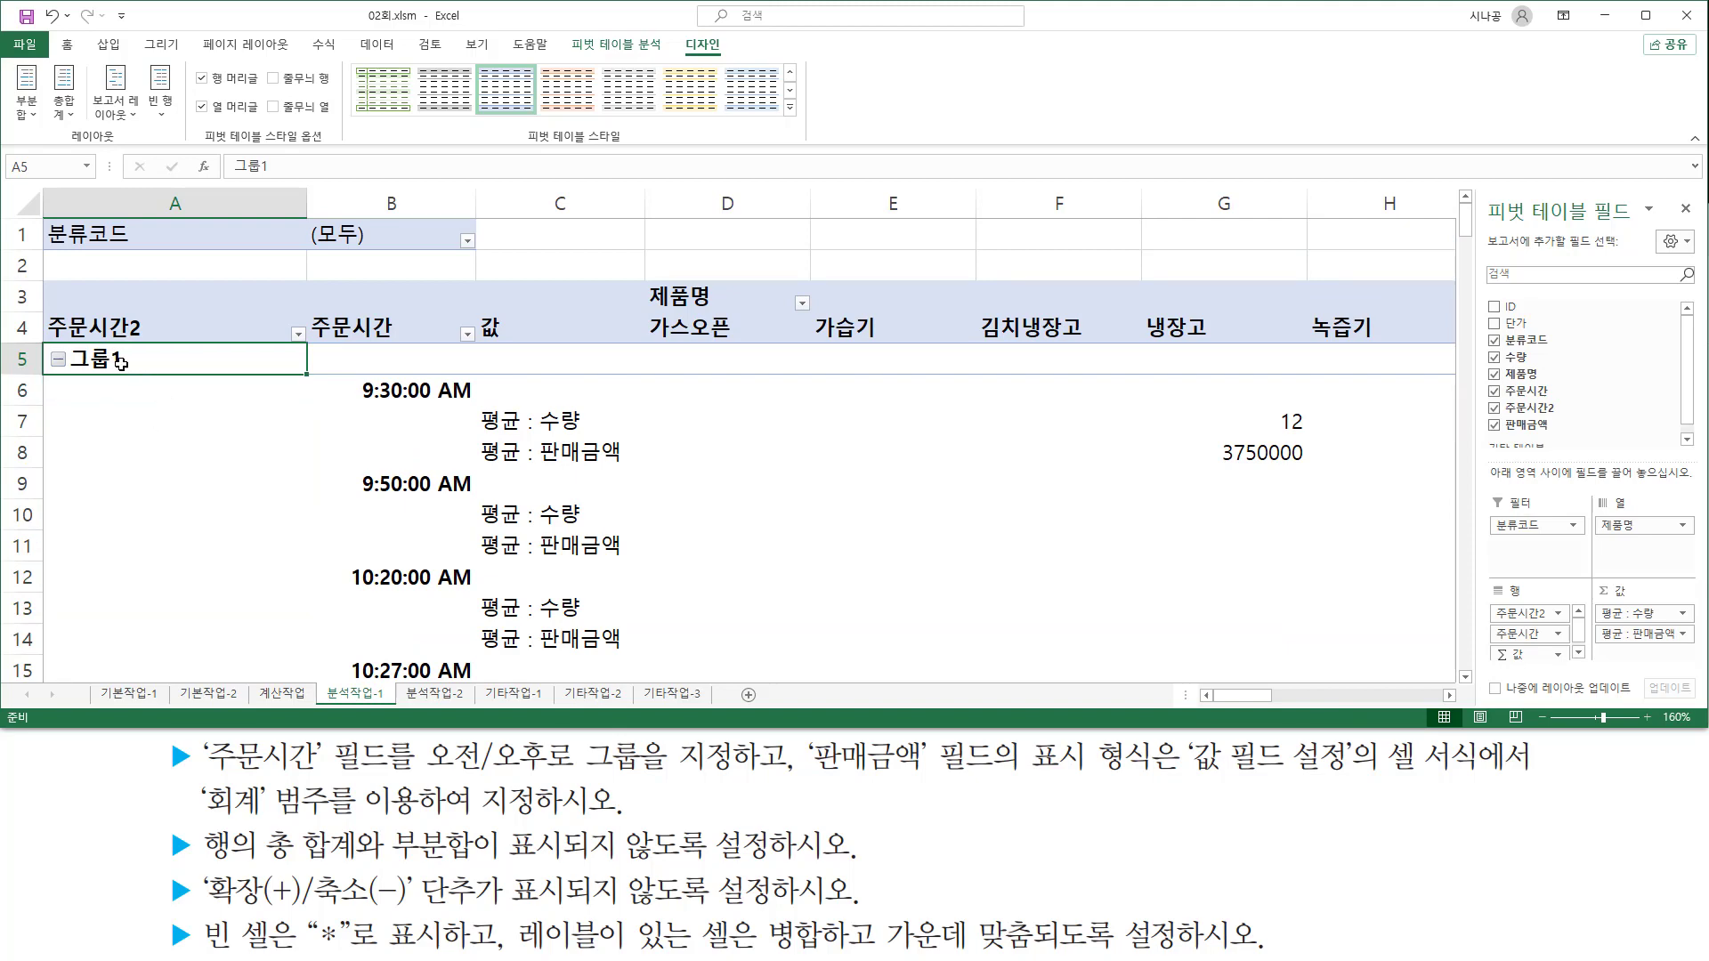
Step: Rename the morning group label in A5 of the PivotTable to 오전
{"action": "left_click_drag", "start_coordinate": [64, 345], "coordinate": [135, 375]}
{"action": "key", "text": "Escape"}
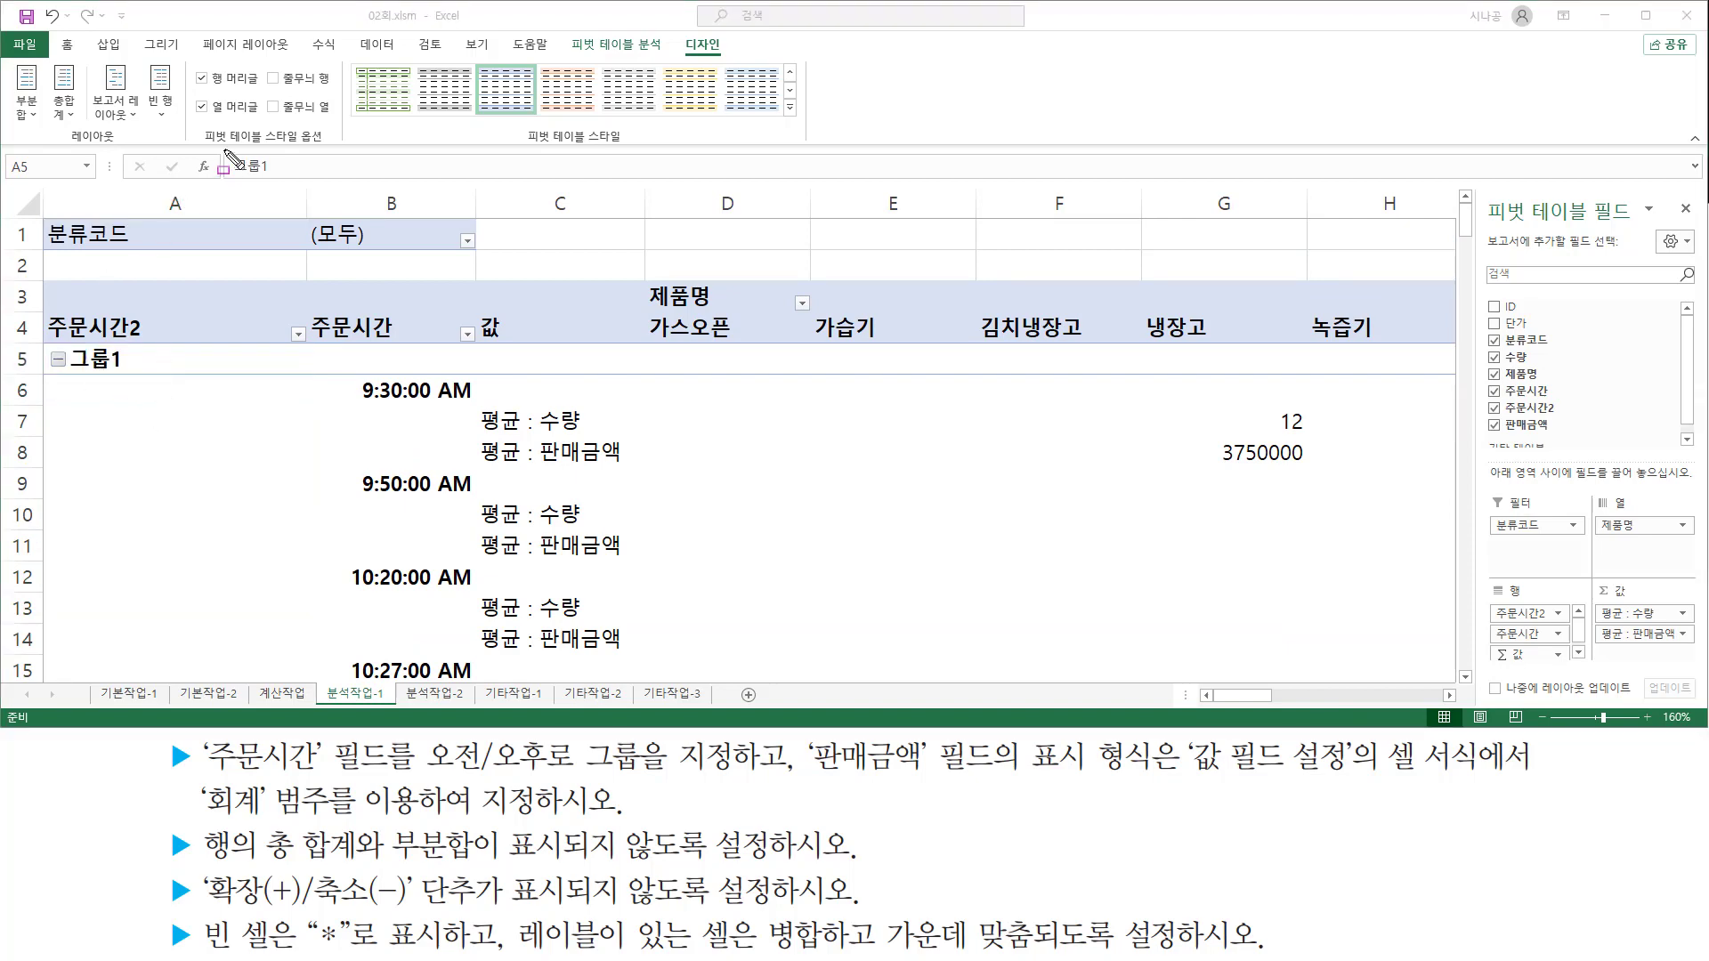
{"action": "left_click_drag", "start_coordinate": [223, 149], "coordinate": [292, 183]}
{"action": "key", "text": "Escape"}
{"action": "left_click", "coordinate": [305, 163]}
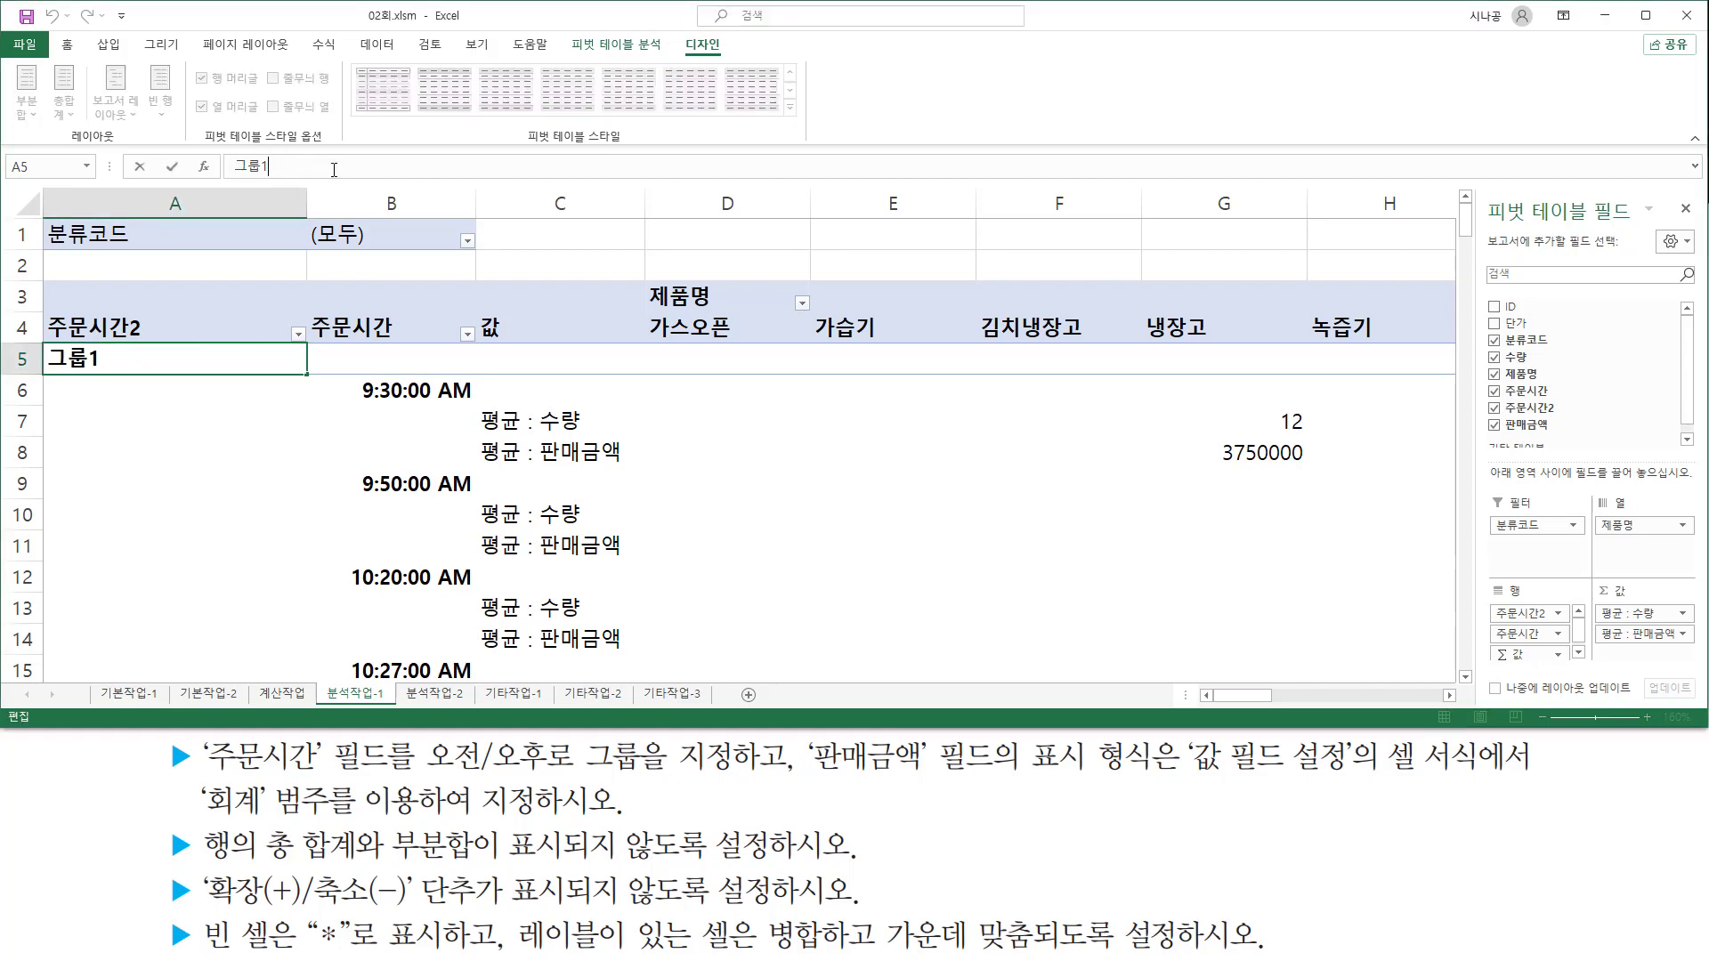
{"action": "key", "text": "BackSpace"}
{"action": "key", "text": "BackSpace"}
{"action": "type", "text": "오저"}
{"action": "key", "text": "Return"}
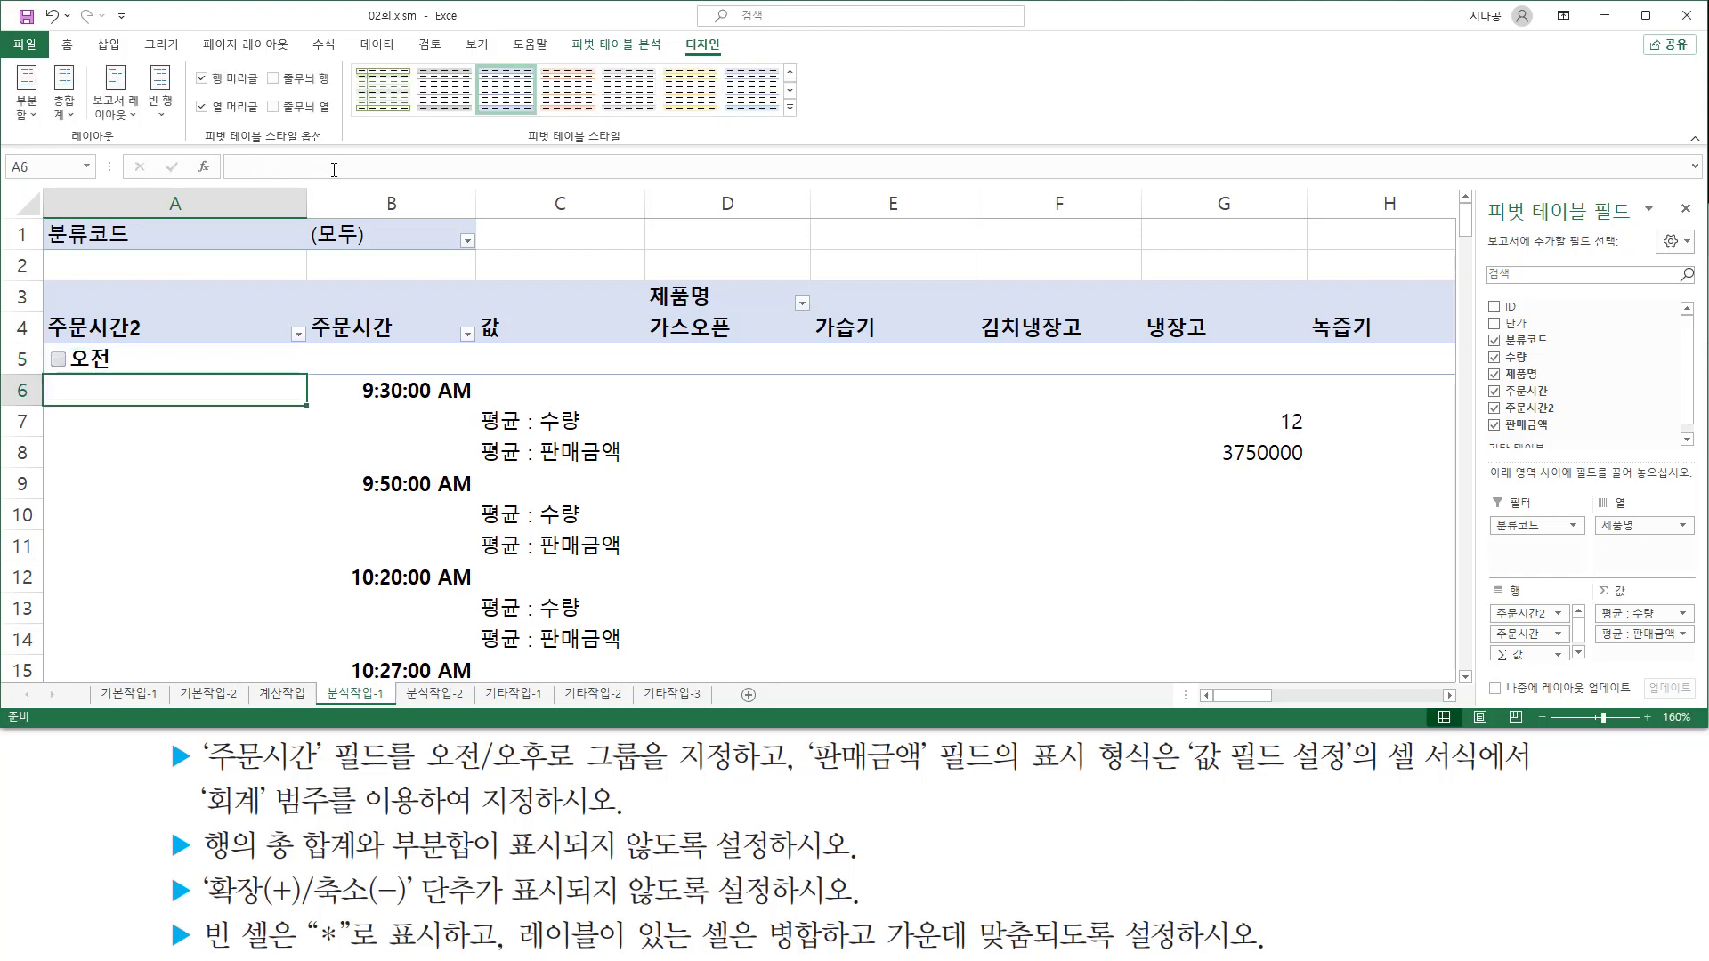
{"action": "left_click_drag", "start_coordinate": [45, 372], "coordinate": [116, 372]}
{"action": "key", "text": "Escape"}
Step: Group the afternoon 주문시간 items from 12:03:00 PM through 5:56:00 PM (A56:A187)
{"action": "scroll", "coordinate": [895, 407], "scroll_direction": "down", "scroll_amount": 6}
{"action": "scroll", "coordinate": [707, 475], "scroll_direction": "down", "scroll_amount": 13}
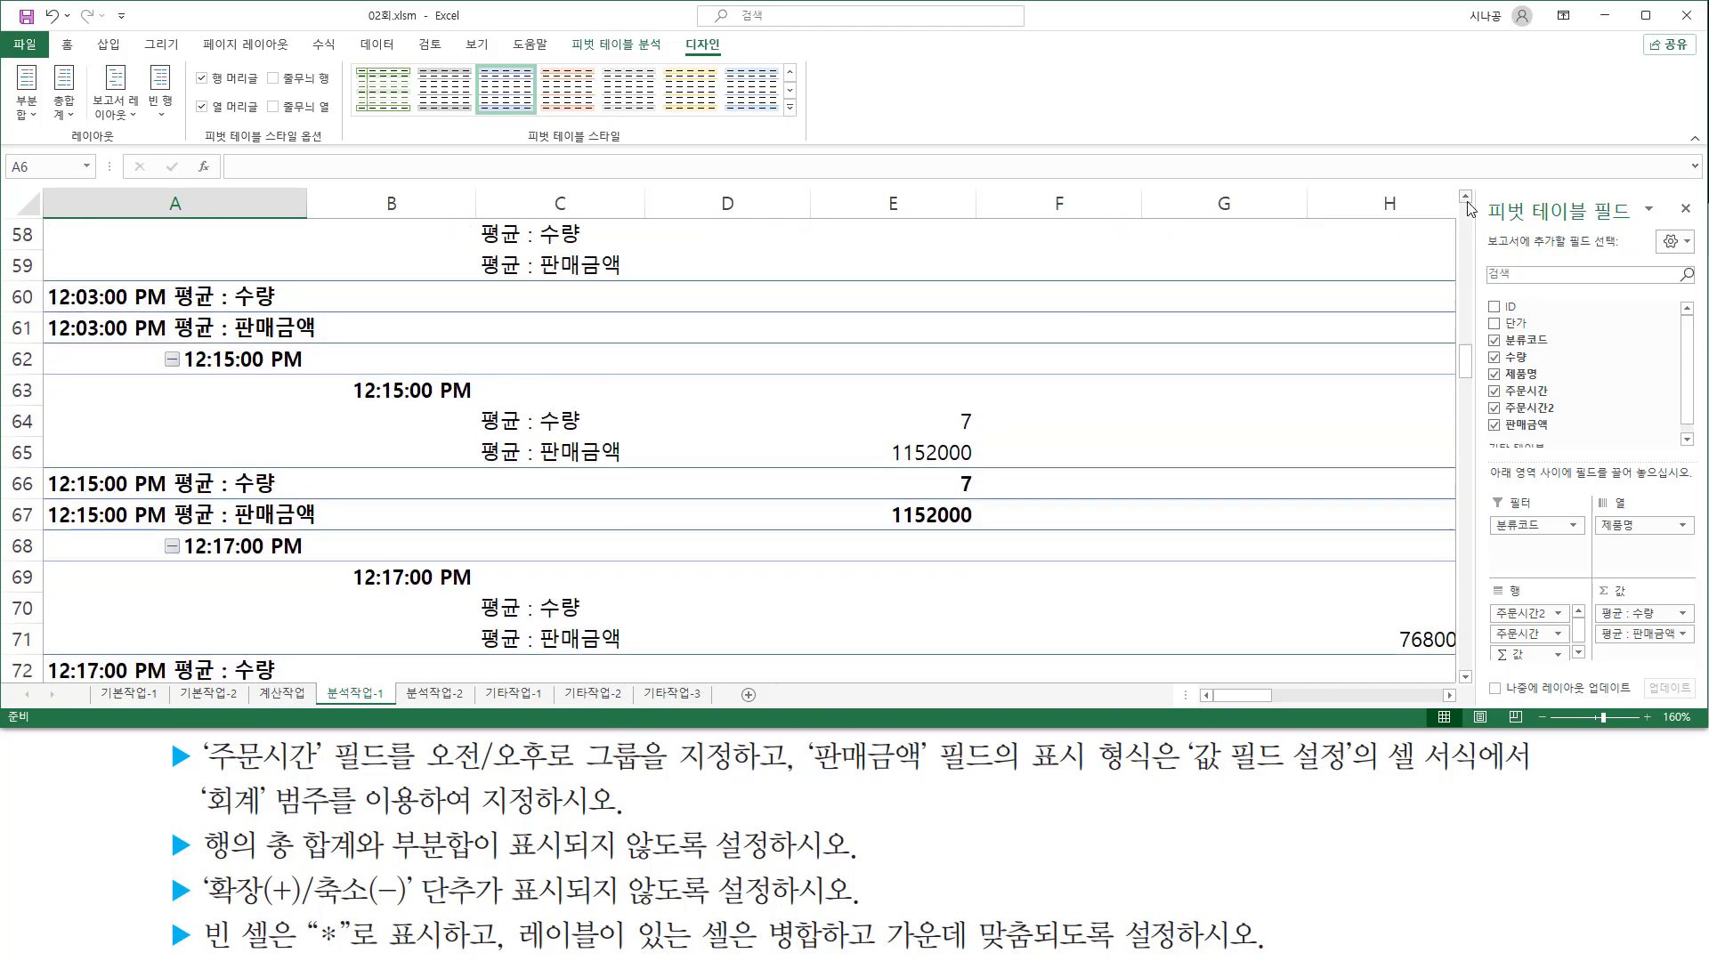
{"action": "scroll", "coordinate": [1468, 208], "scroll_direction": "up", "scroll_amount": 3}
{"action": "scroll", "coordinate": [1469, 208], "scroll_direction": "up", "scroll_amount": 1}
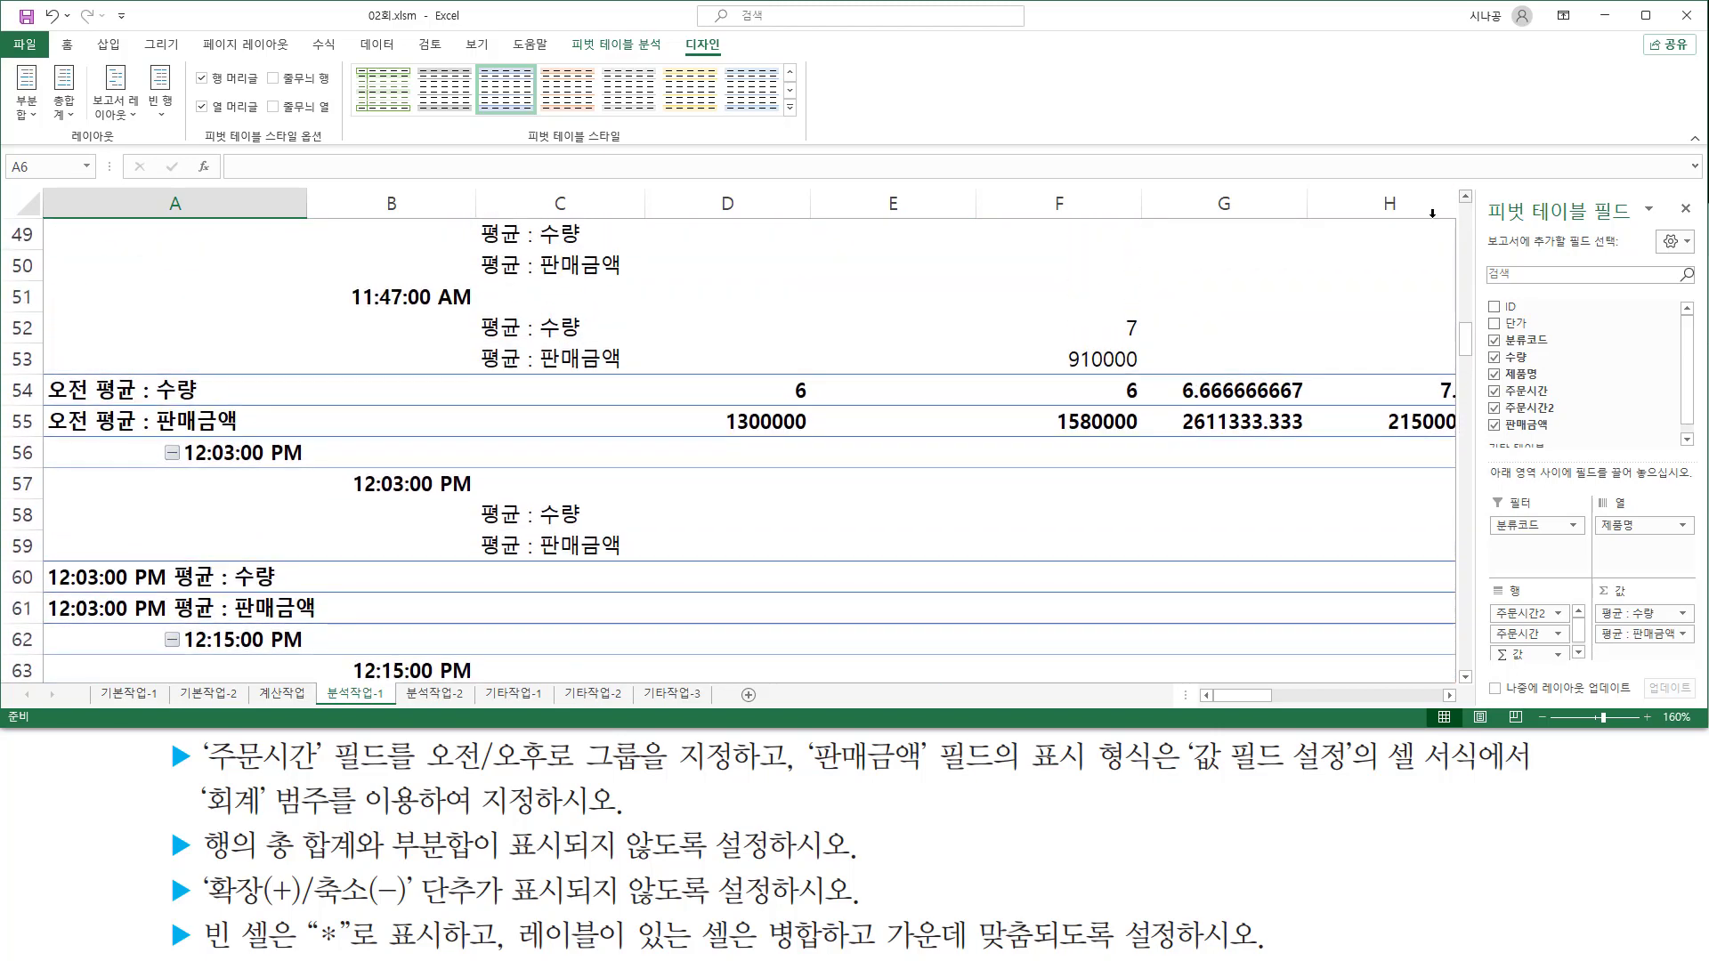
{"action": "left_click", "coordinate": [372, 483]}
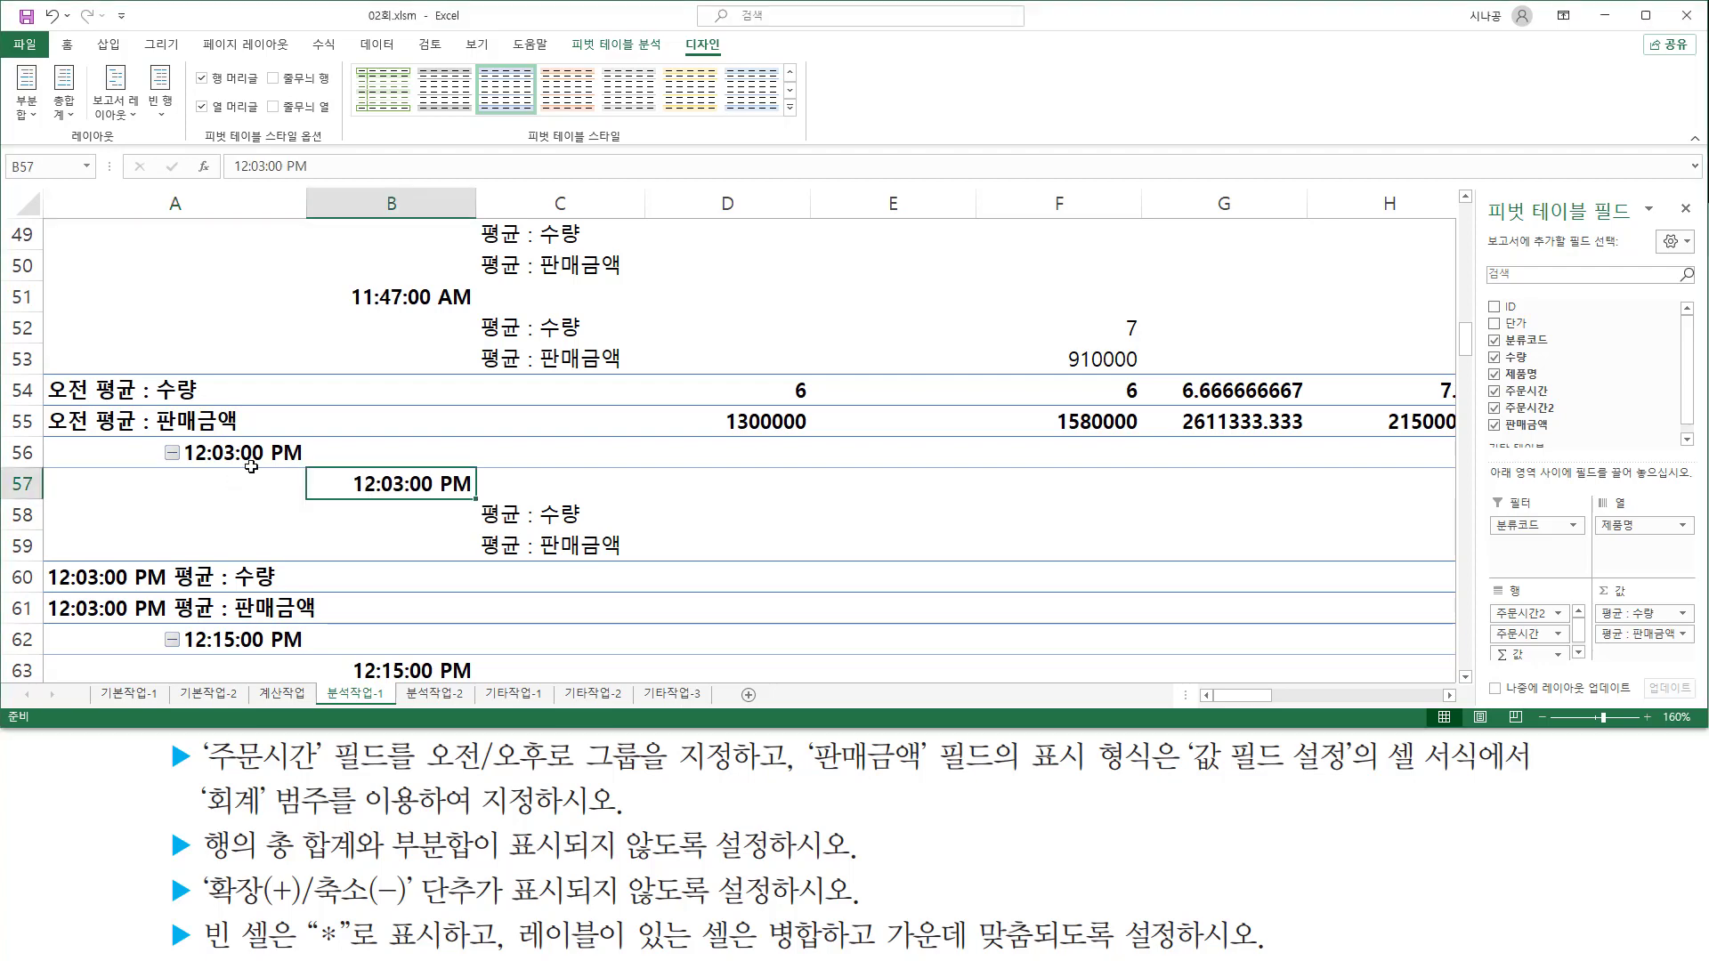
{"action": "left_click", "coordinate": [228, 451]}
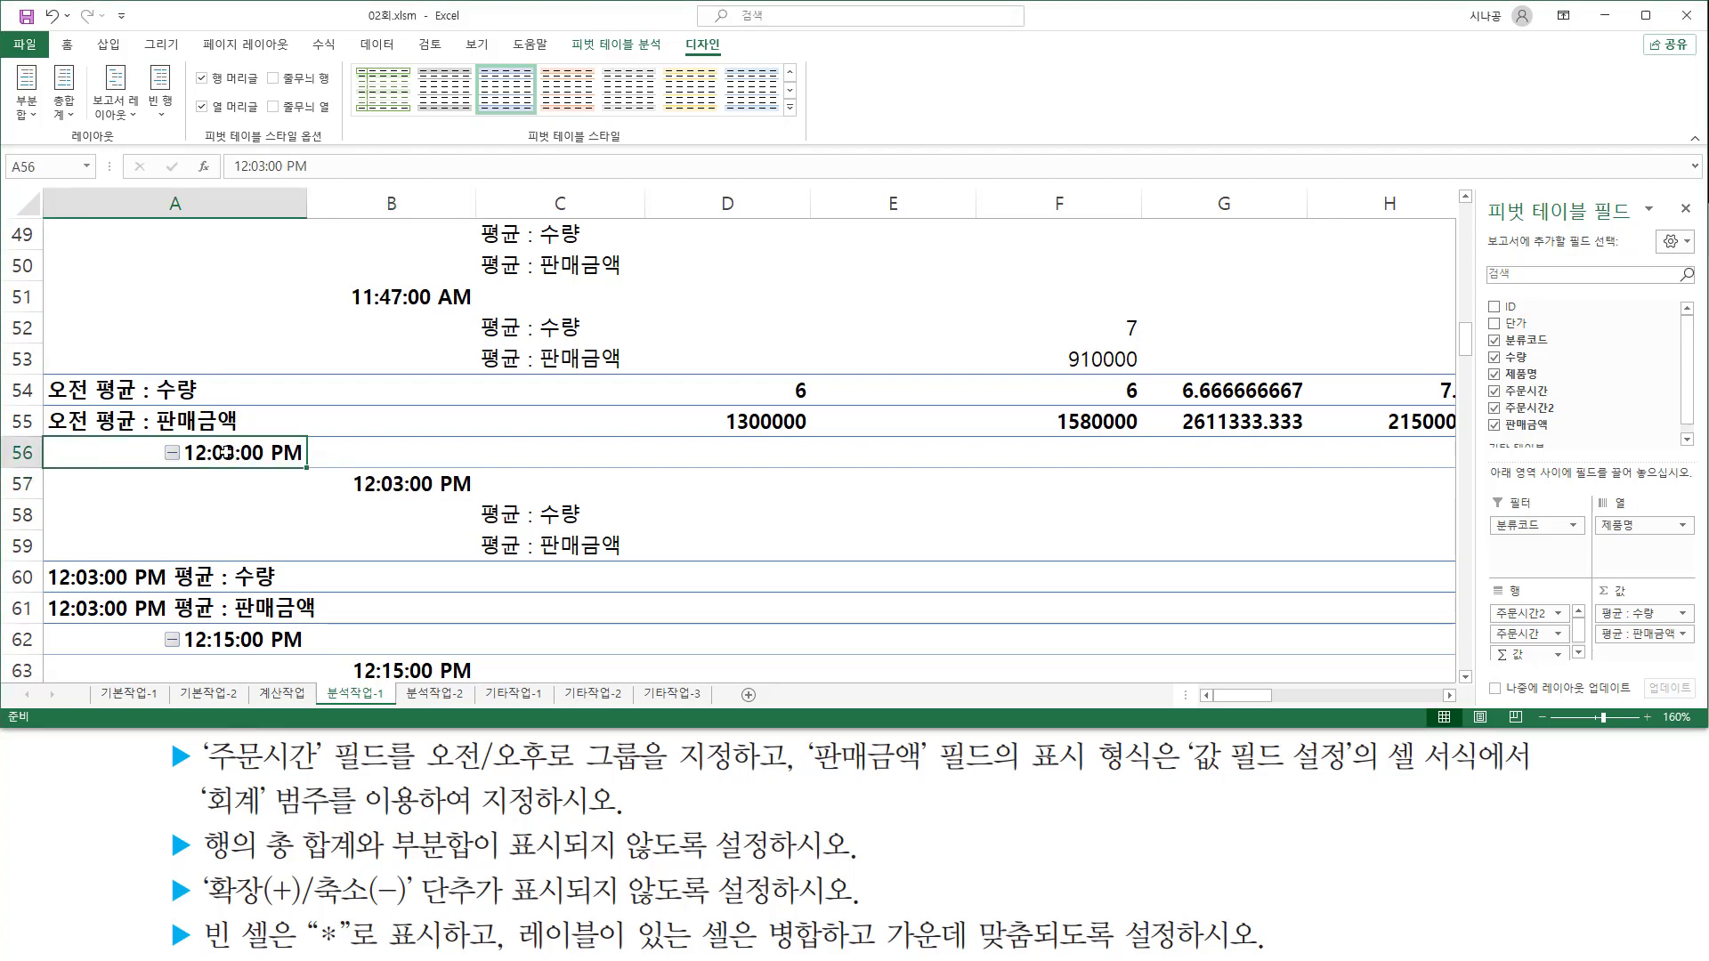
{"action": "left_click_drag", "start_coordinate": [226, 452], "coordinate": [242, 539]}
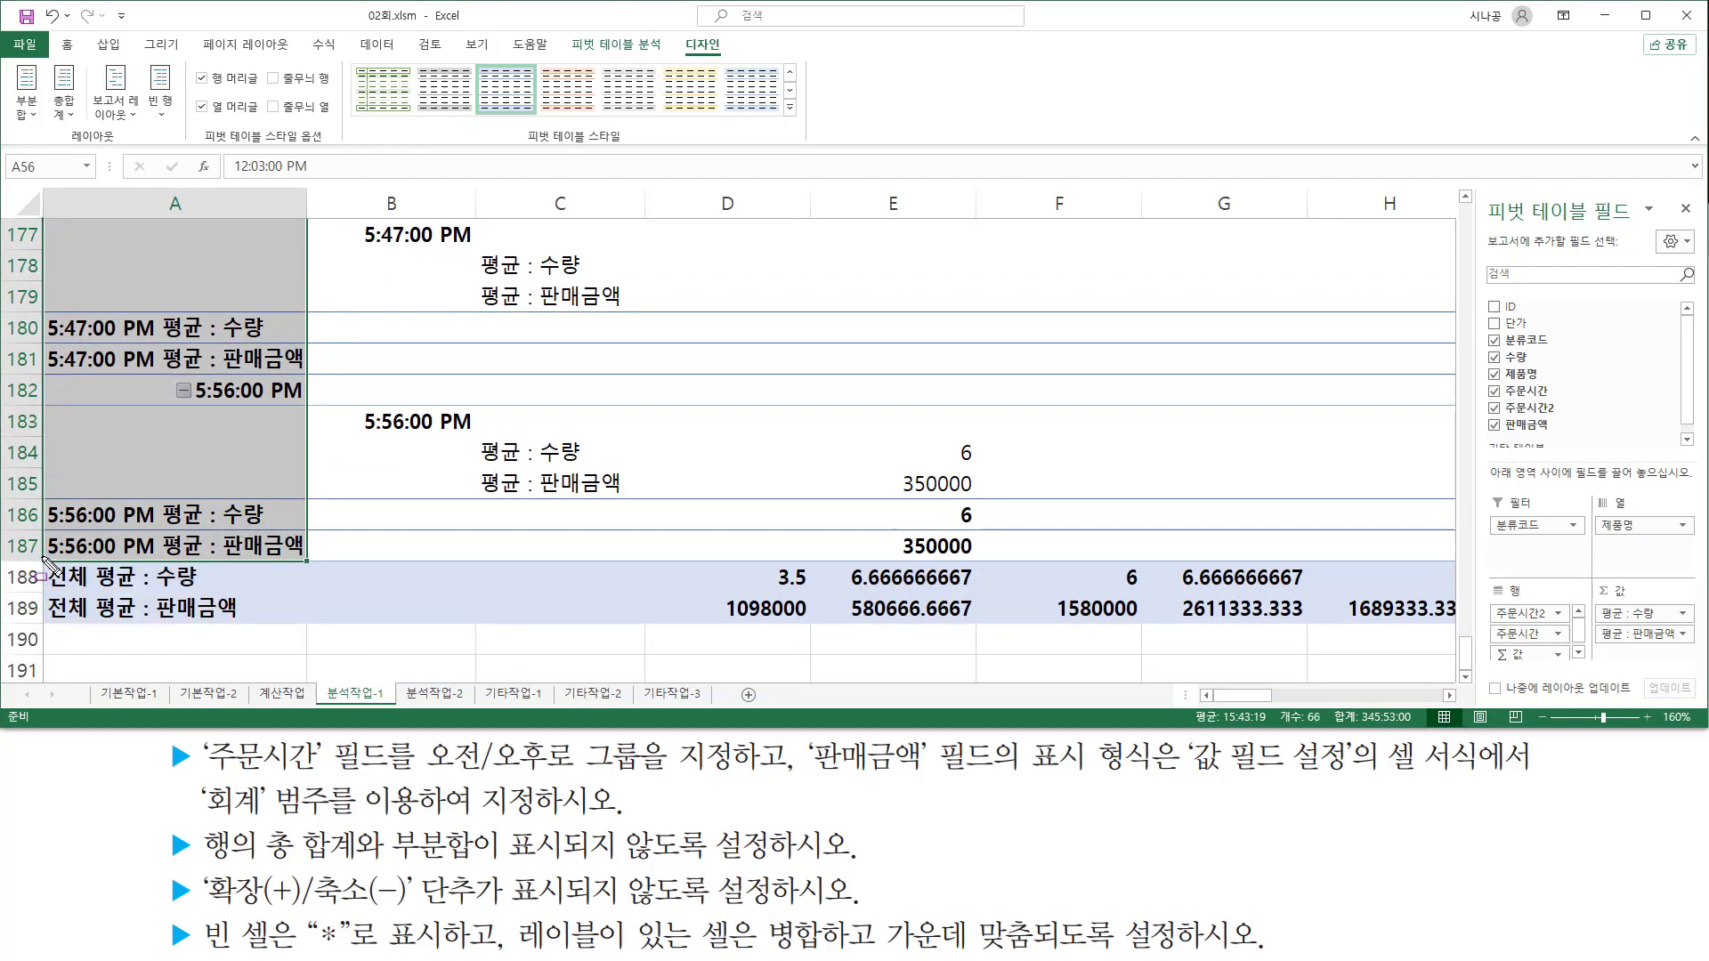
{"action": "left_click_drag", "start_coordinate": [42, 563], "coordinate": [322, 564]}
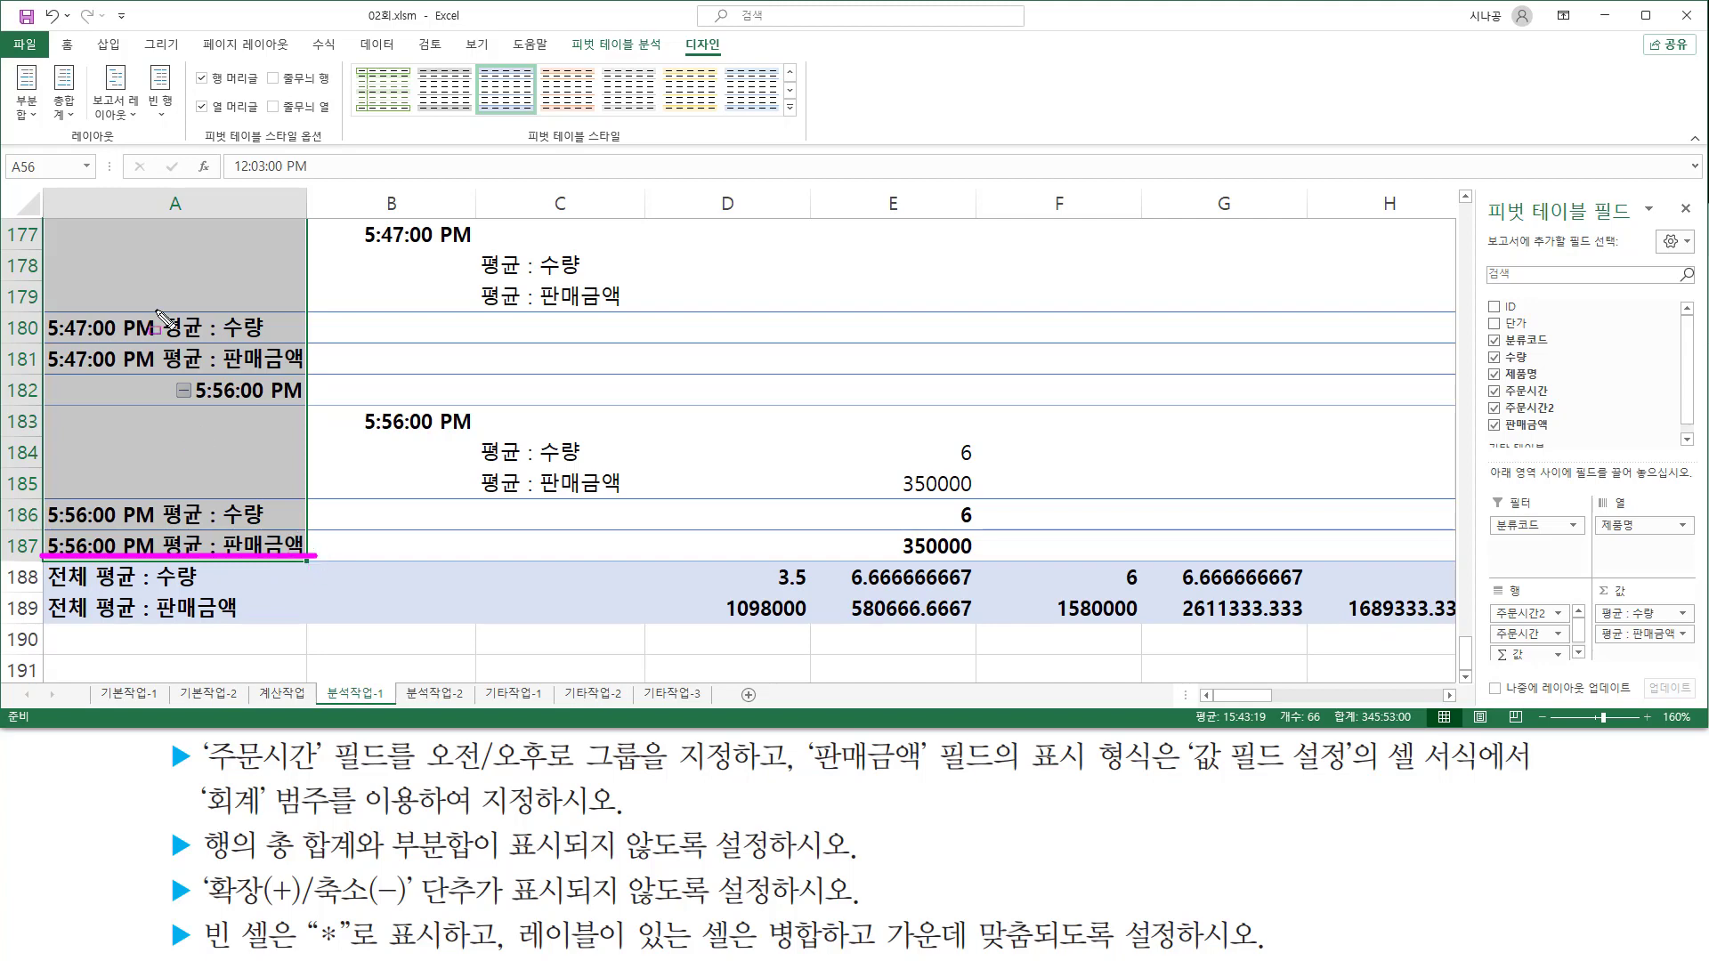
{"action": "right_click", "coordinate": [179, 243]}
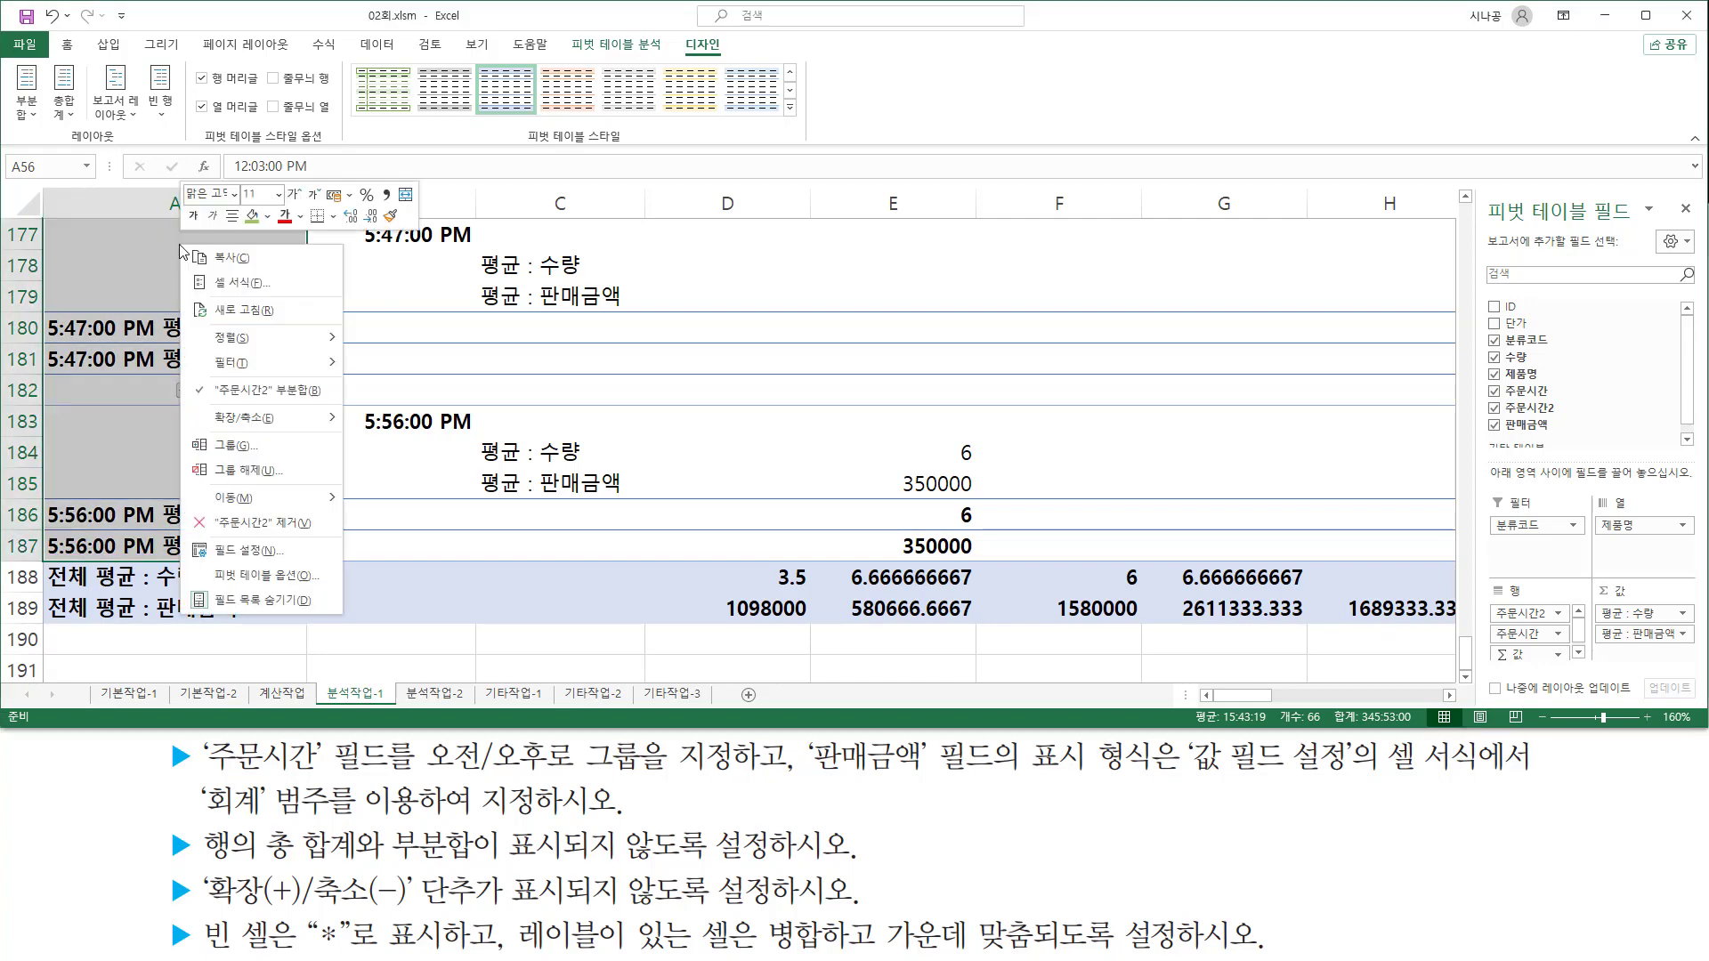
{"action": "left_click", "coordinate": [234, 447]}
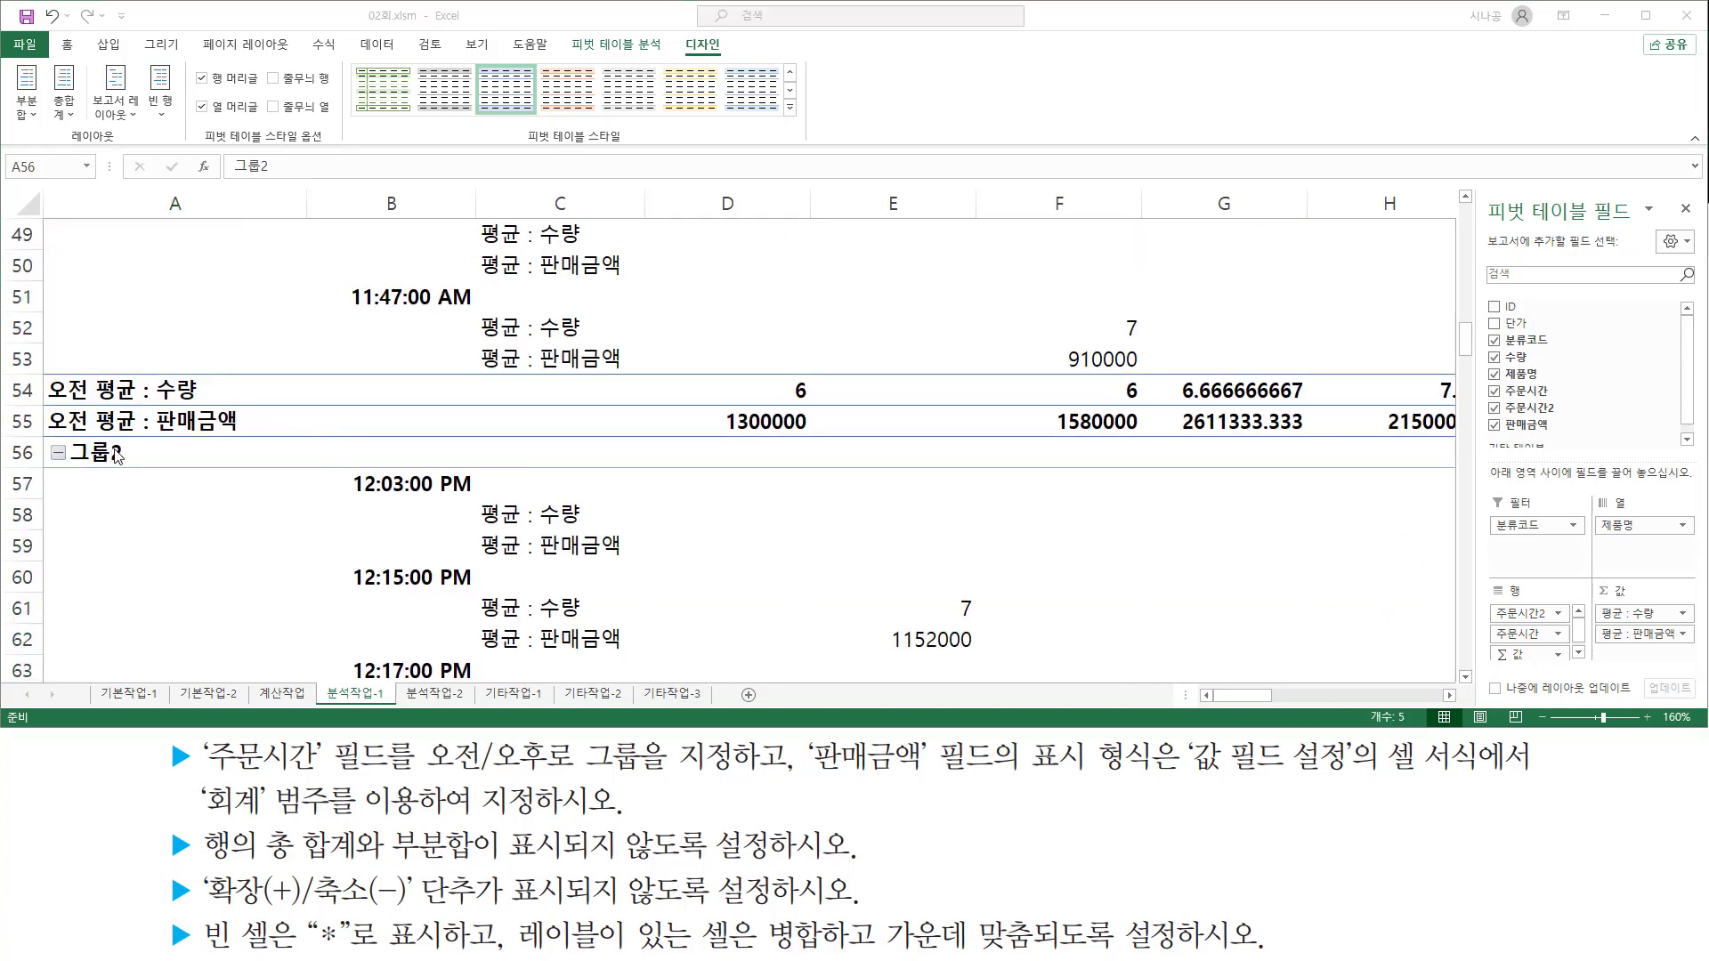
Step: Rename the afternoon group label in A56 to 오후 and look over both groups
{"action": "left_click", "coordinate": [89, 452]}
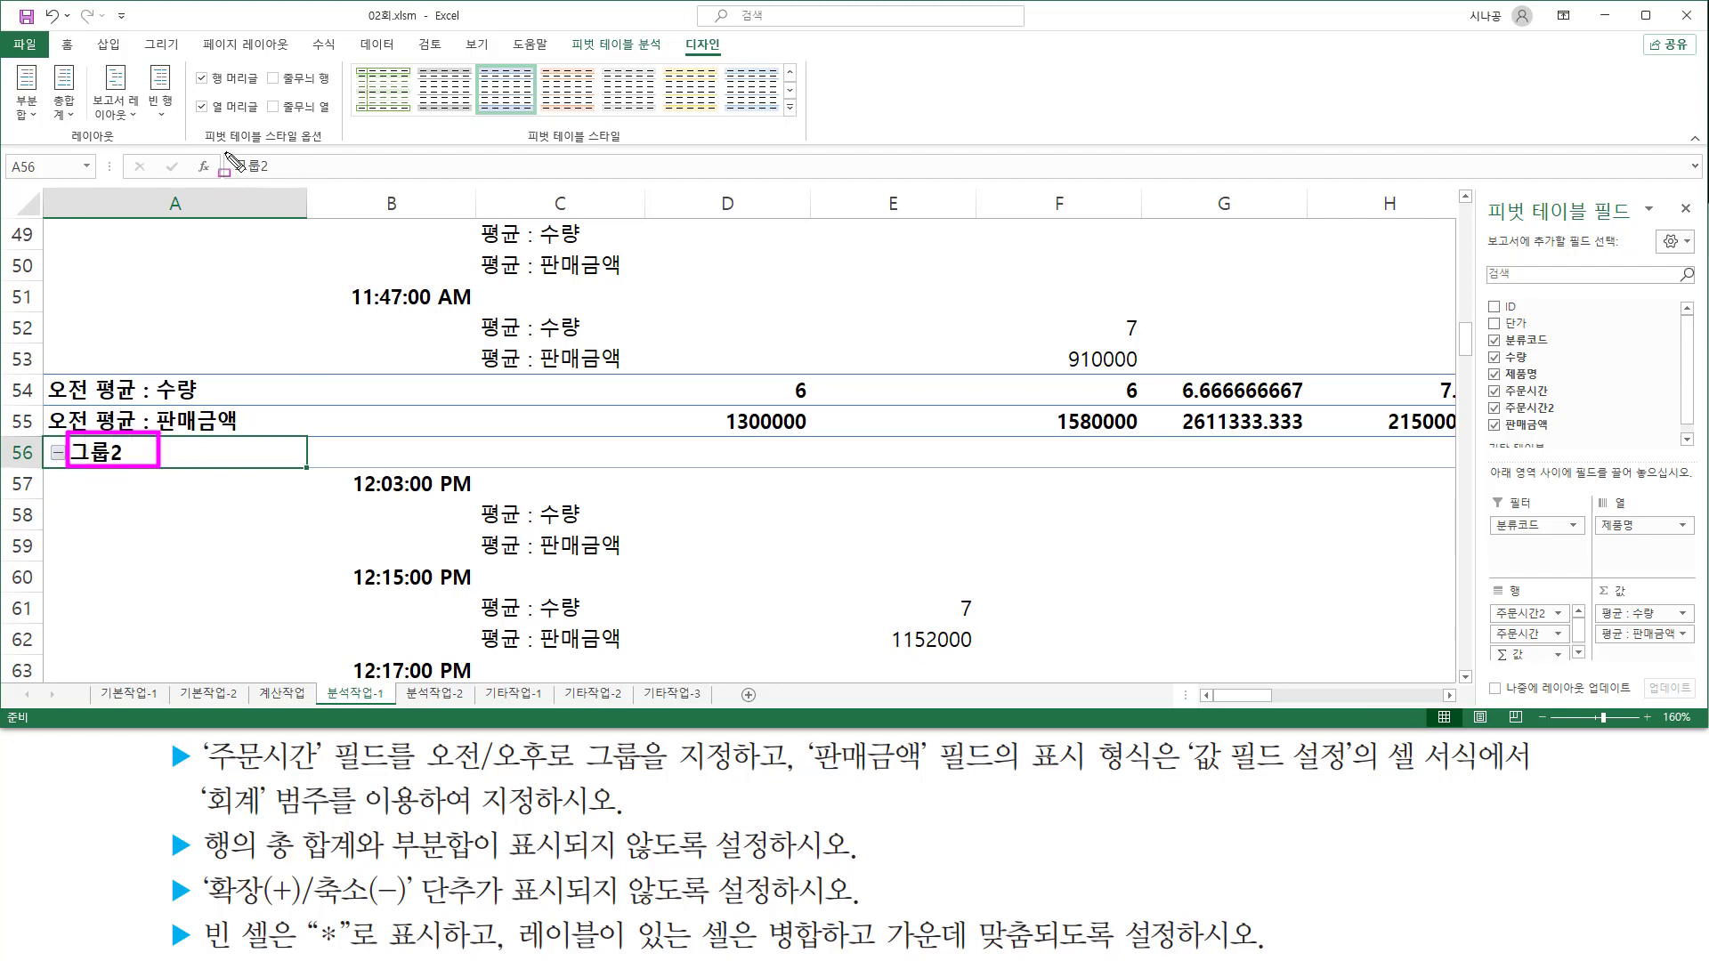
{"action": "left_click", "coordinate": [313, 167]}
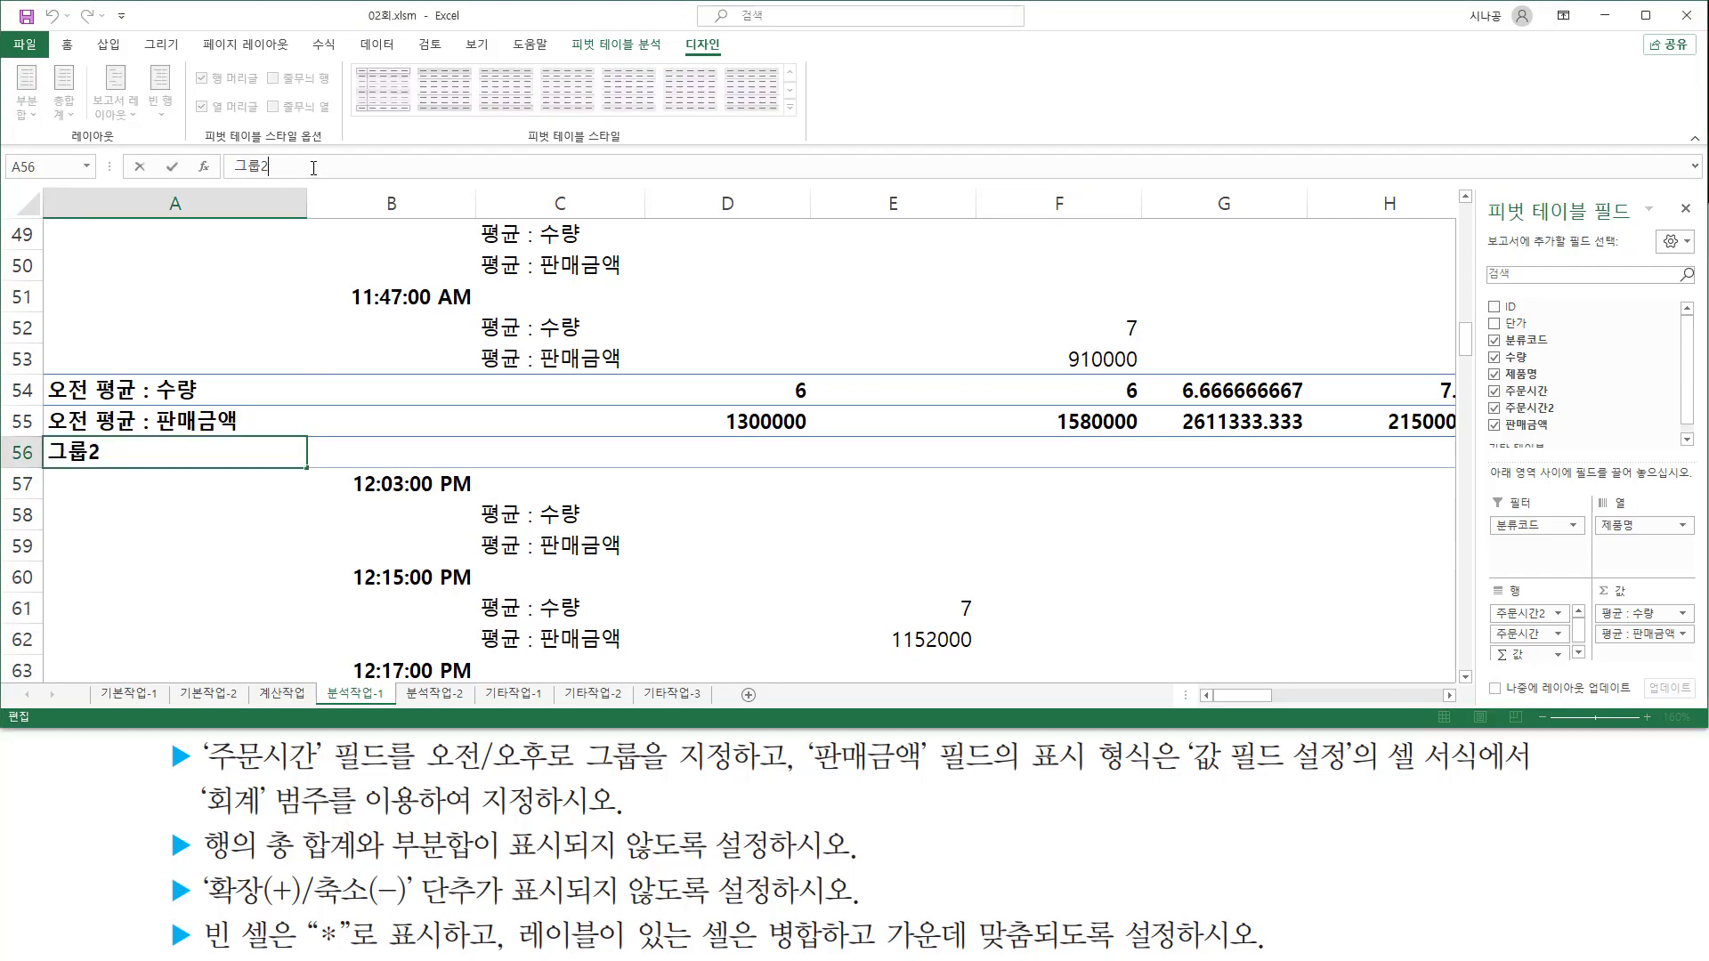
{"action": "key", "text": "BackSpace"}
{"action": "key", "text": "BackSpace"}
{"action": "type", "text": "오후"}
{"action": "key", "text": "Return"}
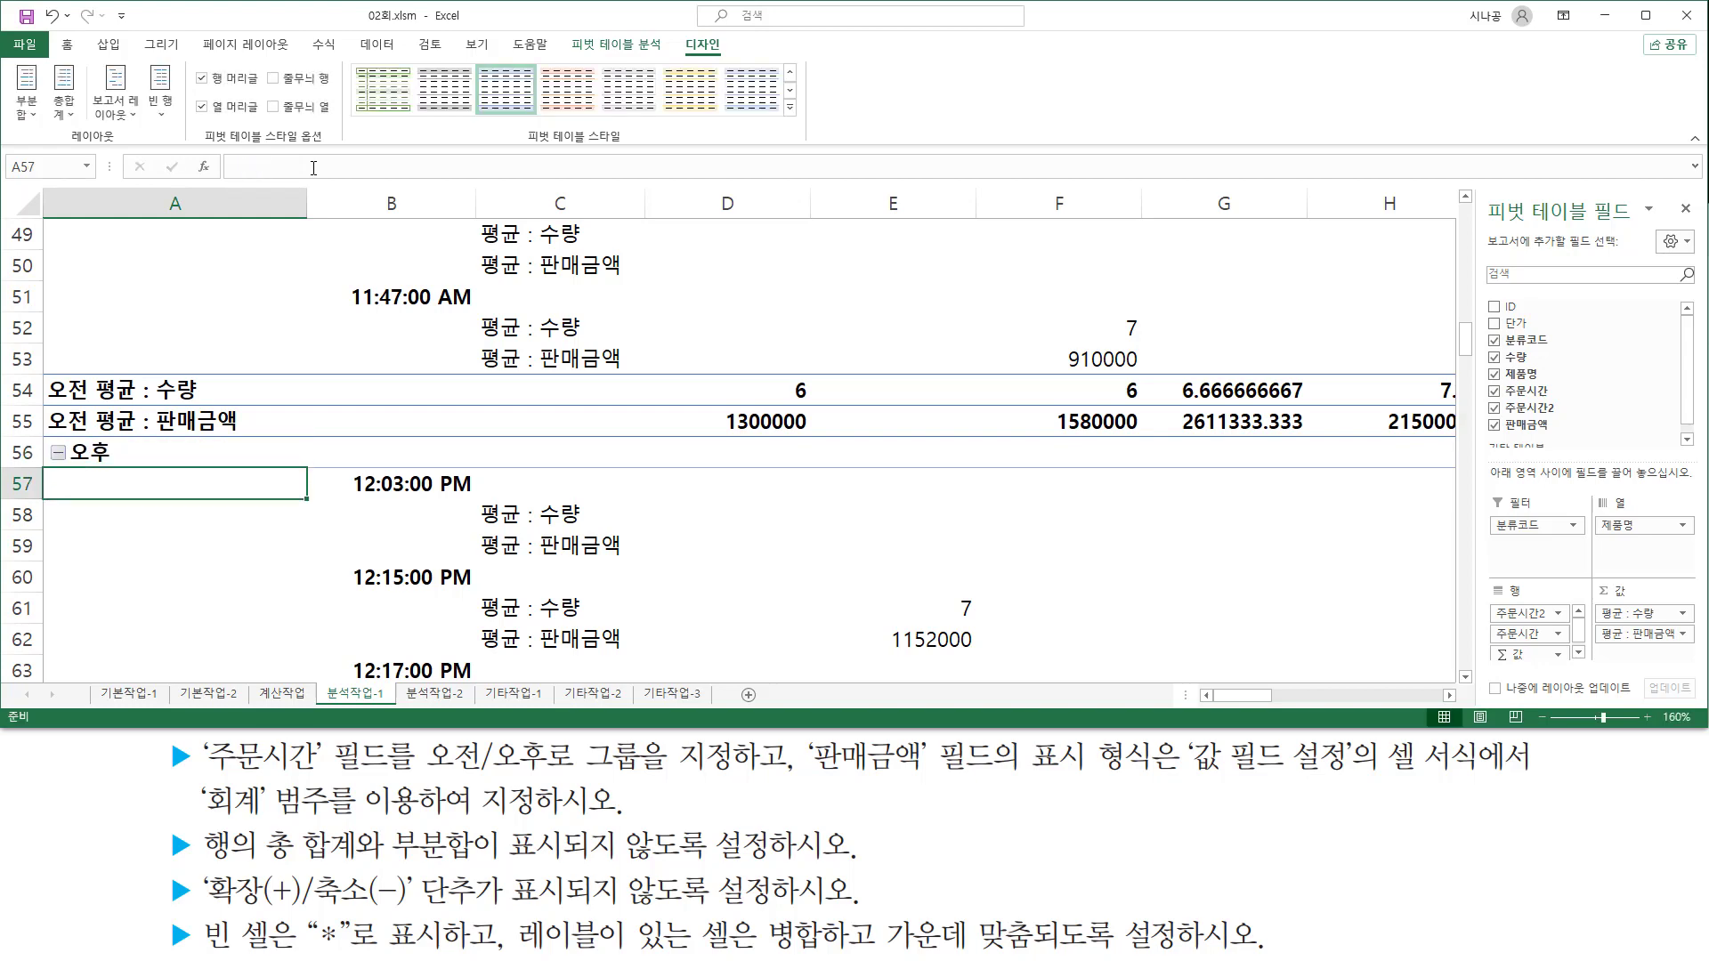
{"action": "key", "text": "Up"}
{"action": "scroll", "coordinate": [156, 493], "scroll_direction": "up", "scroll_amount": 13}
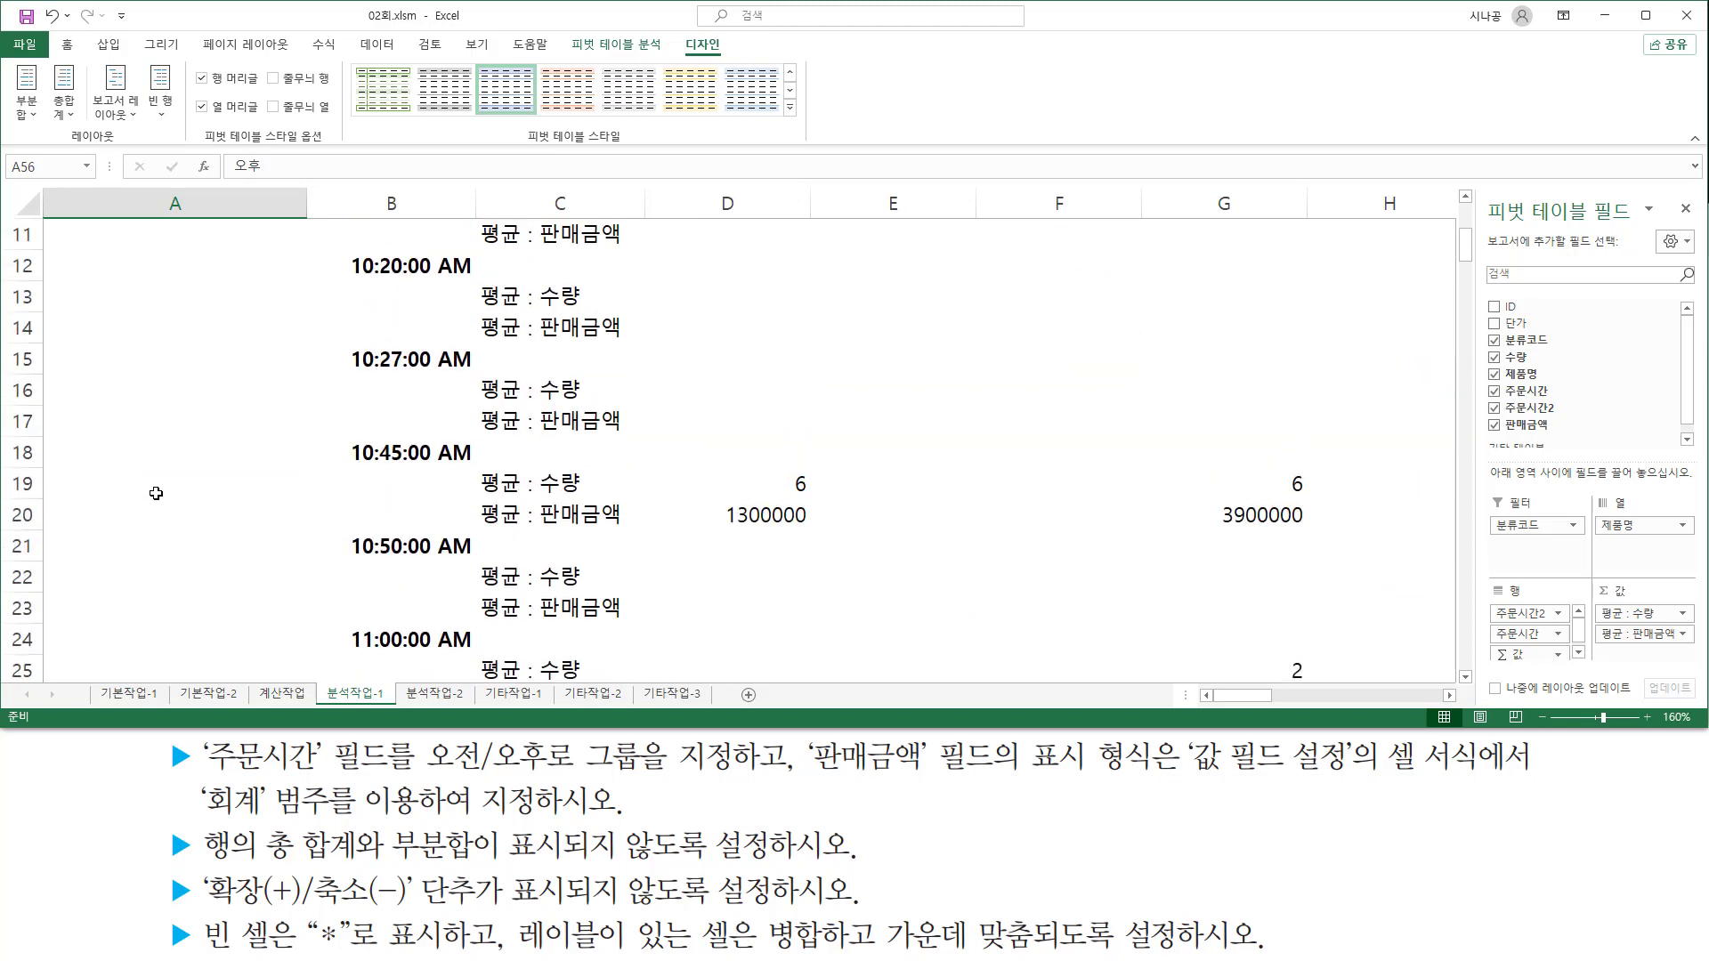
{"action": "scroll", "coordinate": [156, 493], "scroll_direction": "up", "scroll_amount": 4}
{"action": "scroll", "coordinate": [156, 494], "scroll_direction": "down", "scroll_amount": 20}
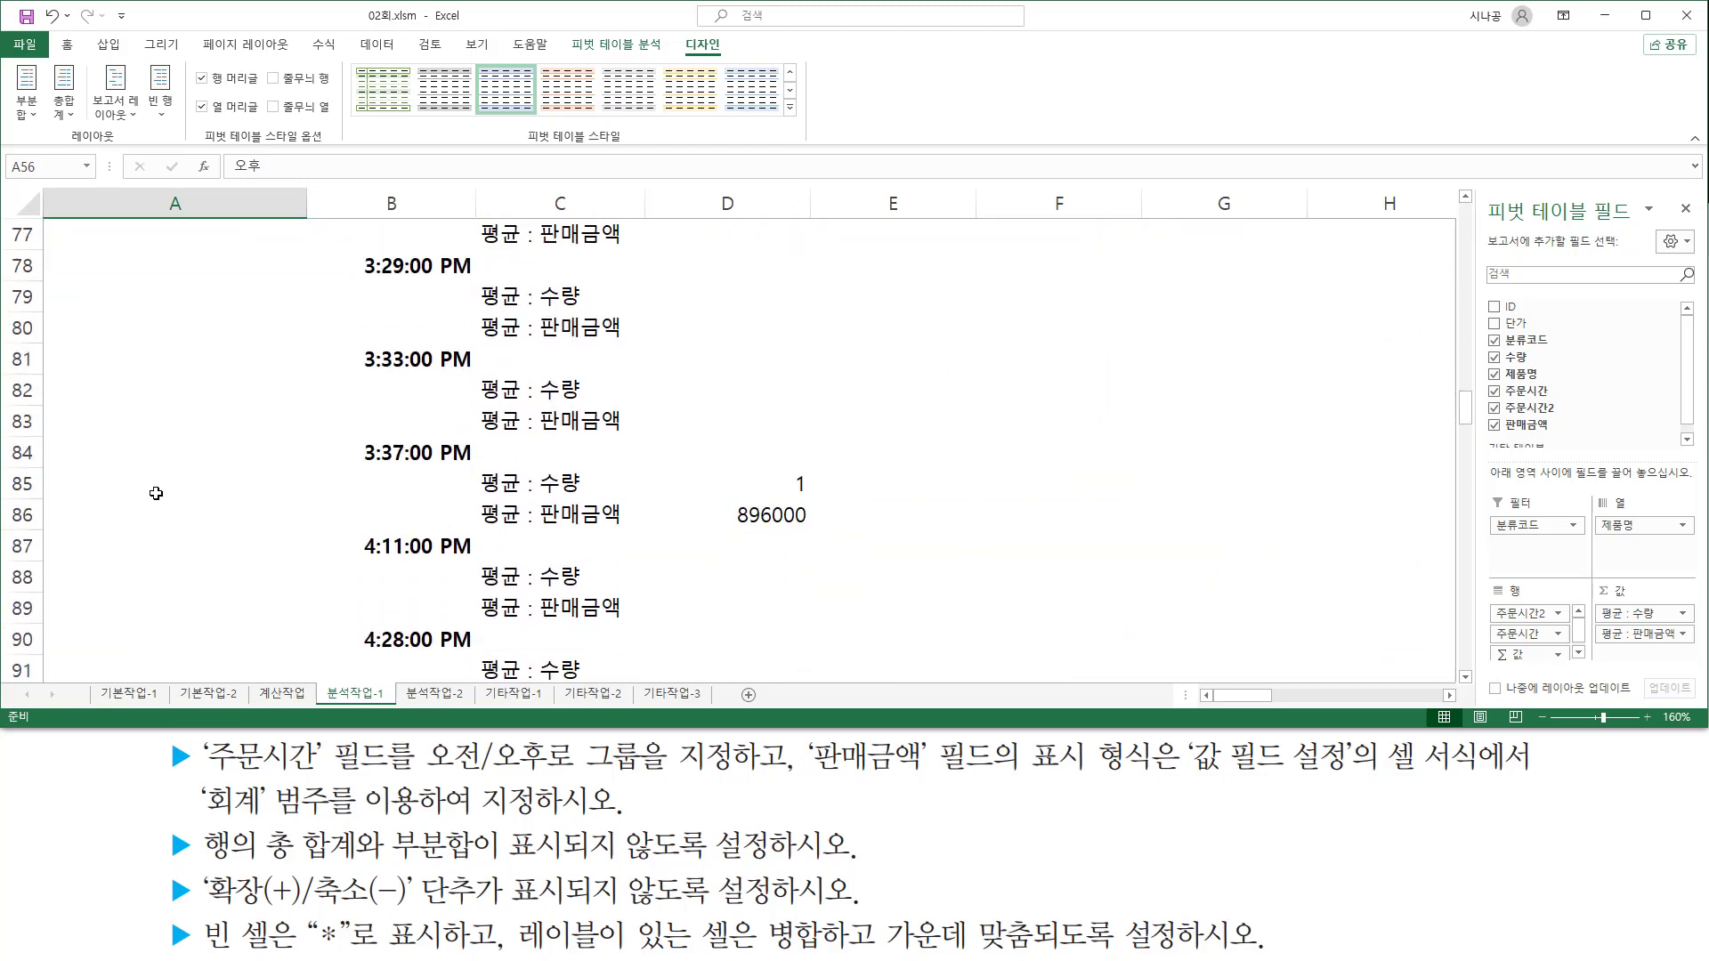
{"action": "scroll", "coordinate": [474, 519], "scroll_direction": "up", "scroll_amount": 20}
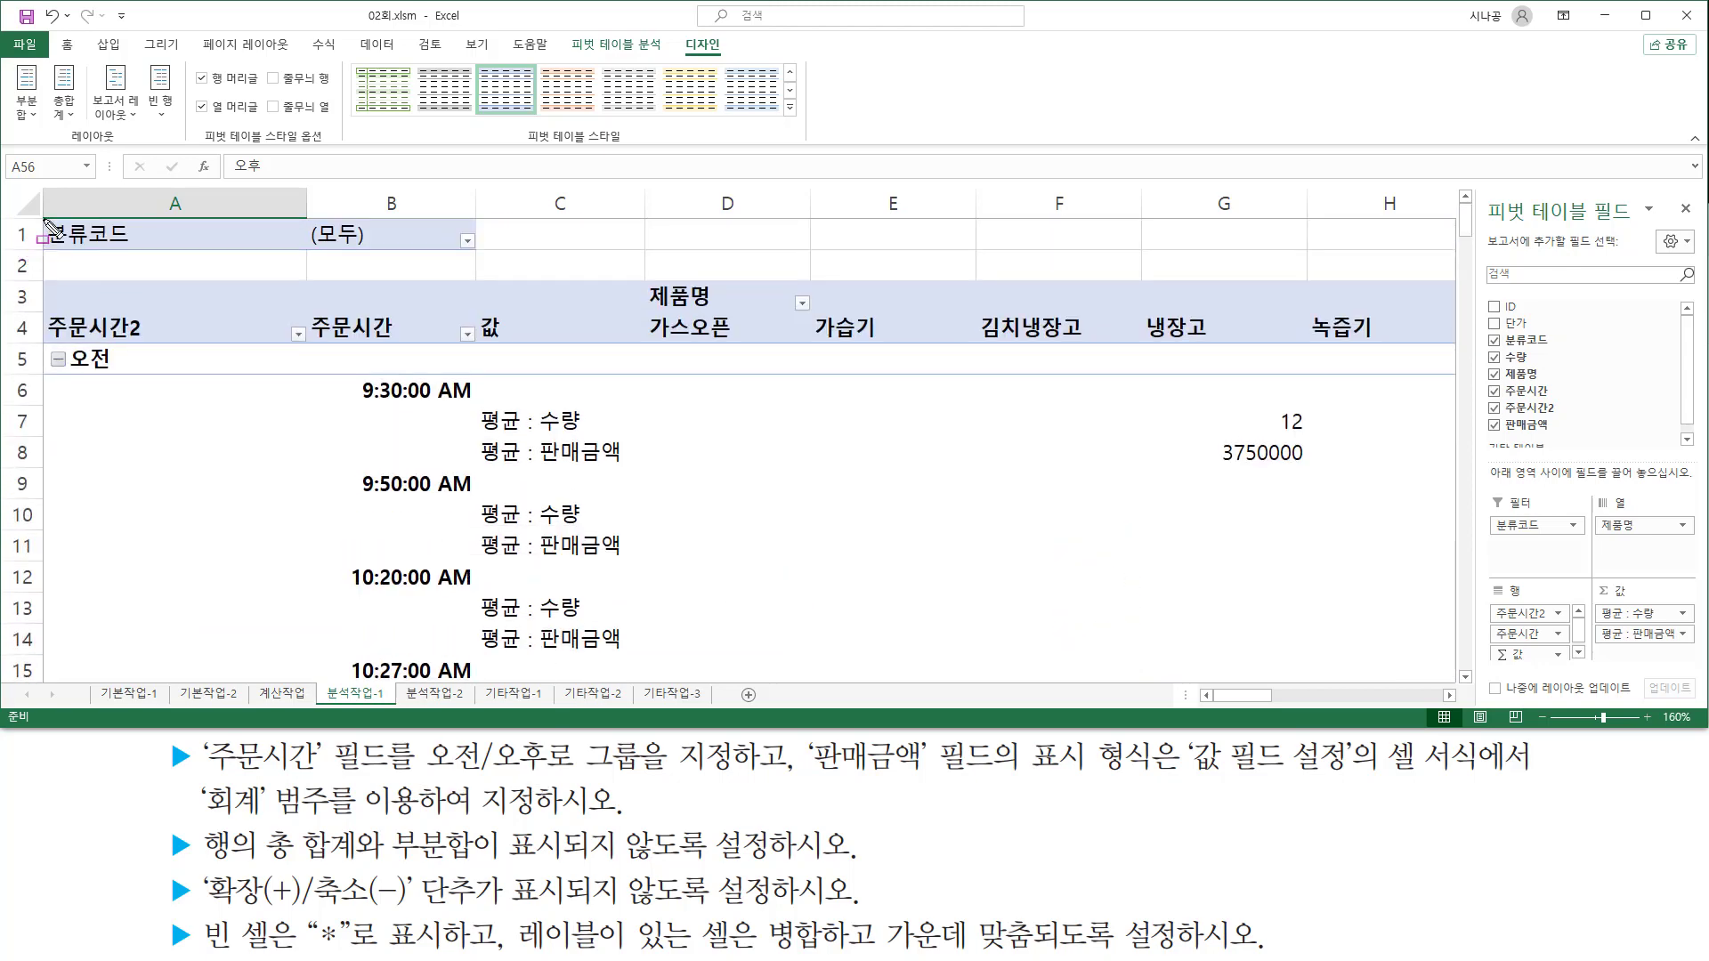
Step: Filter the PivotTable's 분류코드 report filter to show only 소형가전
{"action": "left_click_drag", "start_coordinate": [43, 218], "coordinate": [156, 252]}
{"action": "left_click_drag", "start_coordinate": [305, 251], "coordinate": [436, 251]}
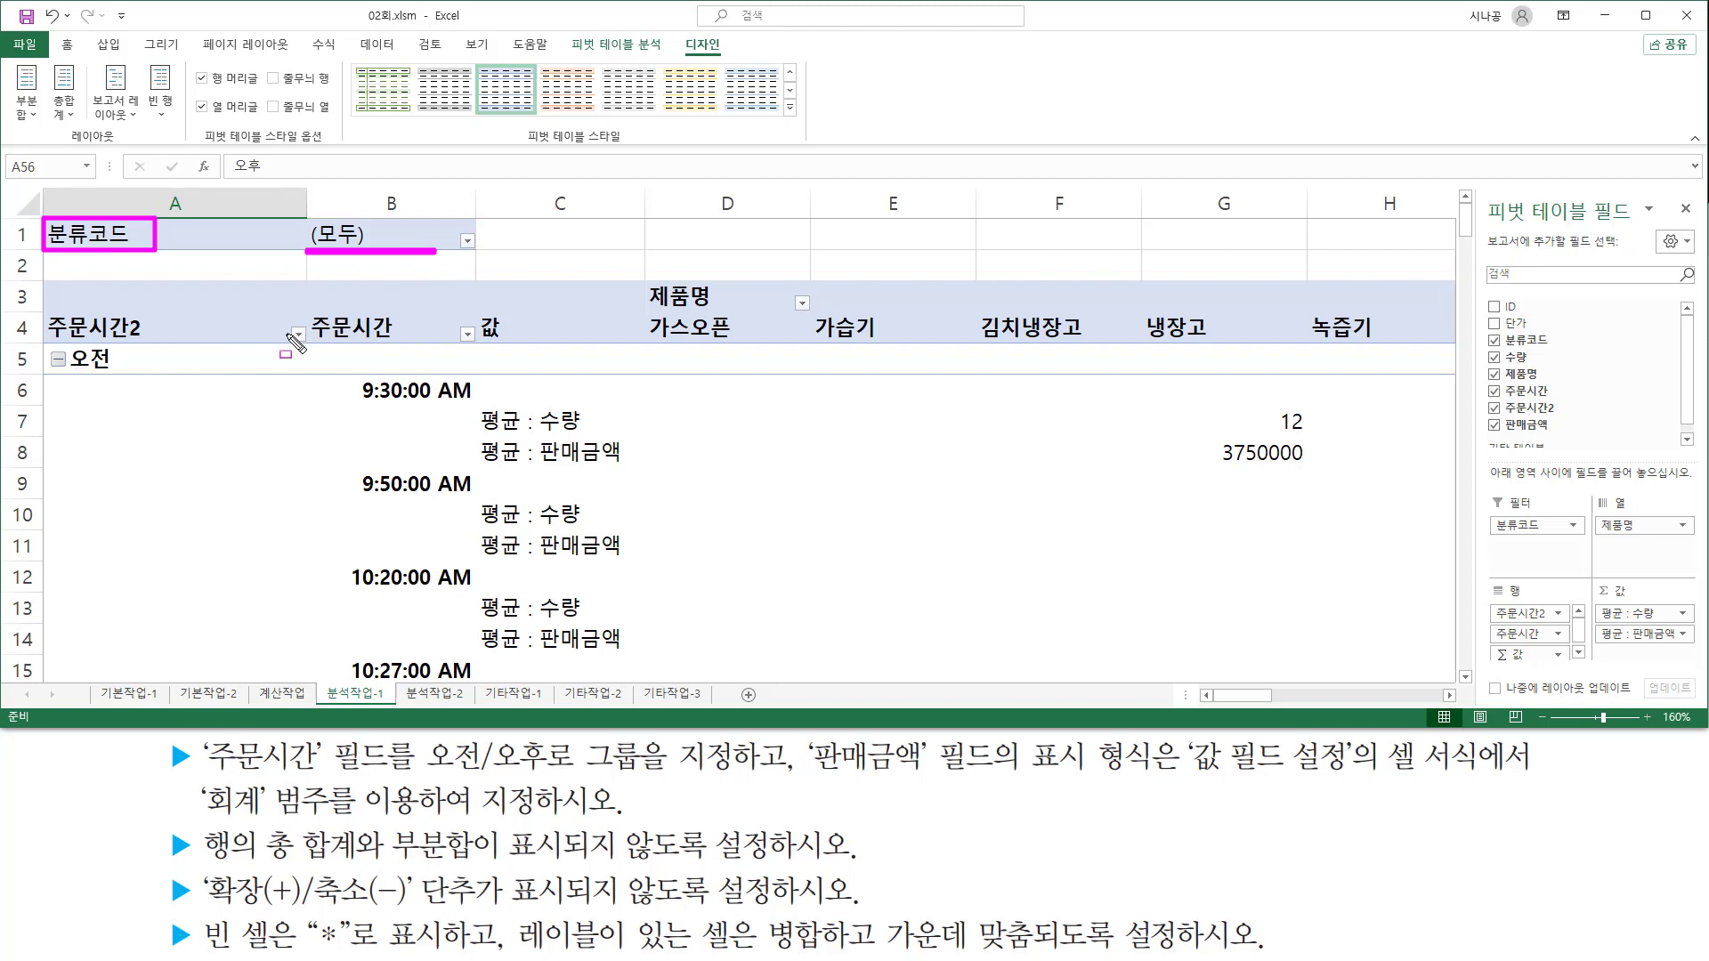
{"action": "left_click_drag", "start_coordinate": [302, 212], "coordinate": [487, 261]}
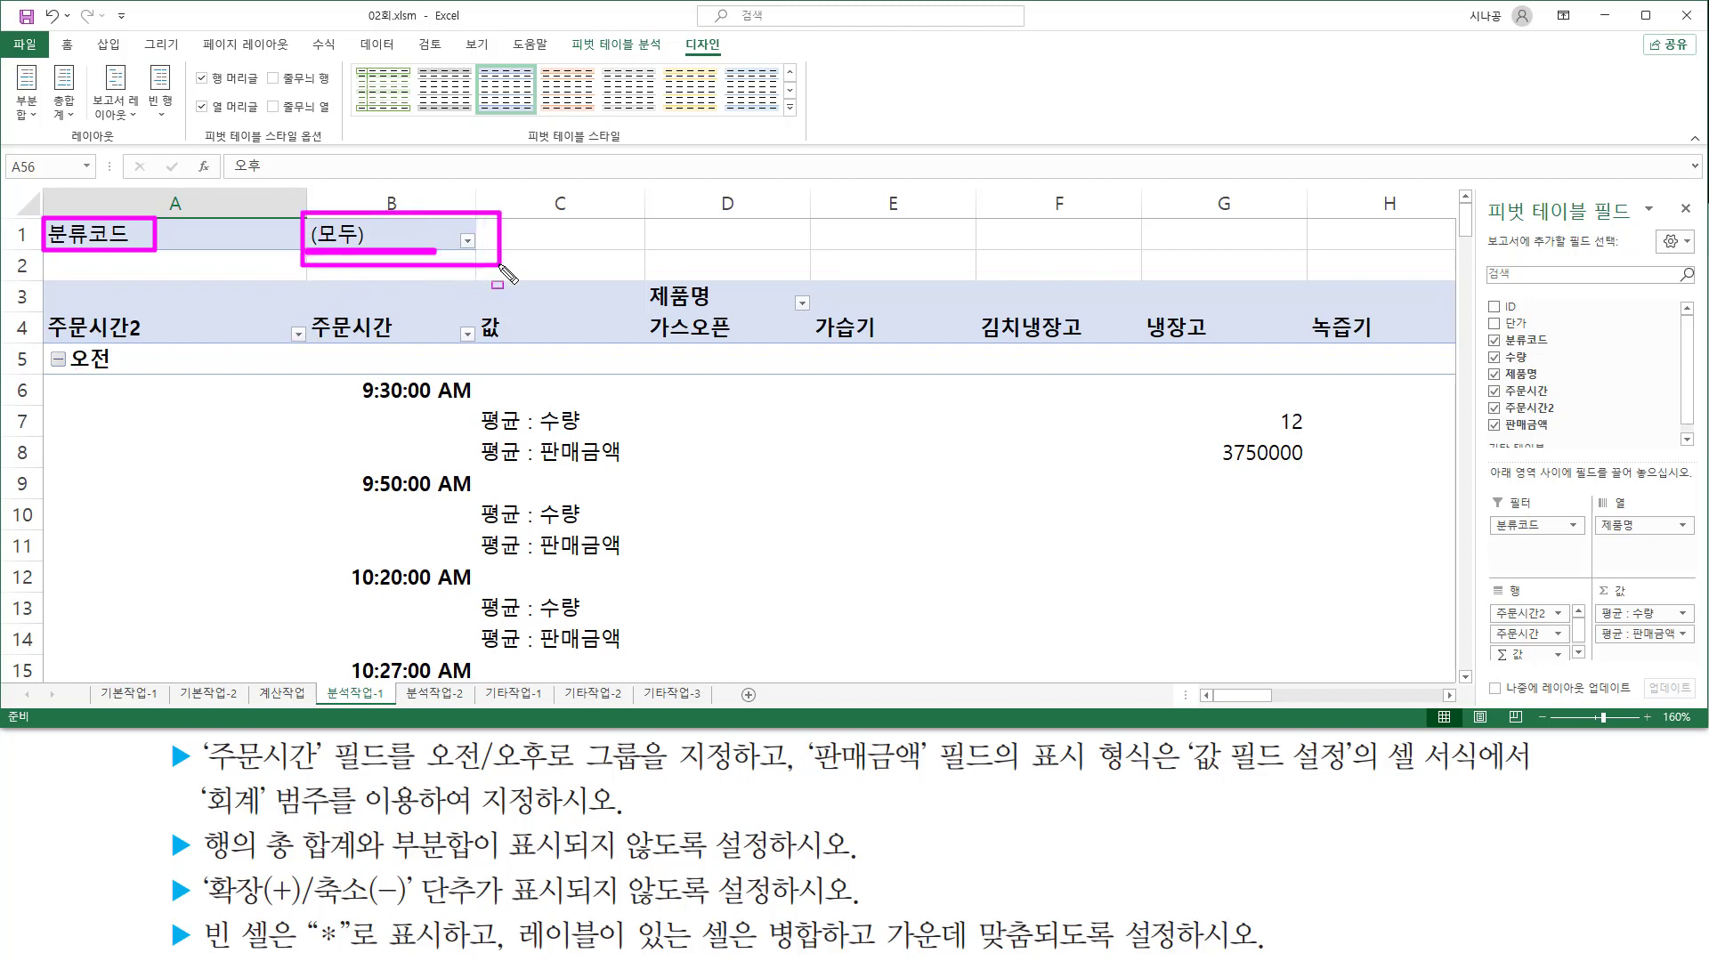
{"action": "key", "text": "Escape"}
{"action": "left_click", "coordinate": [468, 242]}
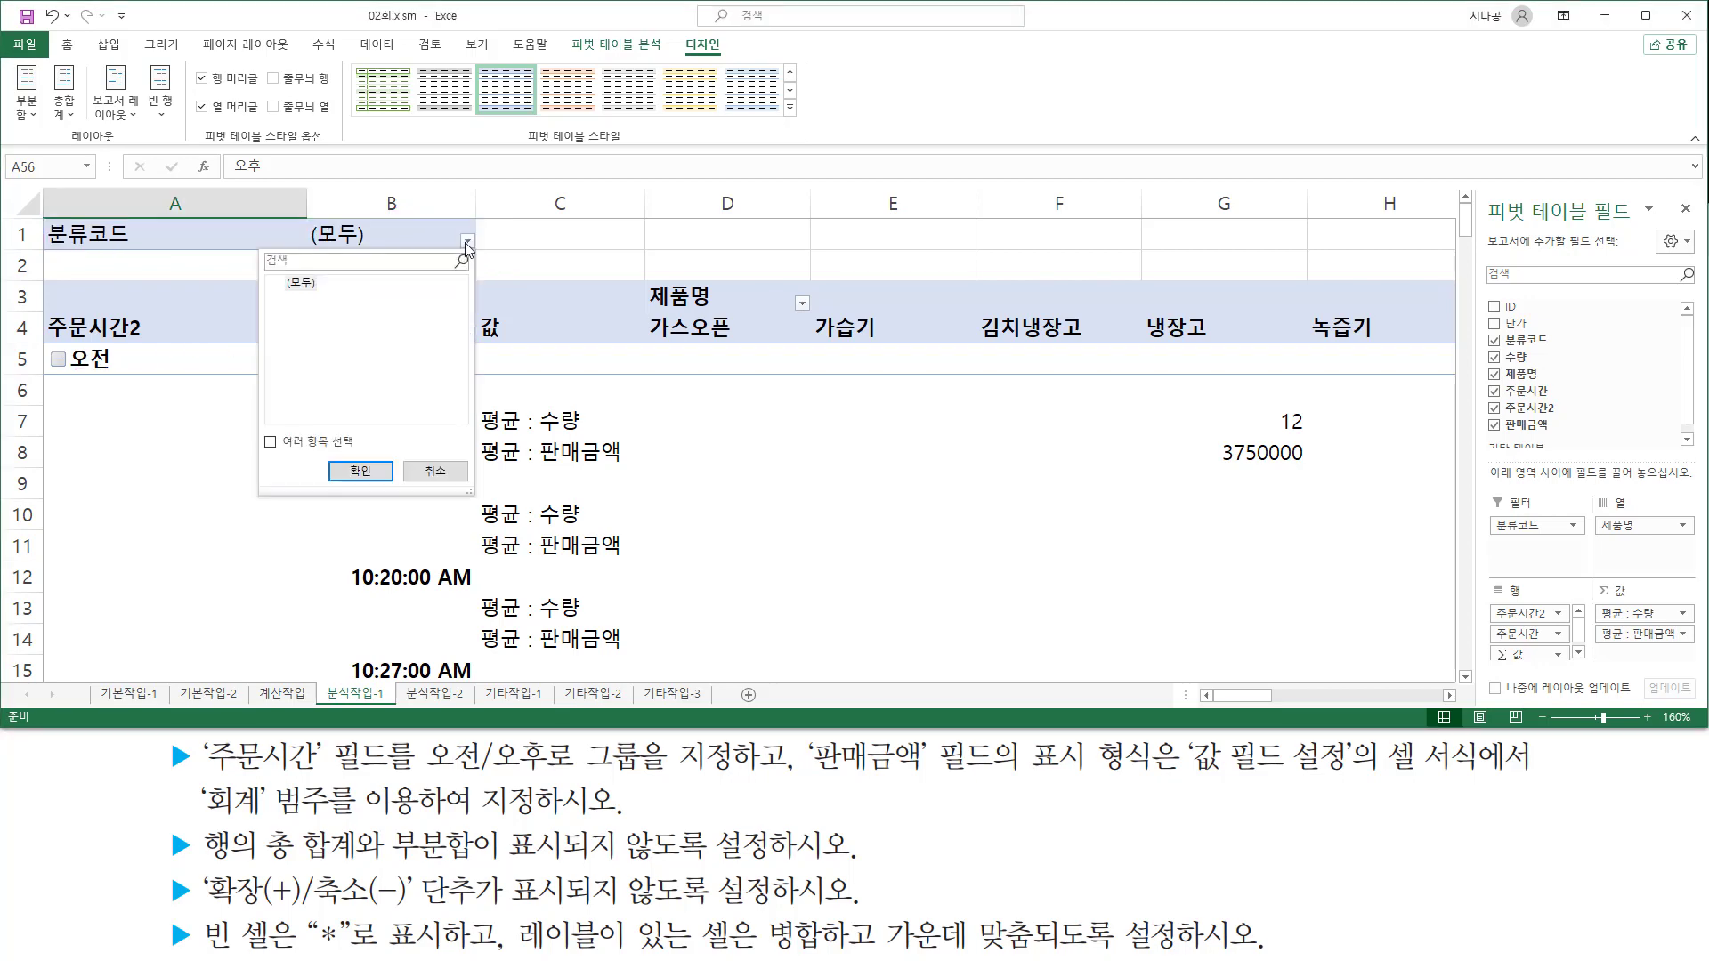
{"action": "left_click", "coordinate": [311, 316]}
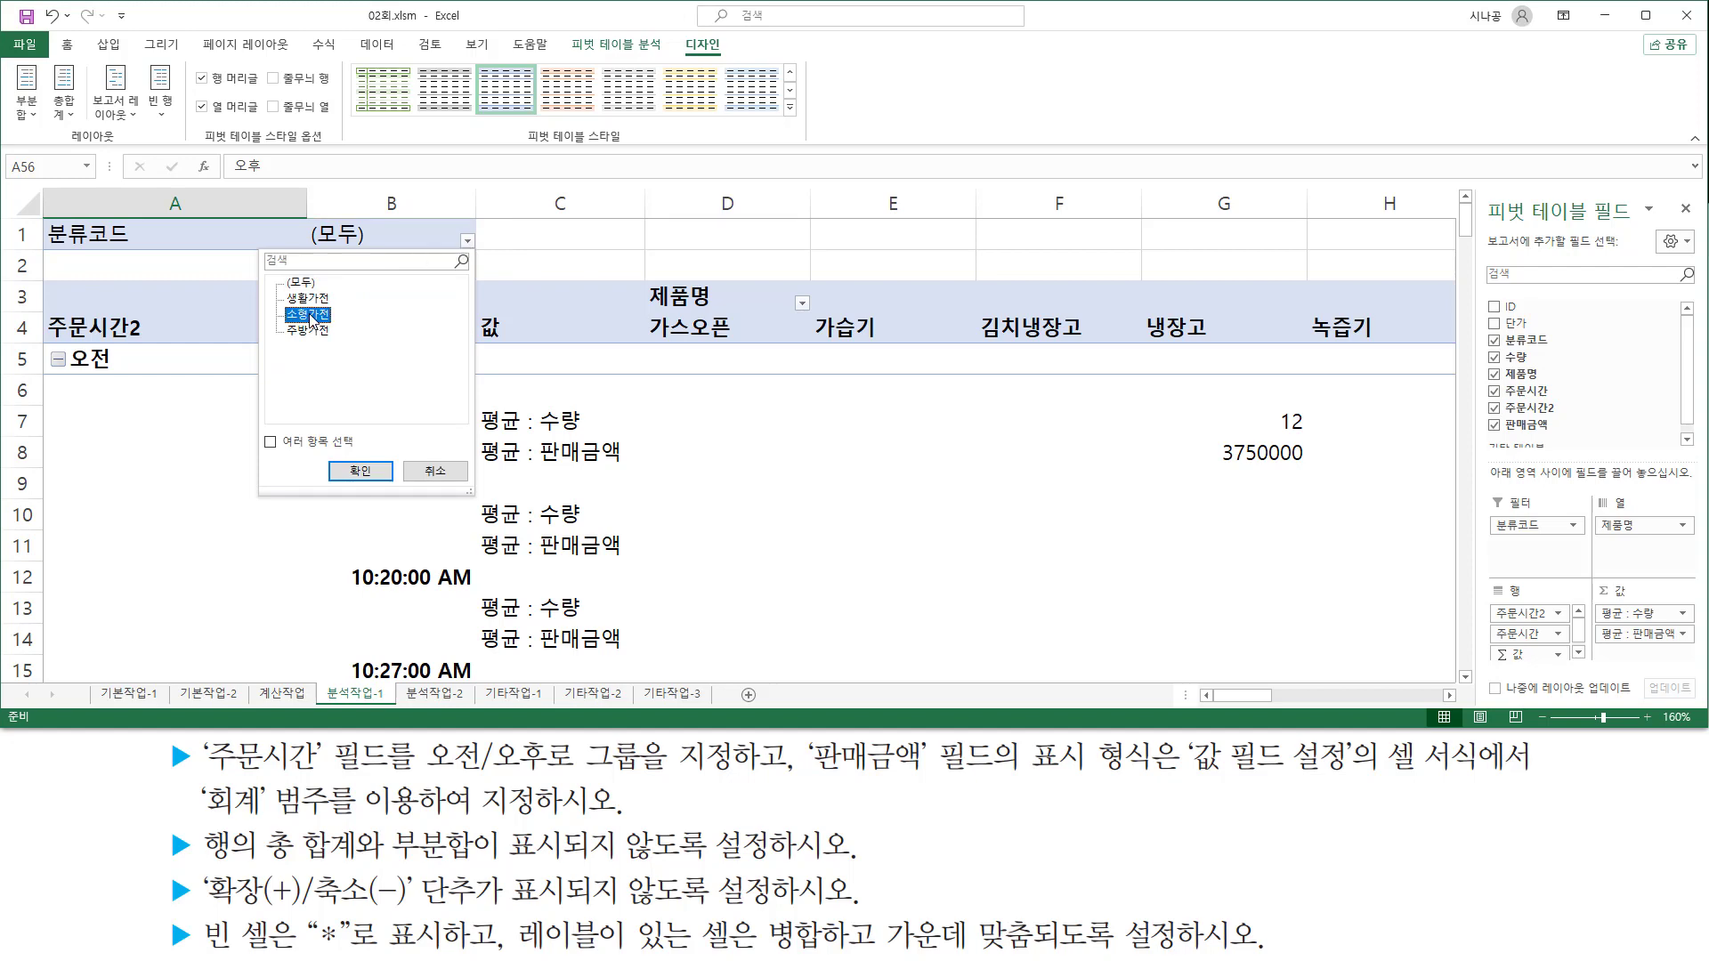
{"action": "left_click_drag", "start_coordinate": [336, 455], "coordinate": [397, 489]}
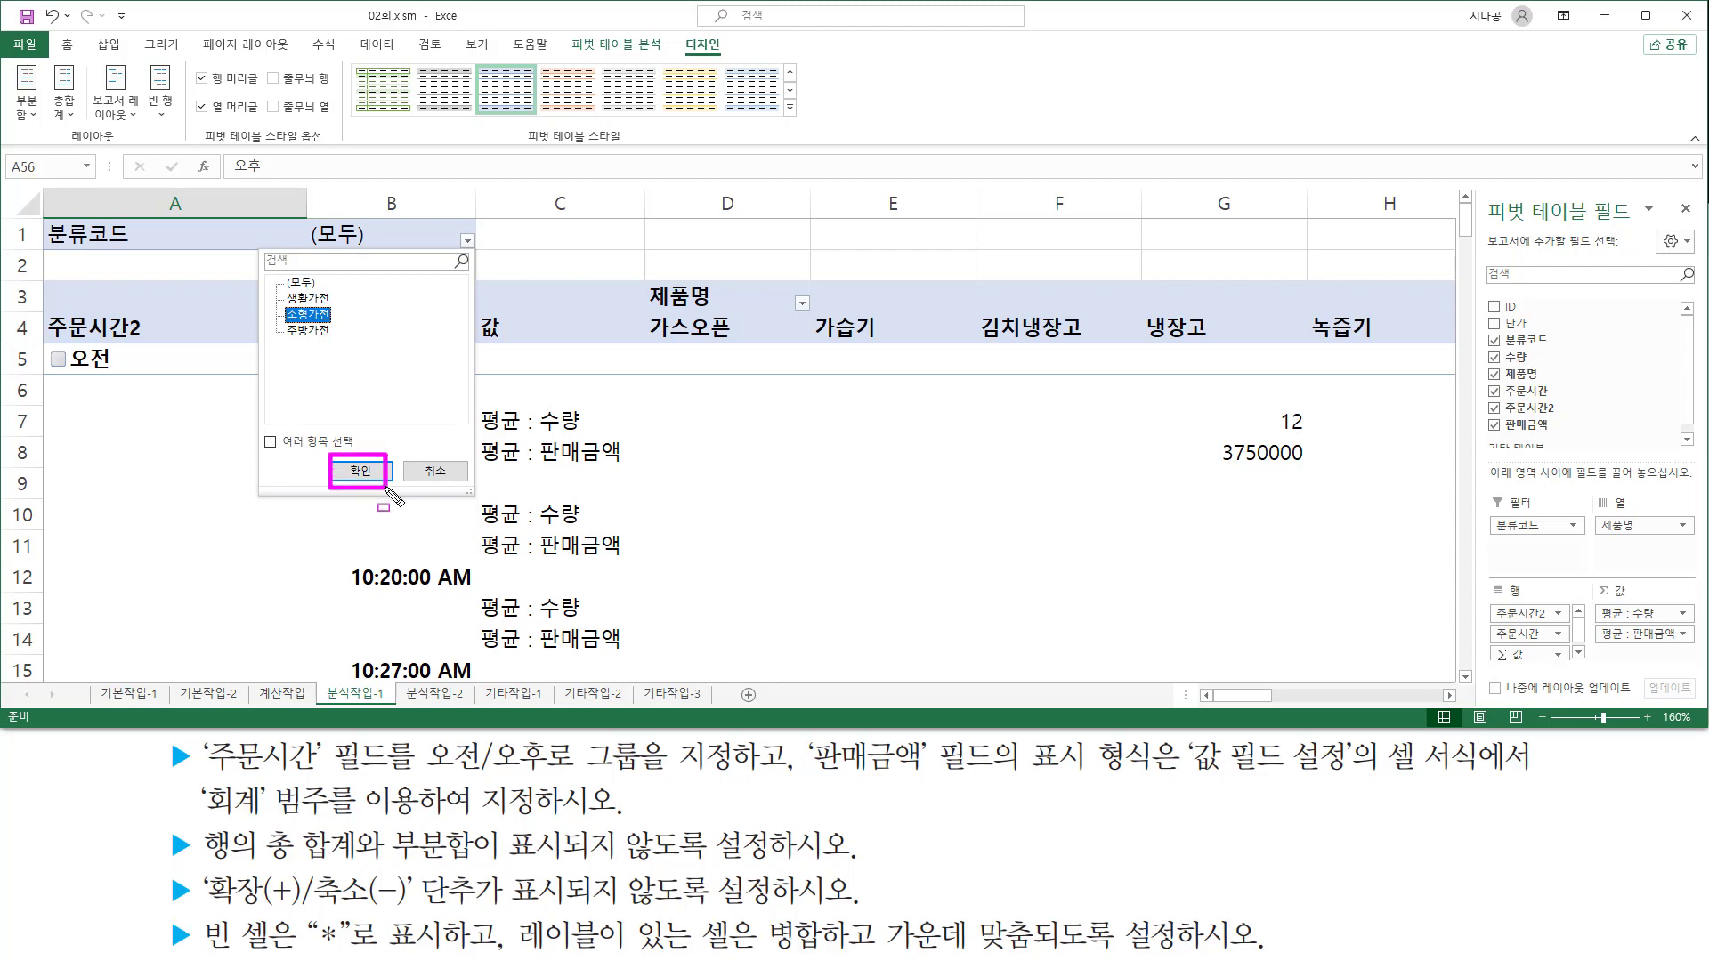
{"action": "key", "text": "Escape"}
{"action": "left_click", "coordinate": [467, 242]}
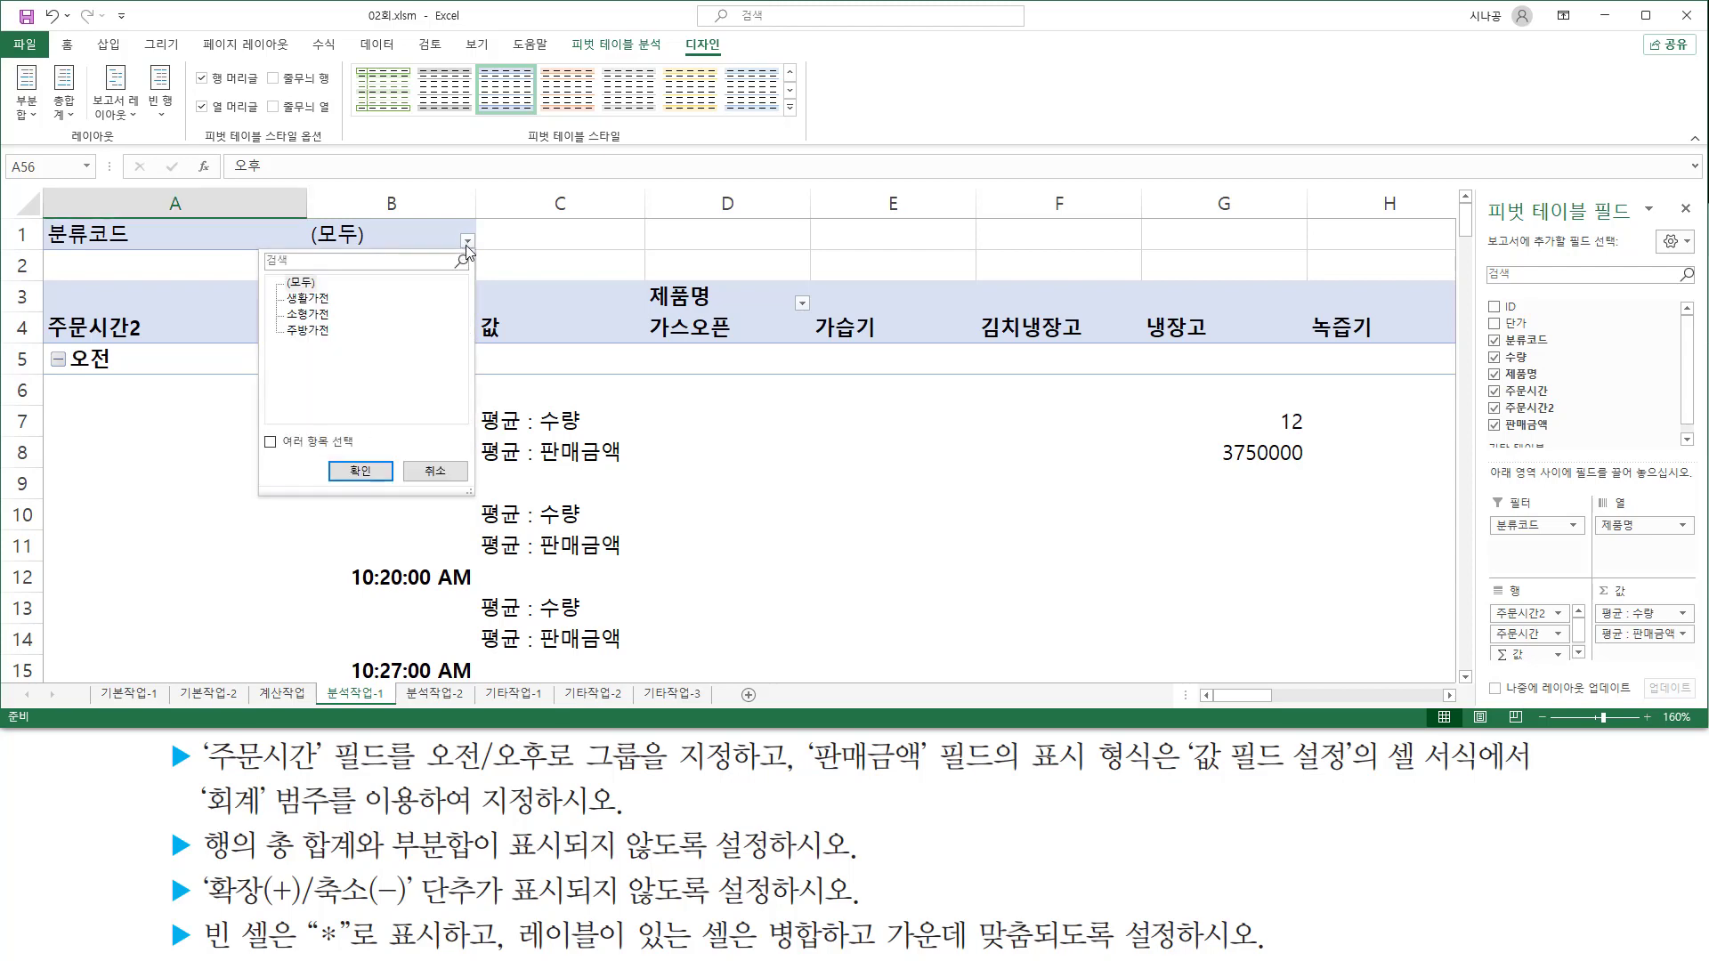
{"action": "left_click", "coordinate": [320, 318]}
{"action": "left_click", "coordinate": [360, 472]}
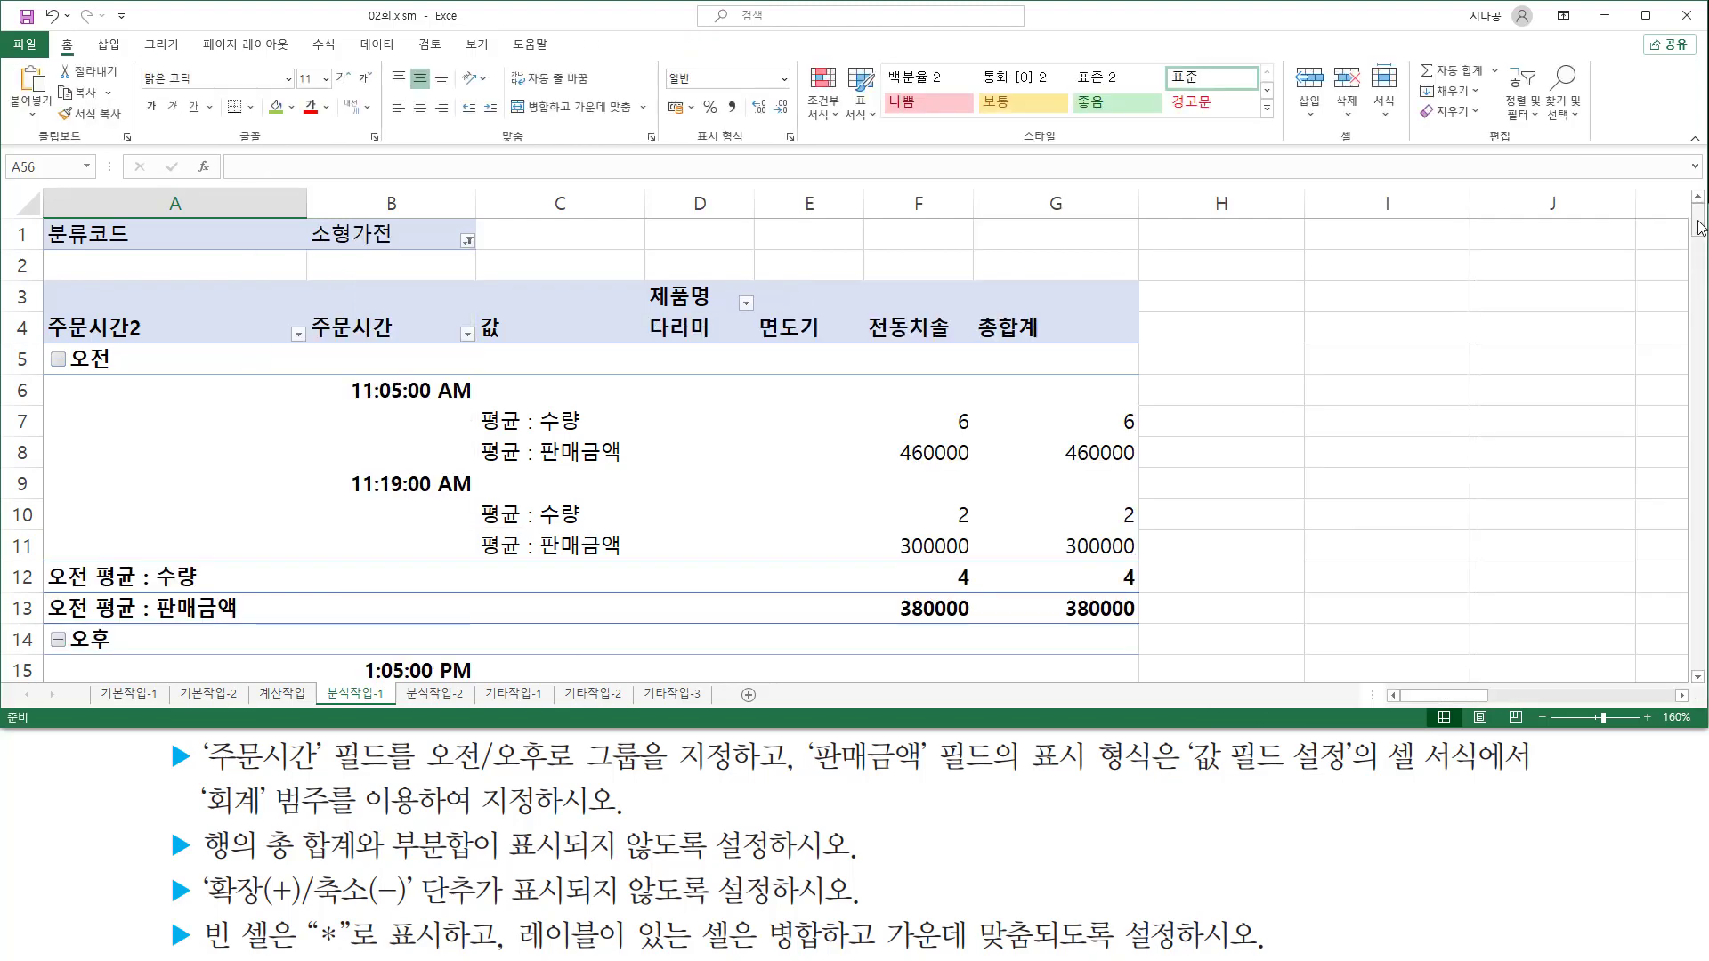
{"action": "mouse_move", "coordinate": [1700, 227]}
{"action": "left_mouse_down"}
{"action": "mouse_move", "coordinate": [1700, 268]}
{"action": "mouse_move", "coordinate": [1700, 208]}
{"action": "left_mouse_up"}
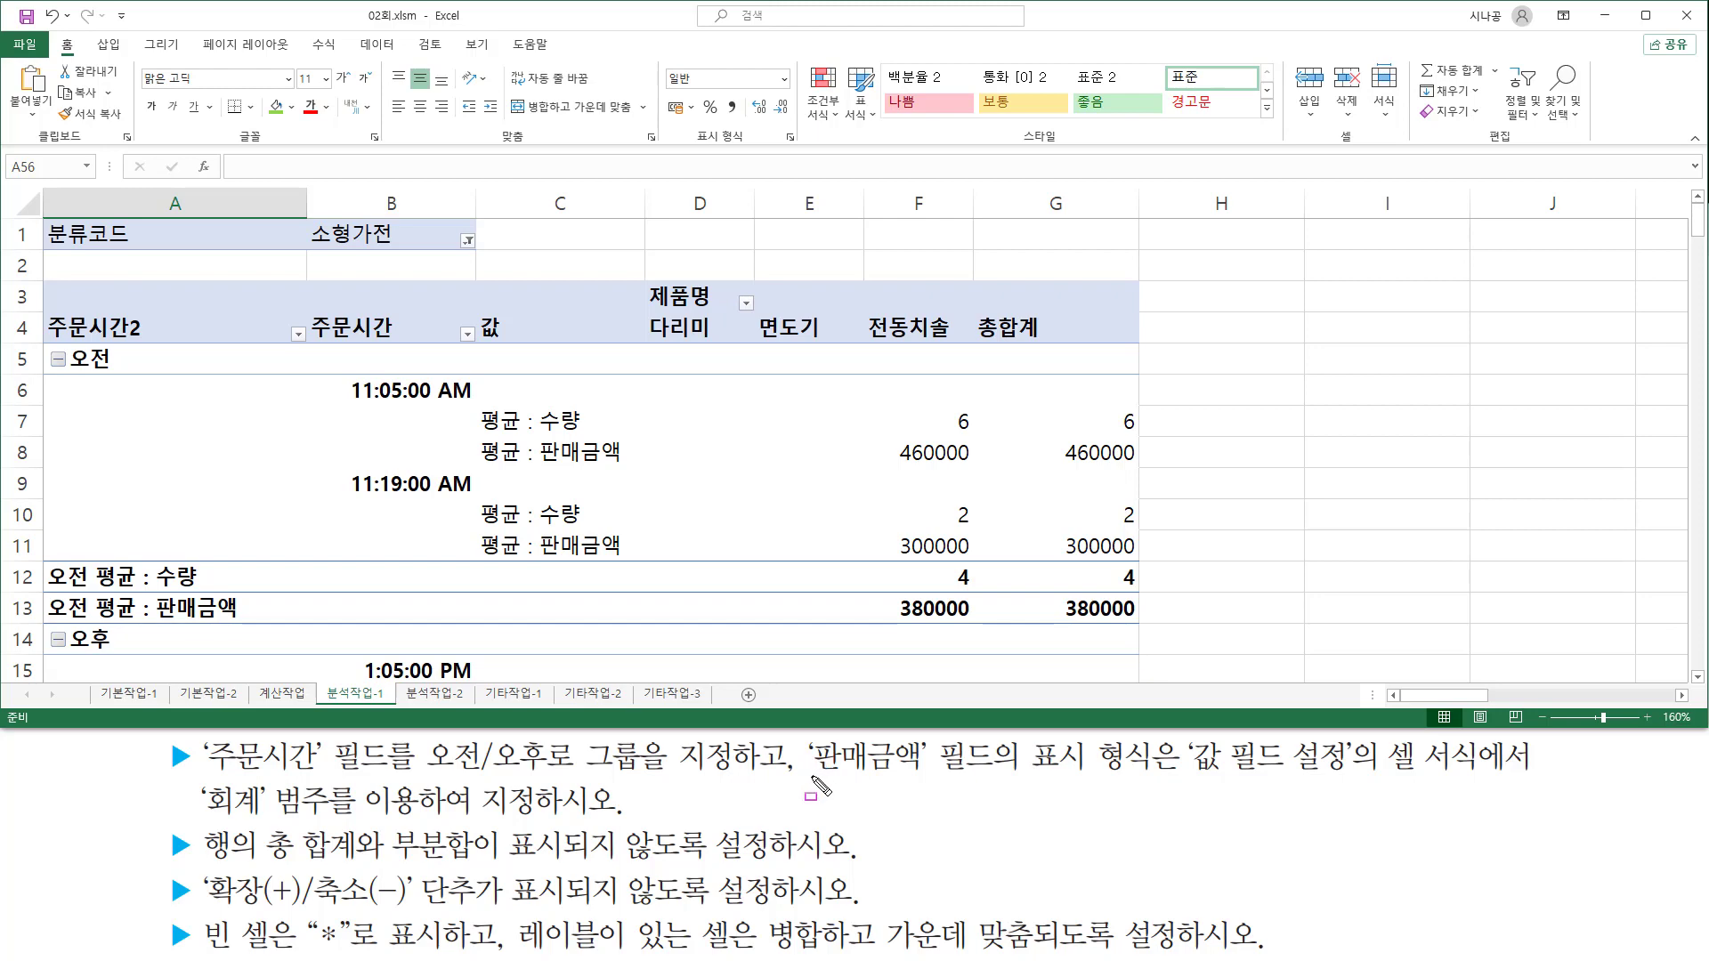
Step: Examine the number format requirement for the 판매금액 field and its formatted values in the reference result
{"action": "mouse_move", "coordinate": [812, 778]}
{"action": "left_mouse_down"}
{"action": "mouse_move", "coordinate": [935, 774]}
{"action": "mouse_move", "coordinate": [932, 738]}
{"action": "mouse_move", "coordinate": [1014, 774]}
{"action": "mouse_move", "coordinate": [1484, 771]}
{"action": "left_mouse_up"}
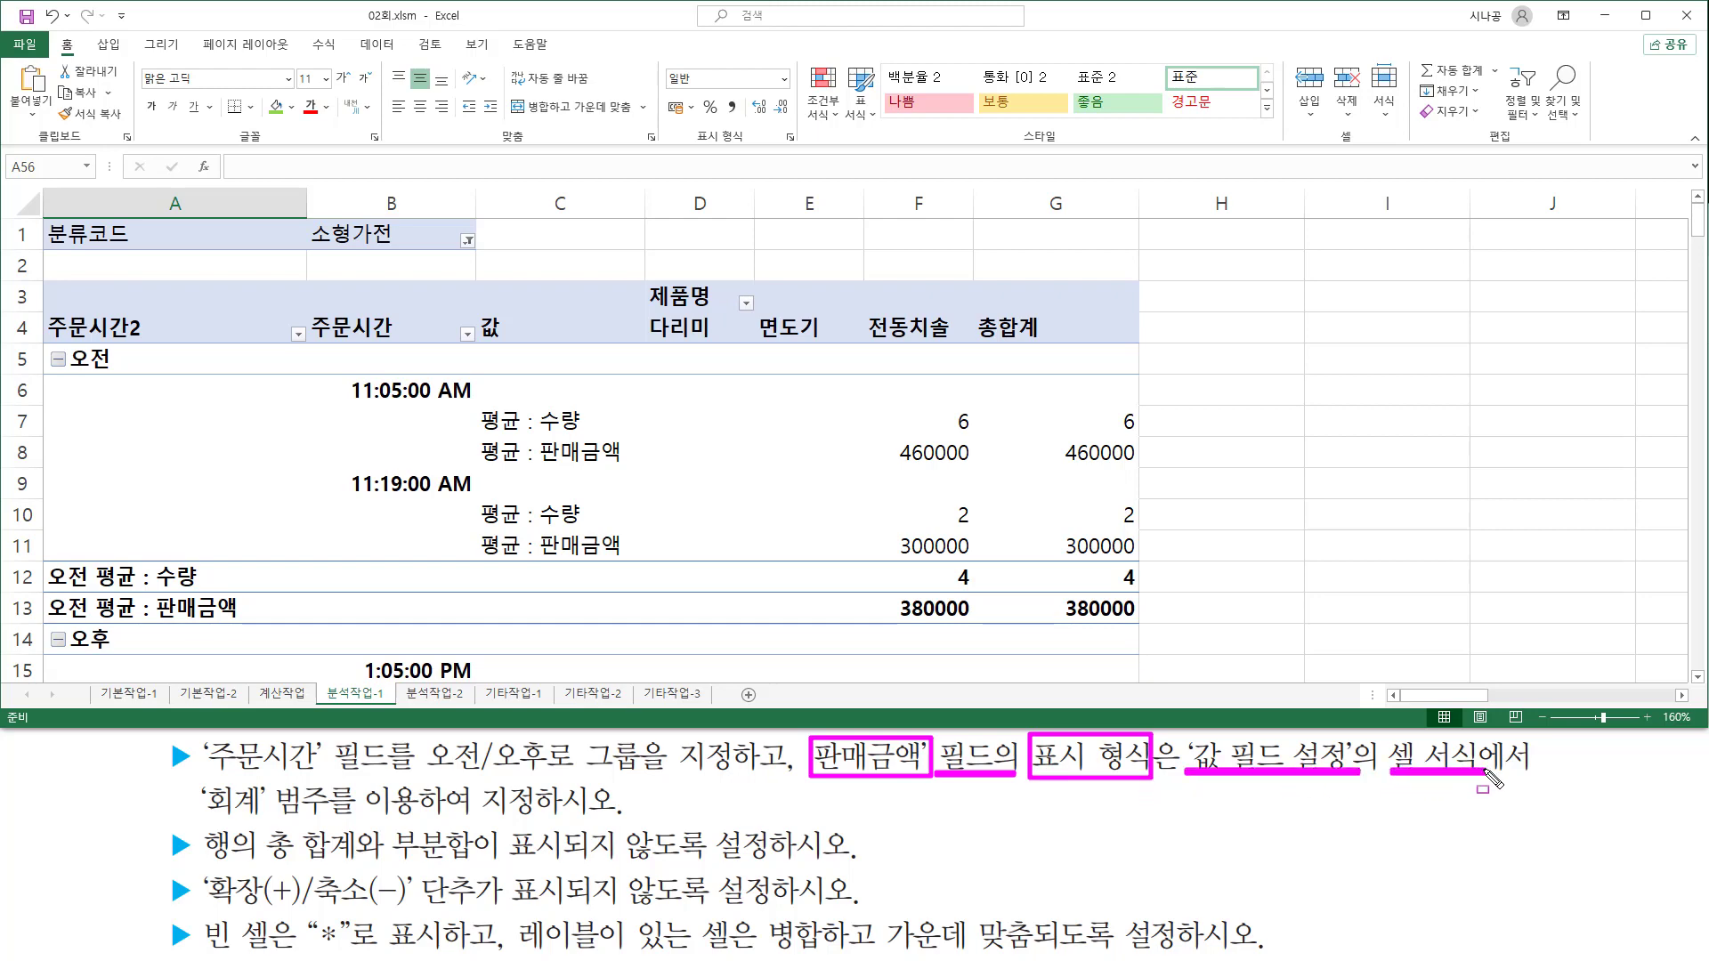
{"action": "mouse_move", "coordinate": [200, 776]}
{"action": "left_mouse_down"}
{"action": "mouse_move", "coordinate": [214, 812]}
{"action": "mouse_move", "coordinate": [550, 815]}
{"action": "left_mouse_up"}
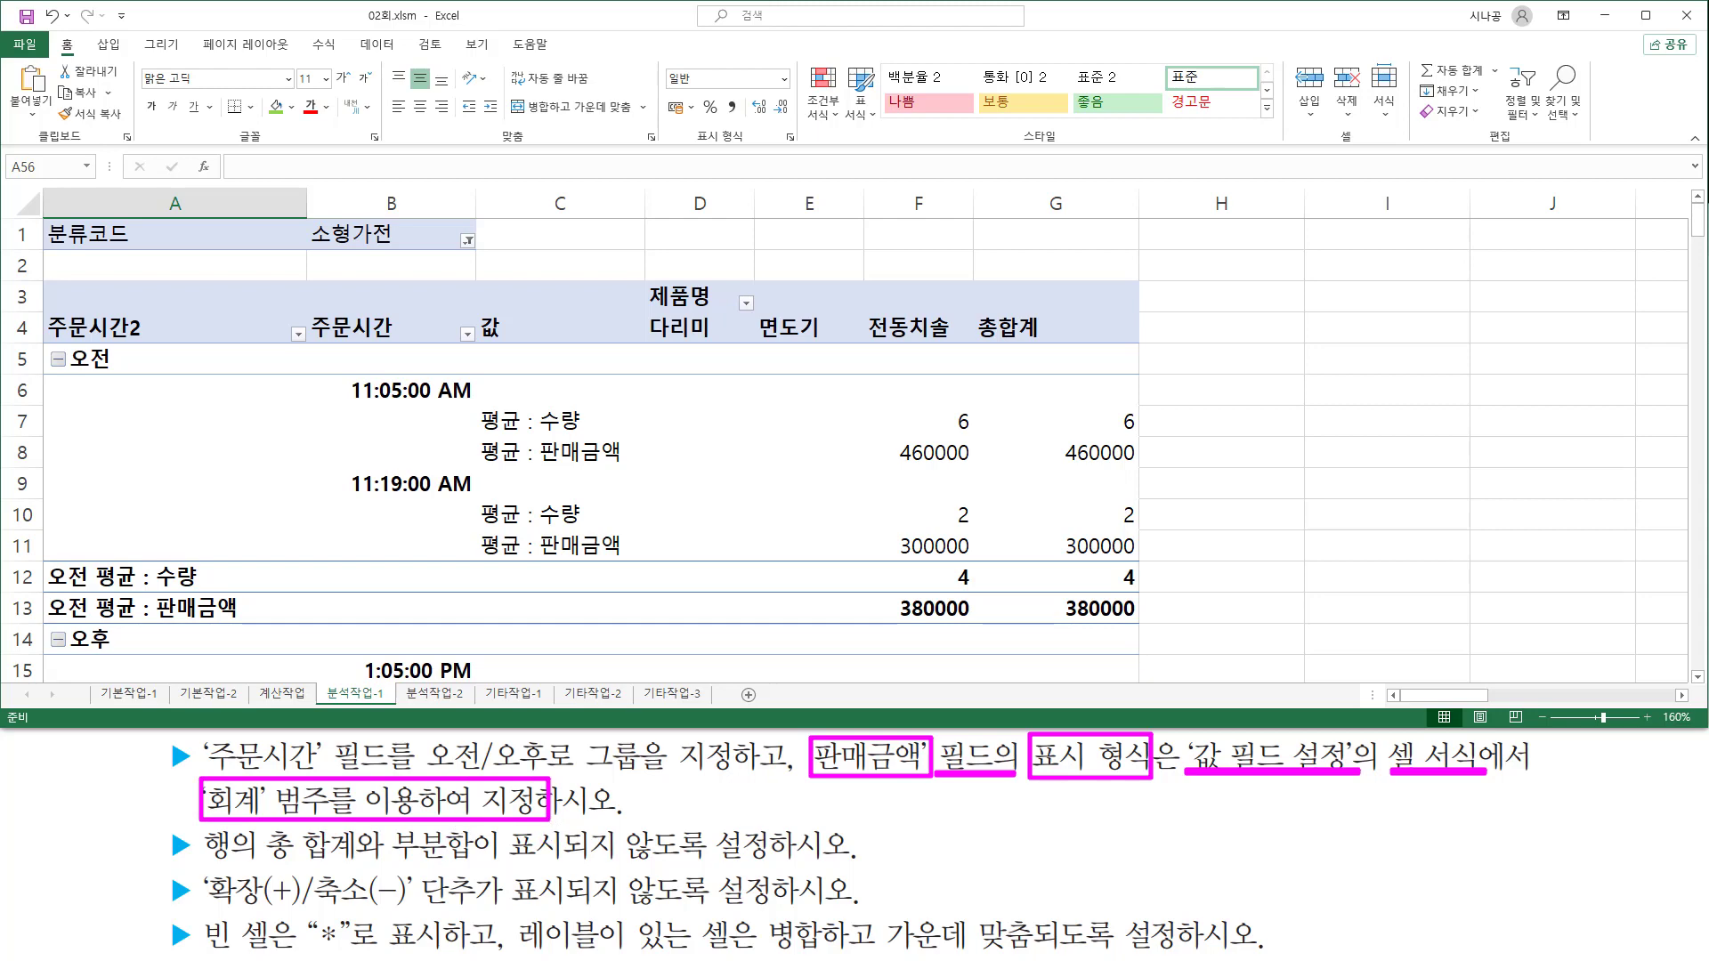
{"action": "key", "text": "Escape"}
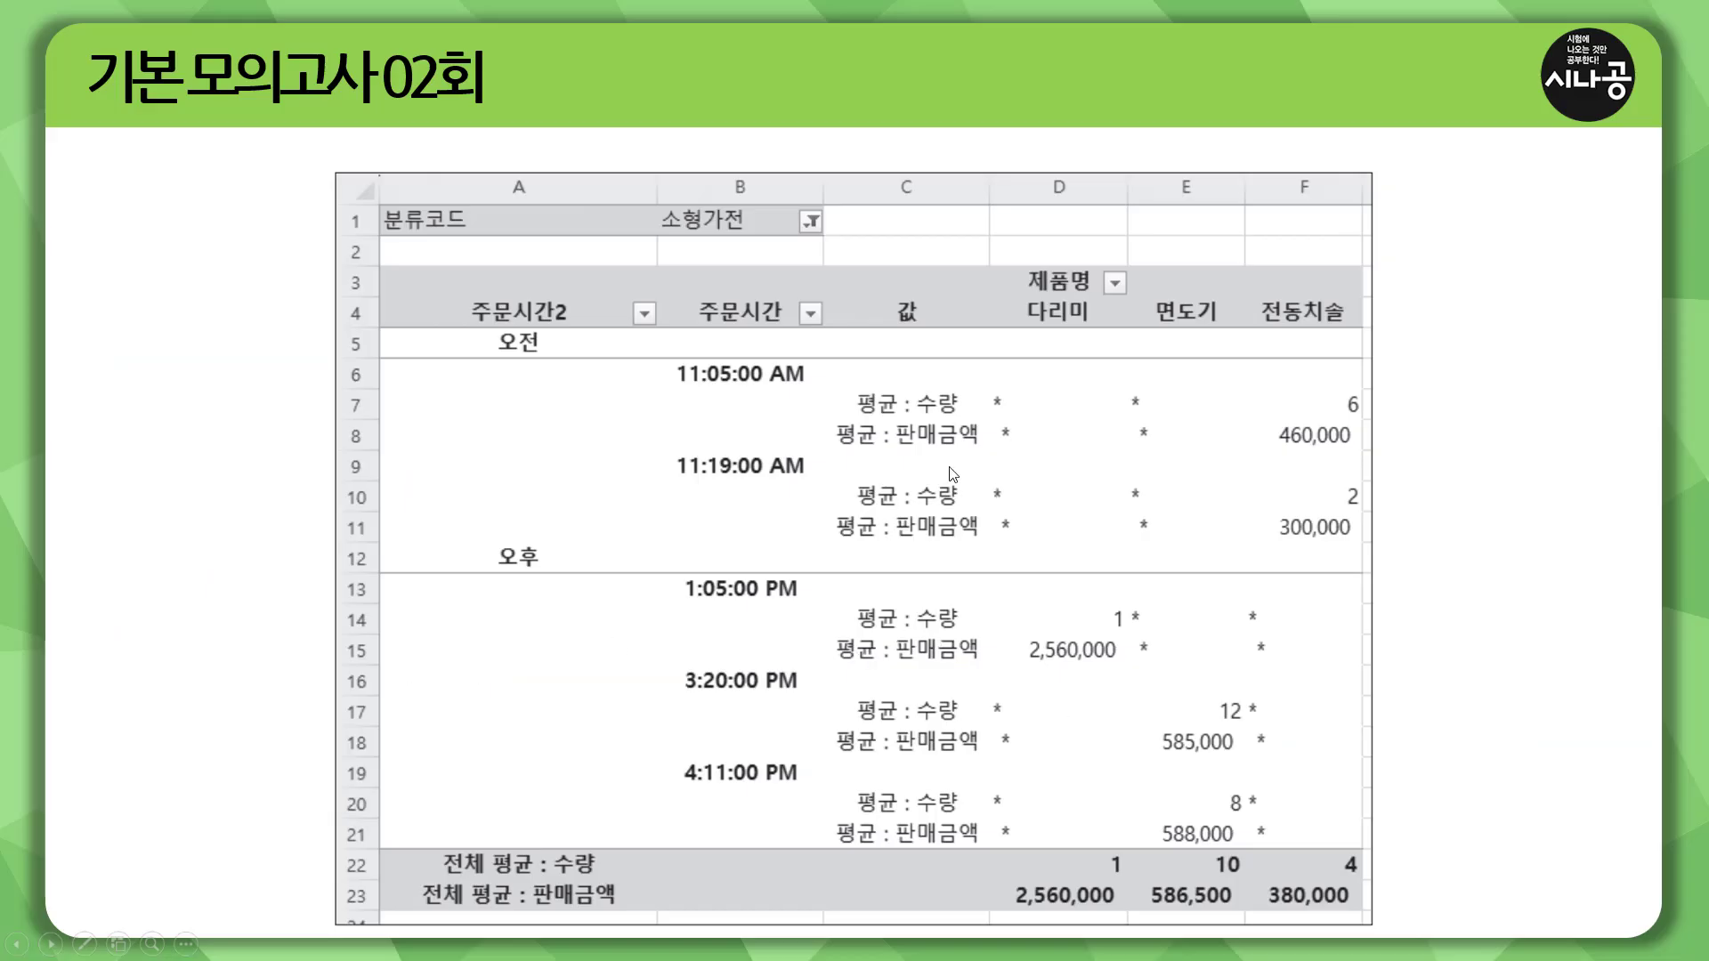
{"action": "left_click_drag", "start_coordinate": [833, 450], "coordinate": [1362, 450]}
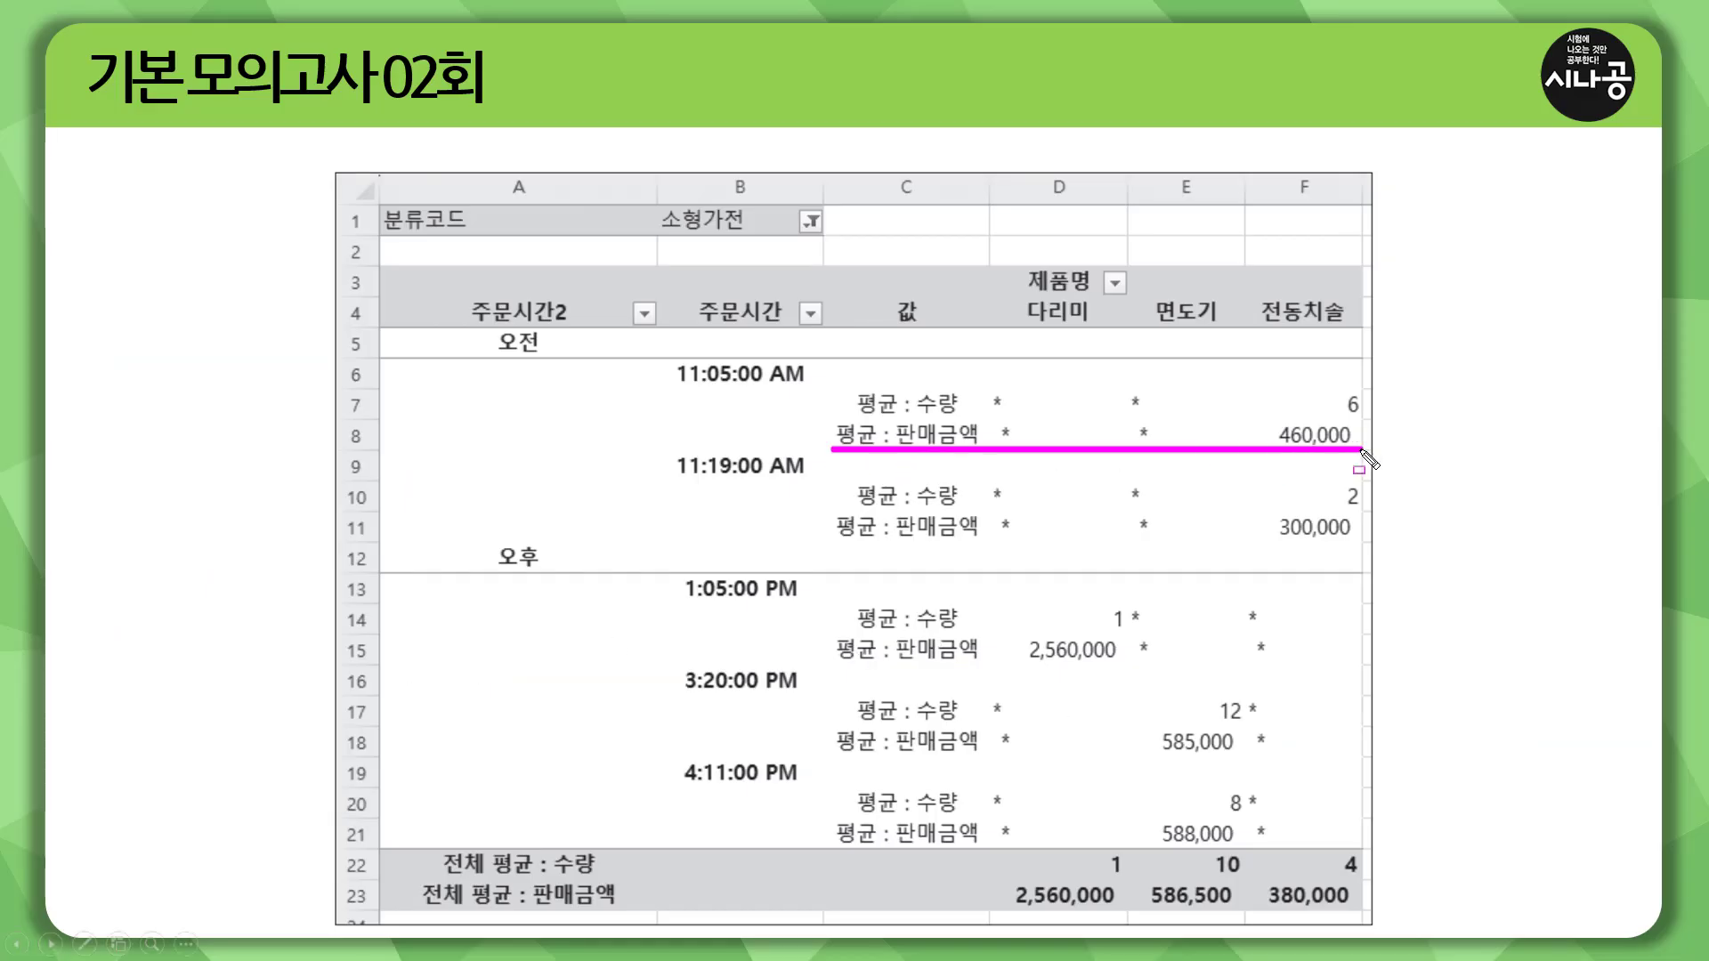
{"action": "left_click_drag", "start_coordinate": [1265, 418], "coordinate": [1413, 452]}
{"action": "left_click_drag", "start_coordinate": [1270, 509], "coordinate": [1368, 541]}
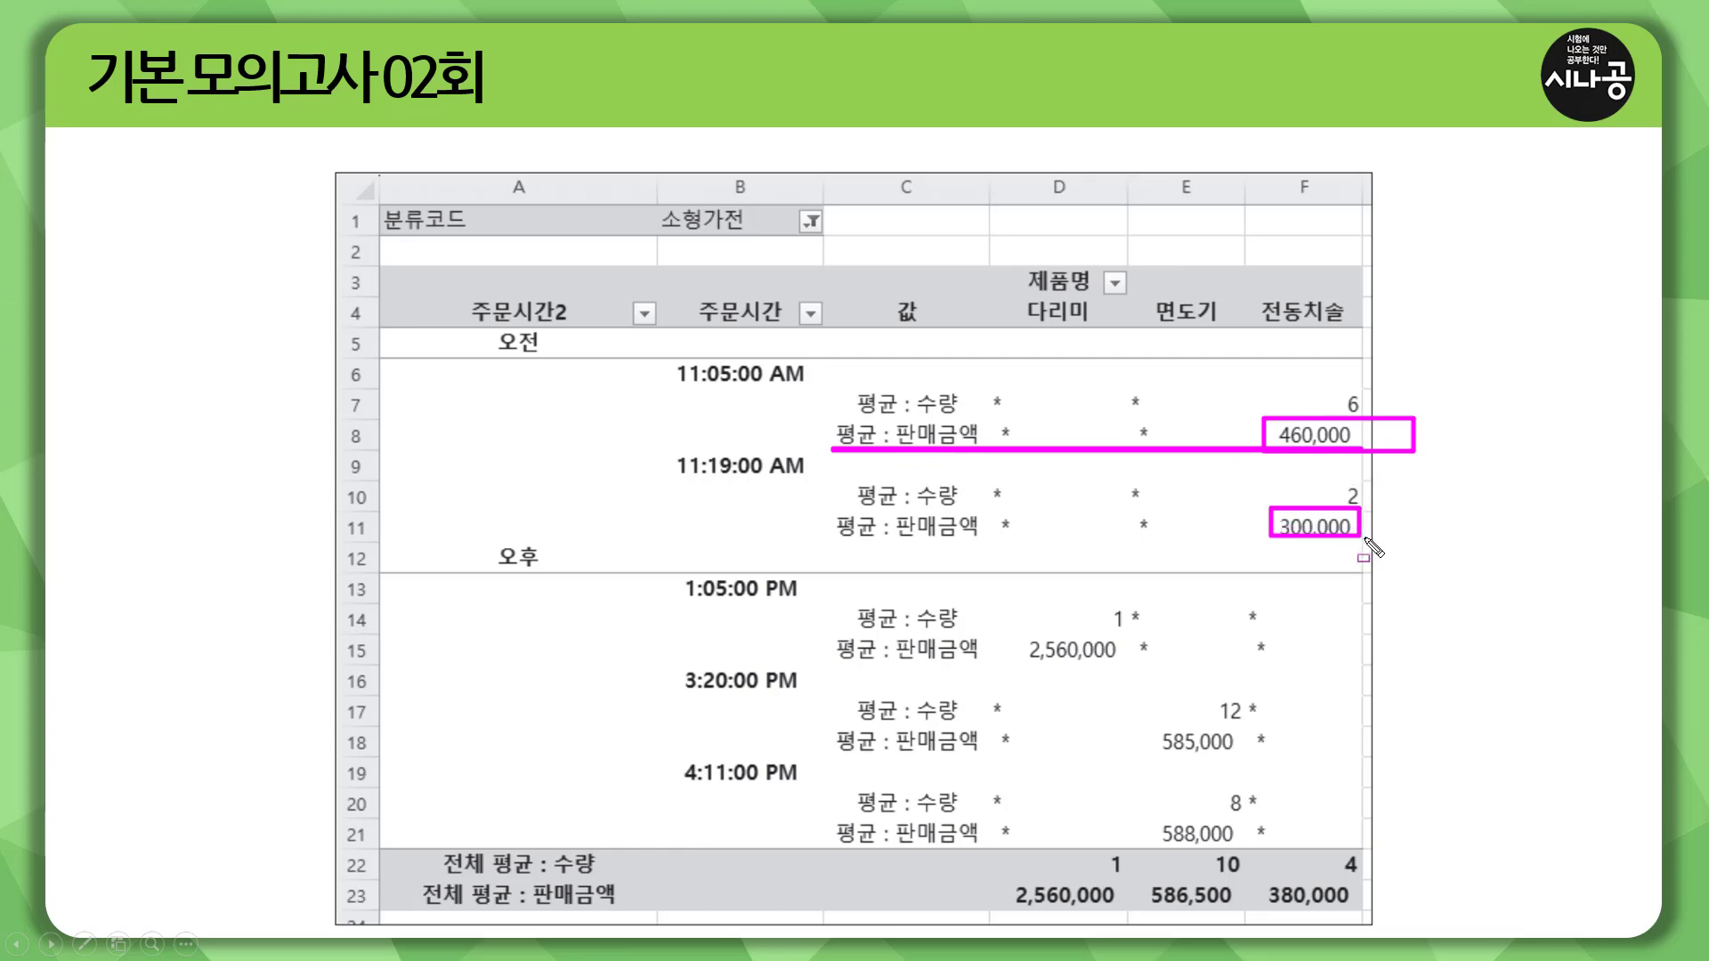
{"action": "left_click_drag", "start_coordinate": [1017, 635], "coordinate": [1121, 663]}
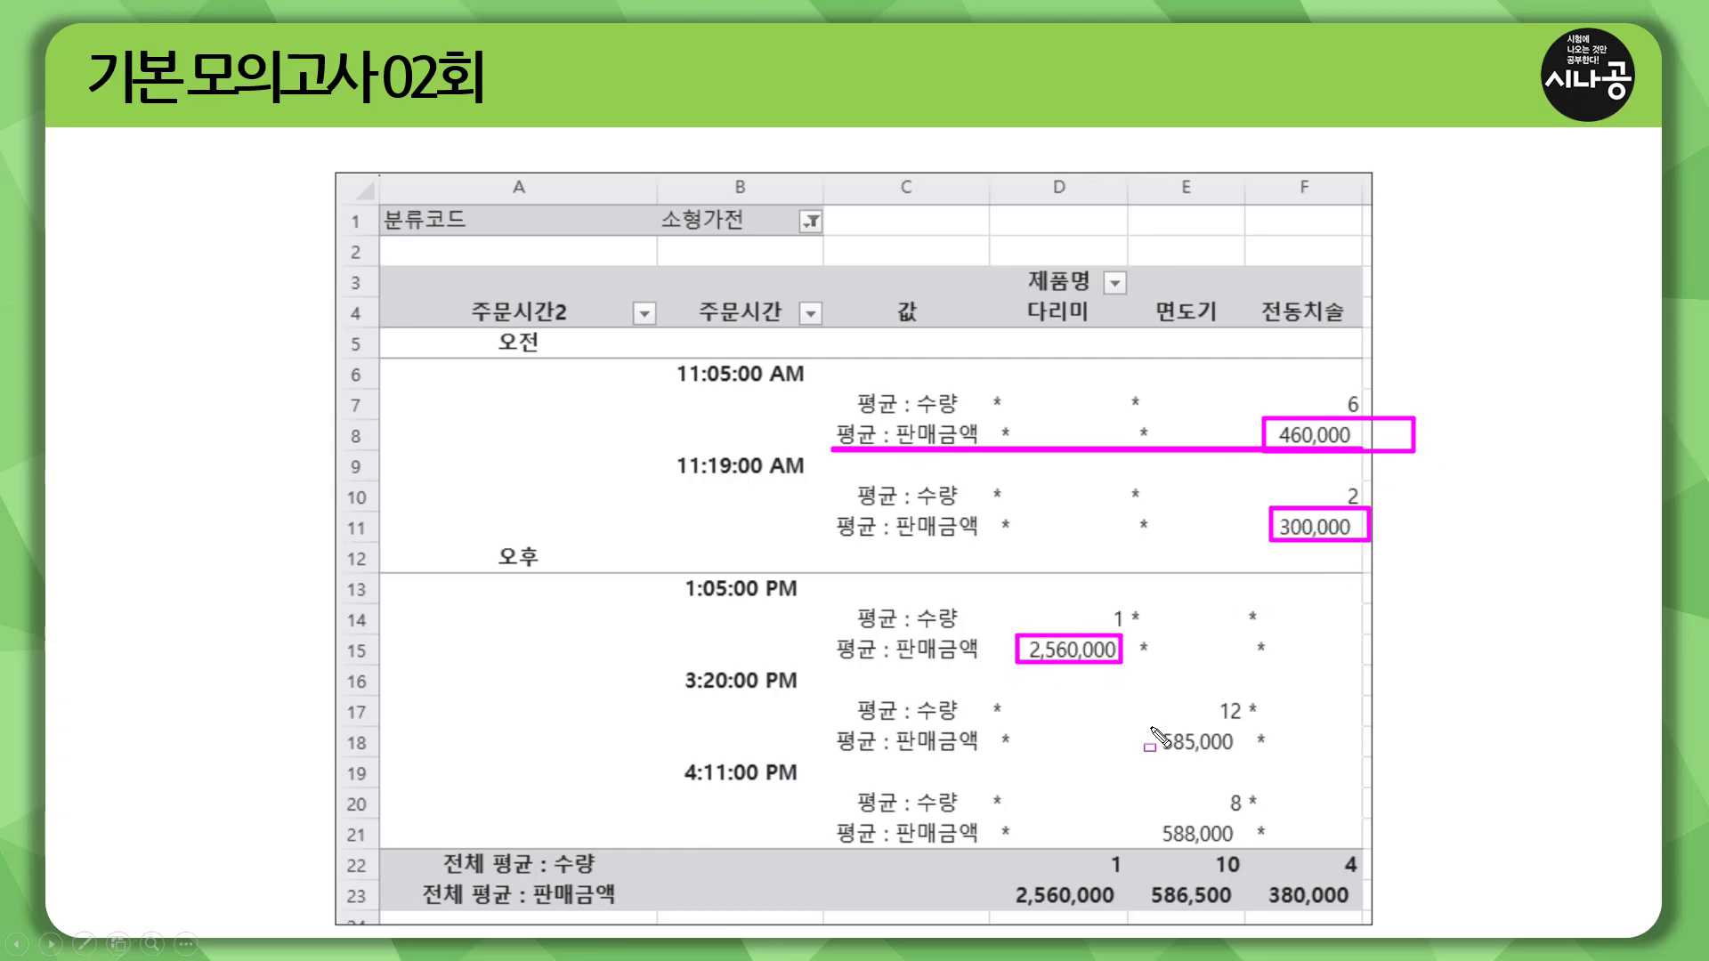
{"action": "mouse_move", "coordinate": [1150, 726]}
{"action": "left_mouse_down"}
{"action": "mouse_move", "coordinate": [1211, 755]}
{"action": "mouse_move", "coordinate": [1238, 725]}
{"action": "left_mouse_up"}
{"action": "mouse_move", "coordinate": [1155, 819]}
{"action": "left_mouse_down"}
{"action": "mouse_move", "coordinate": [1155, 848]}
{"action": "mouse_move", "coordinate": [1244, 853]}
{"action": "left_mouse_up"}
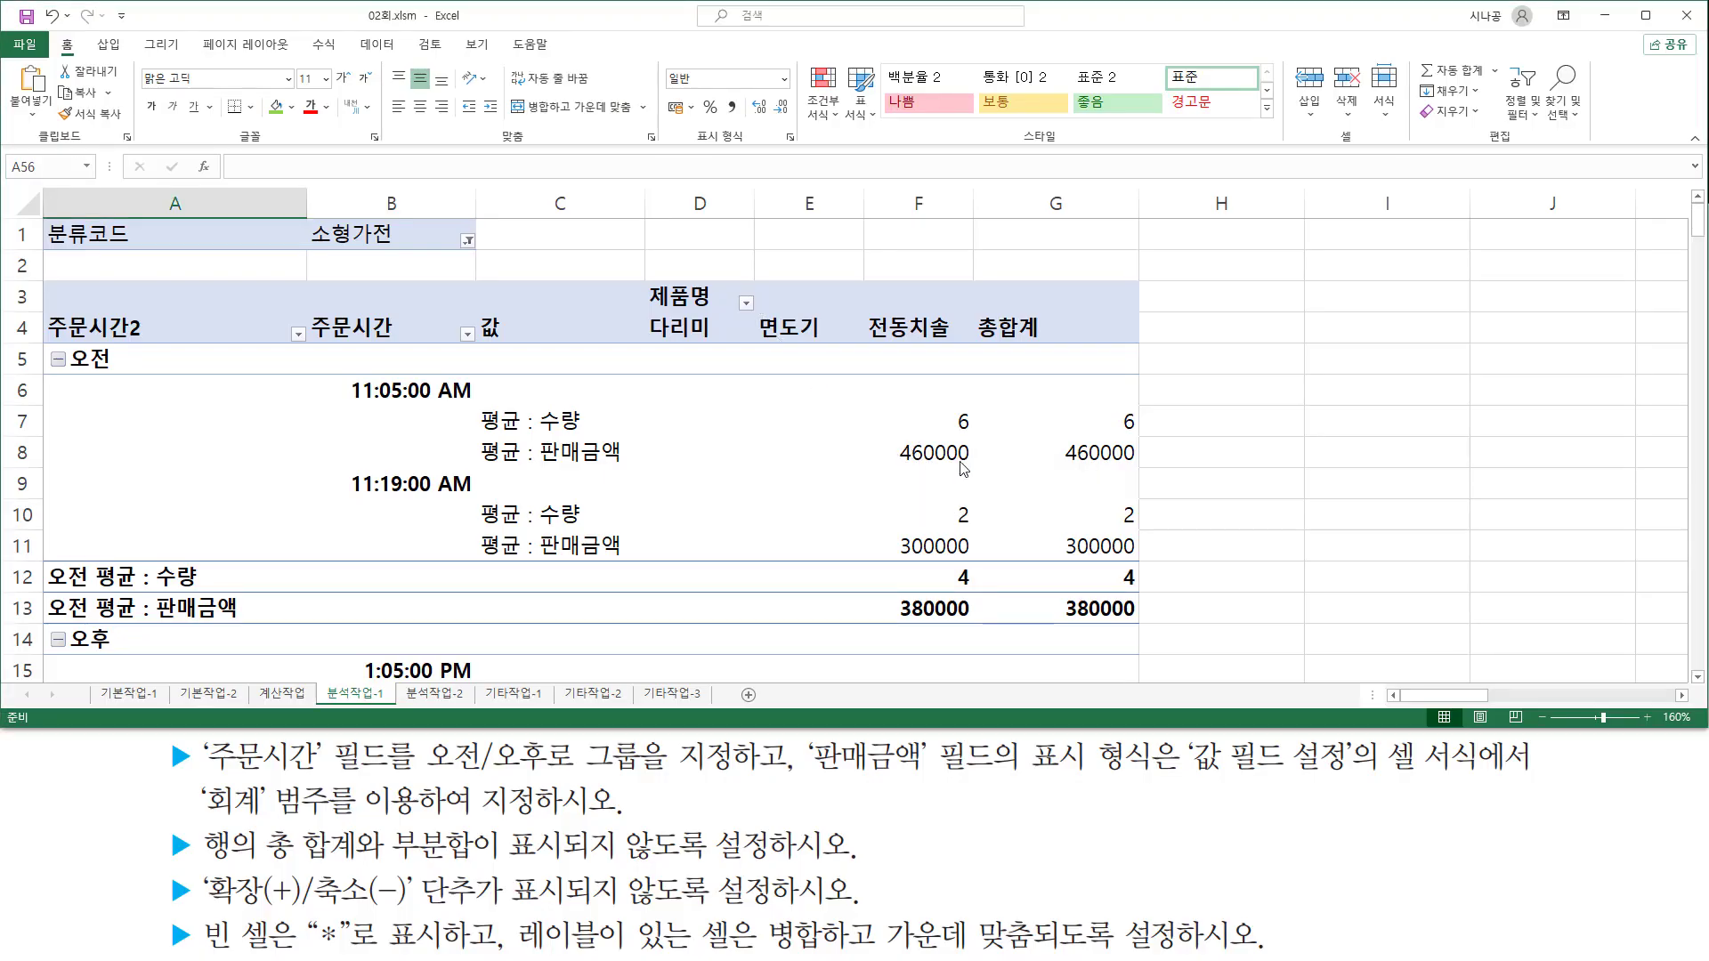
Step: Open the number format settings for the 평균 : 판매금액 field through its value field settings
{"action": "mouse_move", "coordinate": [895, 438]}
{"action": "left_mouse_down"}
{"action": "mouse_move", "coordinate": [978, 464]}
{"action": "mouse_move", "coordinate": [1156, 461]}
{"action": "left_mouse_up"}
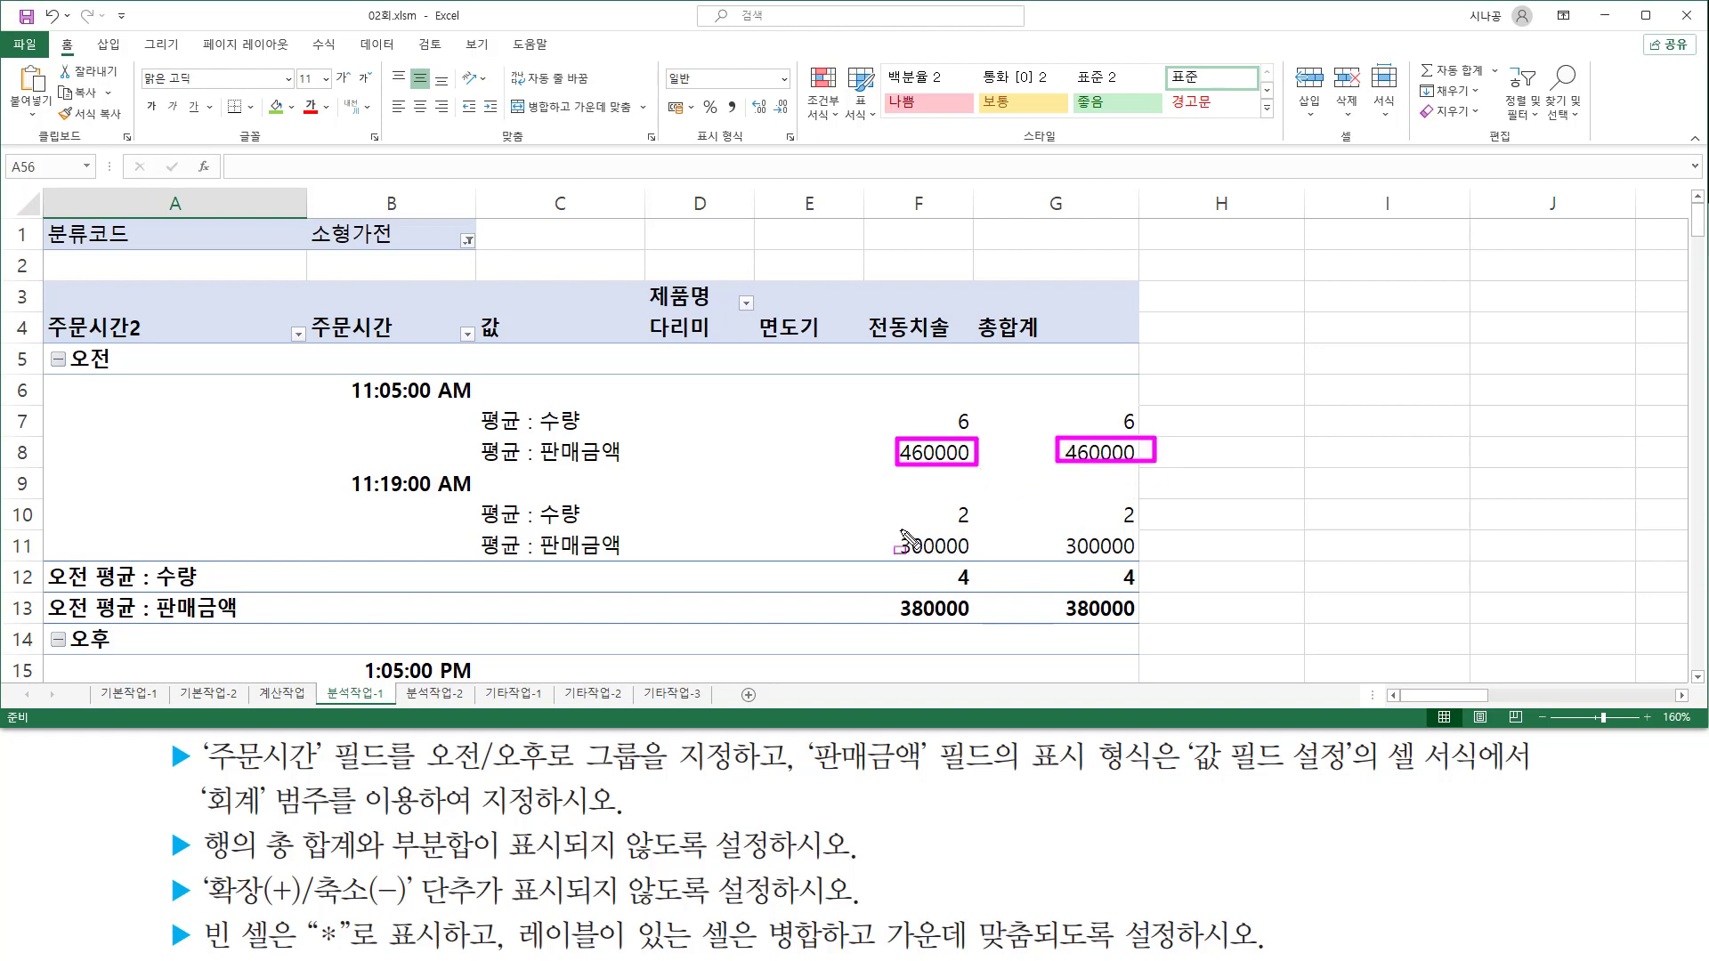
{"action": "mouse_move", "coordinate": [895, 533]}
{"action": "left_mouse_down"}
{"action": "mouse_move", "coordinate": [979, 561]}
{"action": "mouse_move", "coordinate": [1157, 566]}
{"action": "left_mouse_up"}
{"action": "key", "text": "Escape"}
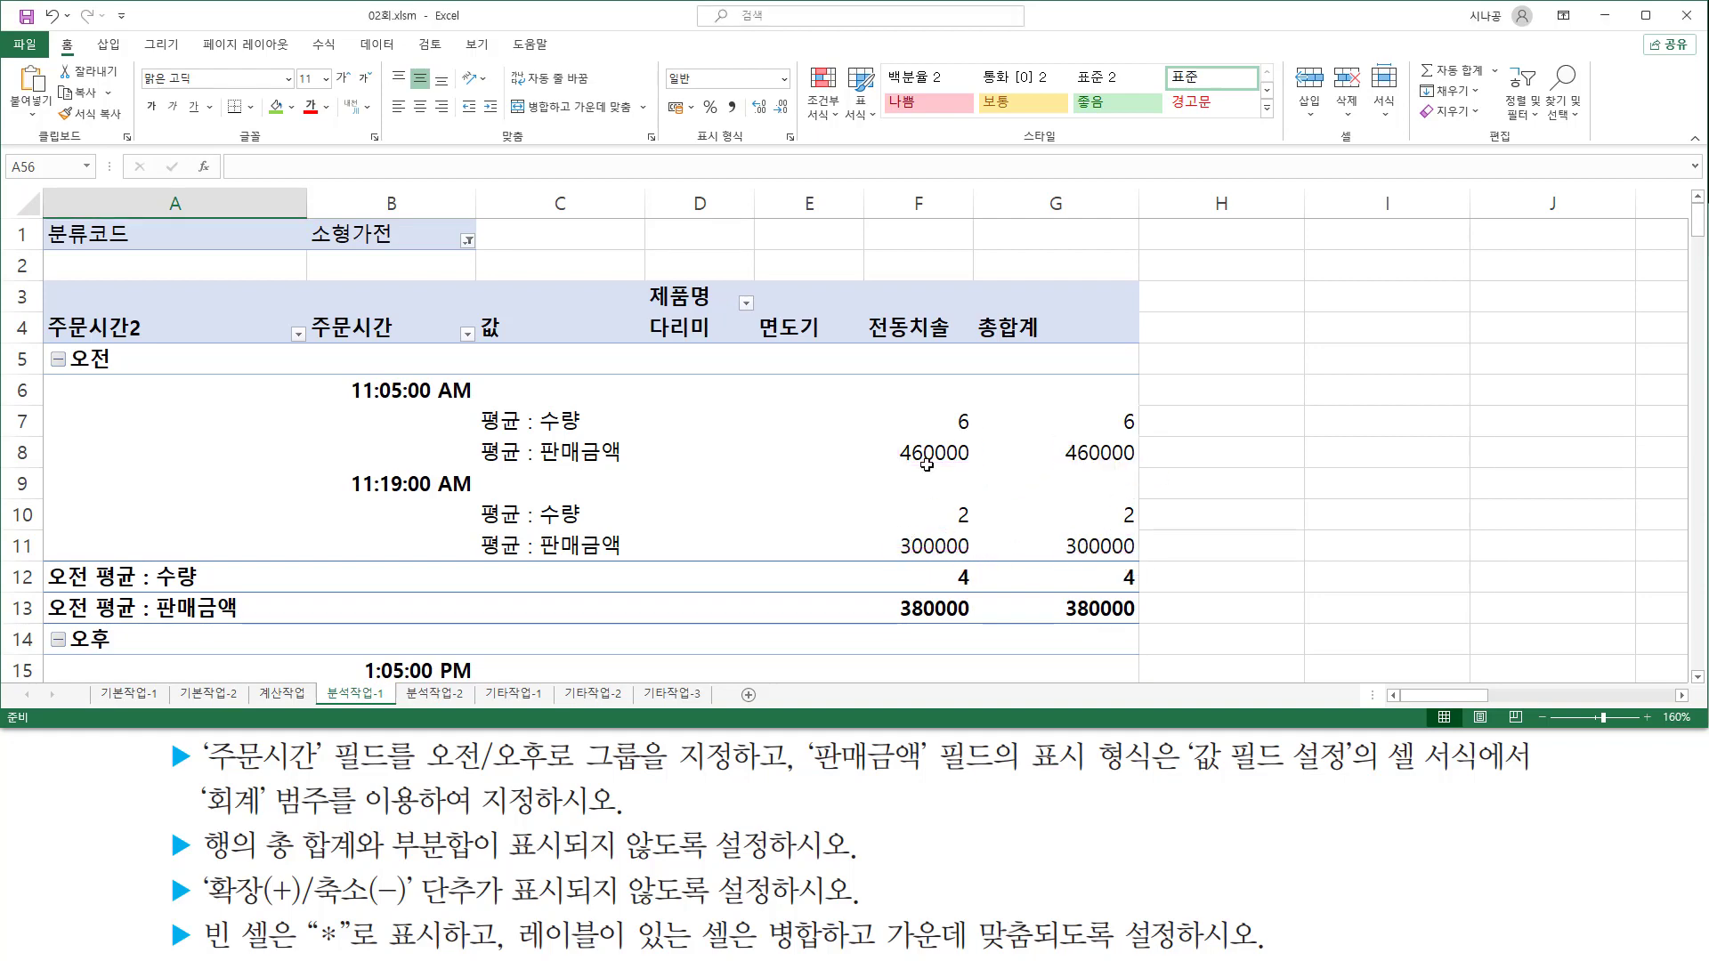
{"action": "left_click", "coordinate": [930, 454]}
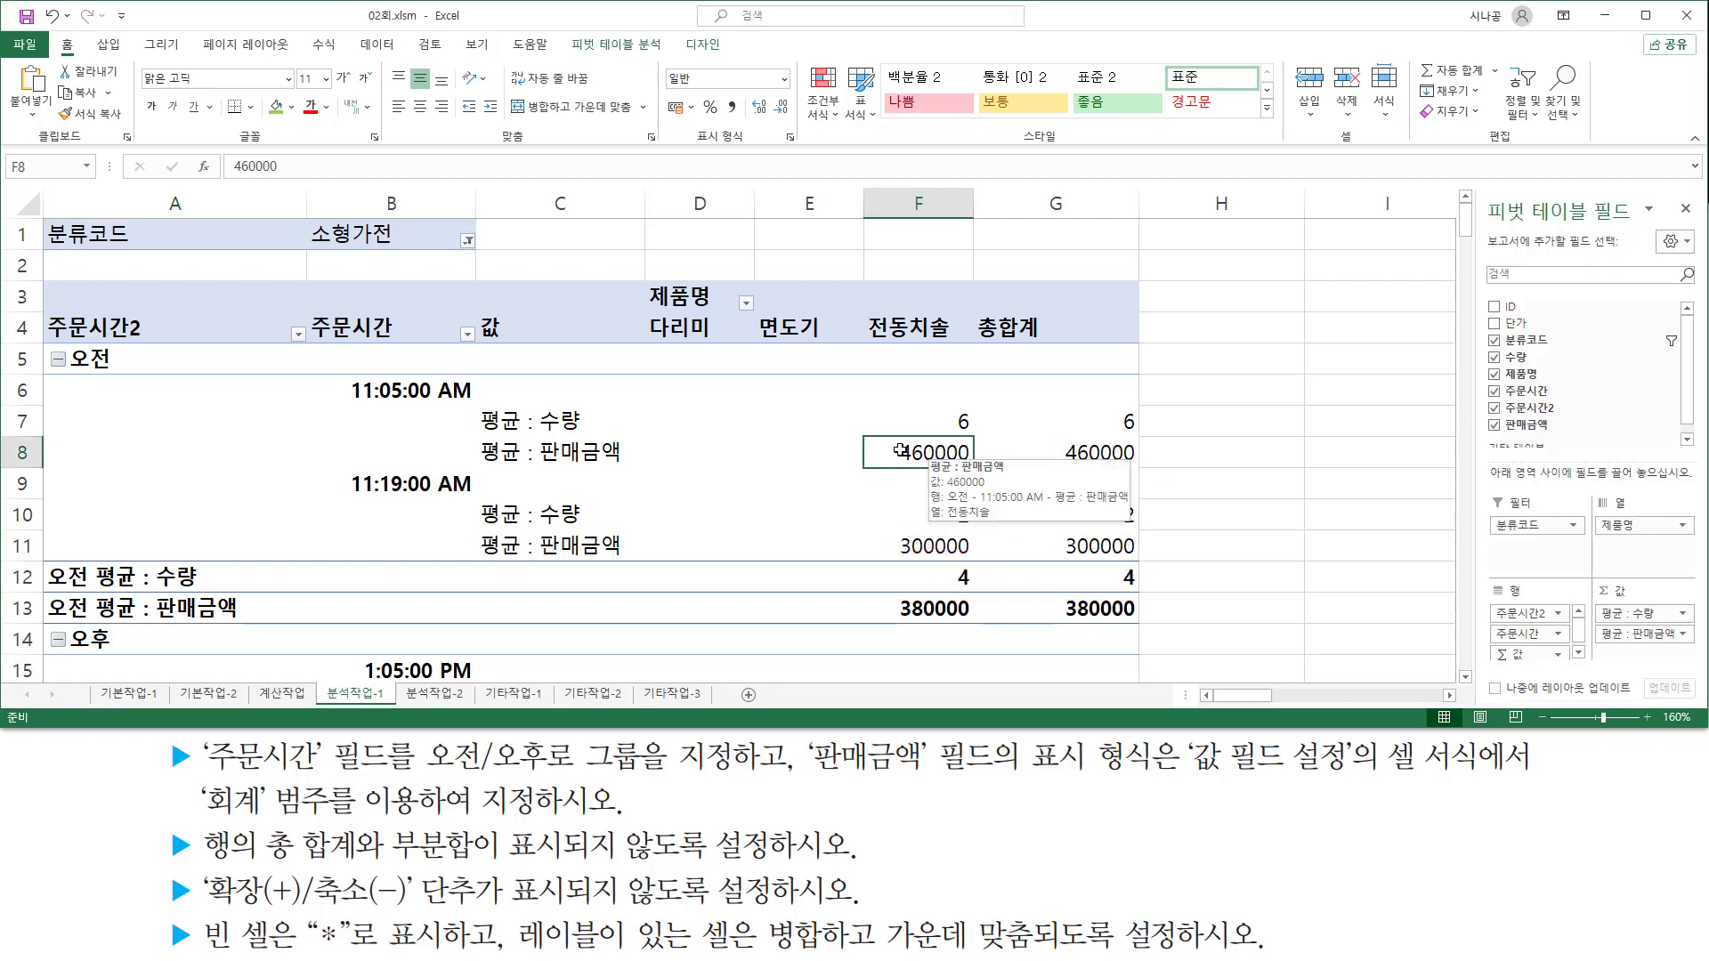
{"action": "right_click", "coordinate": [902, 453]}
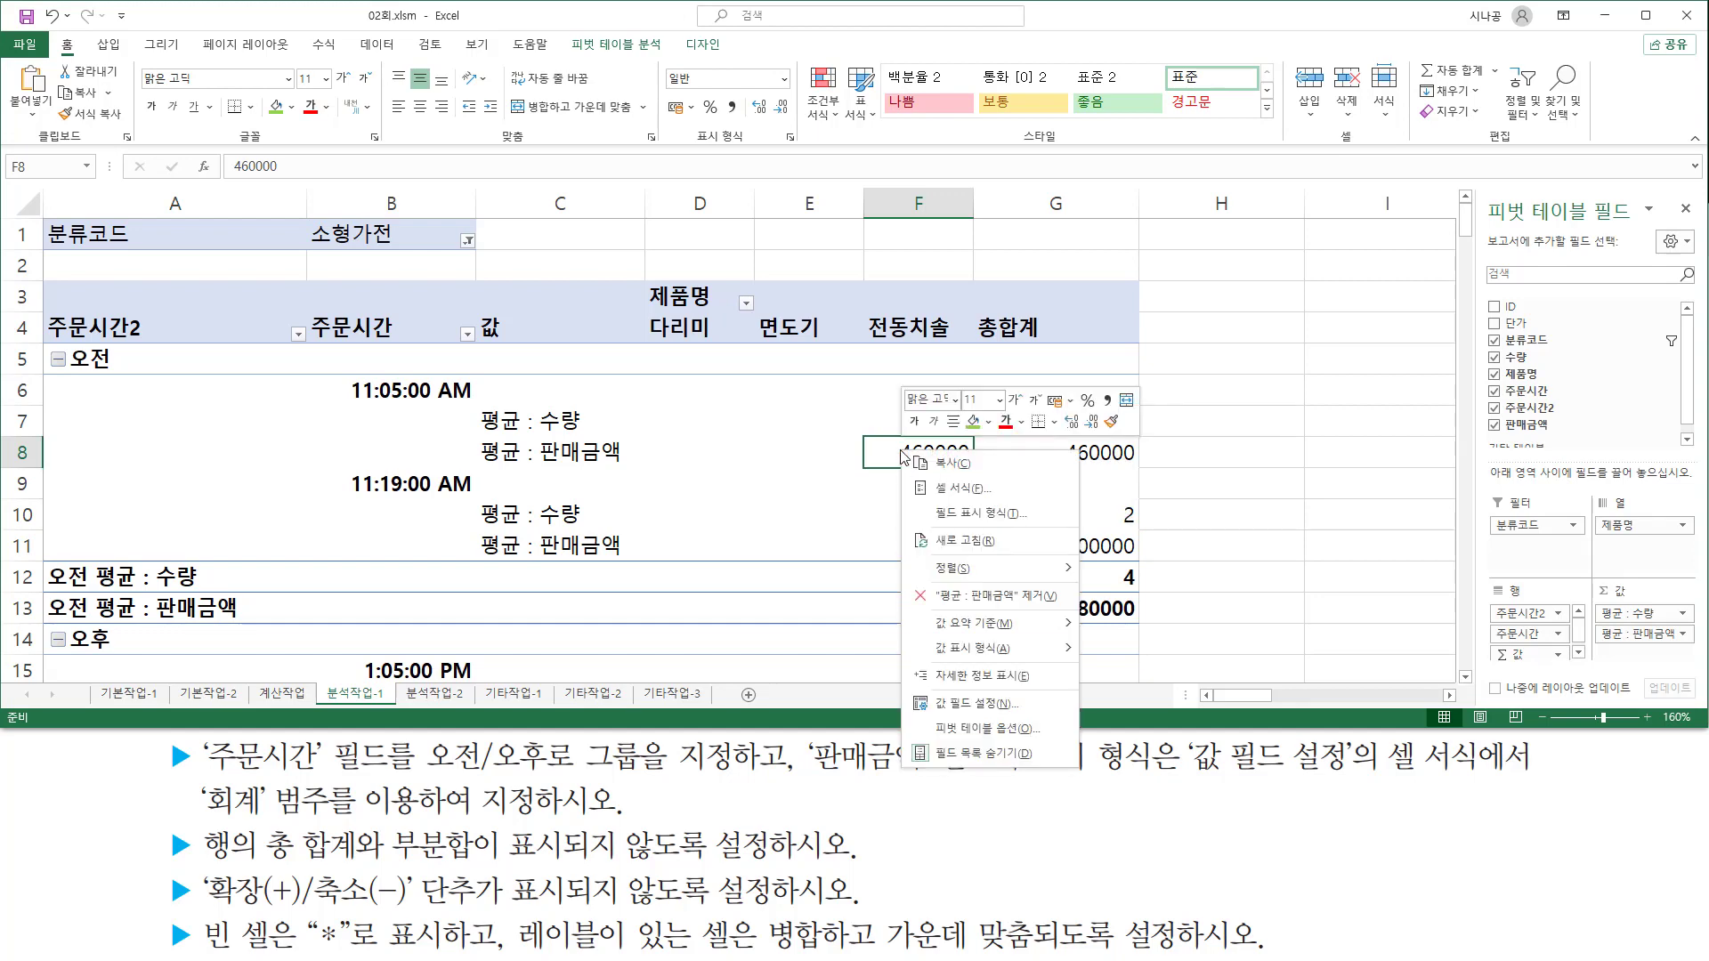
{"action": "left_click", "coordinate": [966, 706]}
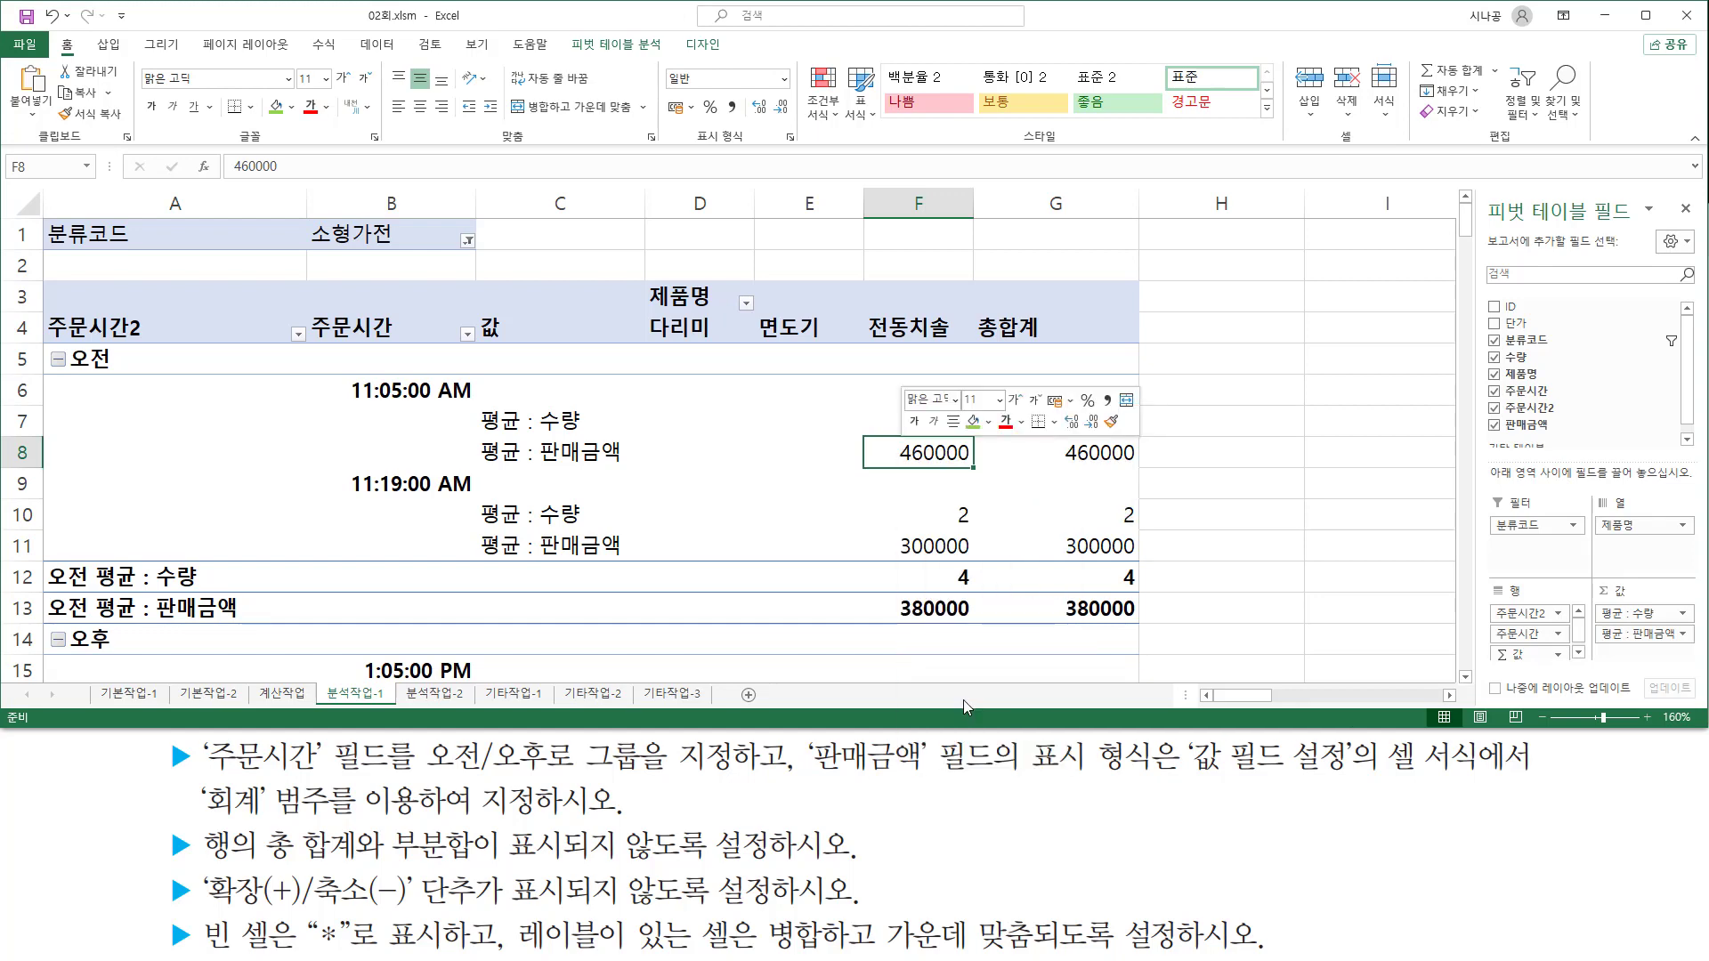
{"action": "left_click_drag", "start_coordinate": [912, 542], "coordinate": [531, 273]}
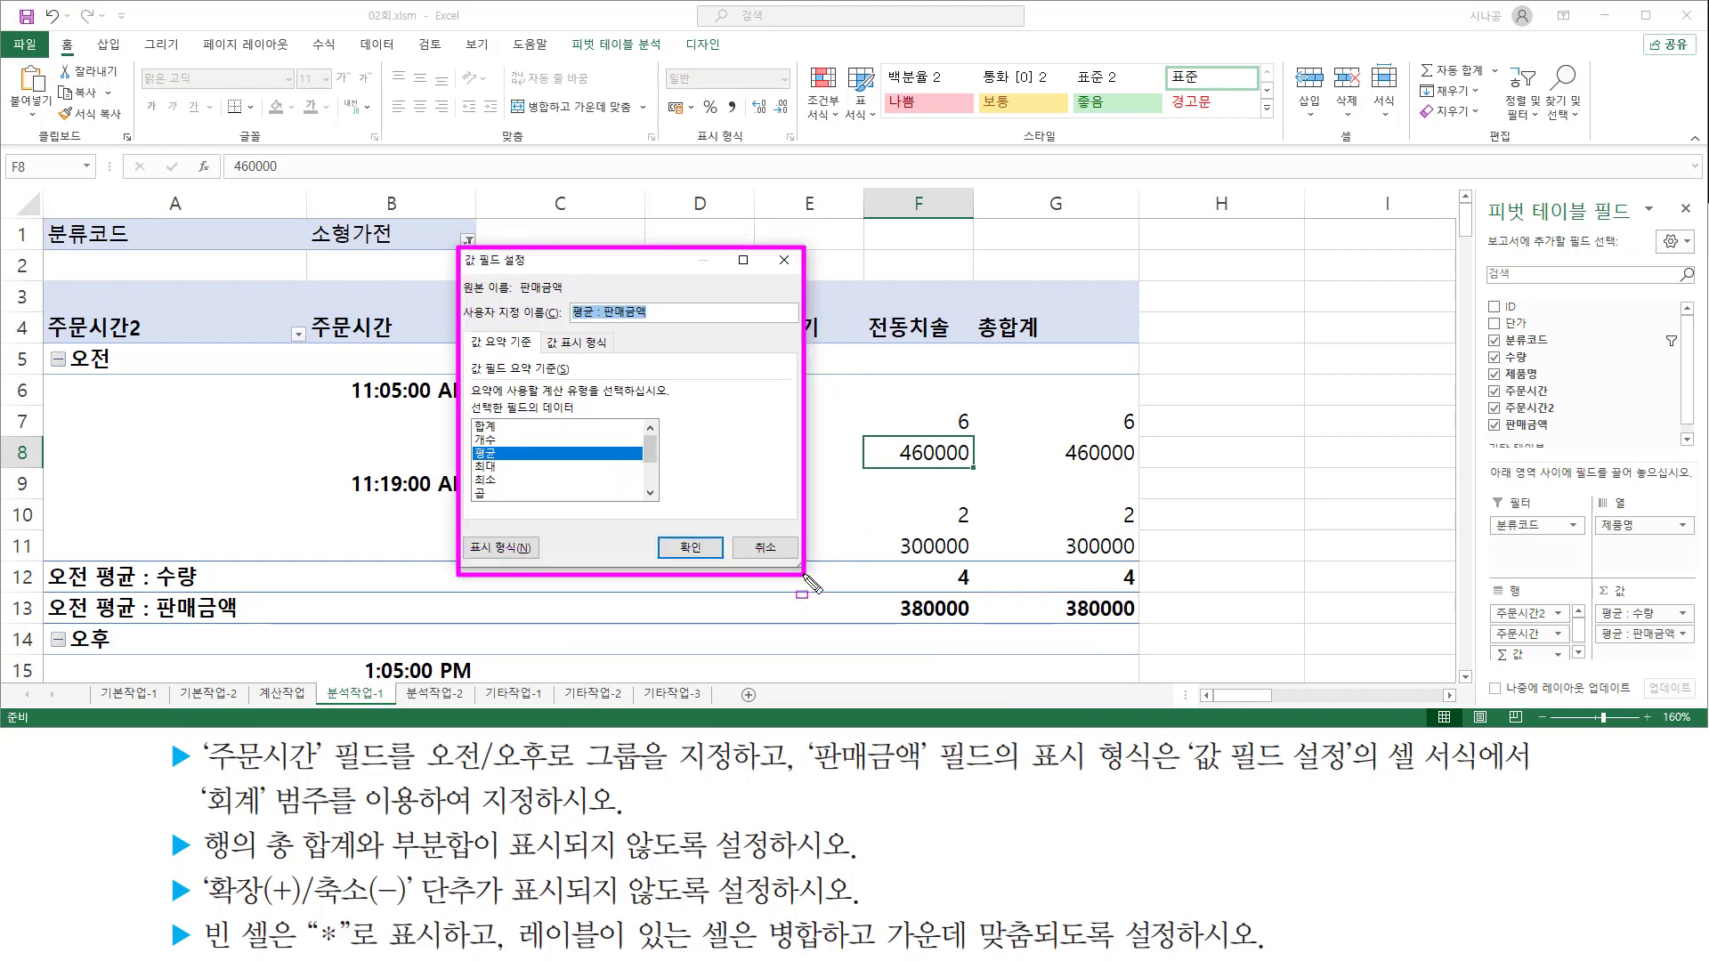
{"action": "left_click_drag", "start_coordinate": [467, 531], "coordinate": [544, 564]}
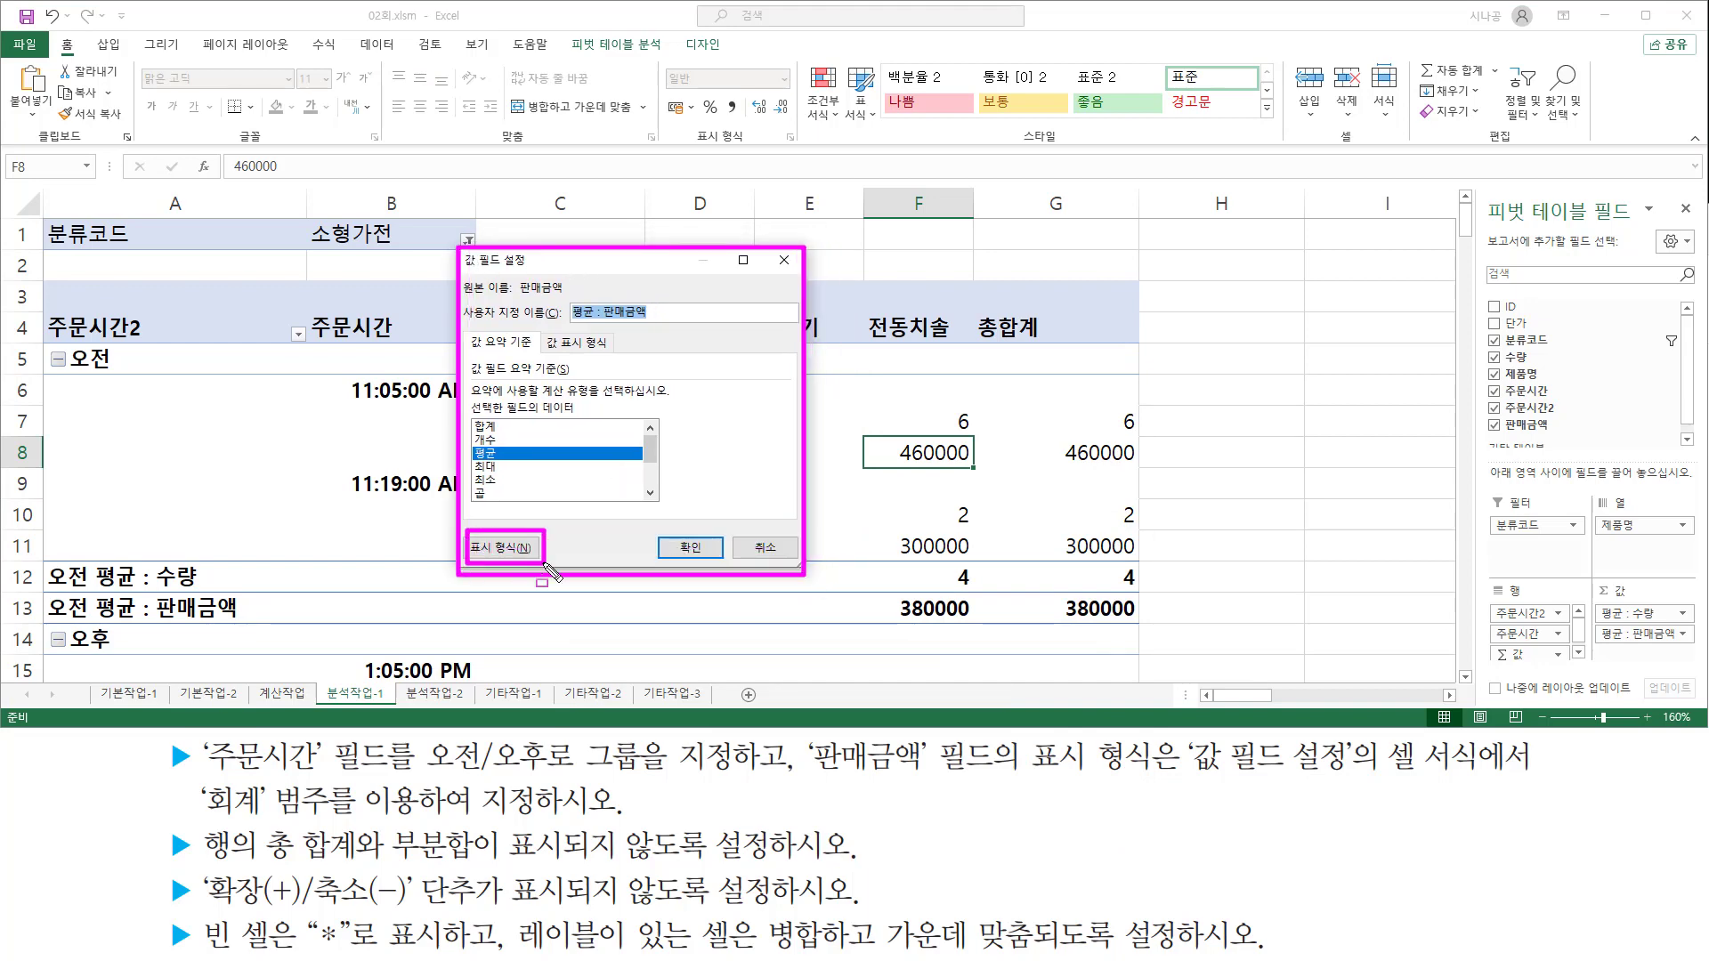
{"action": "left_click", "coordinate": [507, 548]}
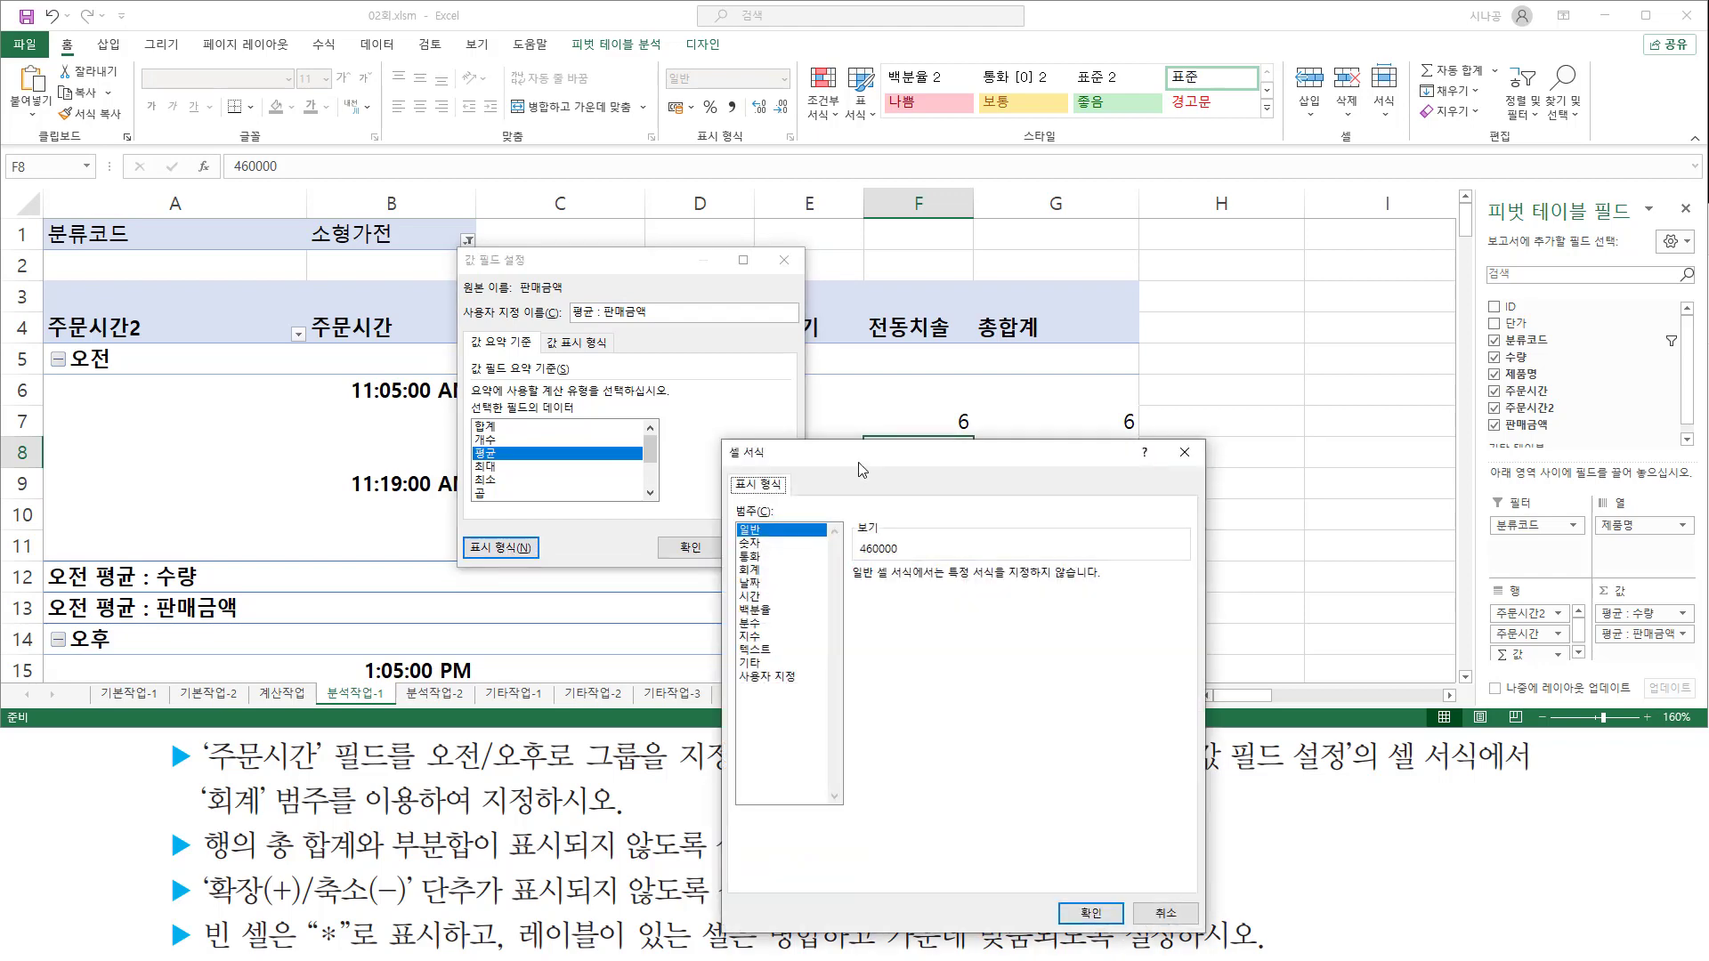
{"action": "left_click_drag", "start_coordinate": [858, 464], "coordinate": [947, 248]}
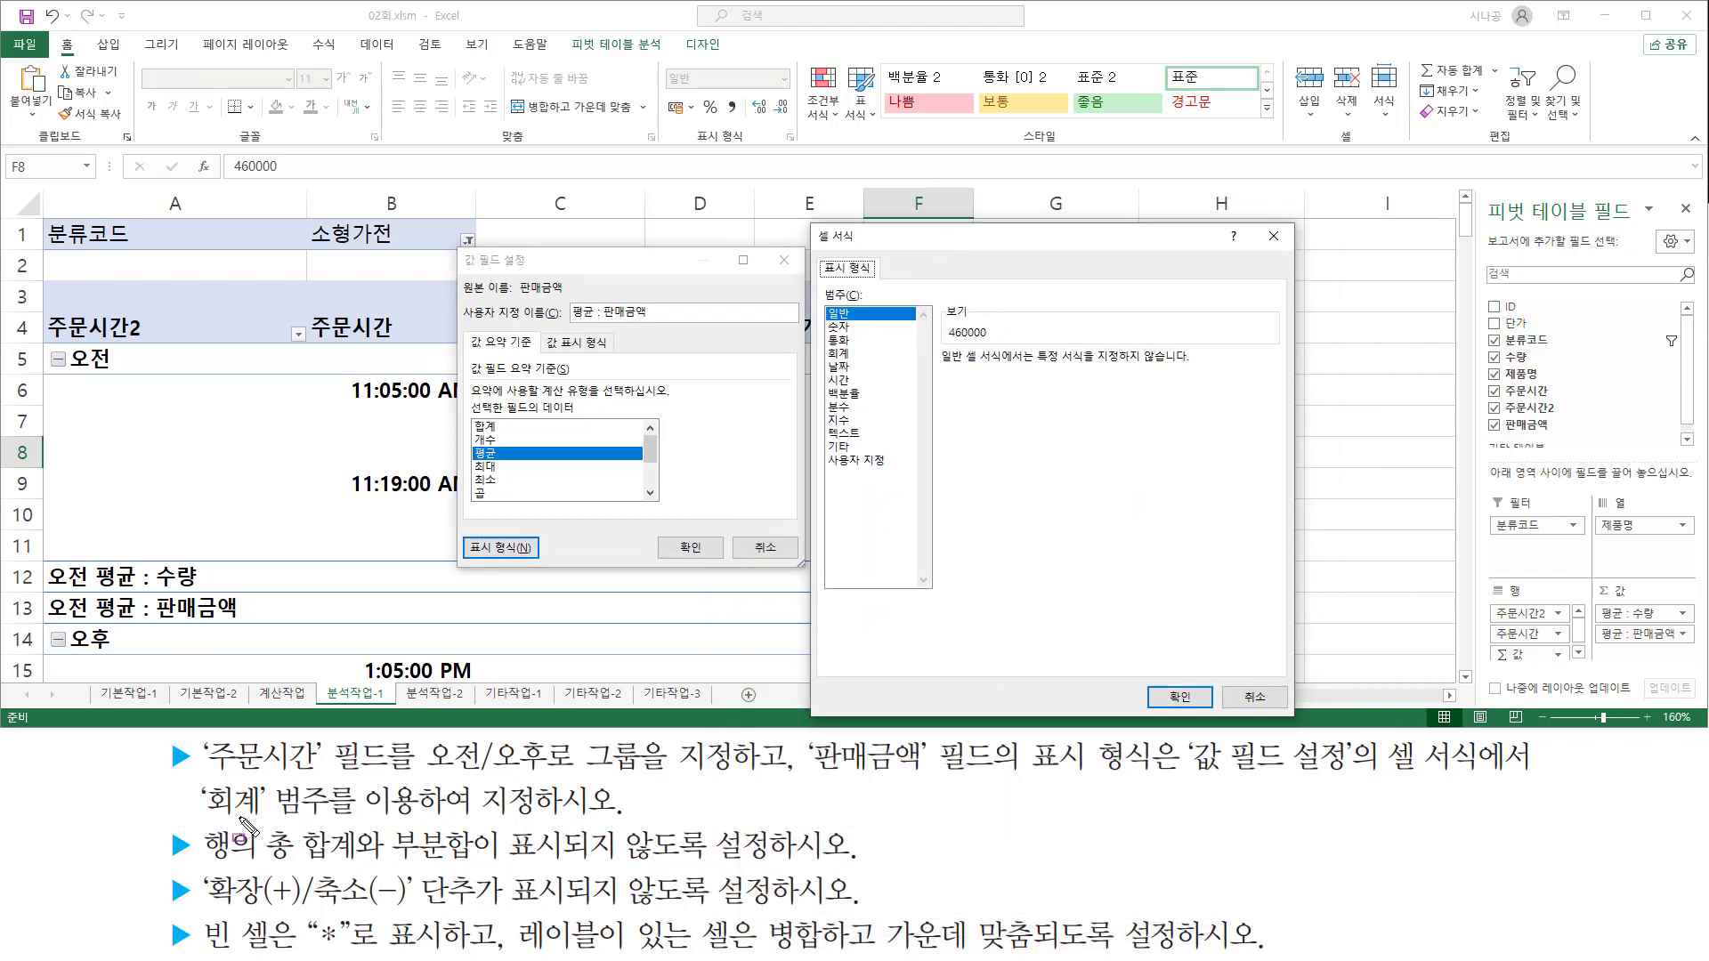
Step: Format the 판매금액 field with the 회계 category, 0 decimal places and symbol 없음, and check the formatted averages
{"action": "mouse_move", "coordinate": [190, 777]}
{"action": "left_mouse_down"}
{"action": "mouse_move", "coordinate": [334, 827]}
{"action": "mouse_move", "coordinate": [422, 825]}
{"action": "left_mouse_up"}
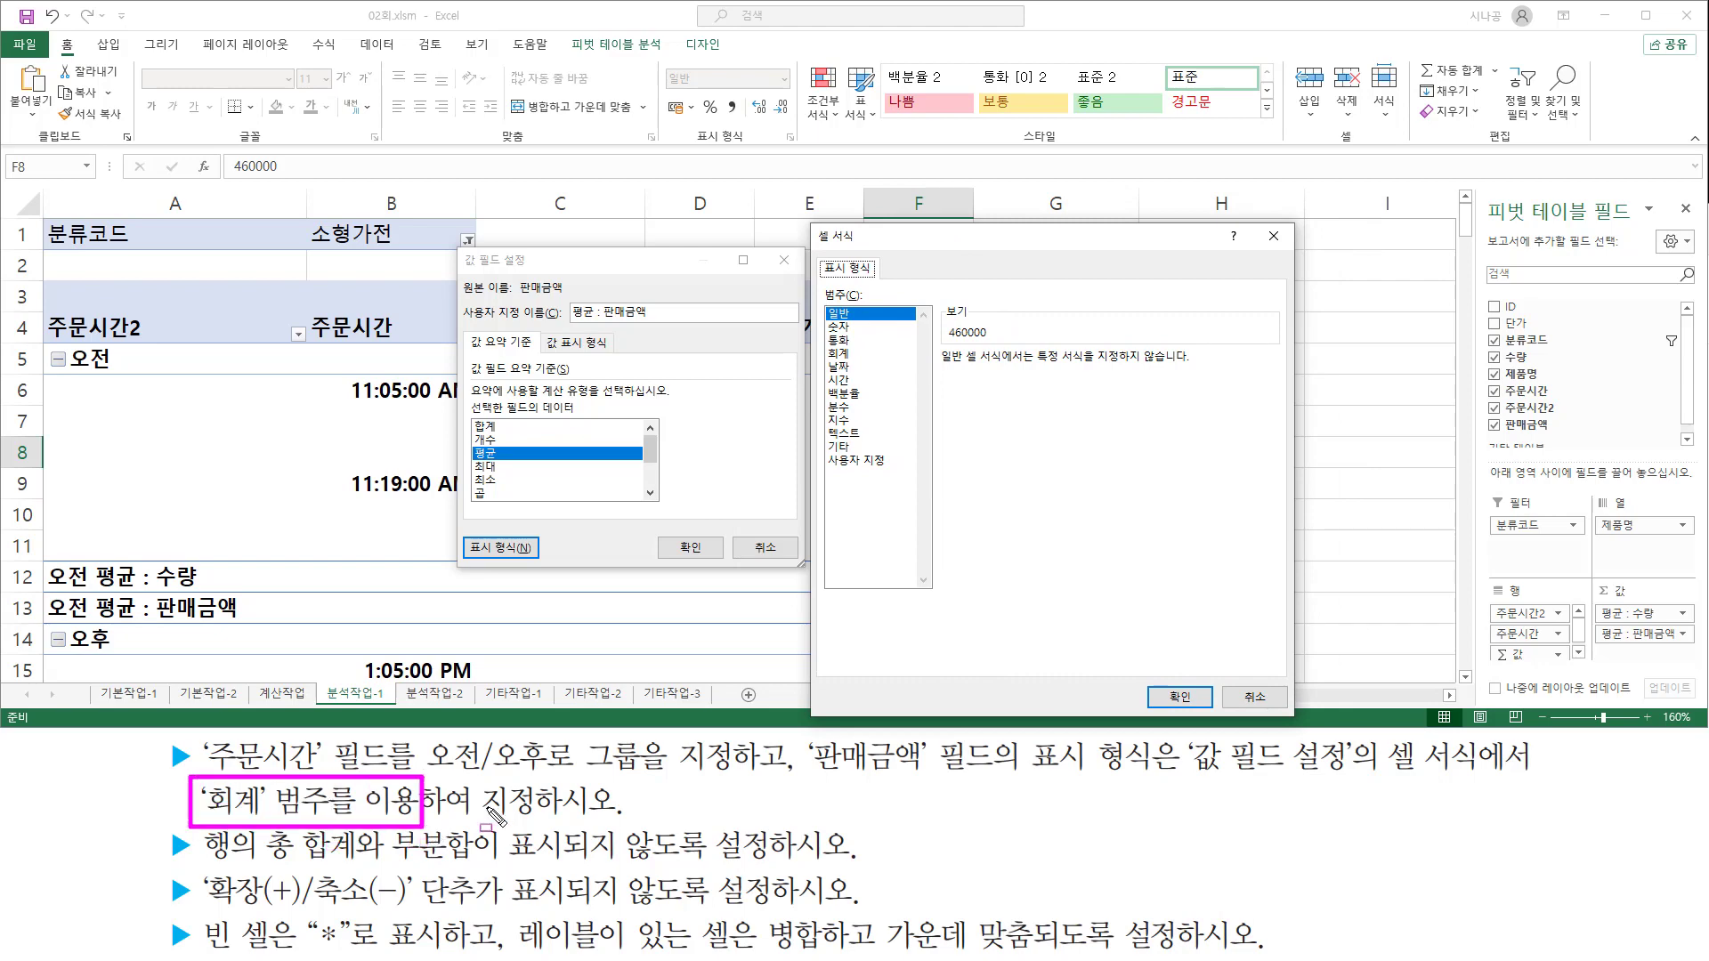
{"action": "left_click_drag", "start_coordinate": [822, 344], "coordinate": [881, 367]}
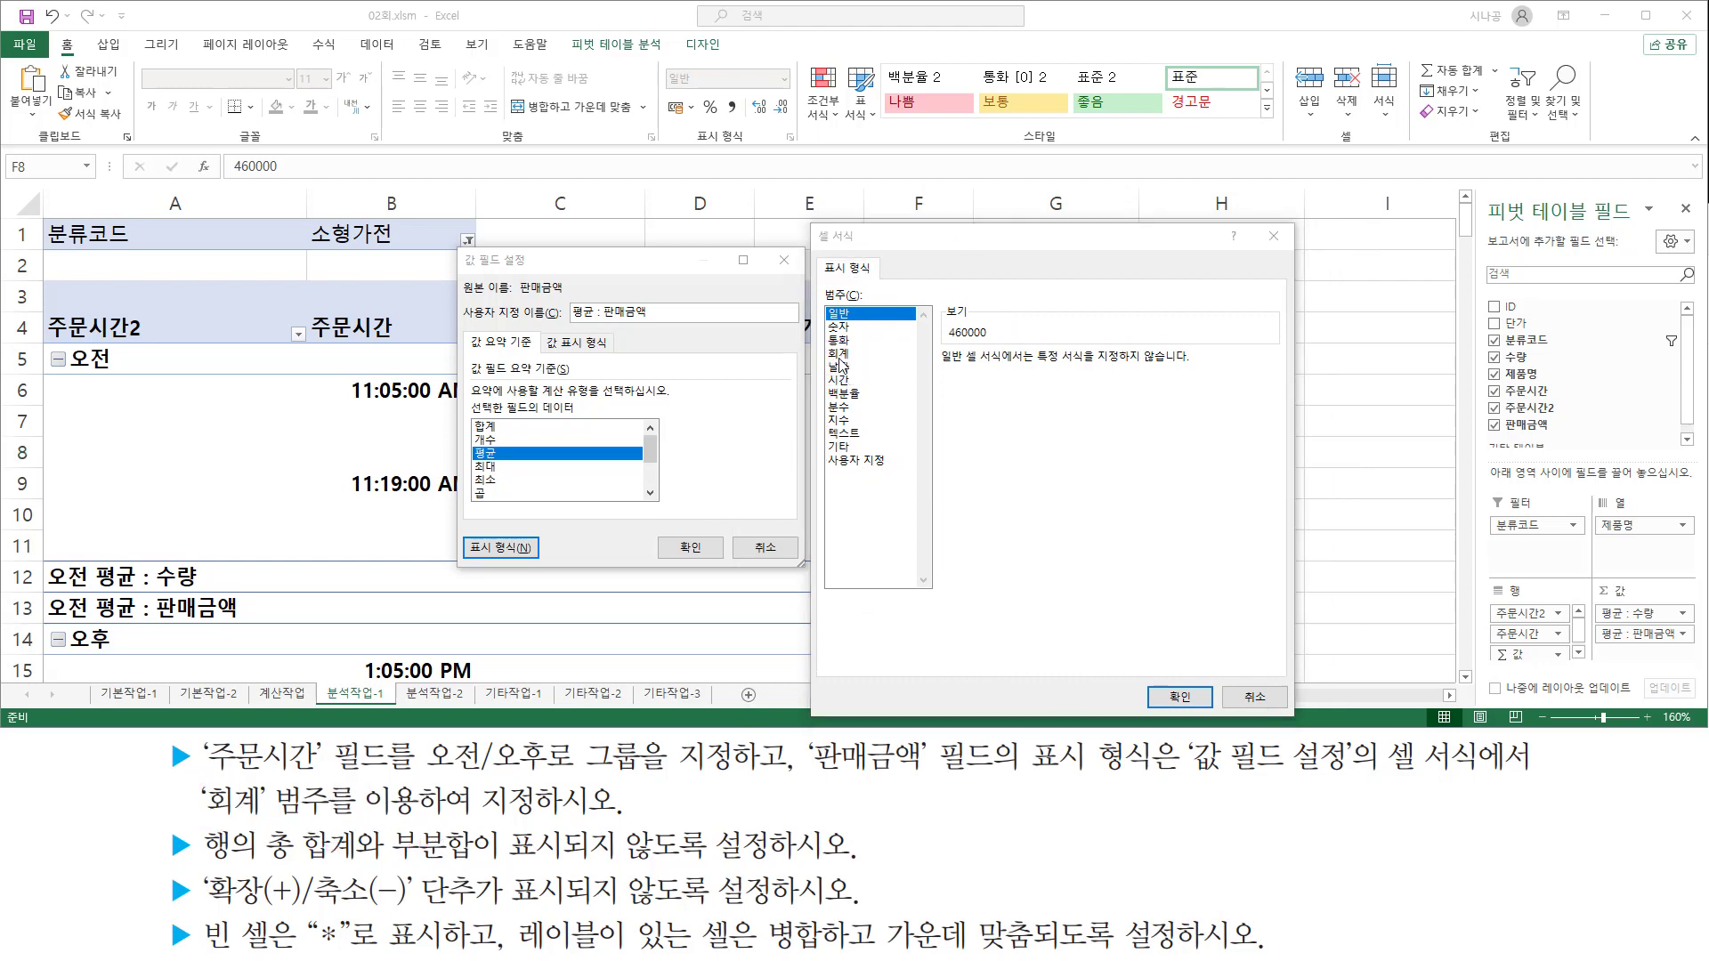
{"action": "left_click", "coordinate": [839, 354]}
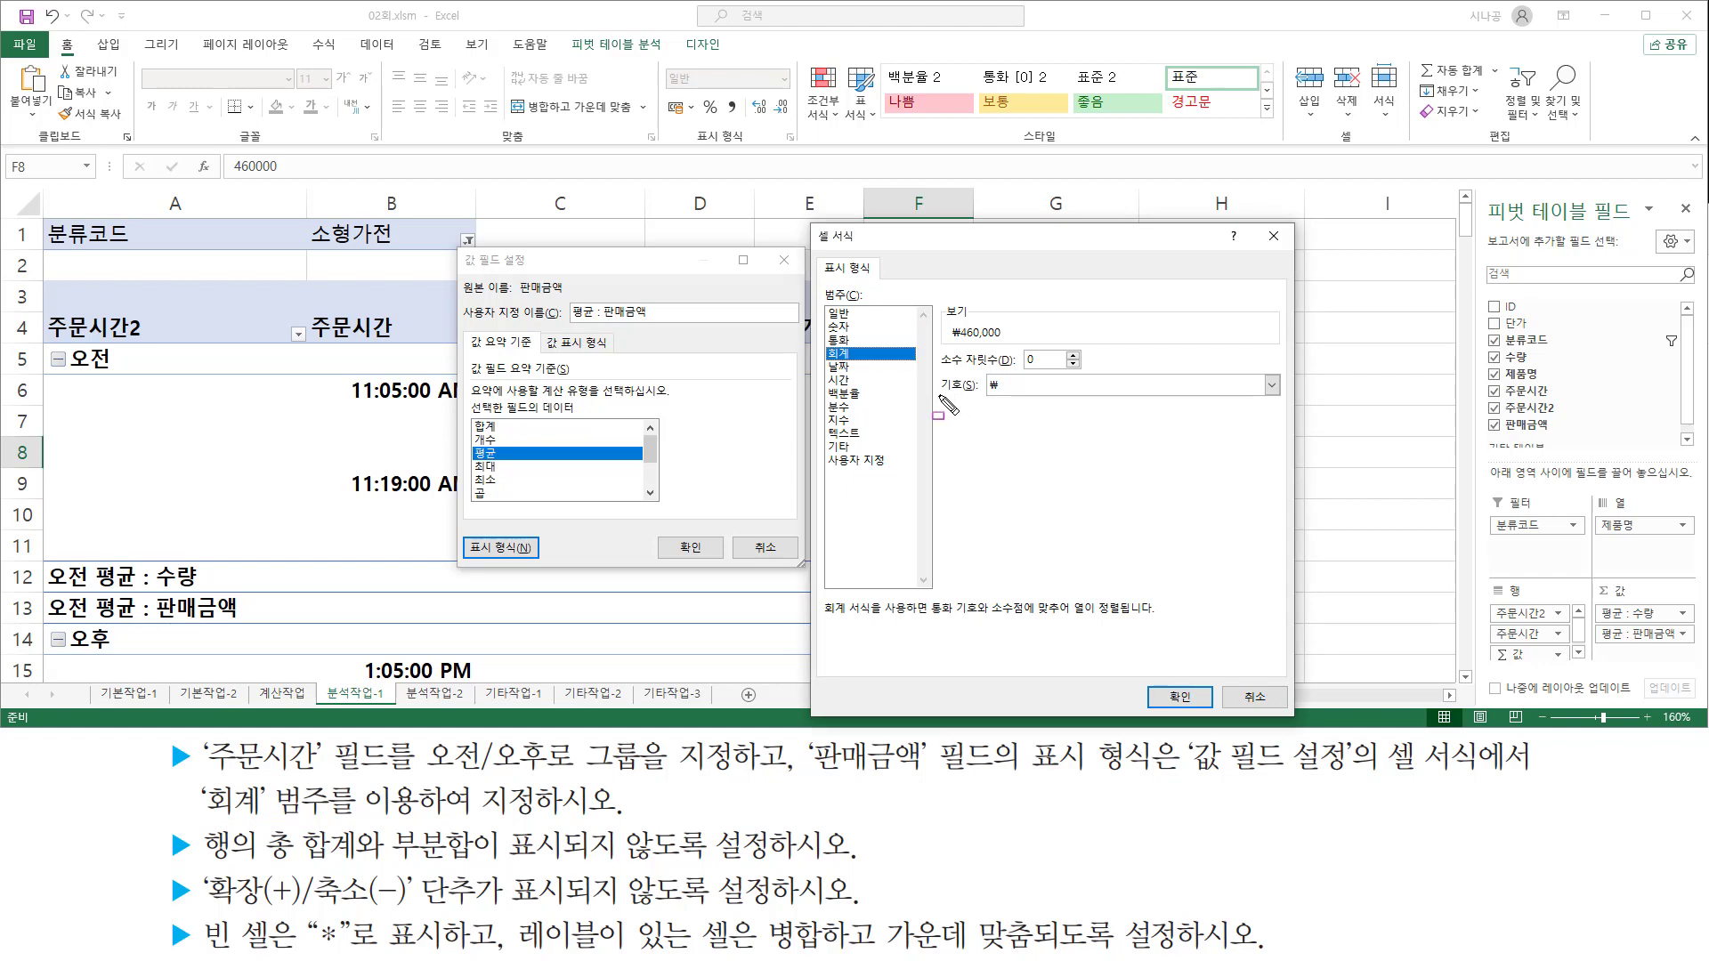
{"action": "left_click_drag", "start_coordinate": [937, 395], "coordinate": [1015, 394]}
{"action": "left_click", "coordinate": [1021, 392]}
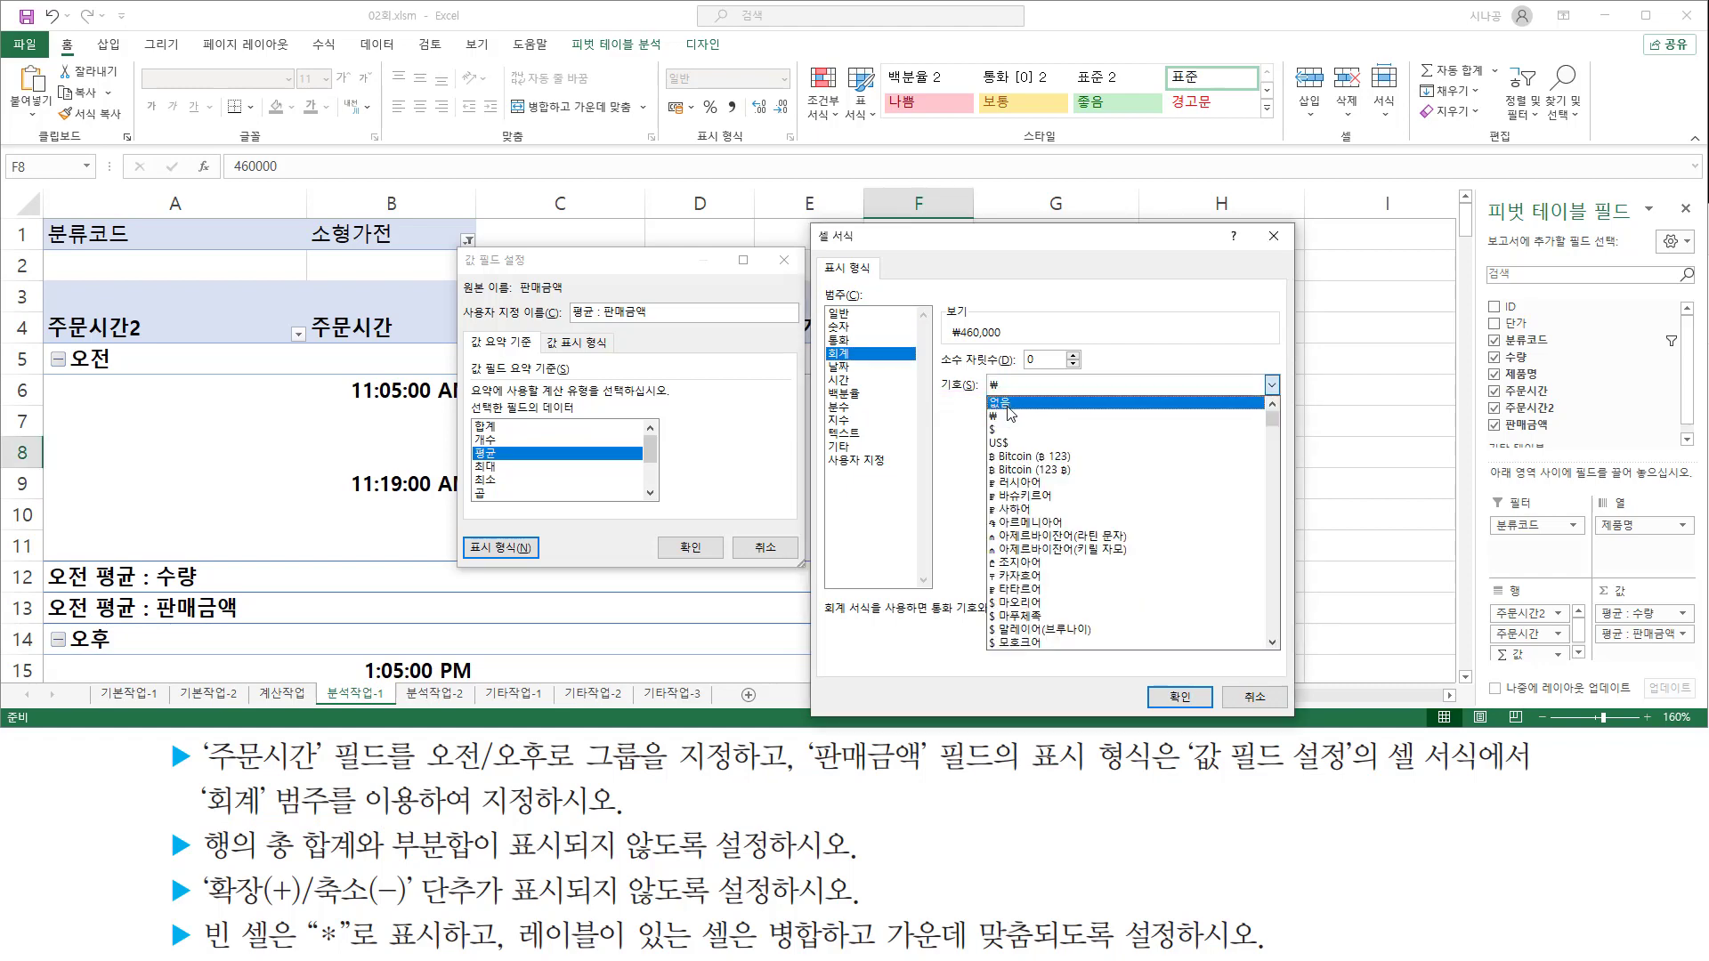
{"action": "left_click", "coordinate": [1008, 411]}
{"action": "left_click_drag", "start_coordinate": [934, 371], "coordinate": [1022, 403]}
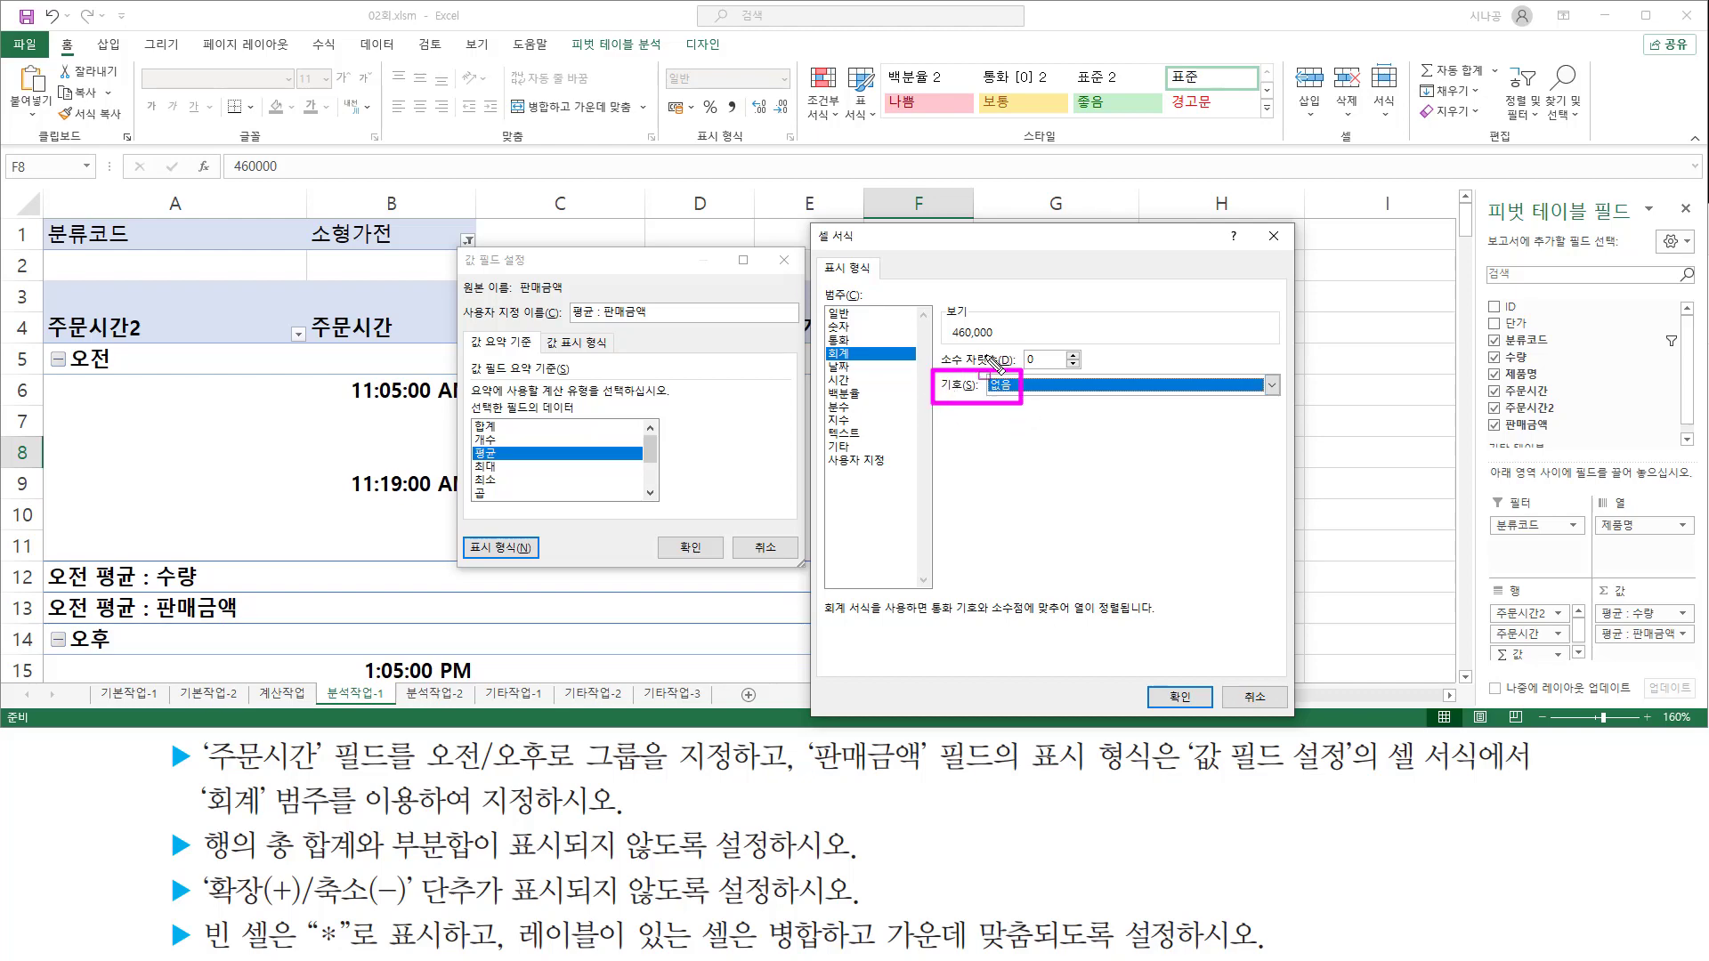
{"action": "left_click_drag", "start_coordinate": [940, 345], "coordinate": [1086, 371]}
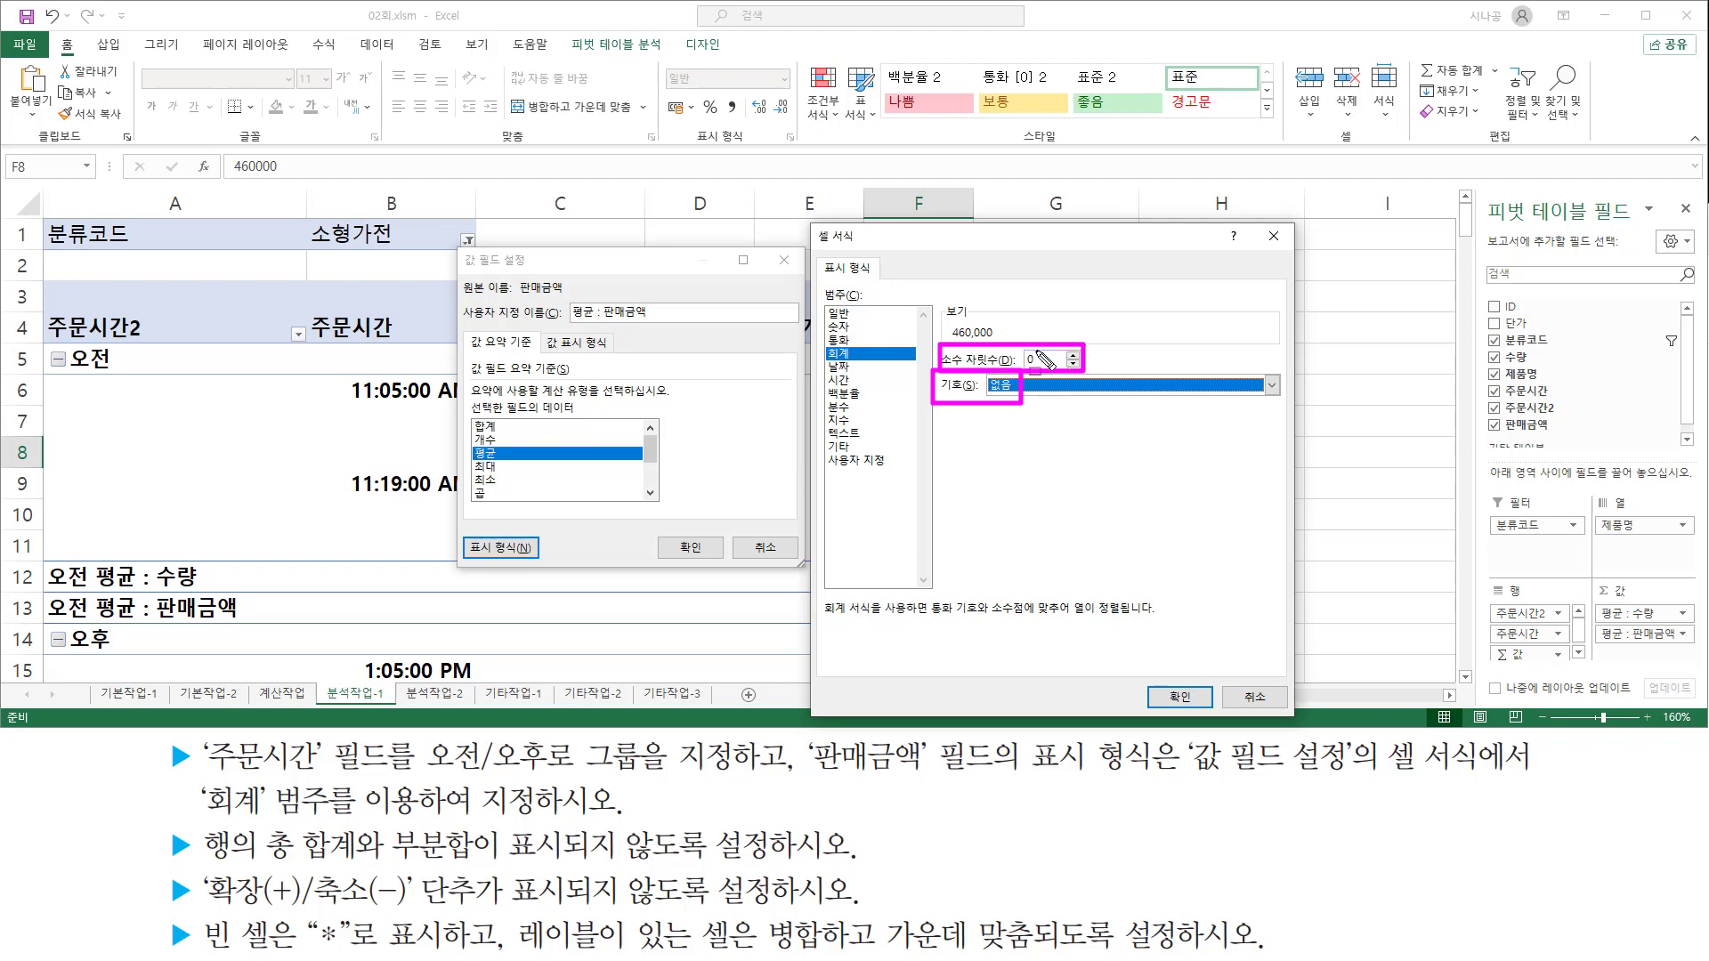
{"action": "left_click_drag", "start_coordinate": [1147, 674], "coordinate": [1201, 711]}
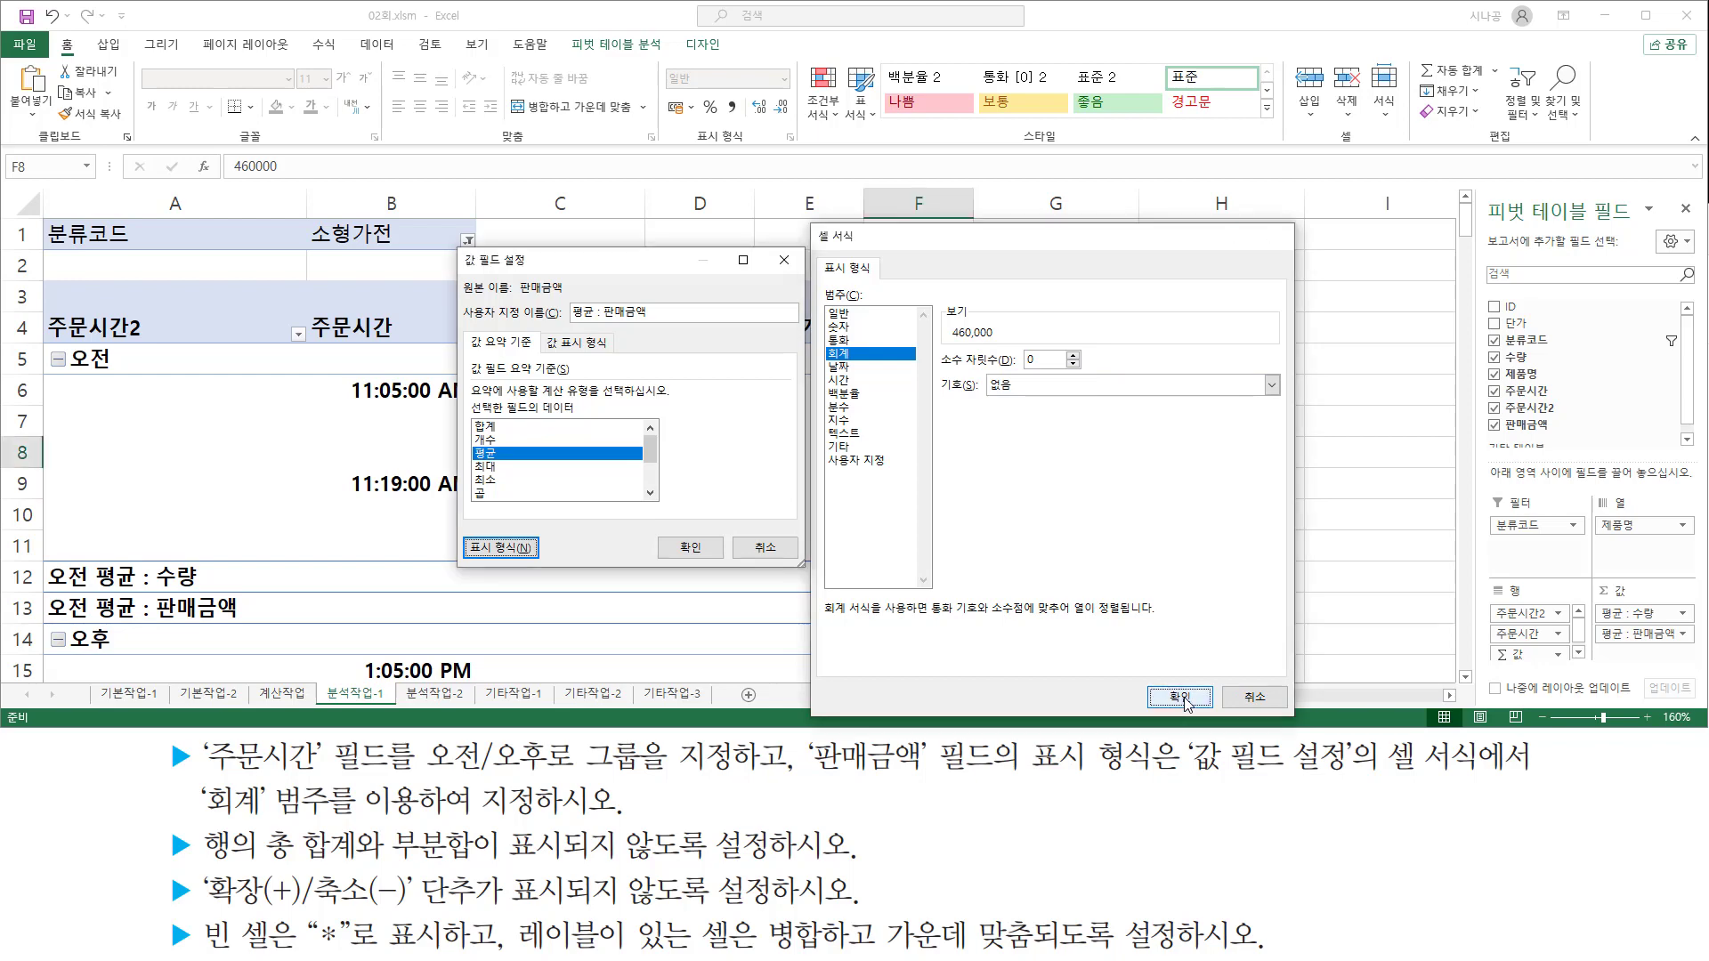
{"action": "left_click", "coordinate": [1180, 696]}
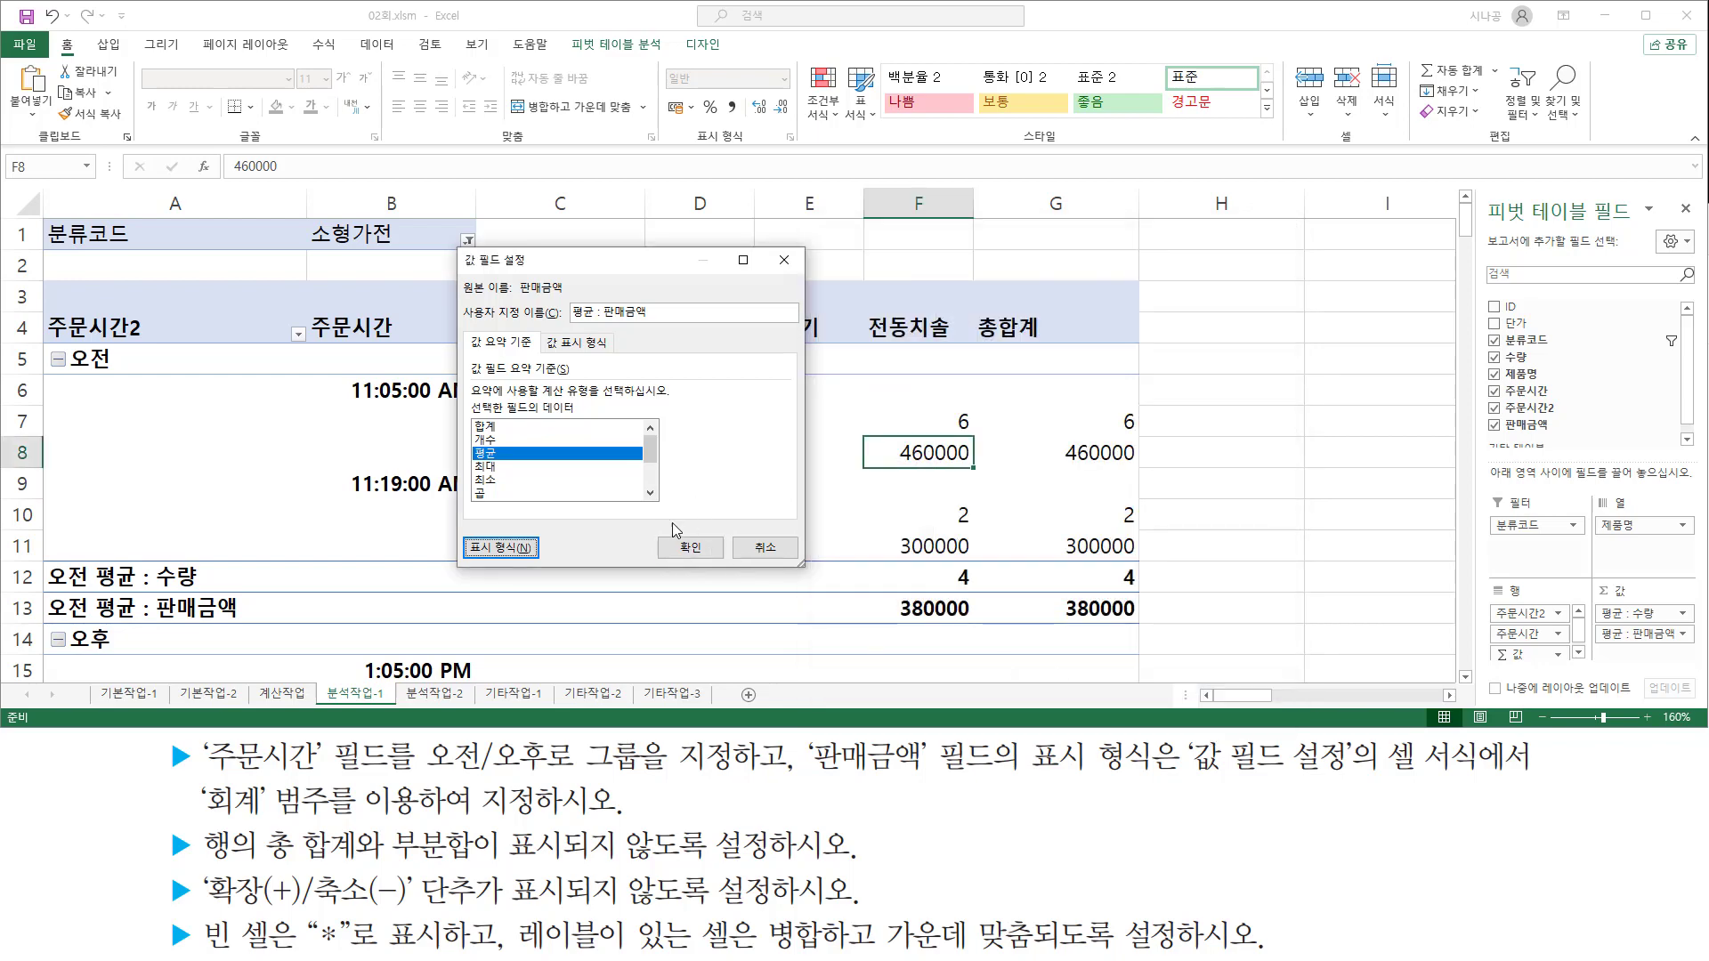
{"action": "left_click_drag", "start_coordinate": [660, 531], "coordinate": [724, 563]}
{"action": "key", "text": "Escape"}
{"action": "left_click", "coordinate": [701, 545]}
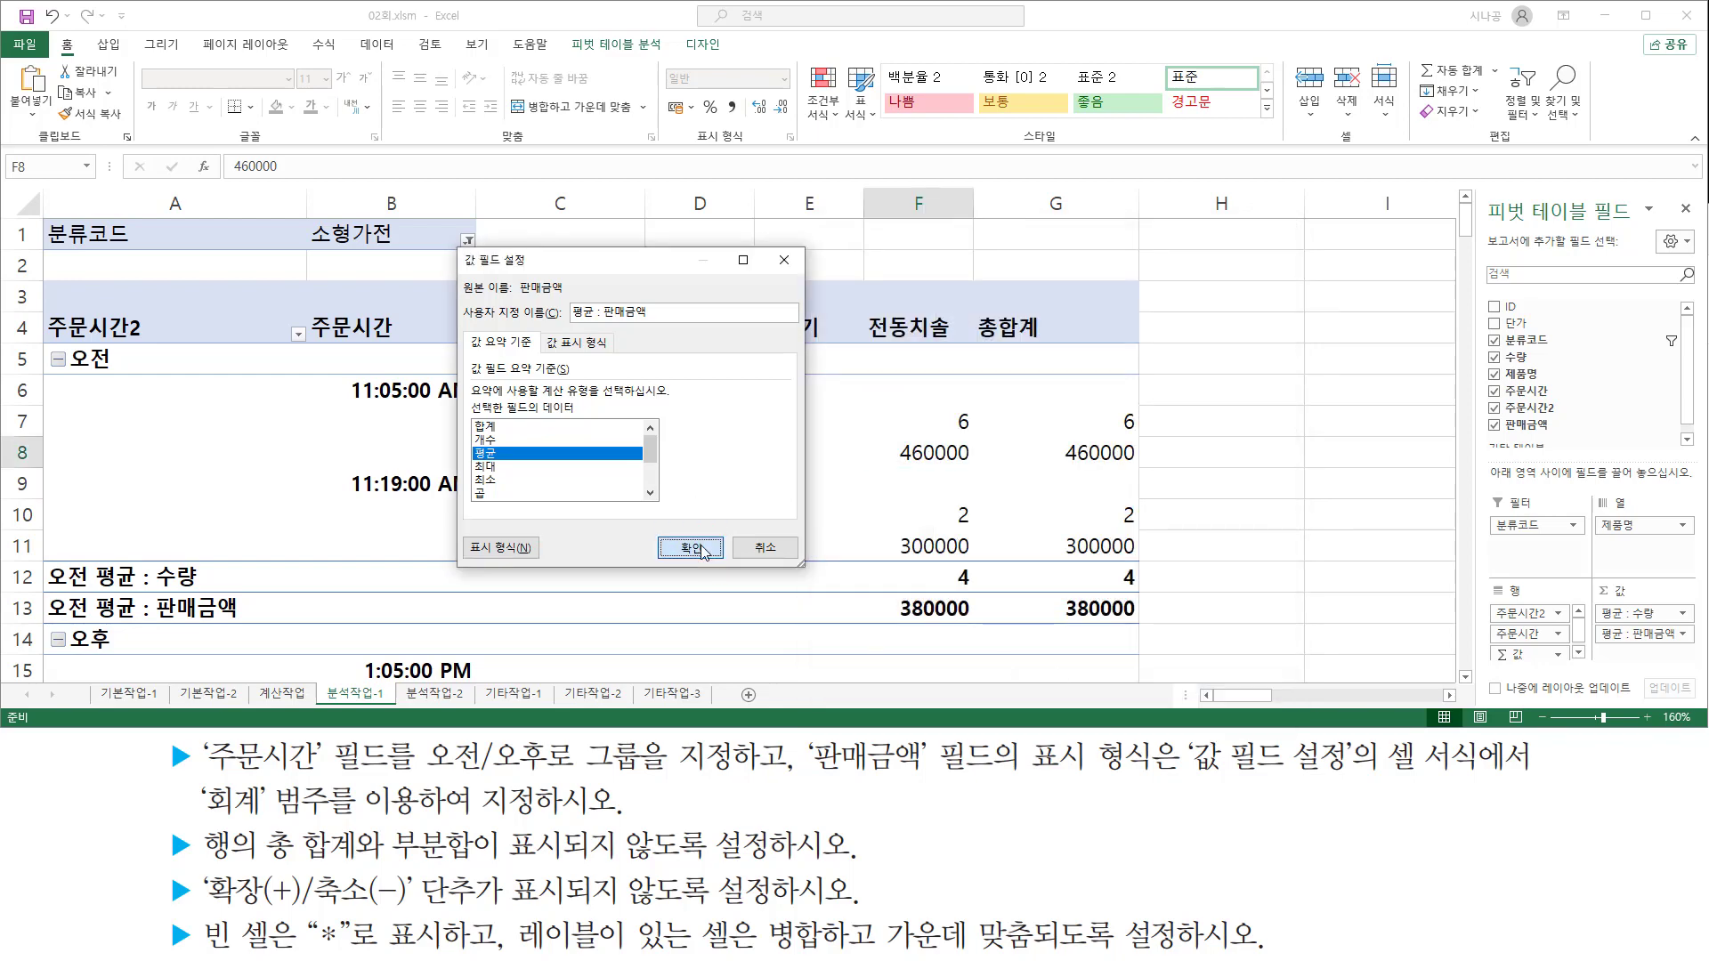
{"action": "left_click_drag", "start_coordinate": [959, 470], "coordinate": [1198, 470]}
{"action": "left_click_drag", "start_coordinate": [968, 557], "coordinate": [1209, 557]}
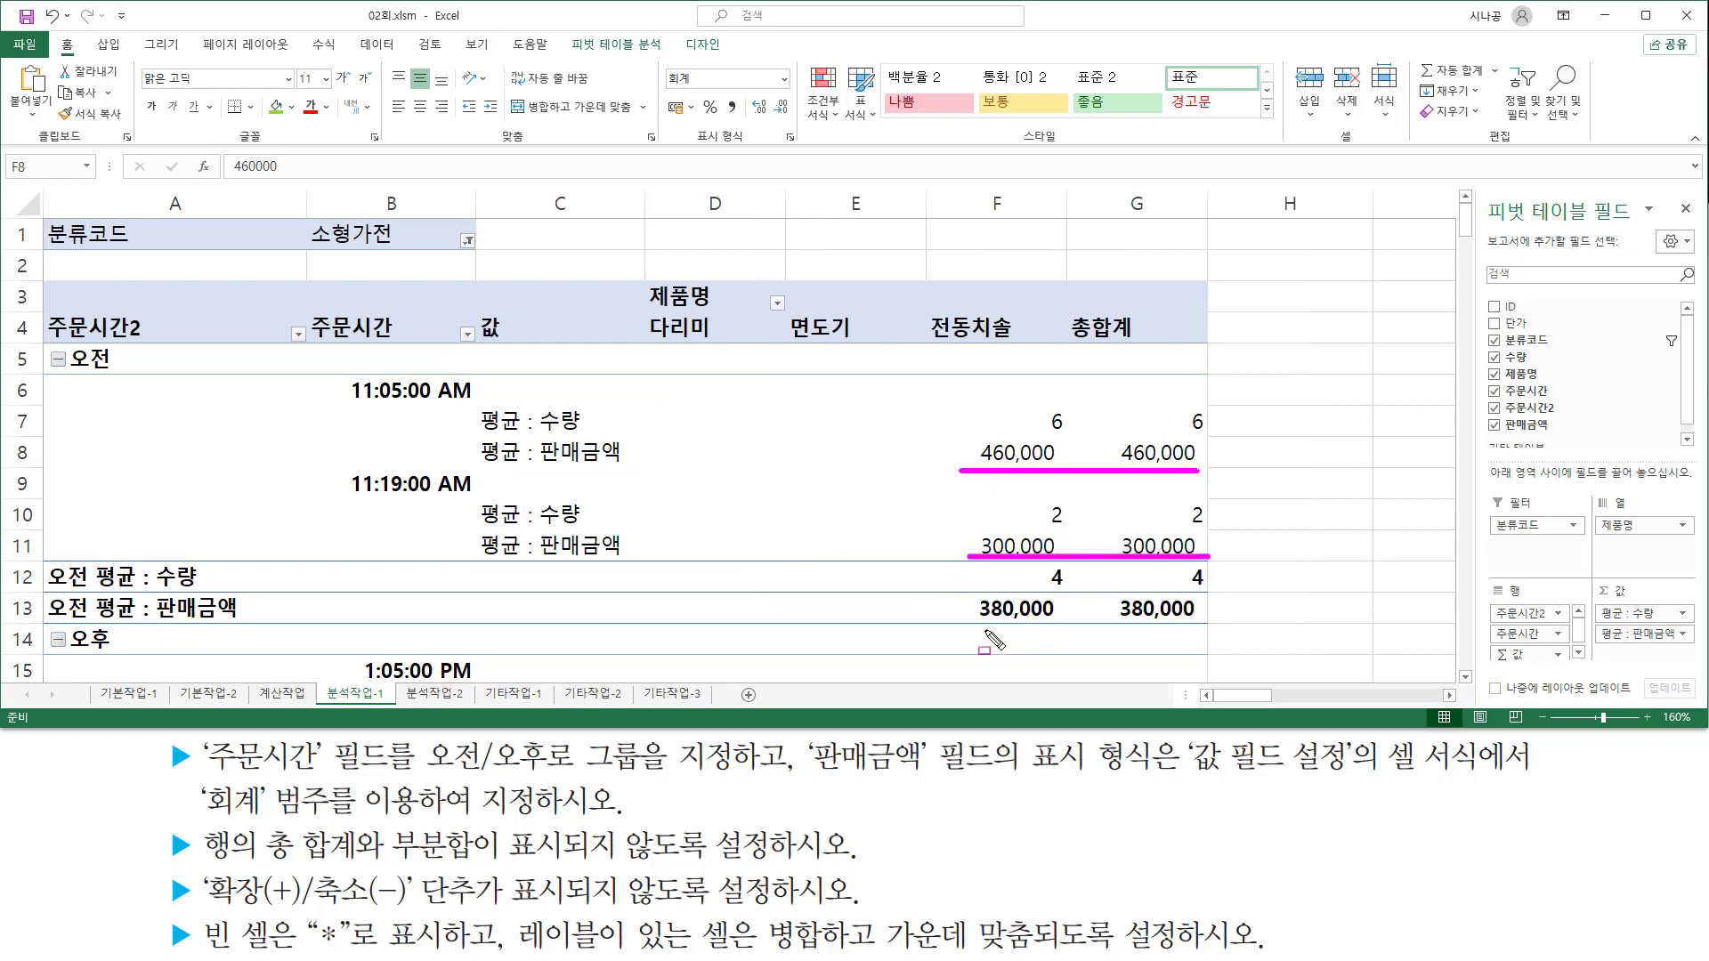
{"action": "left_click_drag", "start_coordinate": [972, 620], "coordinate": [1213, 621]}
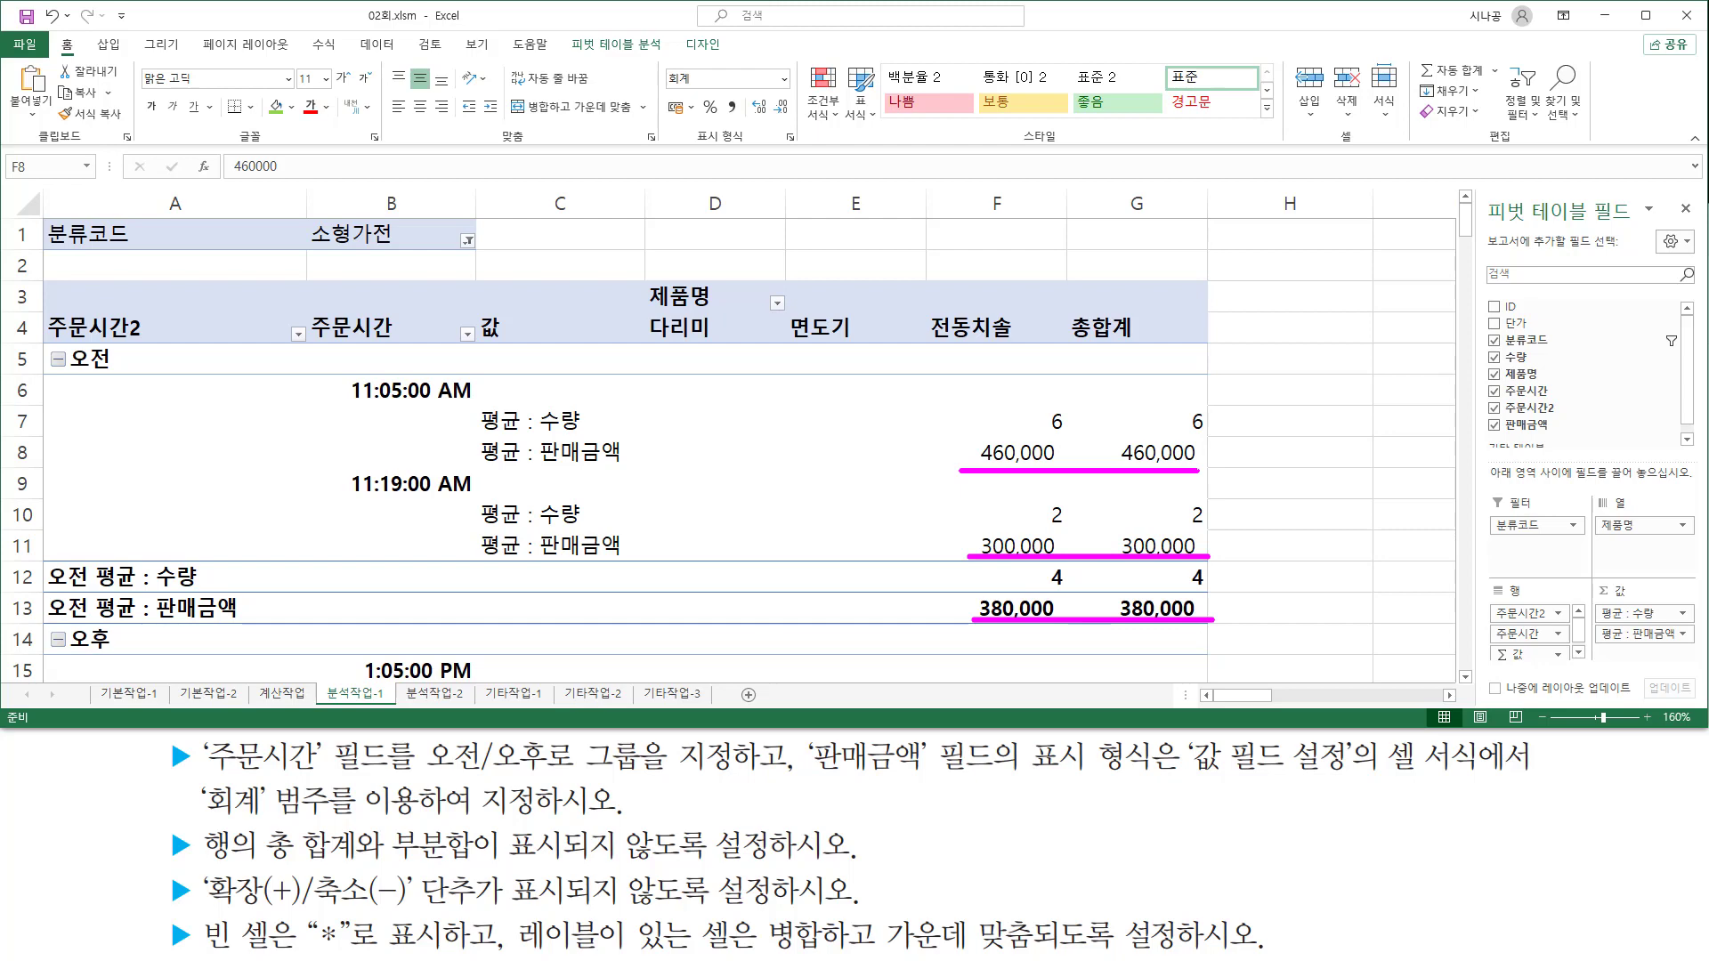
Step: Examine the row grand total and subtotal requirement against the 총합계 column and the 오전 and 오후 subtotal rows
{"action": "mouse_move", "coordinate": [199, 825]}
{"action": "left_mouse_down"}
{"action": "mouse_move", "coordinate": [224, 865]}
{"action": "mouse_move", "coordinate": [368, 868]}
{"action": "mouse_move", "coordinate": [506, 819]}
{"action": "mouse_move", "coordinate": [669, 861]}
{"action": "mouse_move", "coordinate": [839, 860]}
{"action": "left_mouse_up"}
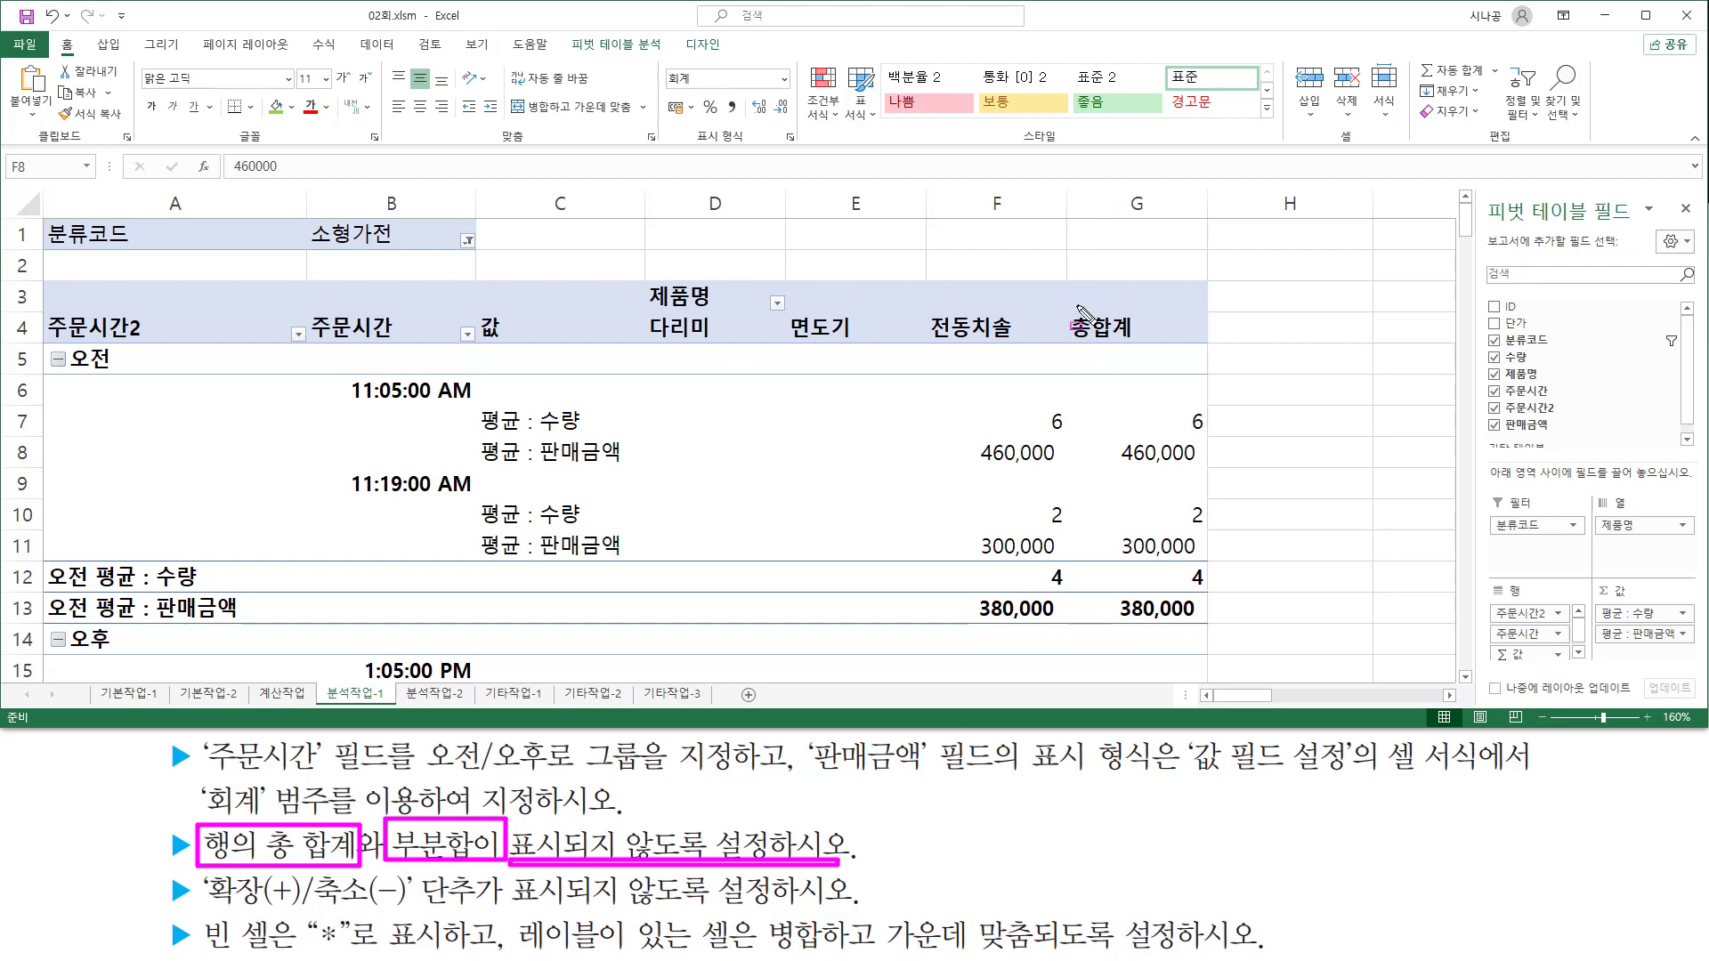
{"action": "mouse_move", "coordinate": [1065, 306]}
{"action": "left_mouse_down"}
{"action": "mouse_move", "coordinate": [1112, 343]}
{"action": "mouse_move", "coordinate": [1191, 350]}
{"action": "left_mouse_up"}
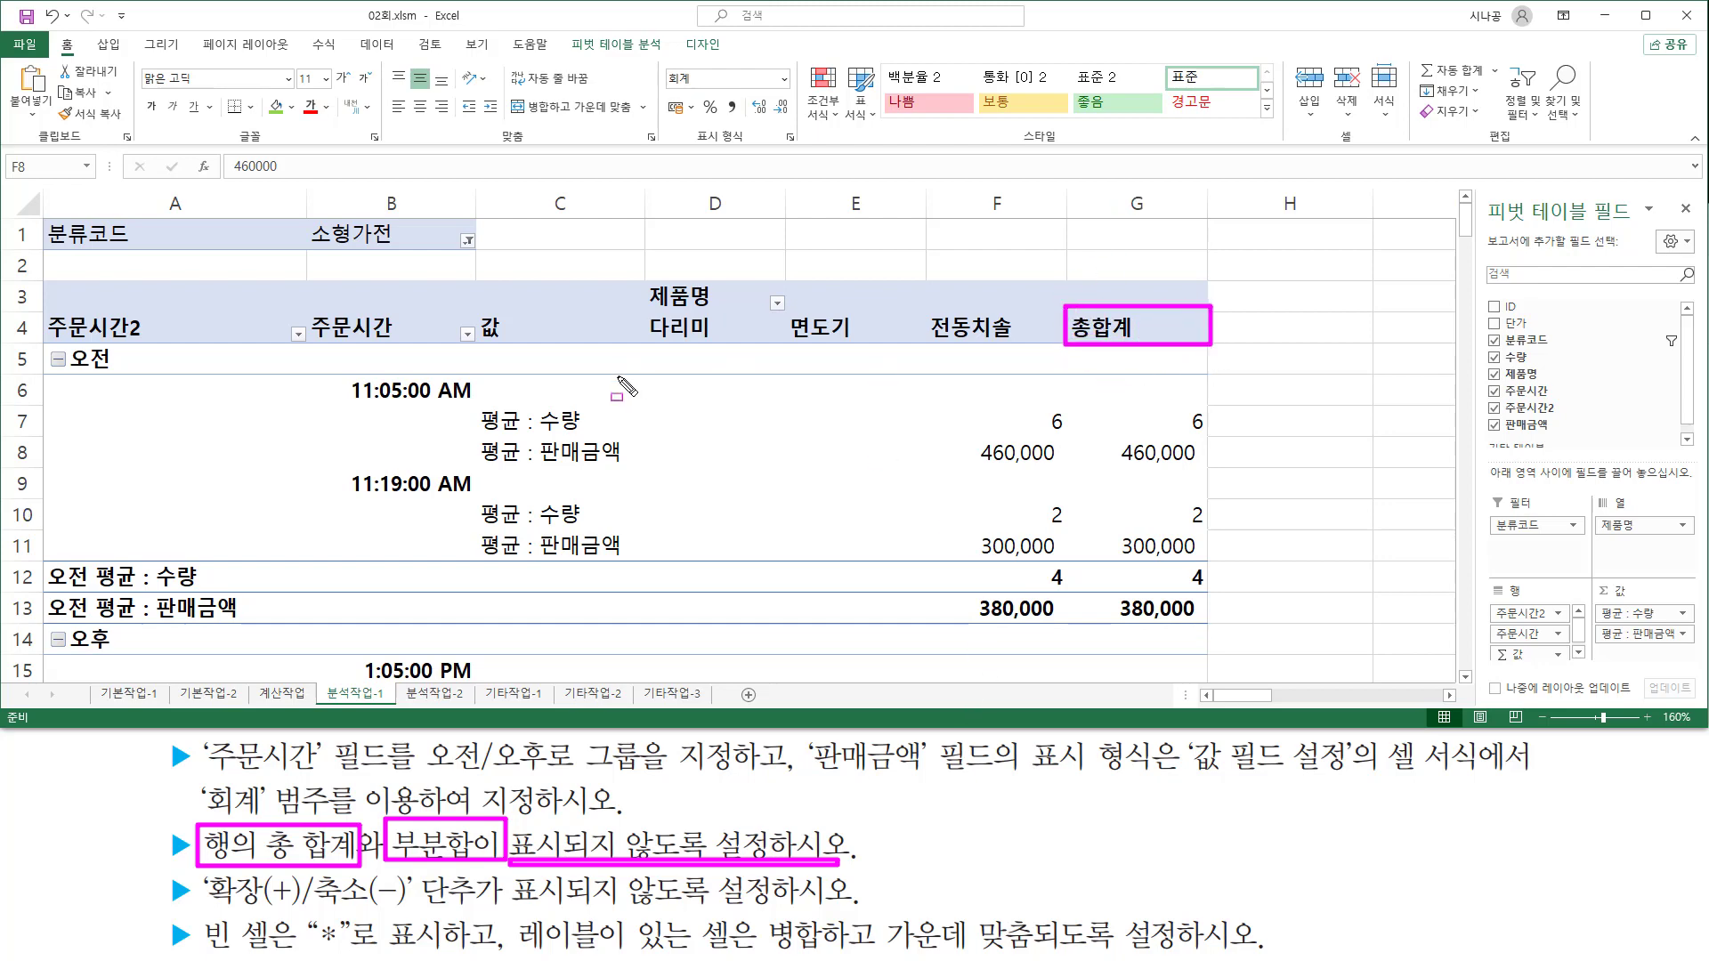
{"action": "left_click_drag", "start_coordinate": [506, 424], "coordinate": [1163, 425]}
{"action": "left_click_drag", "start_coordinate": [445, 456], "coordinate": [1085, 456]}
{"action": "mouse_move", "coordinate": [1061, 303]}
{"action": "left_mouse_down"}
{"action": "mouse_move", "coordinate": [1197, 628]}
{"action": "mouse_move", "coordinate": [1218, 633]}
{"action": "left_mouse_up"}
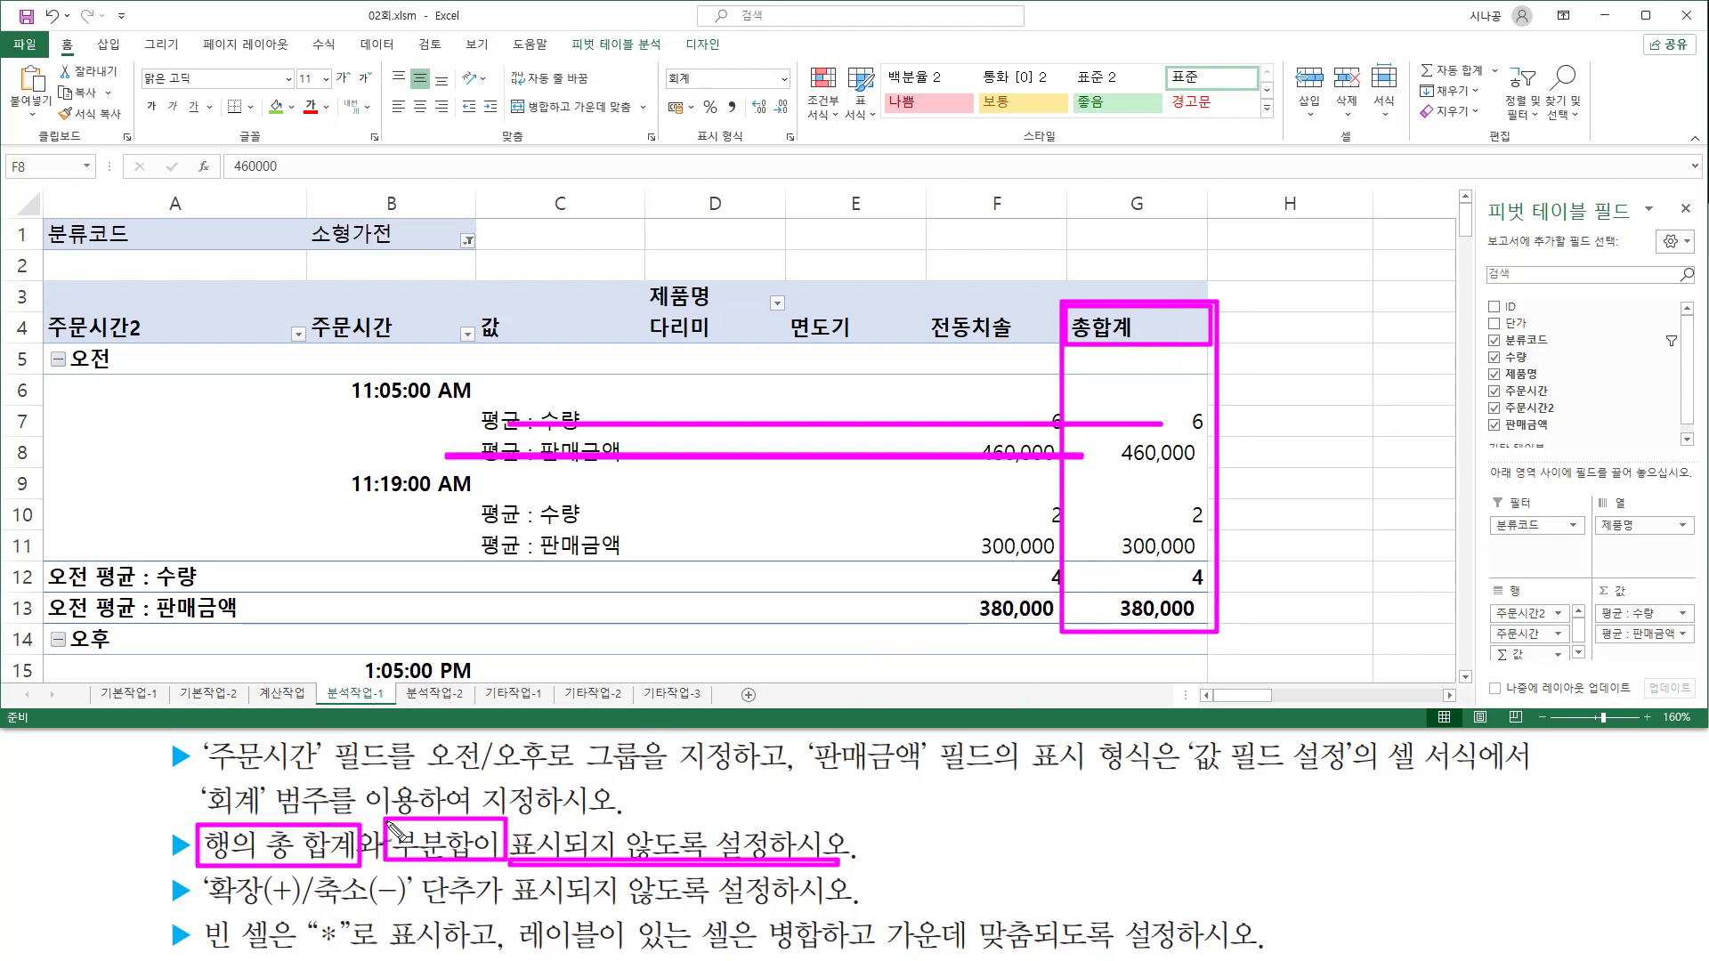
{"action": "left_click_drag", "start_coordinate": [418, 824], "coordinate": [470, 778]}
{"action": "mouse_move", "coordinate": [39, 560]}
{"action": "left_mouse_down"}
{"action": "mouse_move", "coordinate": [51, 602]}
{"action": "mouse_move", "coordinate": [171, 627]}
{"action": "mouse_move", "coordinate": [1059, 628]}
{"action": "left_mouse_up"}
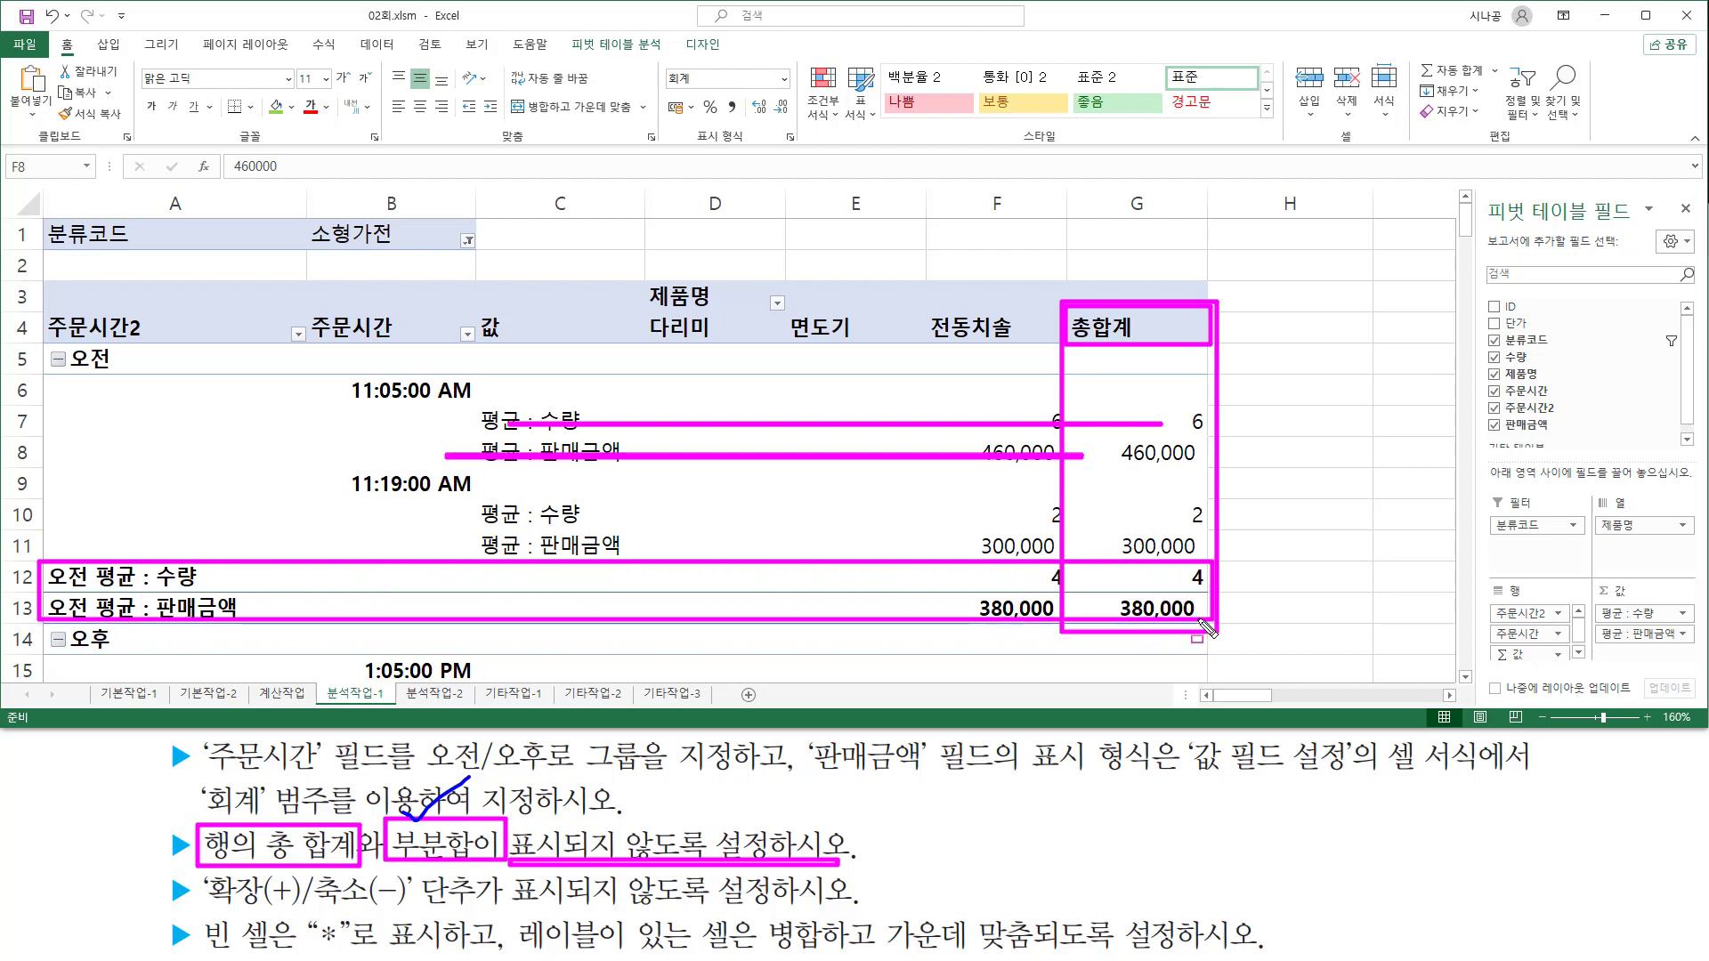
{"action": "key", "text": "Escape"}
{"action": "left_click", "coordinate": [297, 524]}
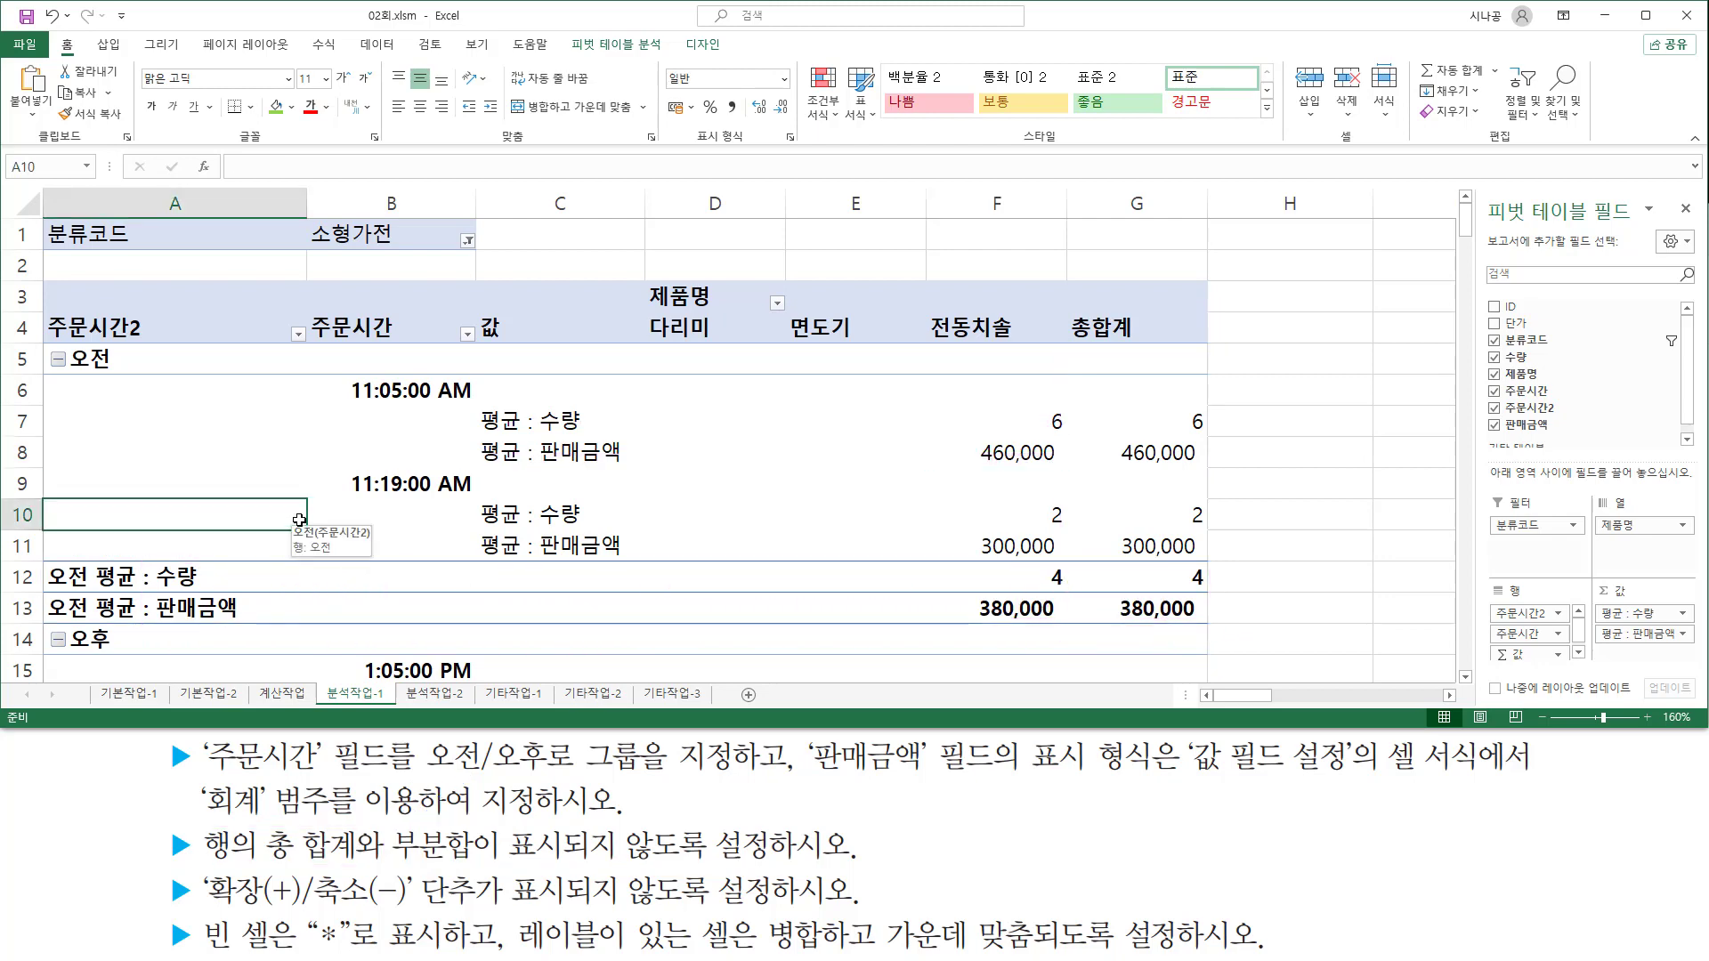
{"action": "scroll", "coordinate": [309, 499], "scroll_direction": "down", "scroll_amount": 6}
{"action": "mouse_move", "coordinate": [42, 337]}
{"action": "left_mouse_down"}
{"action": "mouse_move", "coordinate": [82, 410]}
{"action": "mouse_move", "coordinate": [1220, 413]}
{"action": "left_mouse_up"}
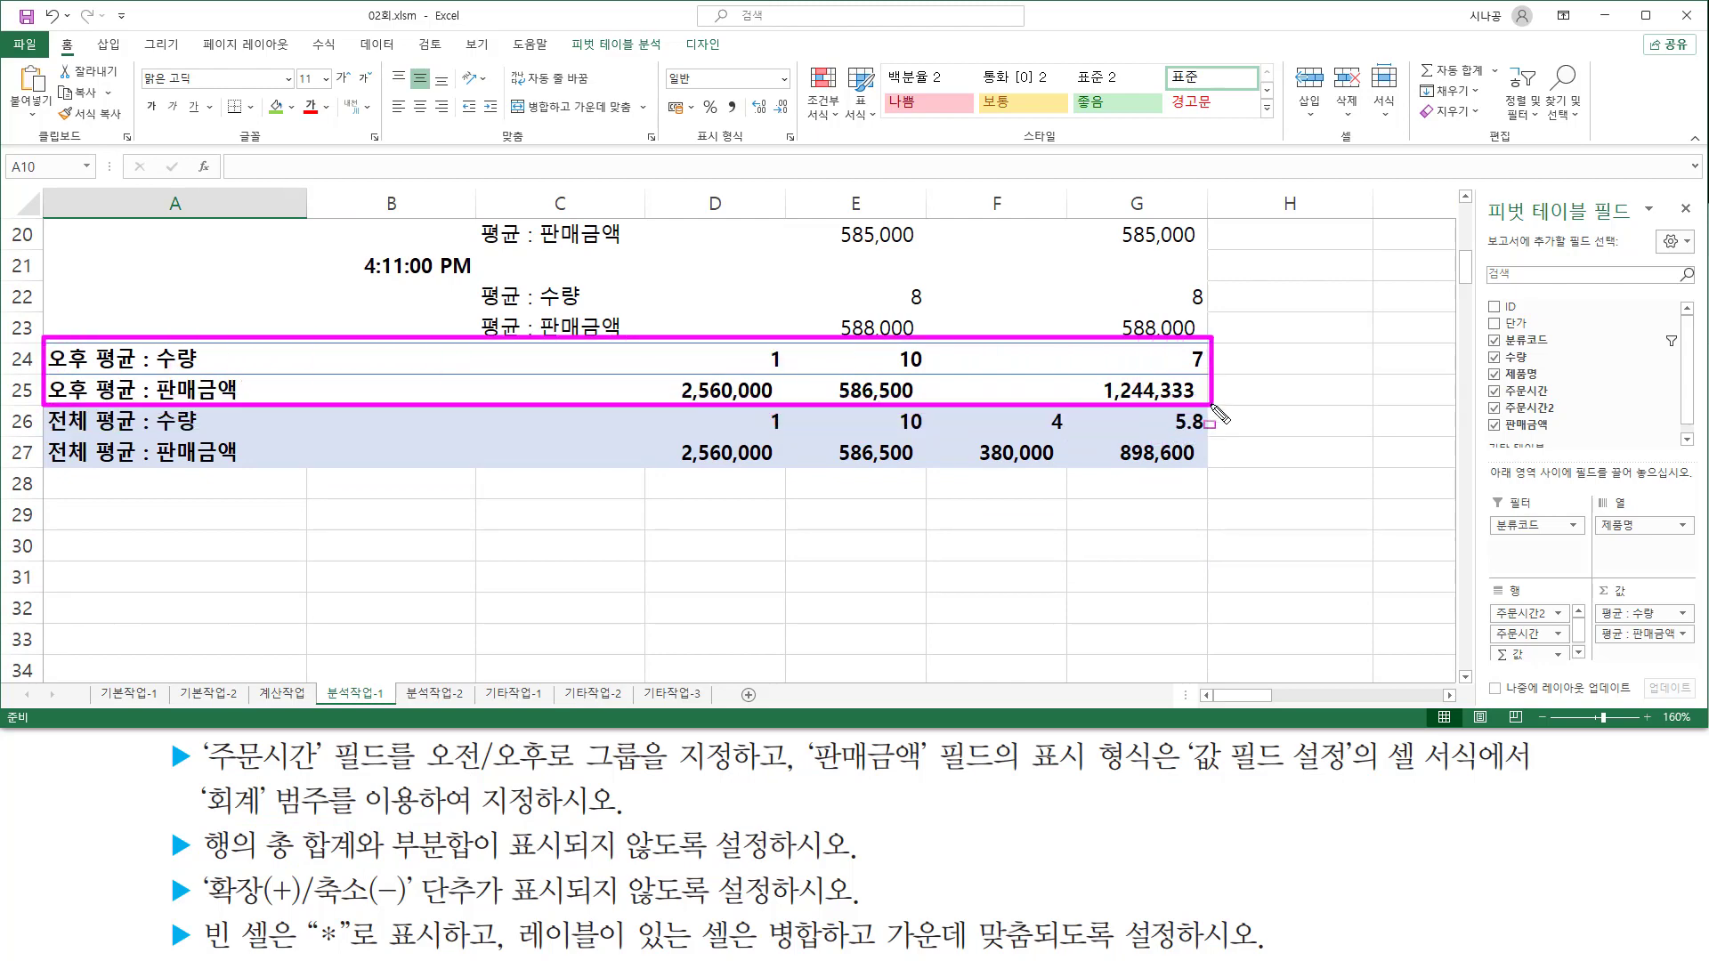
{"action": "scroll", "coordinate": [489, 345], "scroll_direction": "up", "scroll_amount": 5}
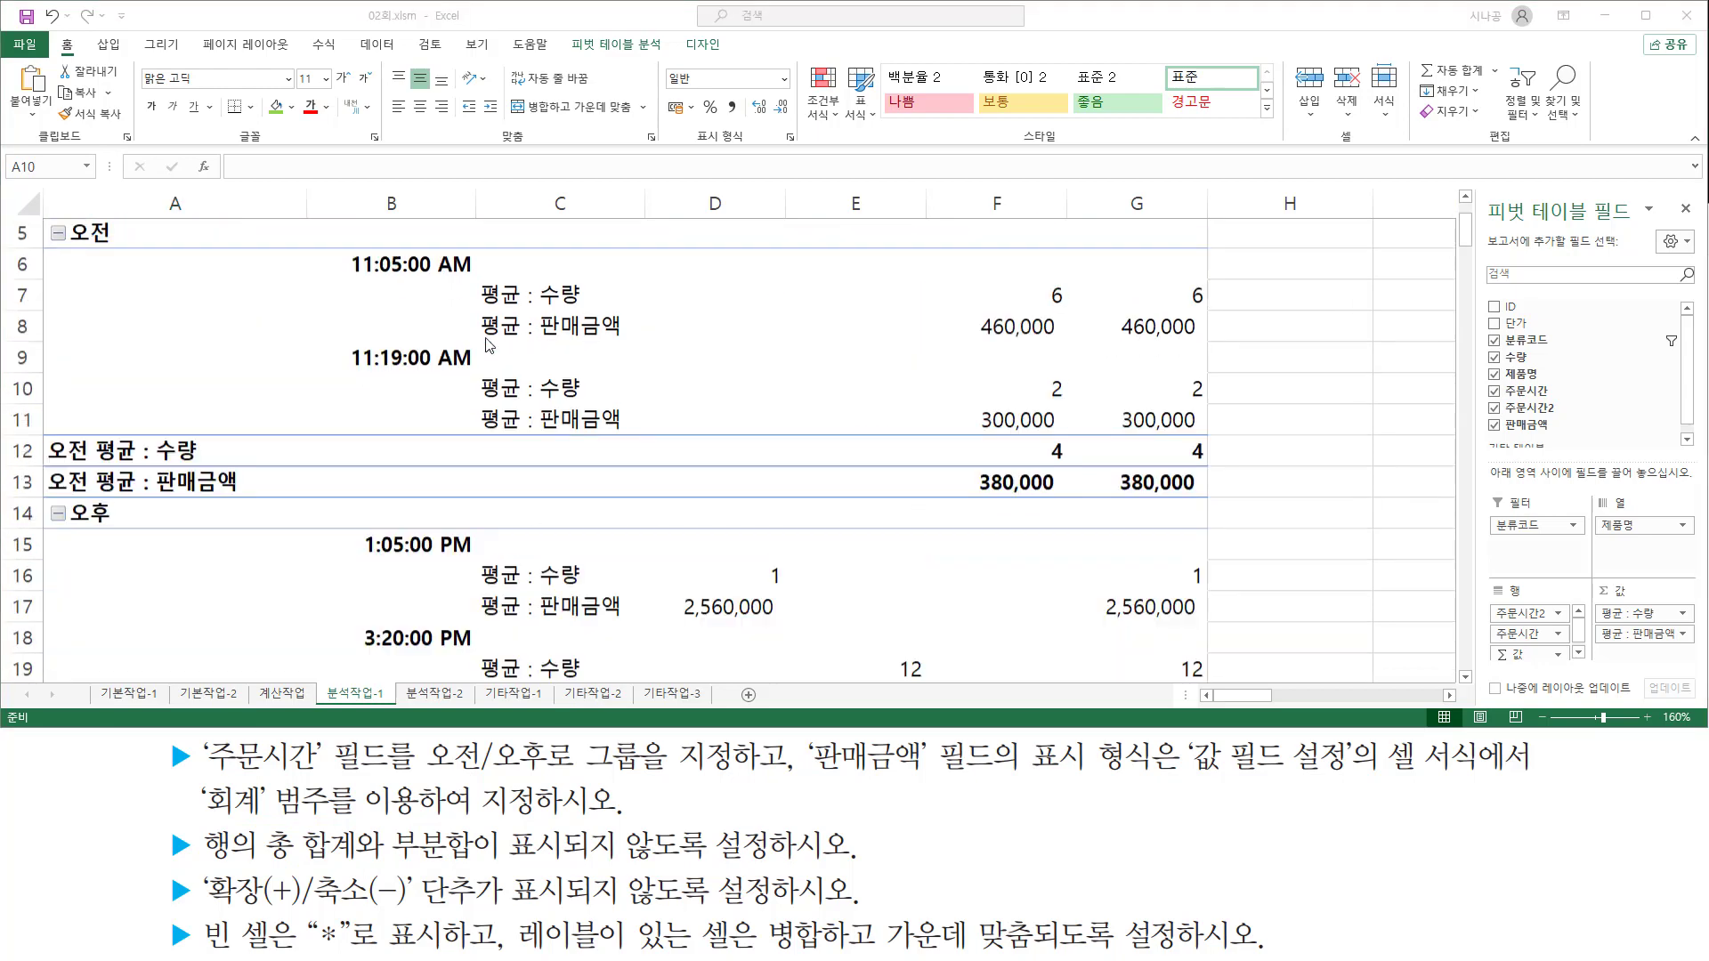
{"action": "scroll", "coordinate": [489, 345], "scroll_direction": "up", "scroll_amount": 2}
Step: Hide all subtotals in the PivotTable and turn on grand totals for columns only
{"action": "left_click", "coordinate": [680, 396]}
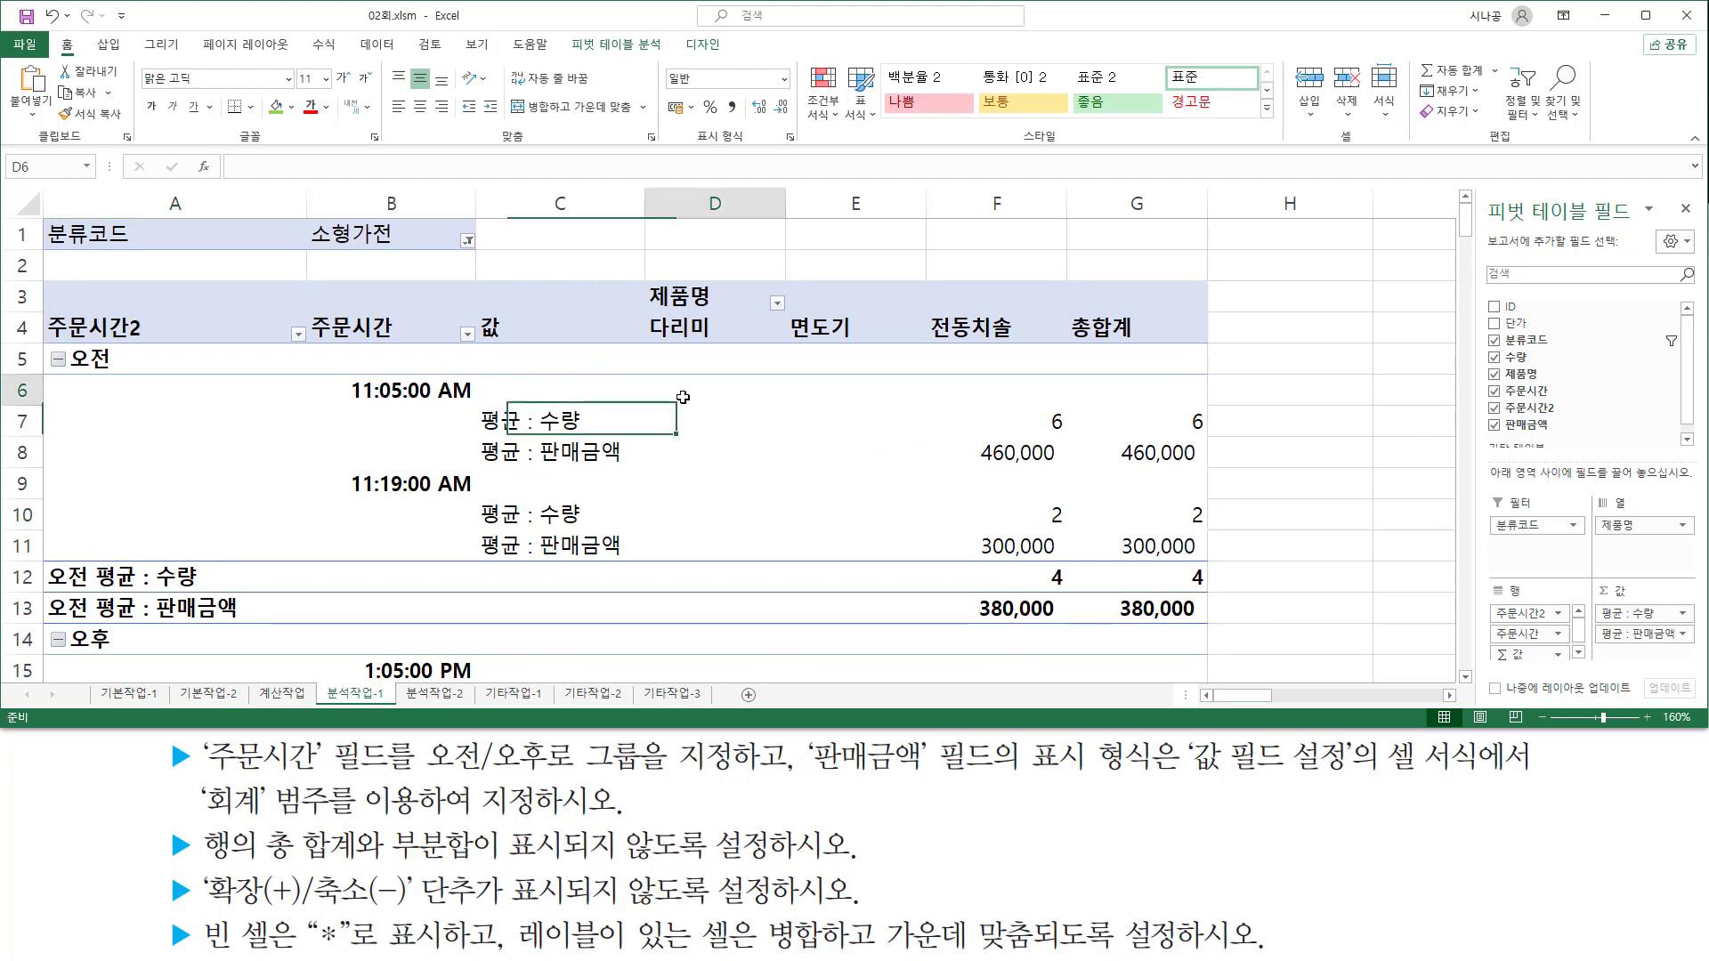
{"action": "left_click", "coordinate": [731, 459]}
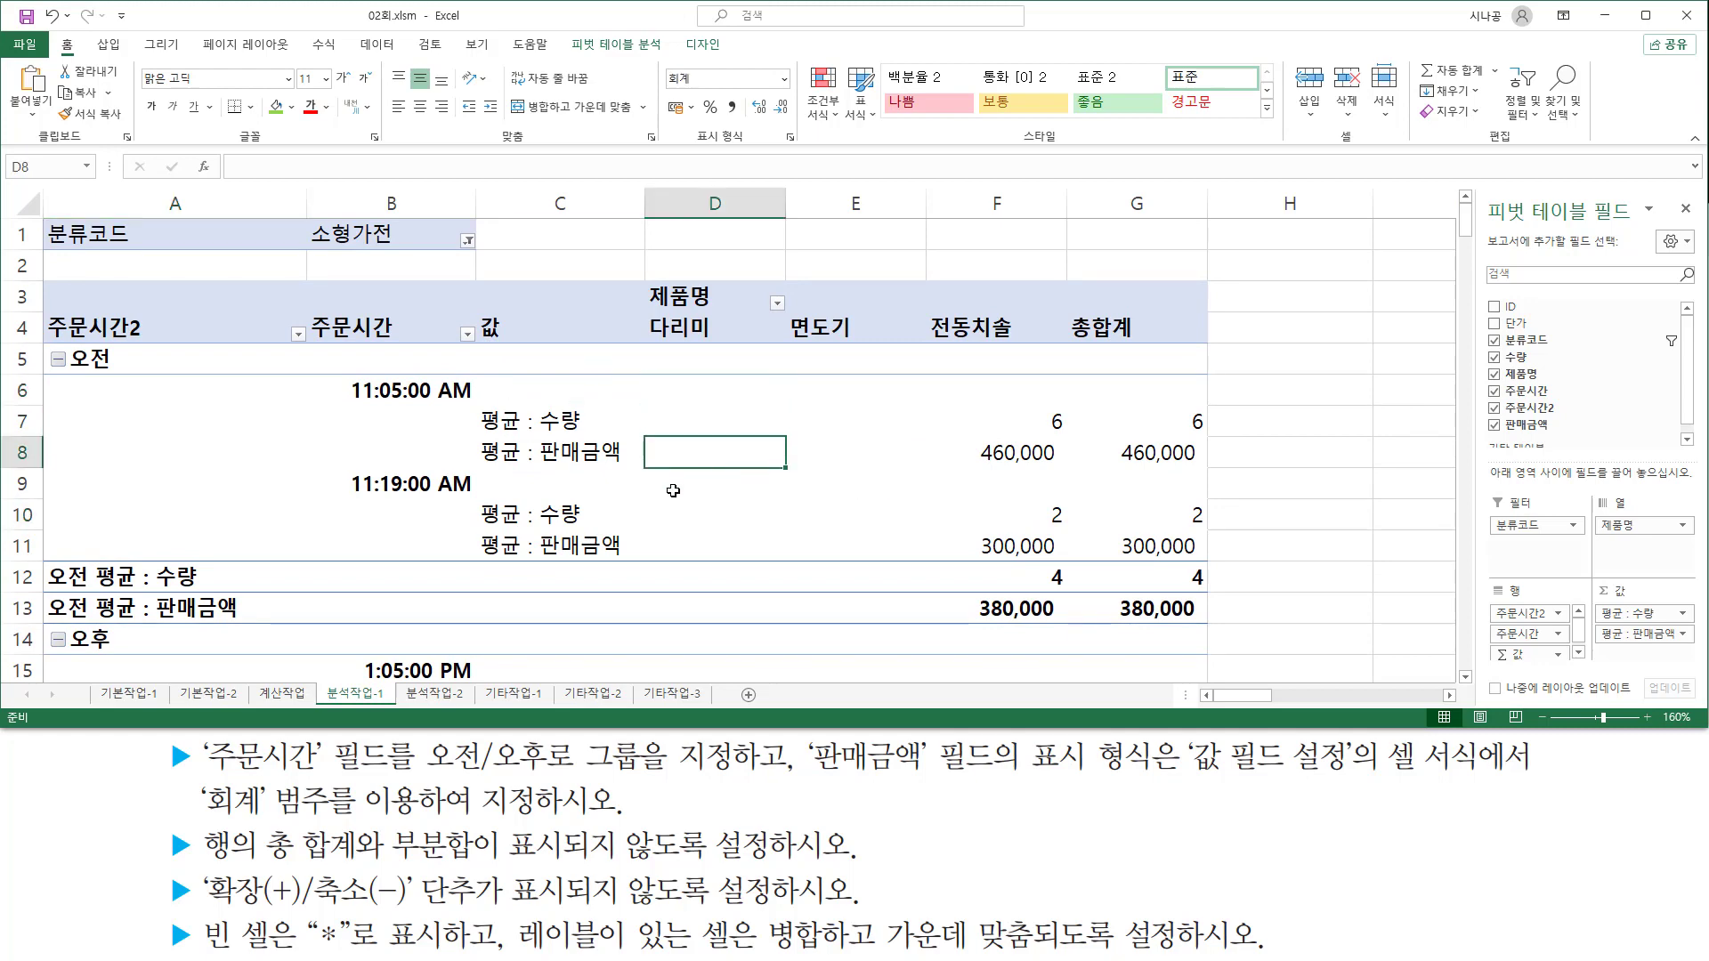
{"action": "left_click", "coordinate": [673, 422]}
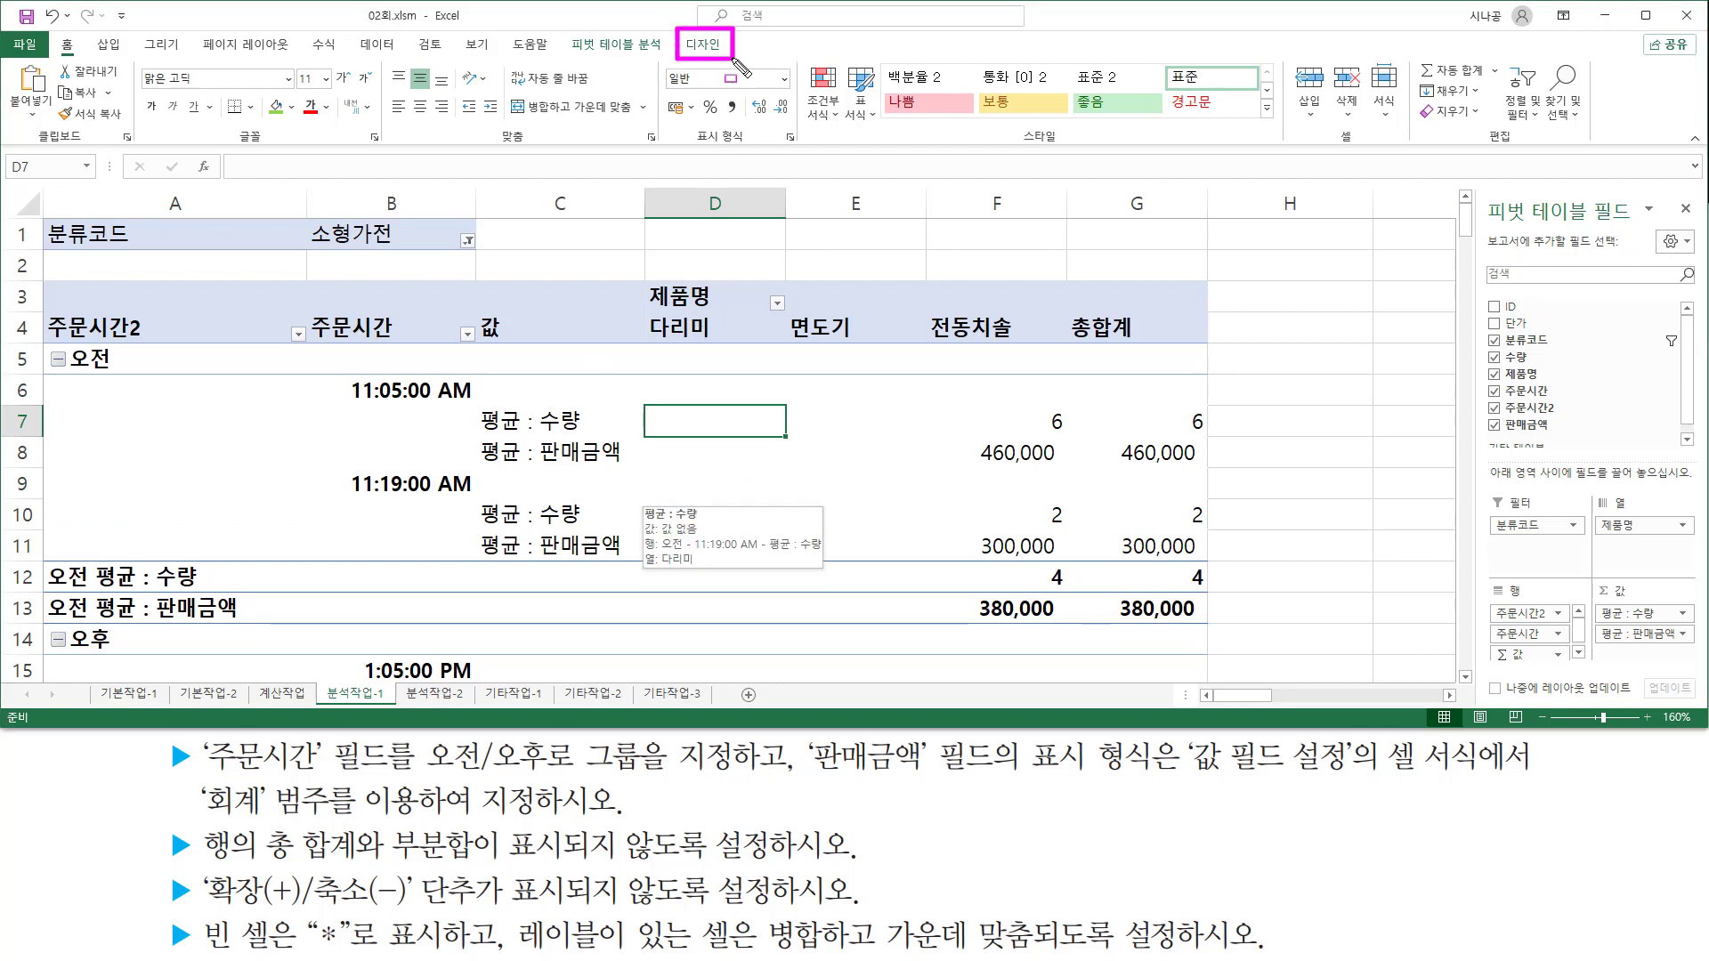
{"action": "left_click", "coordinate": [707, 49]}
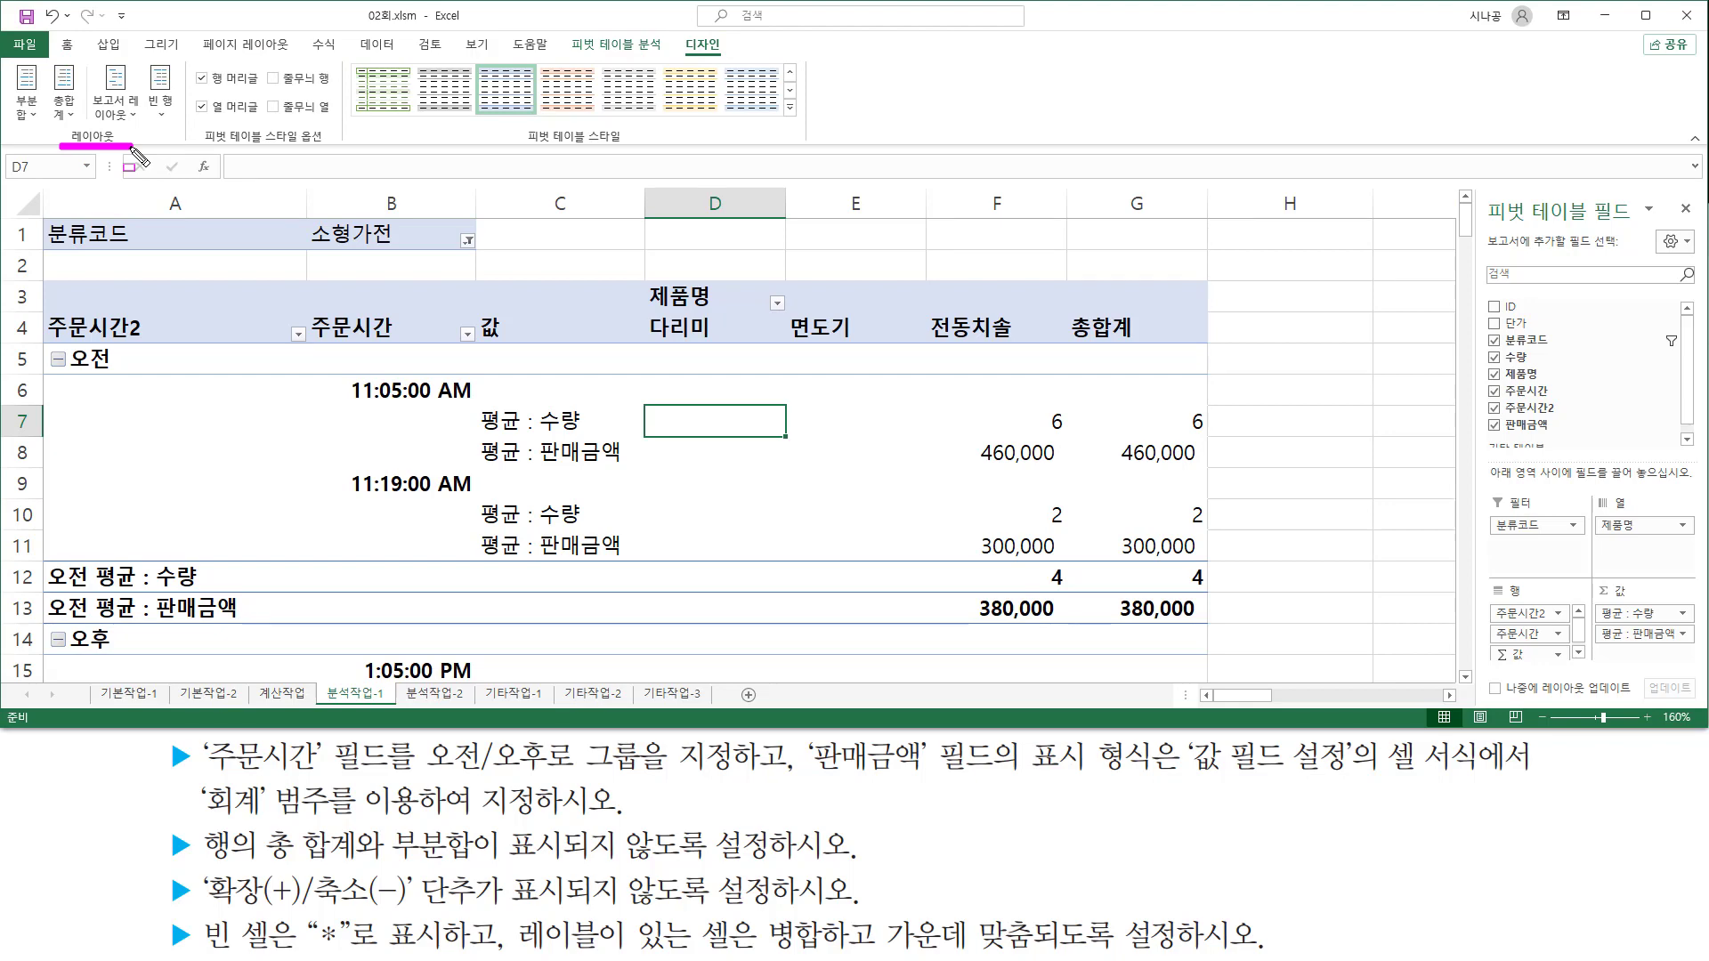
{"action": "left_click", "coordinate": [32, 116]}
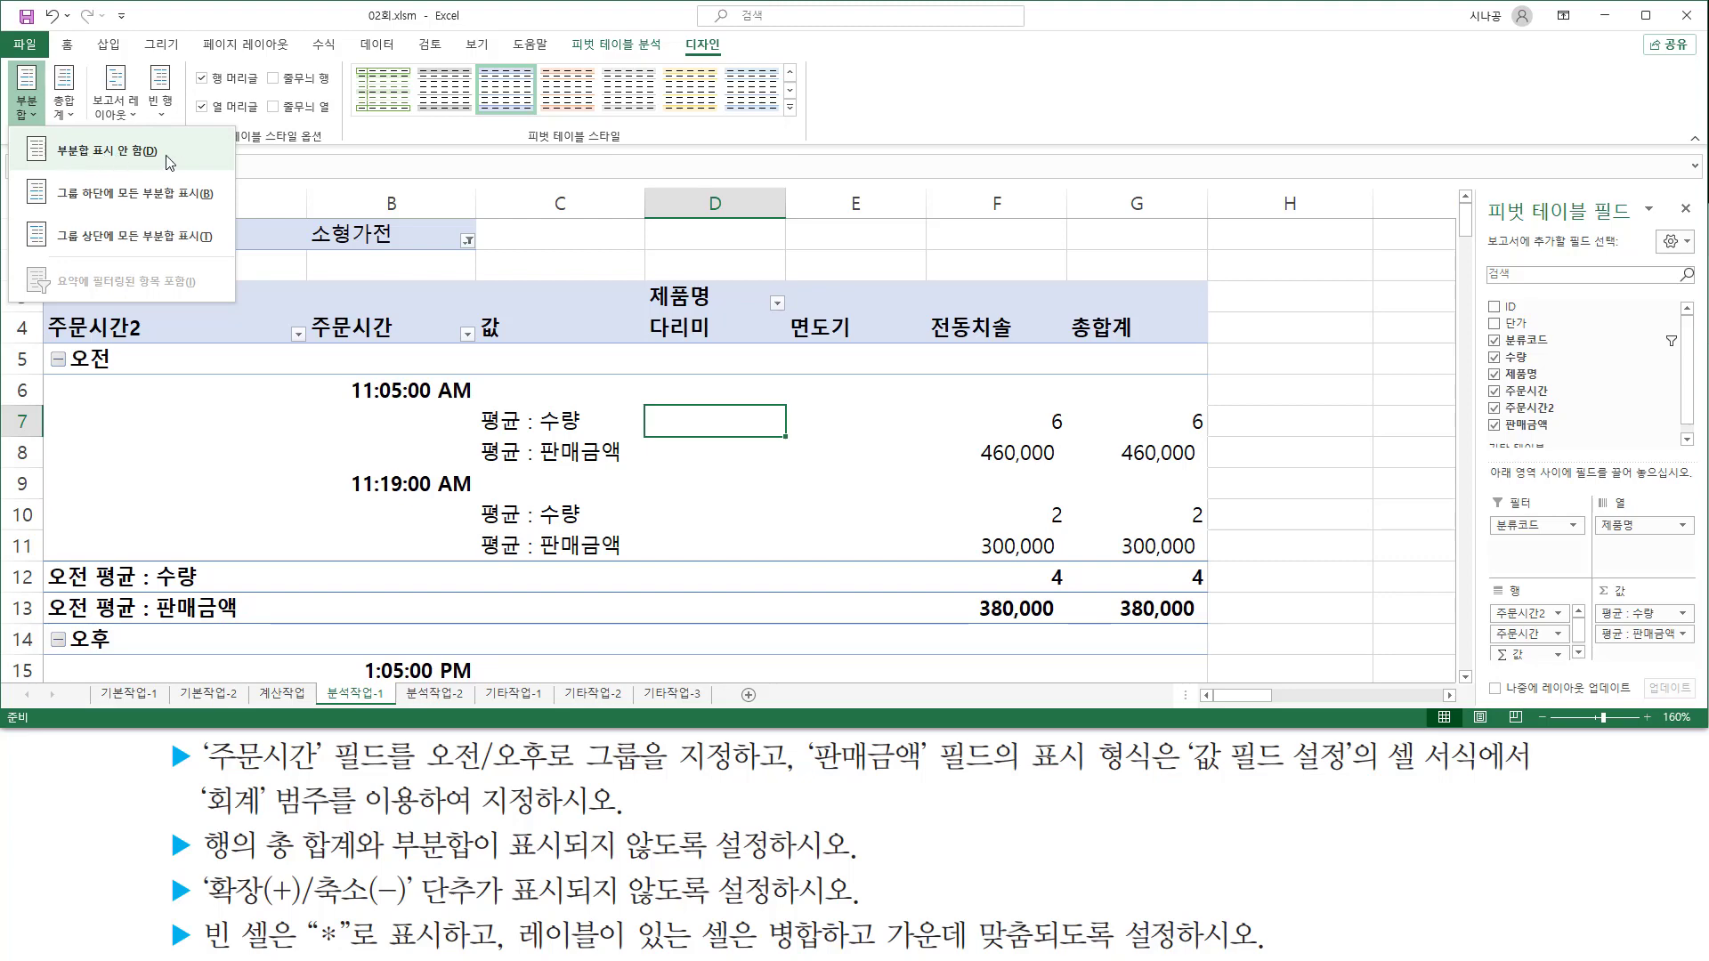
{"action": "left_click", "coordinate": [125, 150]}
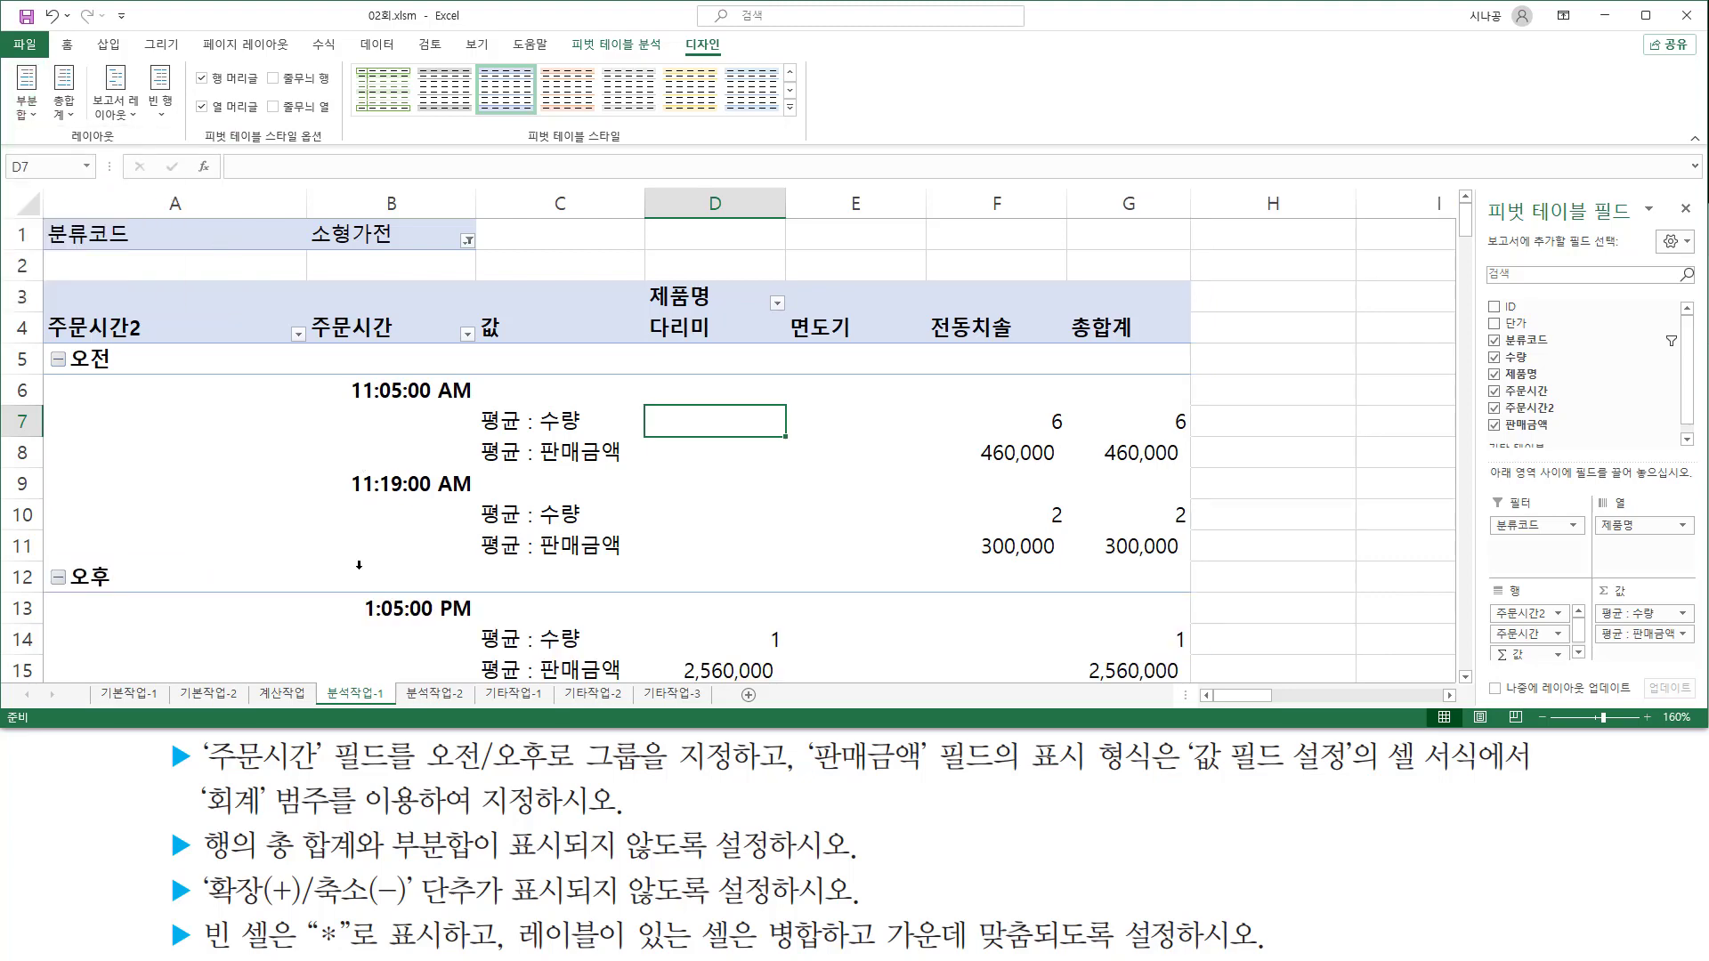
{"action": "left_click", "coordinate": [65, 114]}
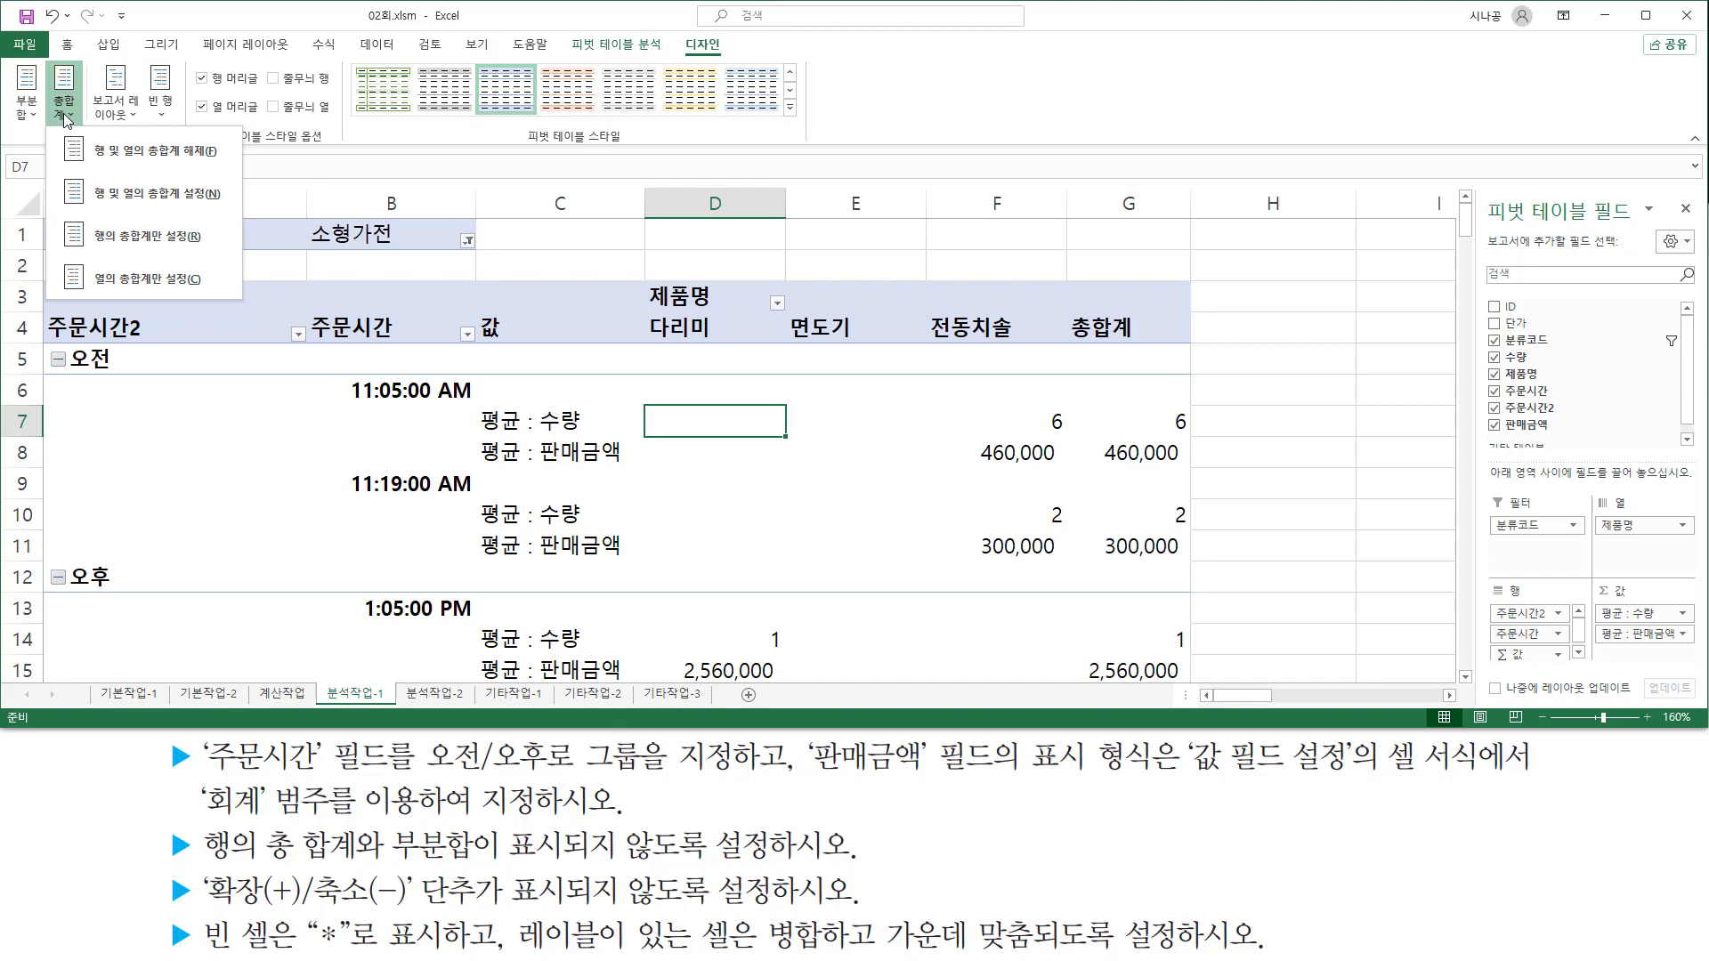
{"action": "left_click", "coordinate": [163, 280]}
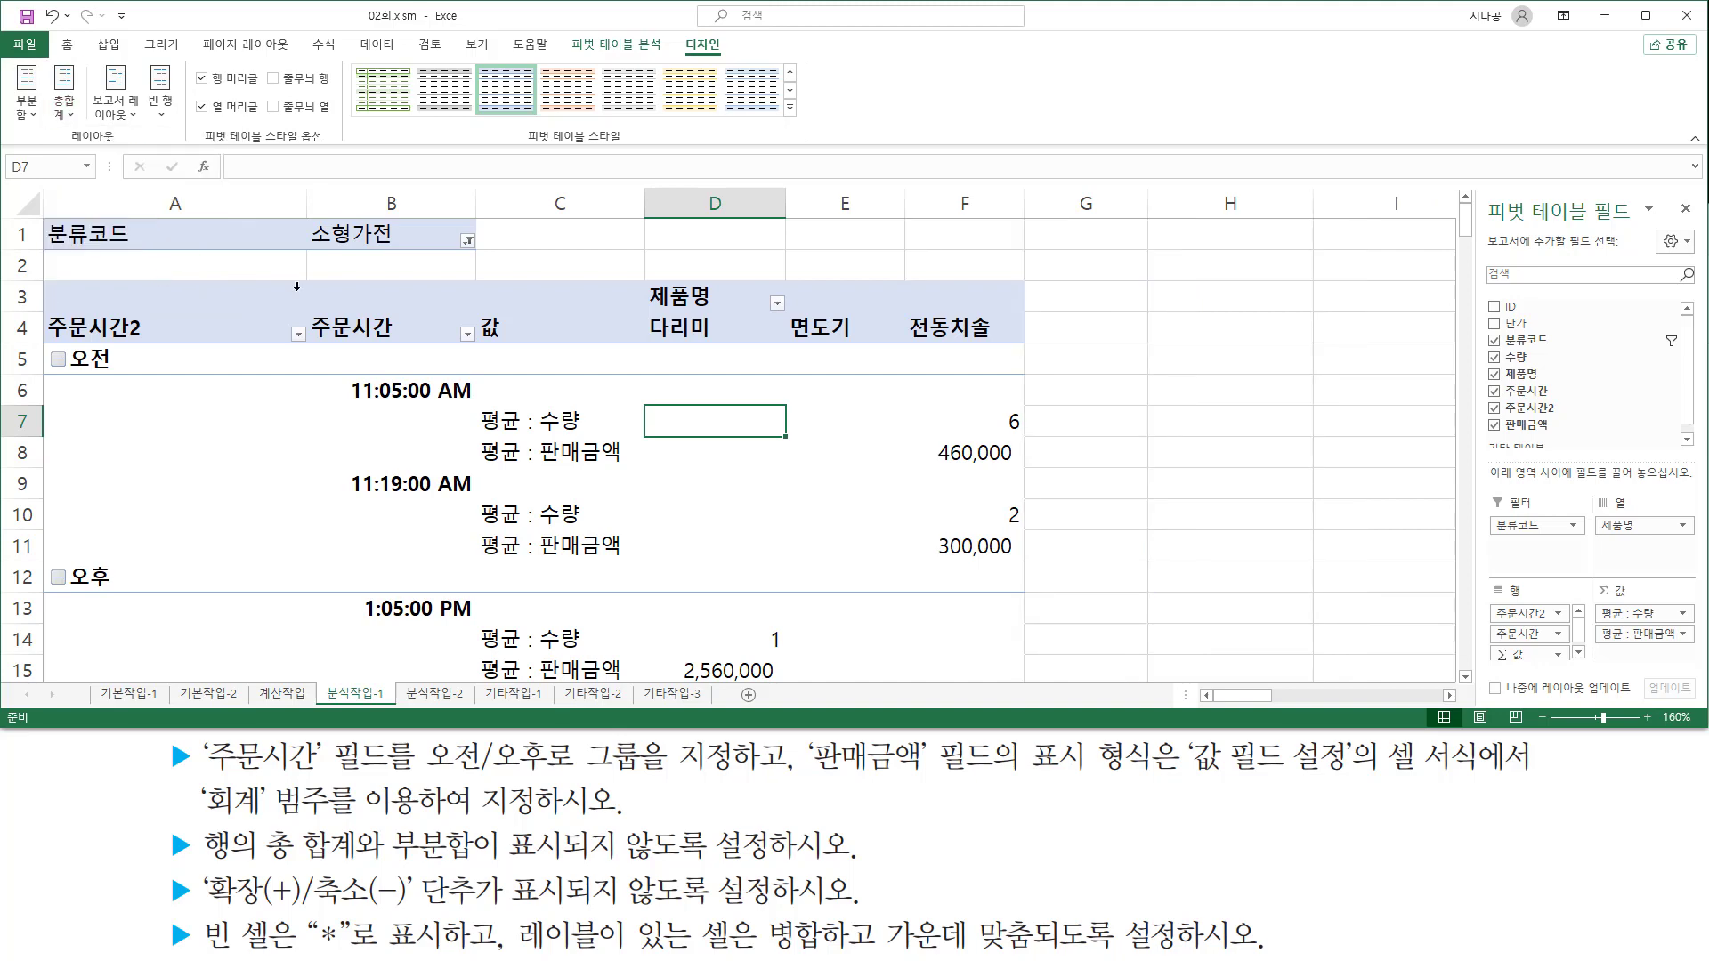
Step: Check the PivotTable against the row grand total and subtotal requirement, down to the overall average rows for 수량 and 판매금액
{"action": "mouse_move", "coordinate": [1026, 279]}
{"action": "left_mouse_down"}
{"action": "mouse_move", "coordinate": [1132, 382]}
{"action": "mouse_move", "coordinate": [1140, 686]}
{"action": "left_mouse_up"}
{"action": "key", "text": "Escape"}
{"action": "mouse_move", "coordinate": [46, 526]}
{"action": "left_mouse_down"}
{"action": "mouse_move", "coordinate": [618, 572]}
{"action": "mouse_move", "coordinate": [1079, 572]}
{"action": "left_mouse_up"}
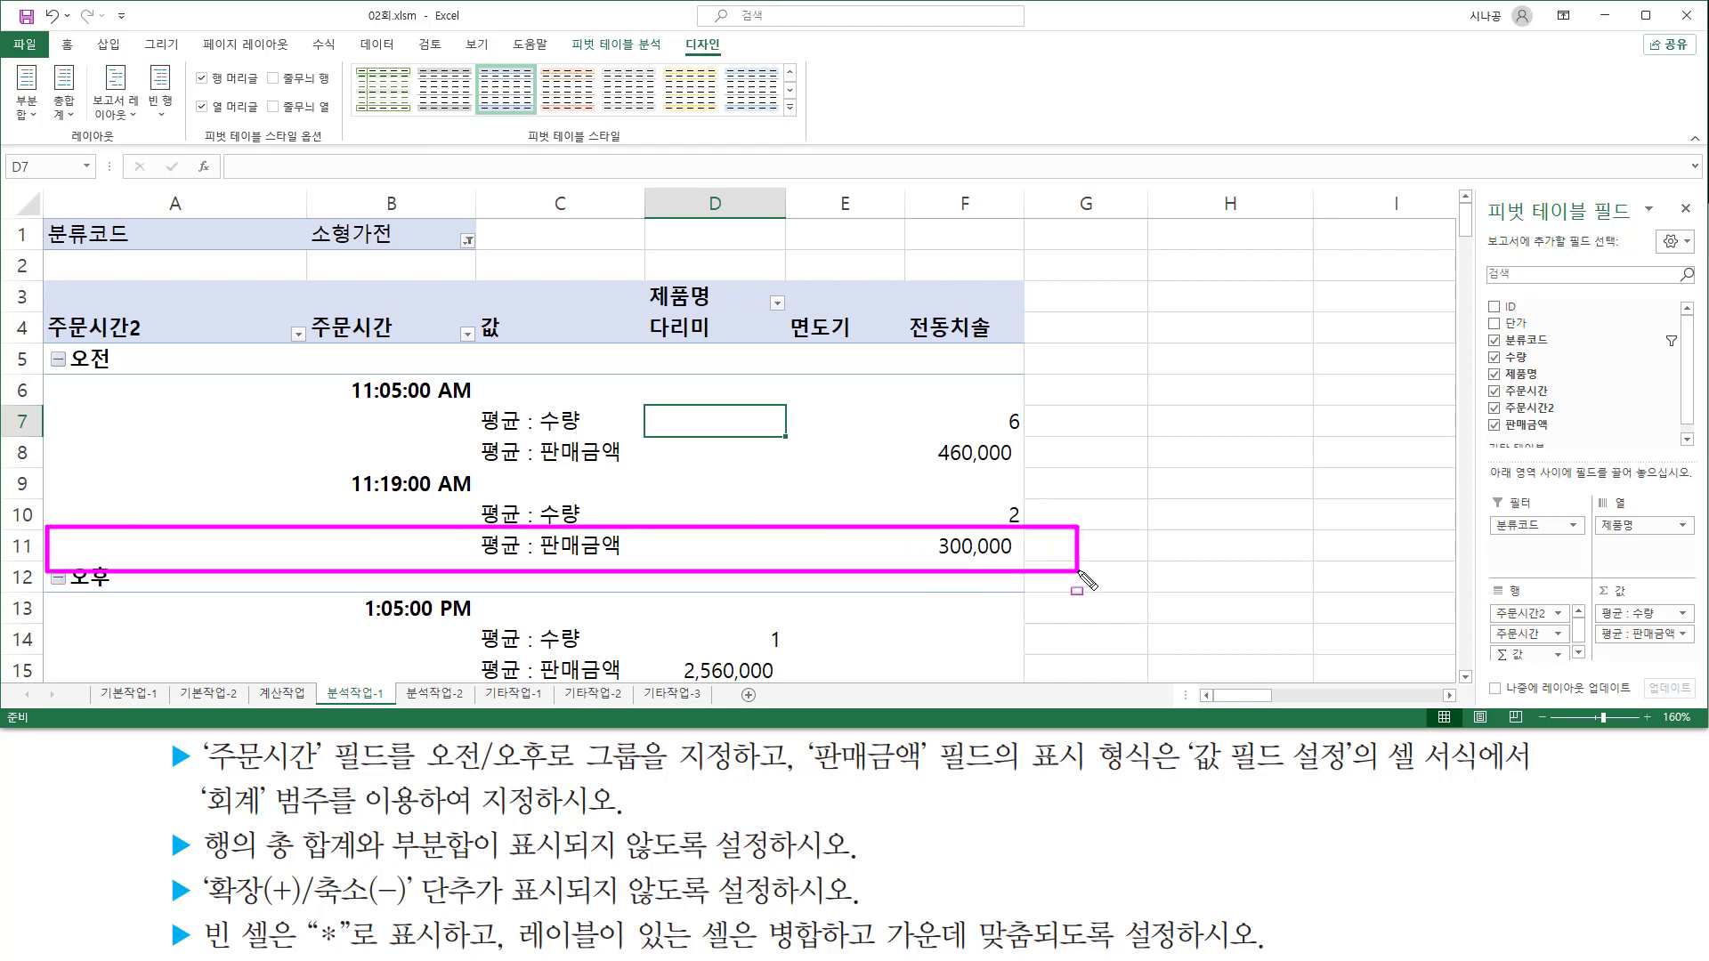
{"action": "key", "text": "Escape"}
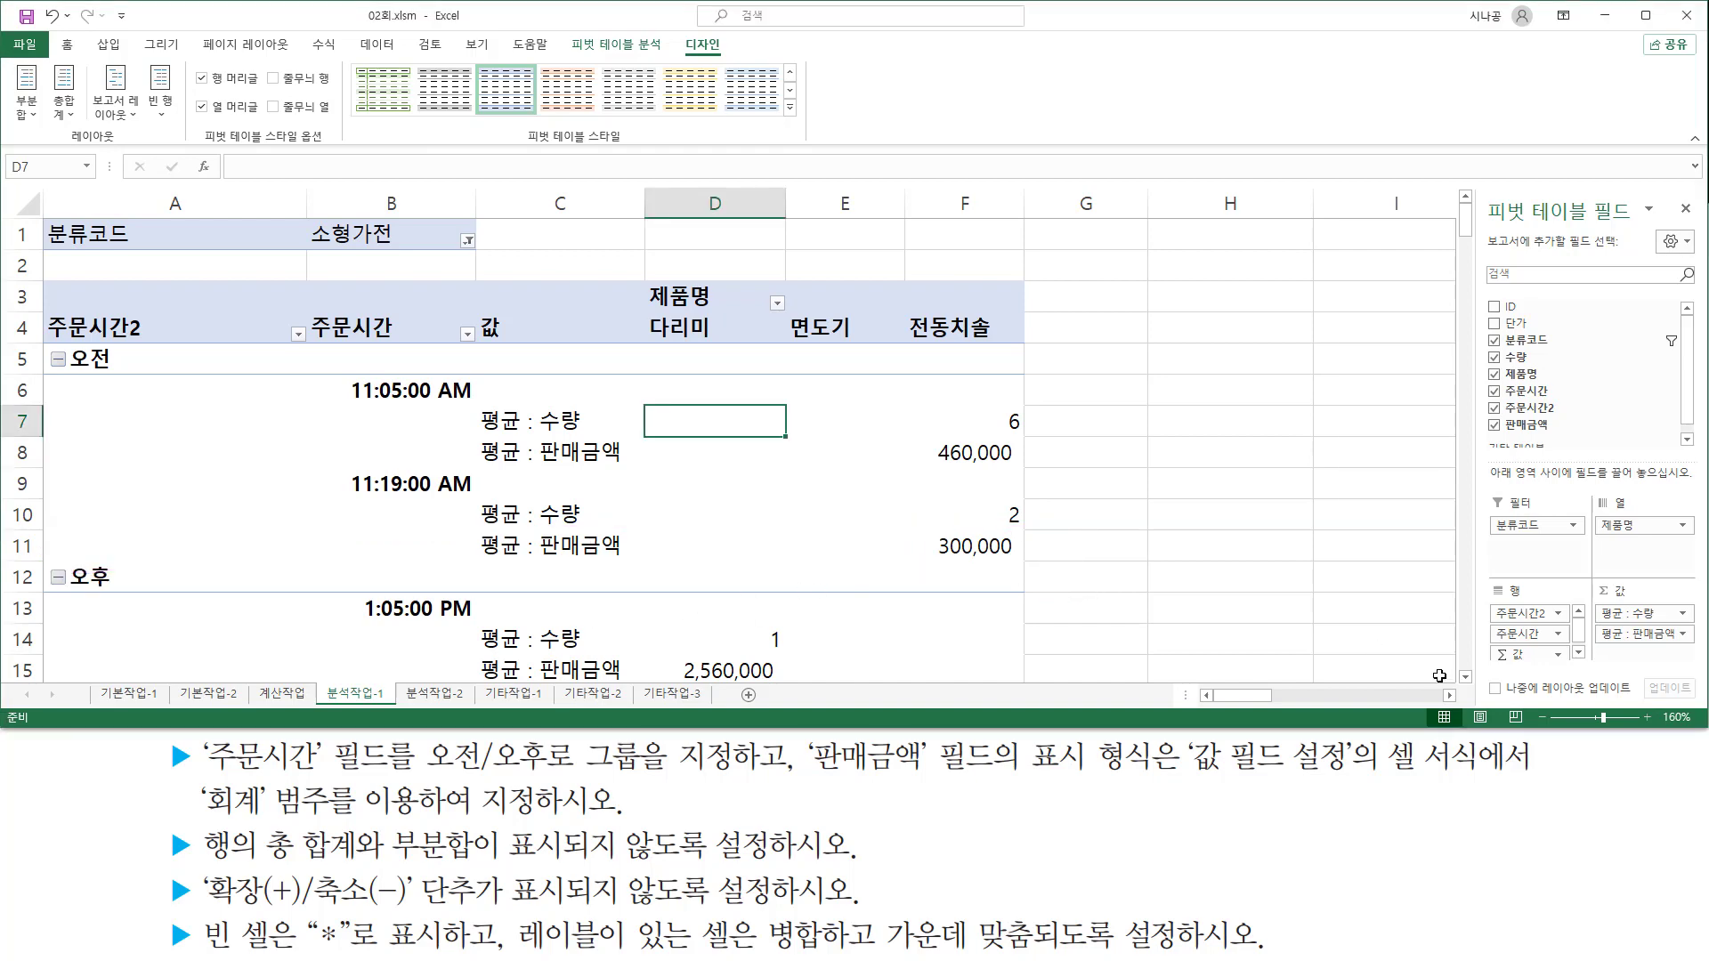
{"action": "left_click_drag", "start_coordinate": [1463, 681], "coordinate": [1469, 682]}
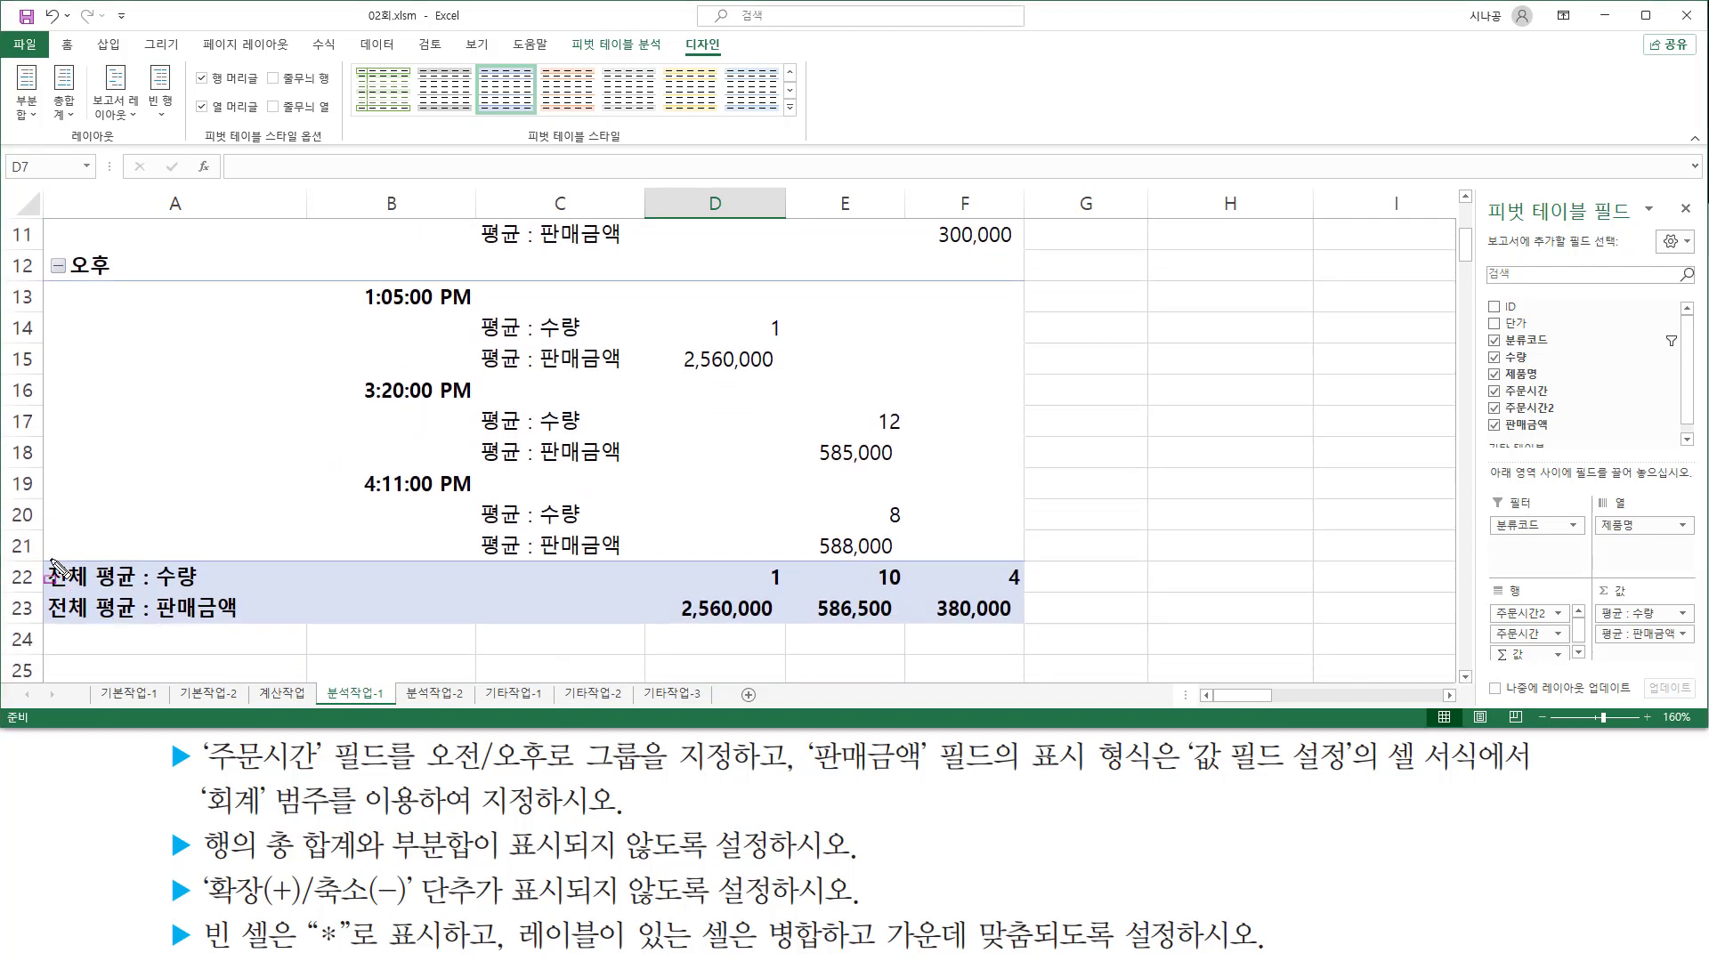
{"action": "mouse_move", "coordinate": [45, 561]}
{"action": "left_mouse_down"}
{"action": "mouse_move", "coordinate": [257, 632]}
{"action": "mouse_move", "coordinate": [1037, 630]}
{"action": "left_mouse_up"}
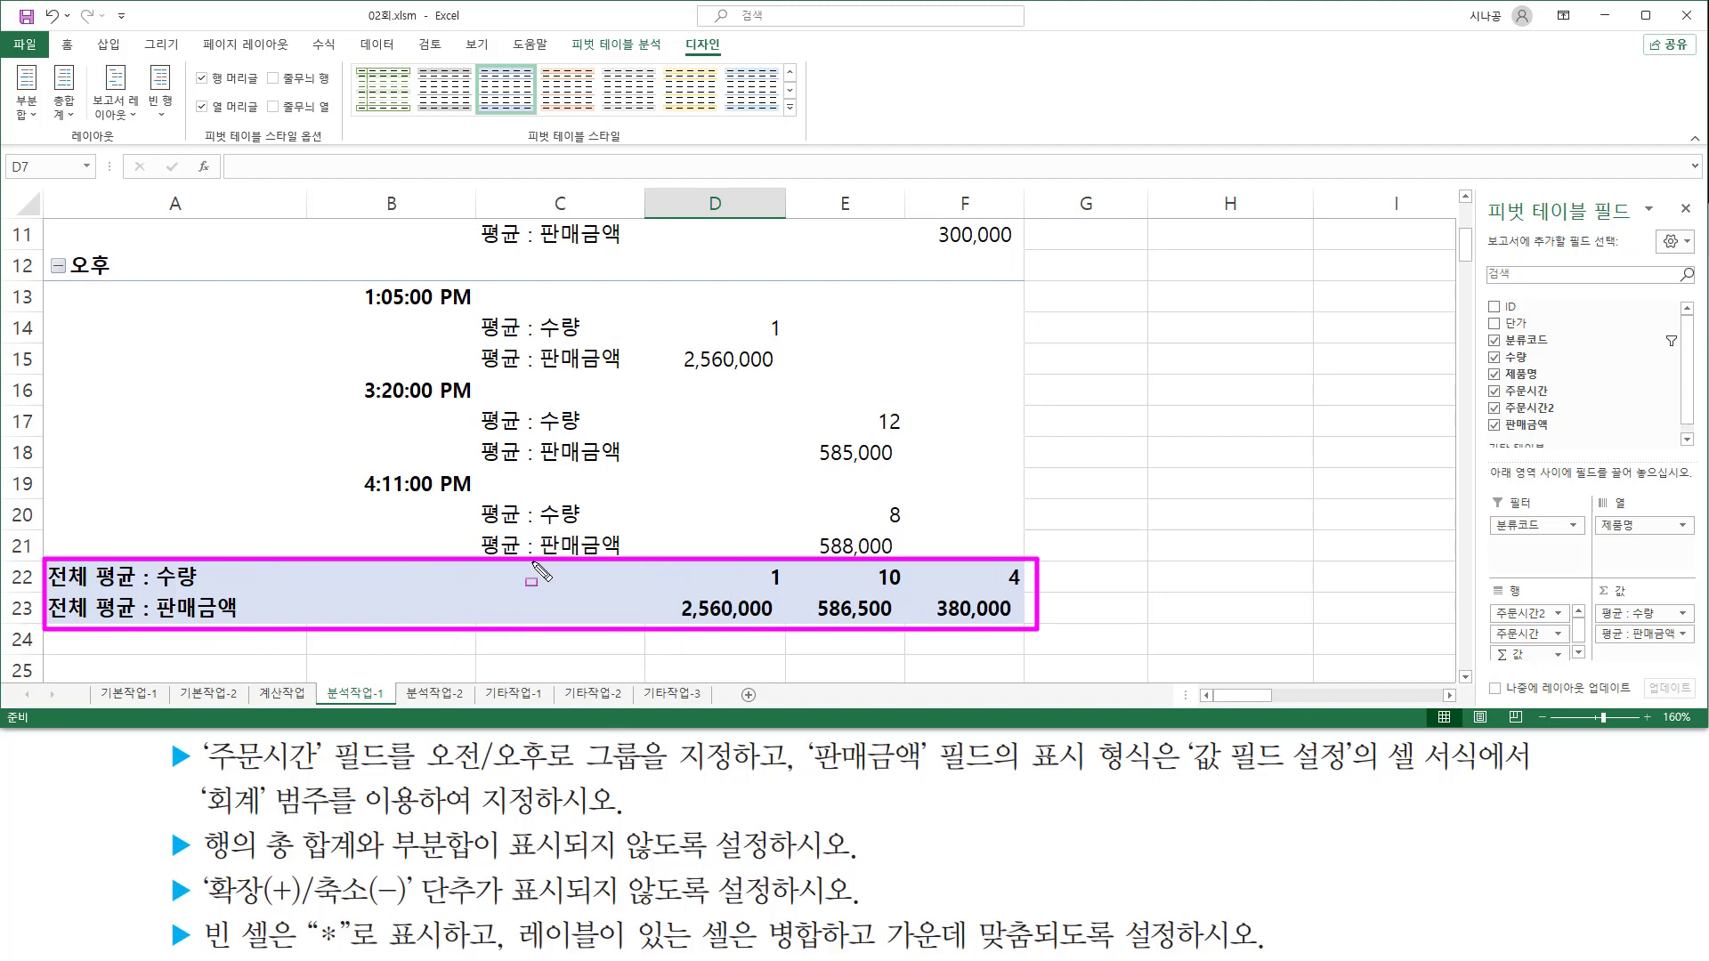
{"action": "left_click_drag", "start_coordinate": [203, 864], "coordinate": [376, 864]}
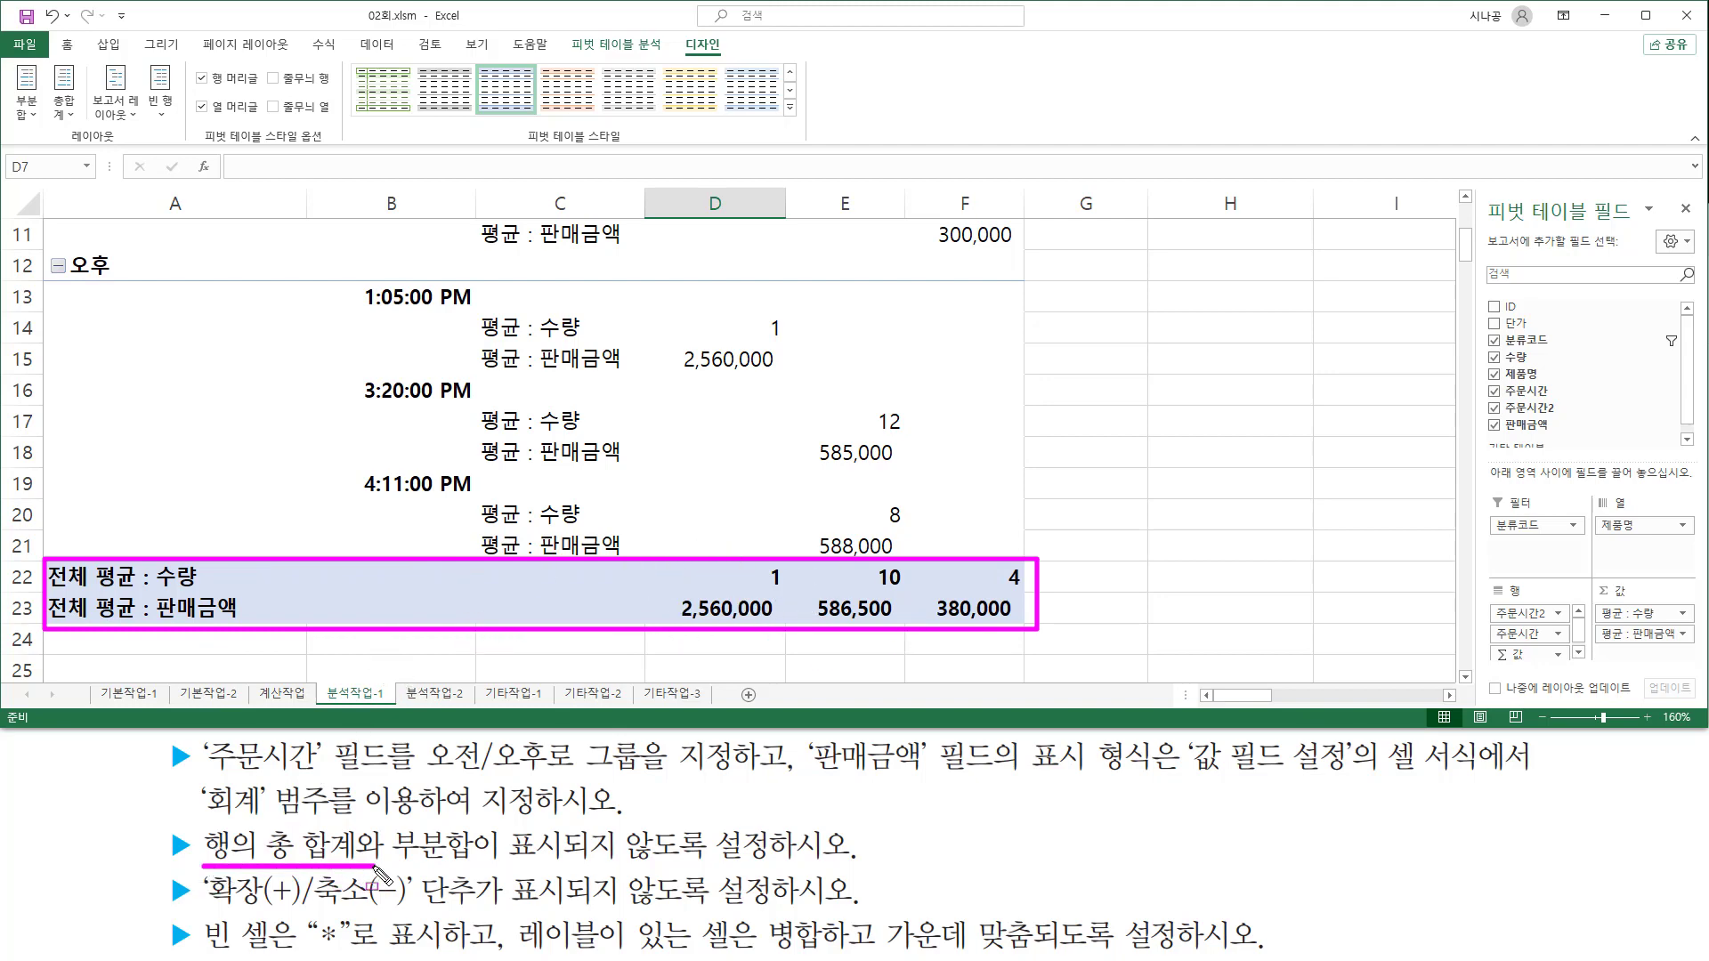
{"action": "left_click_drag", "start_coordinate": [503, 864], "coordinate": [860, 865]}
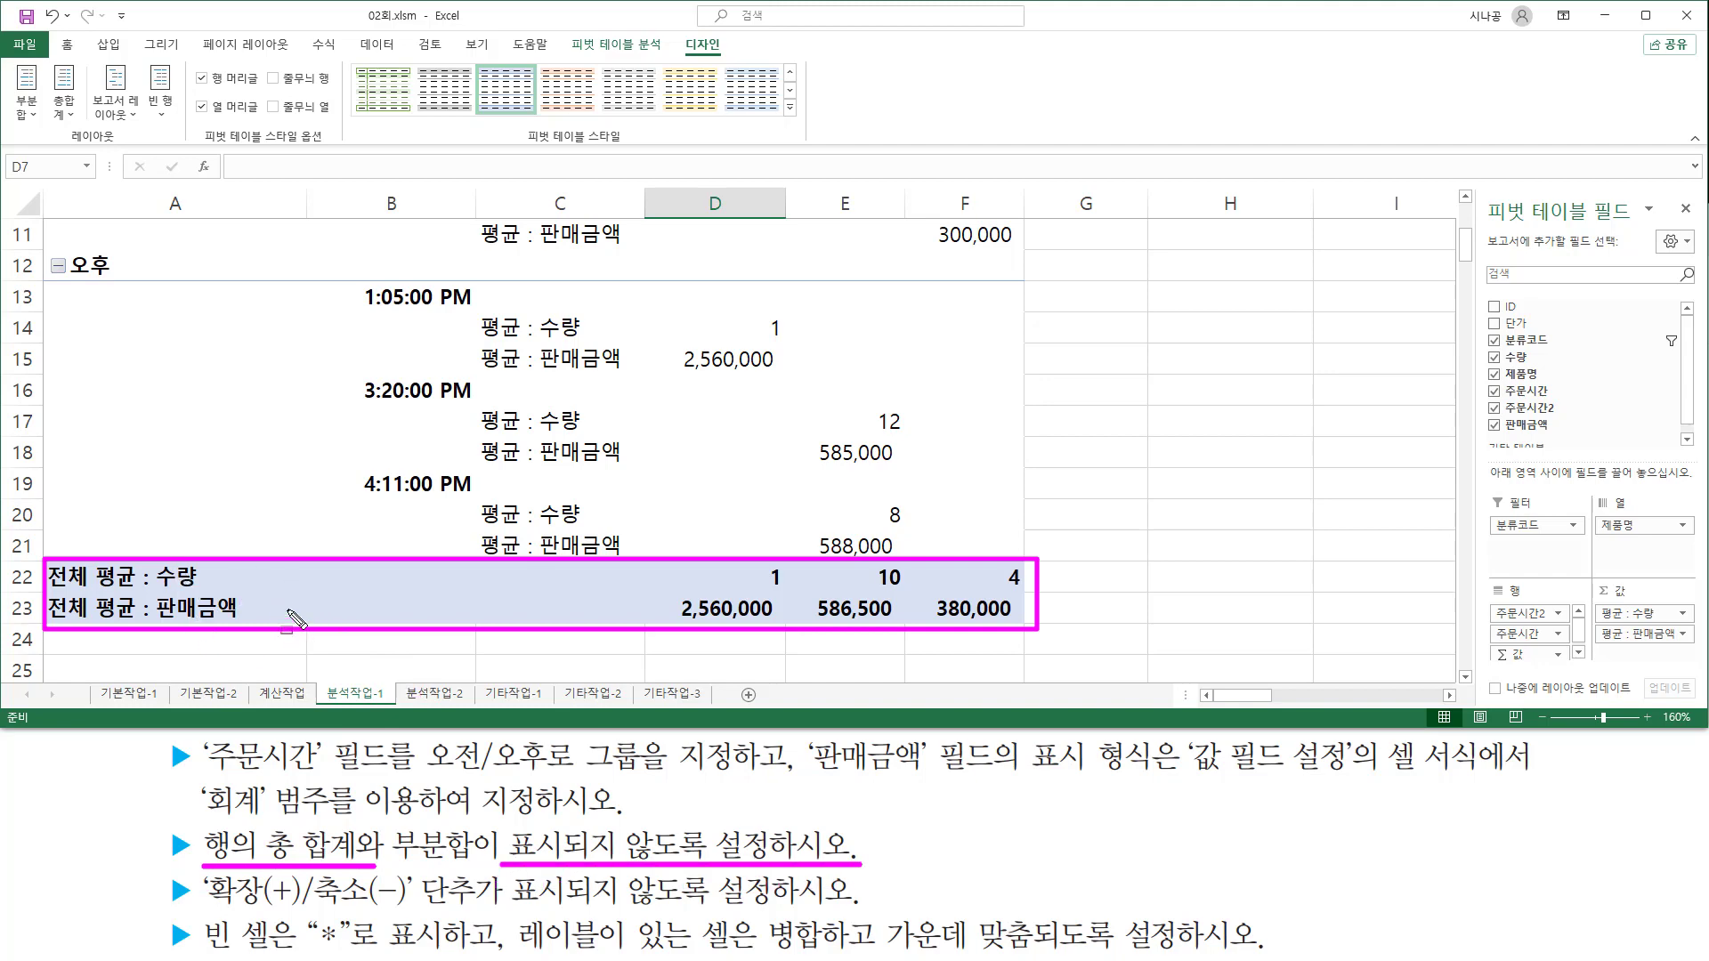
{"action": "key", "text": "Escape"}
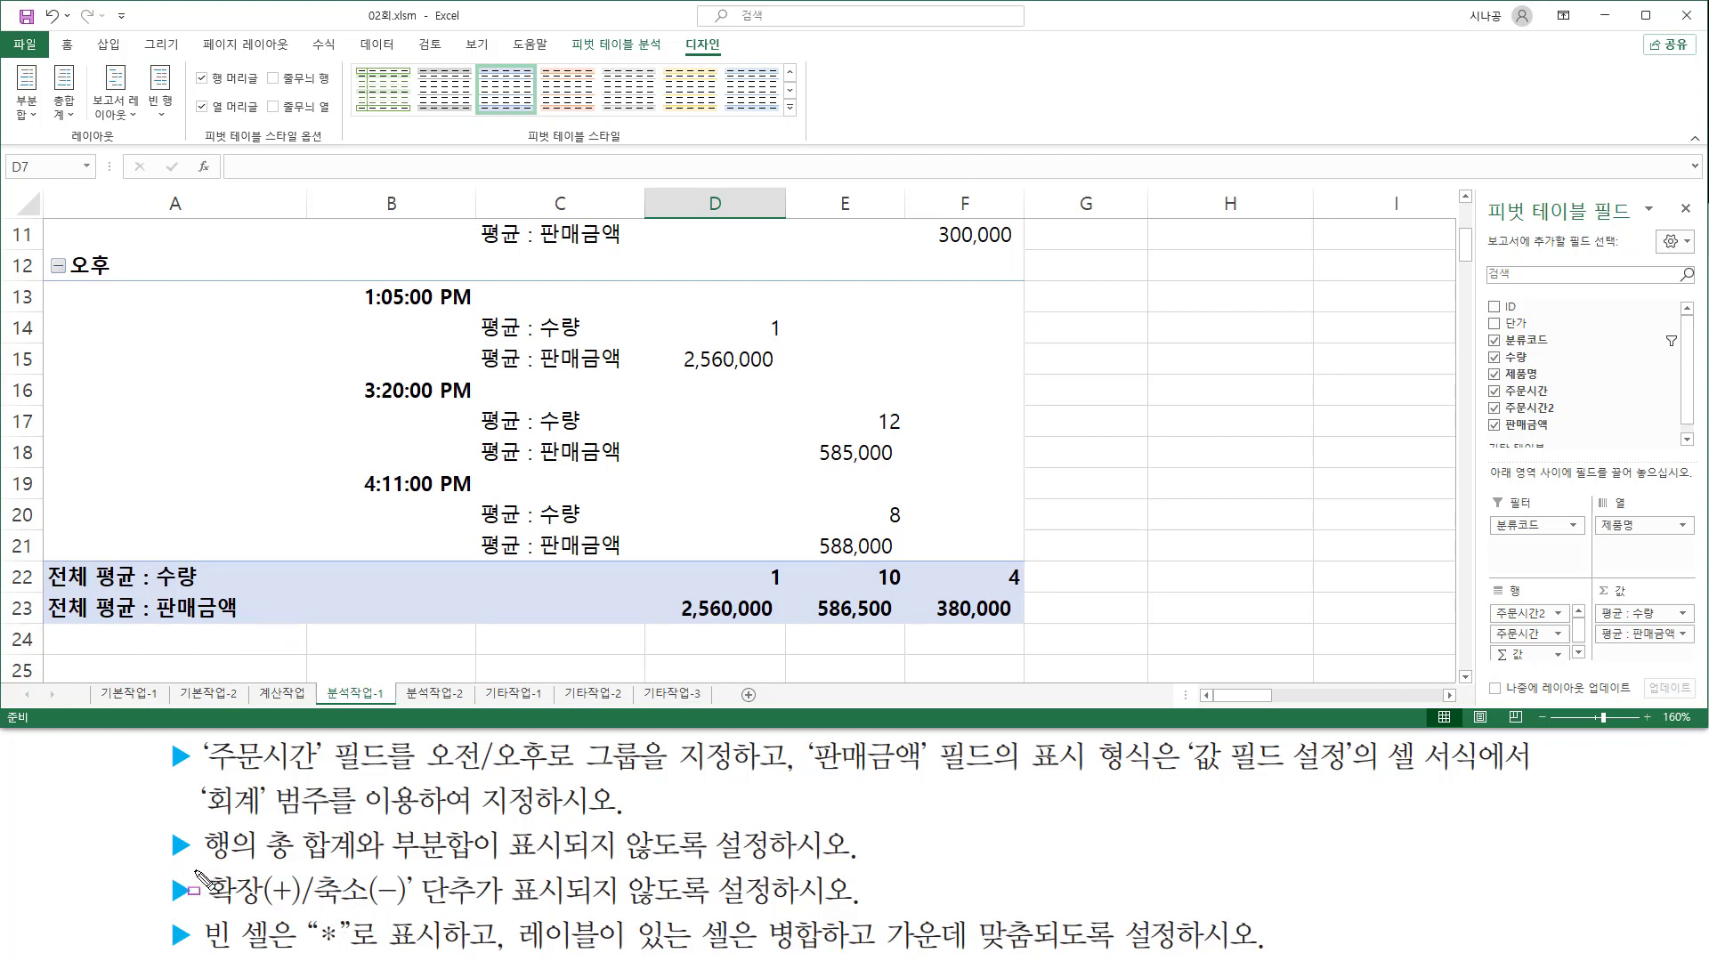
Step: Examine the 확장(+)/축소(−) button requirement against the buttons beside the 오전 and 오후 groups
{"action": "mouse_move", "coordinate": [194, 871]}
{"action": "left_mouse_down"}
{"action": "mouse_move", "coordinate": [401, 913]}
{"action": "mouse_move", "coordinate": [868, 910]}
{"action": "left_mouse_up"}
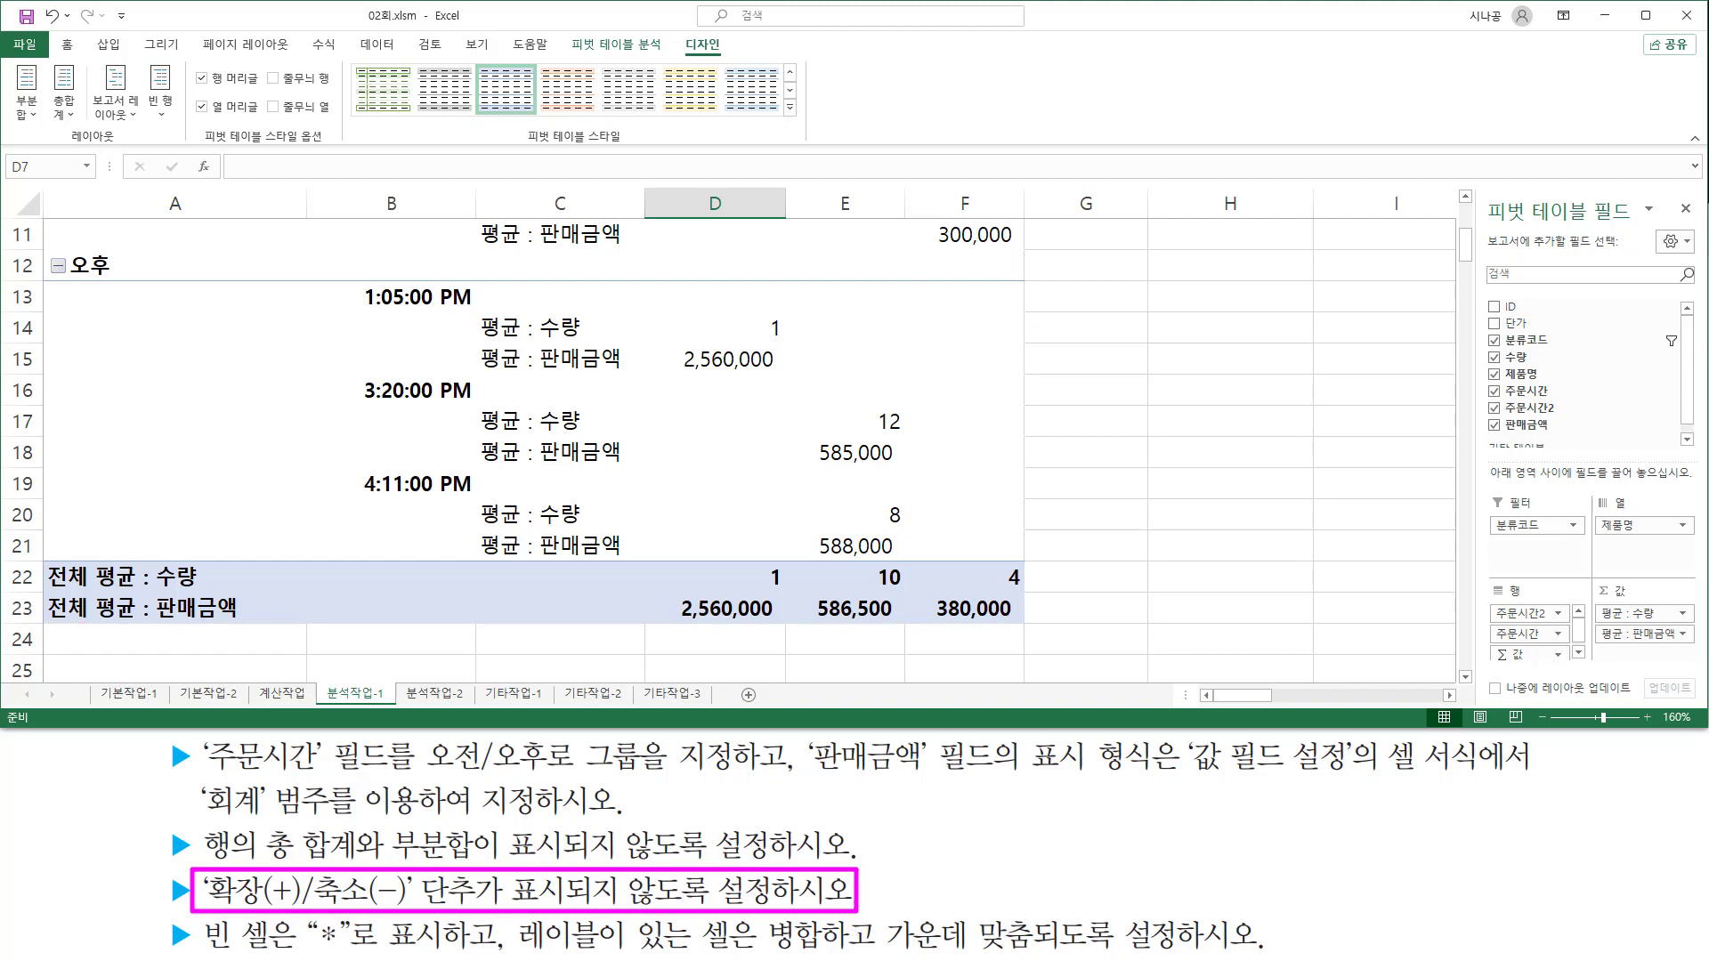
{"action": "key", "text": "Escape"}
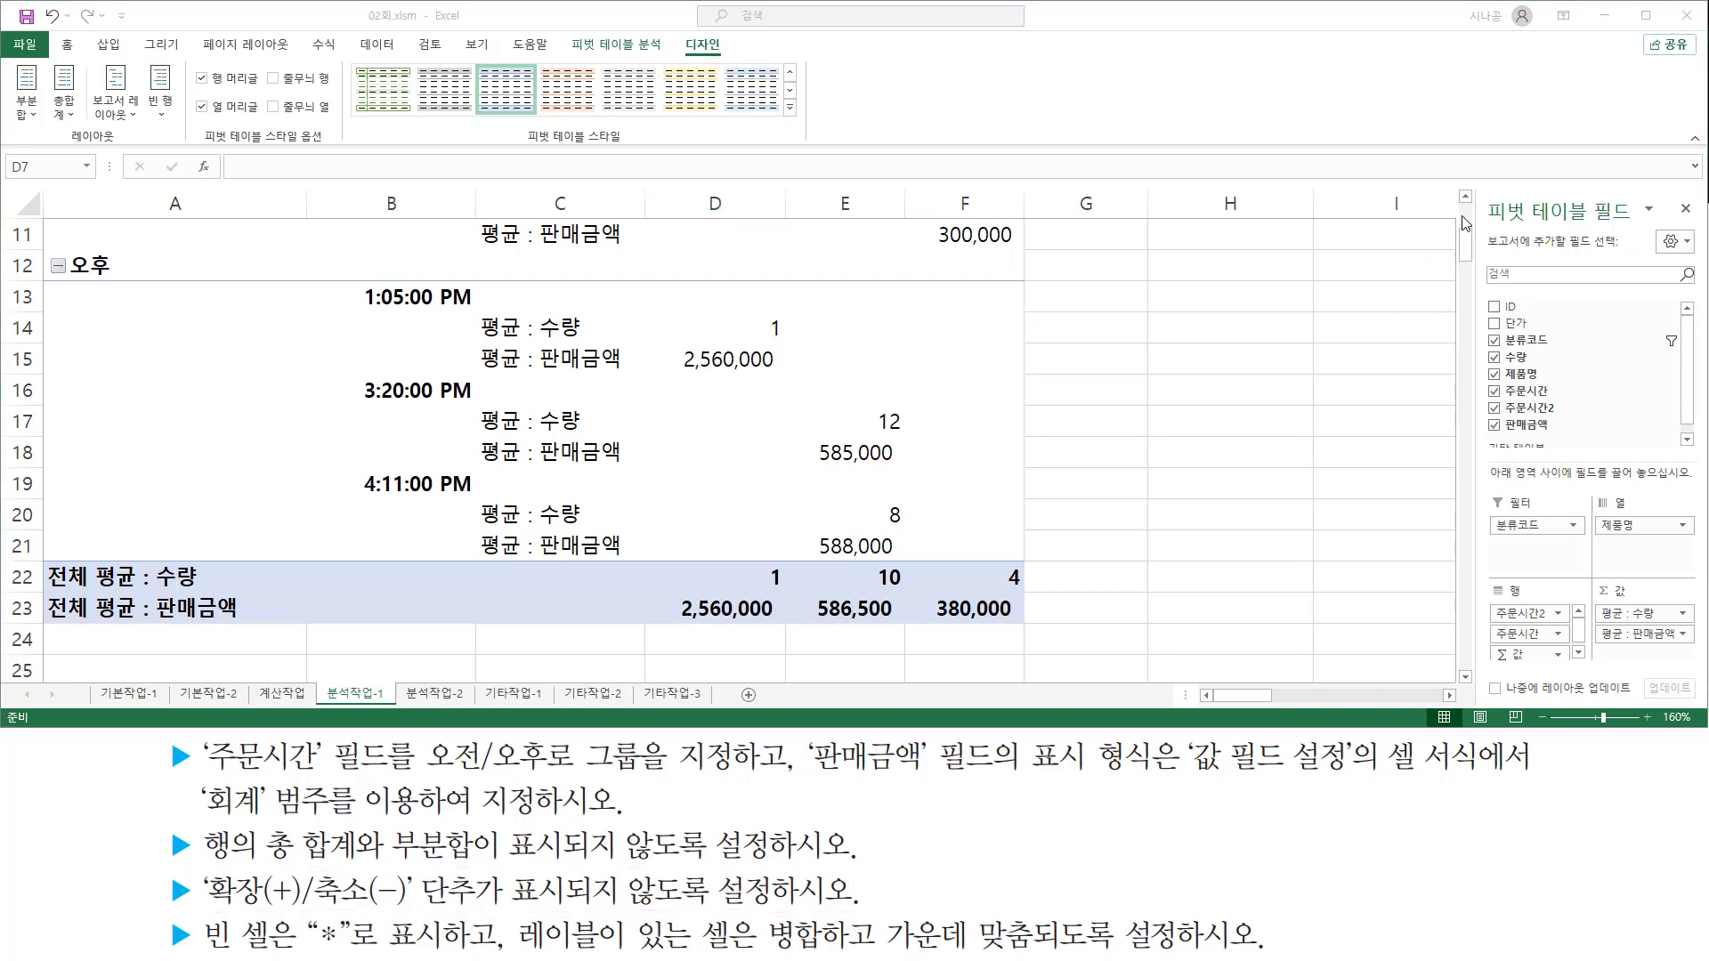
{"action": "scroll", "coordinate": [112, 407], "scroll_direction": "up", "scroll_amount": 4}
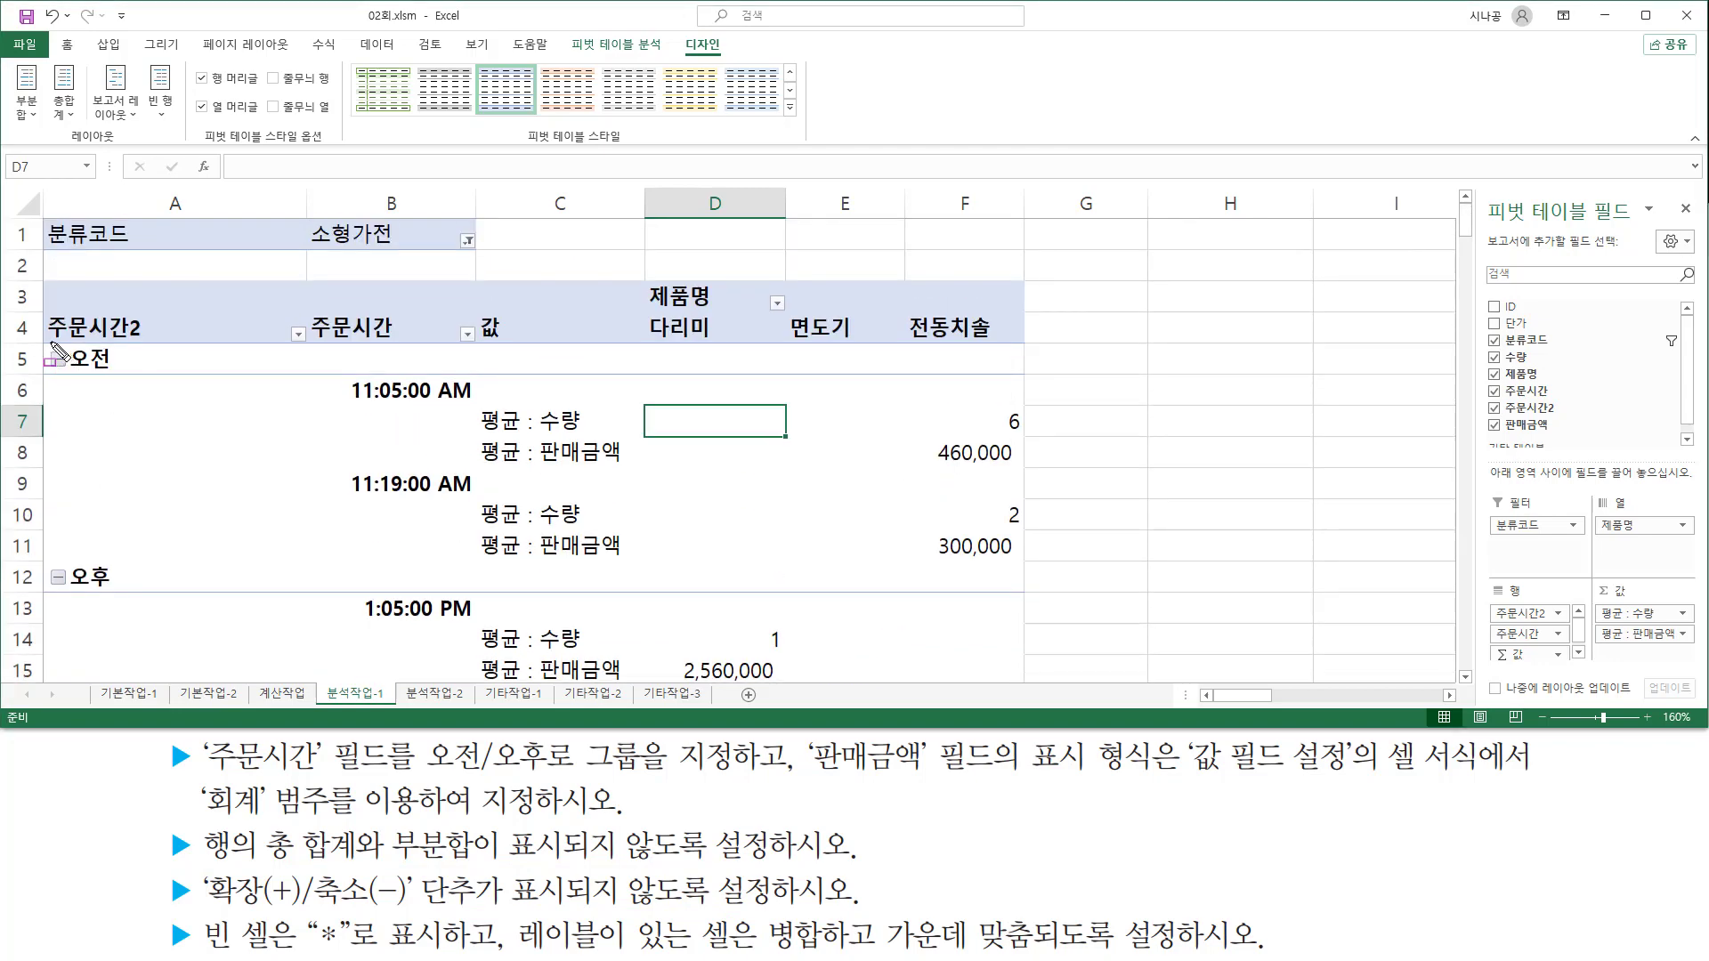
{"action": "left_click_drag", "start_coordinate": [36, 343], "coordinate": [74, 383]}
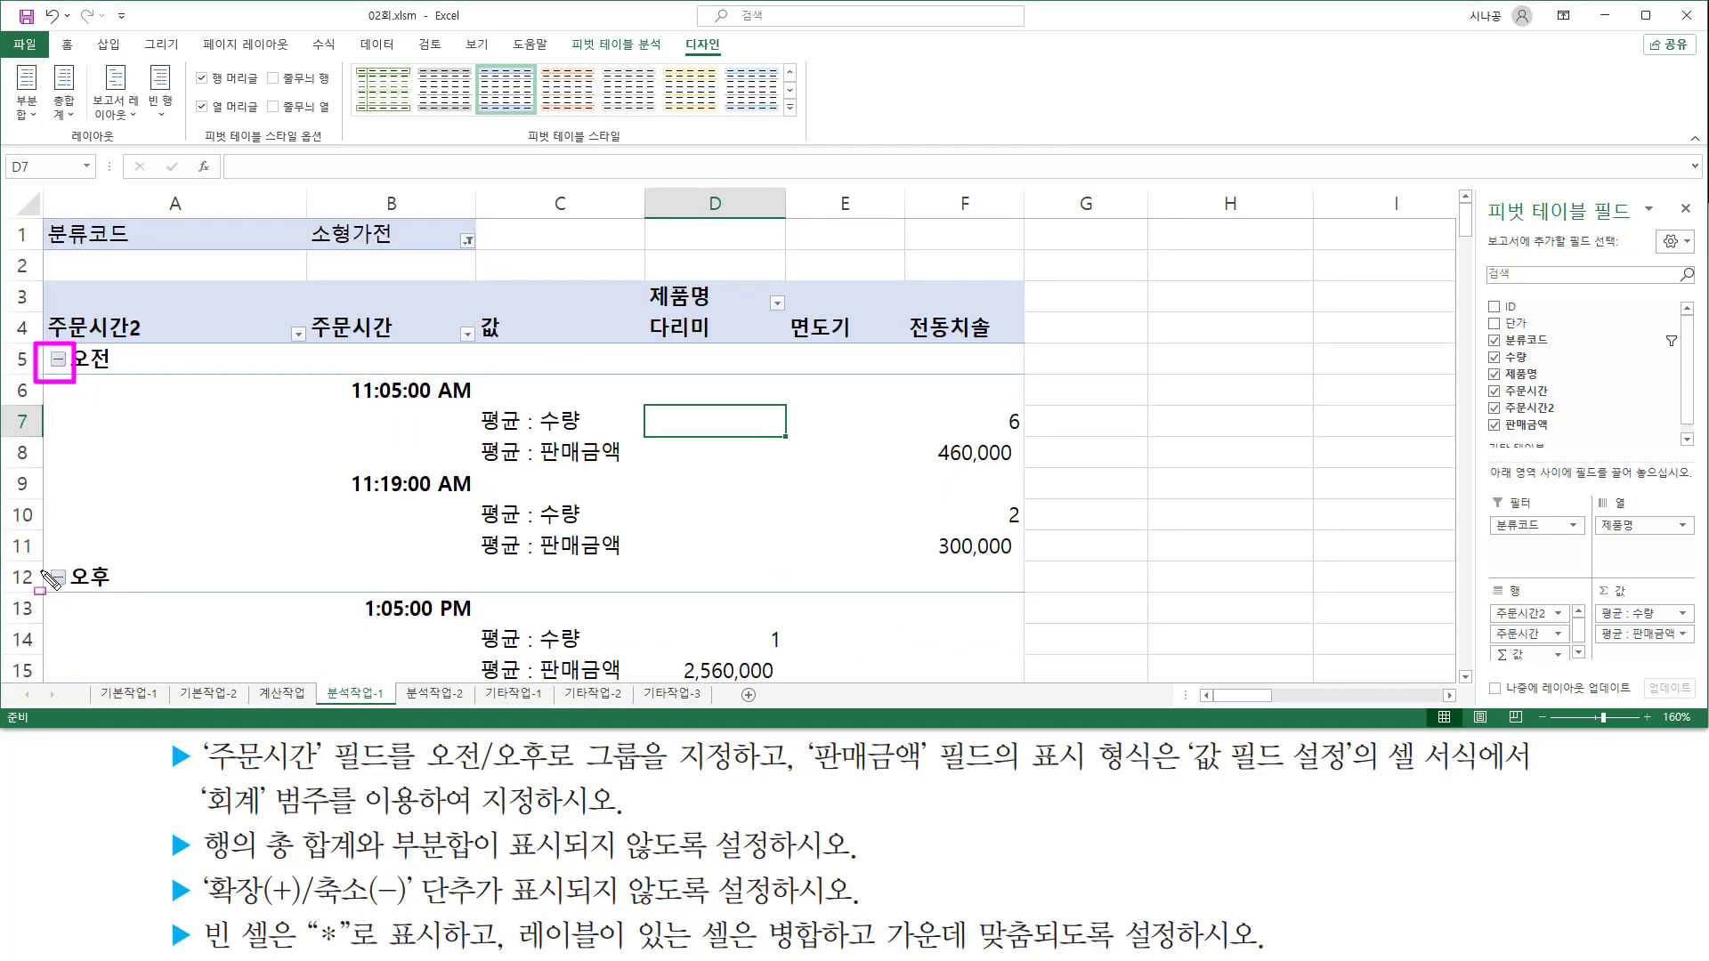
{"action": "left_click_drag", "start_coordinate": [43, 560], "coordinate": [75, 592]}
{"action": "key", "text": "Escape"}
Step: Hide the +/- expand and collapse buttons in the PivotTable and check the 오전 and 오후 labels
{"action": "left_click", "coordinate": [695, 454]}
{"action": "left_click", "coordinate": [698, 512]}
{"action": "left_click", "coordinate": [425, 451]}
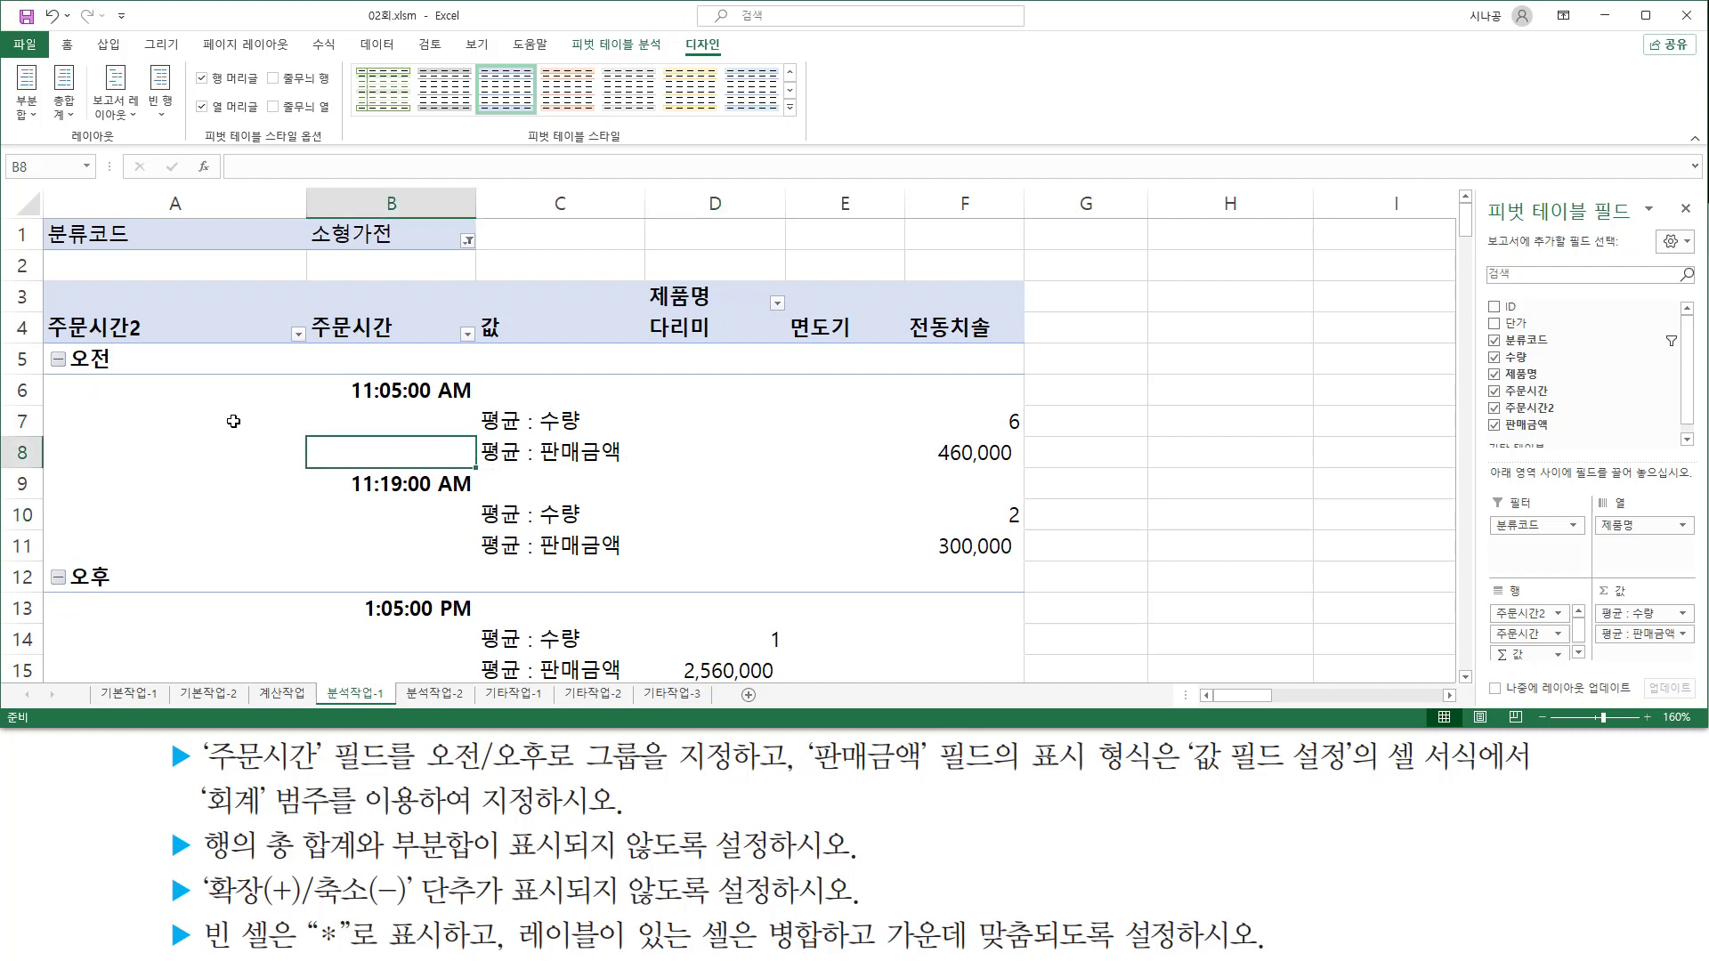
{"action": "key", "text": "ctrl+2"}
{"action": "left_click_drag", "start_coordinate": [566, 29], "coordinate": [670, 67]}
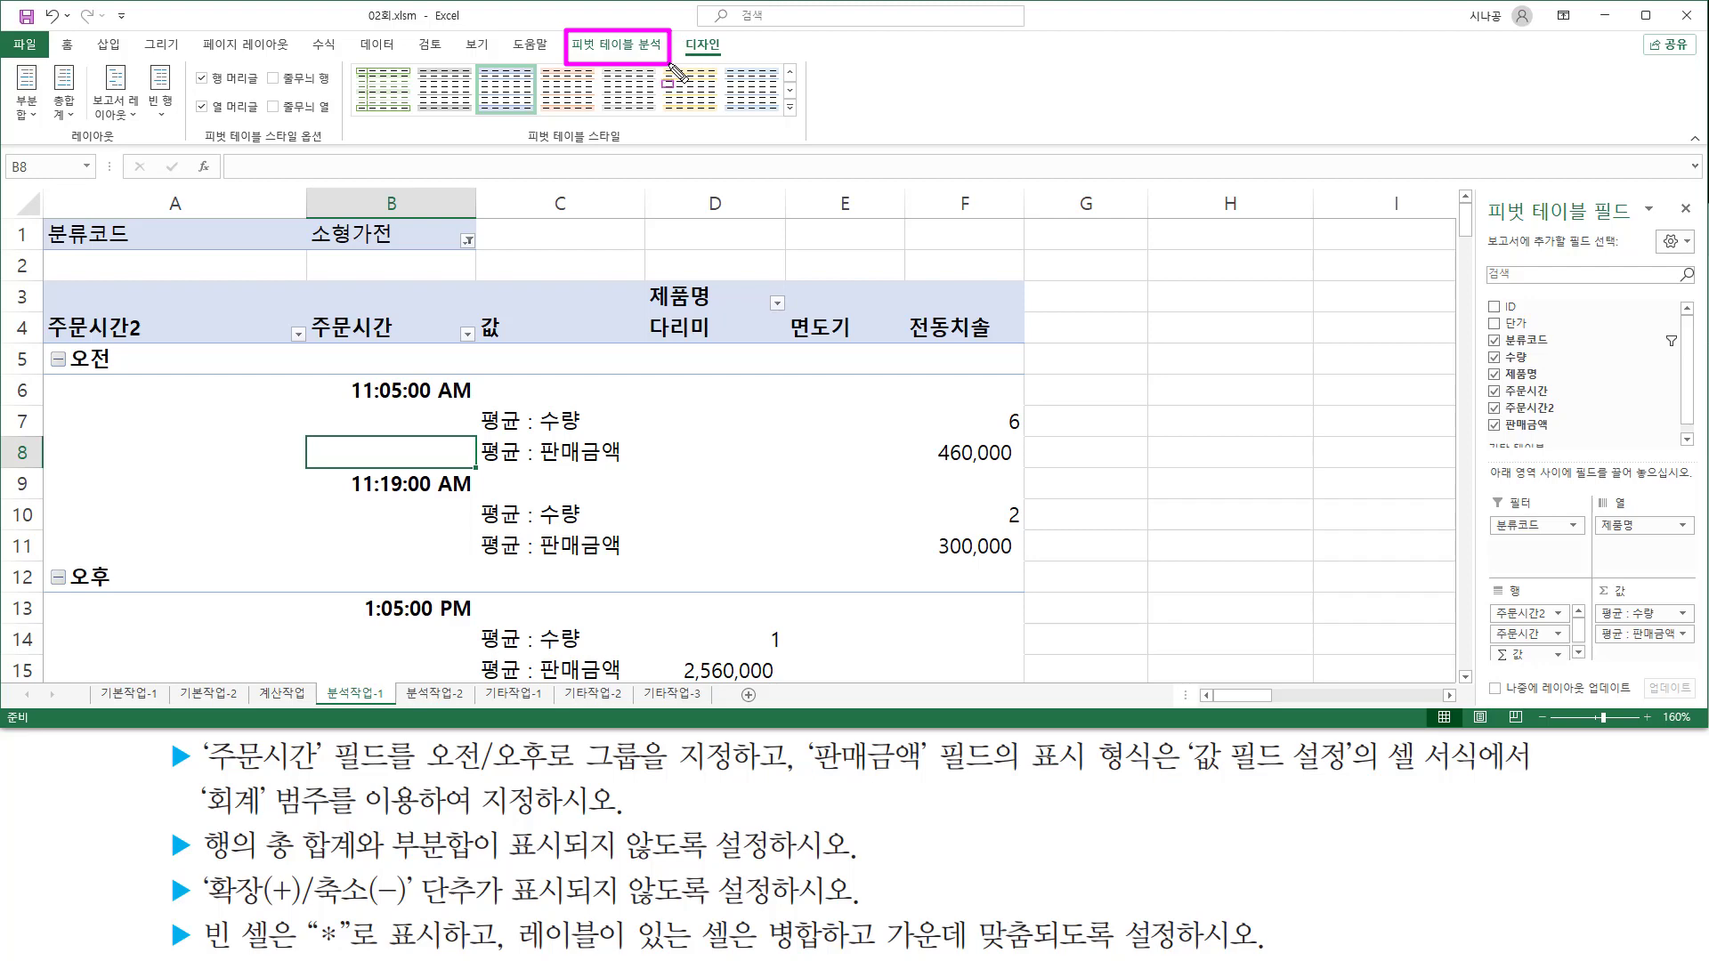
{"action": "key", "text": "Escape"}
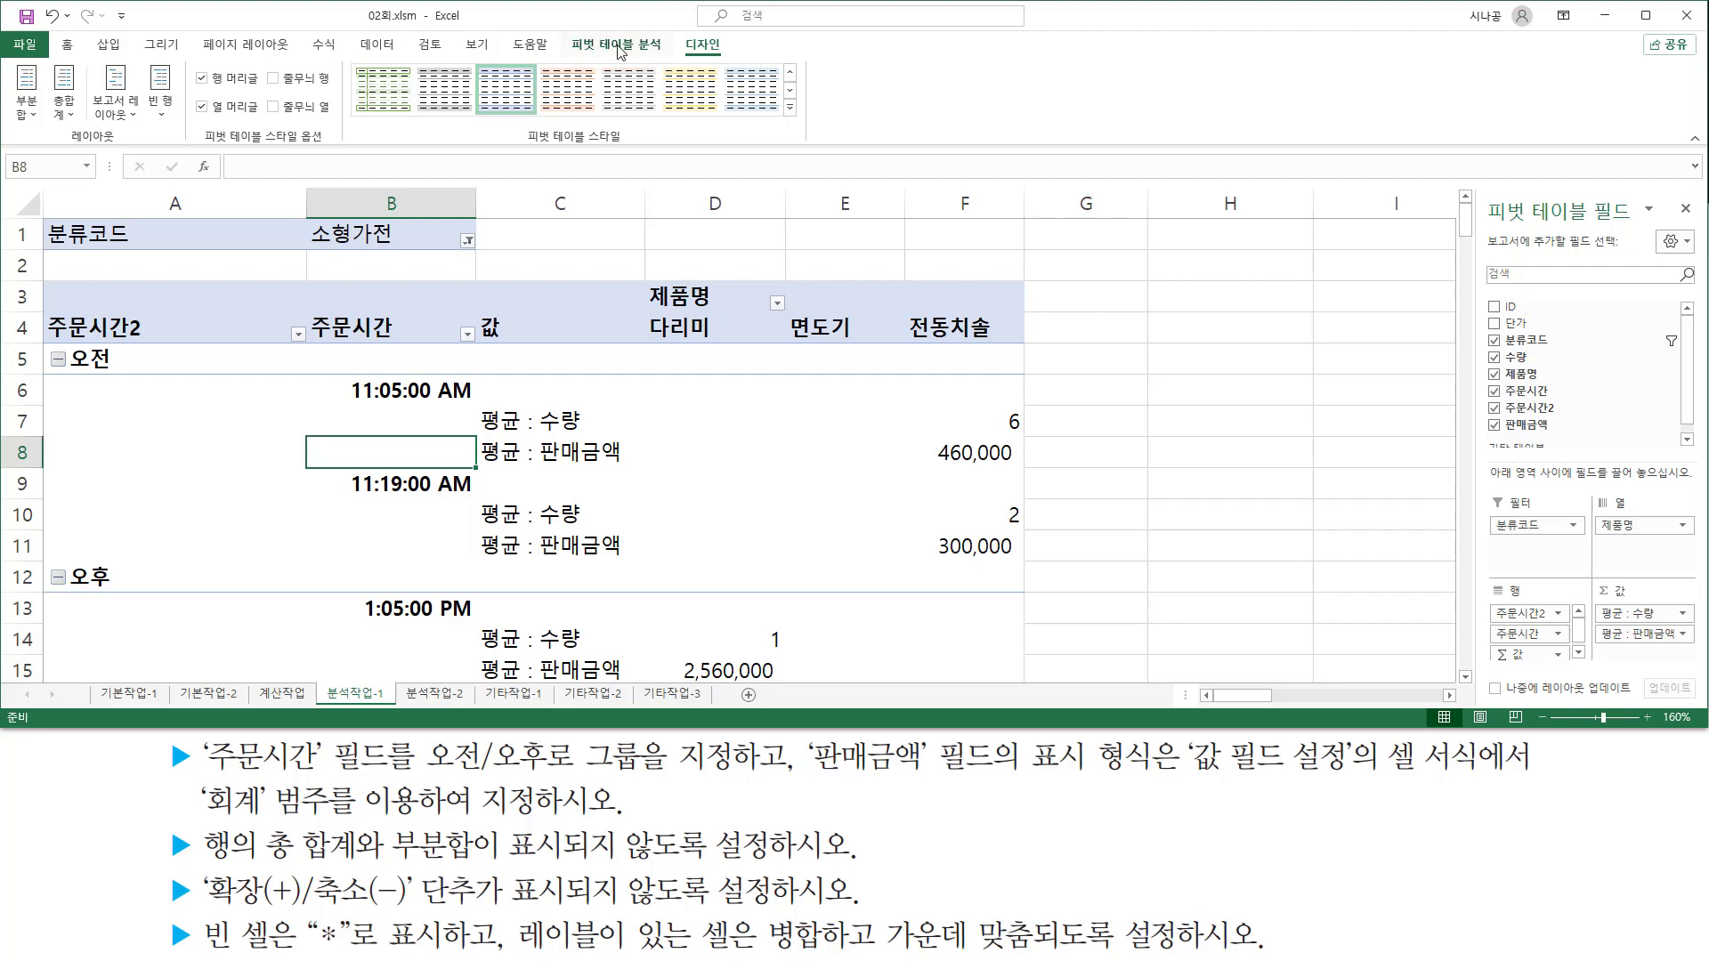
{"action": "left_click", "coordinate": [620, 49]}
{"action": "key", "text": "ctrl+2"}
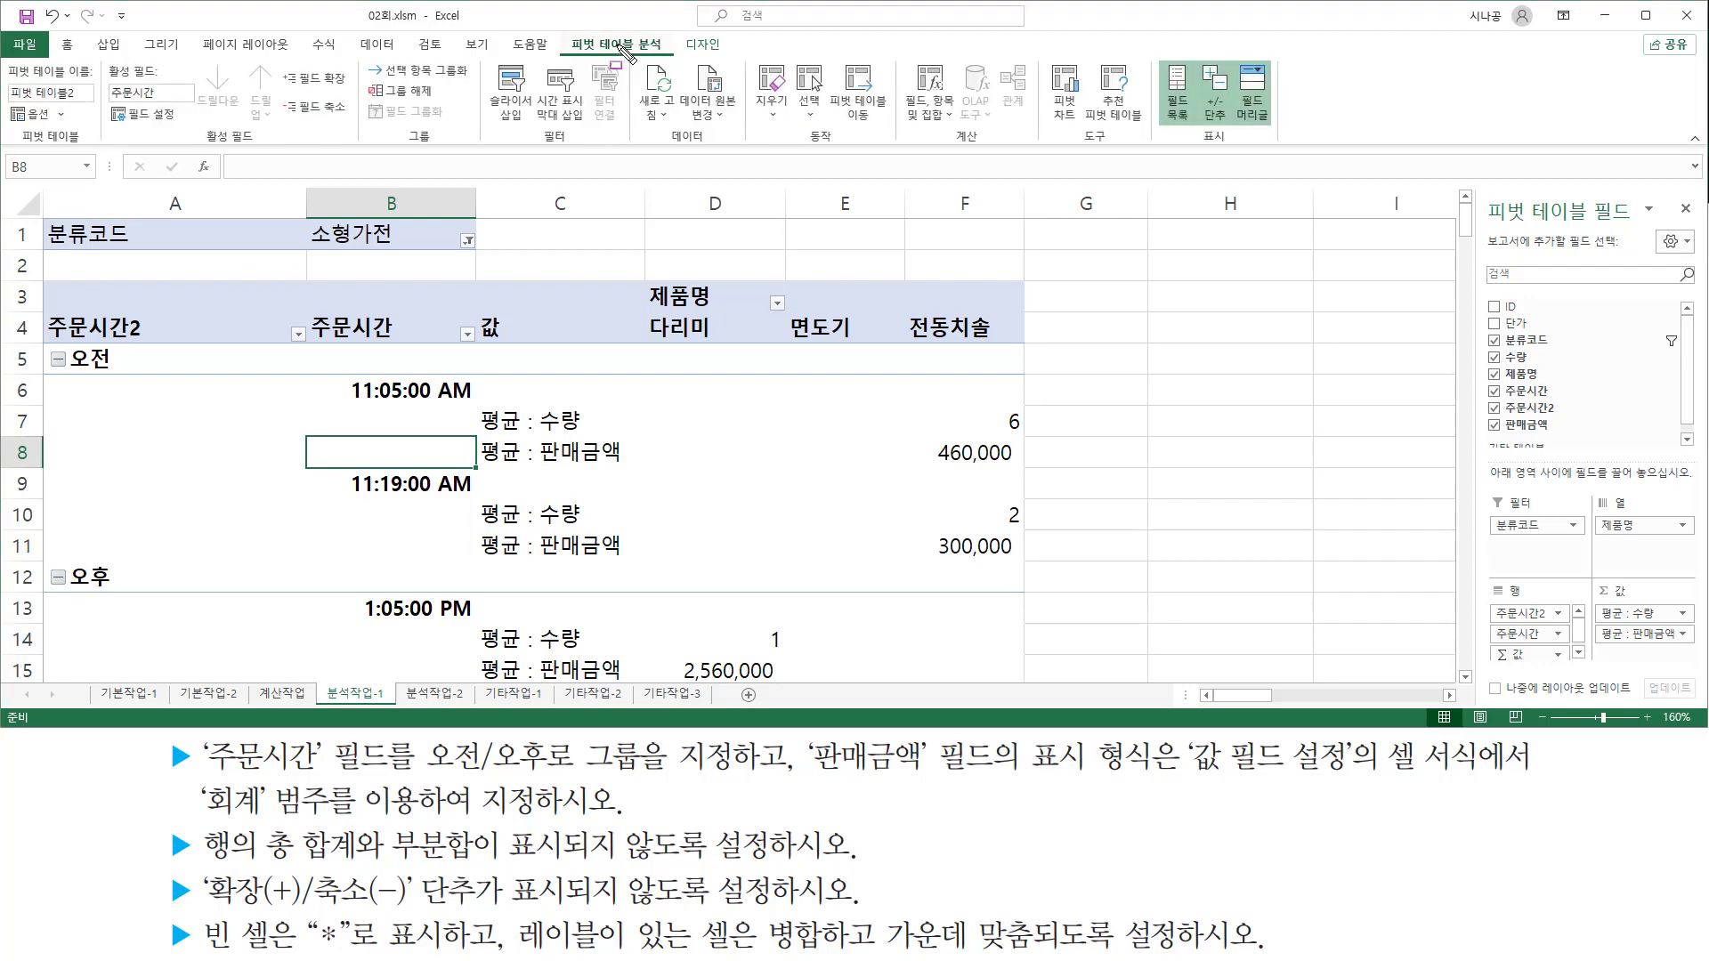
{"action": "left_click_drag", "start_coordinate": [1193, 143], "coordinate": [1235, 142]}
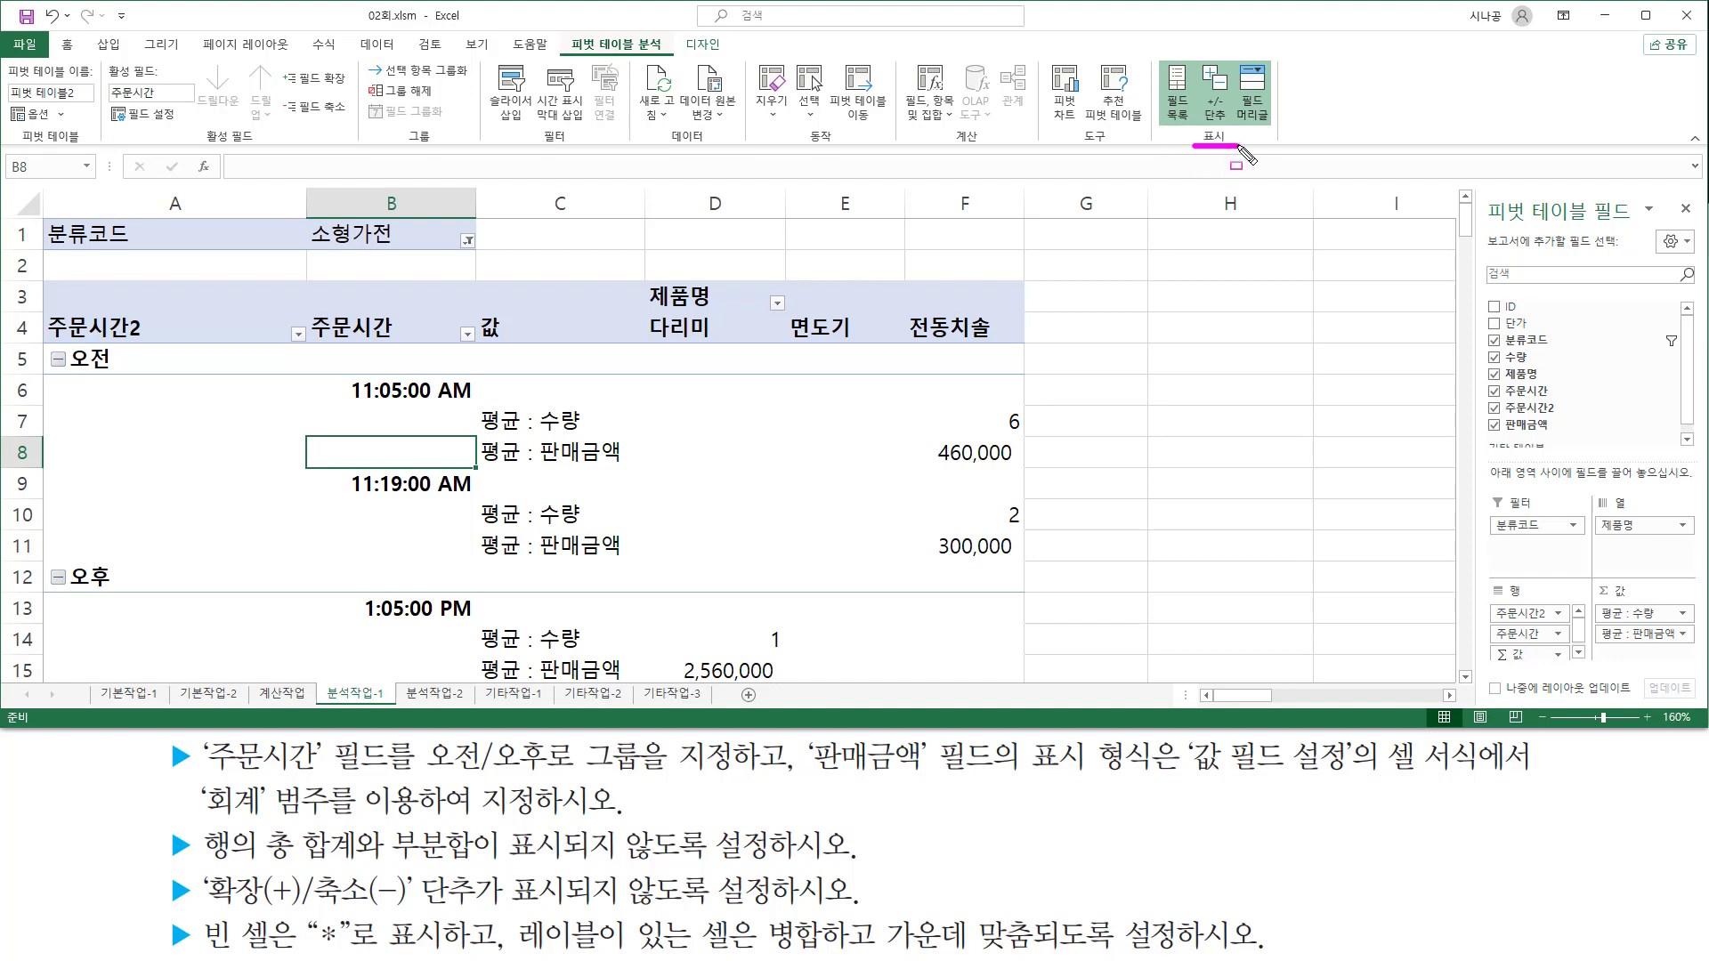
{"action": "left_click_drag", "start_coordinate": [1197, 58], "coordinate": [1234, 129]}
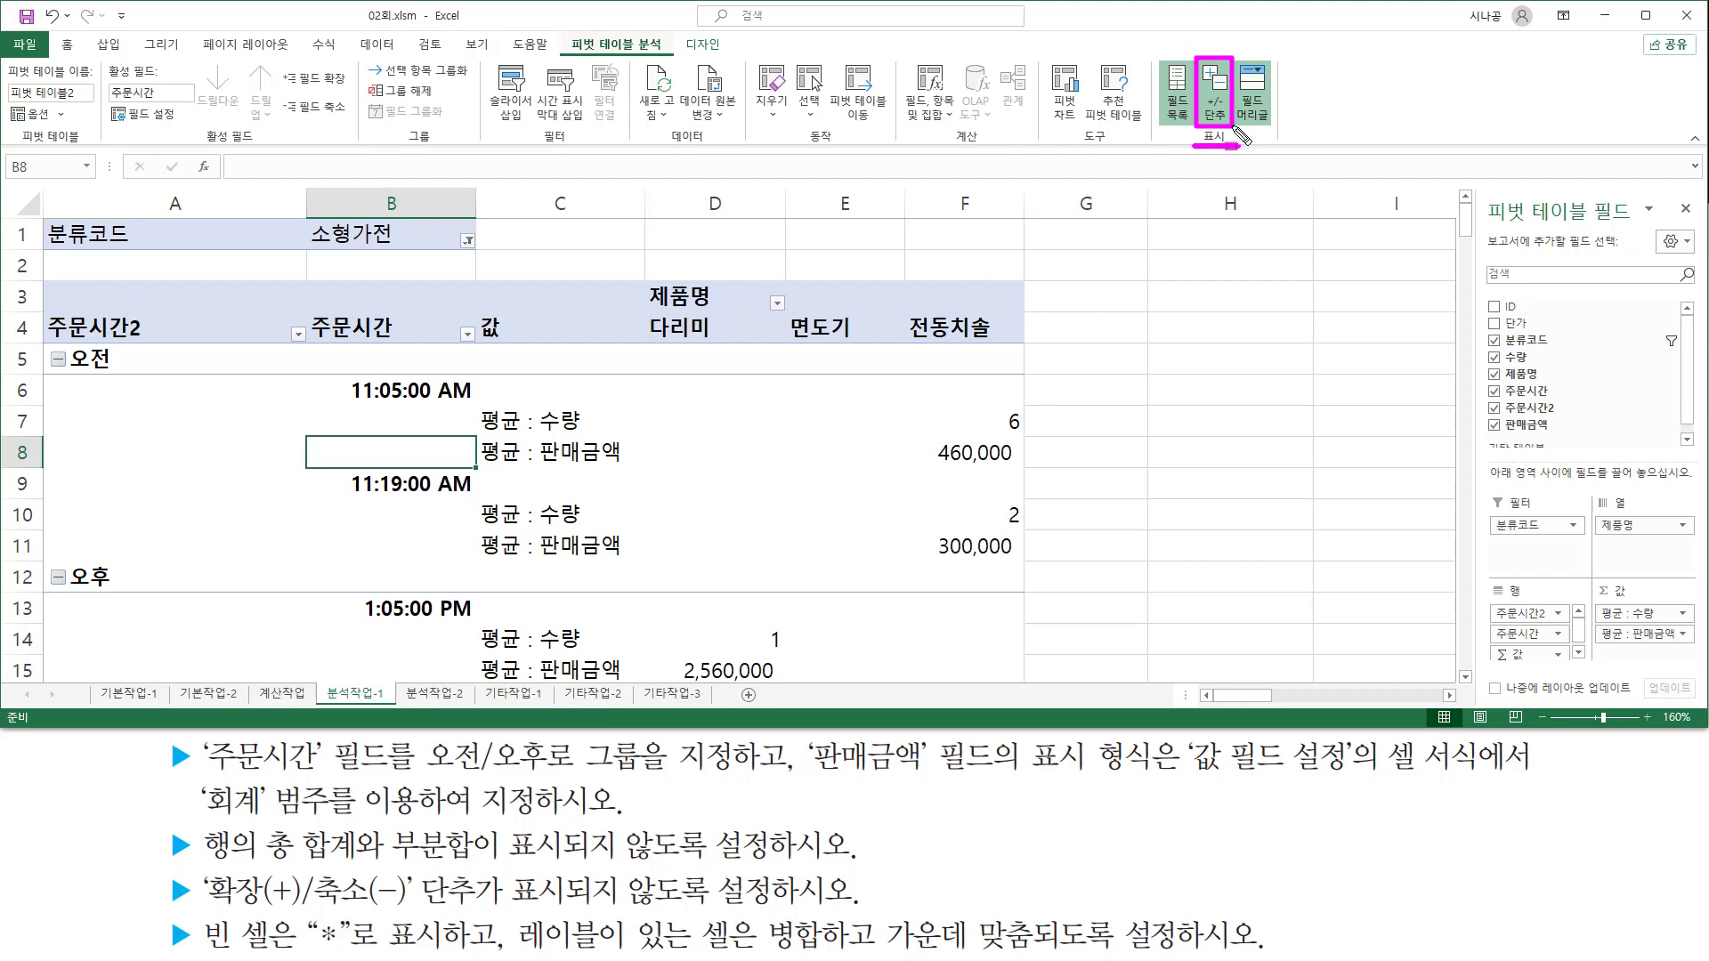
{"action": "key", "text": "Escape"}
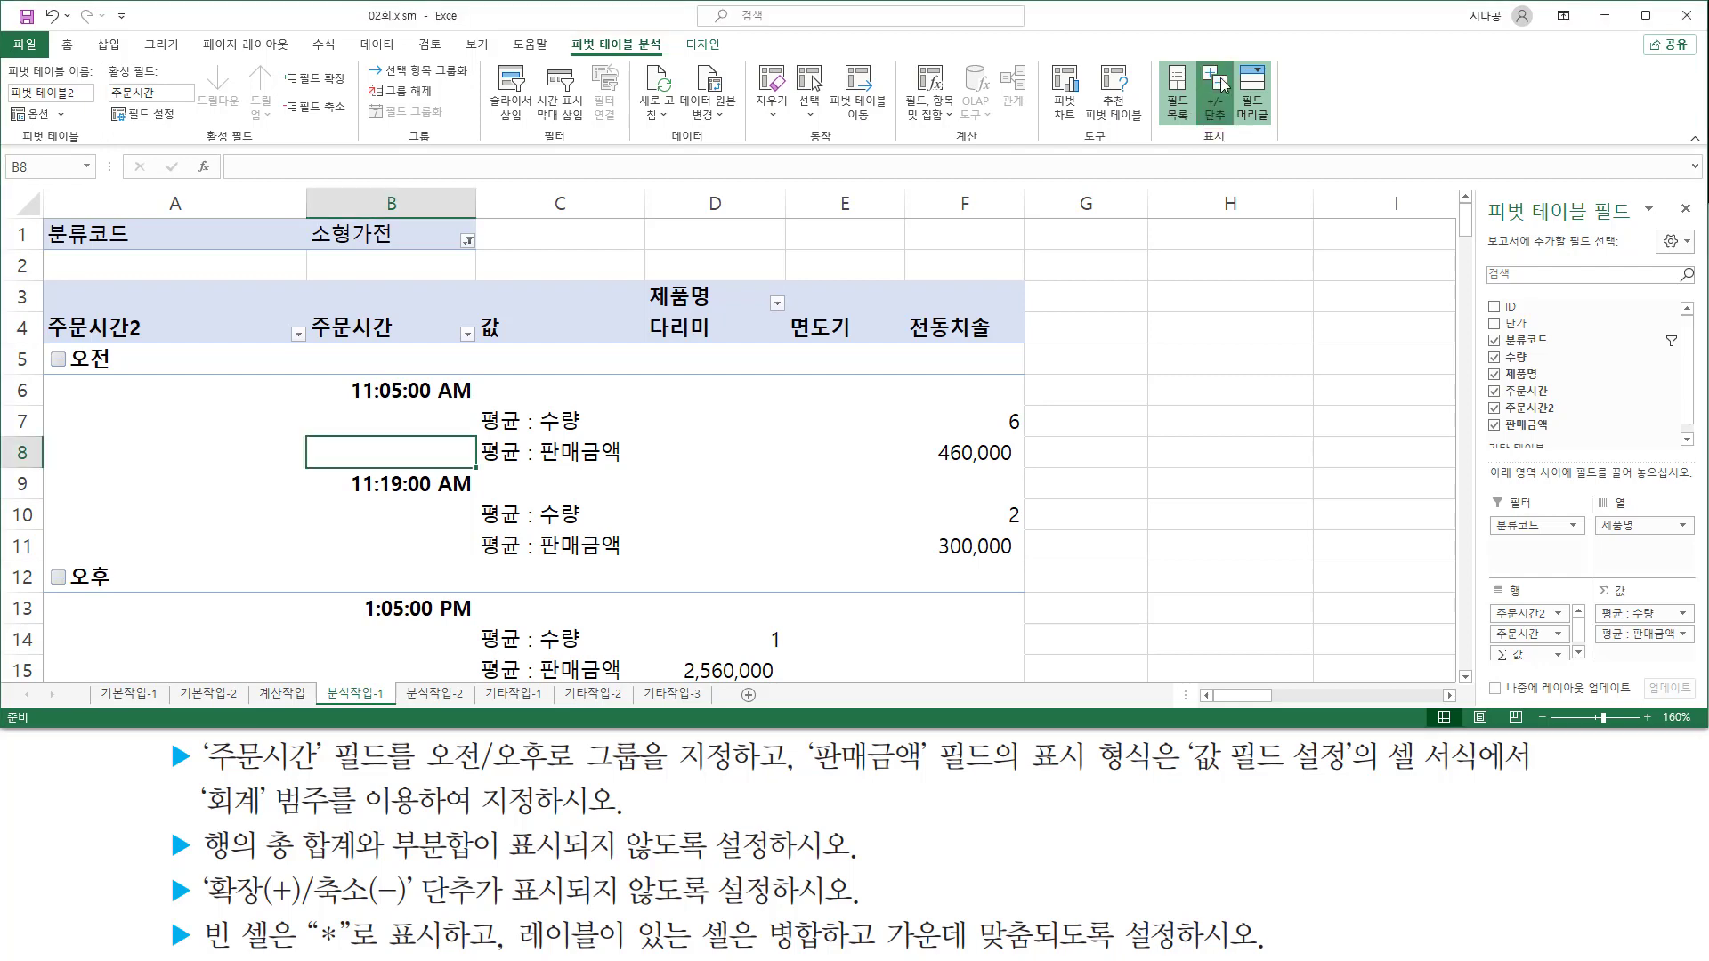
{"action": "left_click", "coordinate": [1222, 85]}
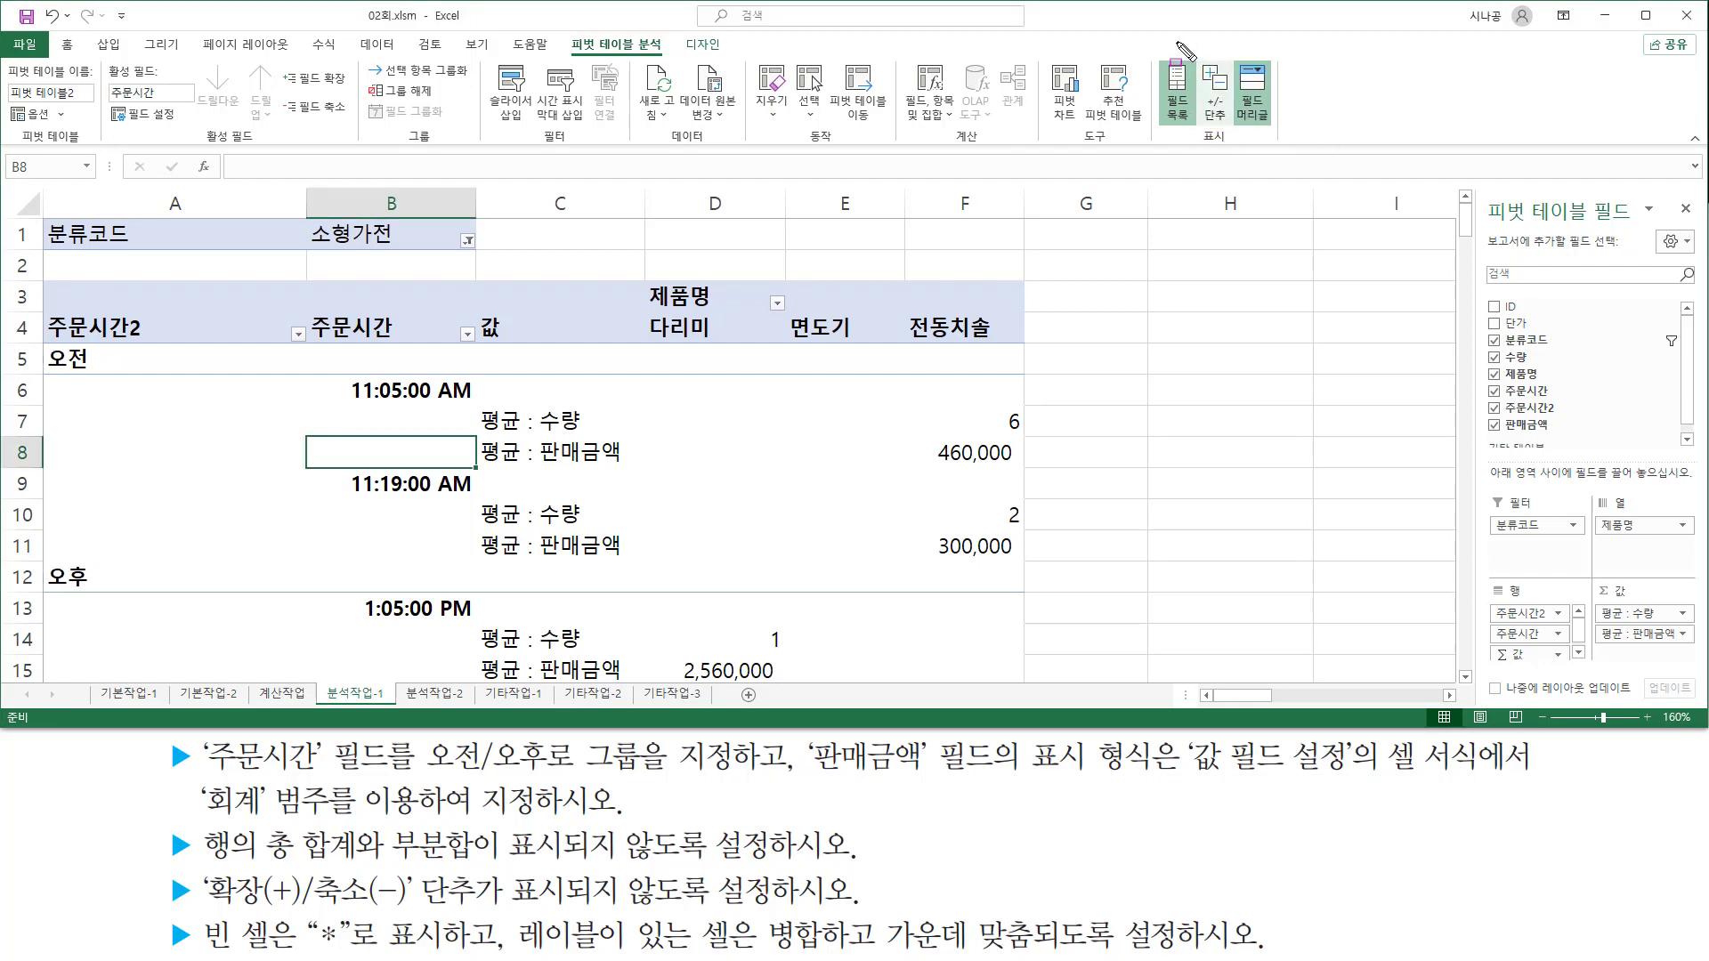
{"action": "key", "text": "ctrl+2"}
{"action": "left_click_drag", "start_coordinate": [1145, 52], "coordinate": [1293, 142]}
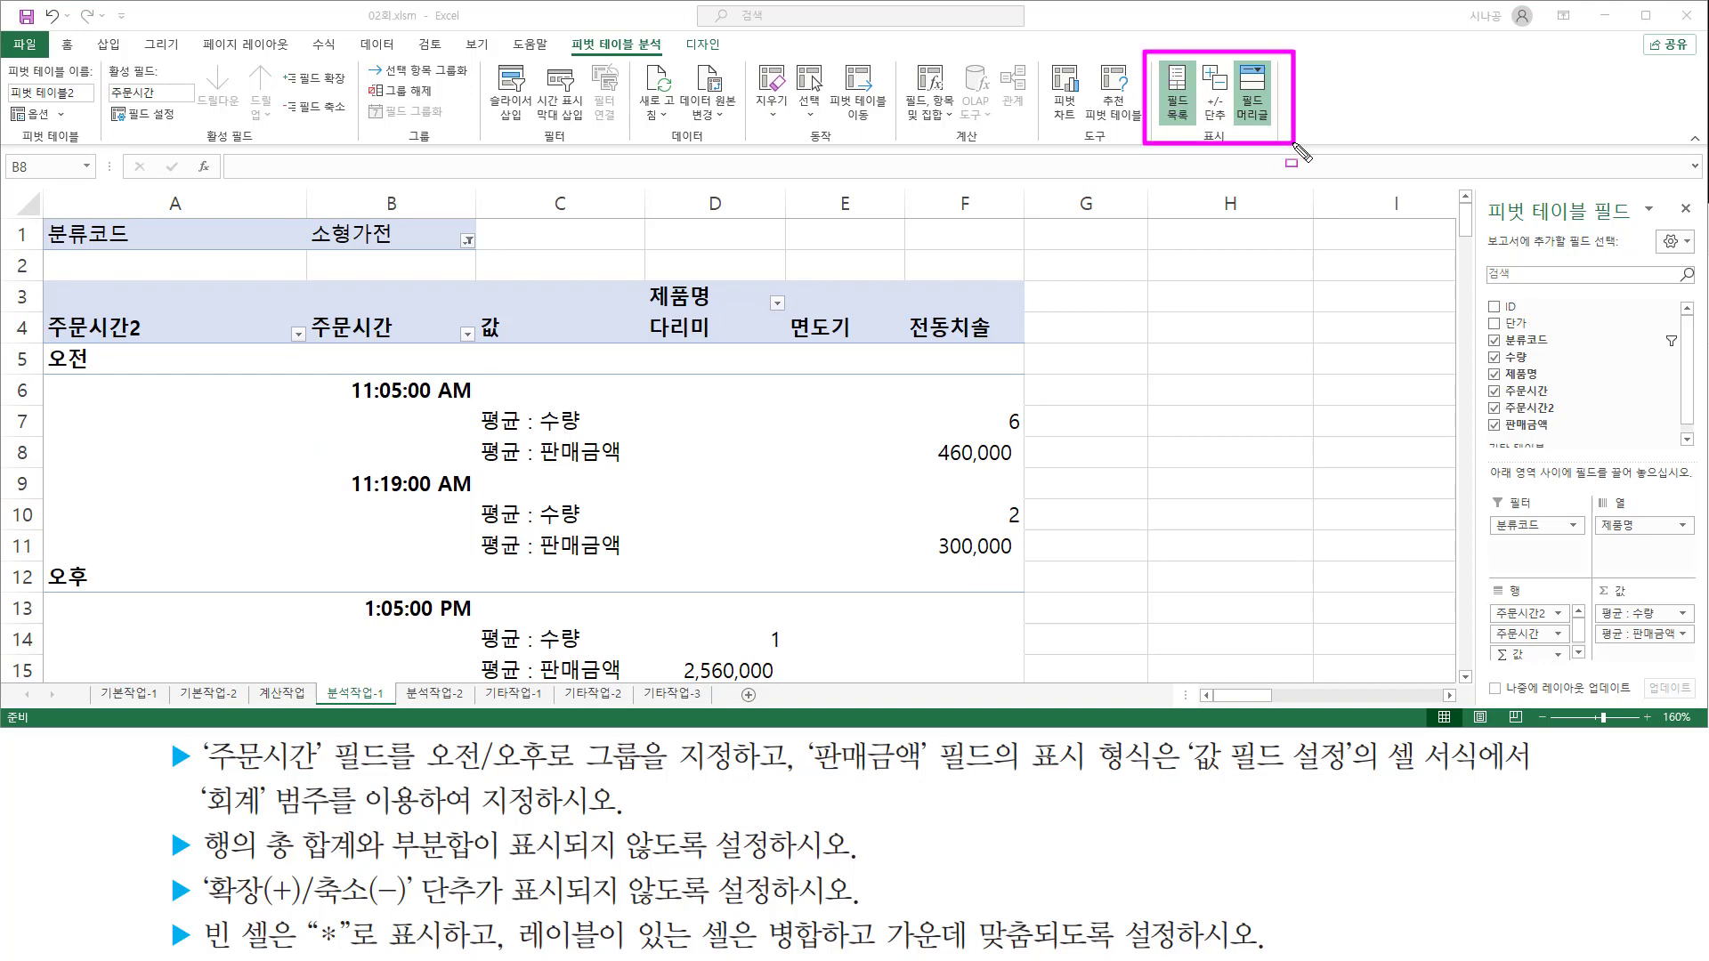
{"action": "left_click_drag", "start_coordinate": [43, 345], "coordinate": [88, 374]}
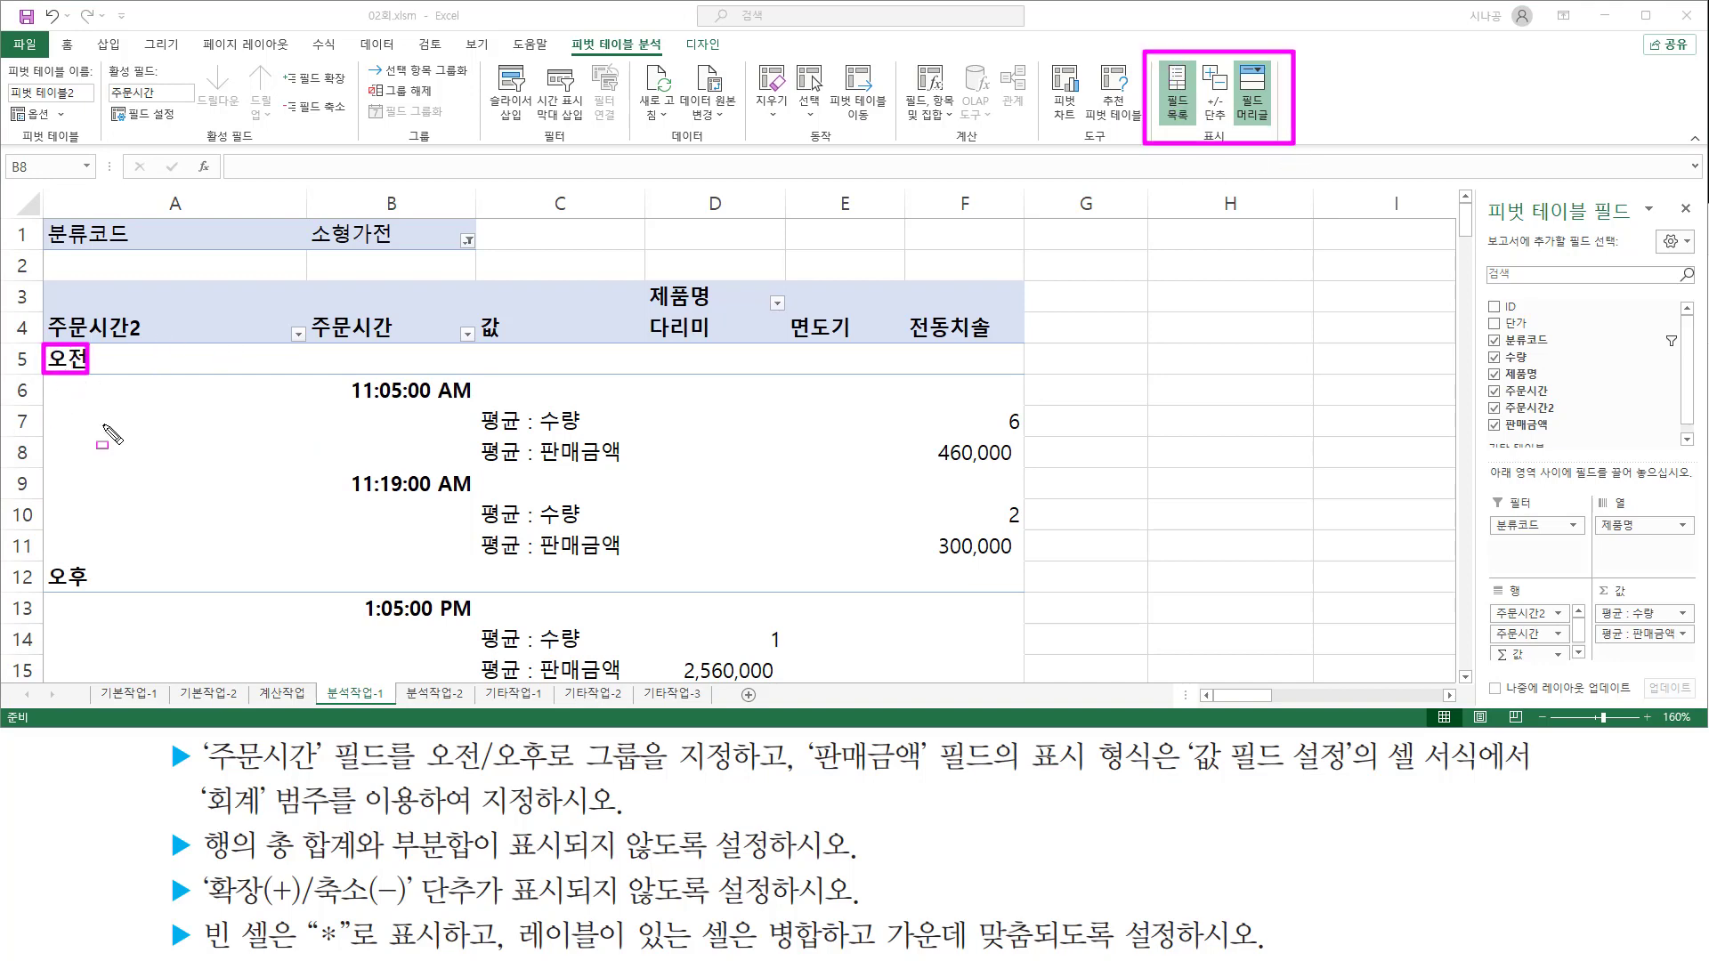
{"action": "left_click_drag", "start_coordinate": [42, 565], "coordinate": [92, 592]}
{"action": "key", "text": "Escape"}
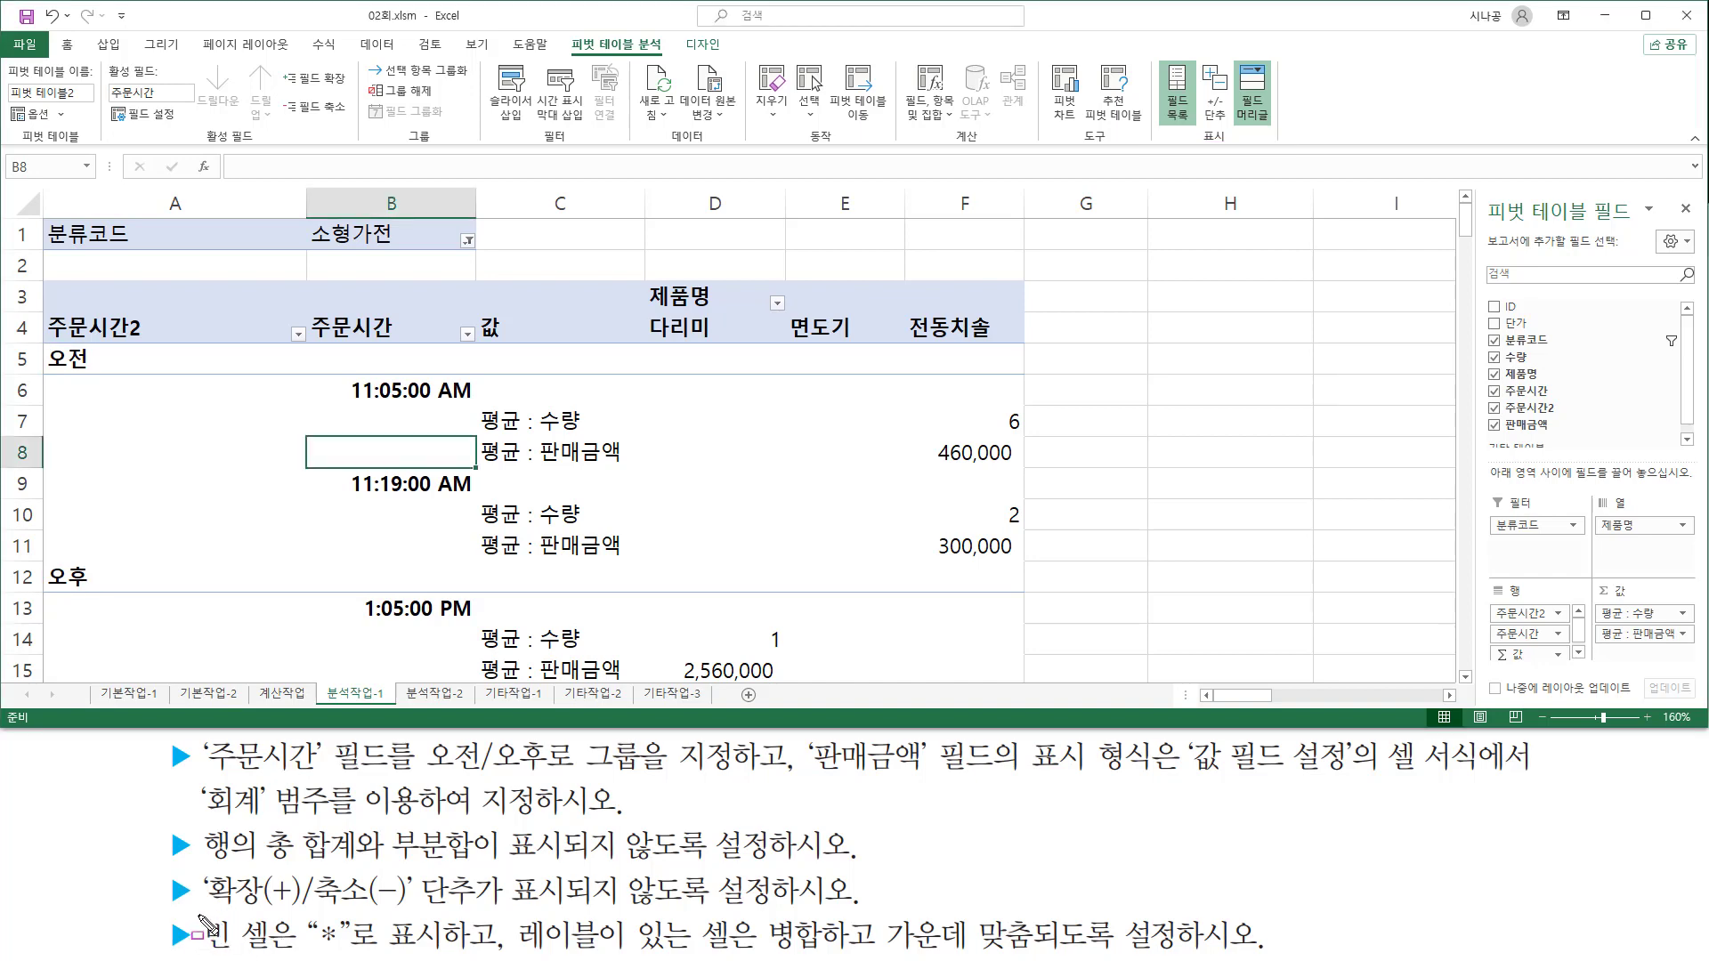
Step: Examine the requirements for showing empty cells as "*" and merging and centering label cells, comparing them with the blank value cells
{"action": "mouse_move", "coordinate": [197, 916]}
{"action": "left_mouse_down"}
{"action": "mouse_move", "coordinate": [289, 955]}
{"action": "mouse_move", "coordinate": [452, 950]}
{"action": "left_mouse_up"}
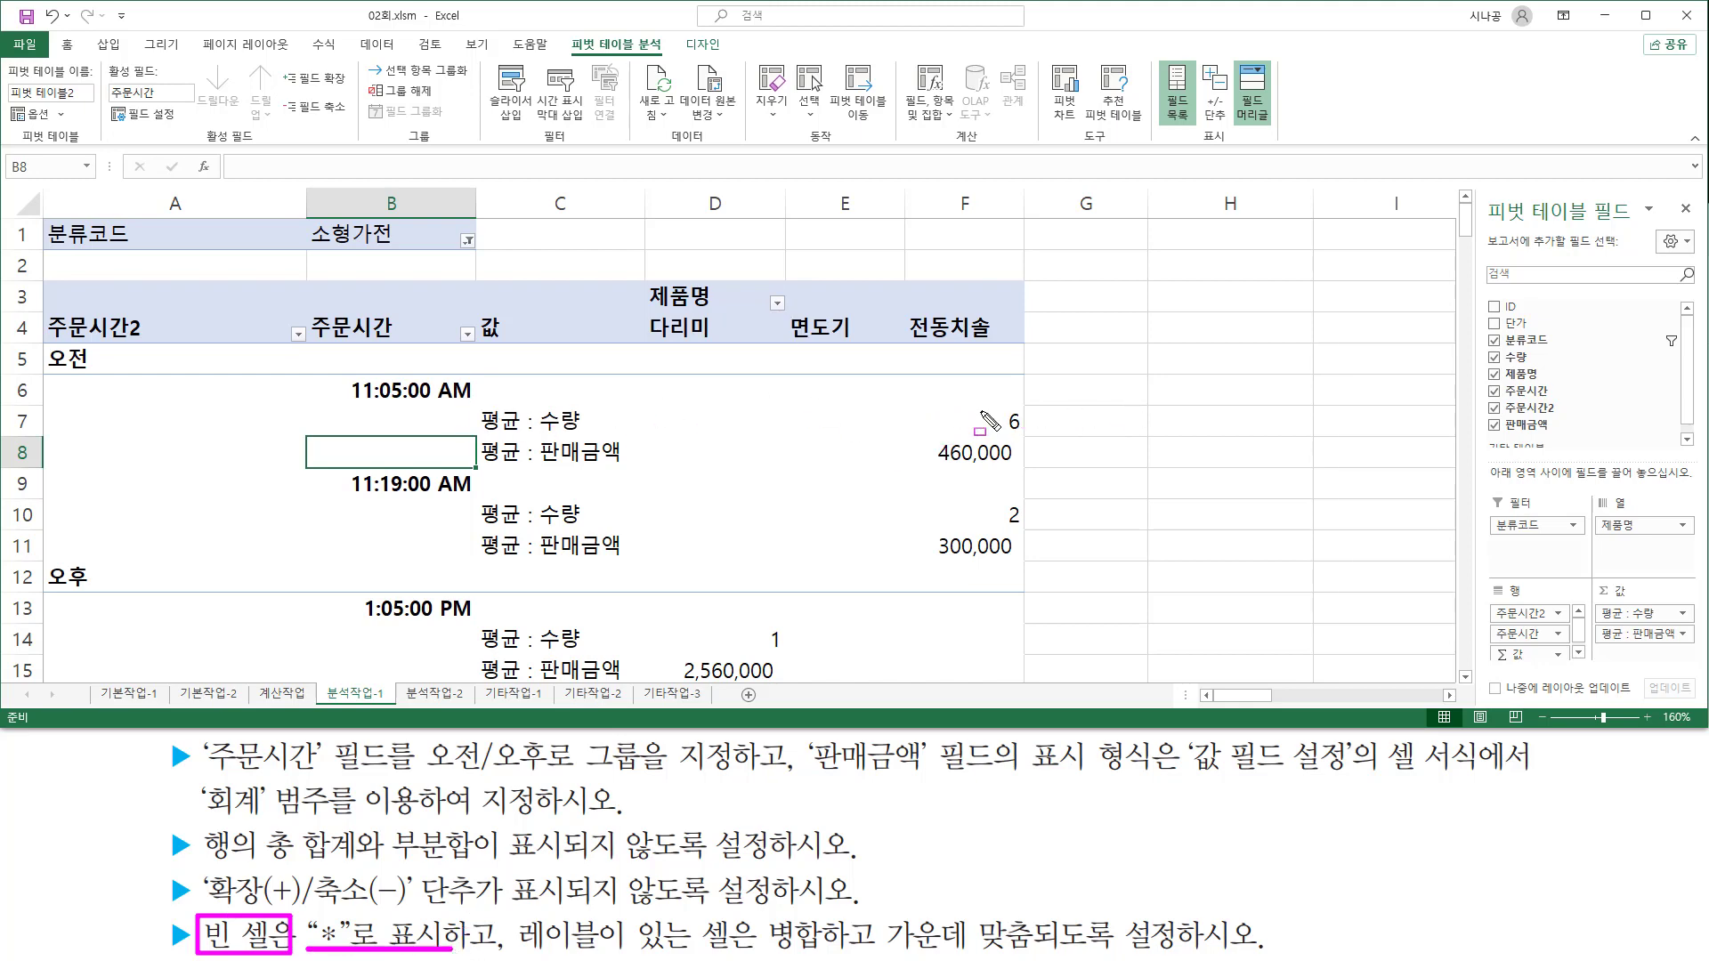
{"action": "left_click_drag", "start_coordinate": [920, 401], "coordinate": [1029, 442]}
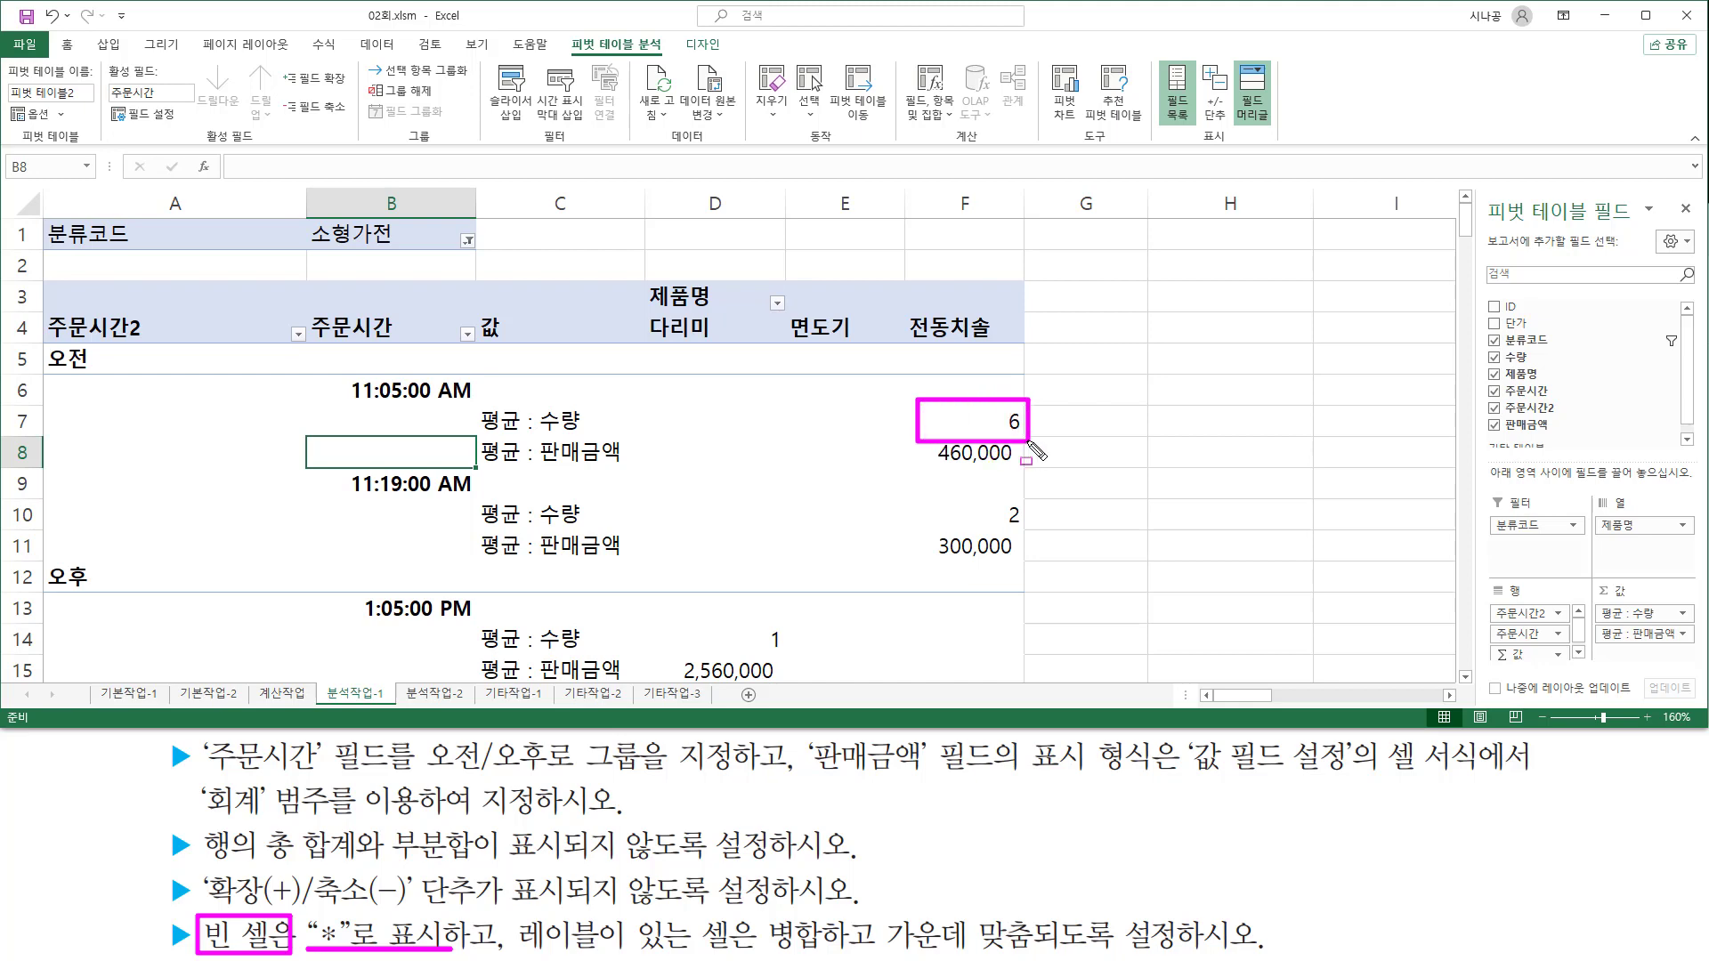
{"action": "left_click_drag", "start_coordinate": [922, 500], "coordinate": [1029, 531]}
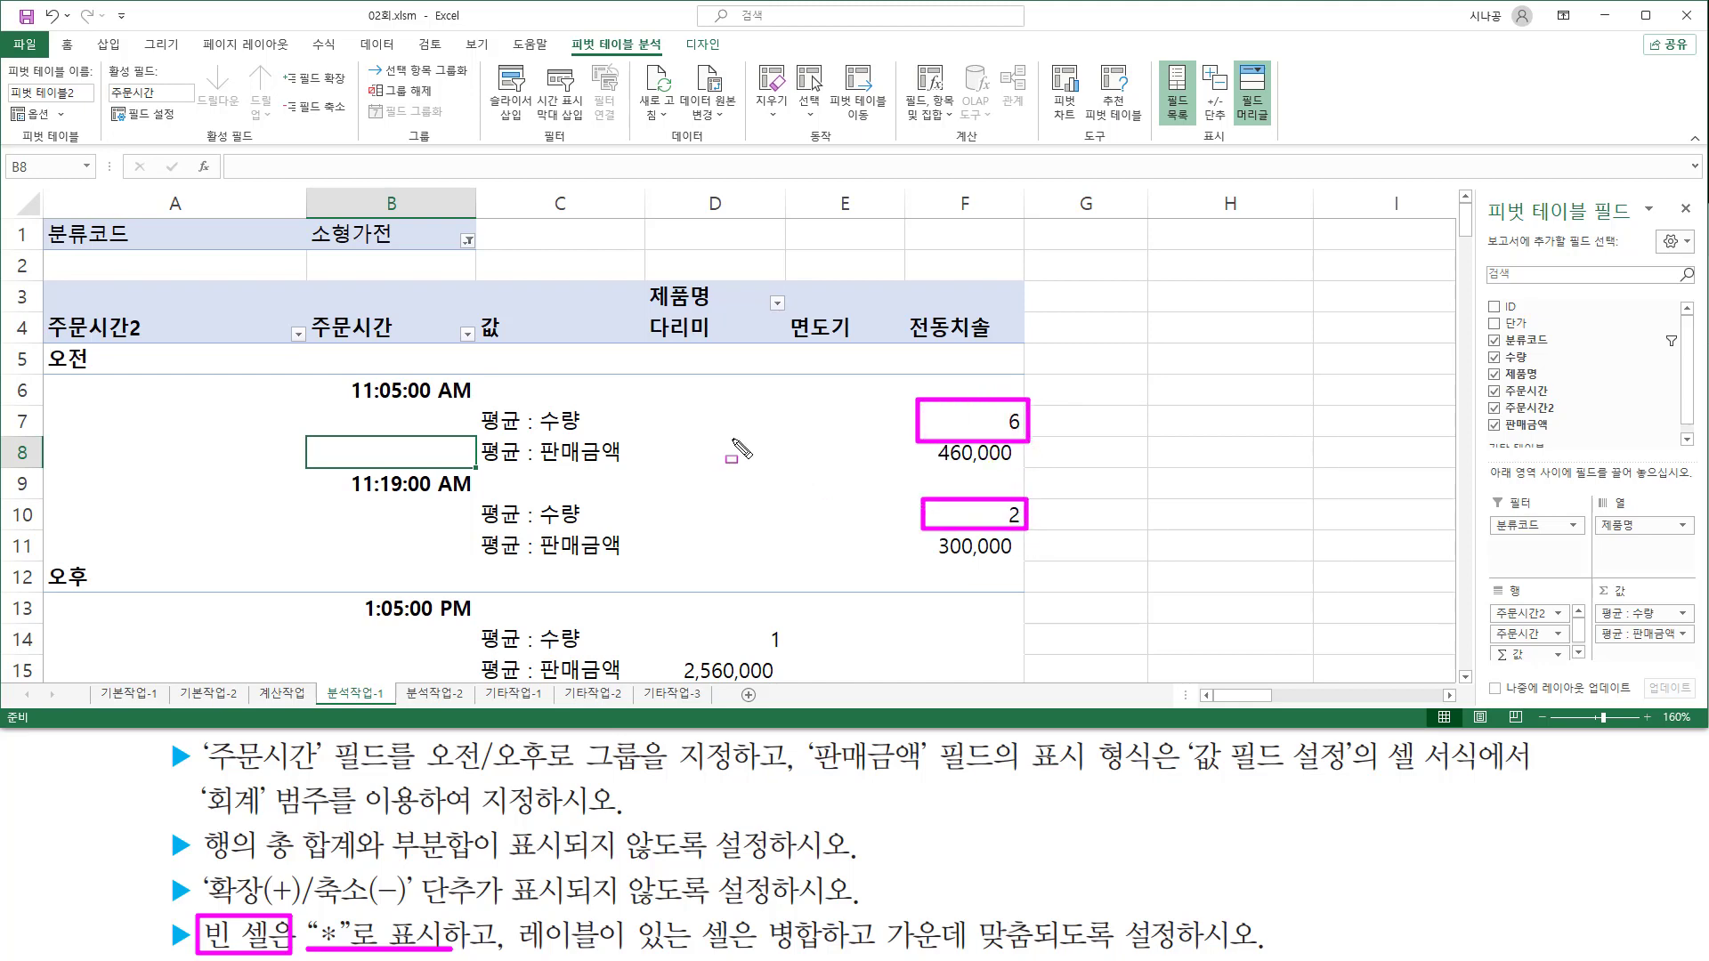
{"action": "mouse_move", "coordinate": [638, 408]}
{"action": "left_mouse_down"}
{"action": "mouse_move", "coordinate": [908, 454]}
{"action": "mouse_move", "coordinate": [904, 436]}
{"action": "left_mouse_up"}
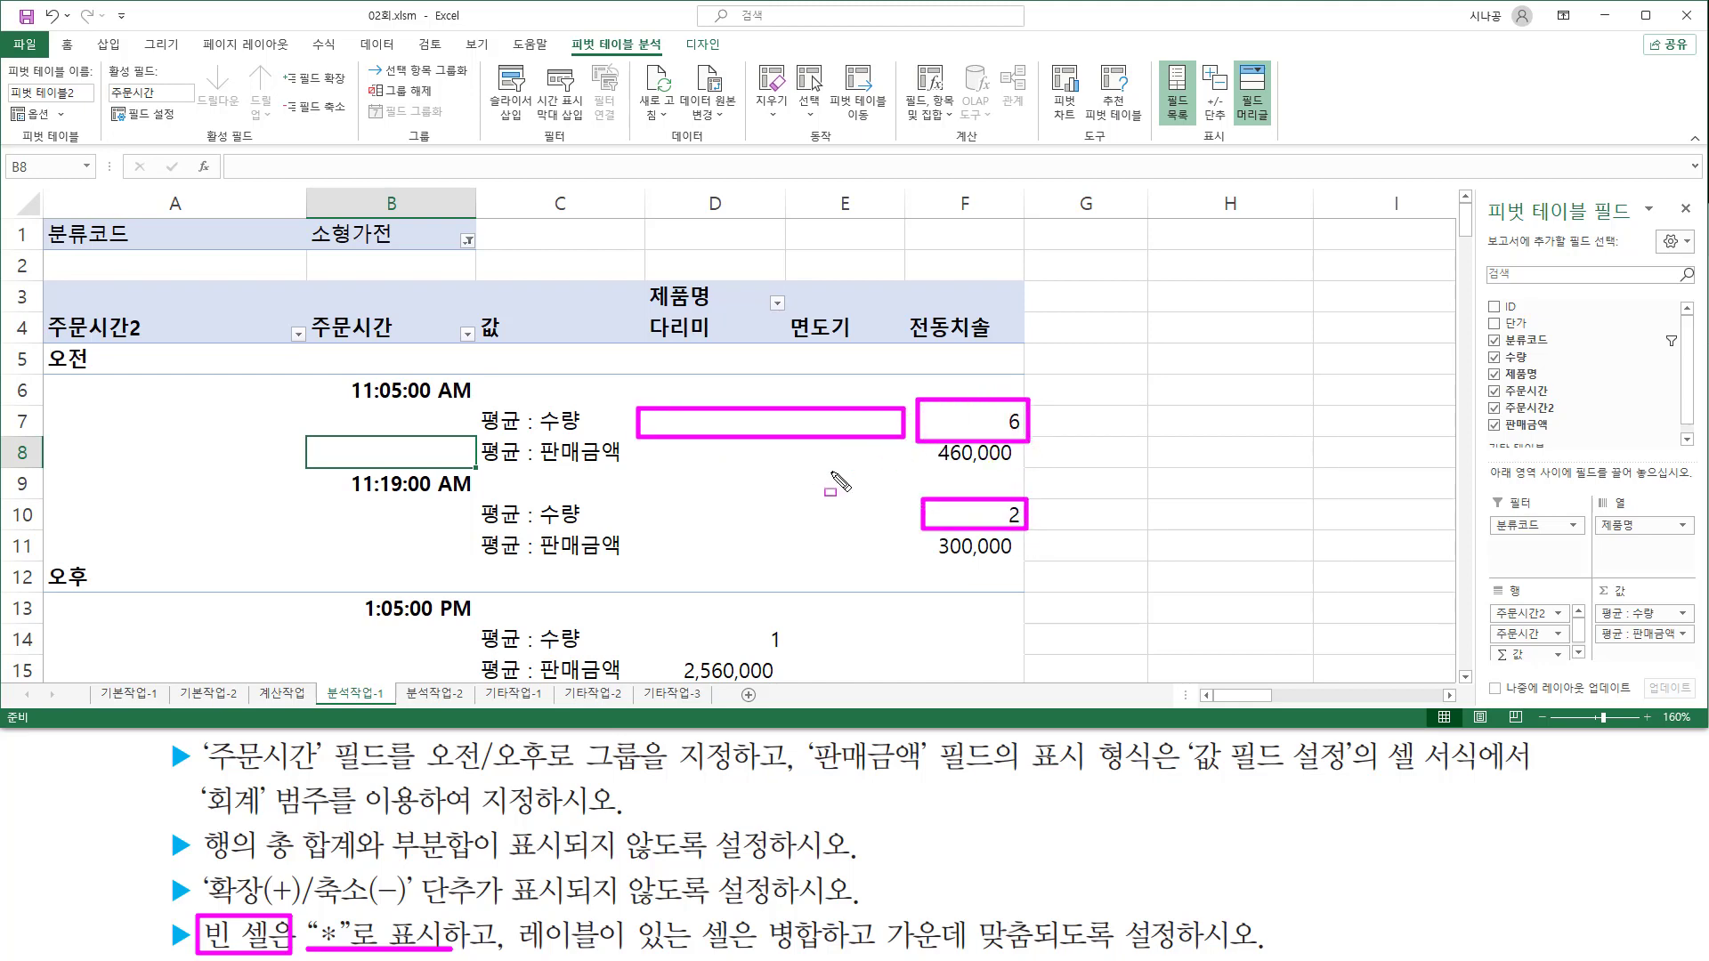
{"action": "left_click_drag", "start_coordinate": [634, 504], "coordinate": [909, 534]}
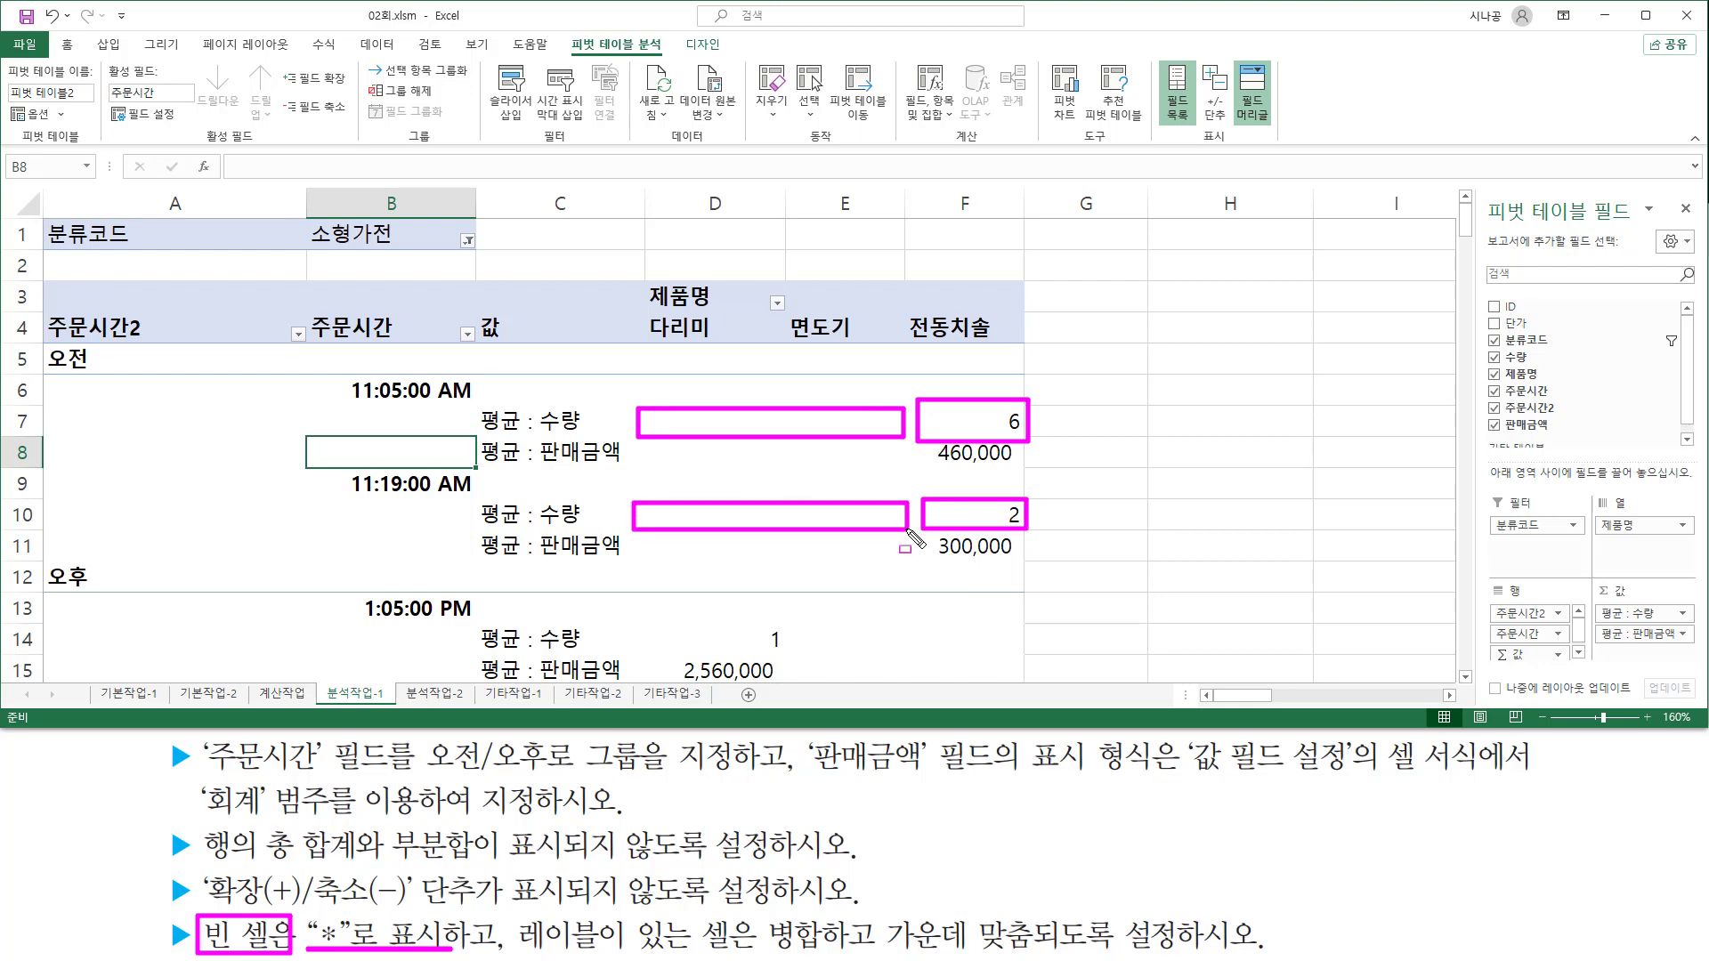
{"action": "mouse_move", "coordinate": [639, 440]}
{"action": "left_mouse_down"}
{"action": "mouse_move", "coordinate": [890, 485]}
{"action": "mouse_move", "coordinate": [905, 467]}
{"action": "left_mouse_up"}
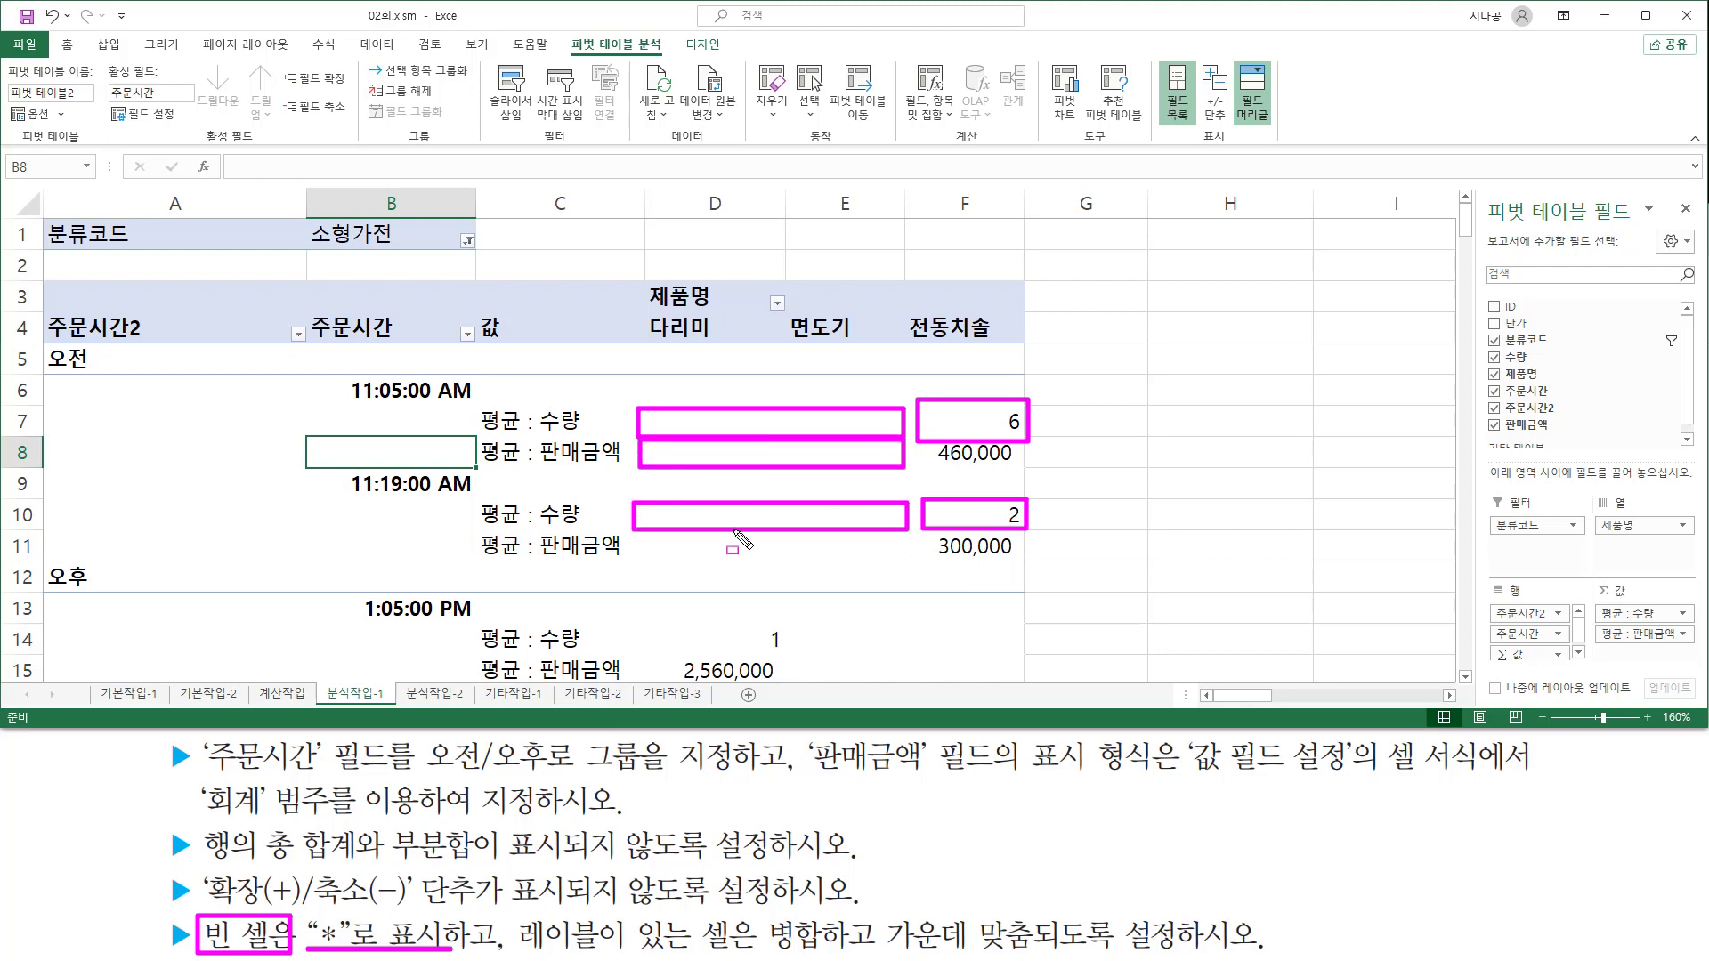
{"action": "left_click_drag", "start_coordinate": [634, 532], "coordinate": [904, 557]}
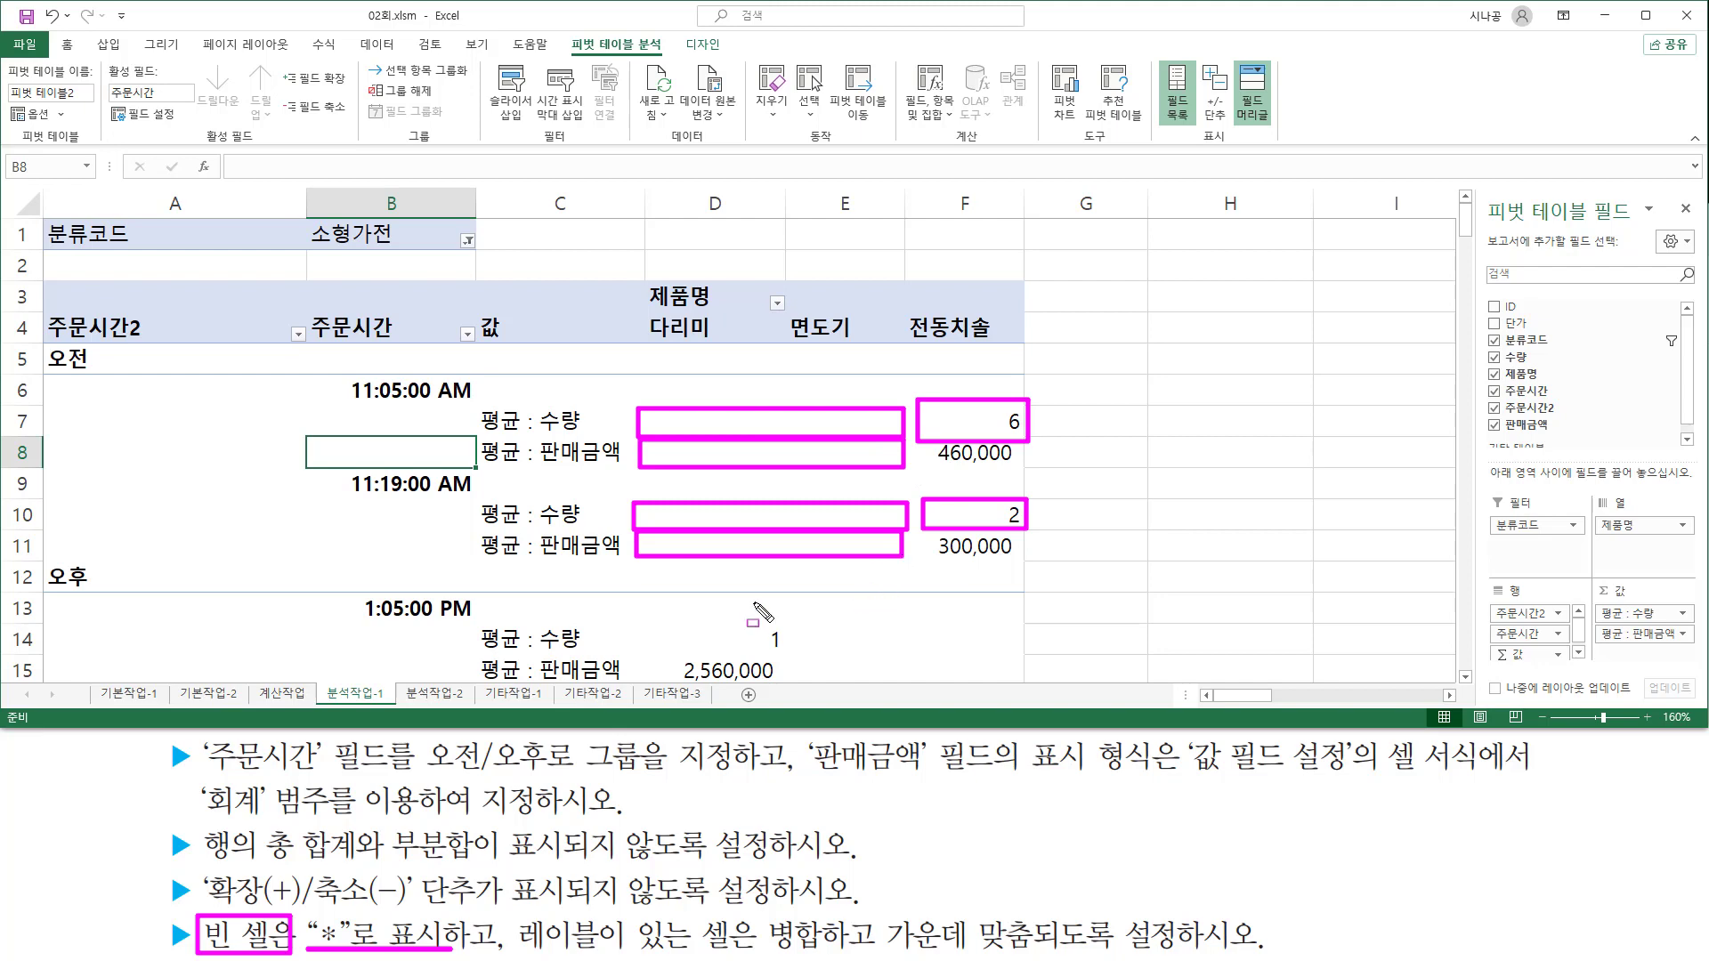
{"action": "mouse_move", "coordinate": [314, 912]}
{"action": "left_mouse_down"}
{"action": "mouse_move", "coordinate": [365, 951]}
{"action": "mouse_move", "coordinate": [442, 951]}
{"action": "mouse_move", "coordinate": [441, 913]}
{"action": "left_mouse_up"}
{"action": "key", "text": "Escape"}
{"action": "left_click_drag", "start_coordinate": [519, 954], "coordinate": [1190, 955]}
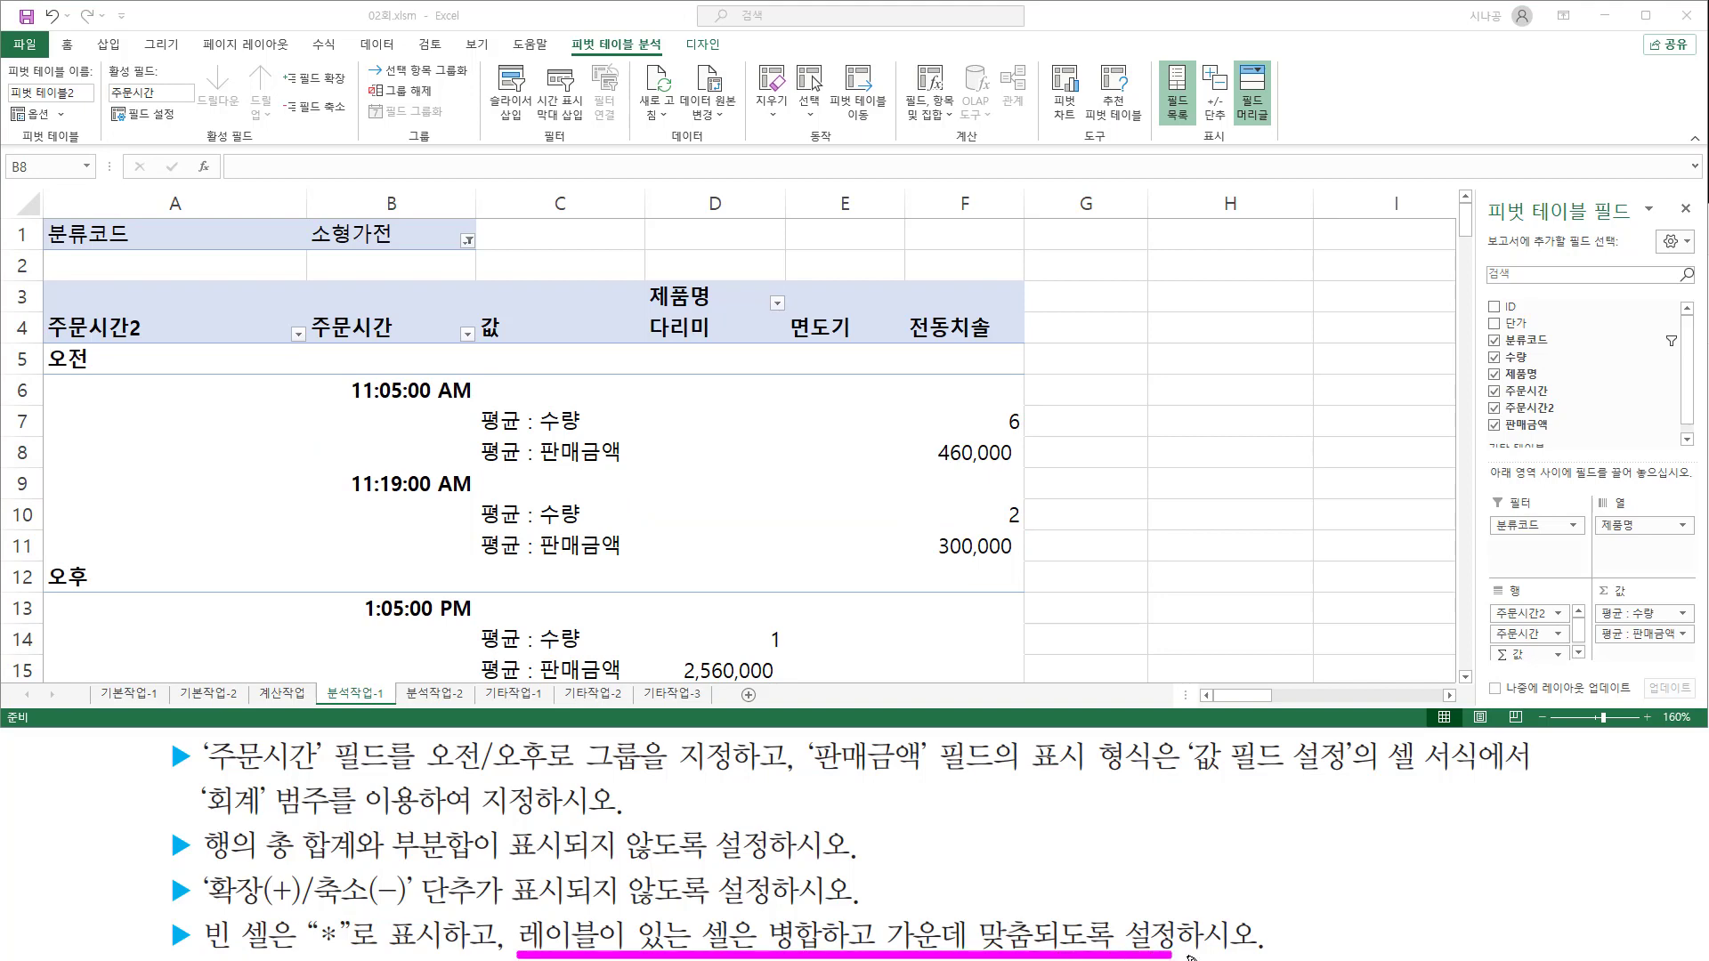
{"action": "key", "text": "Escape"}
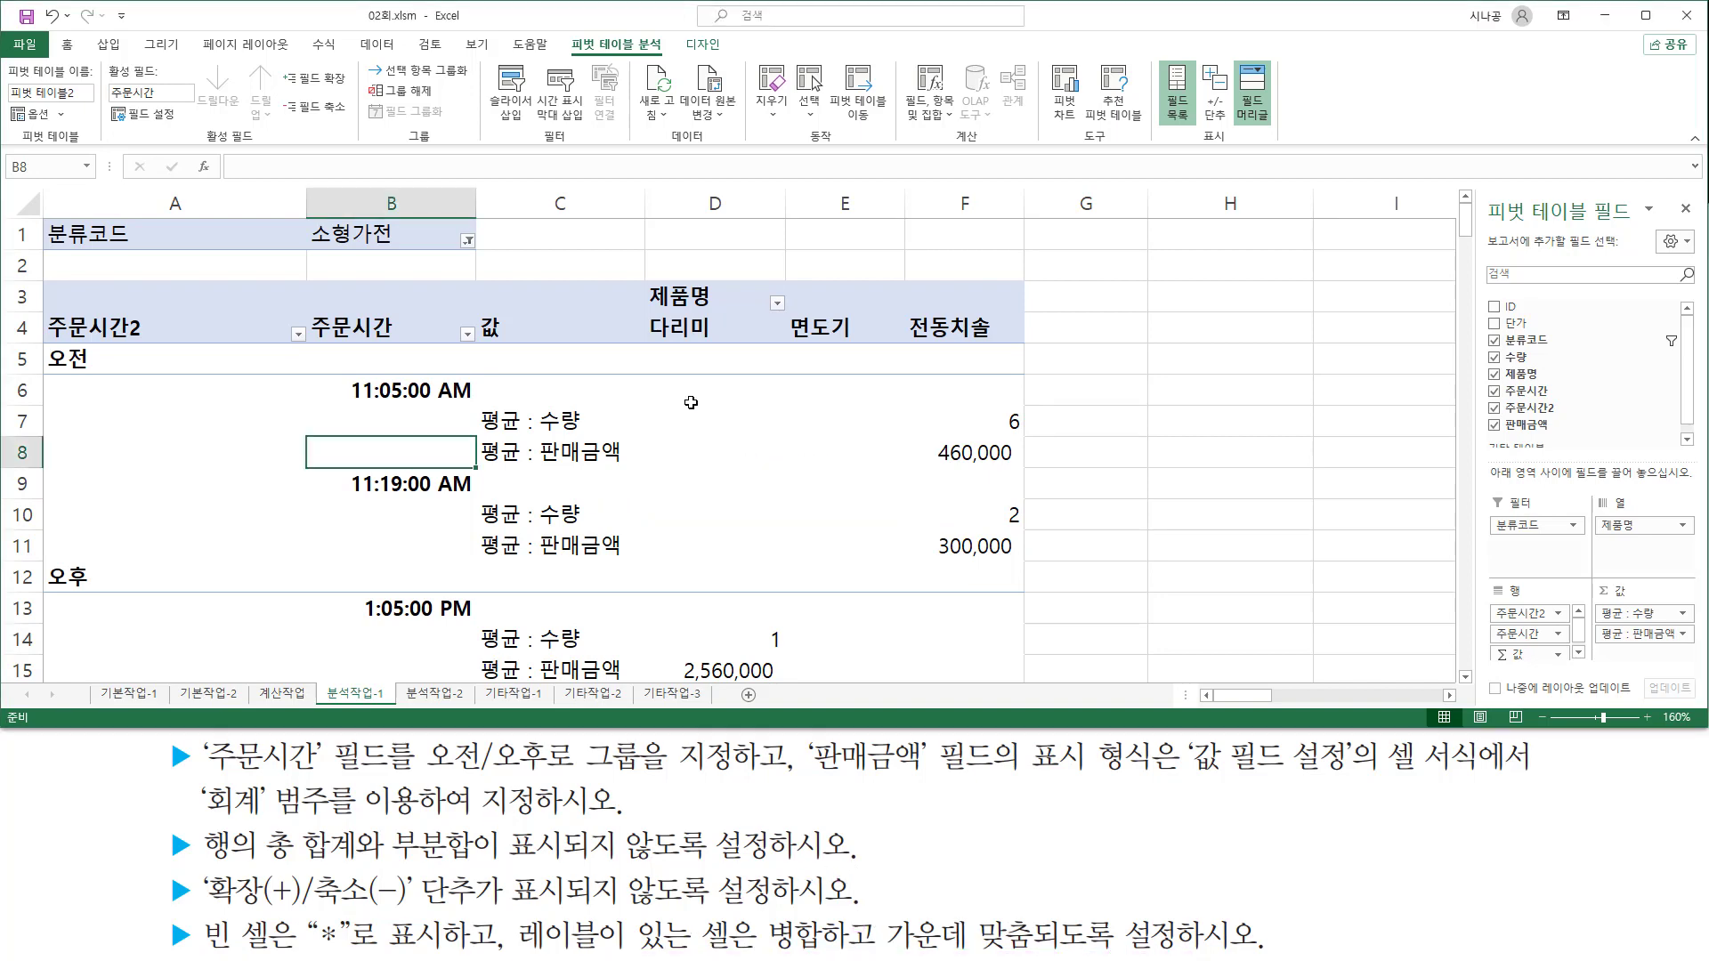
Step: Enable merging and centering of label cells in the PivotTable options
{"action": "left_click", "coordinate": [711, 428]}
{"action": "left_click", "coordinate": [721, 476]}
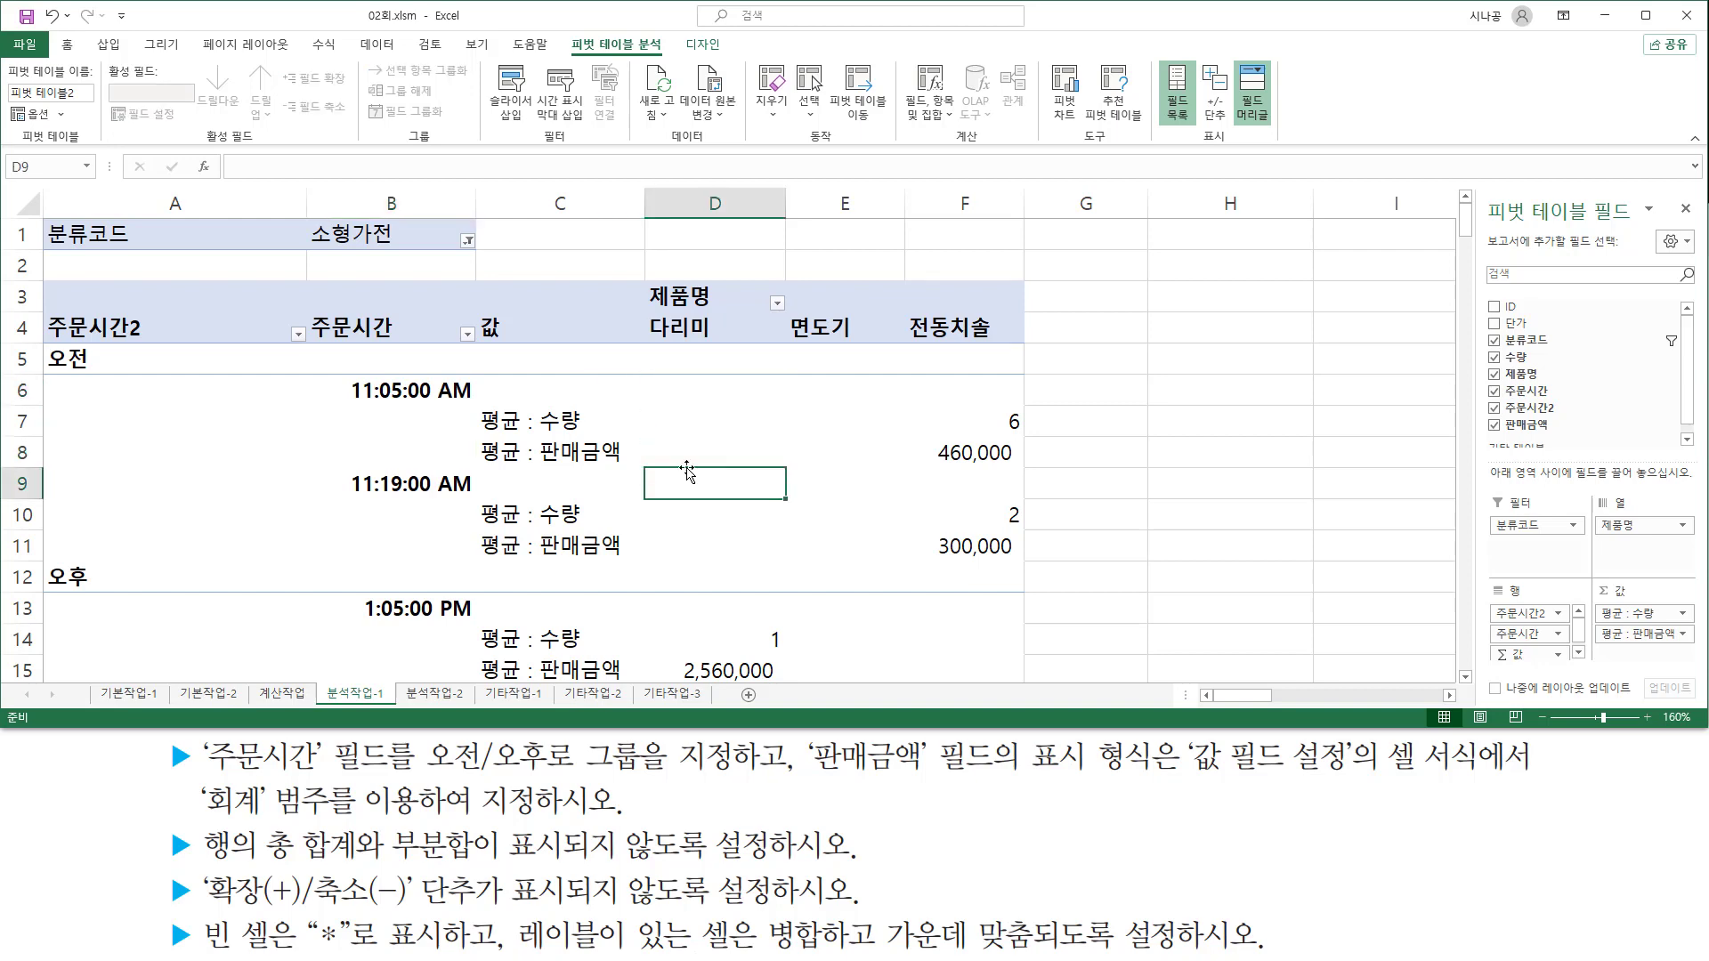
{"action": "left_click", "coordinate": [187, 420]}
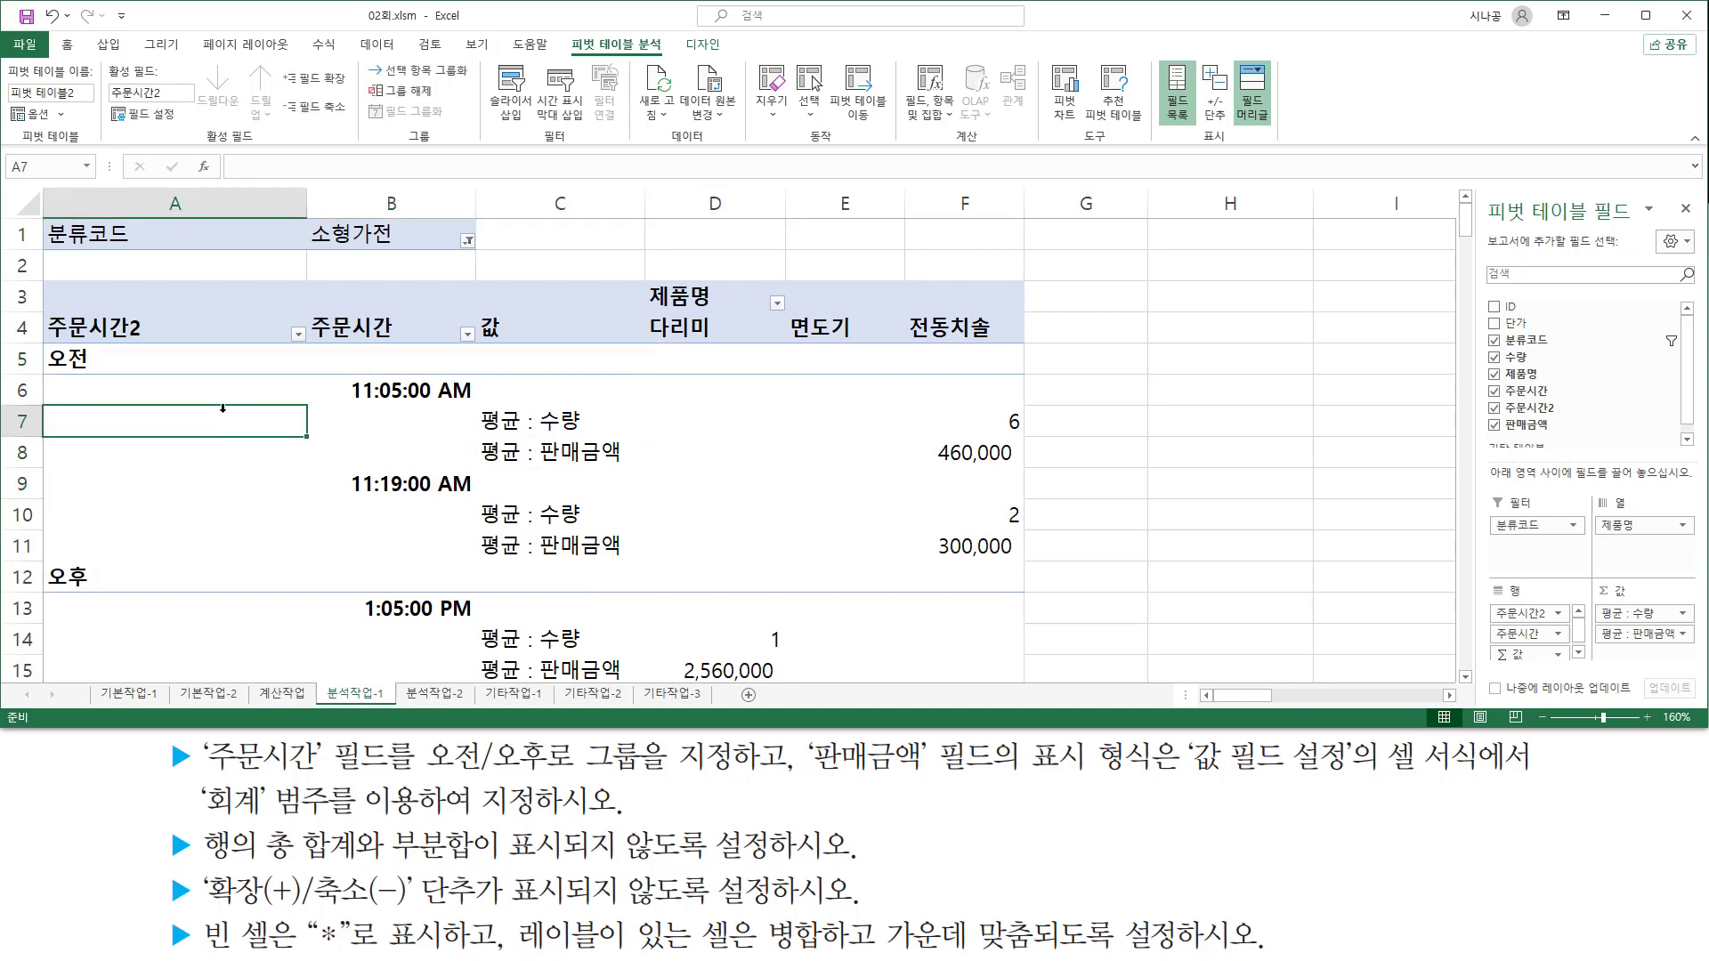
{"action": "right_click", "coordinate": [222, 417]}
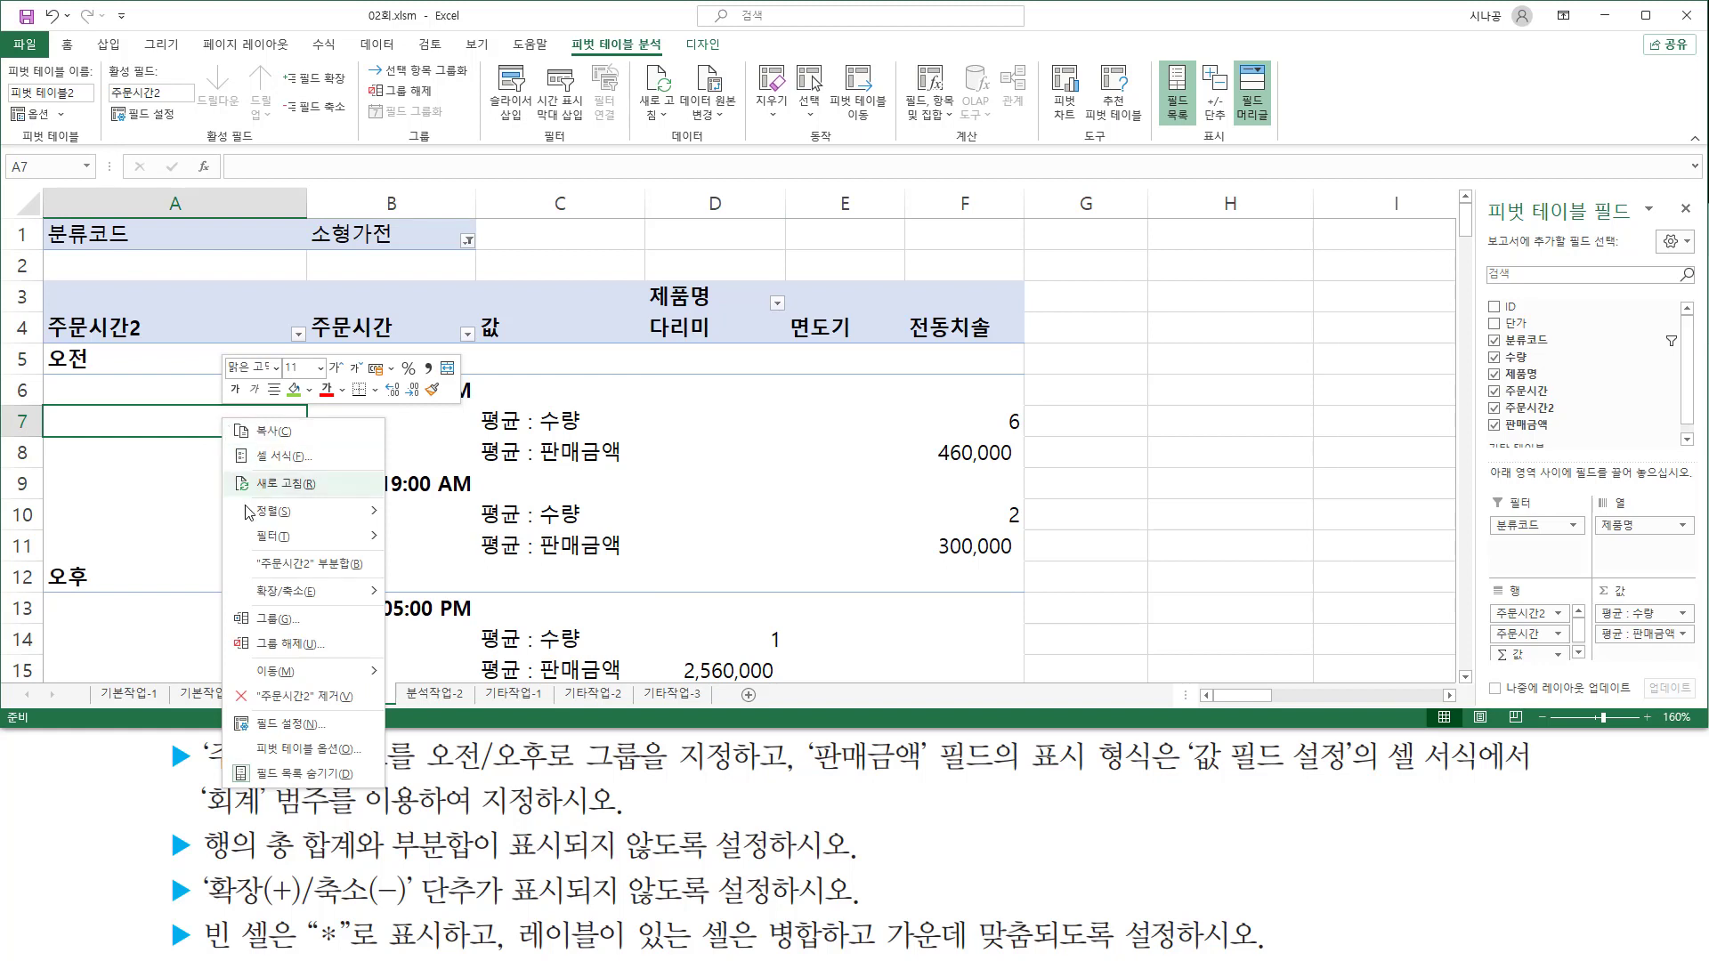
{"action": "left_click", "coordinate": [323, 755]}
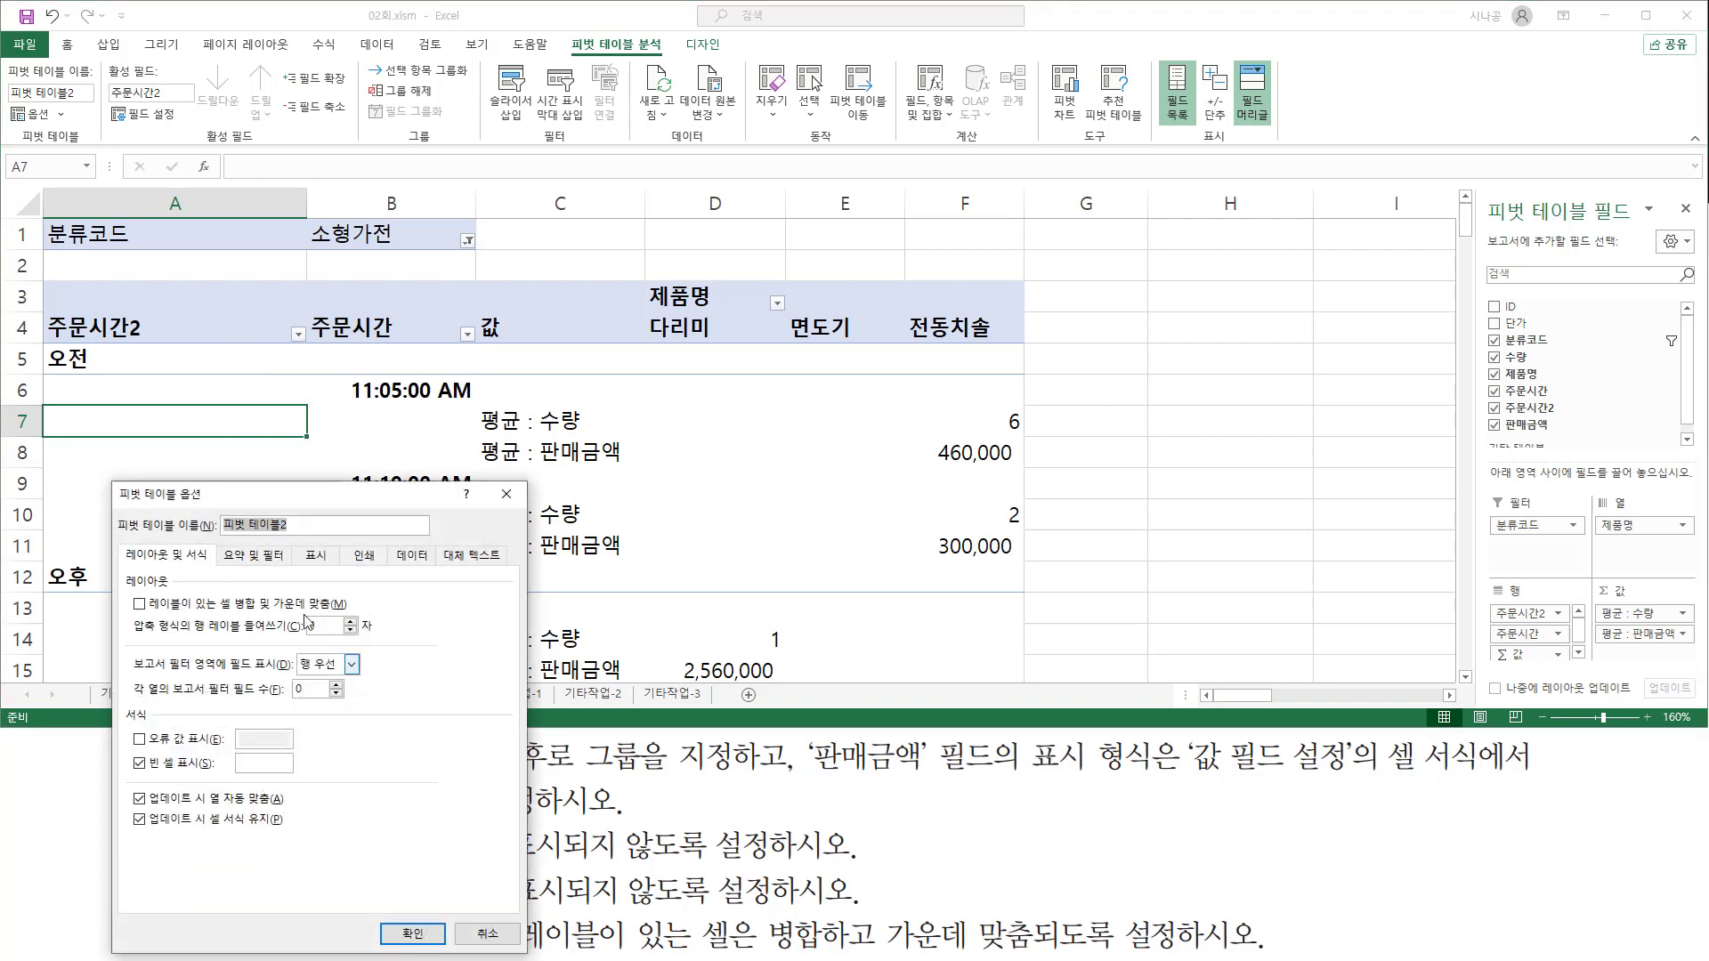
{"action": "left_click_drag", "start_coordinate": [296, 503], "coordinate": [752, 250]}
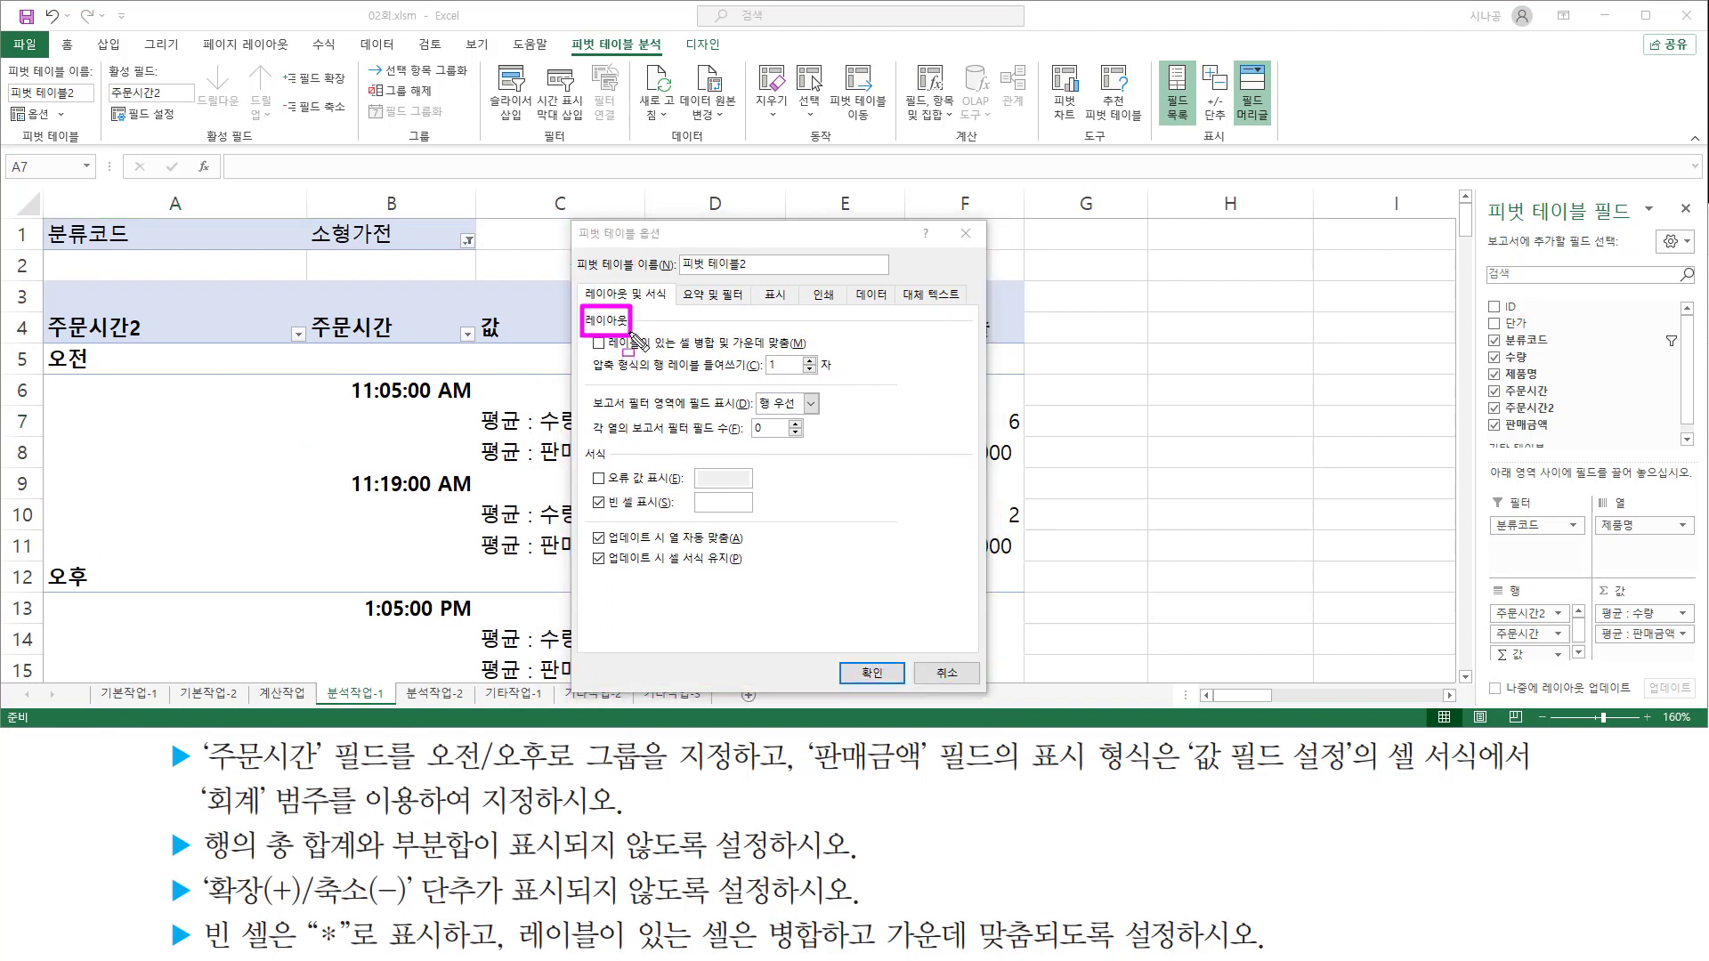
{"action": "left_click_drag", "start_coordinate": [607, 353], "coordinate": [788, 354]}
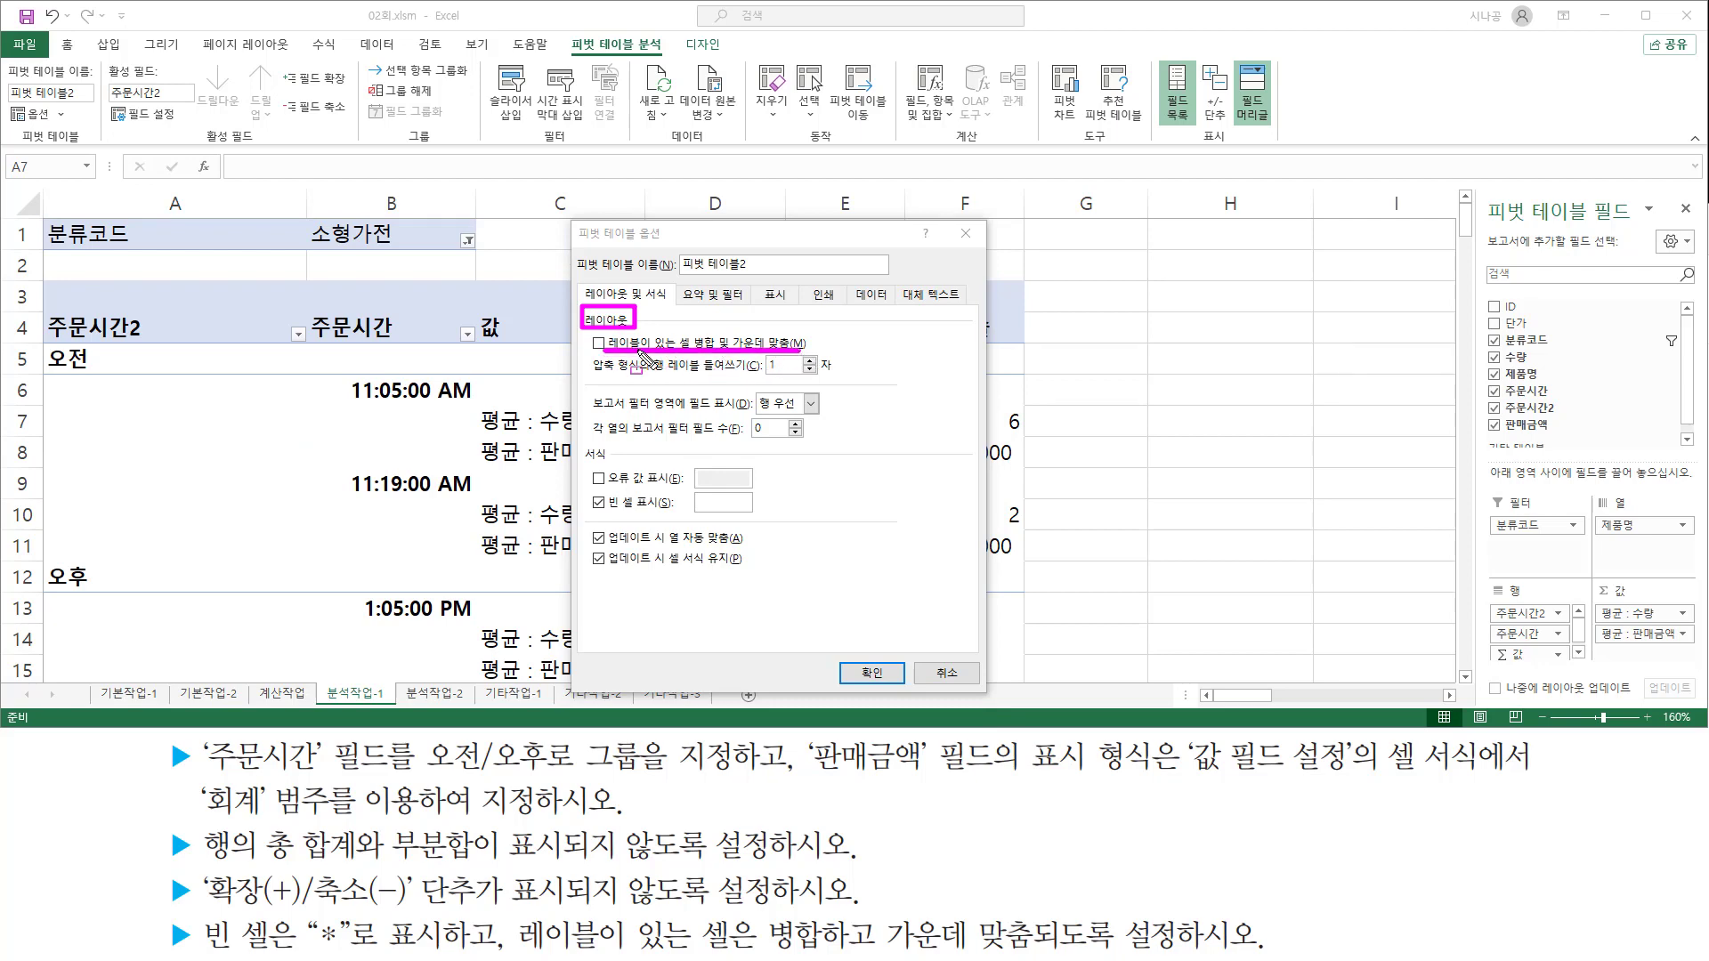
{"action": "left_click", "coordinate": [599, 343]}
{"action": "left_click", "coordinate": [596, 342]}
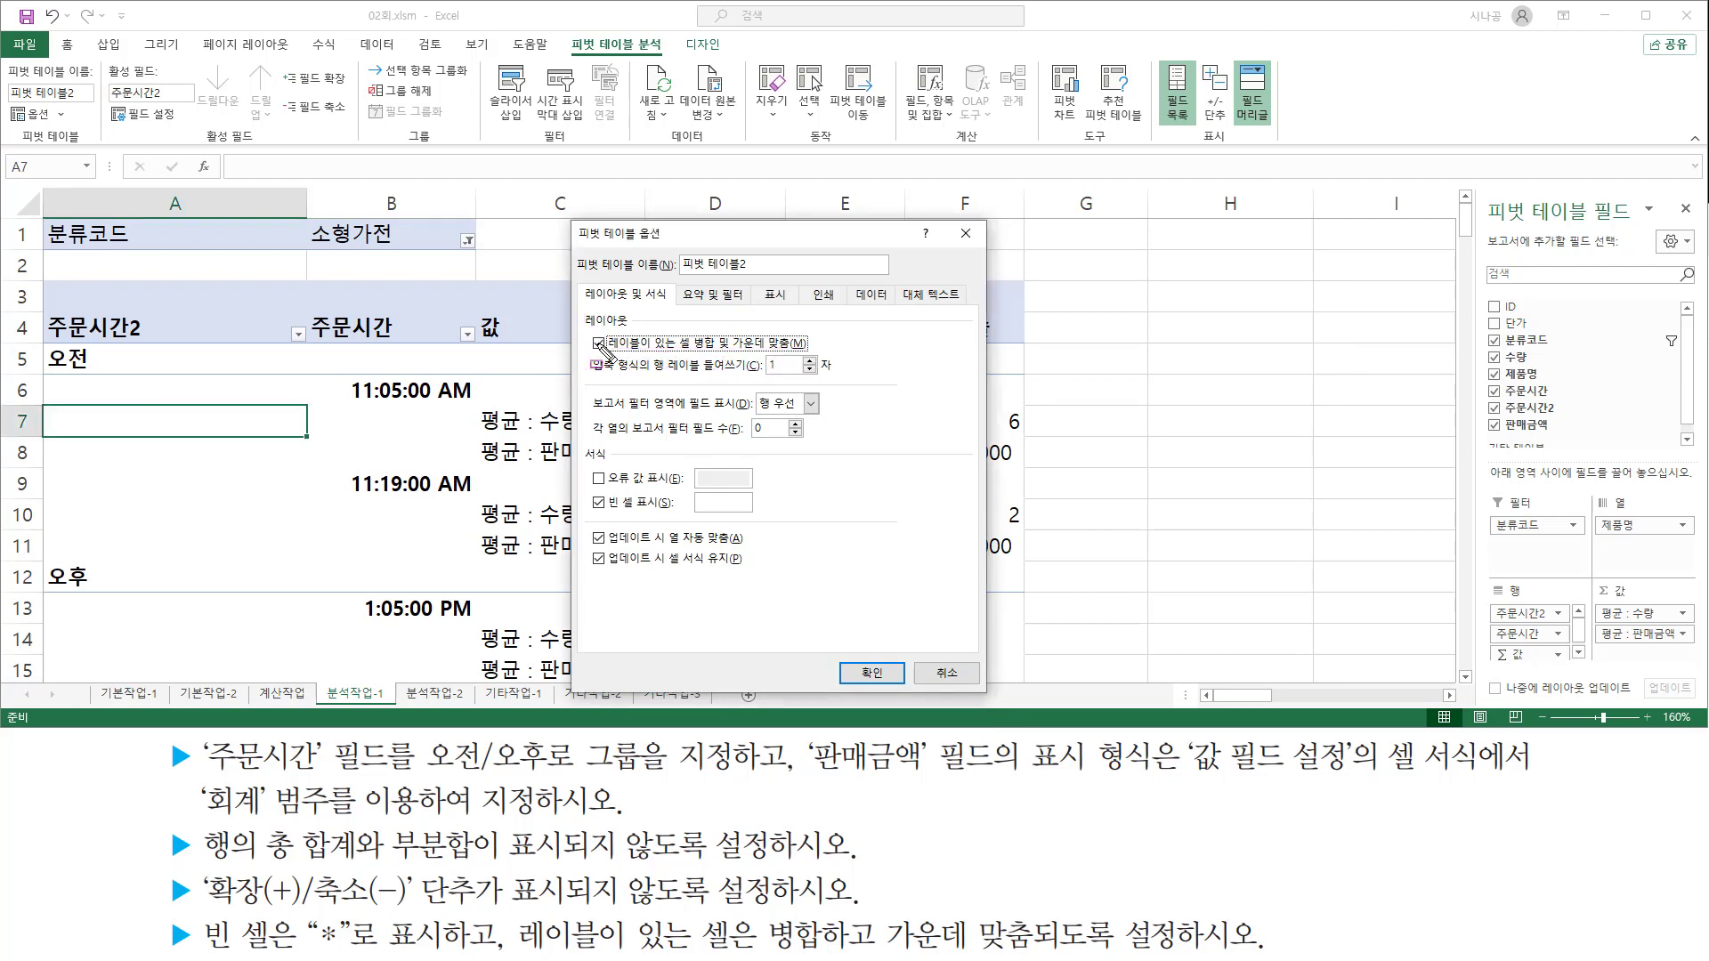
{"action": "left_click_drag", "start_coordinate": [581, 328], "coordinate": [617, 357]}
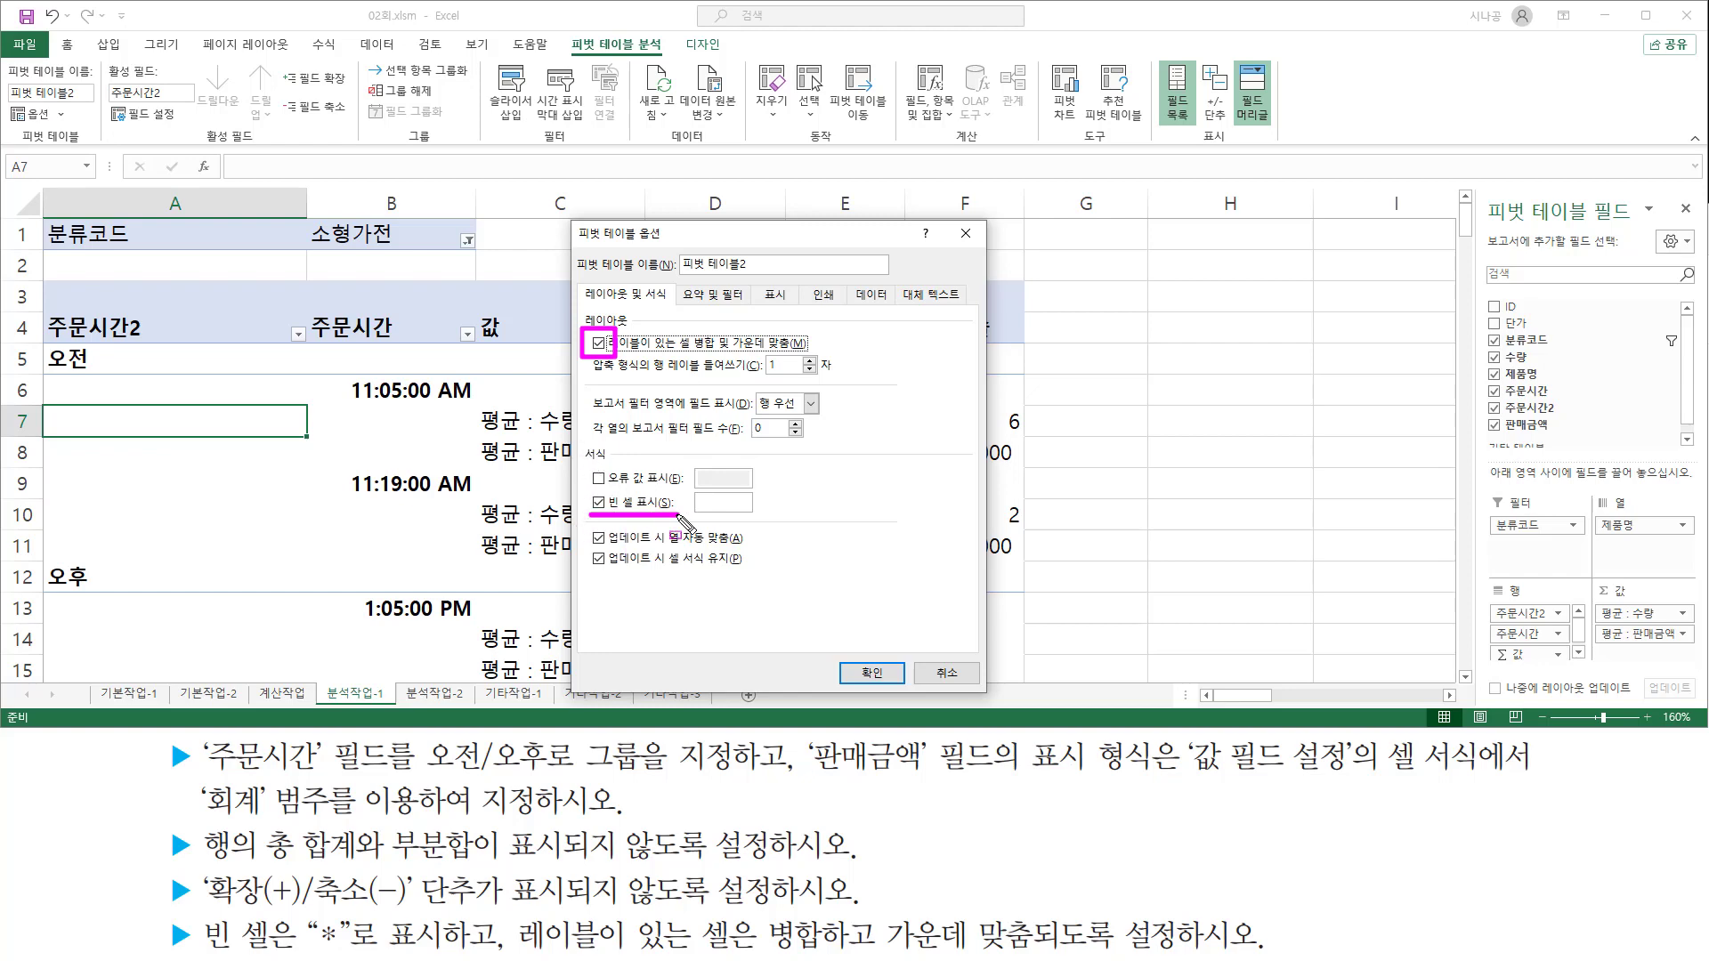
Step: Set empty PivotTable cells to display "*" and apply the PivotTable options
{"action": "left_click_drag", "start_coordinate": [691, 491], "coordinate": [765, 515]}
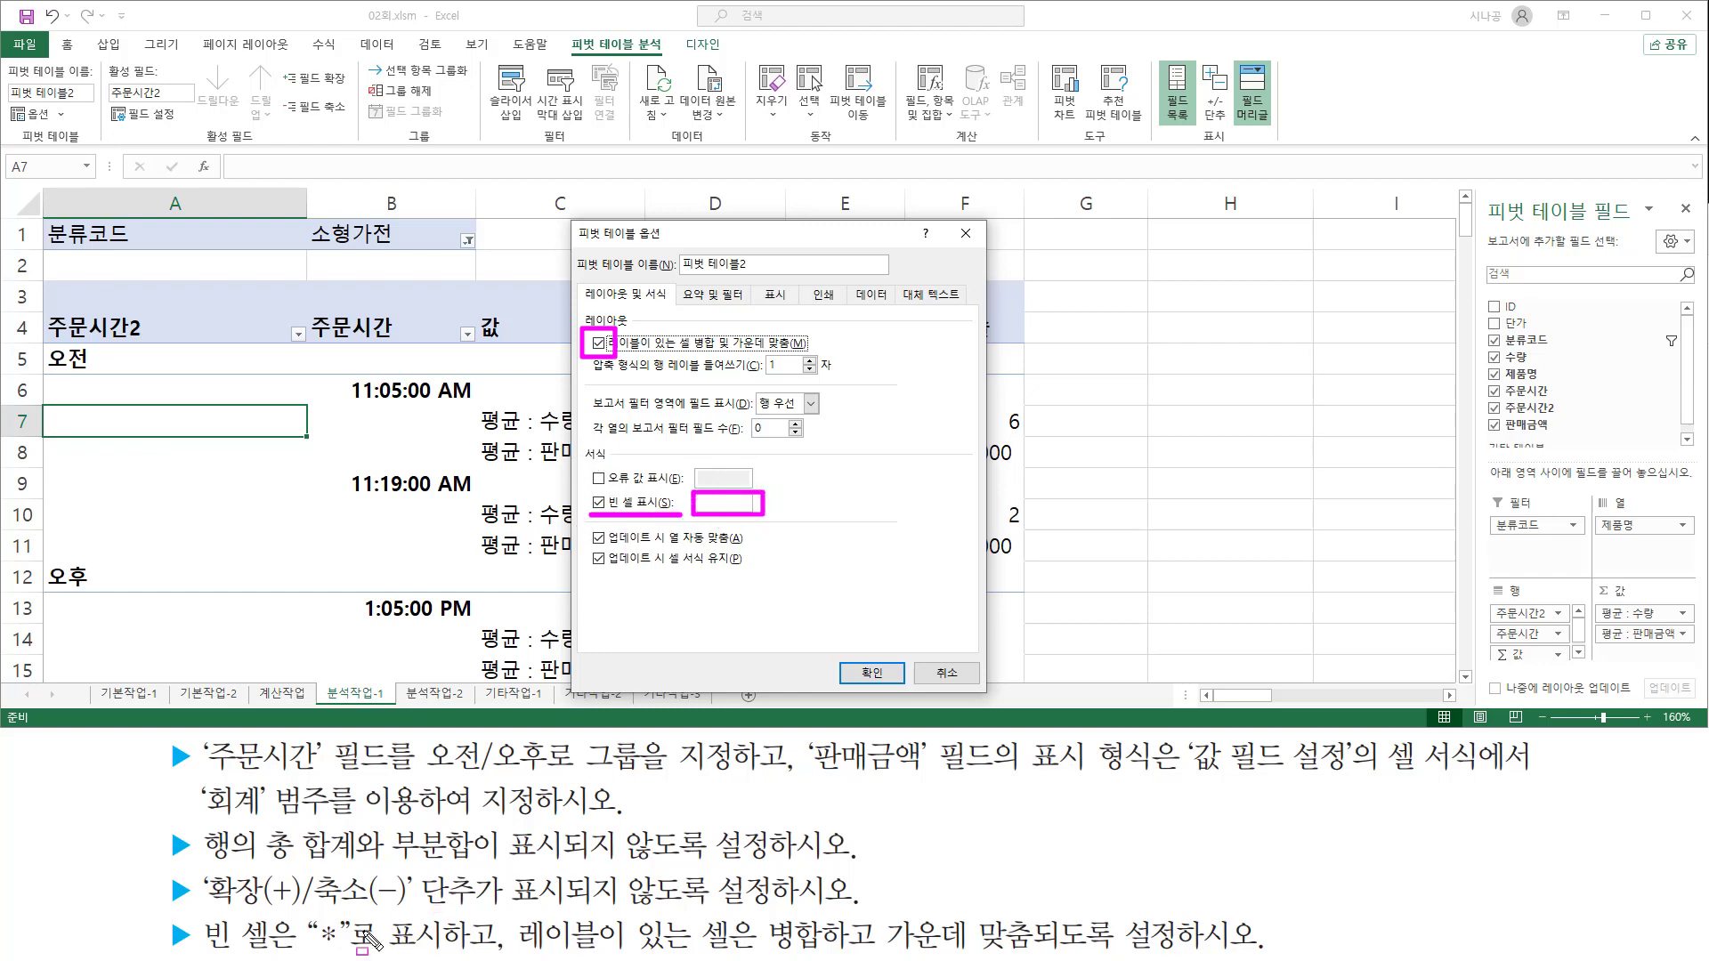
{"action": "mouse_move", "coordinate": [203, 952]}
{"action": "left_mouse_down"}
{"action": "mouse_move", "coordinate": [450, 955]}
{"action": "mouse_move", "coordinate": [203, 950]}
{"action": "left_mouse_up"}
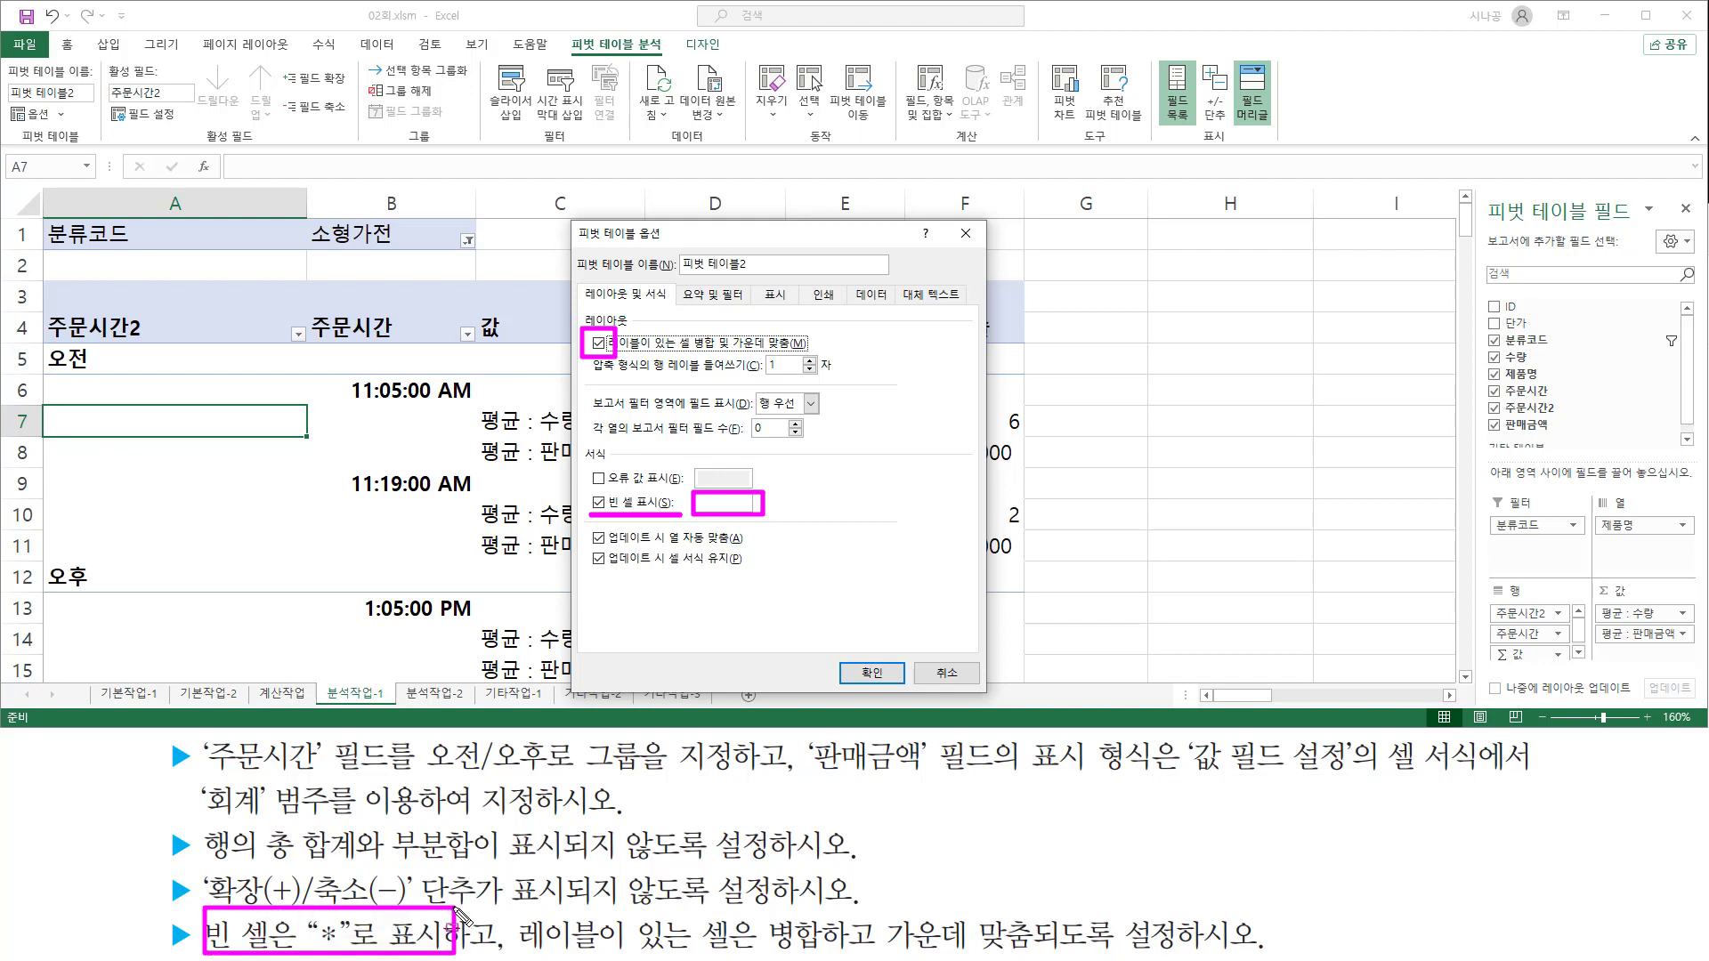
{"action": "left_click", "coordinate": [729, 497]}
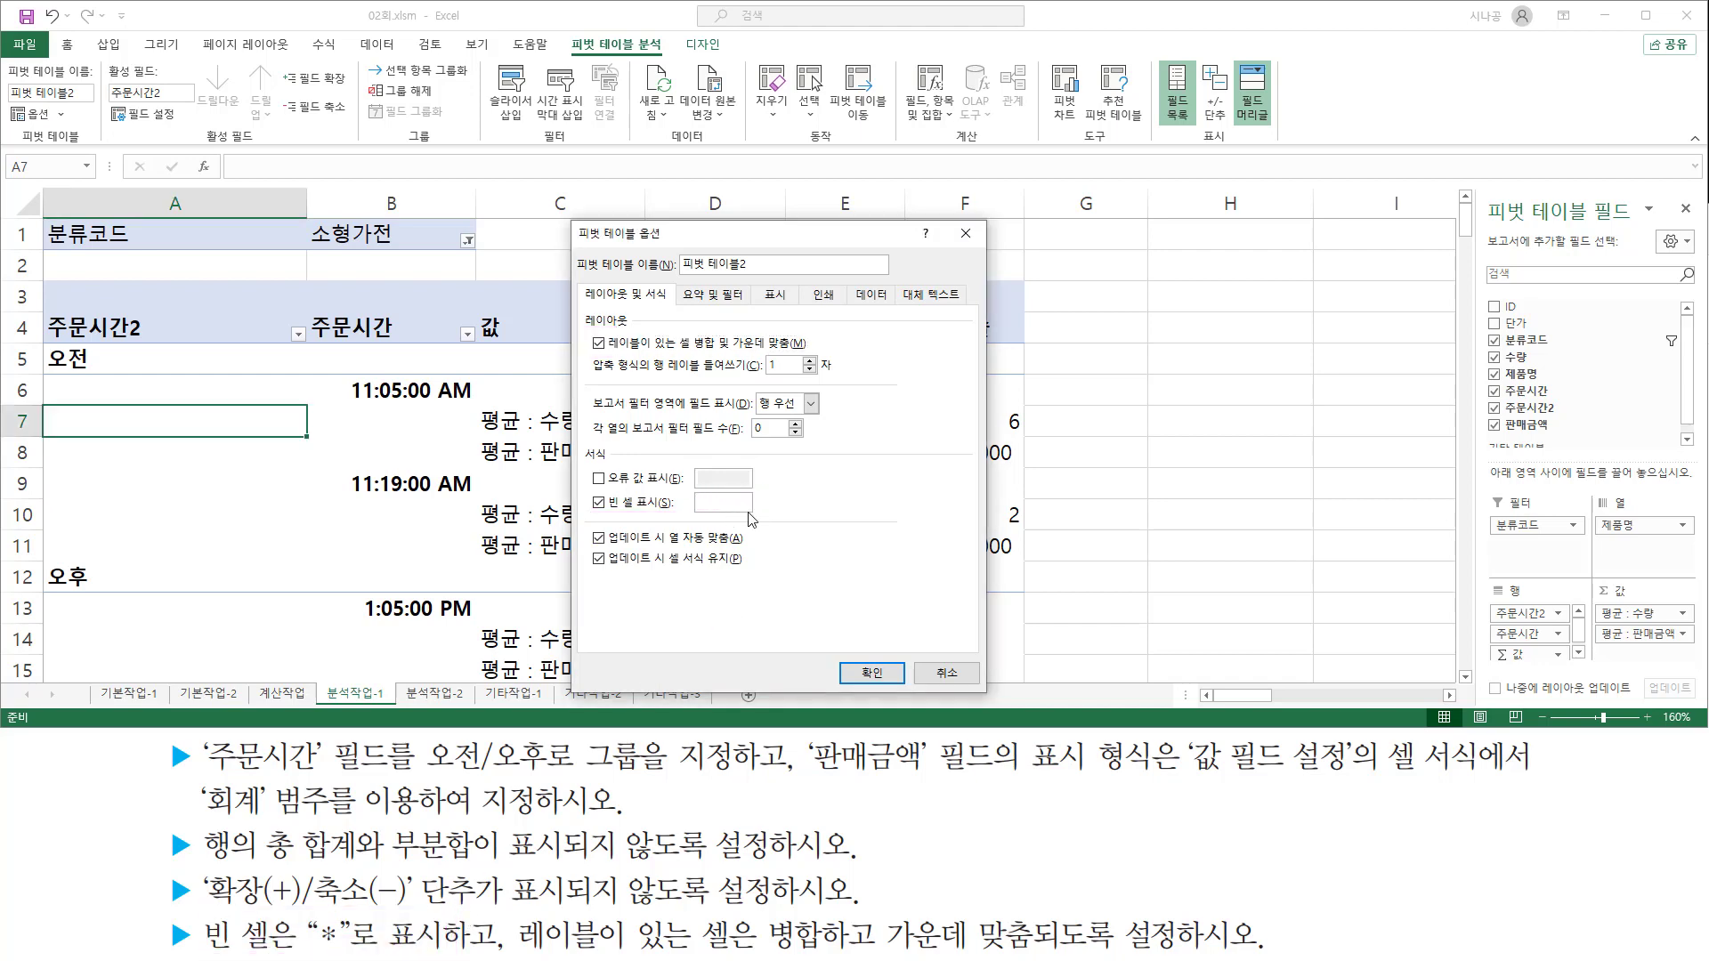
{"action": "left_click_drag", "start_coordinate": [687, 512], "coordinate": [714, 512]}
{"action": "left_click_drag", "start_coordinate": [589, 335], "coordinate": [609, 351]}
{"action": "left_click_drag", "start_coordinate": [842, 660], "coordinate": [922, 710]}
{"action": "left_click", "coordinate": [873, 674]}
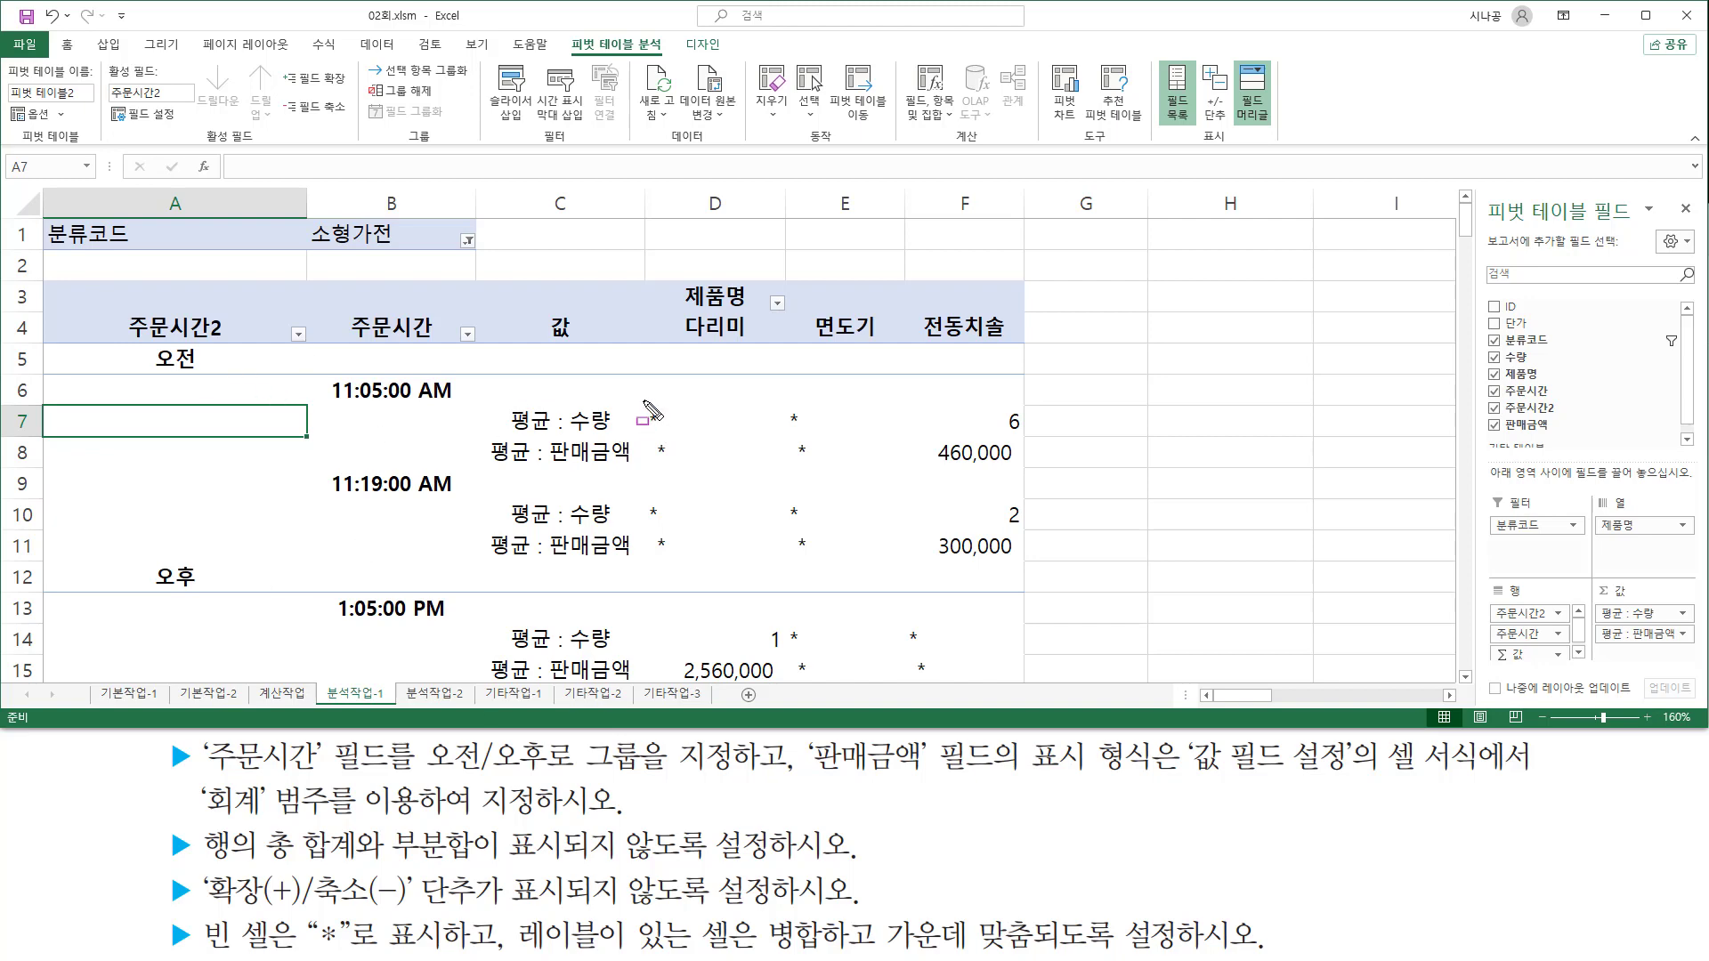
Step: Check the finished PivotTable's "*" cells, 분류코드 filter, centered headers, 오전/오후 row labels and value area down to the overall average rows
{"action": "left_click_drag", "start_coordinate": [642, 403], "coordinate": [846, 462]}
{"action": "left_click_drag", "start_coordinate": [642, 489], "coordinate": [824, 559]}
{"action": "key", "text": "Escape"}
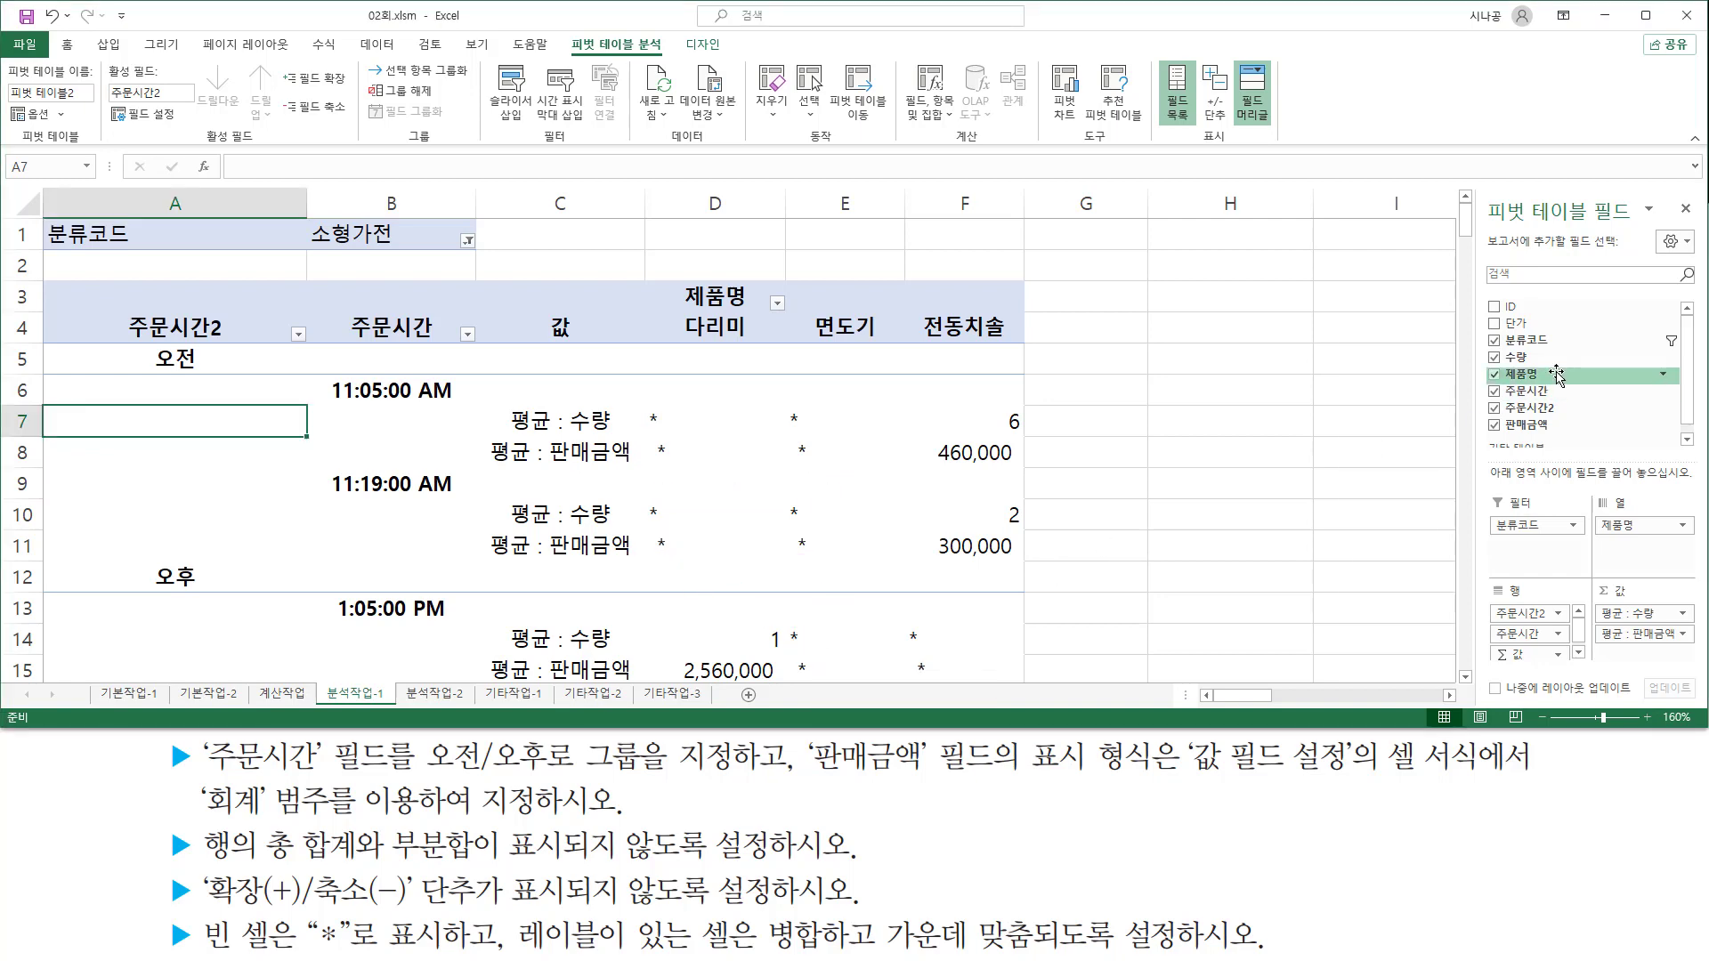
{"action": "double_click", "coordinate": [575, 19]}
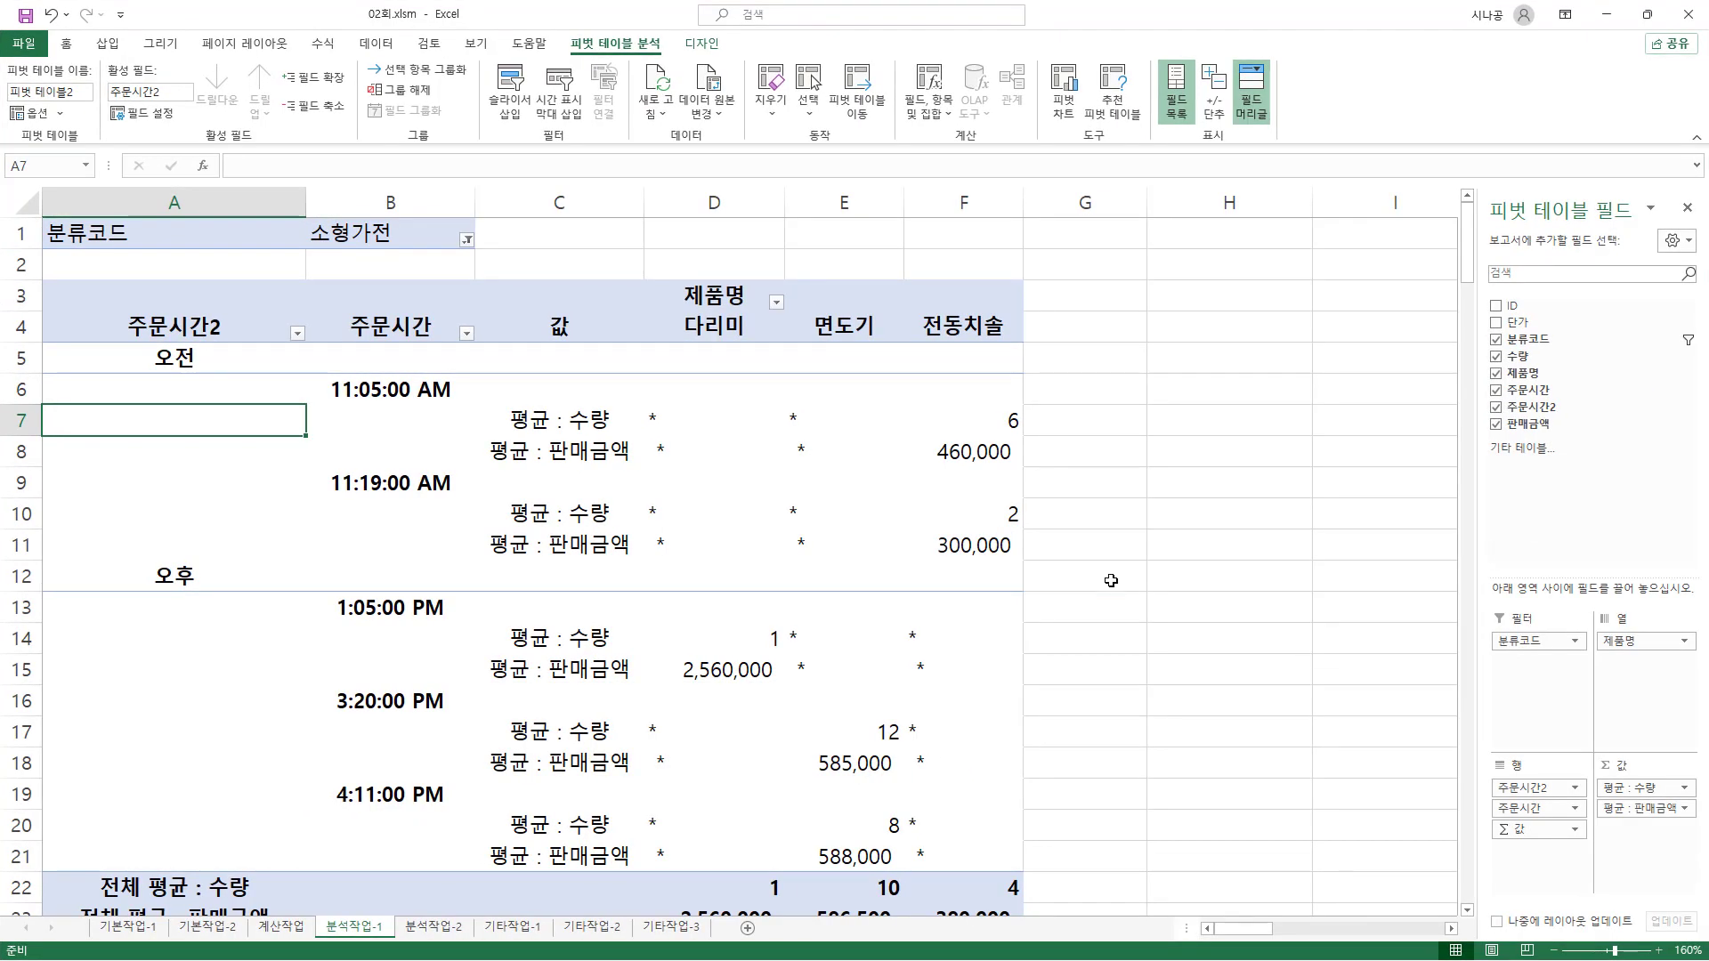
{"action": "mouse_move", "coordinate": [1468, 271]}
{"action": "left_mouse_down"}
{"action": "mouse_move", "coordinate": [1472, 299]}
{"action": "mouse_move", "coordinate": [1475, 270]}
{"action": "left_mouse_up"}
{"action": "mouse_move", "coordinate": [37, 214]}
{"action": "left_mouse_down"}
{"action": "mouse_move", "coordinate": [836, 690]}
{"action": "mouse_move", "coordinate": [1040, 930]}
{"action": "left_mouse_up"}
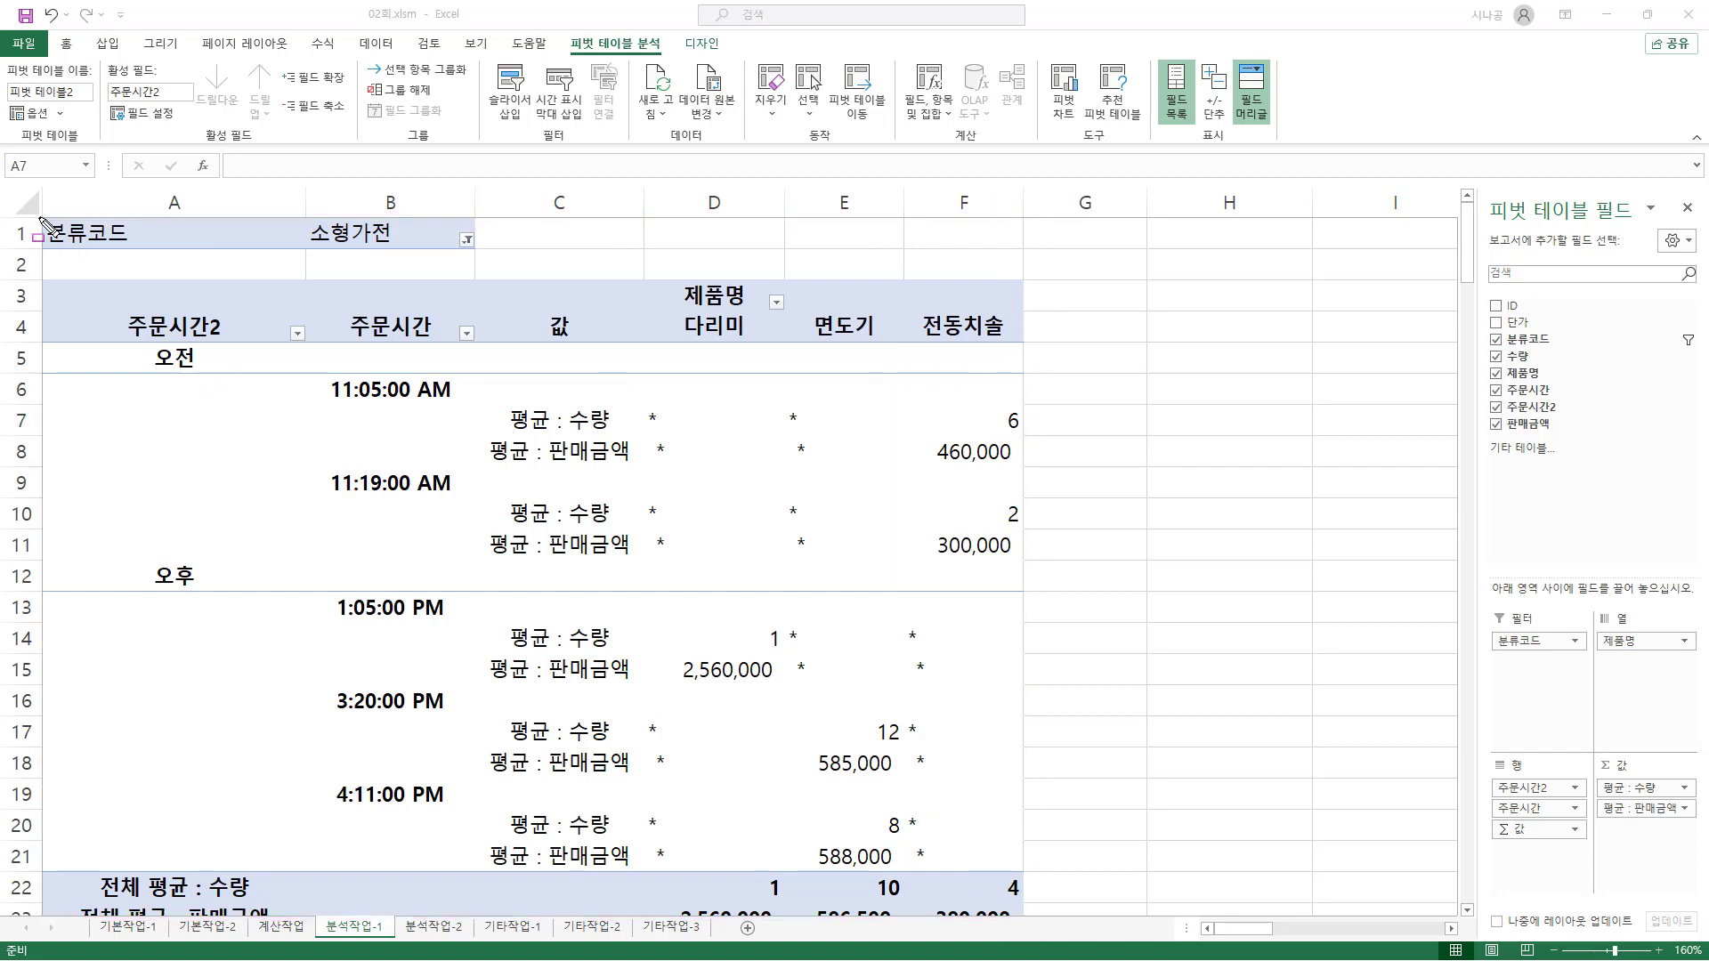
{"action": "left_click_drag", "start_coordinate": [40, 222], "coordinate": [142, 247]}
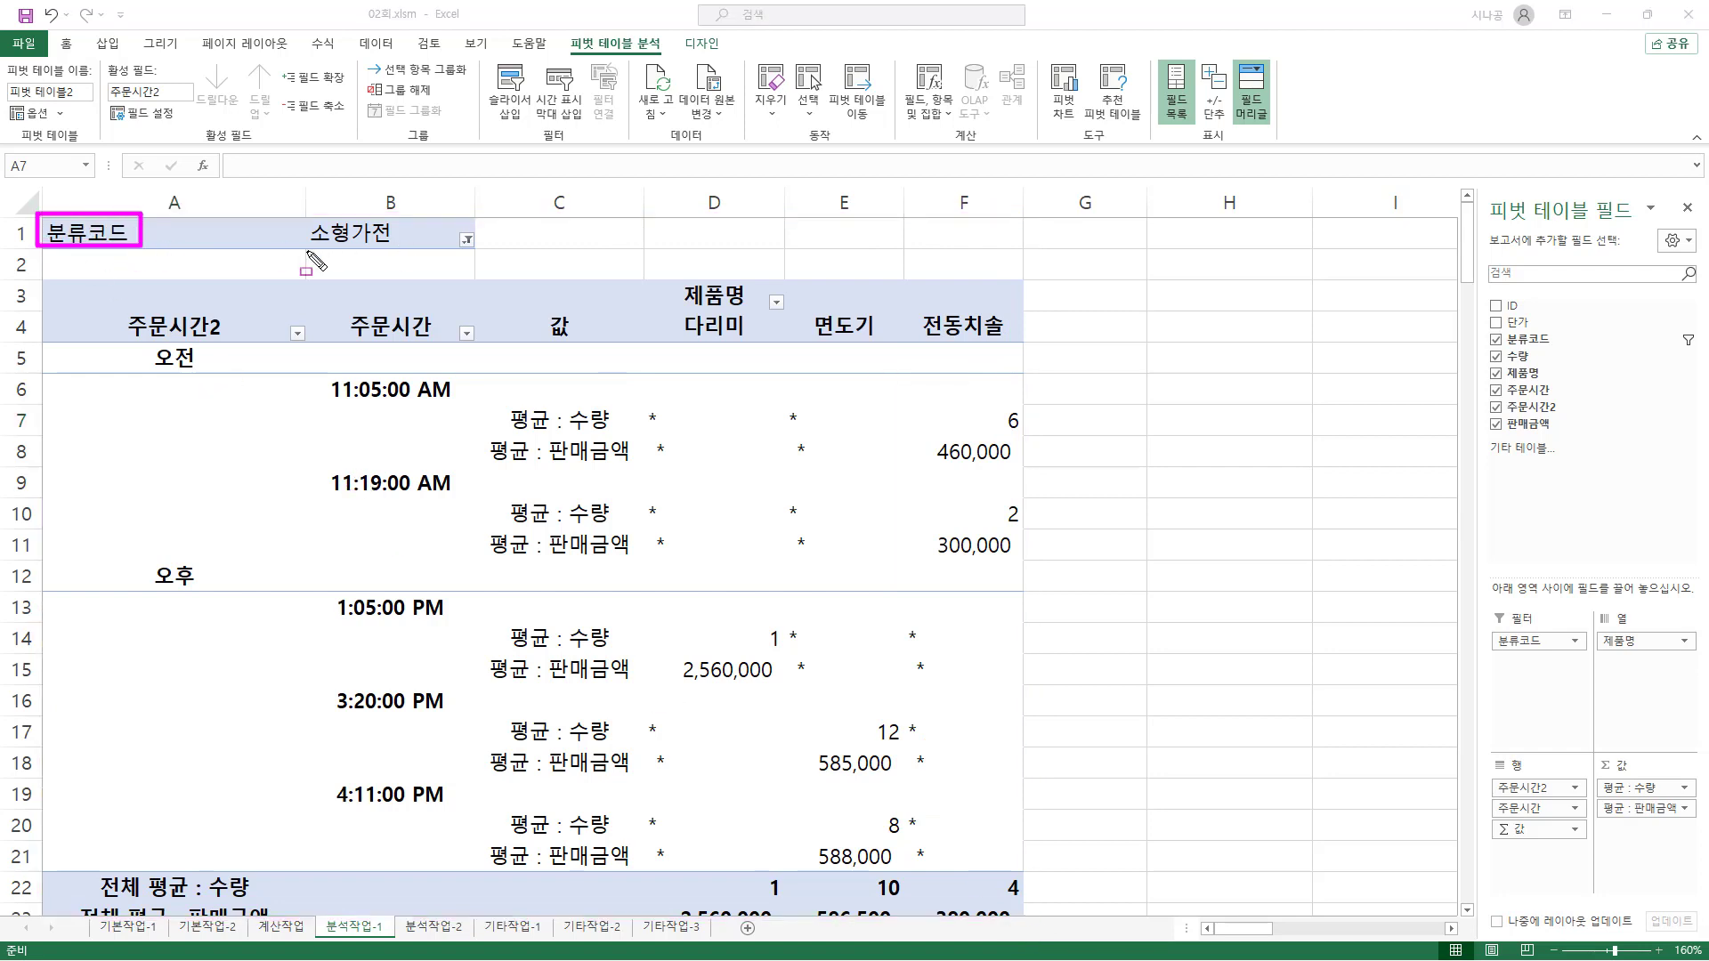
{"action": "left_click_drag", "start_coordinate": [307, 252], "coordinate": [397, 253]}
{"action": "left_click", "coordinate": [1466, 912]}
{"action": "left_click", "coordinate": [1466, 911]}
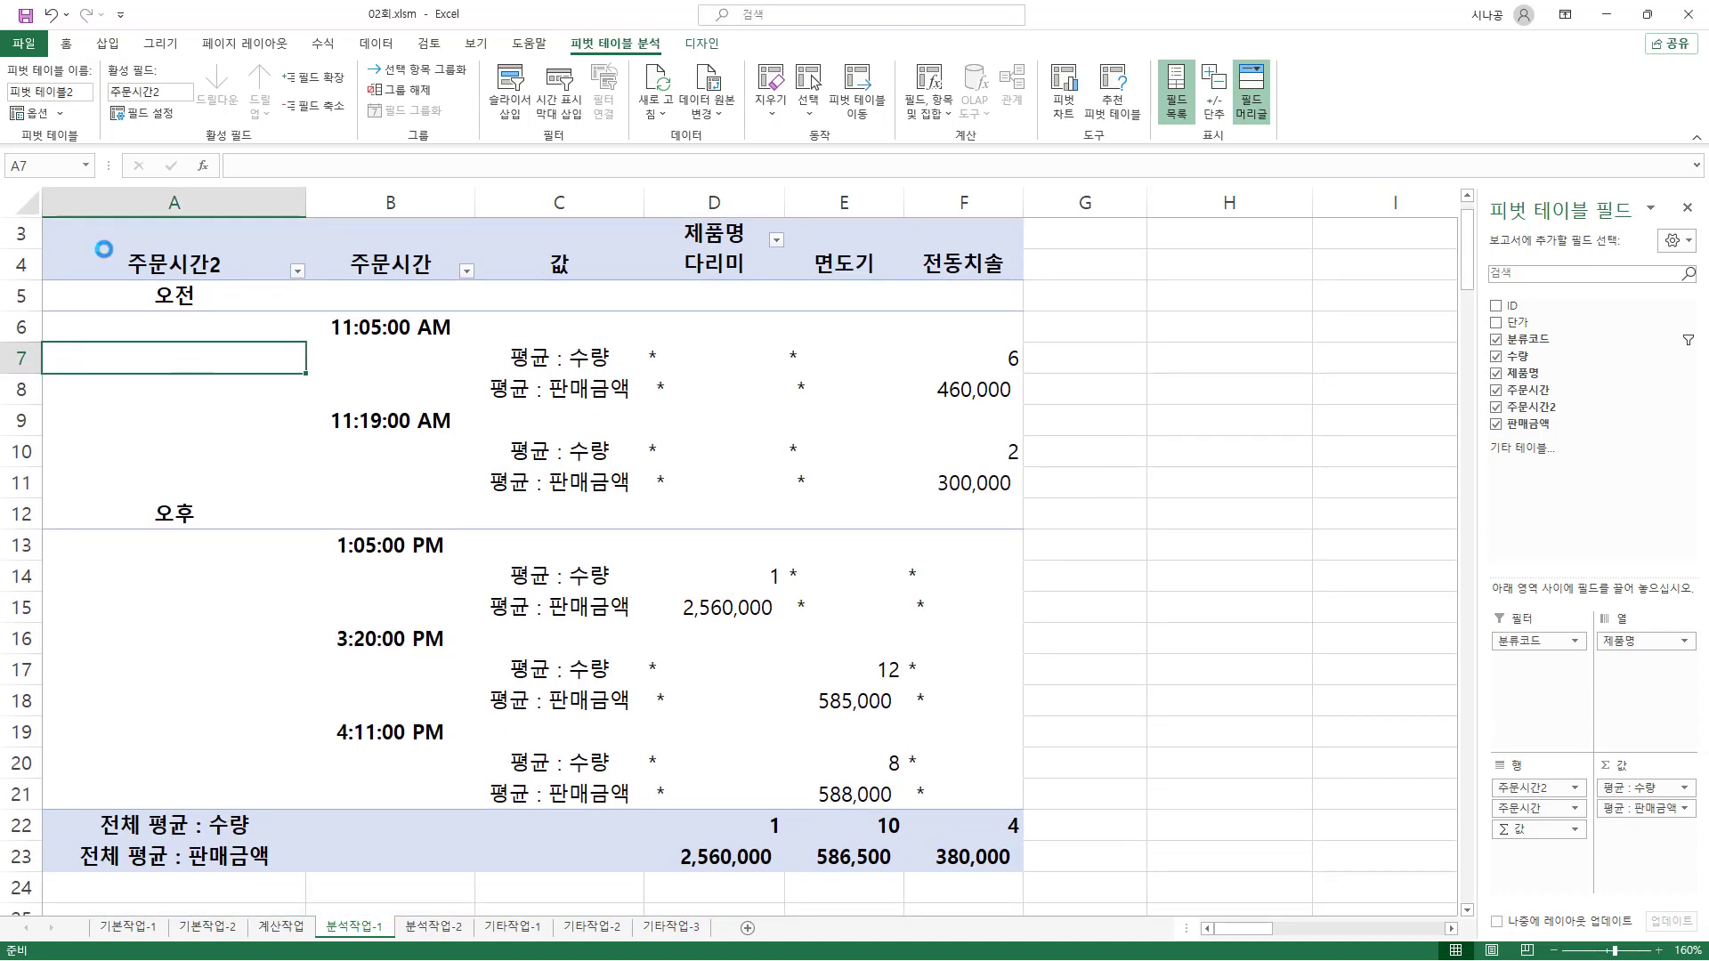
{"action": "mouse_move", "coordinate": [51, 208]}
{"action": "left_mouse_down"}
{"action": "mouse_move", "coordinate": [649, 283]}
{"action": "mouse_move", "coordinate": [1022, 283]}
{"action": "left_mouse_up"}
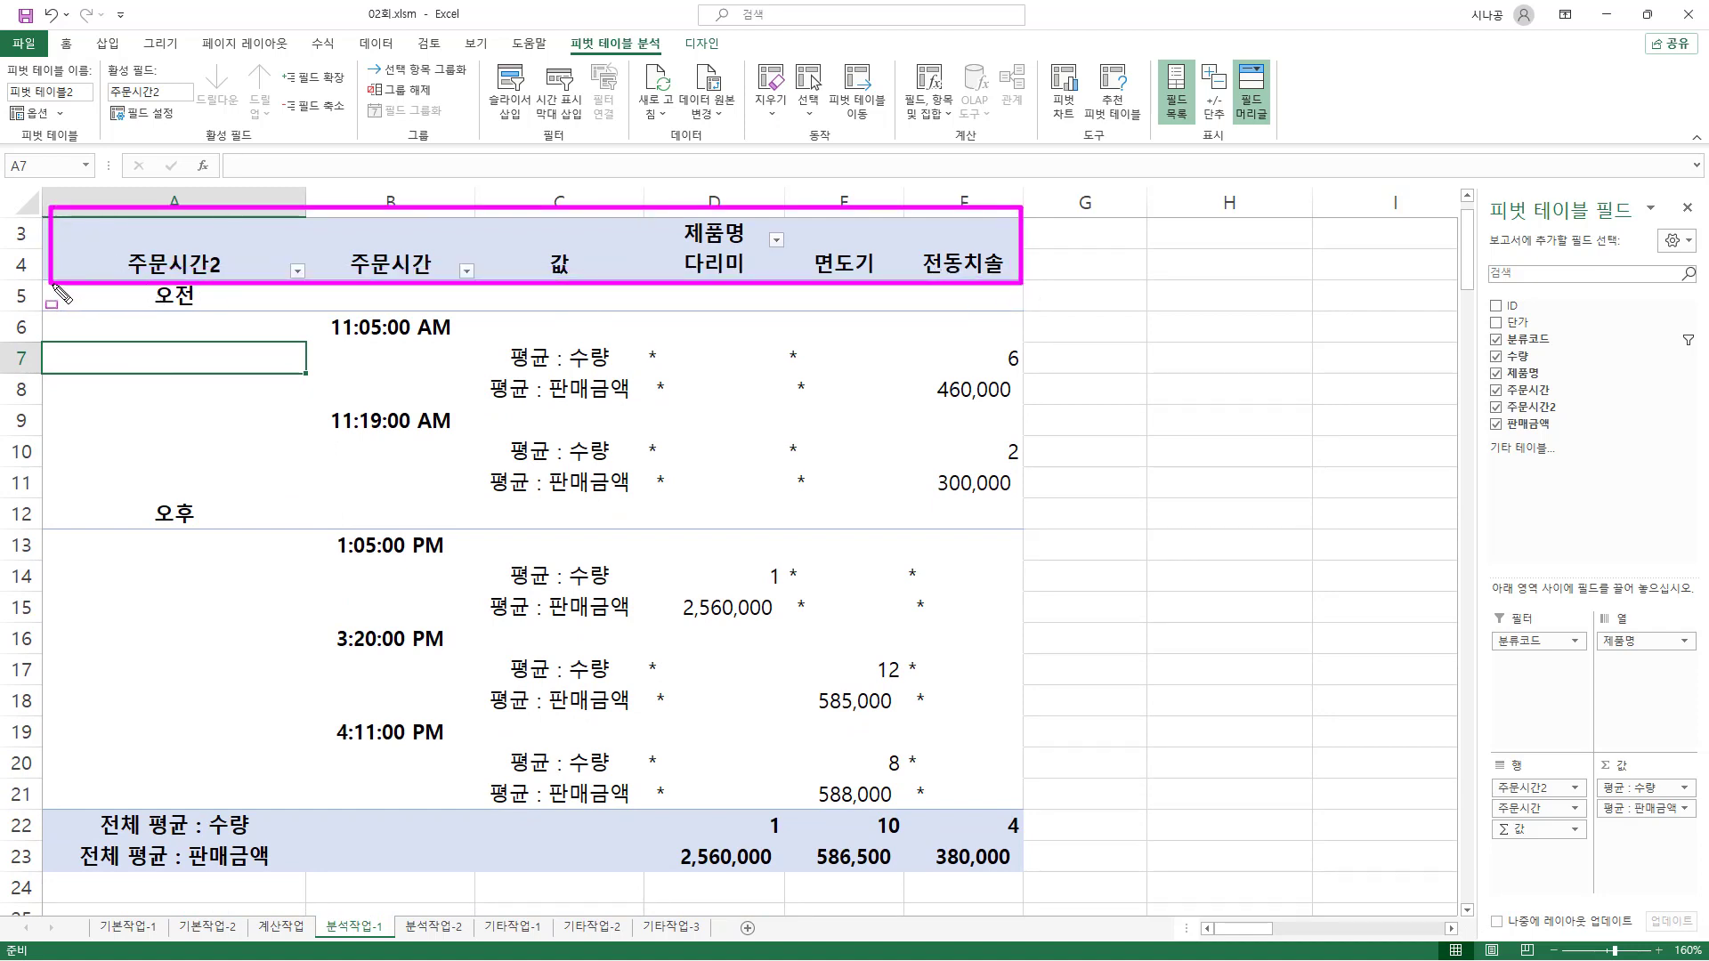
{"action": "mouse_move", "coordinate": [50, 285]}
{"action": "left_mouse_down"}
{"action": "mouse_move", "coordinate": [307, 602]}
{"action": "mouse_move", "coordinate": [454, 723]}
{"action": "mouse_move", "coordinate": [458, 869]}
{"action": "left_mouse_up"}
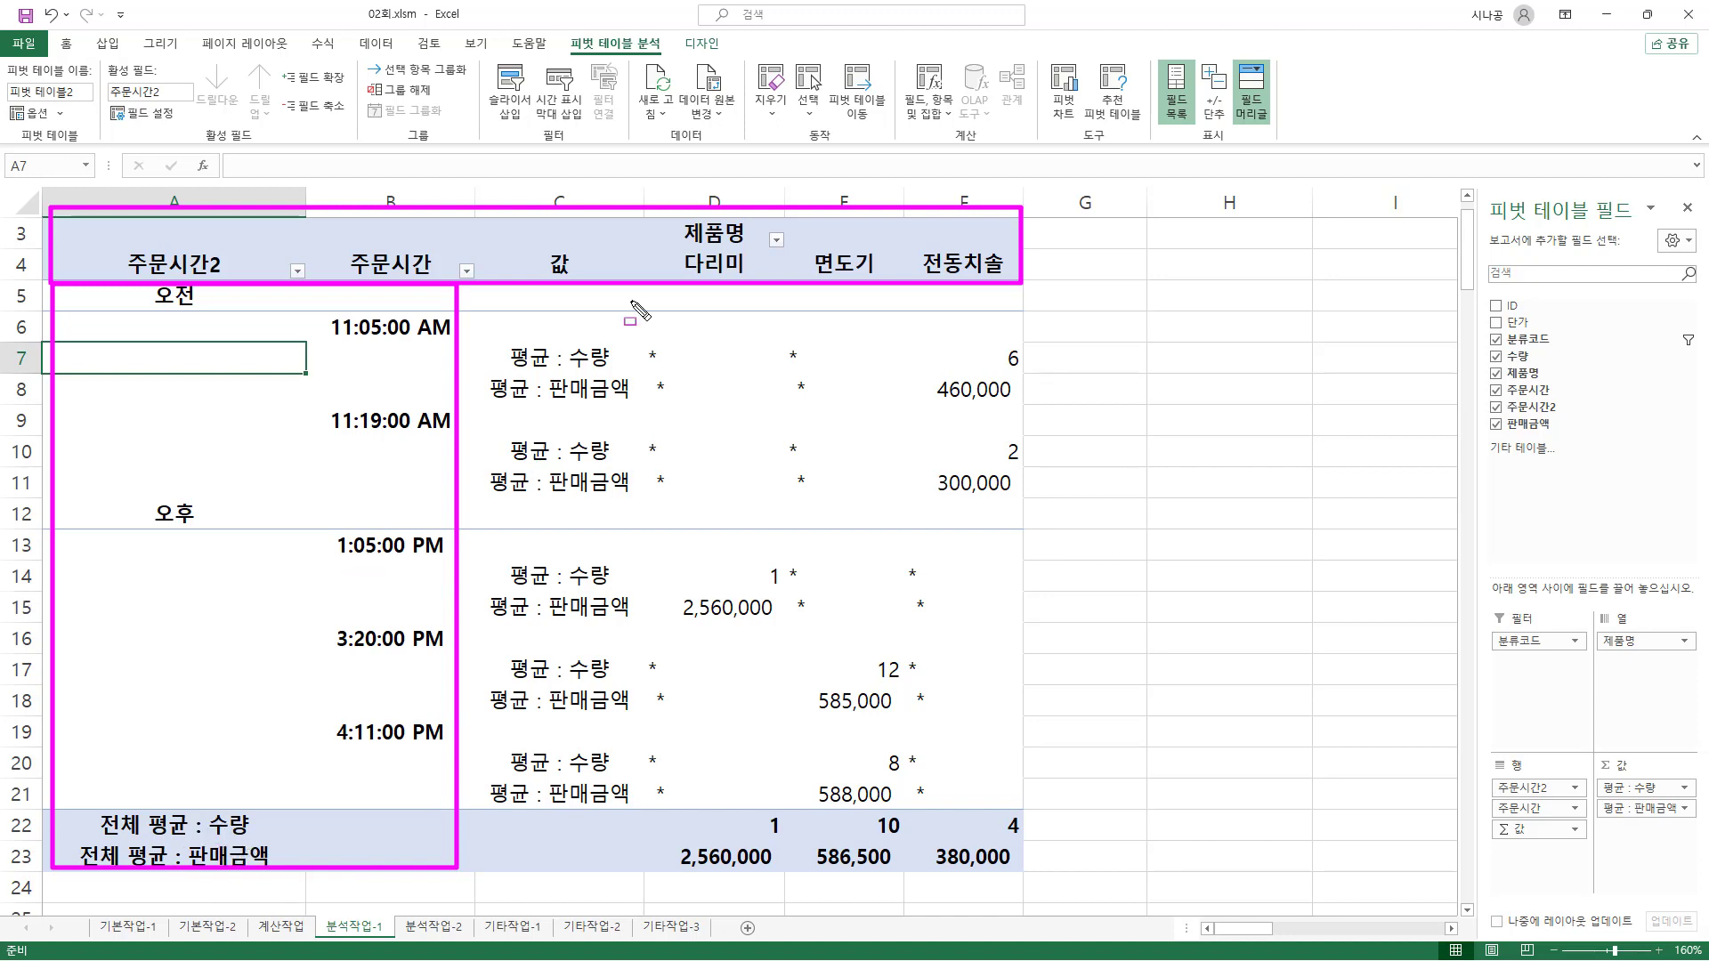
{"action": "mouse_move", "coordinate": [474, 286]}
{"action": "left_mouse_down"}
{"action": "mouse_move", "coordinate": [566, 735]}
{"action": "mouse_move", "coordinate": [1035, 819]}
{"action": "left_mouse_up"}
{"action": "left_click_drag", "start_coordinate": [1038, 890], "coordinate": [1038, 894]}
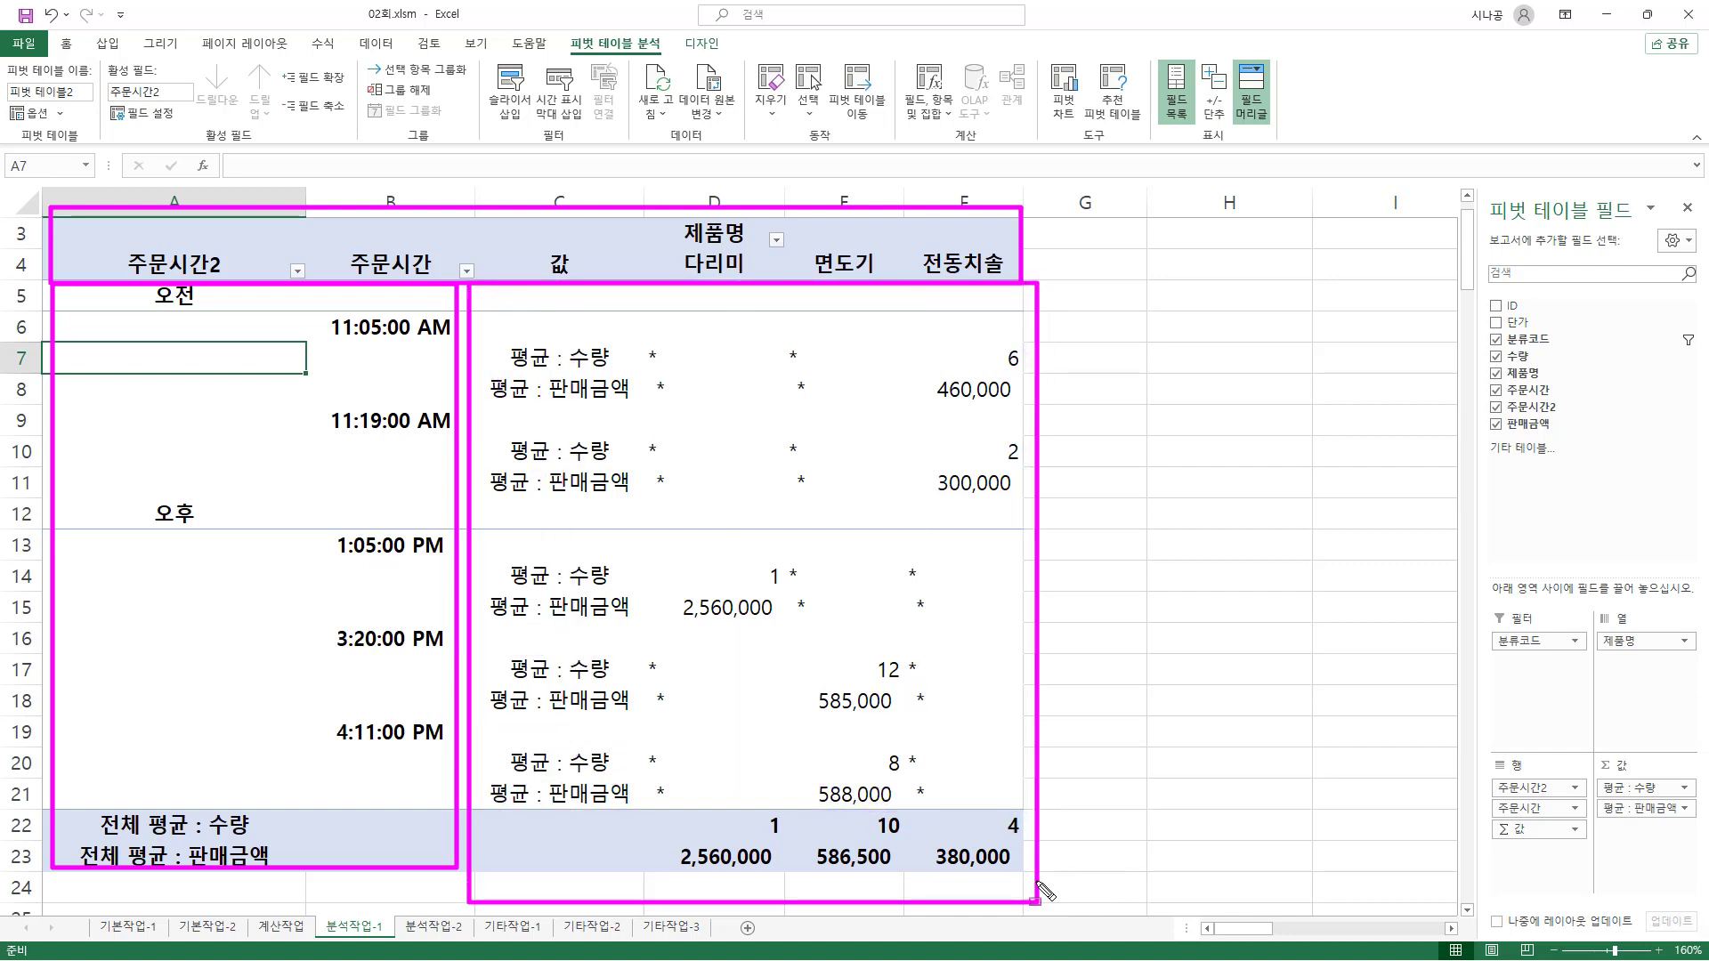
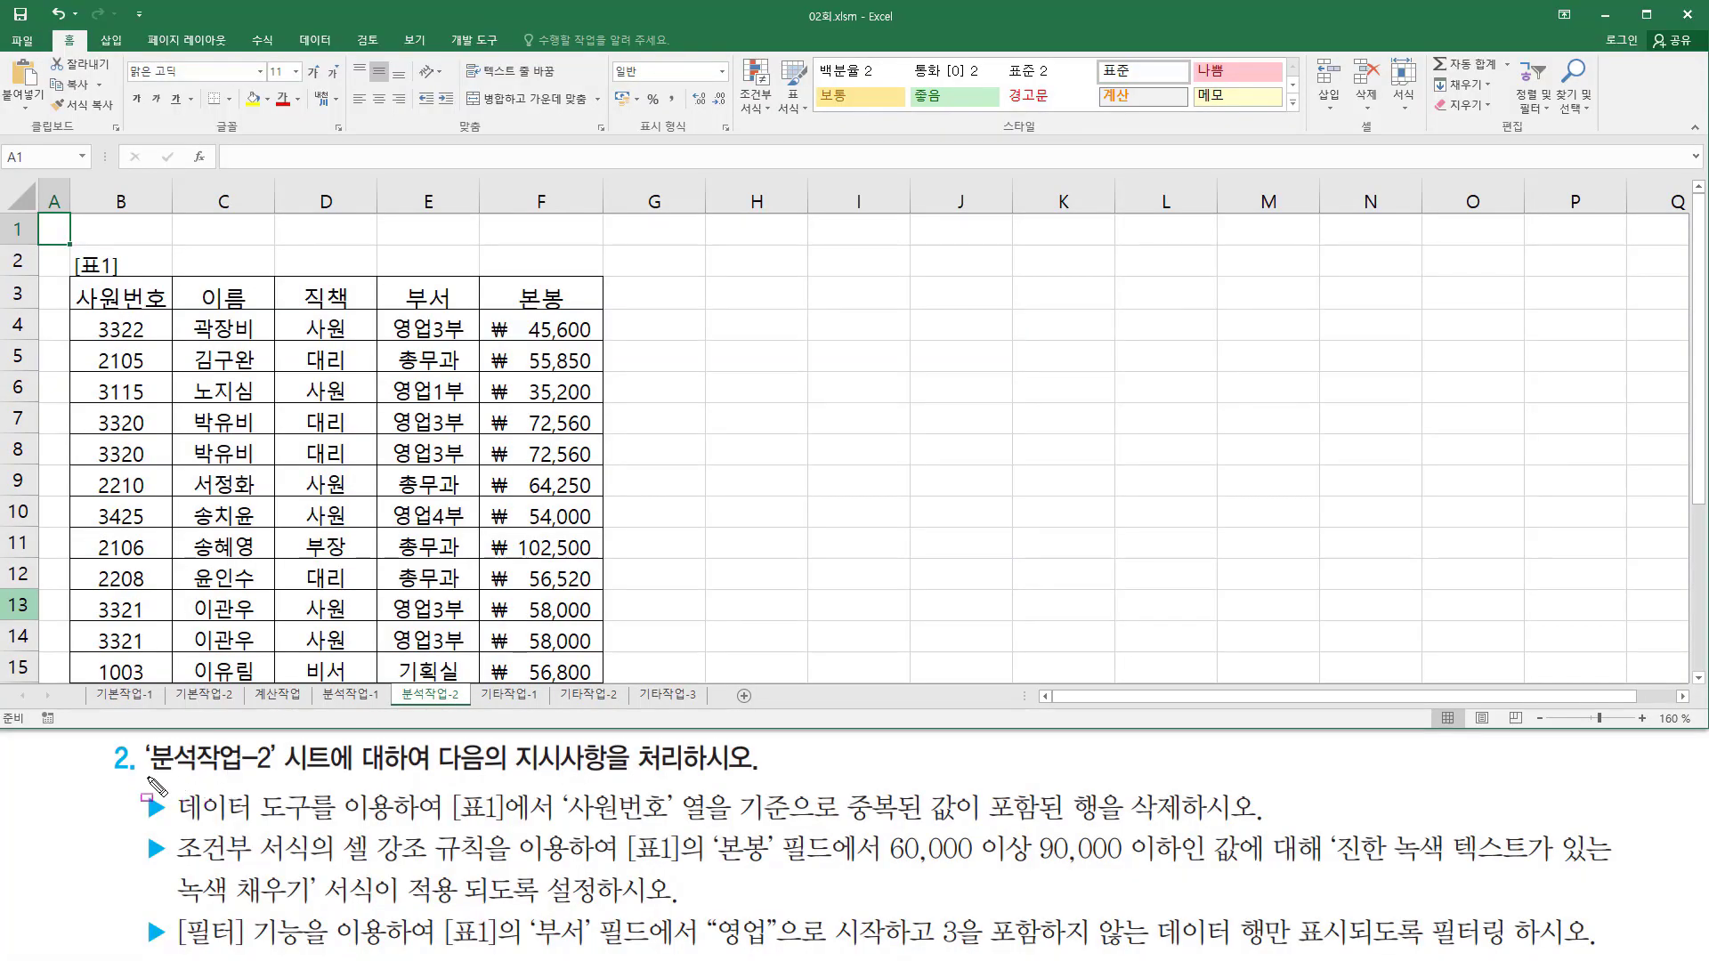
Step: Examine table [표1] on the 분석작업-2 sheet and the requirement to delete rows with duplicate 사원번호 values using the data tools
{"action": "left_click_drag", "start_coordinate": [148, 781], "coordinate": [285, 775]}
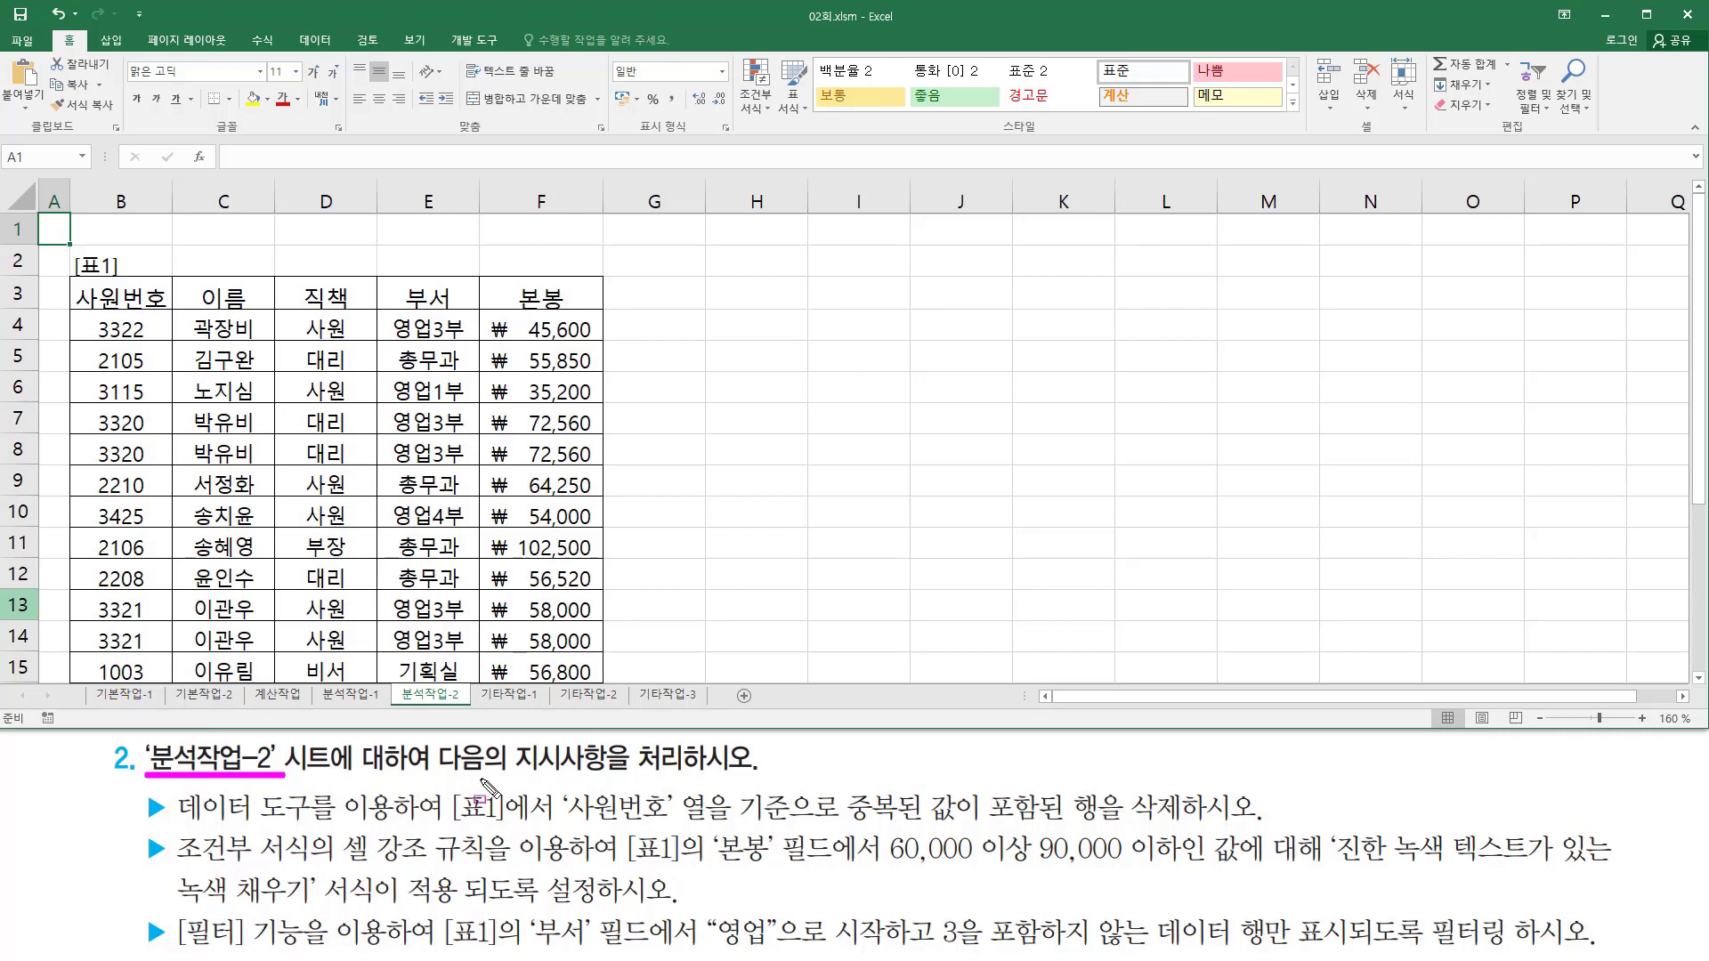
{"action": "left_click_drag", "start_coordinate": [490, 774], "coordinate": [758, 775]}
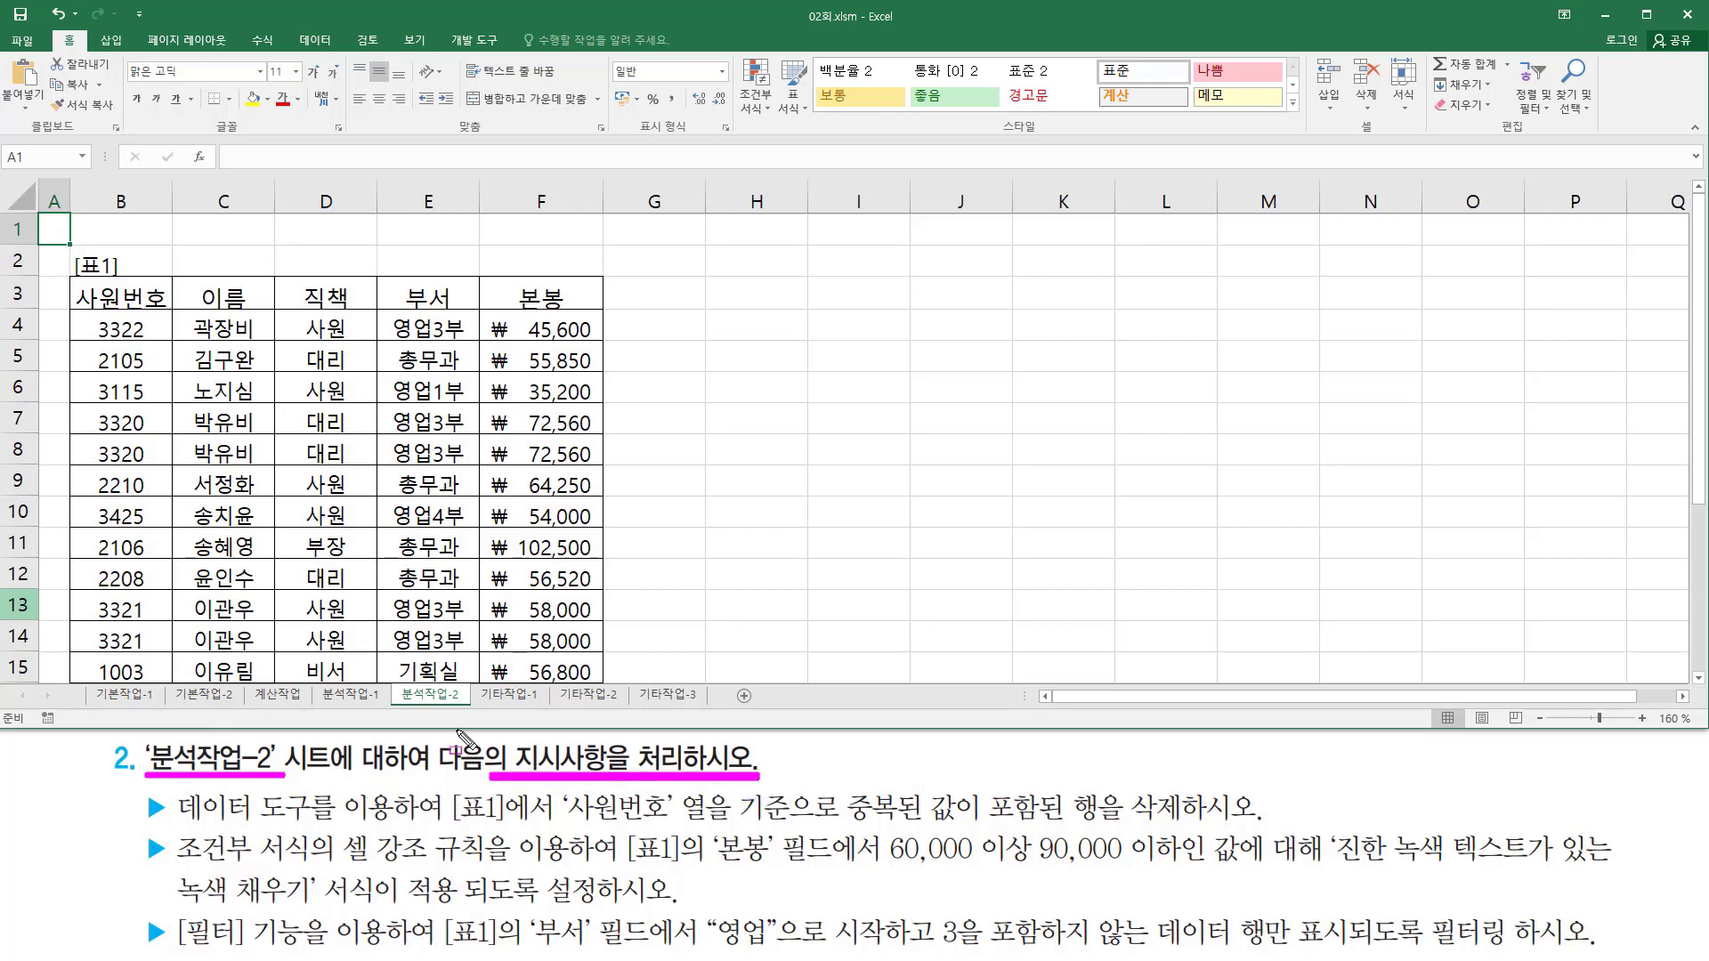
{"action": "left_click_drag", "start_coordinate": [389, 682], "coordinate": [469, 704]}
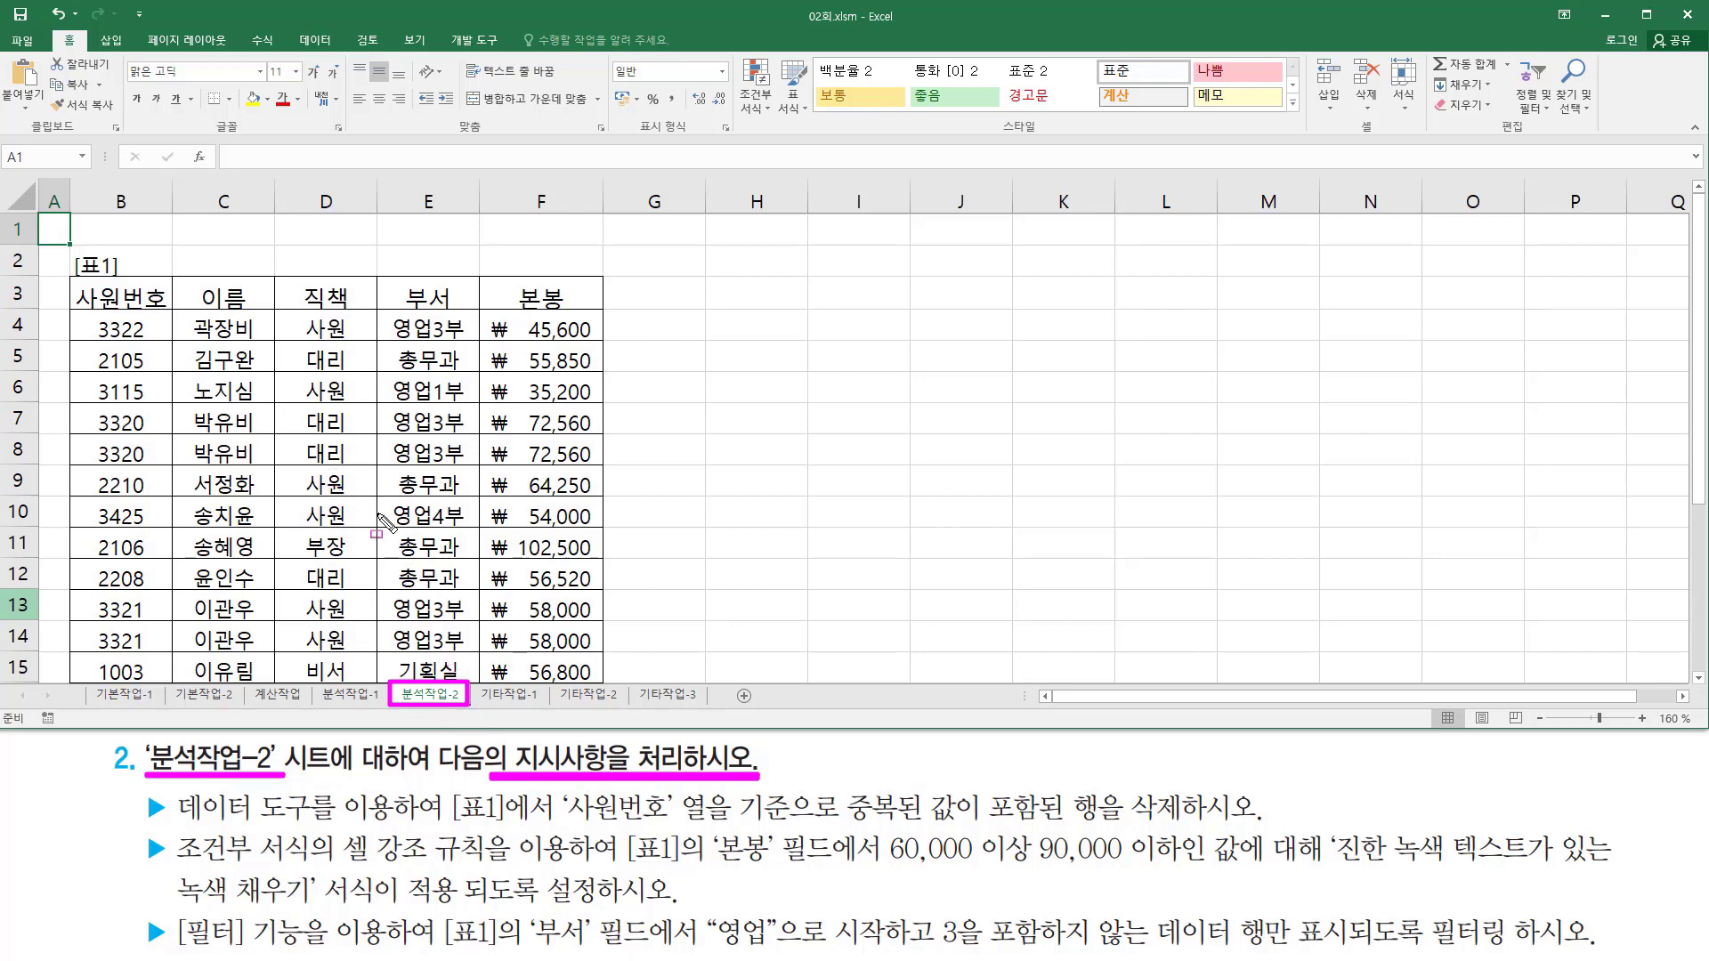
{"action": "key", "text": "Escape"}
{"action": "scroll", "coordinate": [668, 425], "scroll_direction": "down", "scroll_amount": 3}
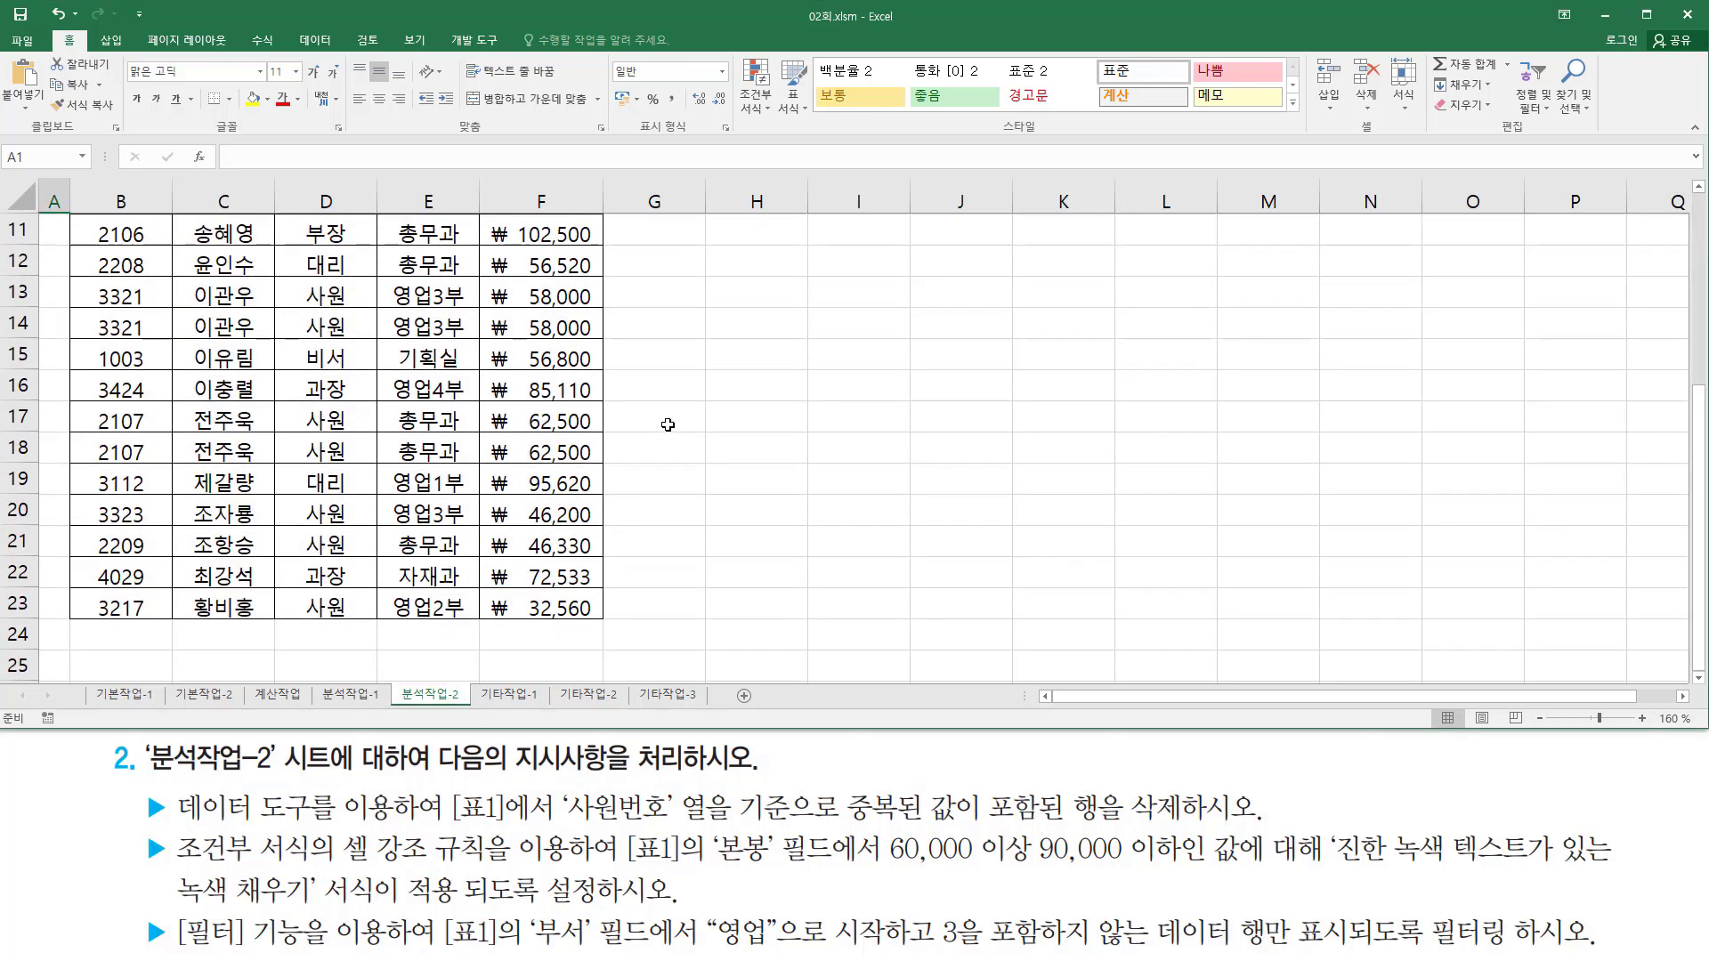
{"action": "scroll", "coordinate": [668, 425], "scroll_direction": "up", "scroll_amount": 3}
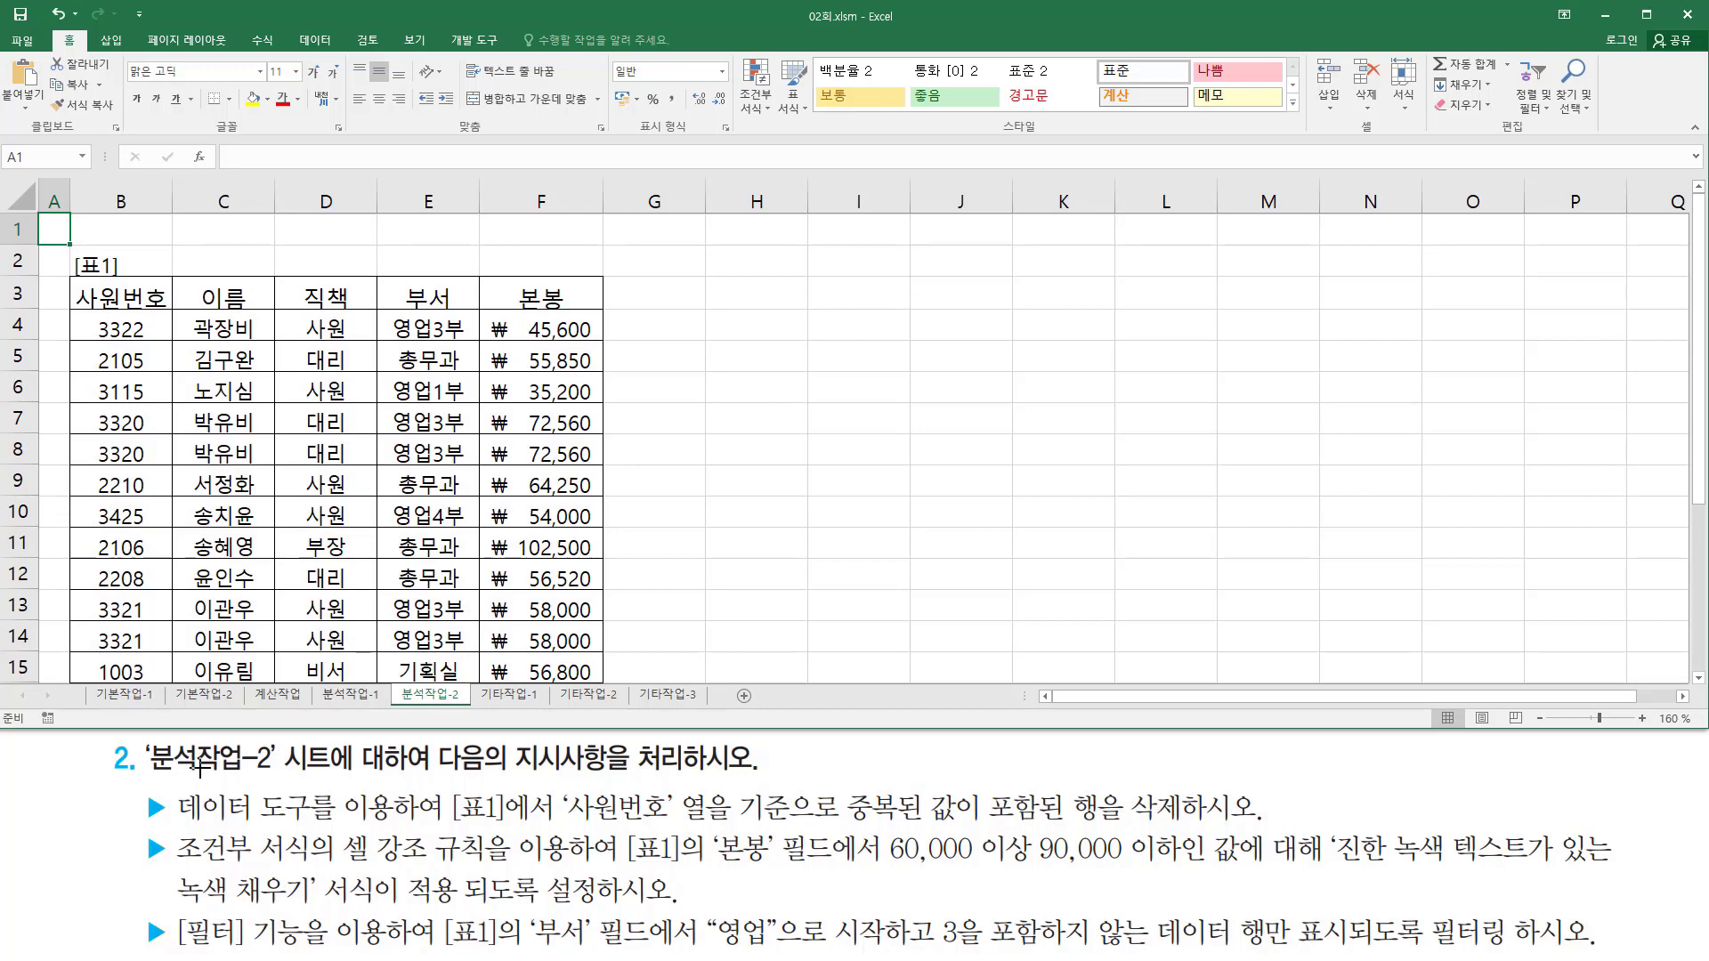
{"action": "key", "text": "ctrl+2"}
{"action": "left_click_drag", "start_coordinate": [174, 820], "coordinate": [1298, 827]}
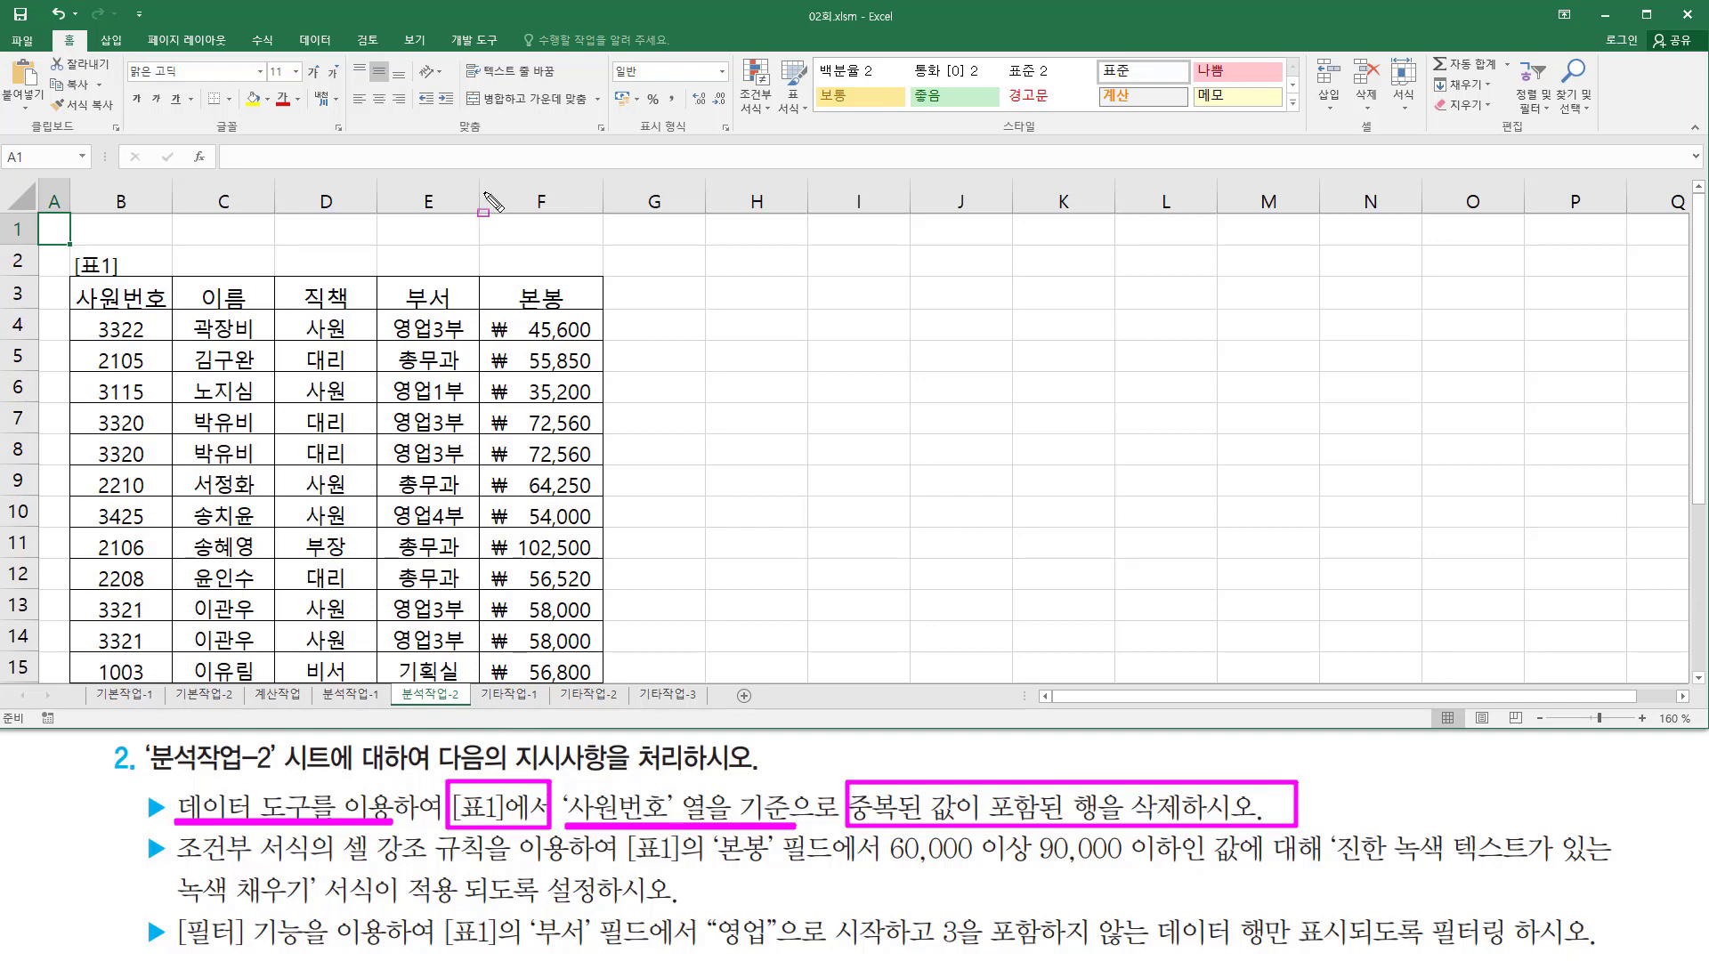
{"action": "key", "text": "Escape"}
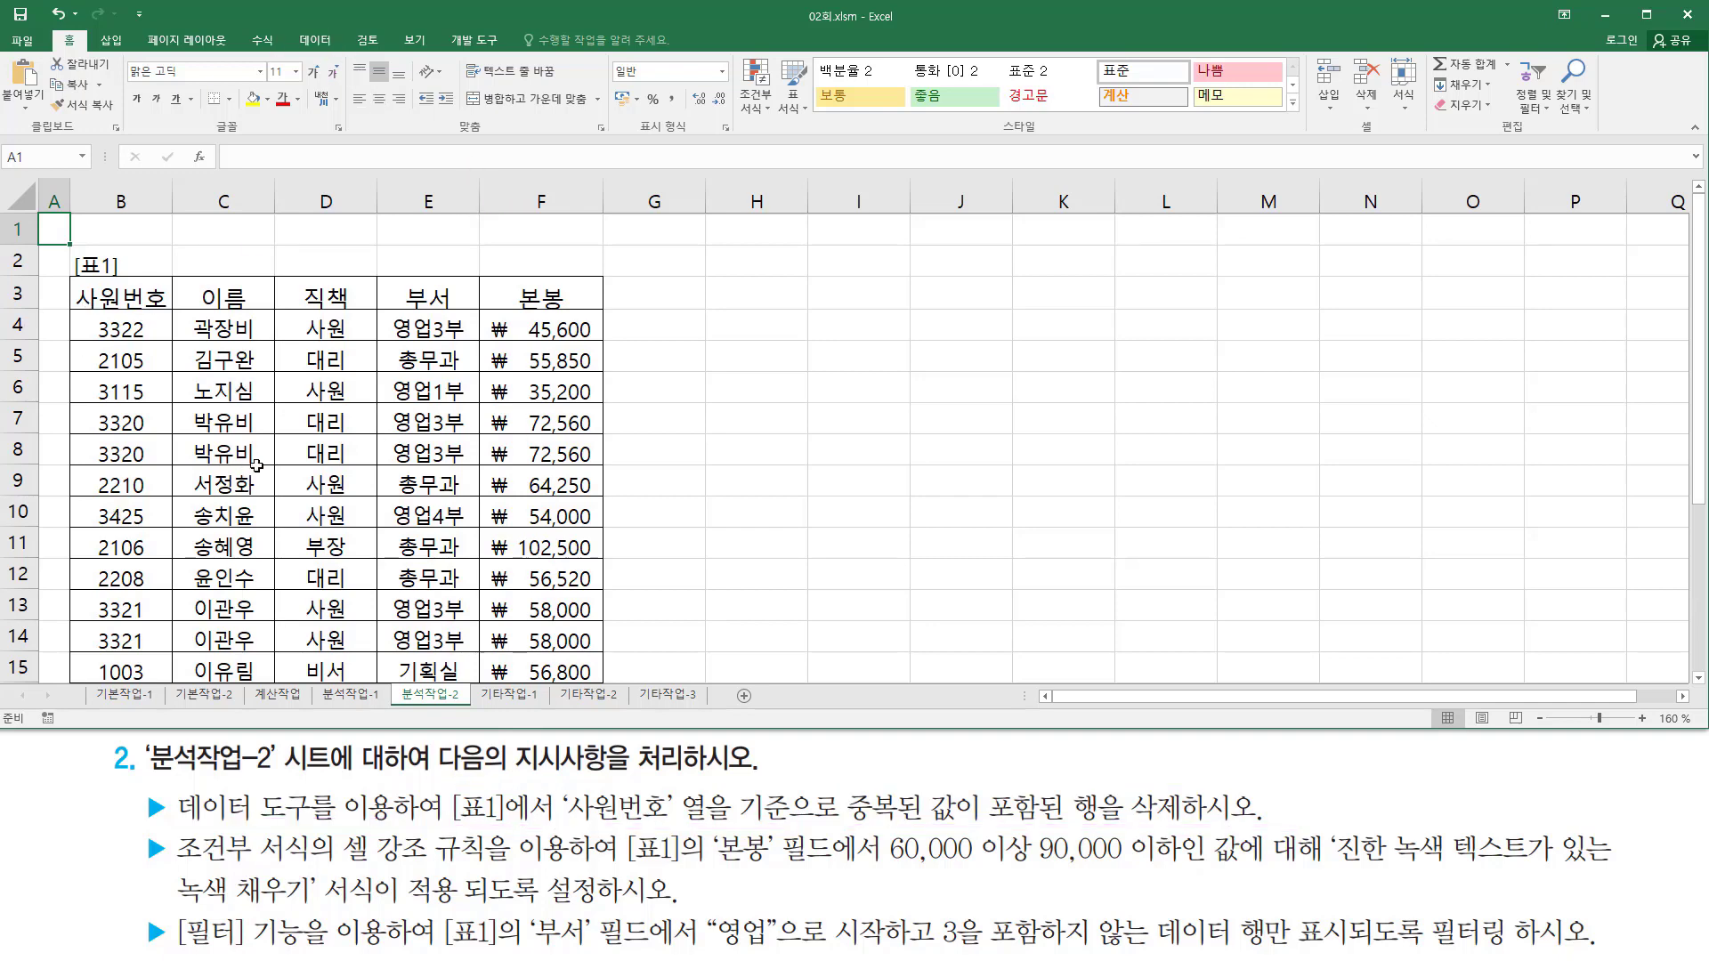
Step: Start the Remove Duplicates data tool on table [표1] of the 분석작업-2 sheet
{"action": "left_click", "coordinate": [343, 438]}
{"action": "left_click", "coordinate": [240, 450]}
{"action": "left_click", "coordinate": [246, 539]}
{"action": "left_click", "coordinate": [427, 485]}
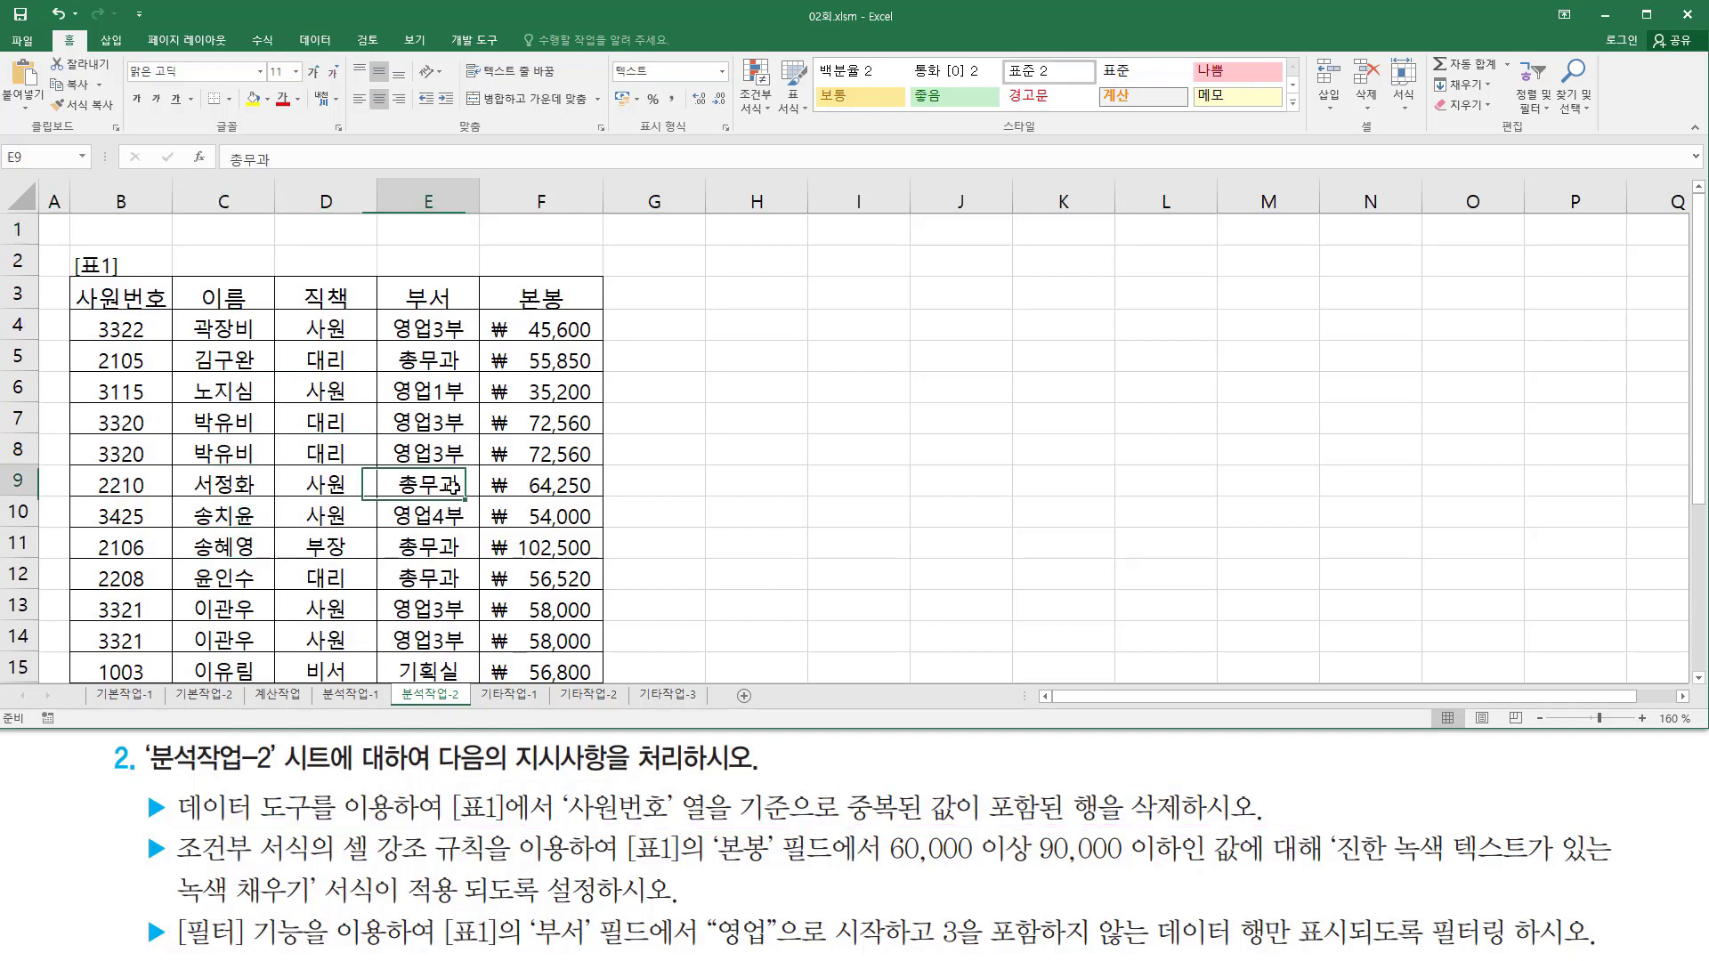
{"action": "left_click", "coordinate": [535, 385]}
{"action": "left_click", "coordinate": [356, 397]}
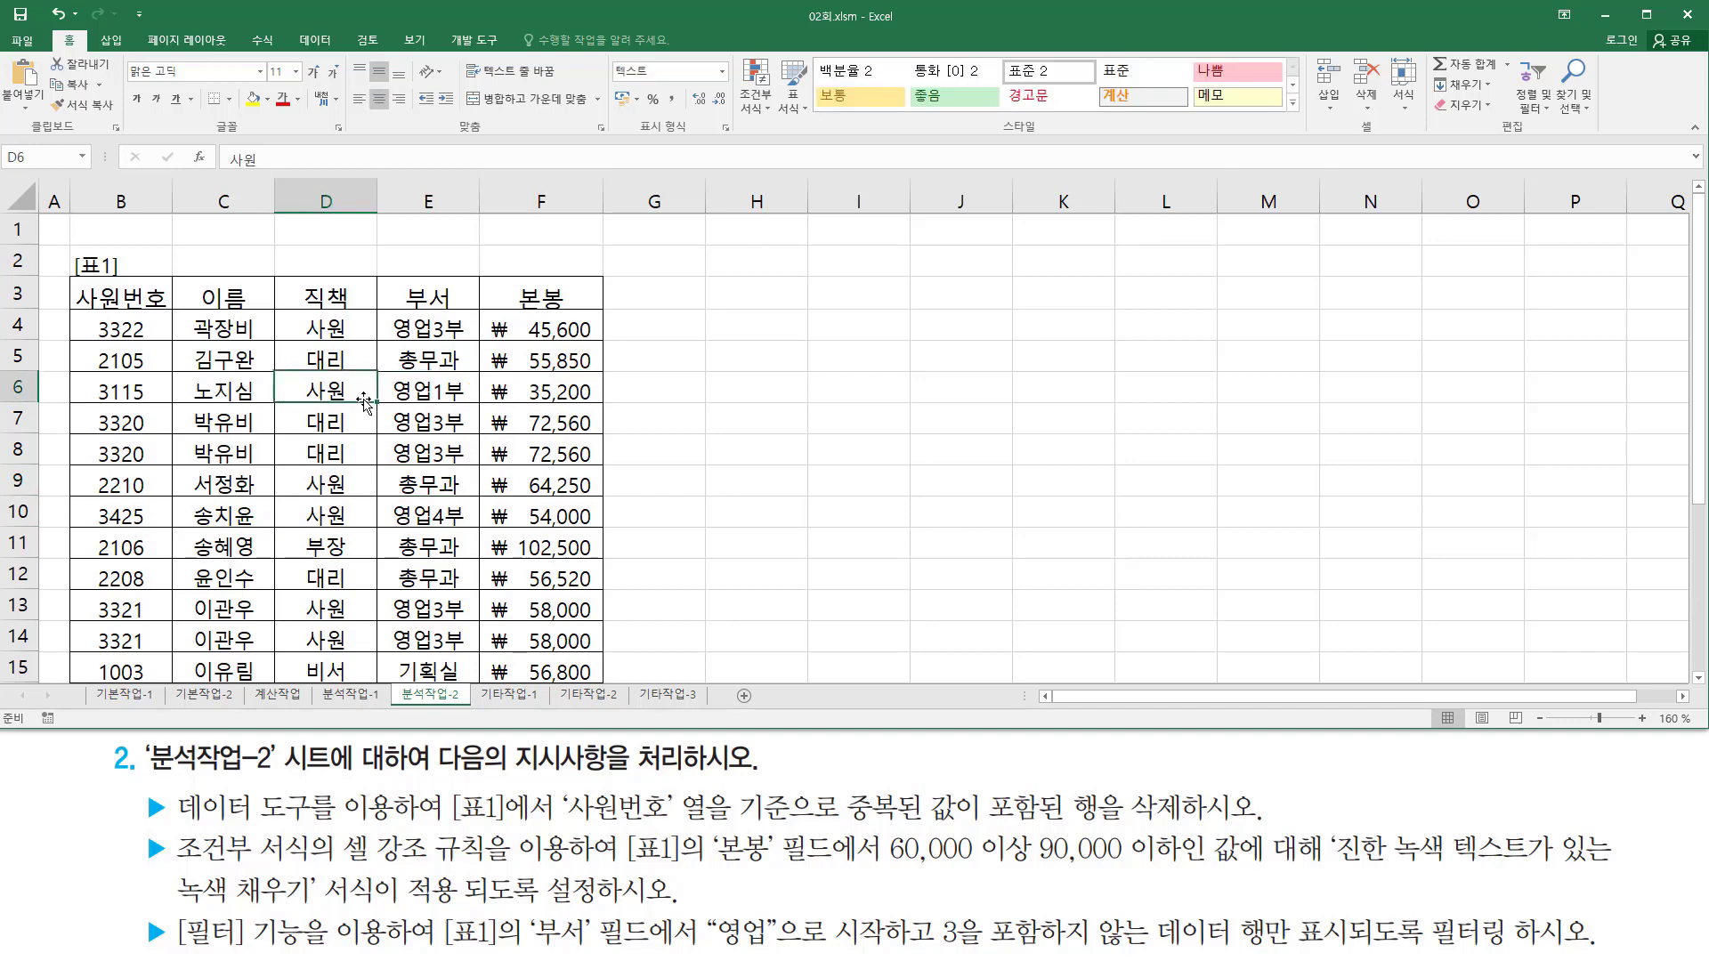
{"action": "left_click", "coordinate": [322, 46]}
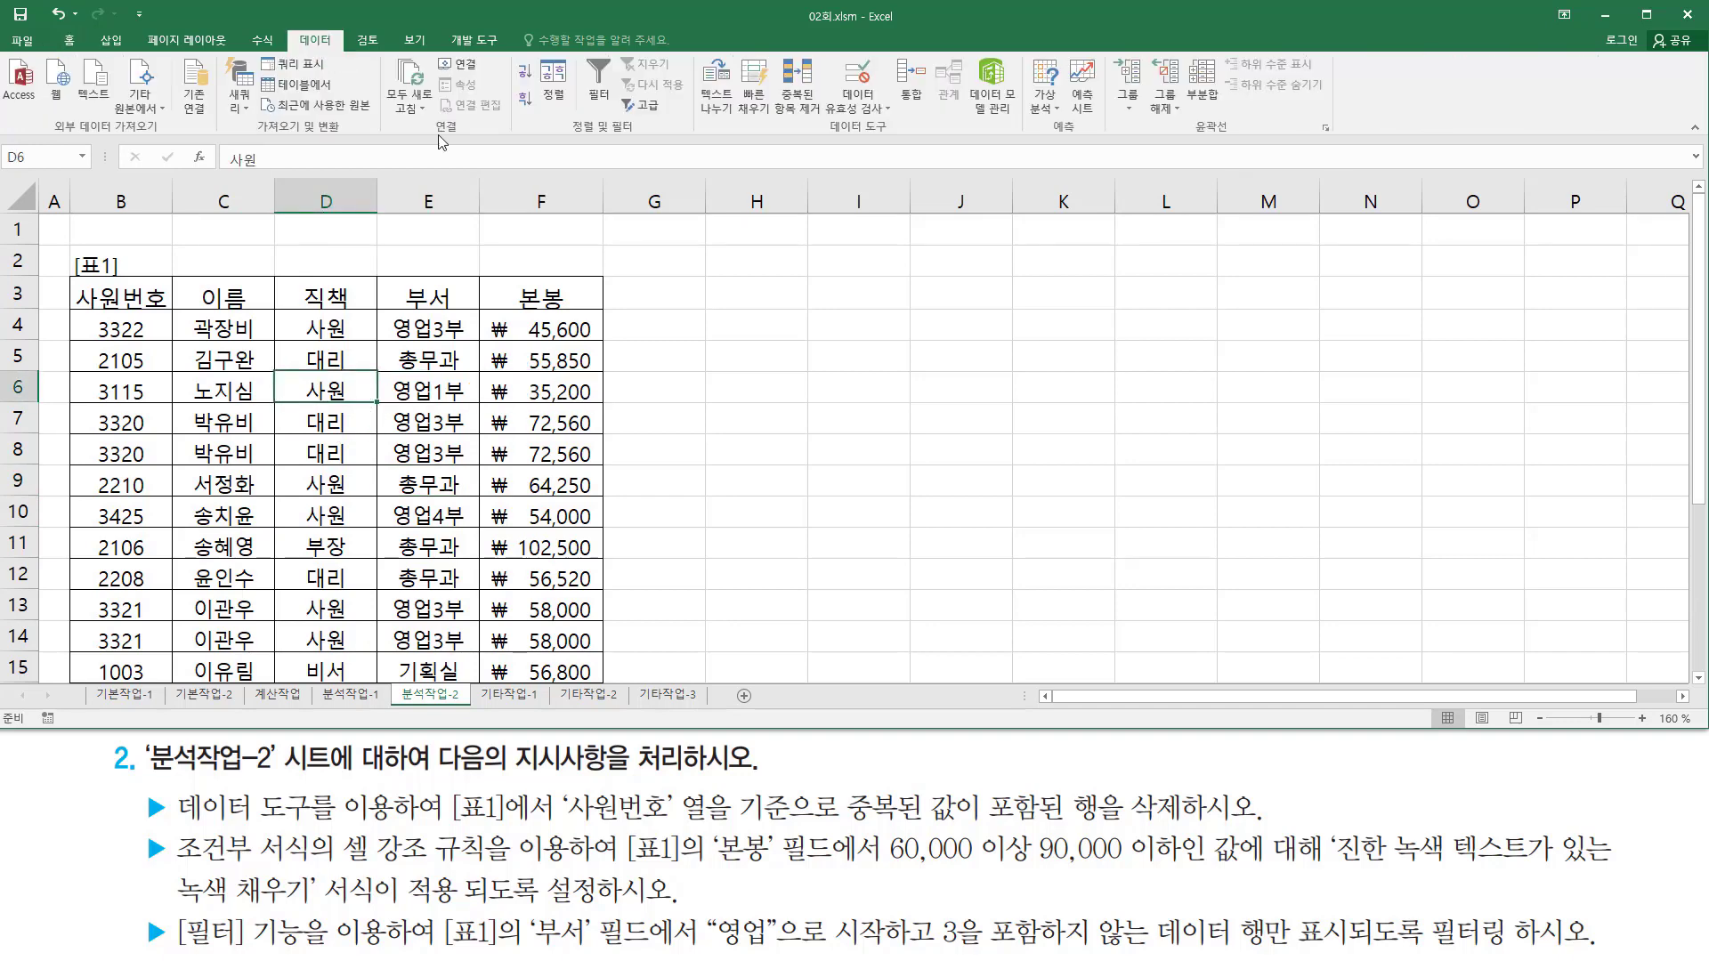
{"action": "left_click_drag", "start_coordinate": [166, 788], "coordinate": [320, 831]}
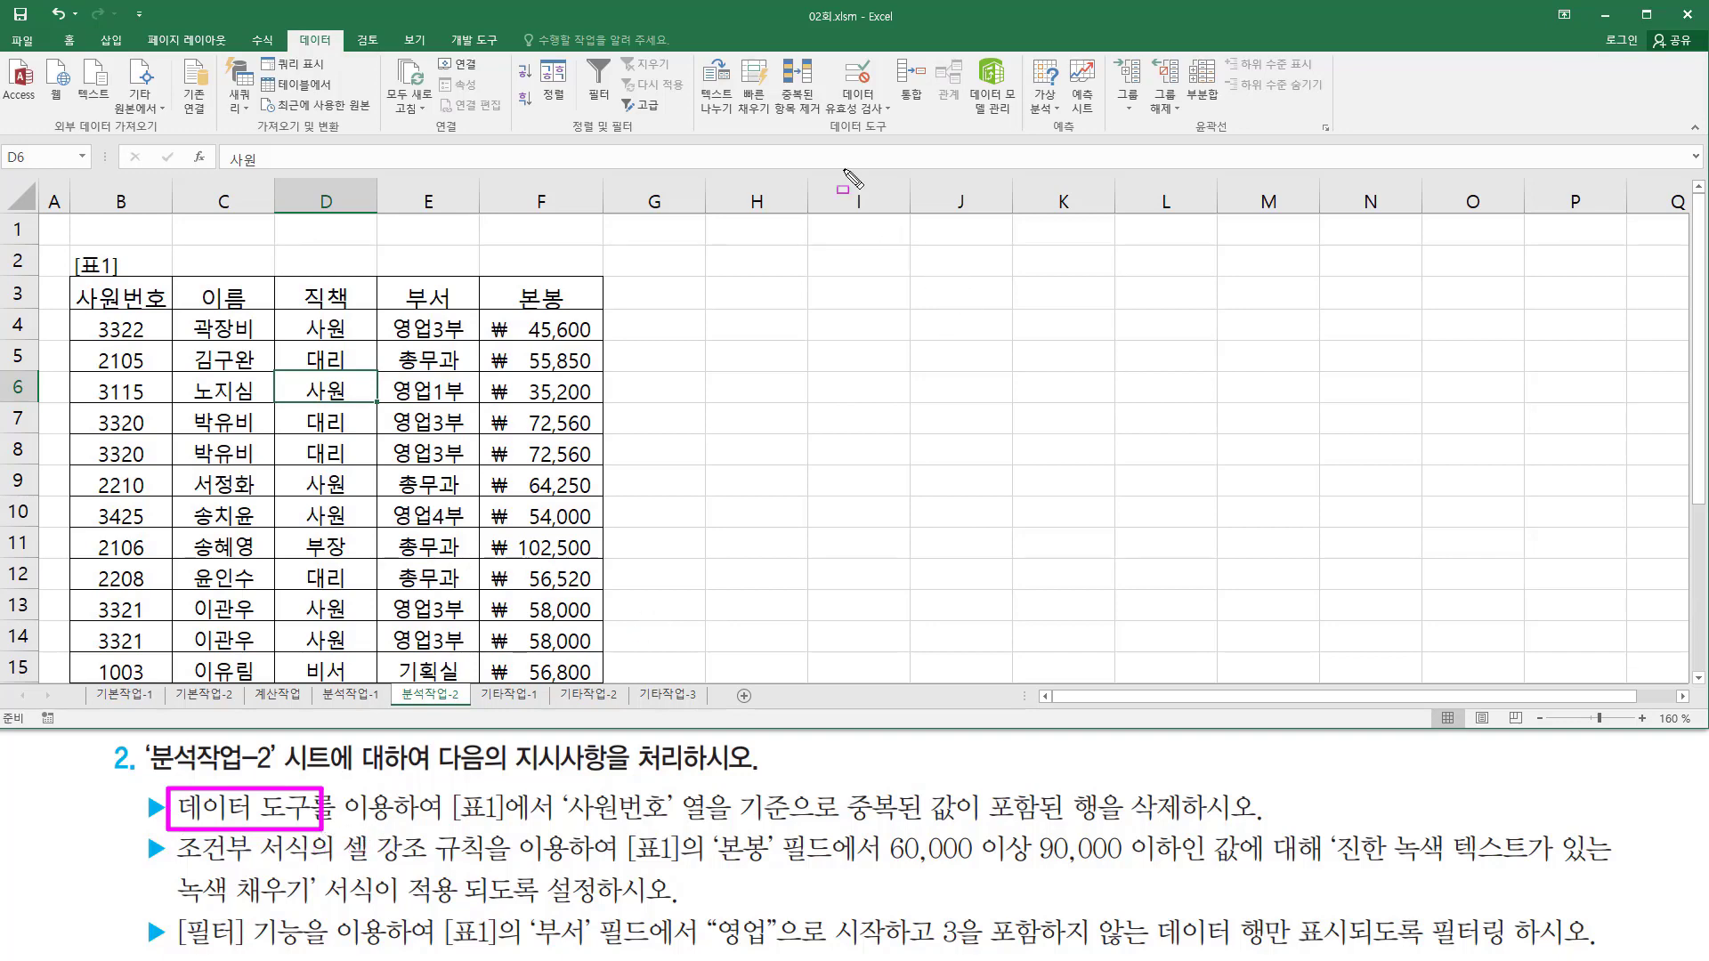
{"action": "left_click_drag", "start_coordinate": [825, 119], "coordinate": [899, 139]}
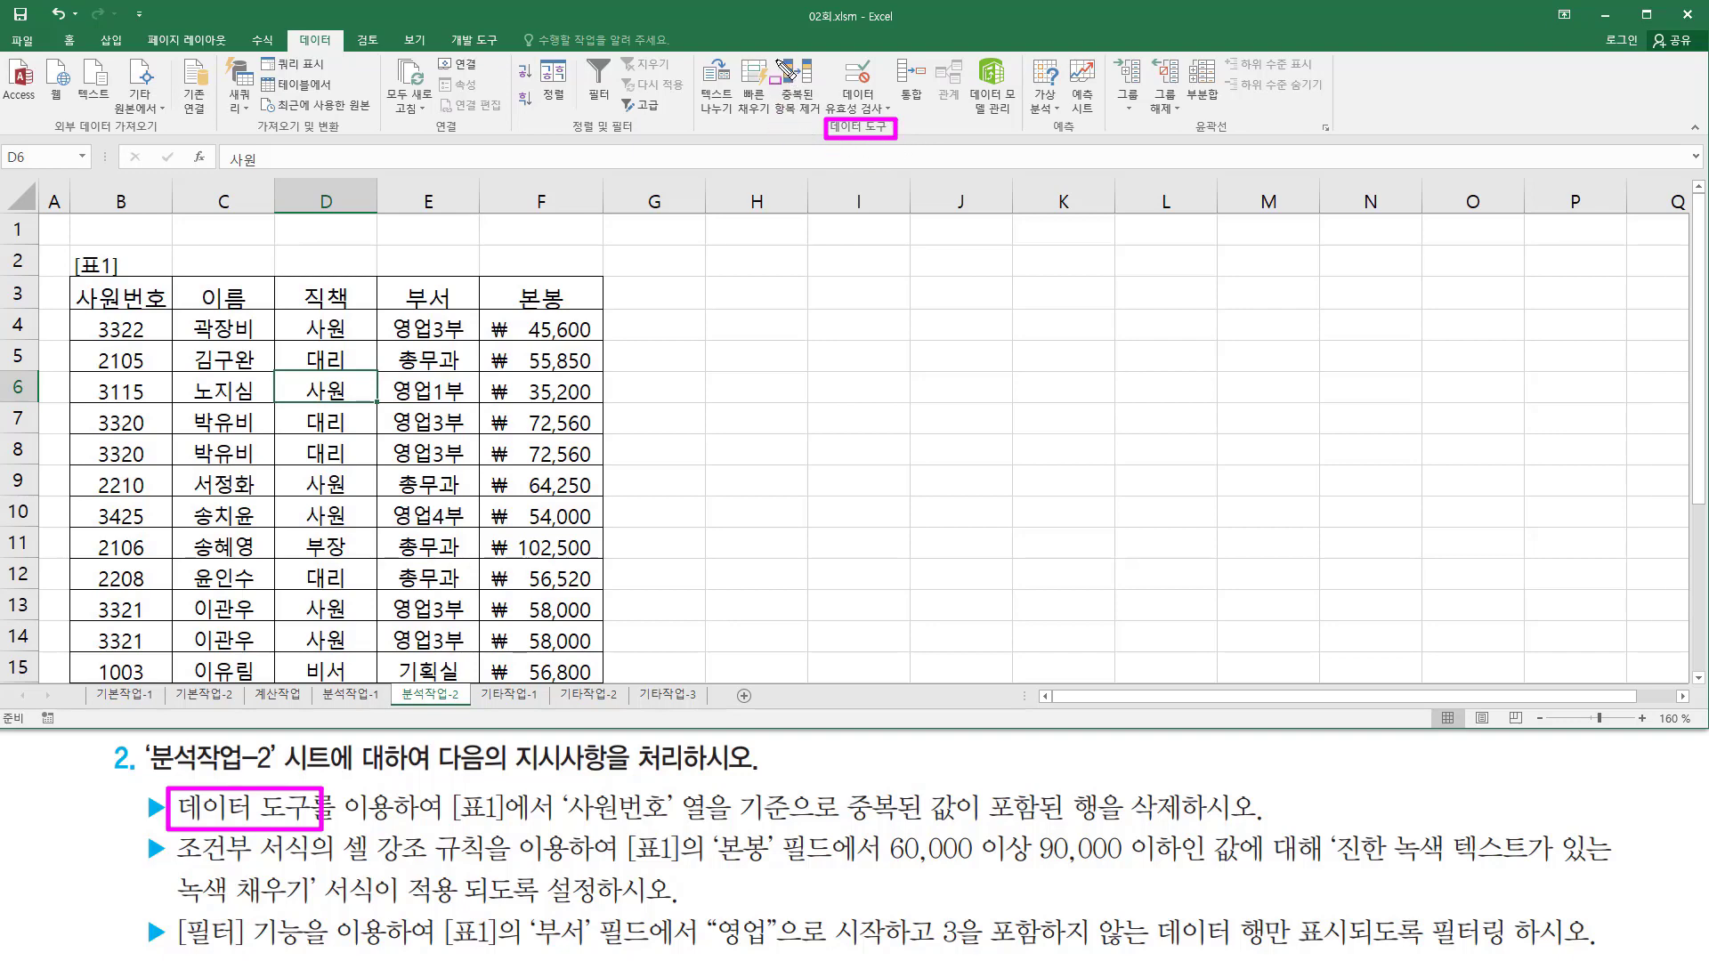
{"action": "left_click_drag", "start_coordinate": [769, 61], "coordinate": [823, 122]}
{"action": "key", "text": "Escape"}
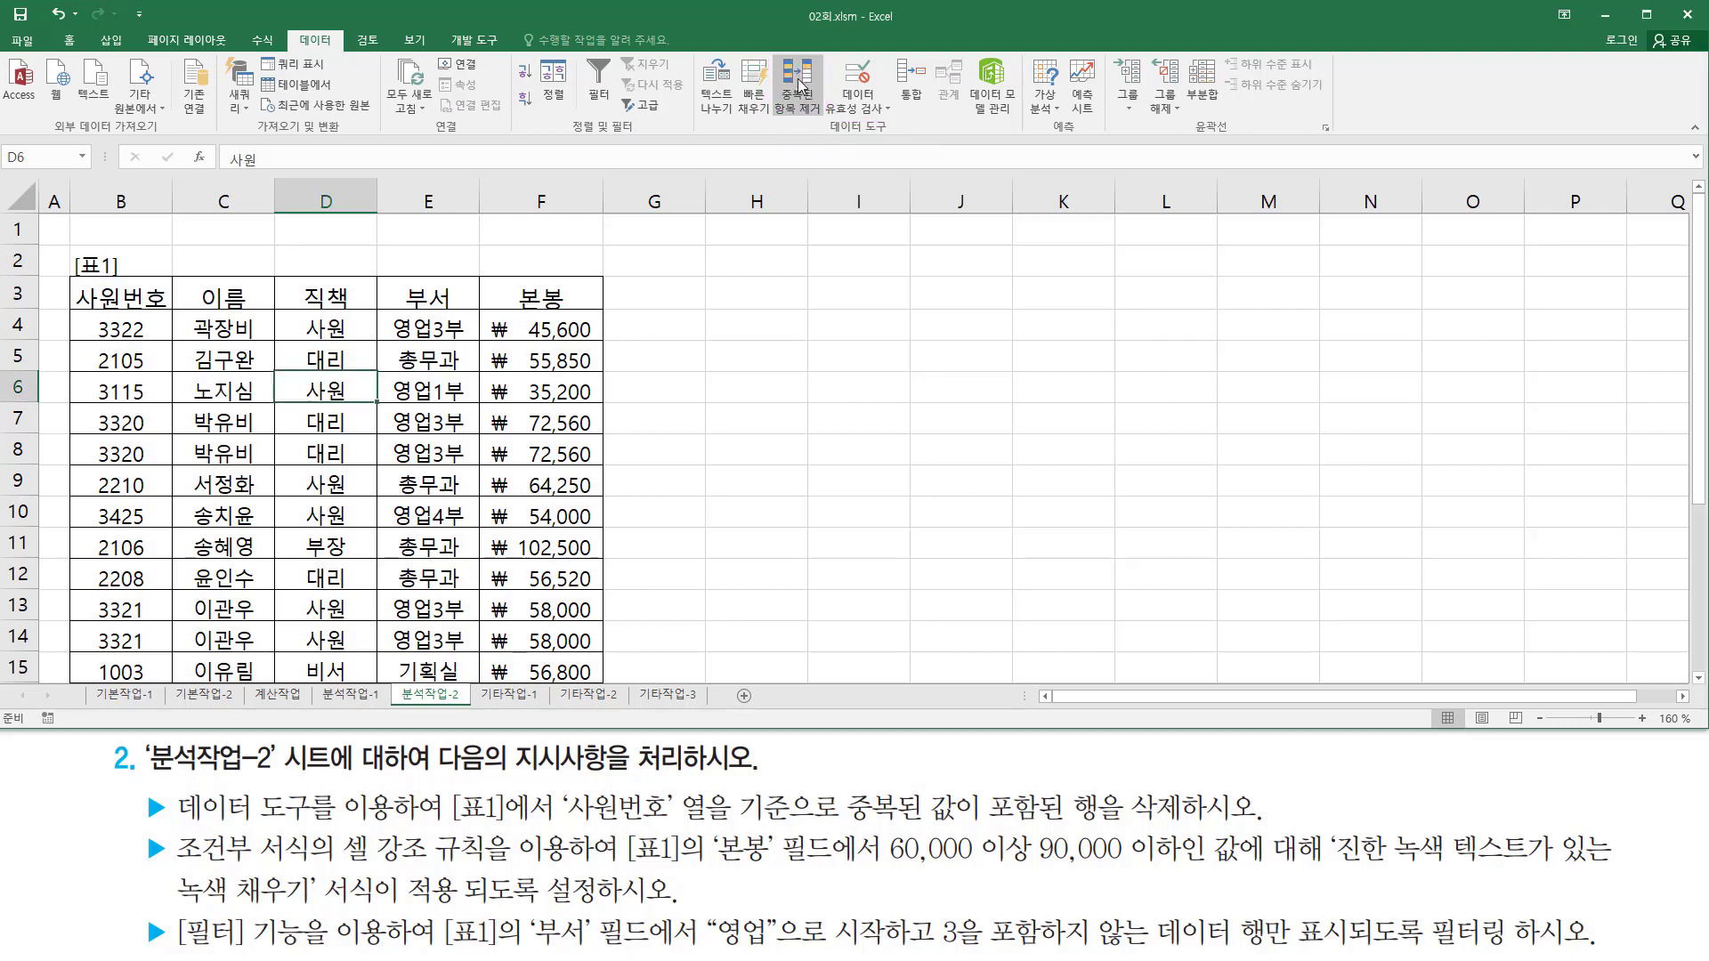
{"action": "left_click", "coordinate": [797, 85]}
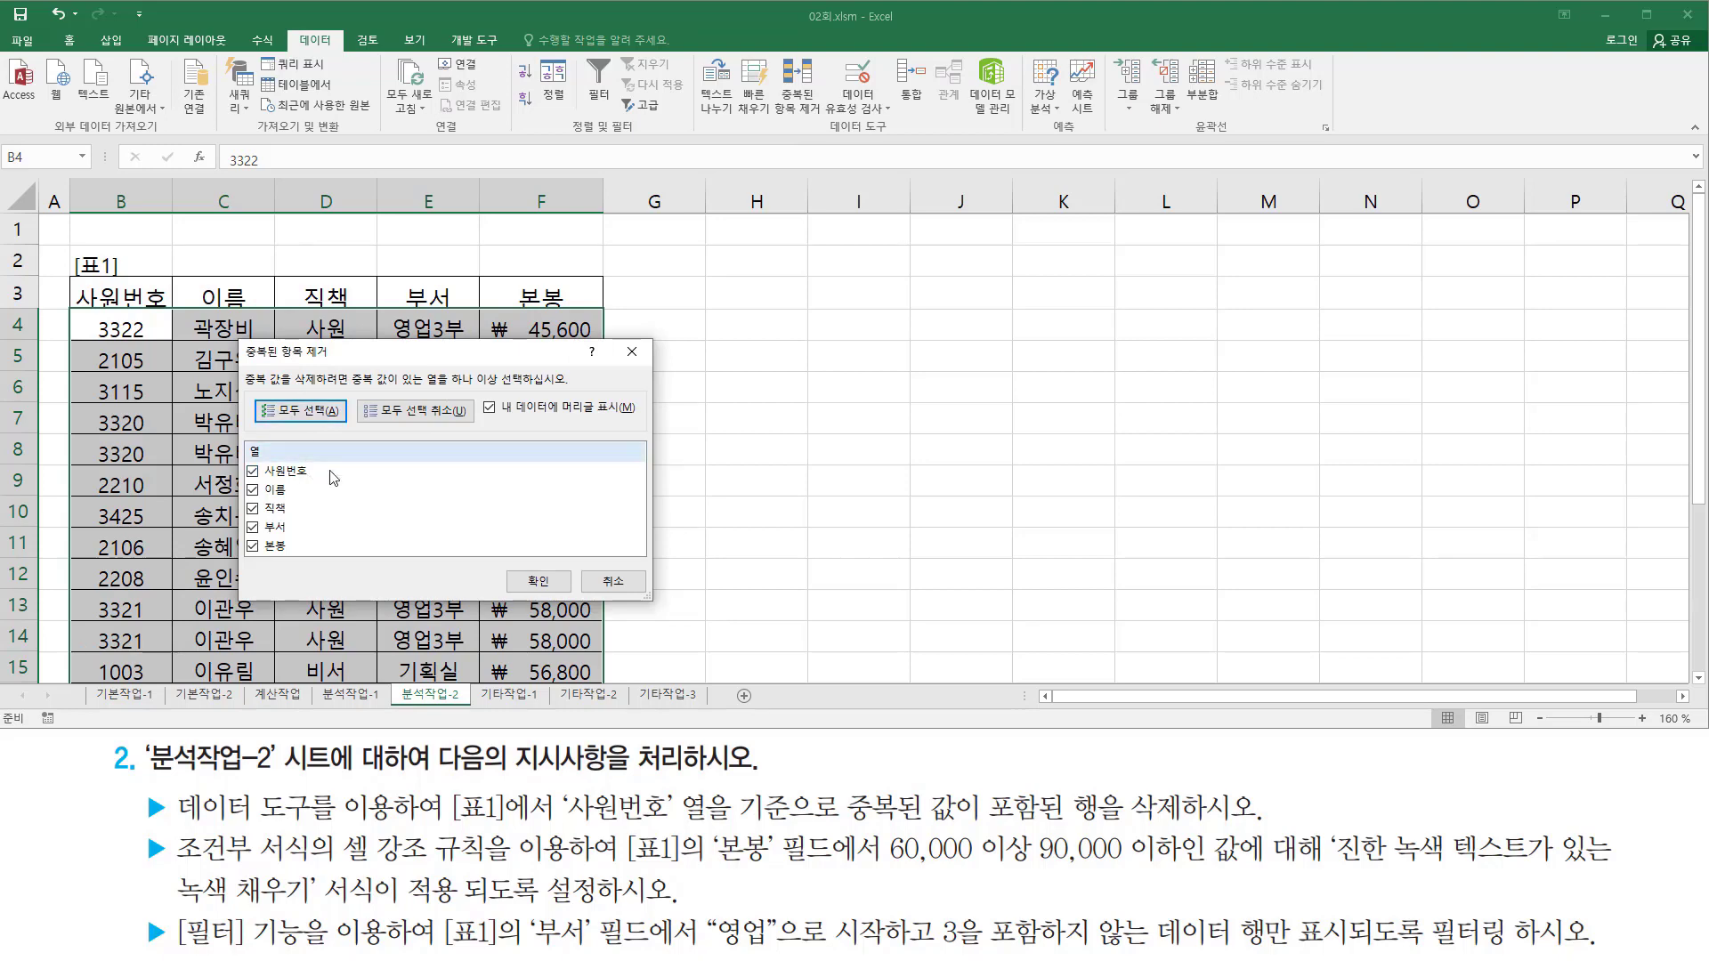
Step: Clear all columns in the duplicate check and tick only 사원번호 as the comparison column
{"action": "left_click_drag", "start_coordinate": [247, 361], "coordinate": [325, 362]}
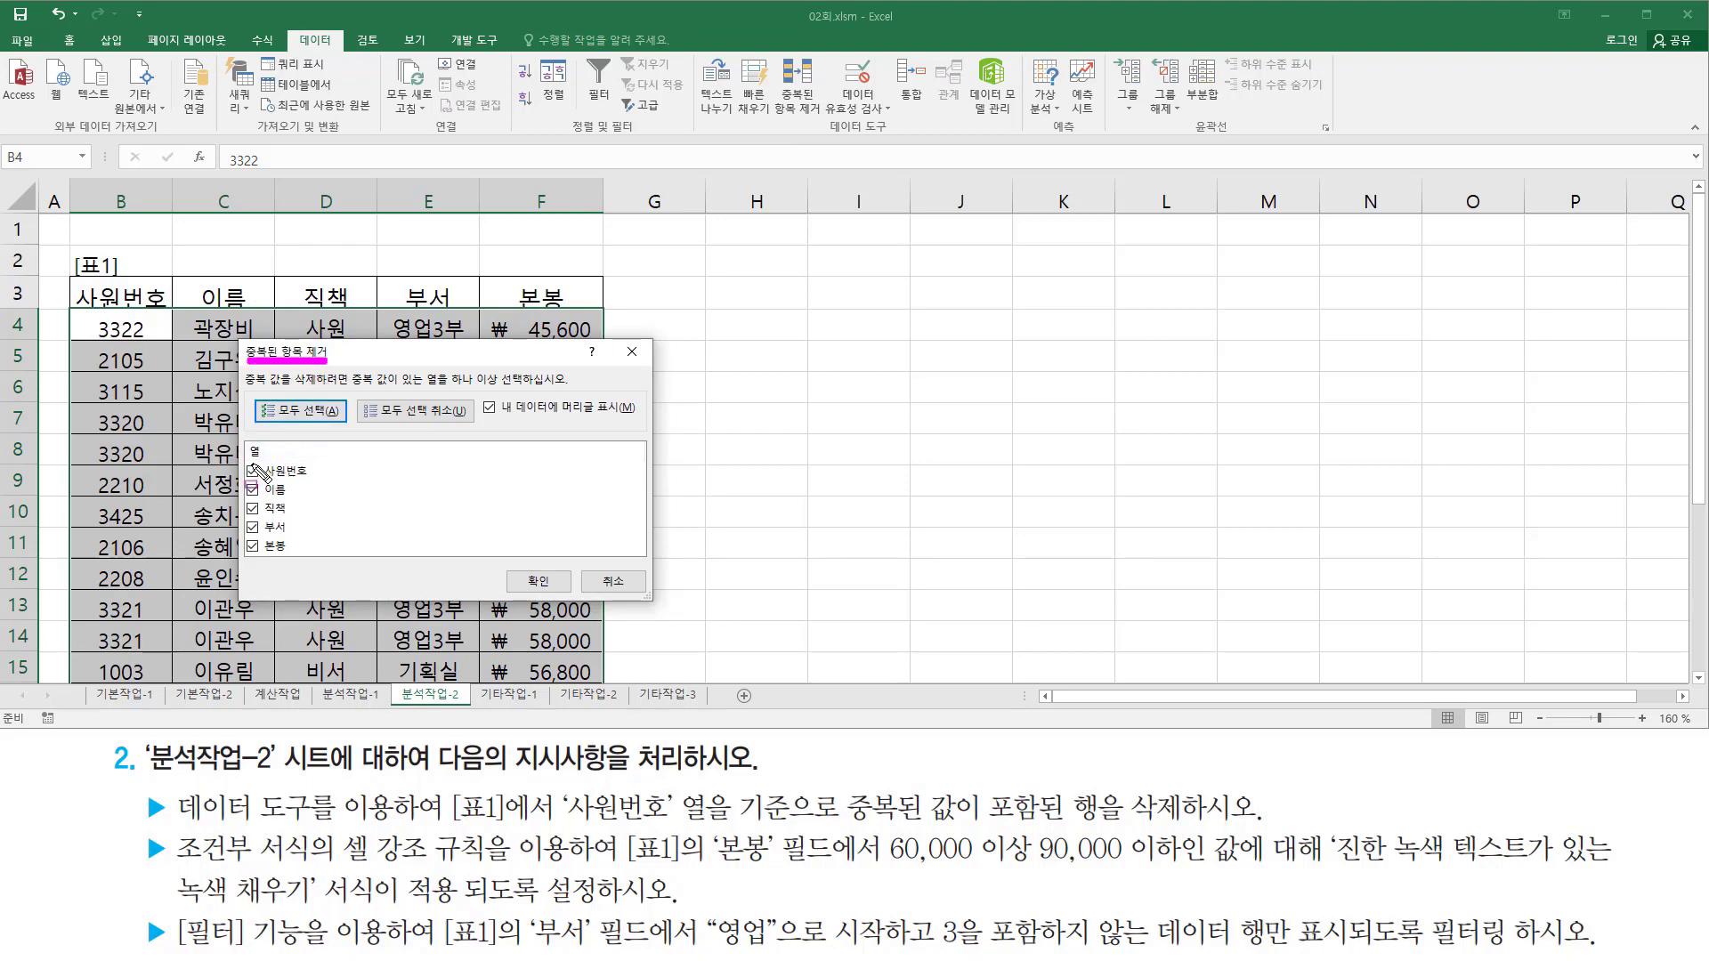
{"action": "mouse_move", "coordinate": [240, 459]}
{"action": "left_mouse_down"}
{"action": "mouse_move", "coordinate": [268, 563]}
{"action": "mouse_move", "coordinate": [309, 563]}
{"action": "left_mouse_up"}
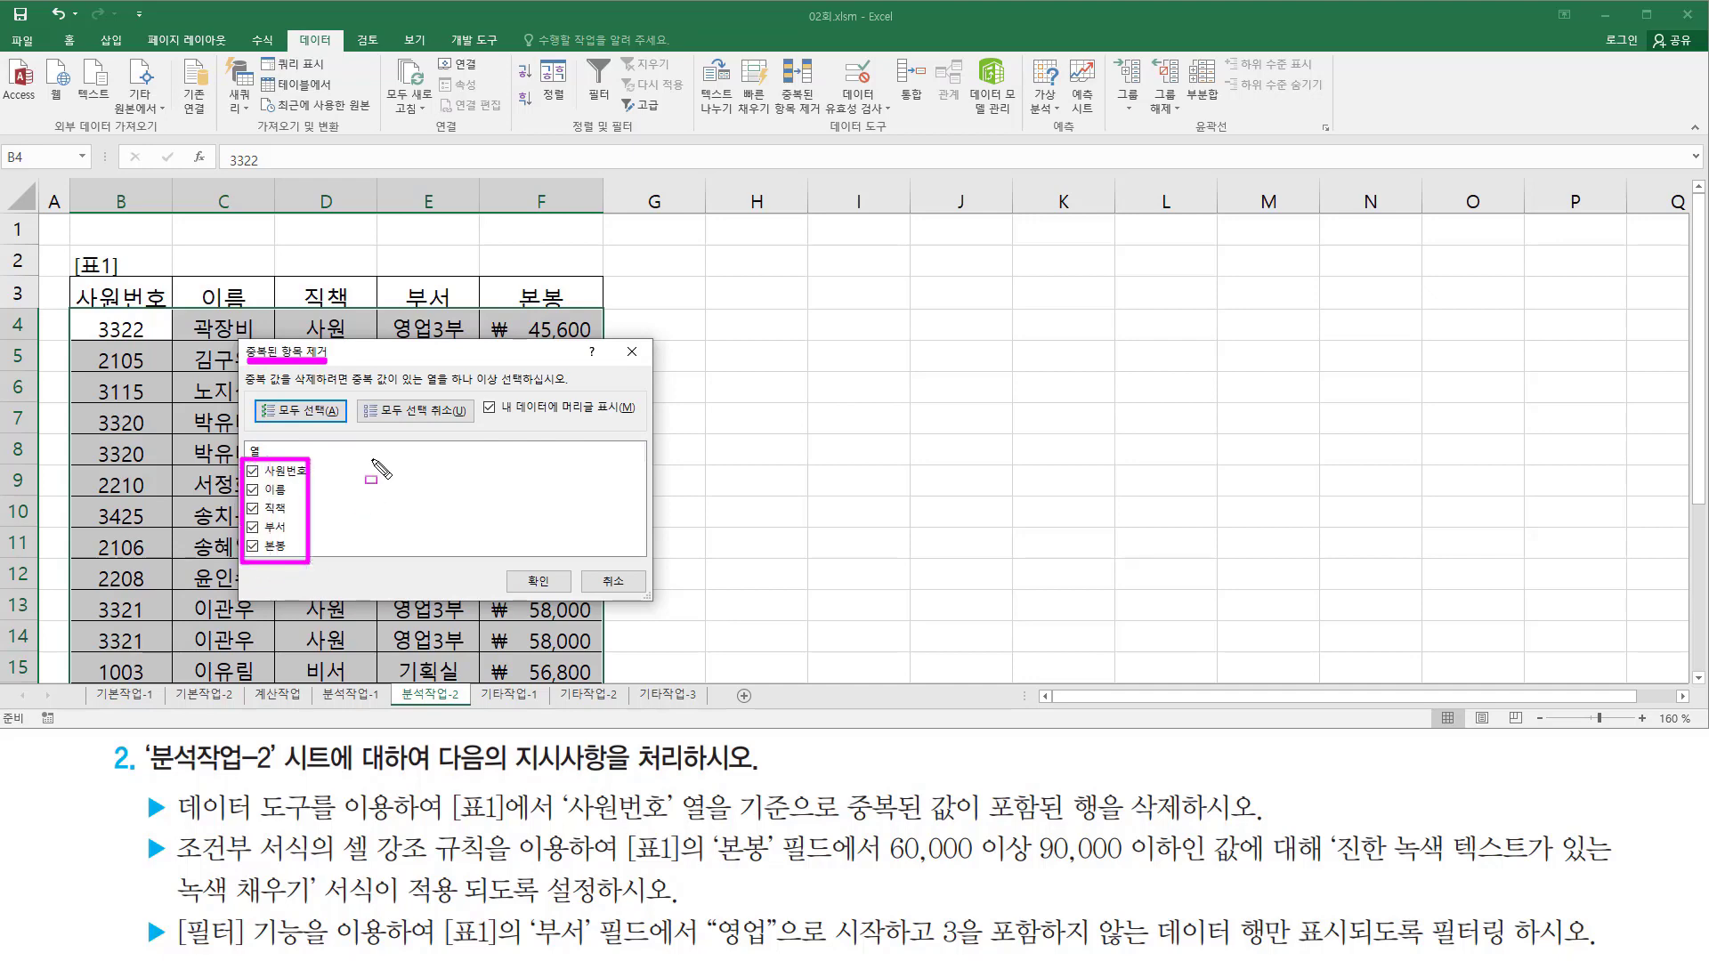
{"action": "mouse_move", "coordinate": [375, 398]}
{"action": "left_mouse_down"}
{"action": "mouse_move", "coordinate": [392, 418]}
{"action": "mouse_move", "coordinate": [461, 424]}
{"action": "left_mouse_up"}
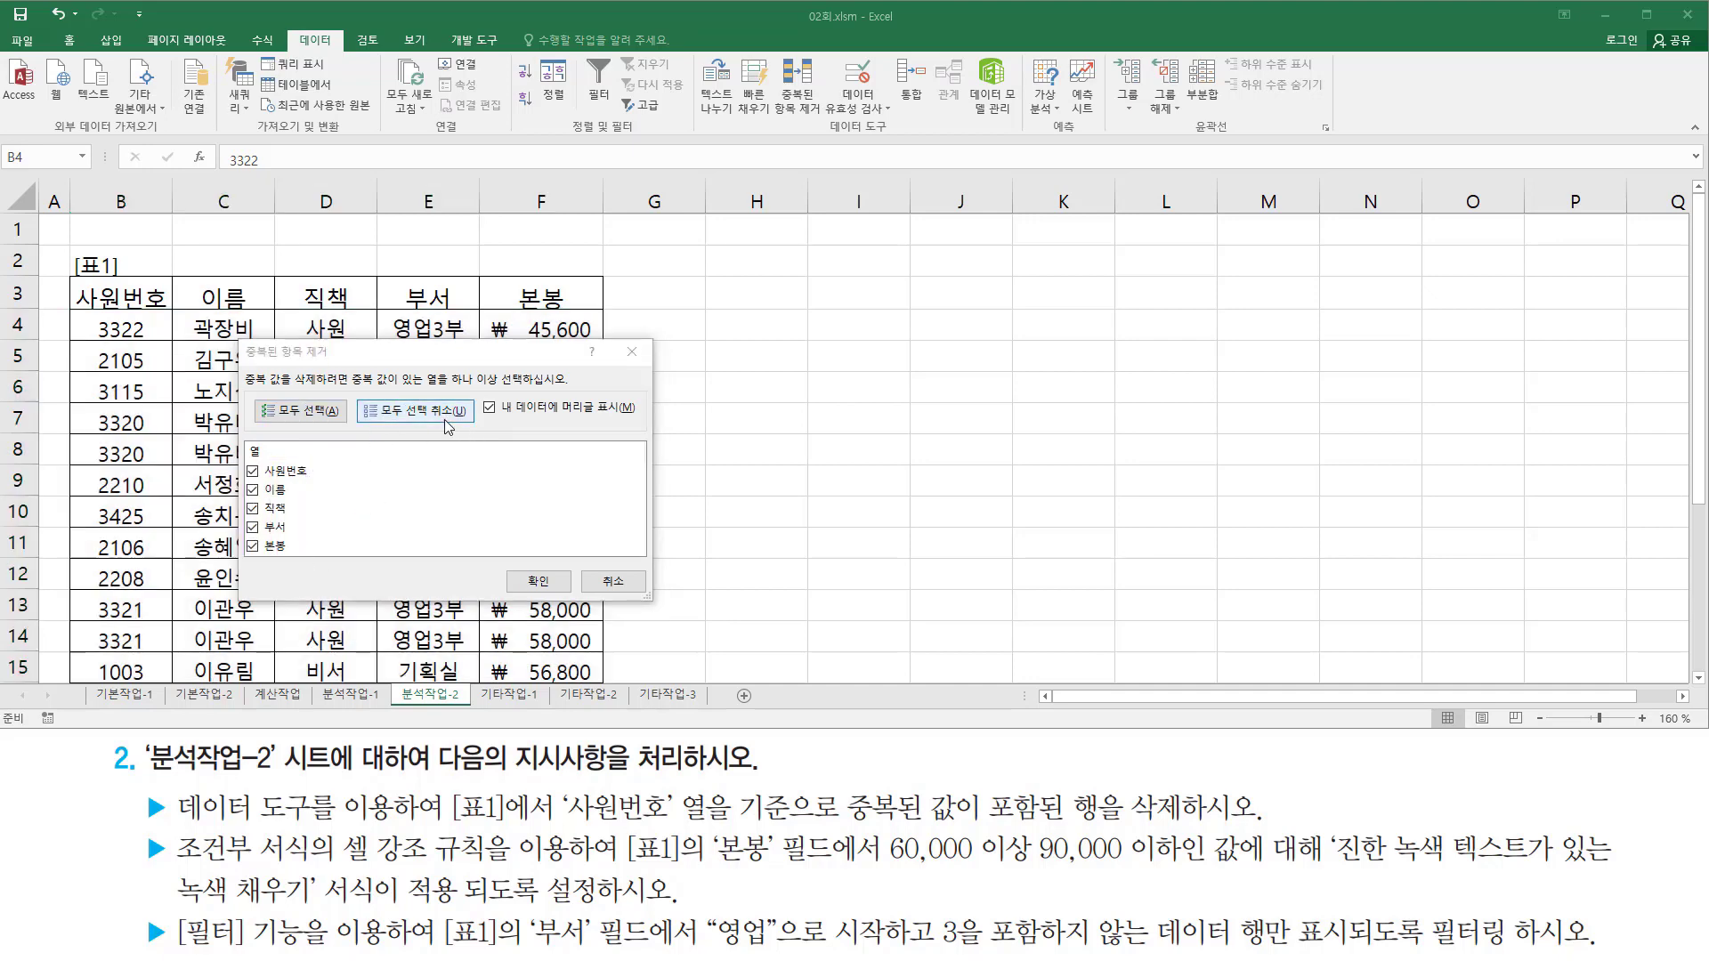
{"action": "left_click", "coordinate": [431, 415]}
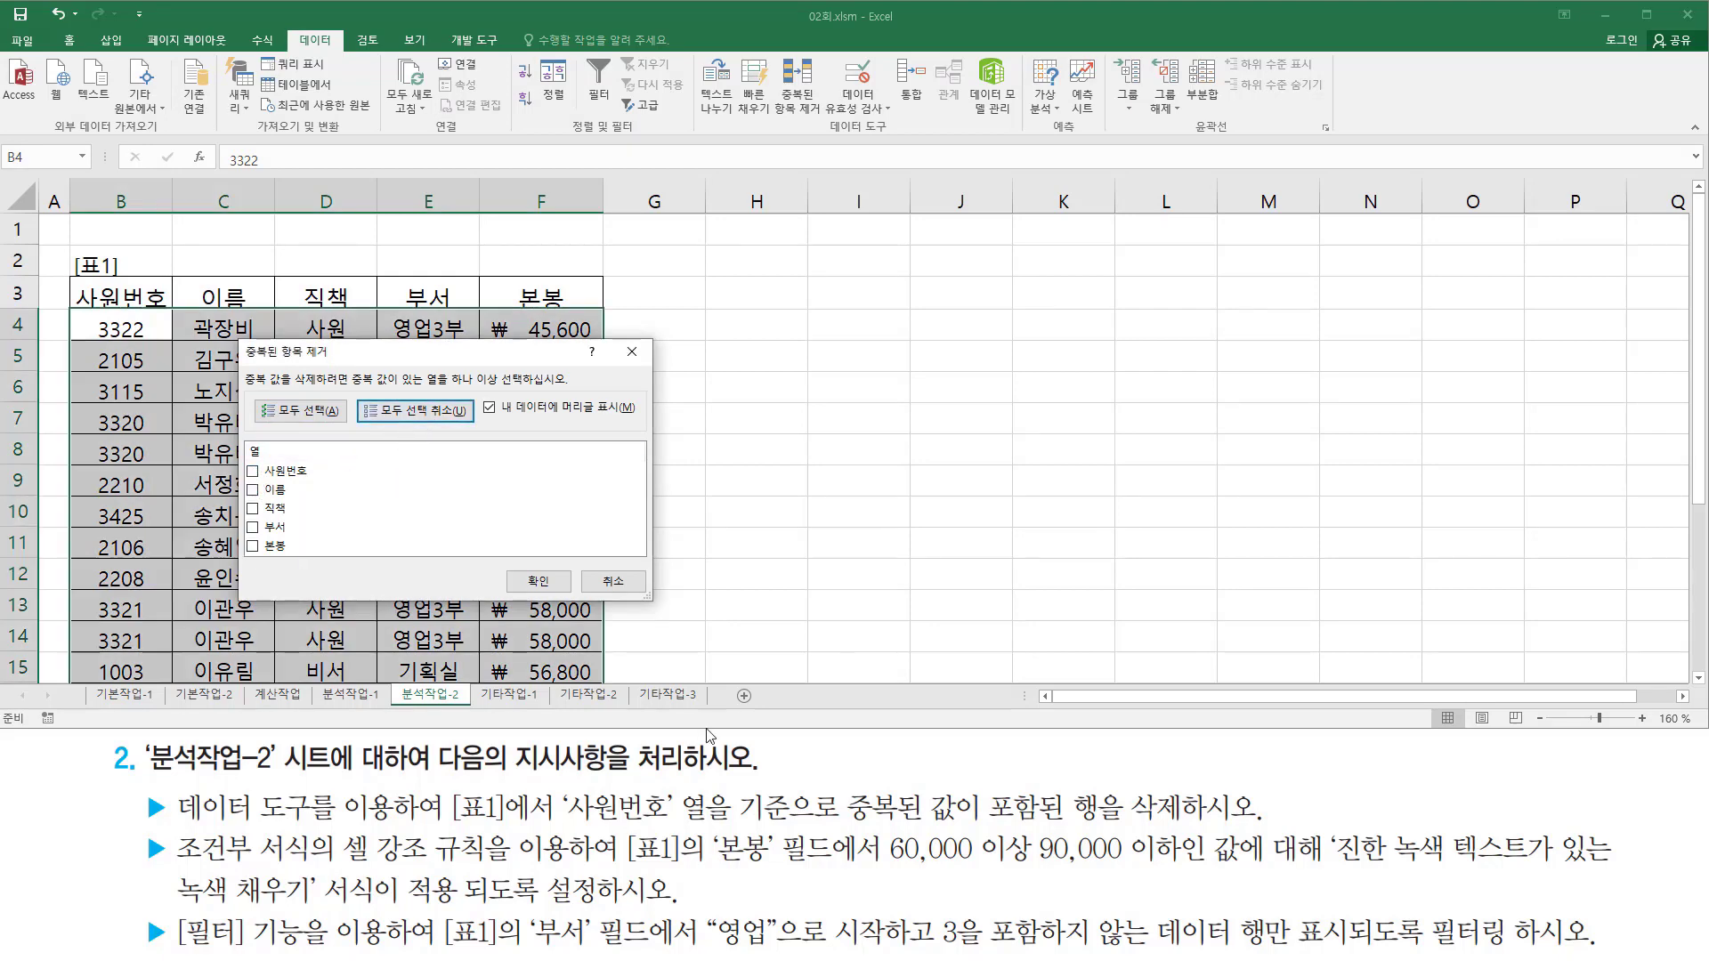
{"action": "left_click_drag", "start_coordinate": [564, 824], "coordinate": [705, 827]}
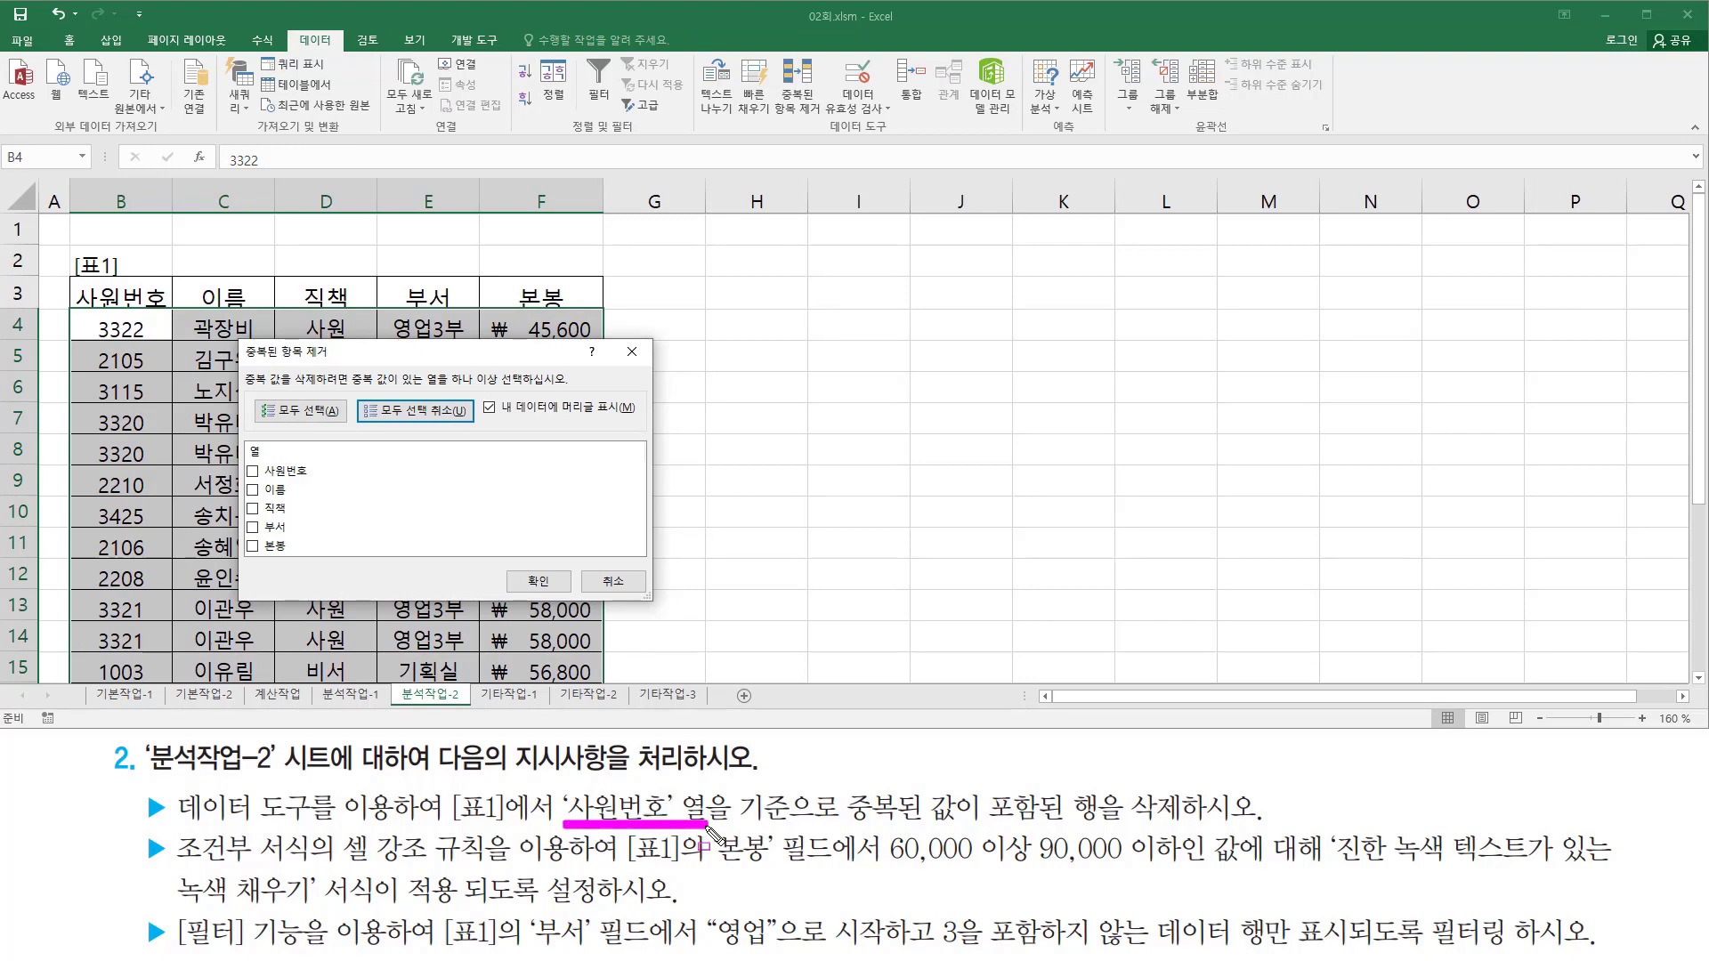
{"action": "left_click_drag", "start_coordinate": [241, 461], "coordinate": [309, 481]}
{"action": "key", "text": "Escape"}
{"action": "left_click", "coordinate": [252, 472]}
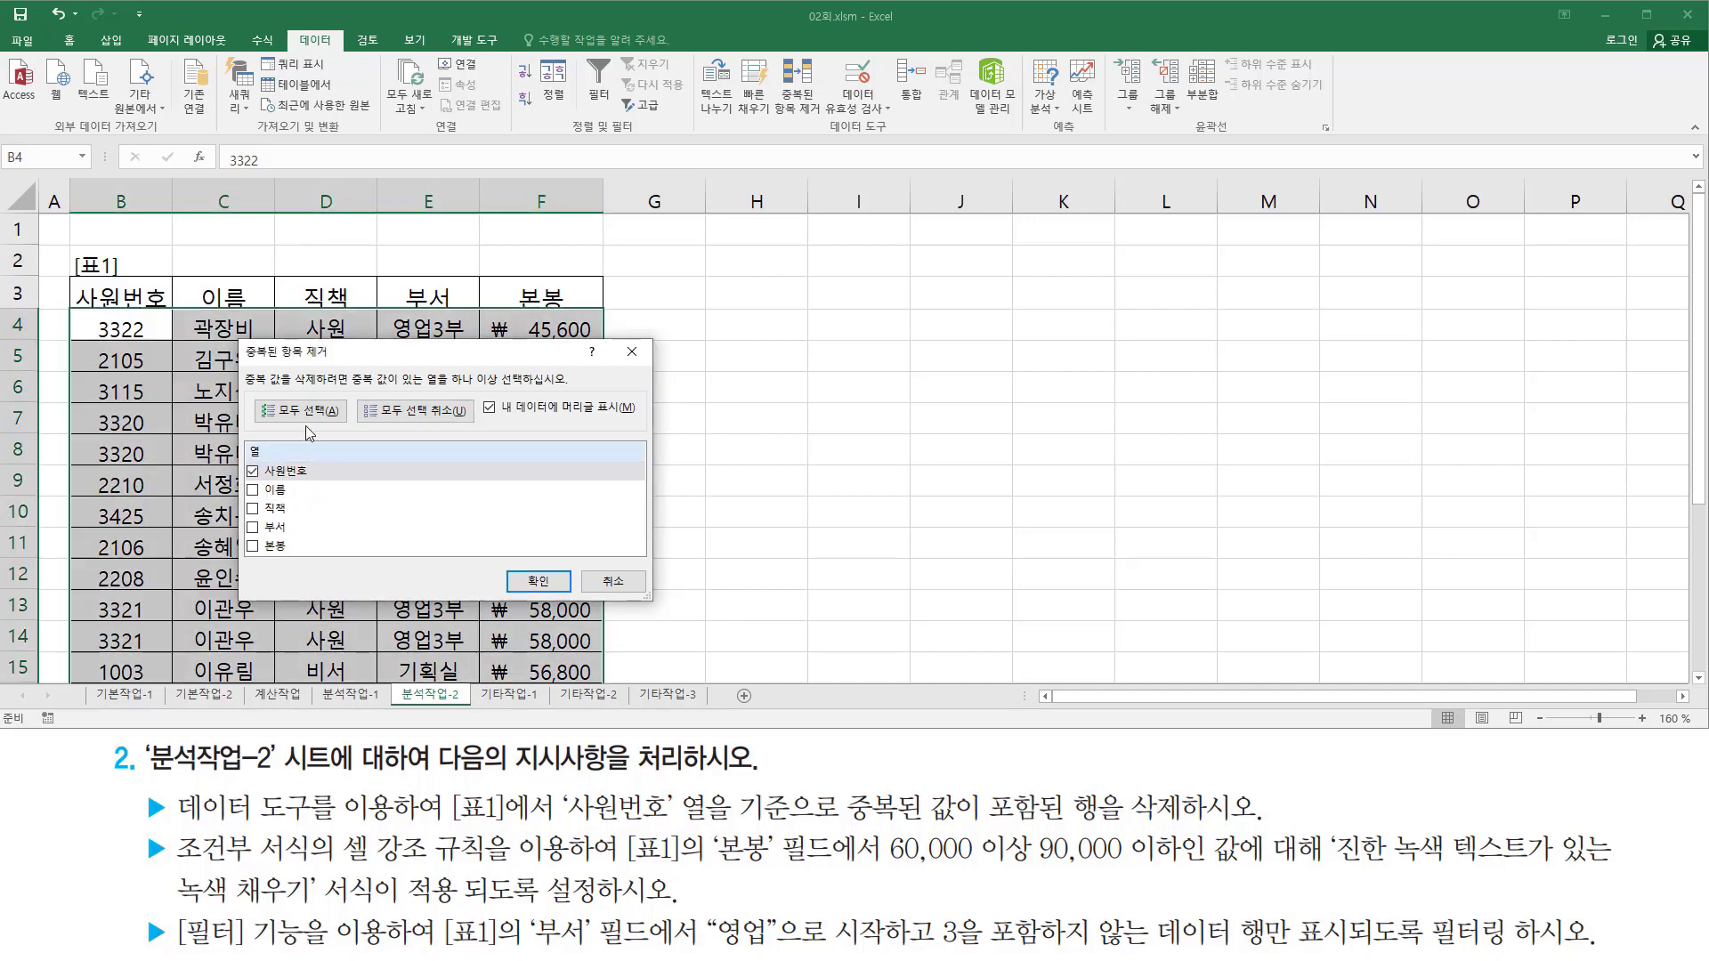
Step: Remove the rows with duplicate 사원번호 values from [표1] and close the result message
{"action": "left_click_drag", "start_coordinate": [383, 349], "coordinate": [601, 338]}
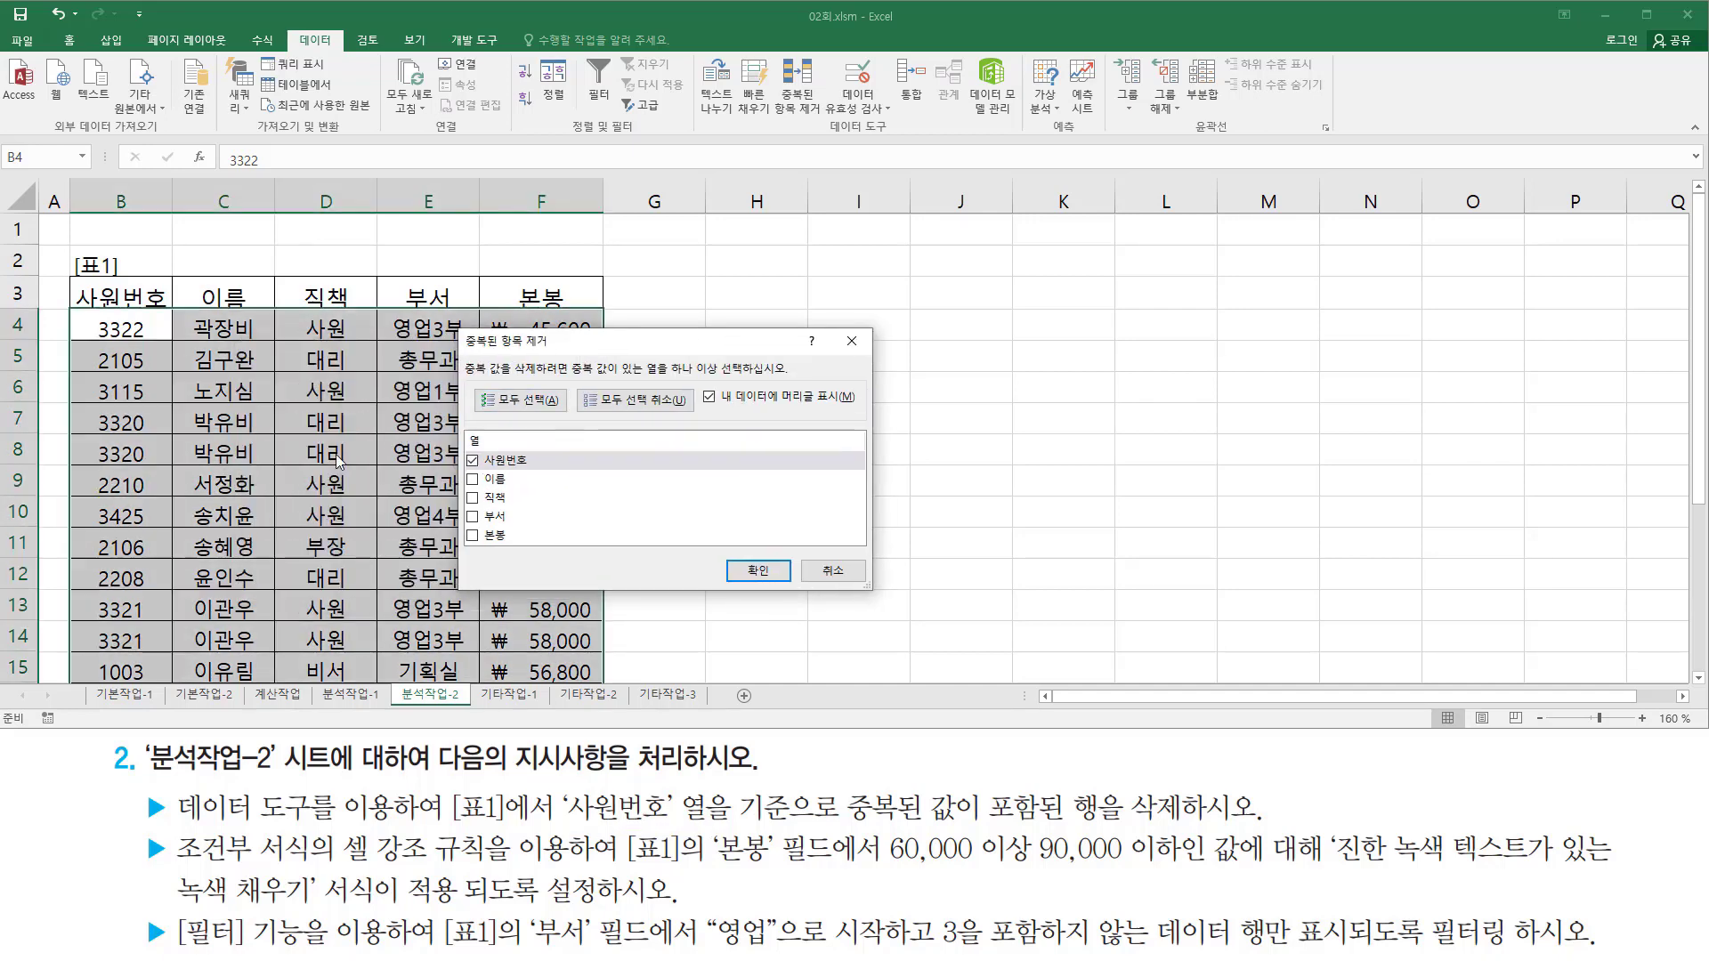
{"action": "key", "text": "ctrl+2"}
{"action": "left_click_drag", "start_coordinate": [88, 405], "coordinate": [159, 464]}
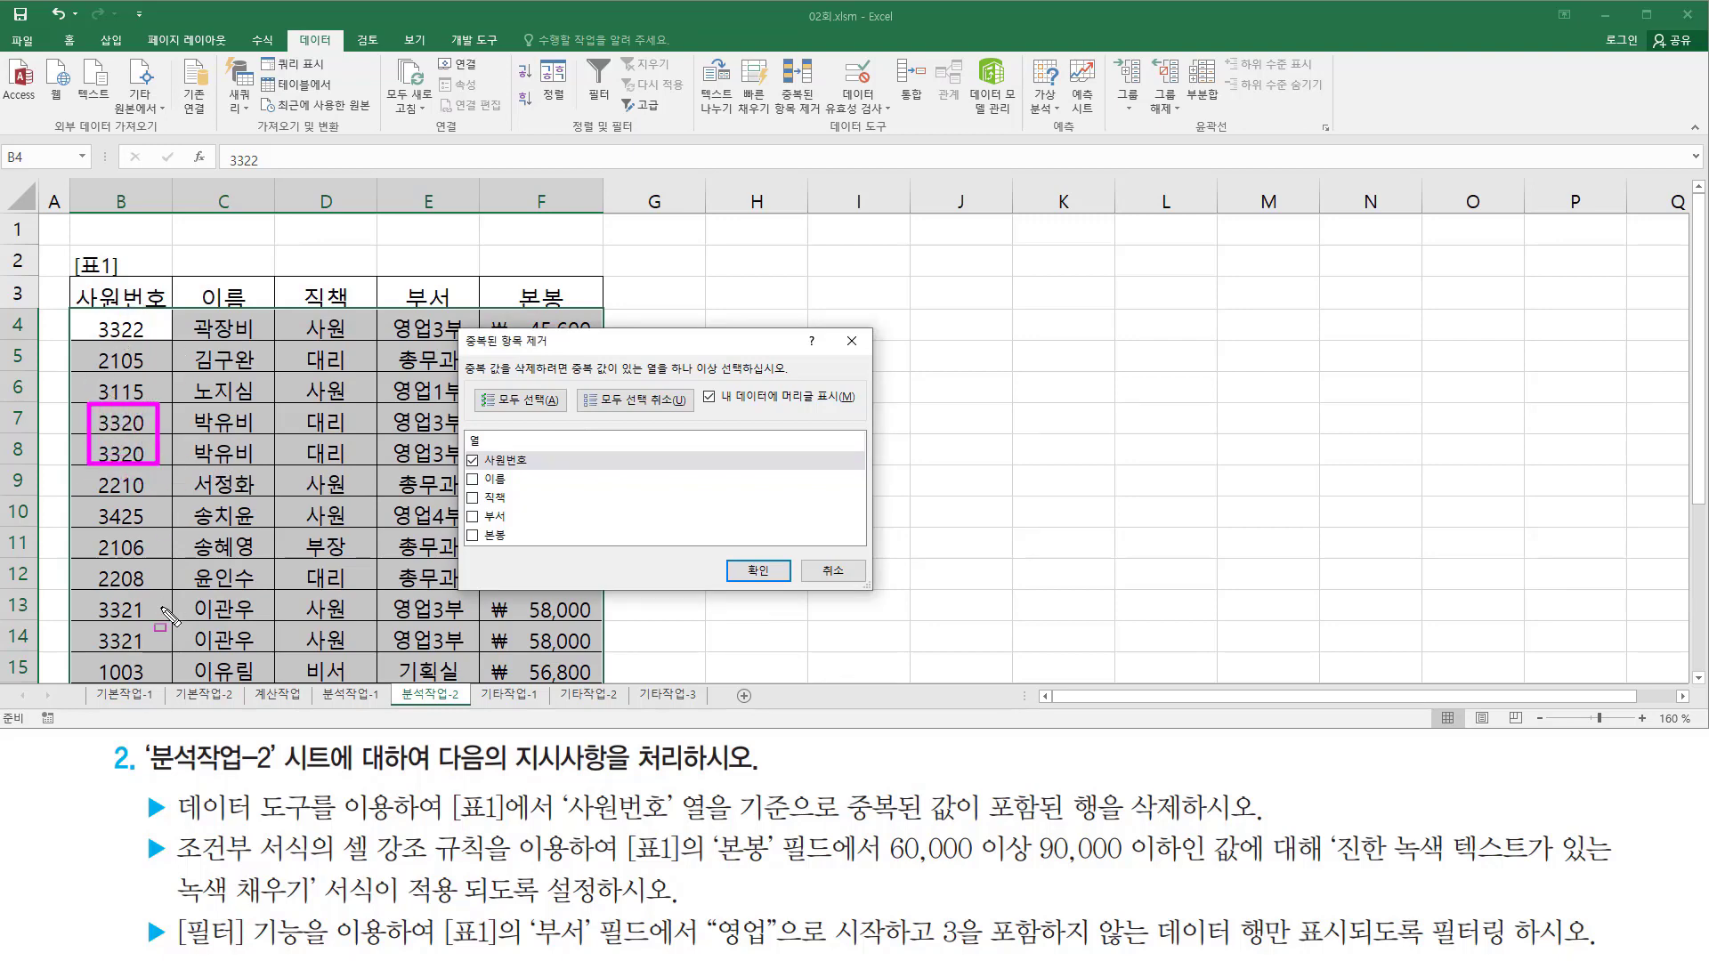
{"action": "left_click_drag", "start_coordinate": [89, 598], "coordinate": [160, 653]}
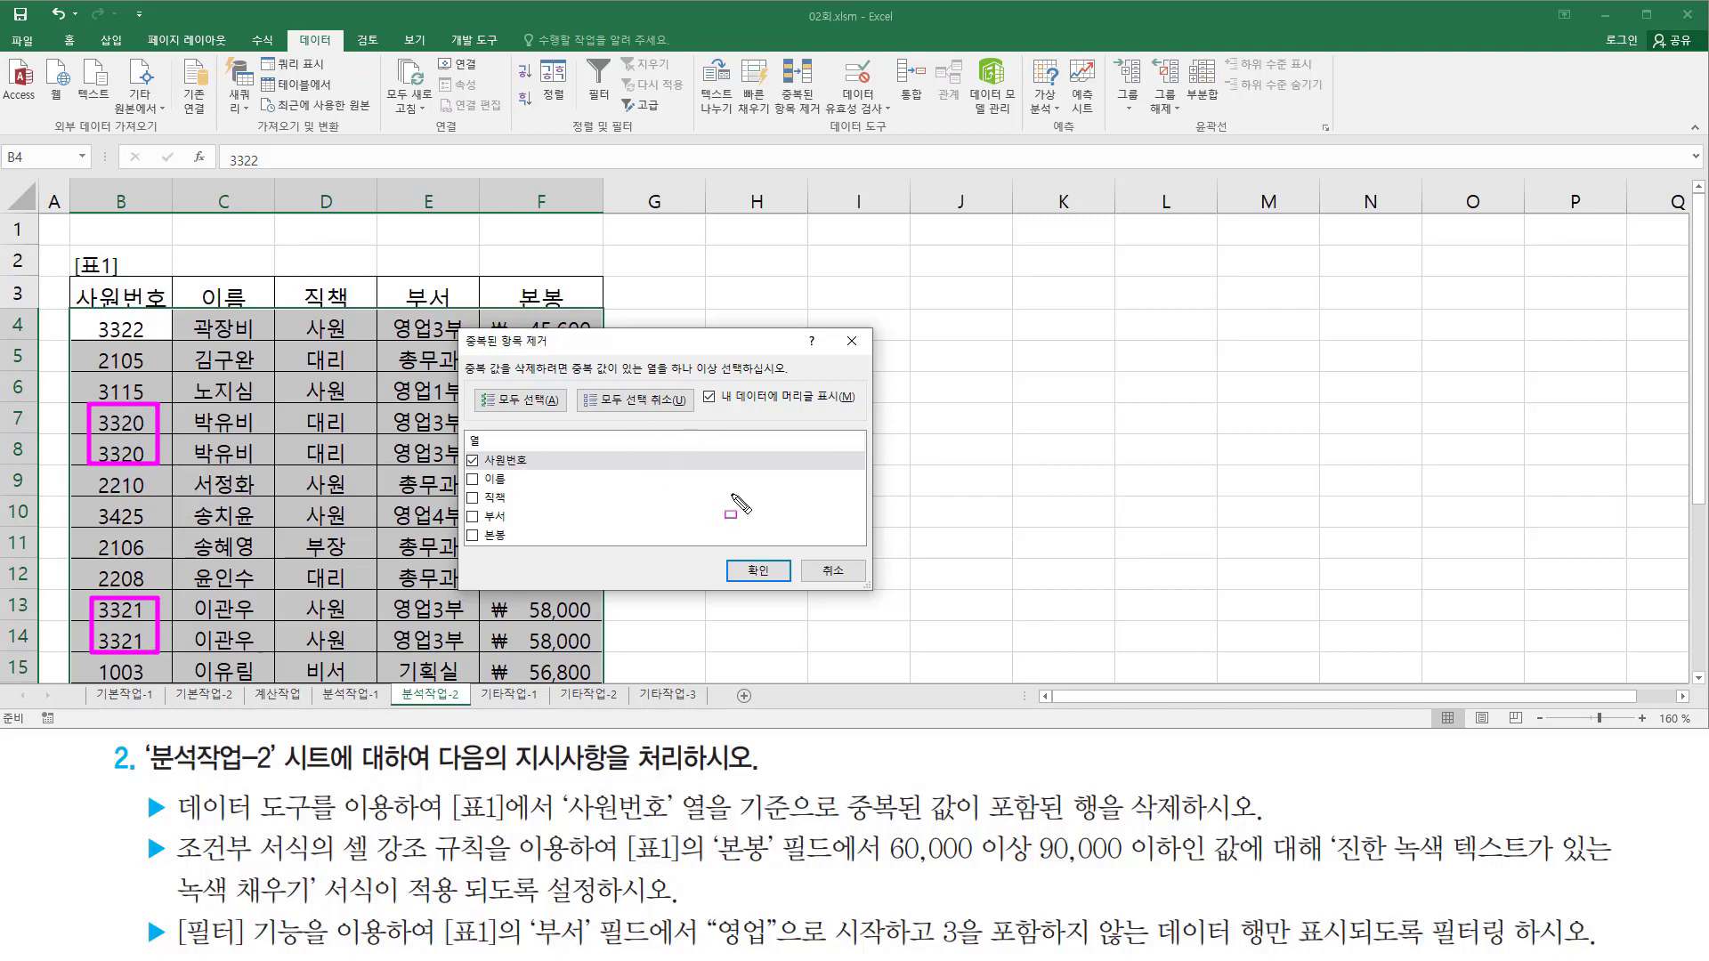
{"action": "key", "text": "Escape"}
{"action": "left_click", "coordinate": [758, 572]}
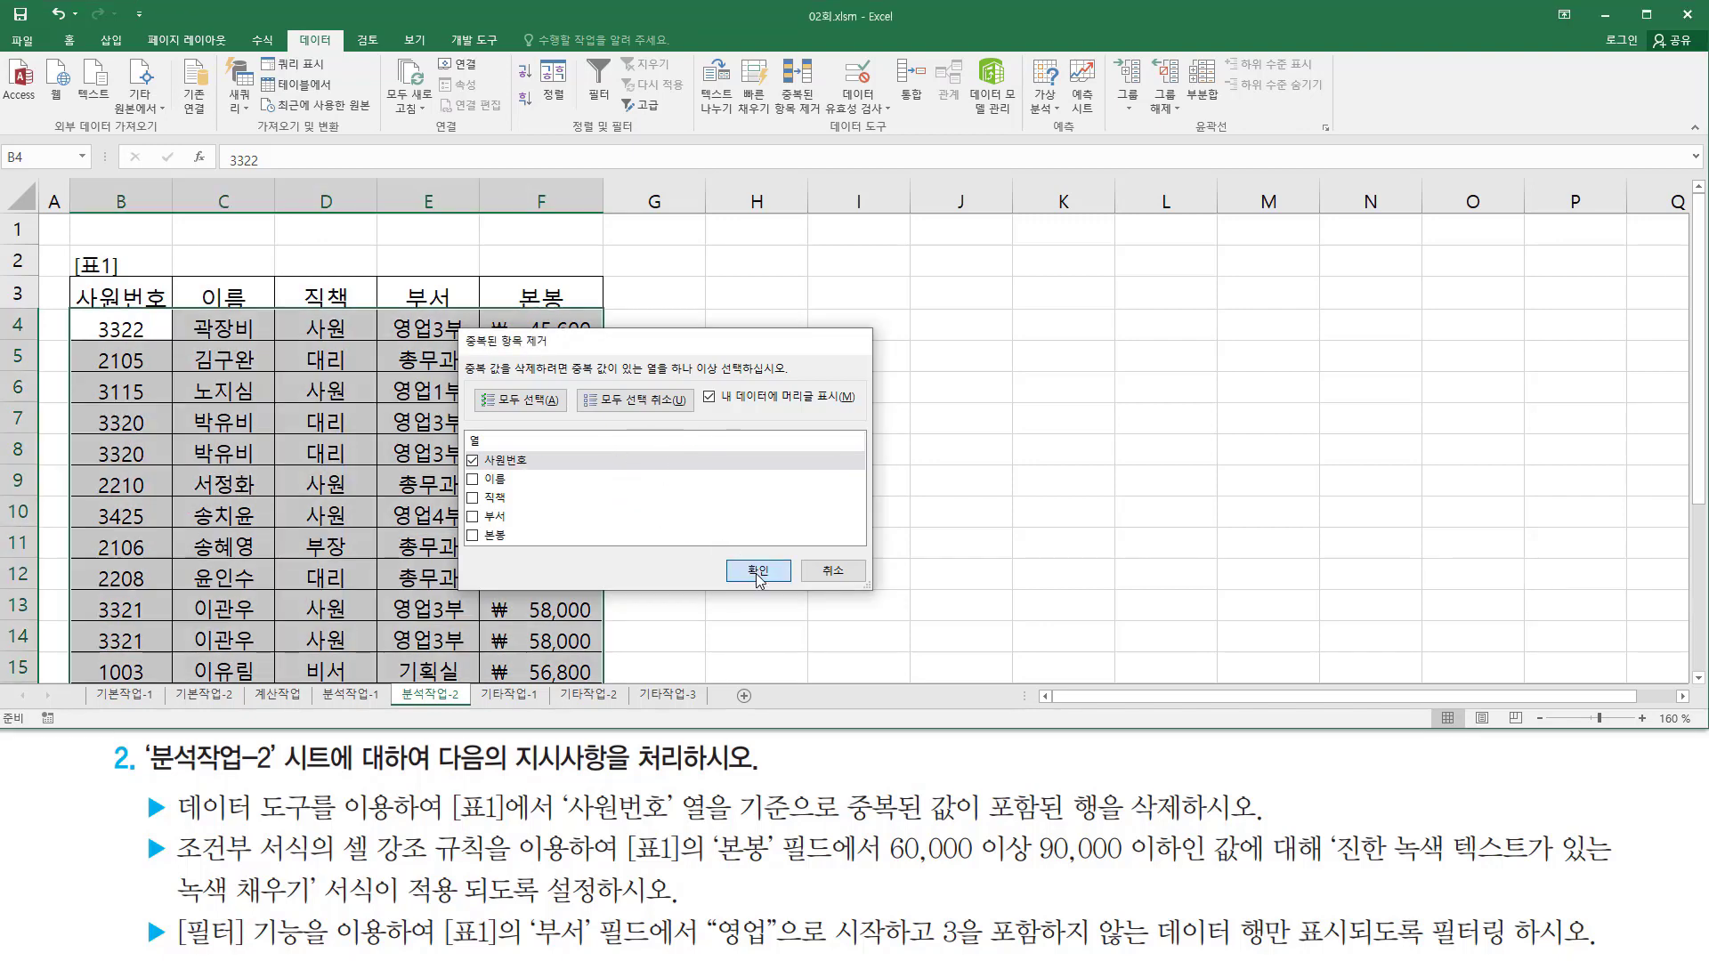
{"action": "key", "text": "ctrl+shift+d"}
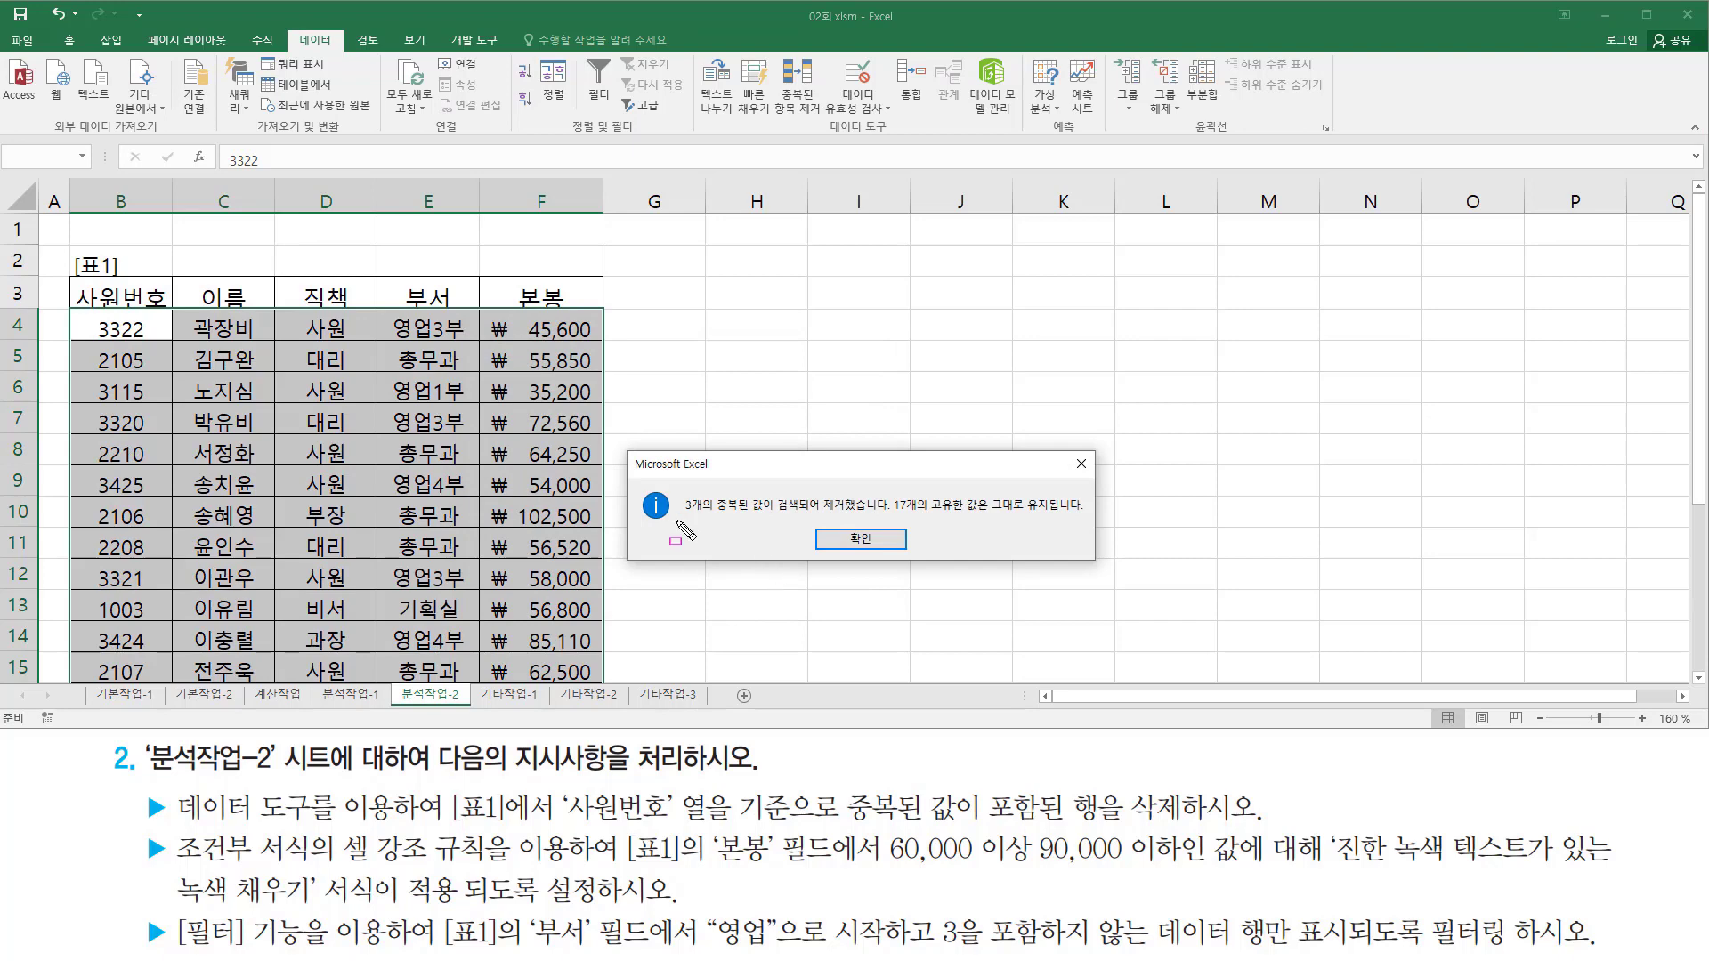
{"action": "left_click_drag", "start_coordinate": [678, 520], "coordinate": [1080, 516]}
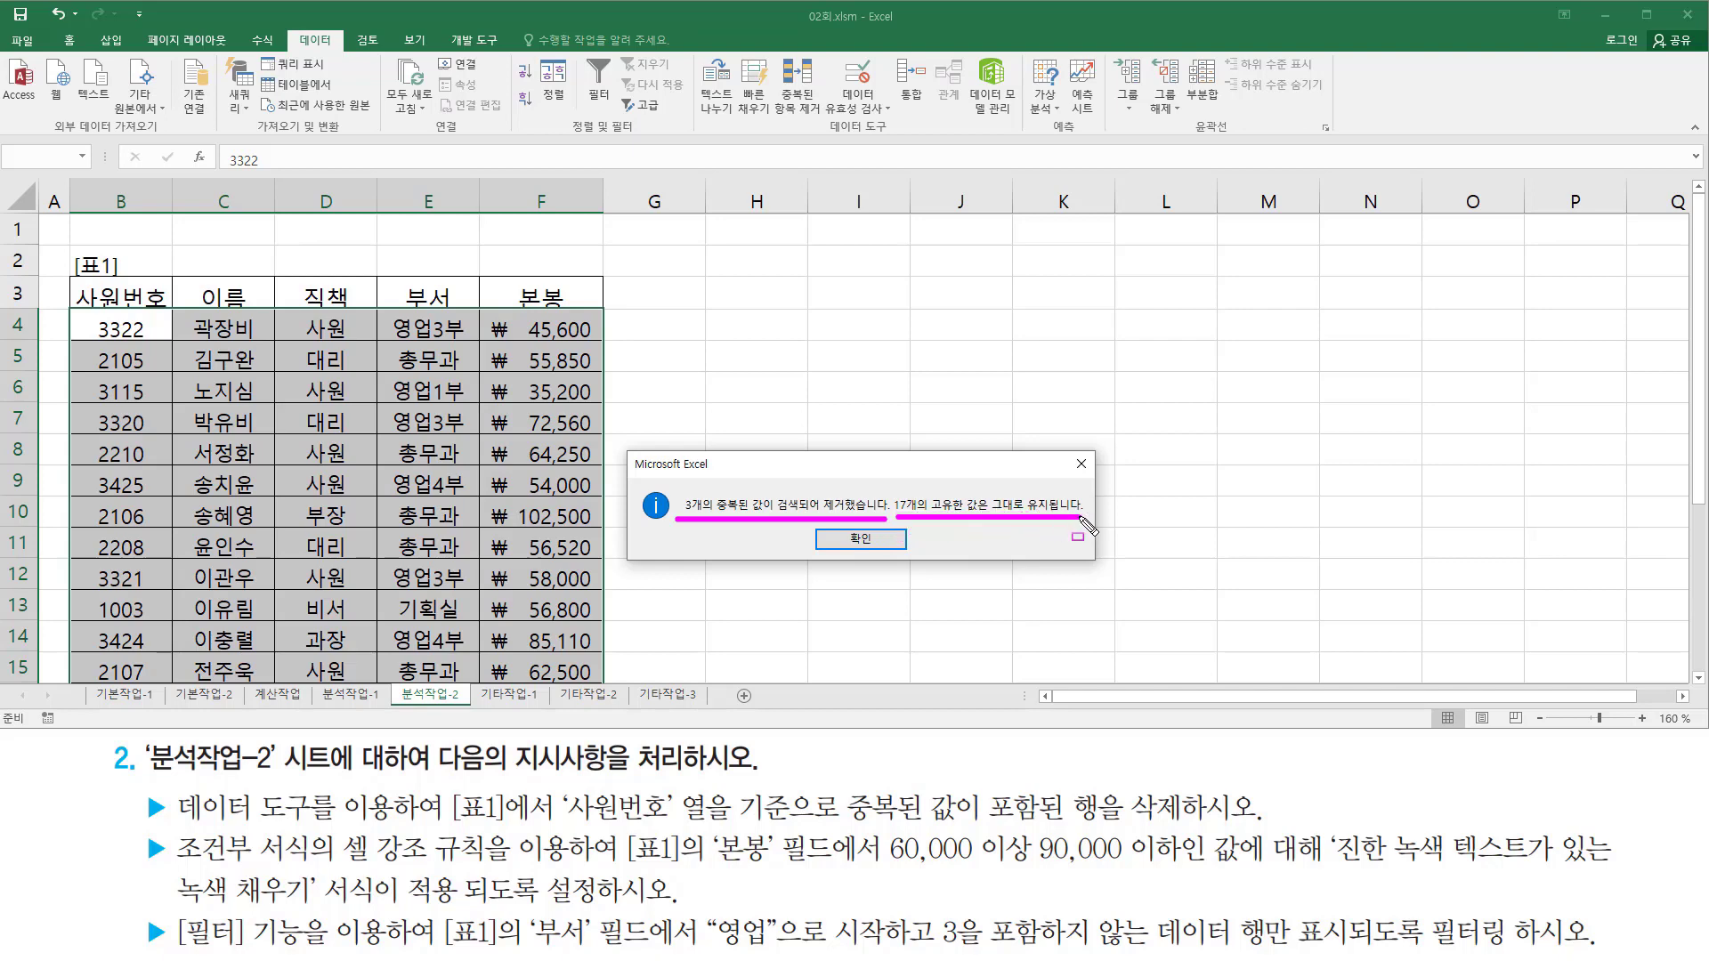
{"action": "key", "text": "Escape"}
{"action": "left_click", "coordinate": [861, 540]}
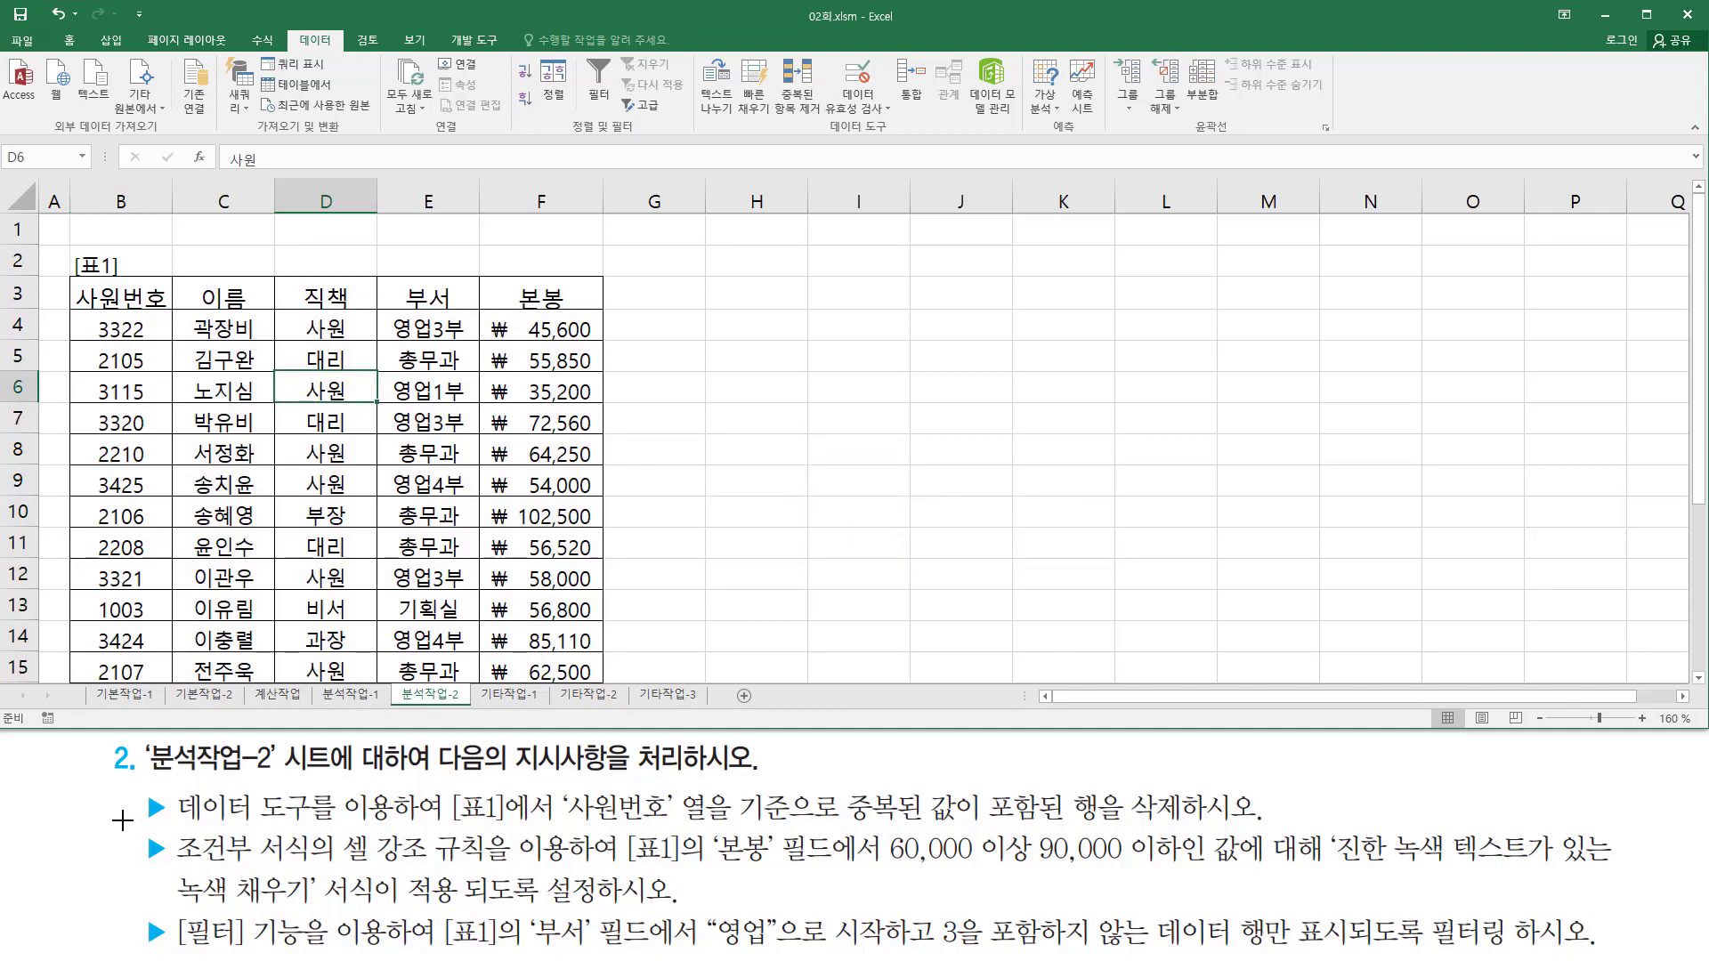
Step: Examine the conditional formatting requirement for the 본봉 field: its rule type, value range and required text and fill format
{"action": "mouse_move", "coordinate": [171, 831]}
{"action": "left_mouse_down"}
{"action": "mouse_move", "coordinate": [207, 869]}
{"action": "mouse_move", "coordinate": [313, 869]}
{"action": "left_mouse_up"}
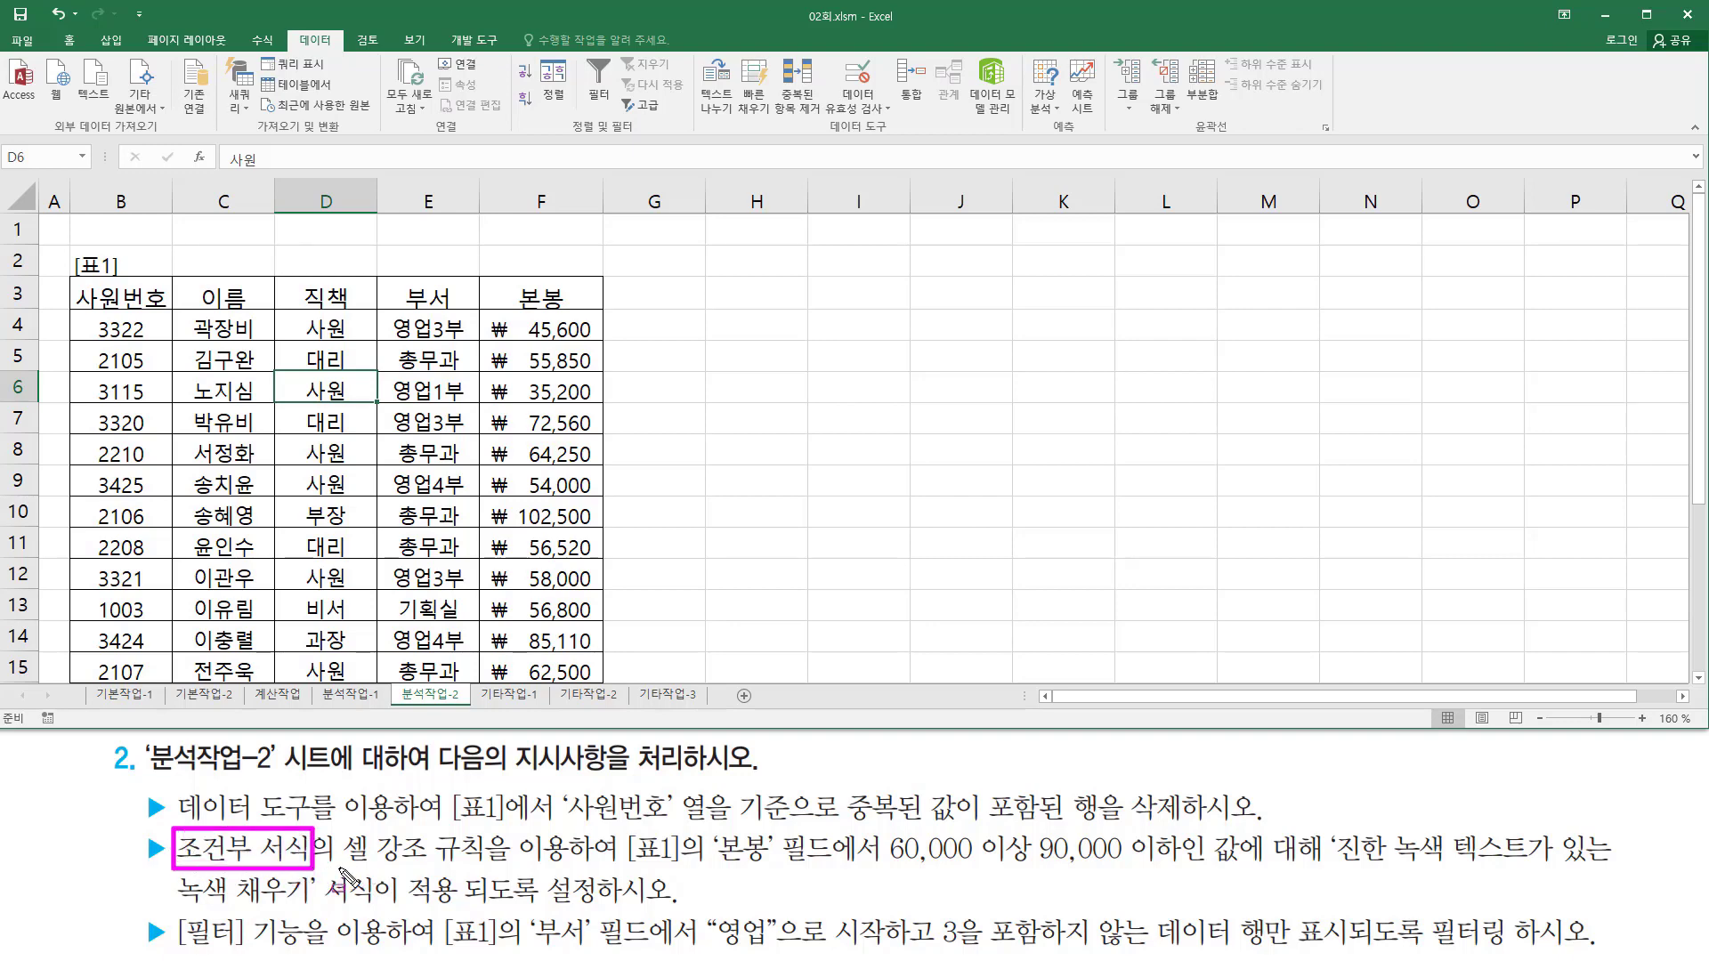
{"action": "left_click_drag", "start_coordinate": [340, 869], "coordinate": [557, 868]}
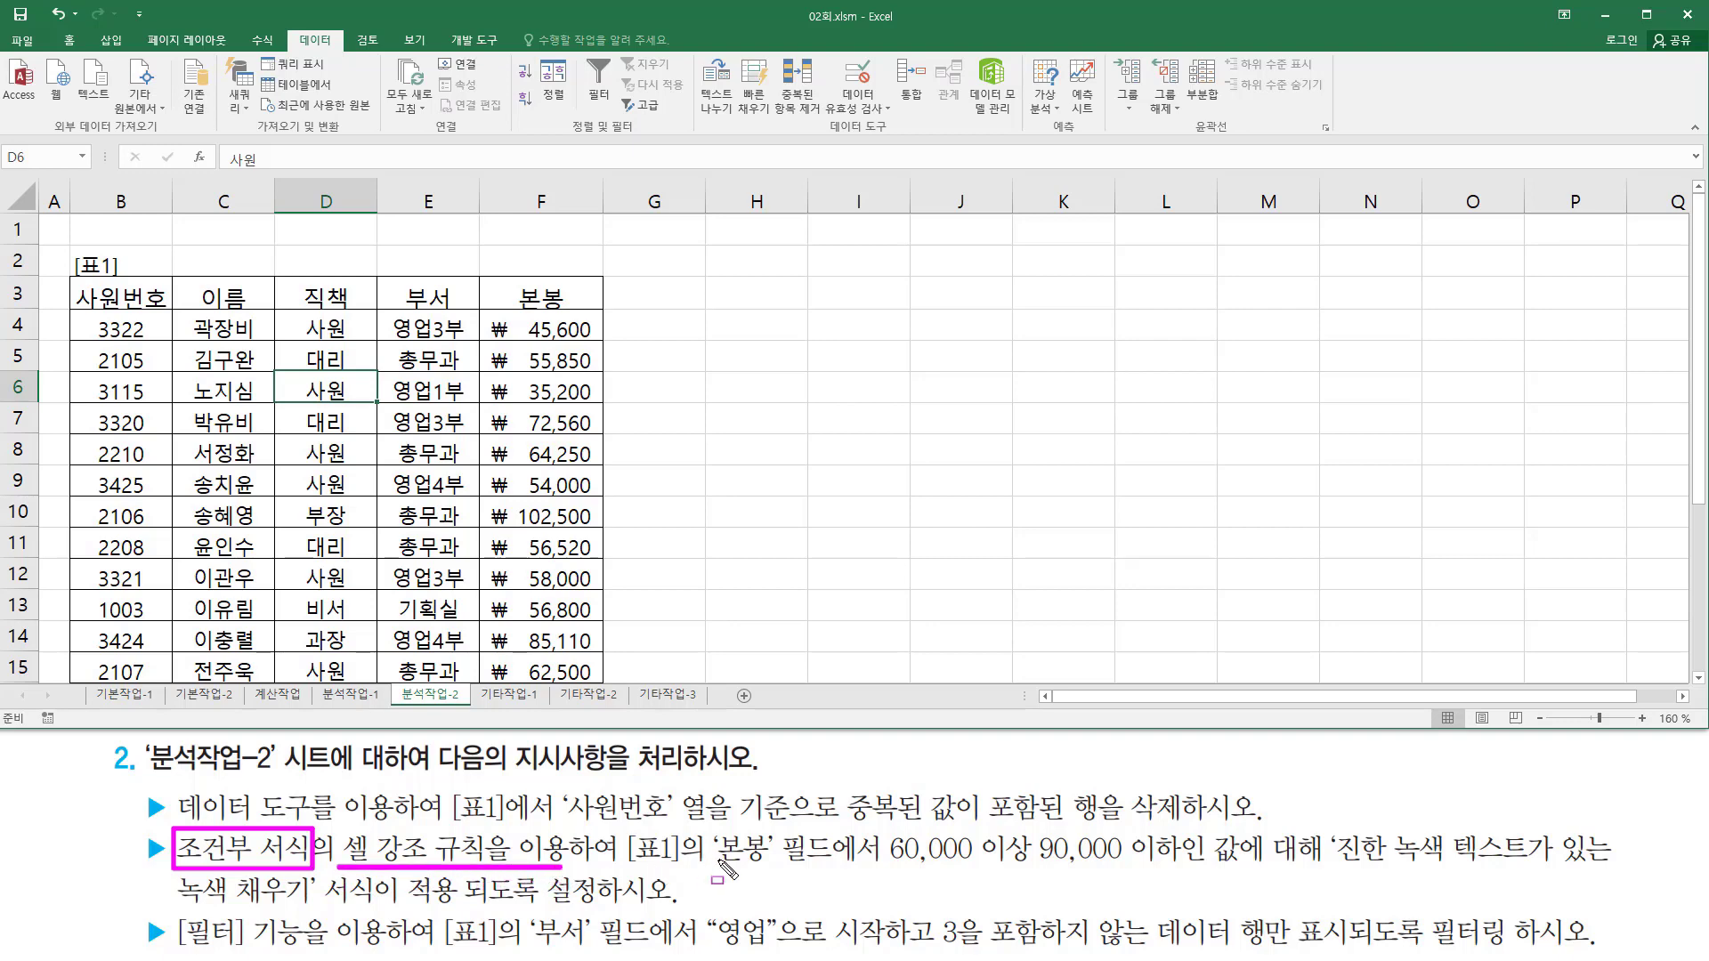
{"action": "left_click_drag", "start_coordinate": [715, 853], "coordinate": [833, 878]}
{"action": "left_click_drag", "start_coordinate": [505, 271], "coordinate": [579, 316]}
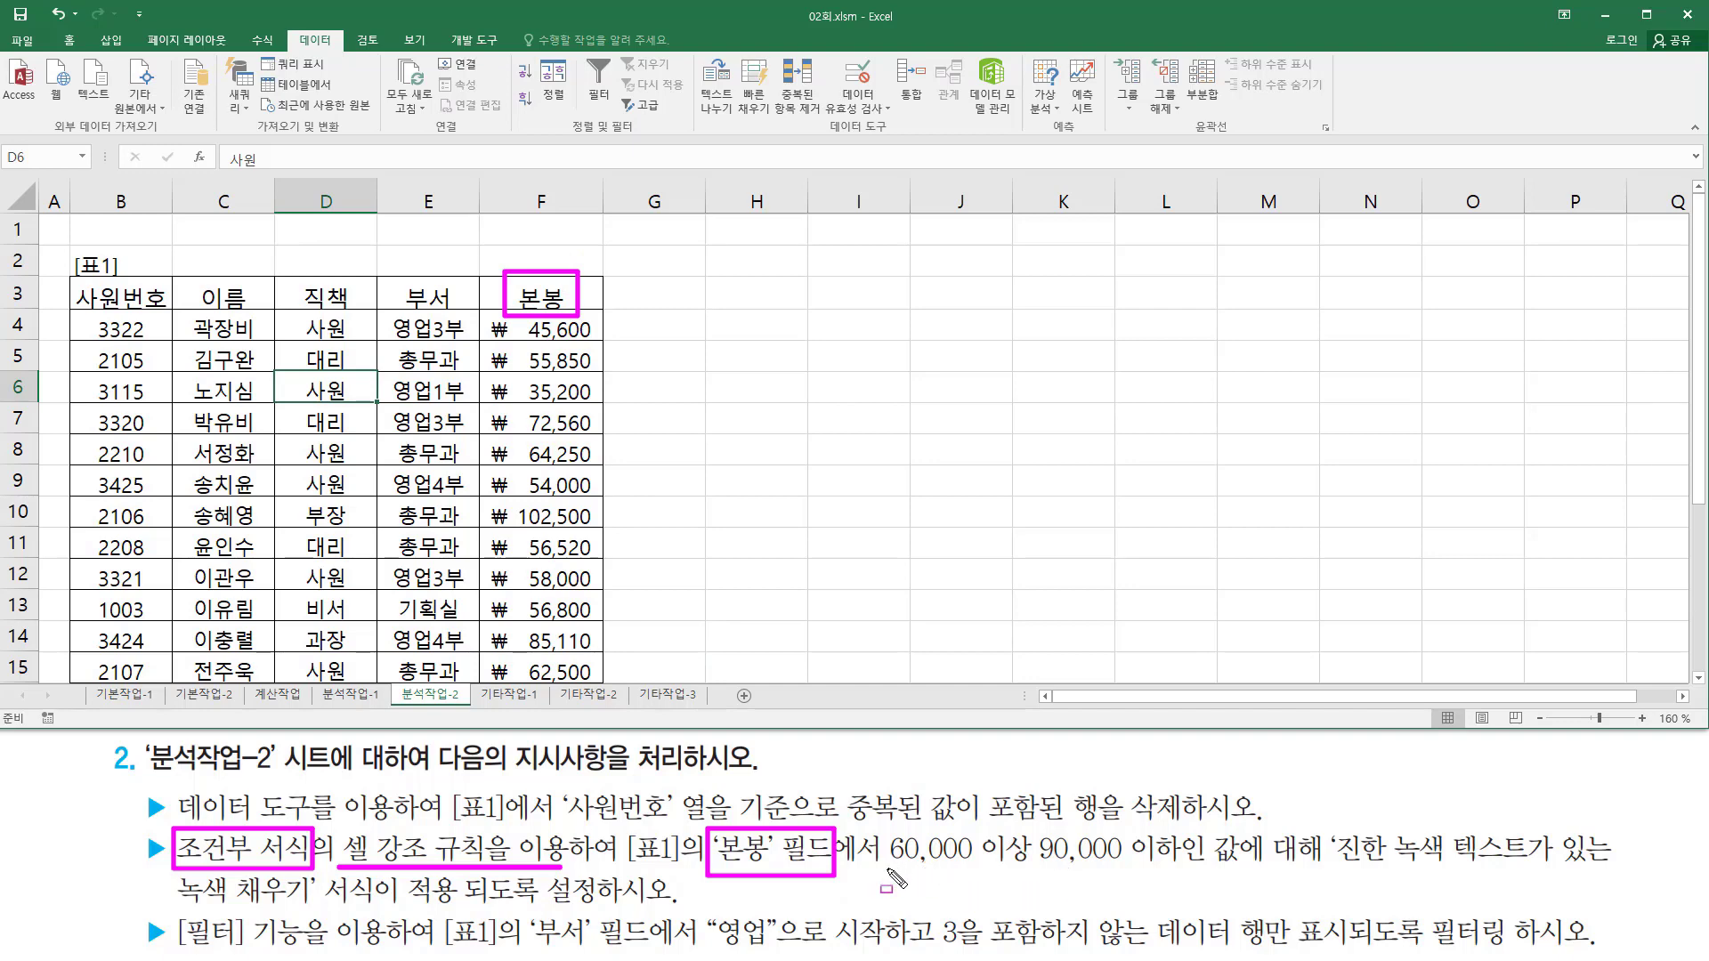
{"action": "left_click_drag", "start_coordinate": [887, 864], "coordinate": [1177, 864]}
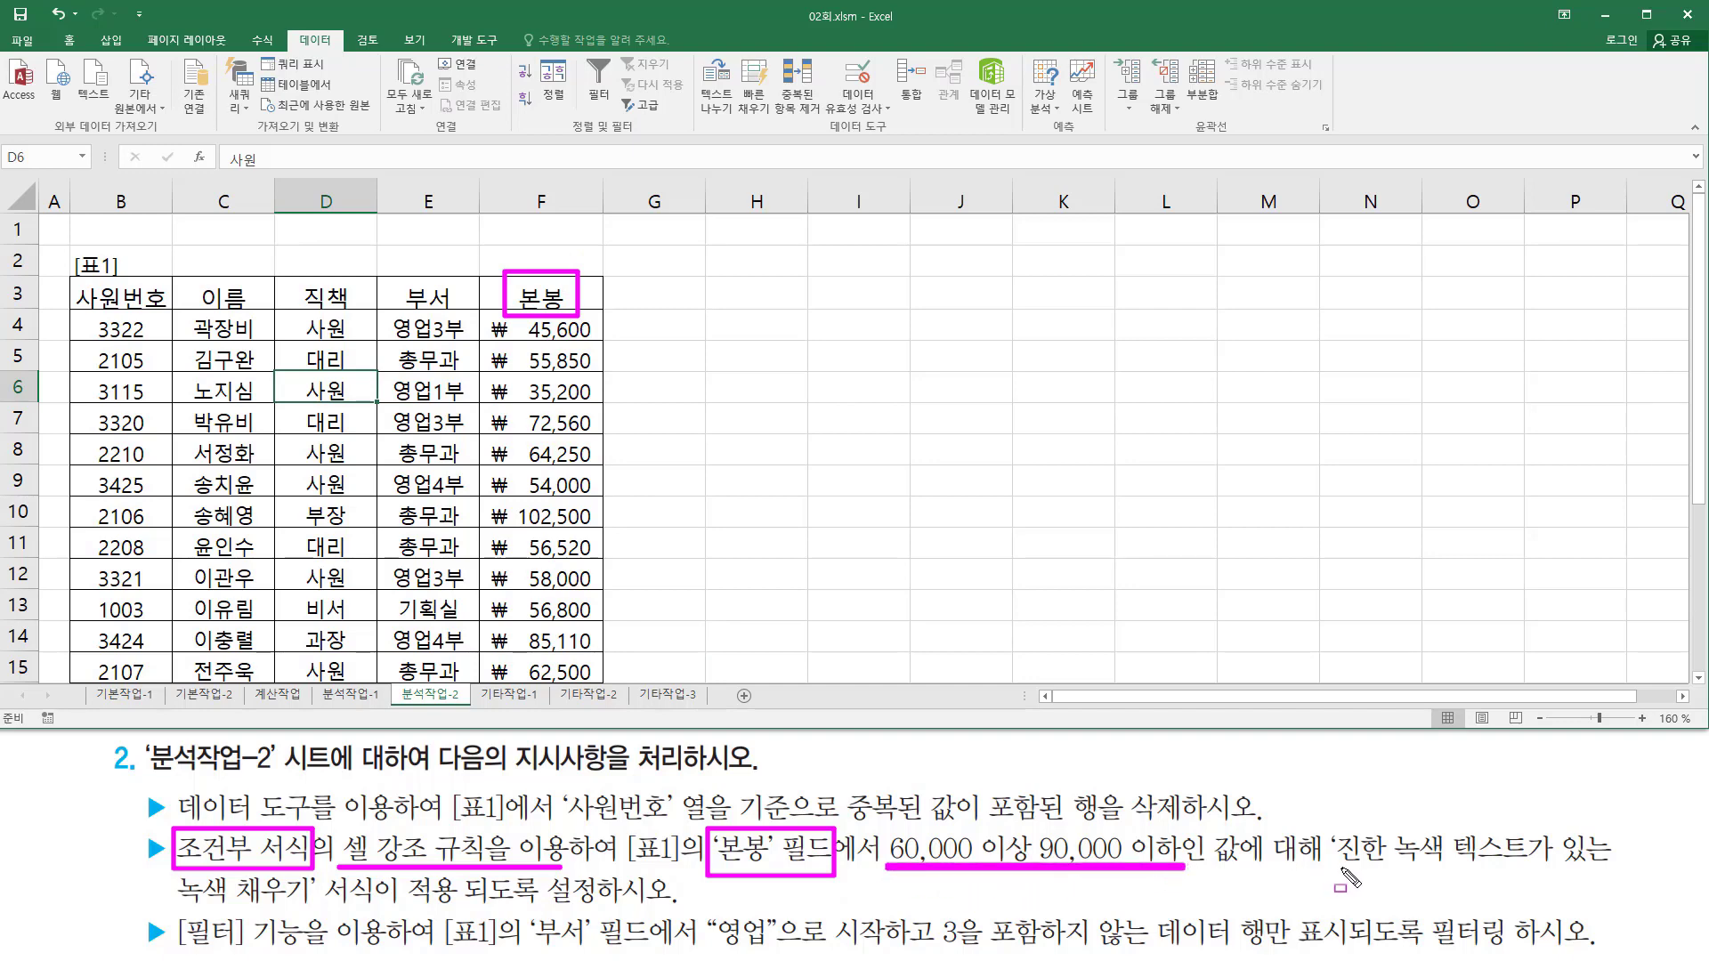
{"action": "left_click_drag", "start_coordinate": [1338, 871], "coordinate": [1607, 872]}
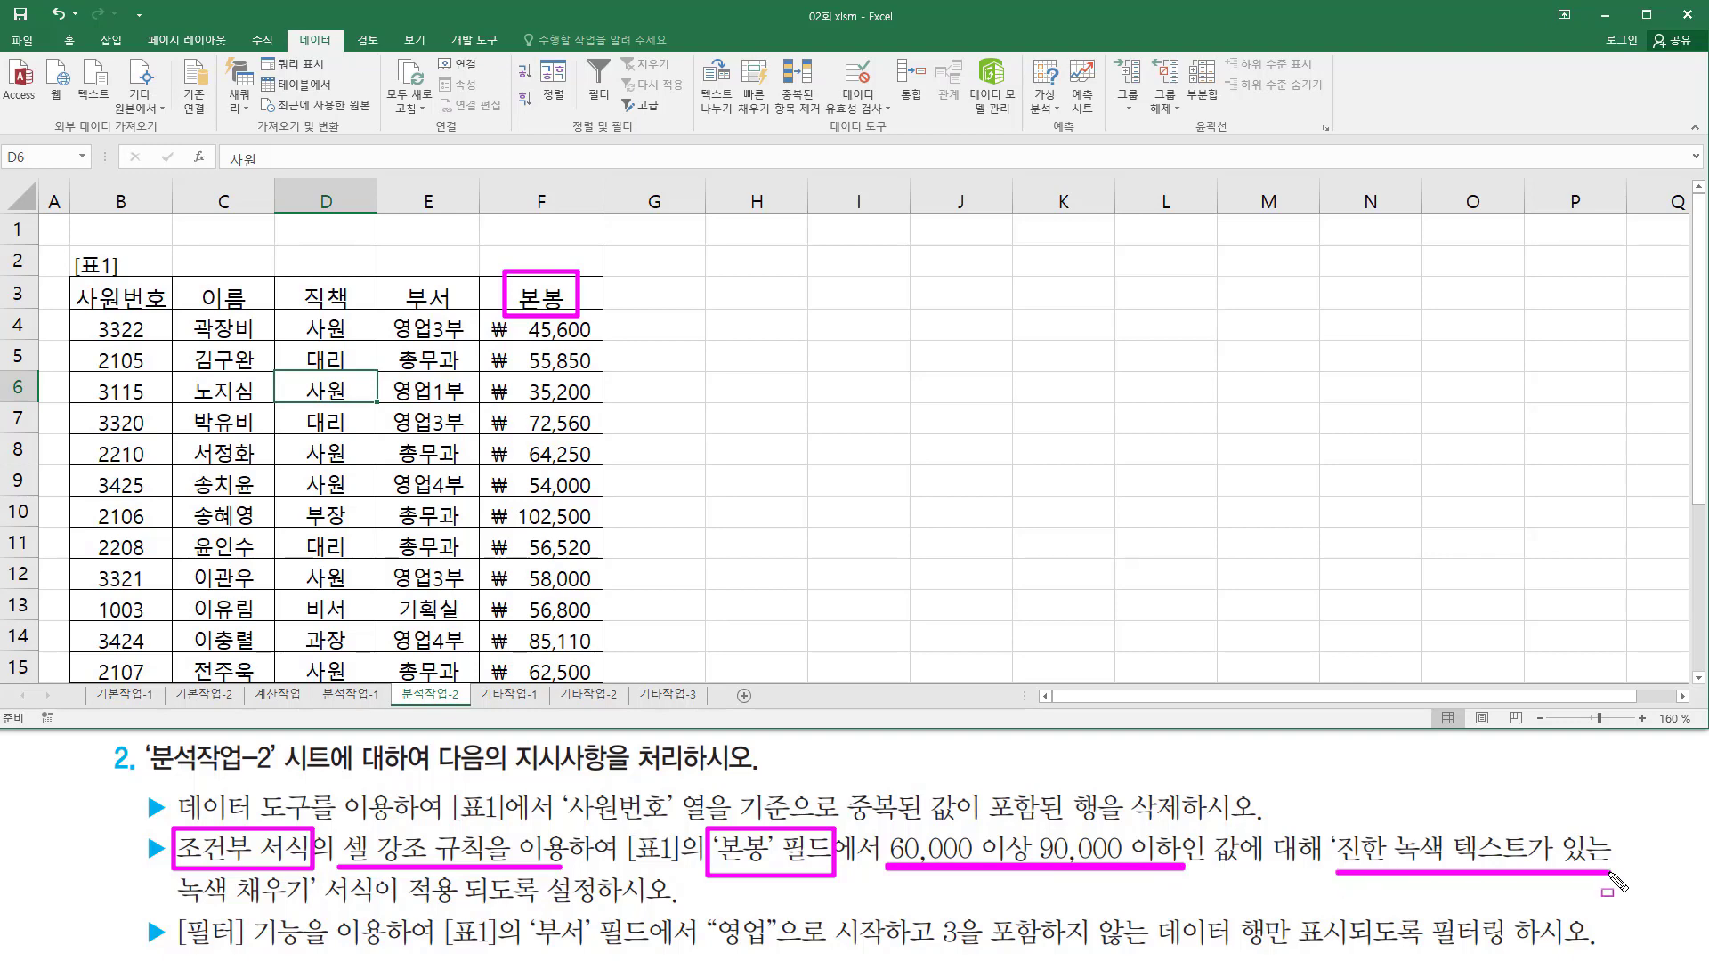
{"action": "left_click_drag", "start_coordinate": [178, 901], "coordinate": [313, 902]}
{"action": "left_click", "coordinate": [89, 329]}
{"action": "left_click_drag", "start_coordinate": [710, 826], "coordinate": [841, 879]}
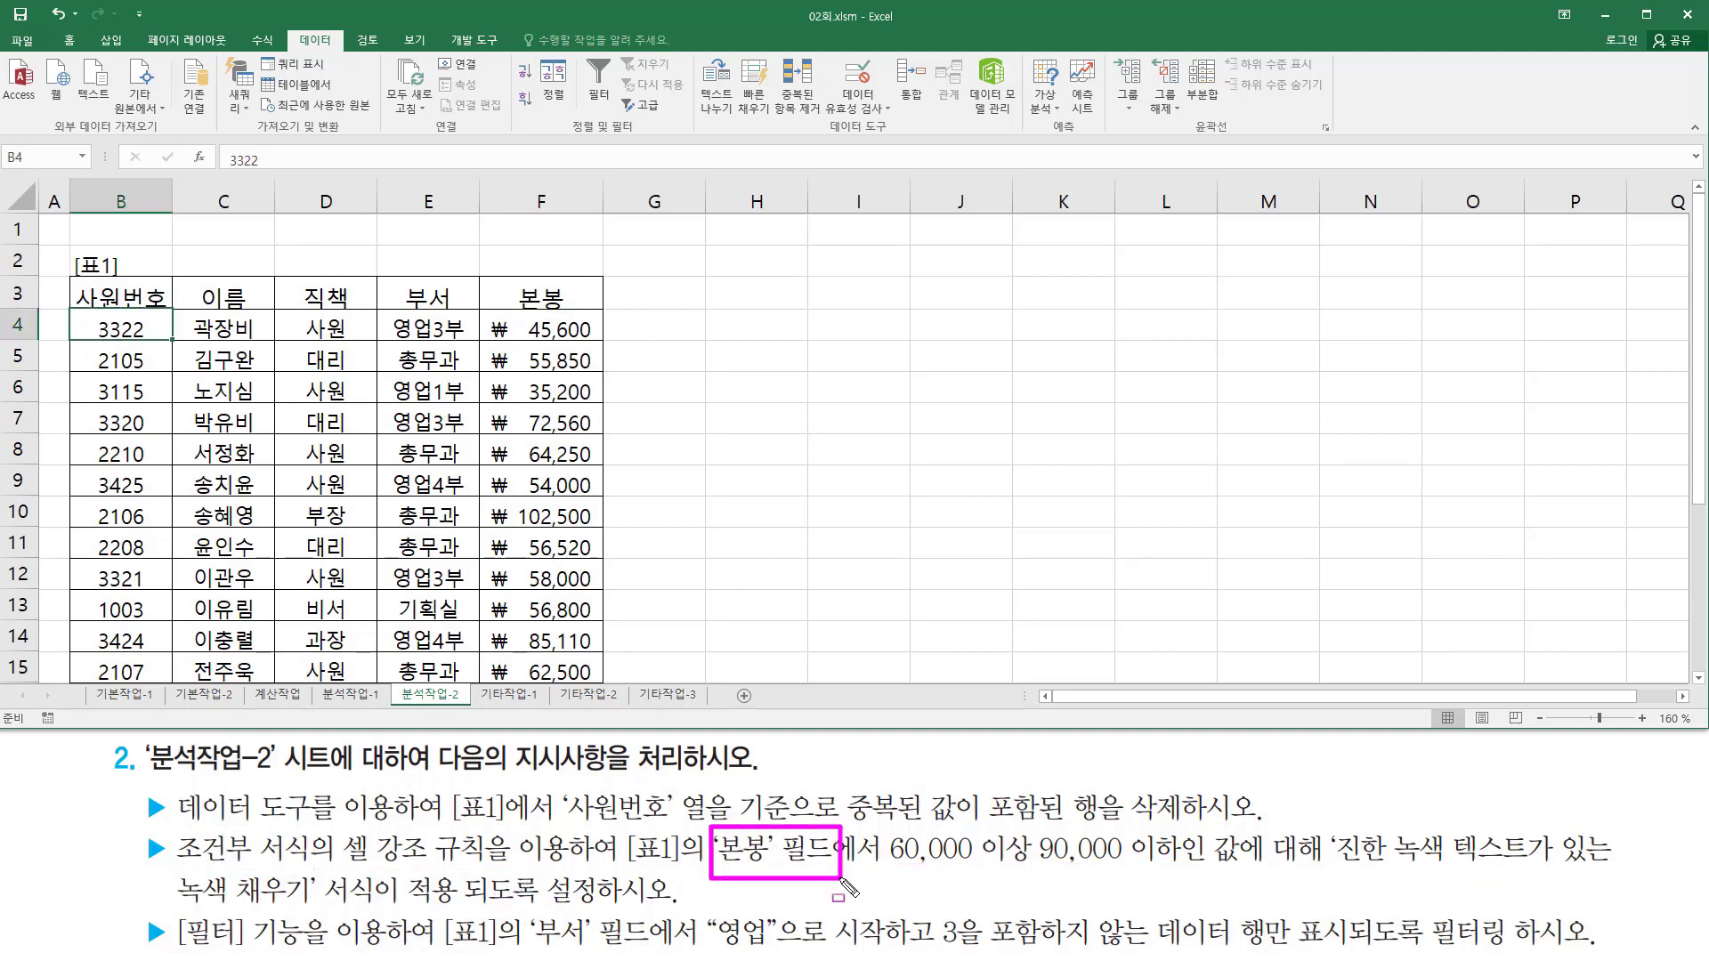
Step: Start a cell highlight rule of type 다음 값의 사이에 있음 for the 본봉 values in F4:F20
{"action": "left_click", "coordinate": [552, 329]}
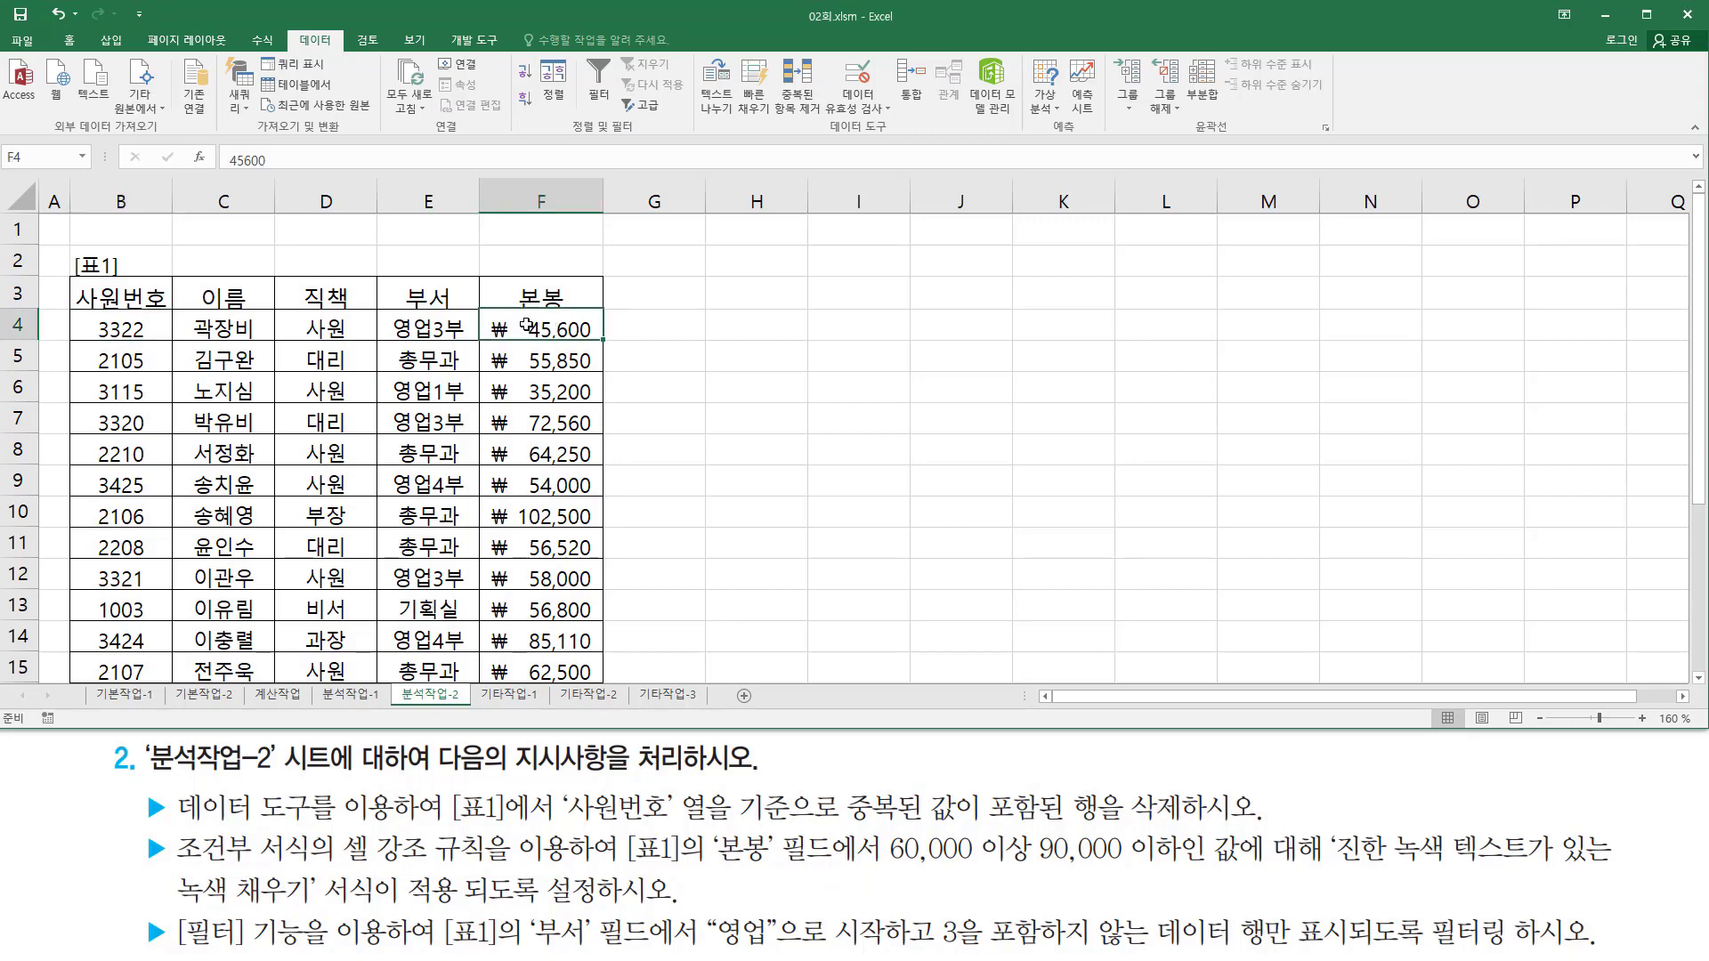
{"action": "left_click_drag", "start_coordinate": [527, 325], "coordinate": [549, 647]}
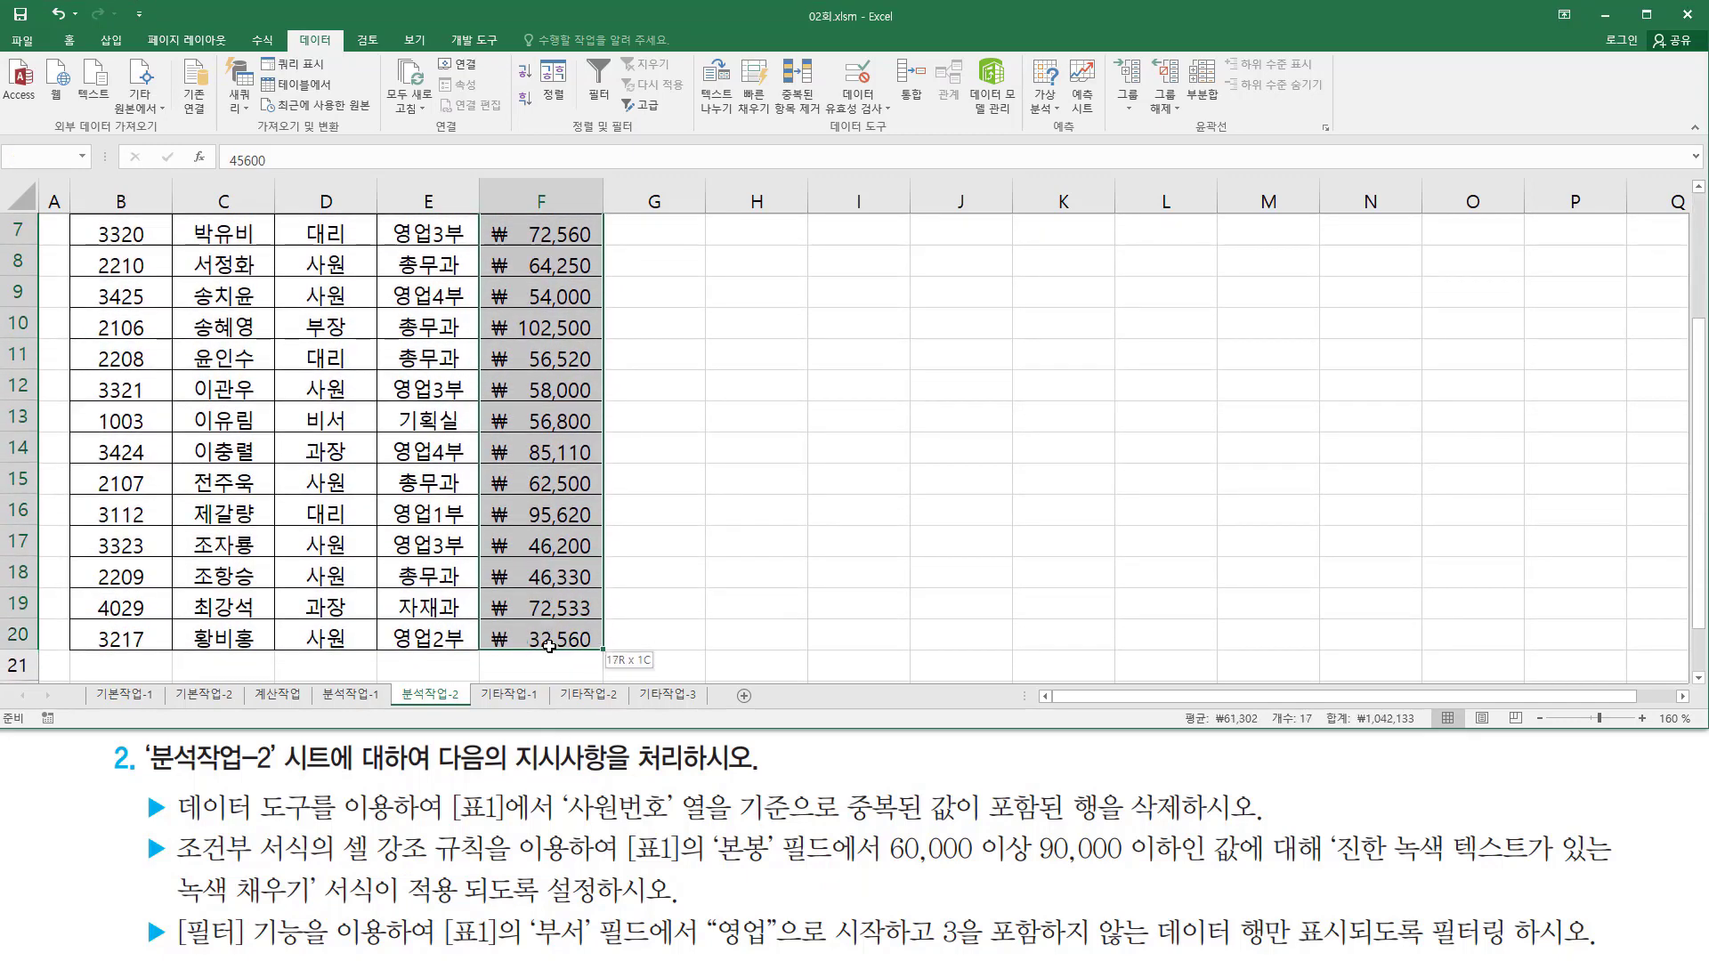
{"action": "scroll", "coordinate": [558, 620], "scroll_direction": "up", "scroll_amount": 2}
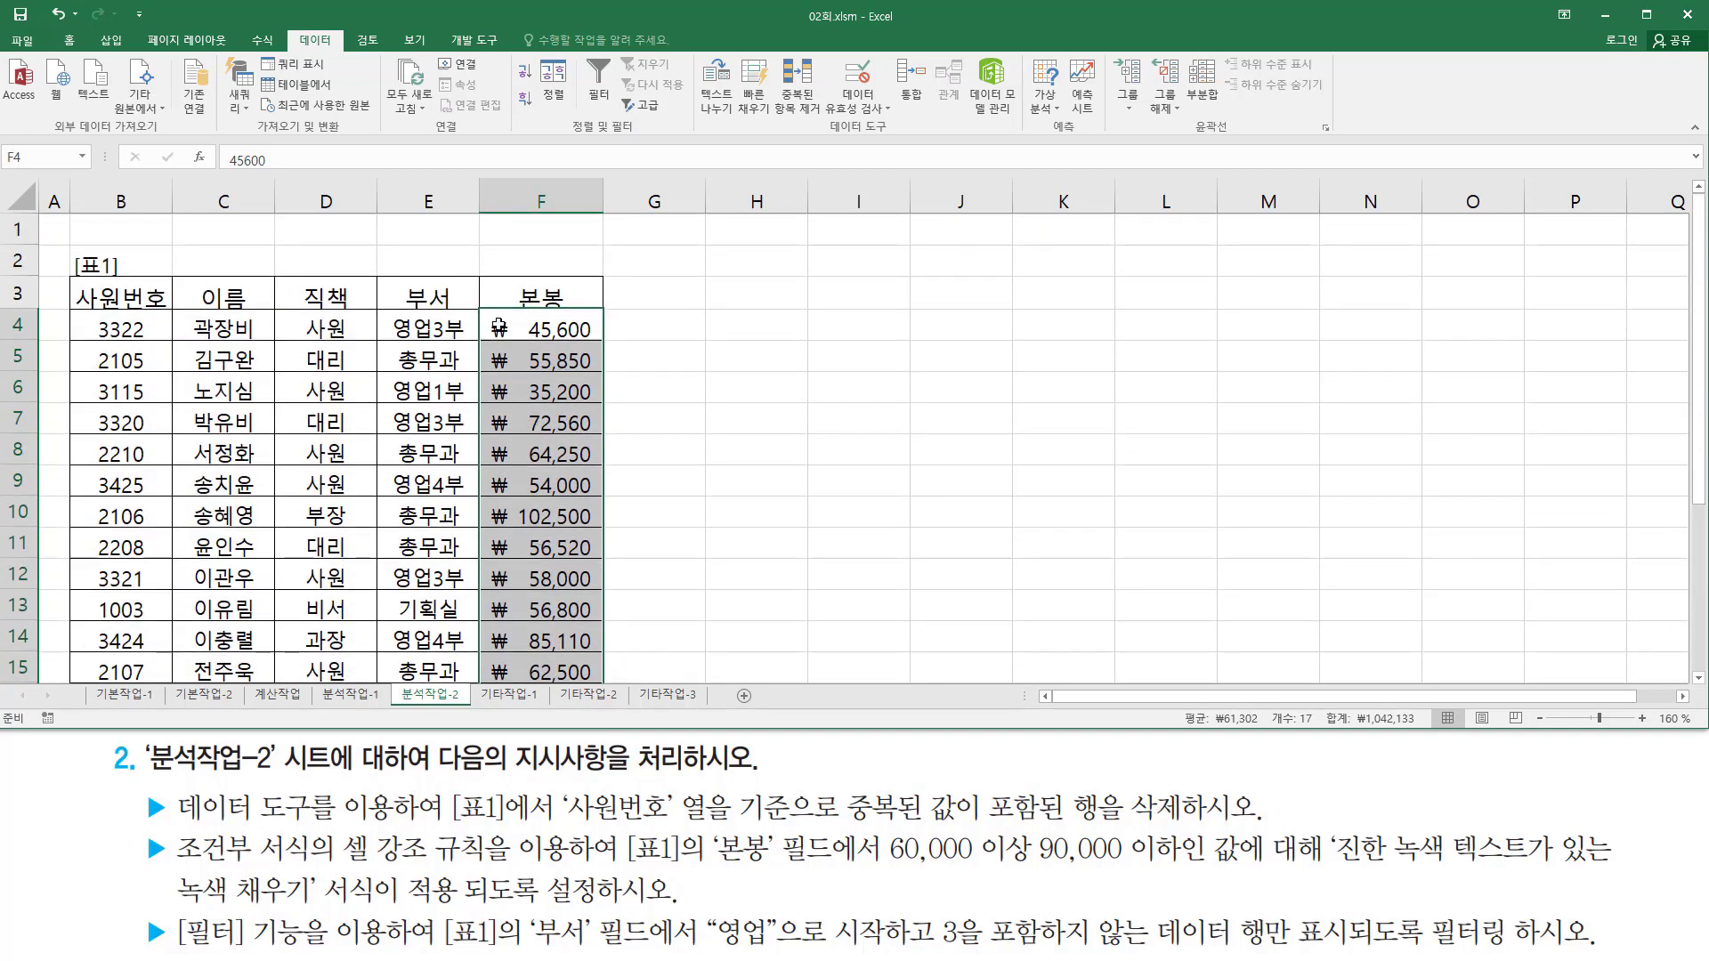
{"action": "left_click", "coordinate": [70, 41]}
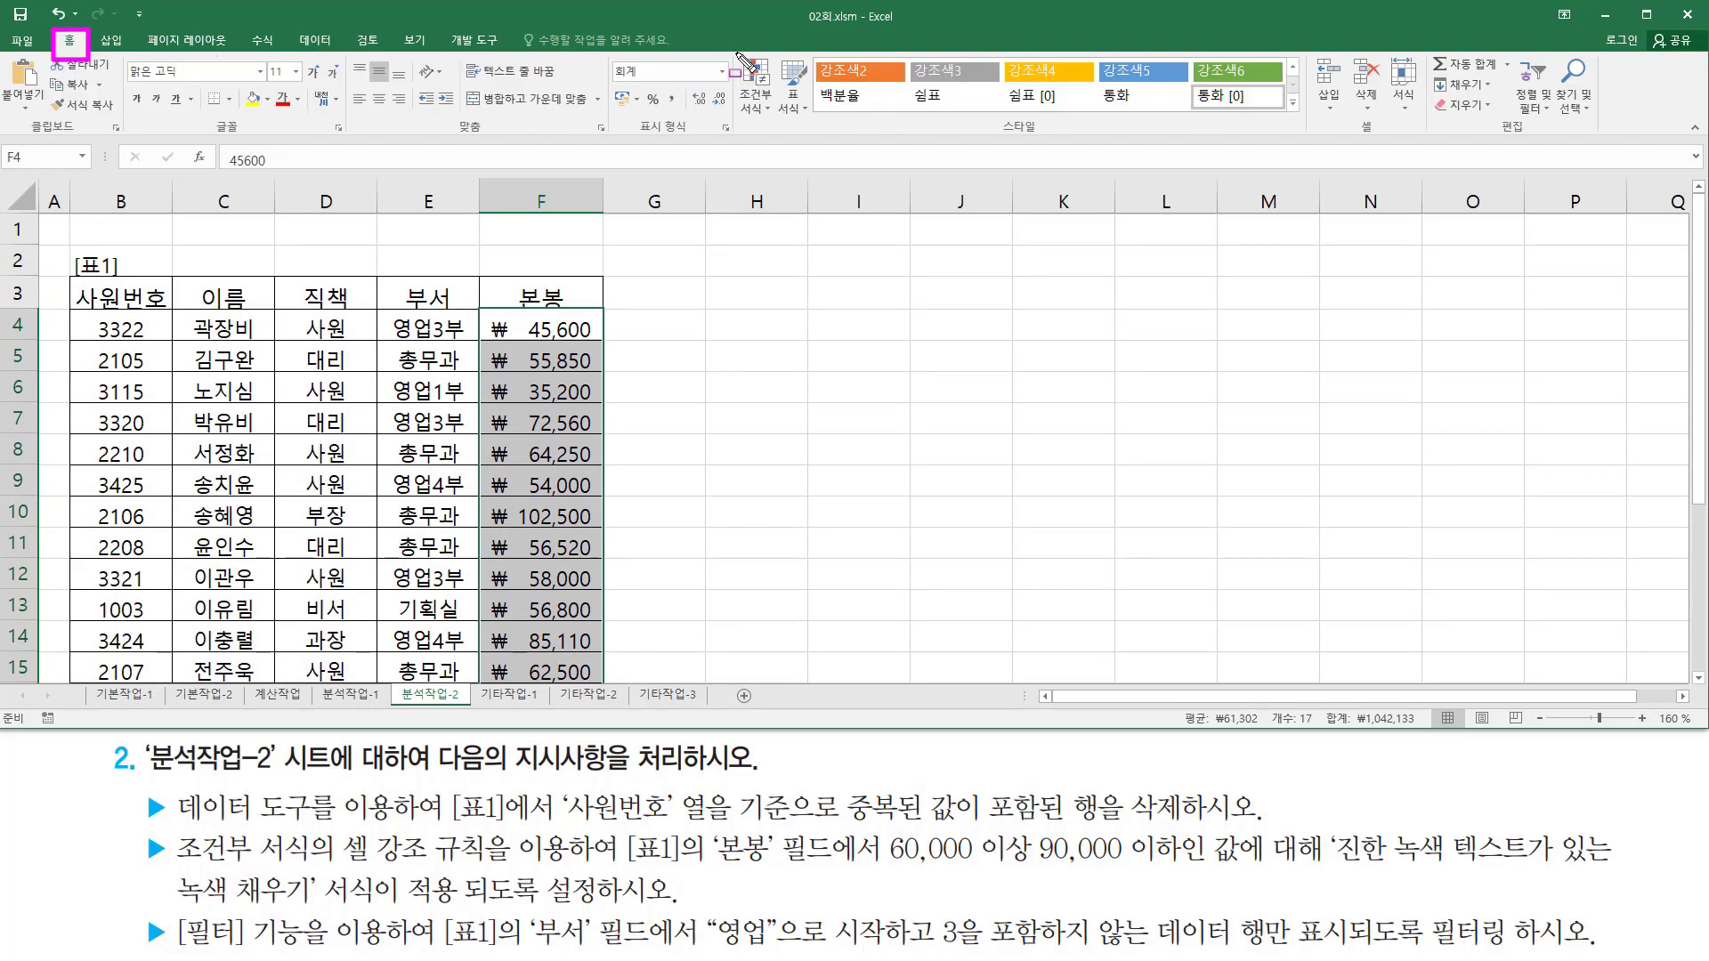
{"action": "left_click", "coordinate": [758, 105]}
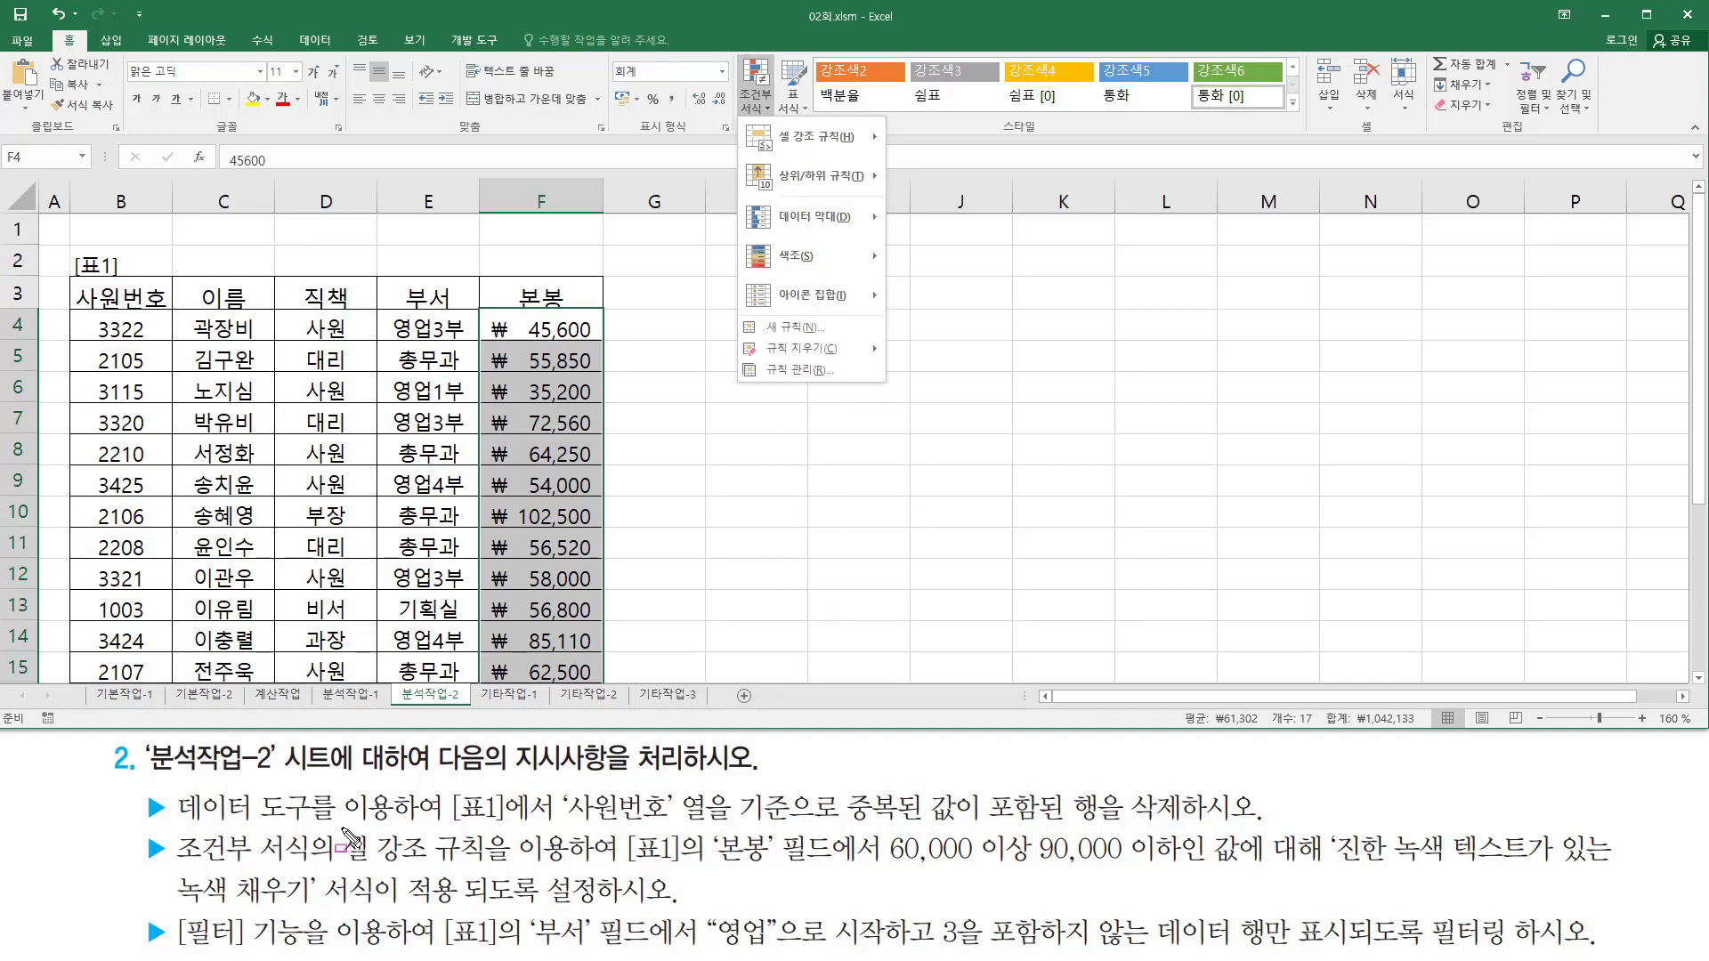
{"action": "left_click_drag", "start_coordinate": [342, 828], "coordinate": [492, 865]}
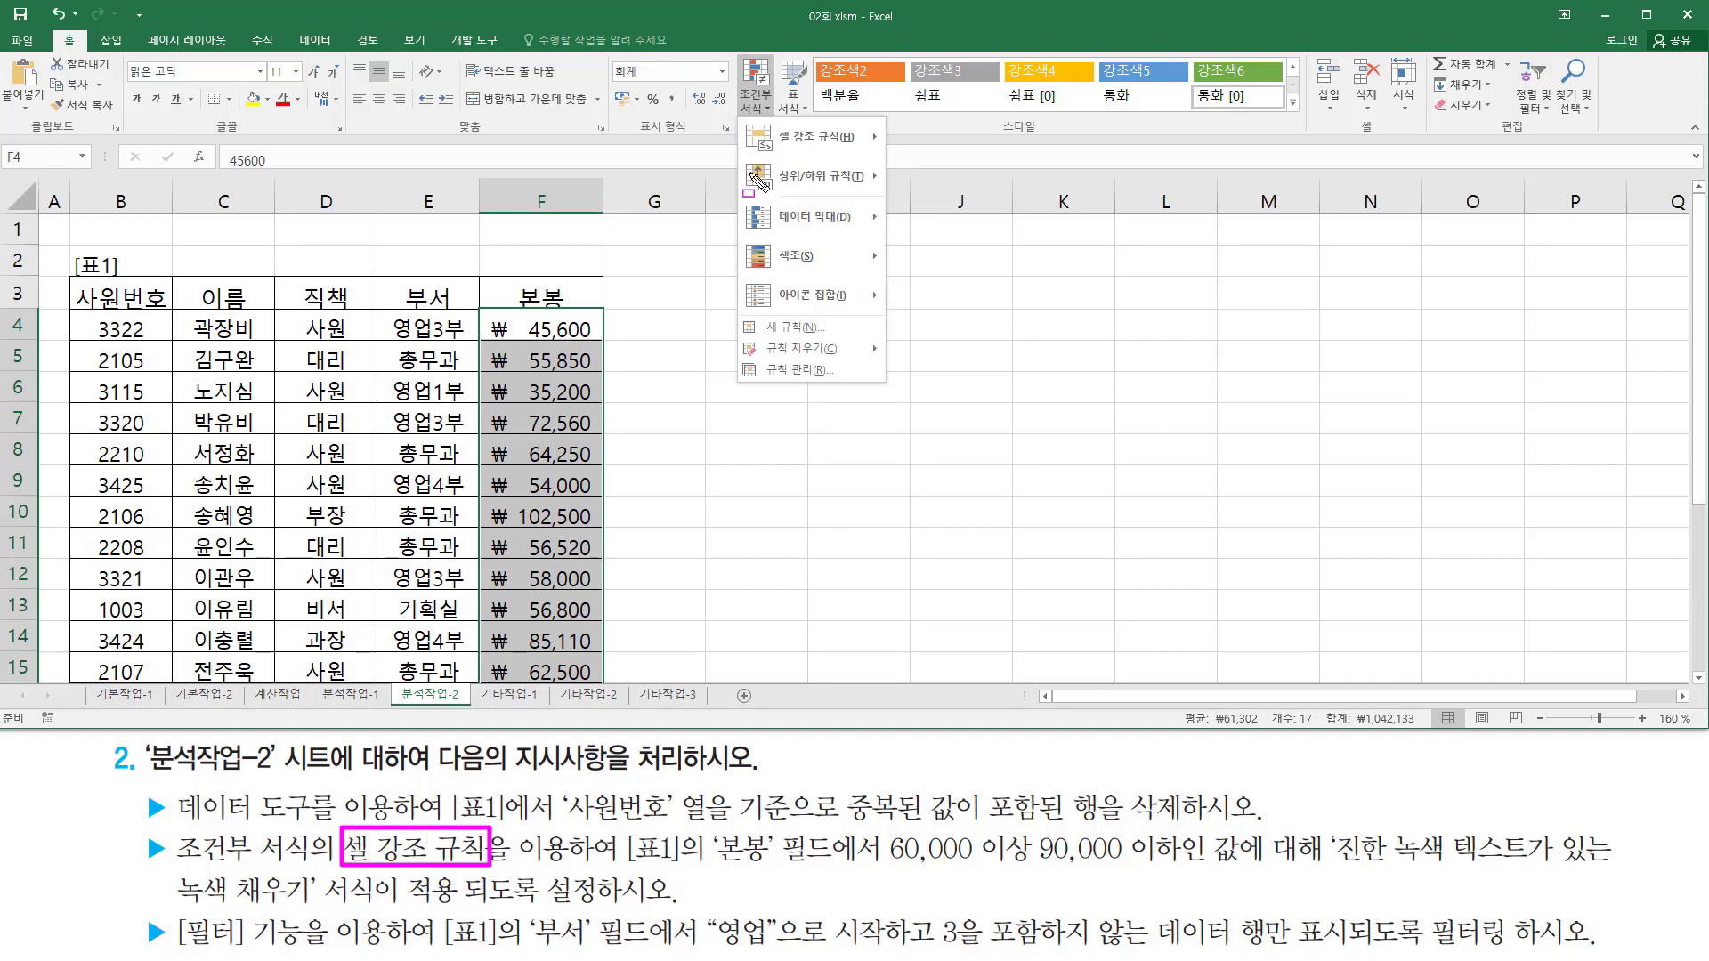
{"action": "left_click_drag", "start_coordinate": [753, 121], "coordinate": [871, 155]}
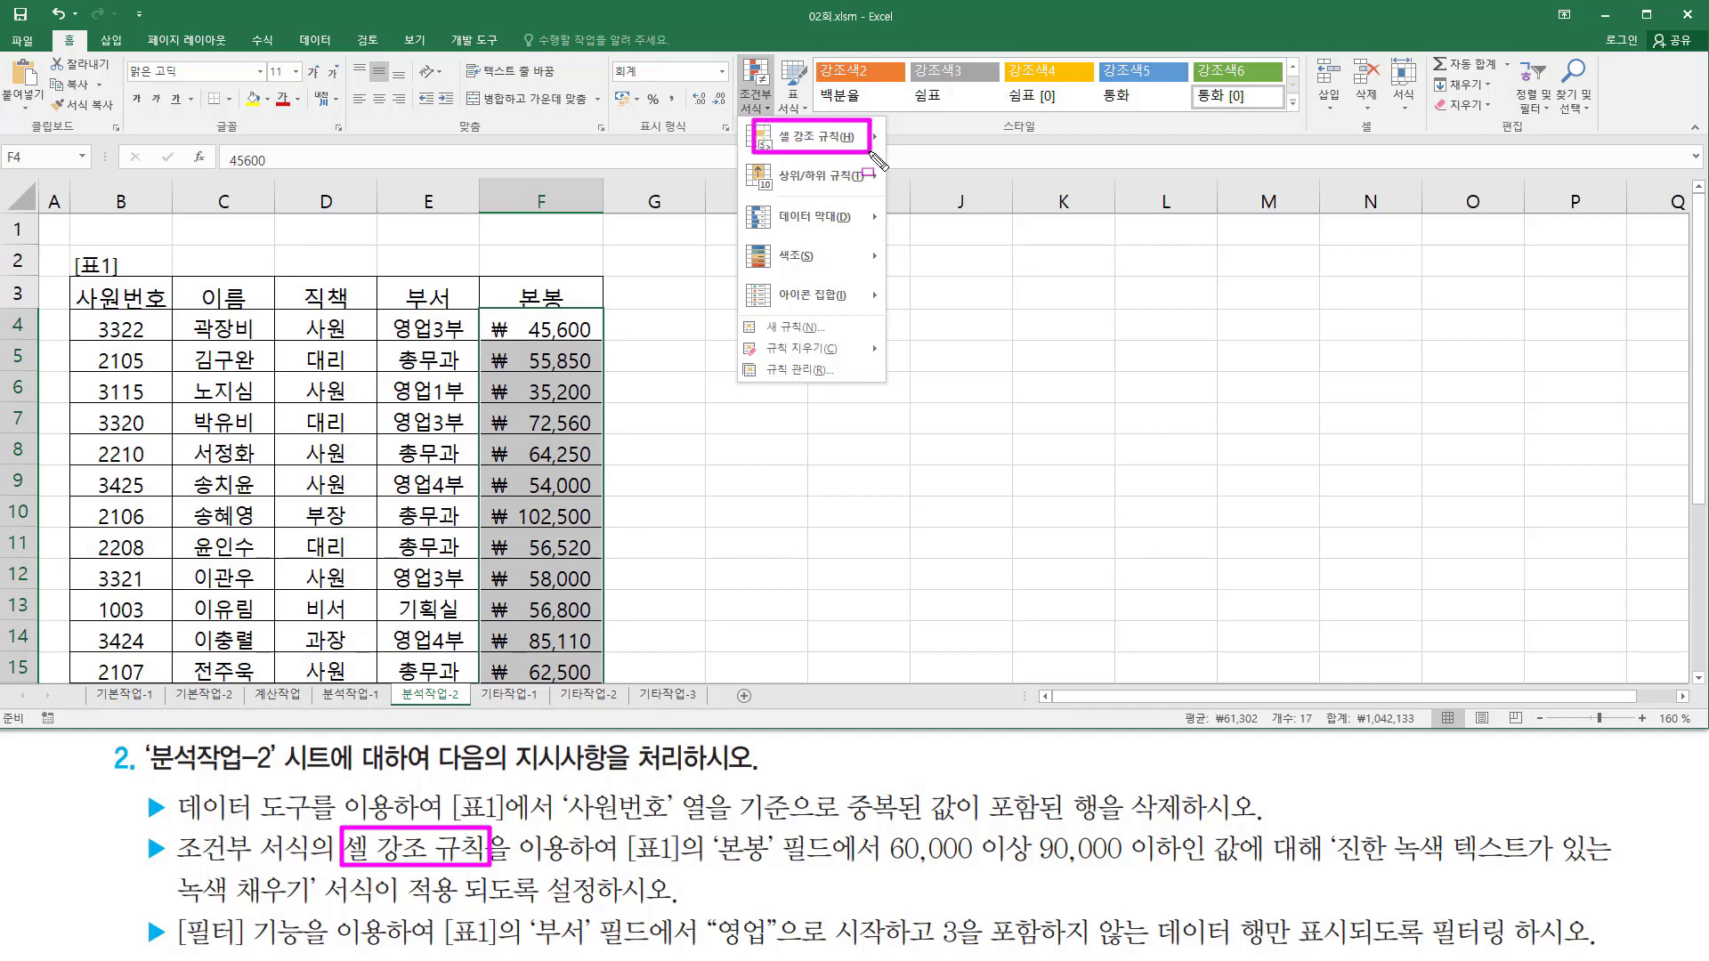
{"action": "key", "text": "Escape"}
{"action": "left_click", "coordinate": [756, 89]}
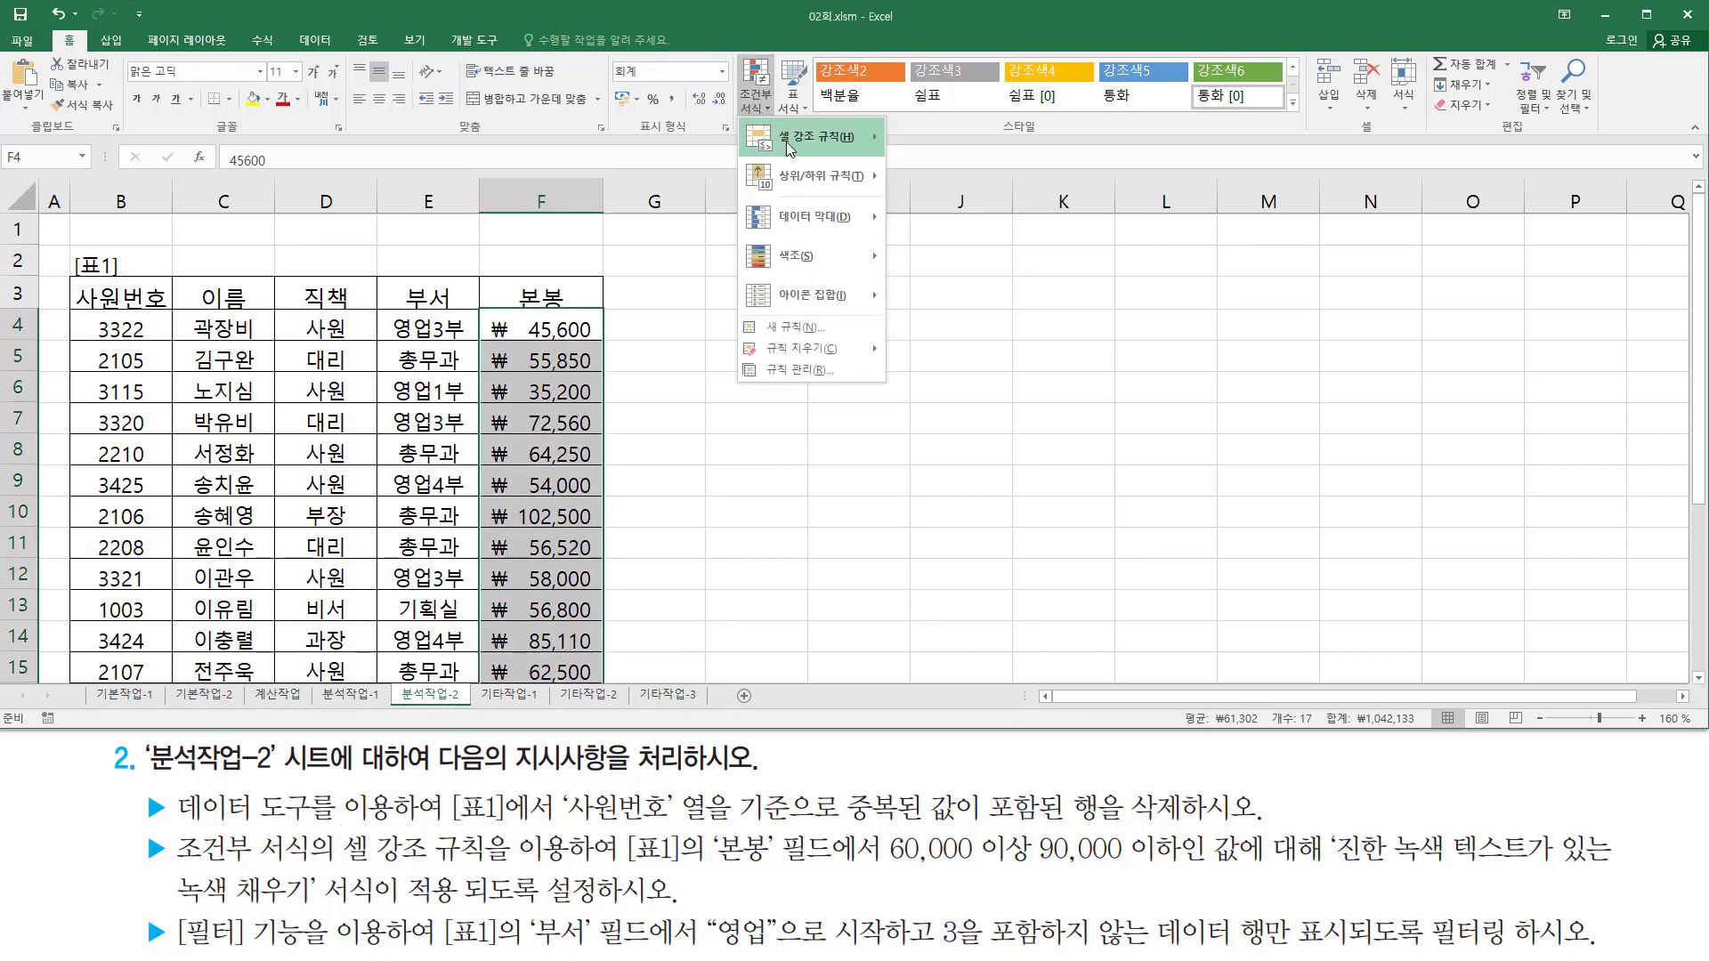
{"action": "mouse_move", "coordinate": [801, 147]}
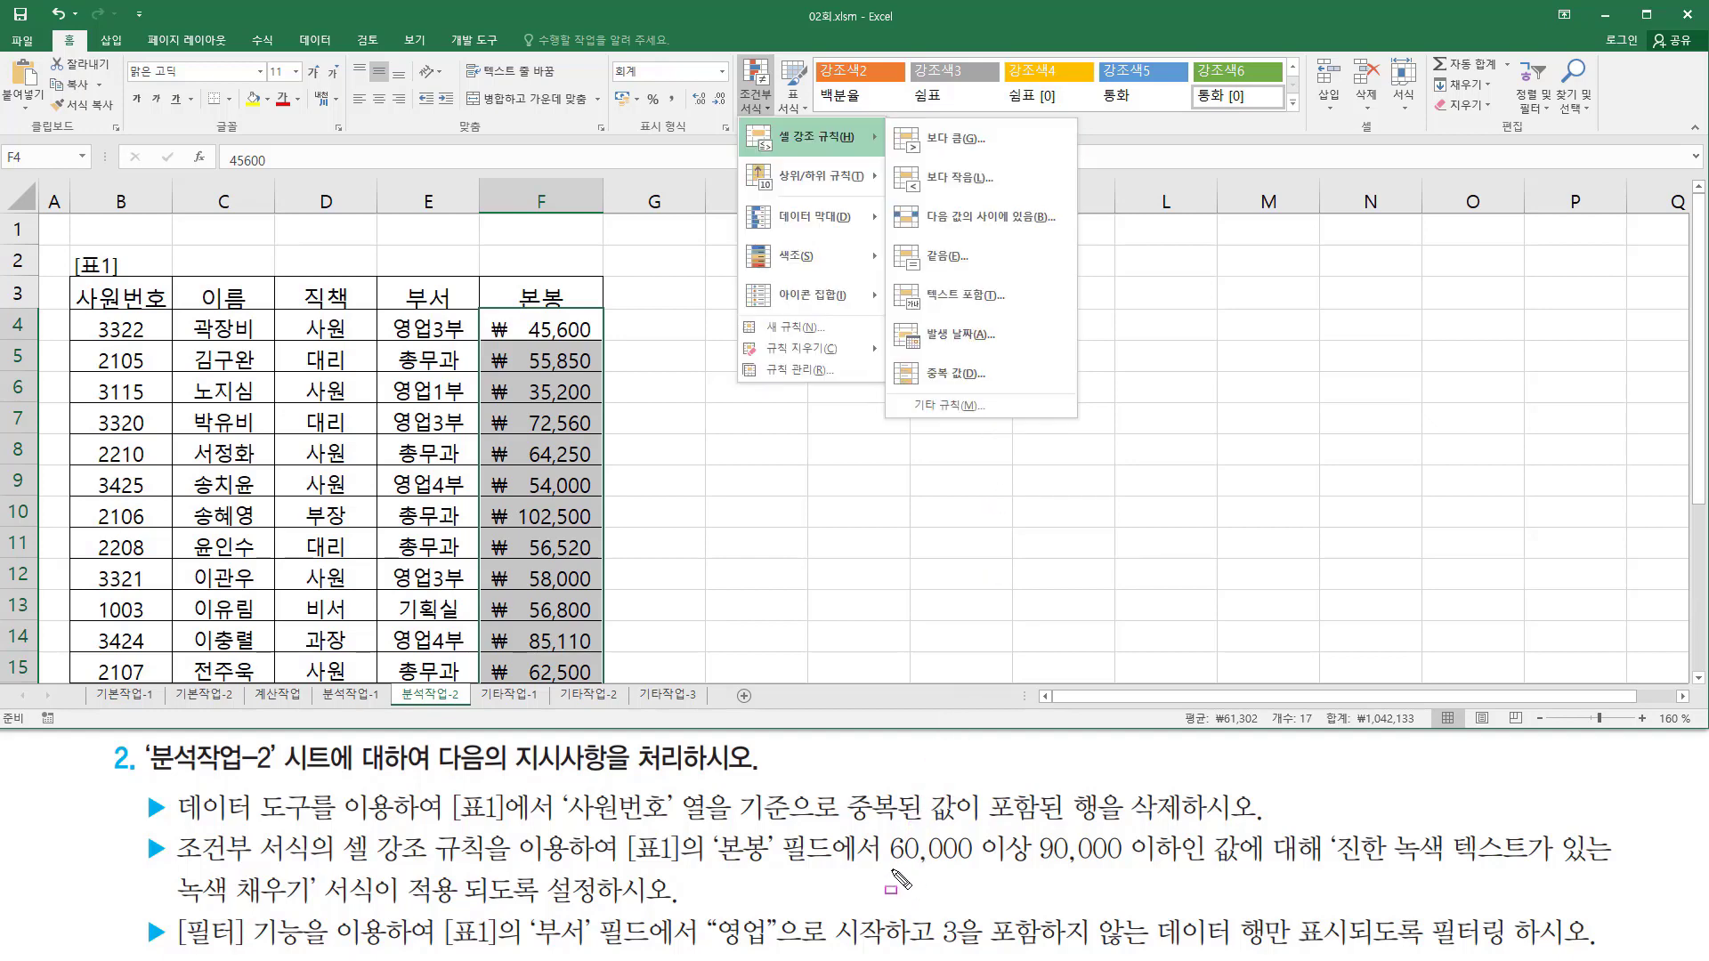
{"action": "left_click_drag", "start_coordinate": [892, 869], "coordinate": [1184, 863]}
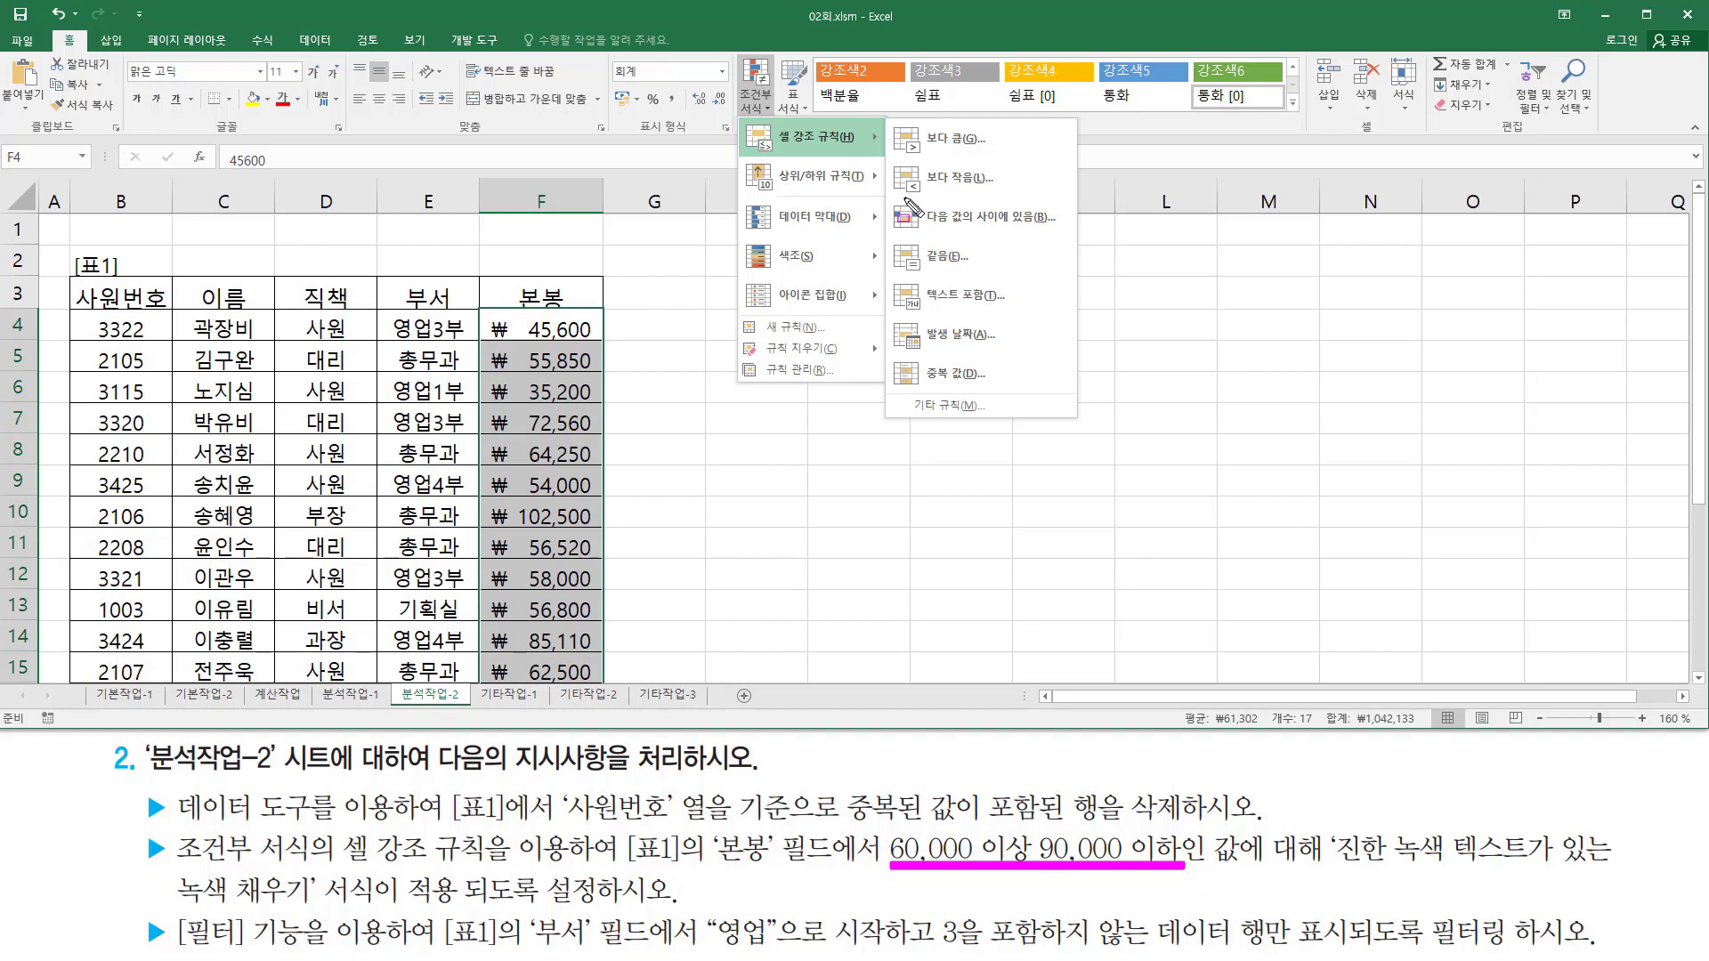
{"action": "left_click_drag", "start_coordinate": [904, 198], "coordinate": [1054, 244]}
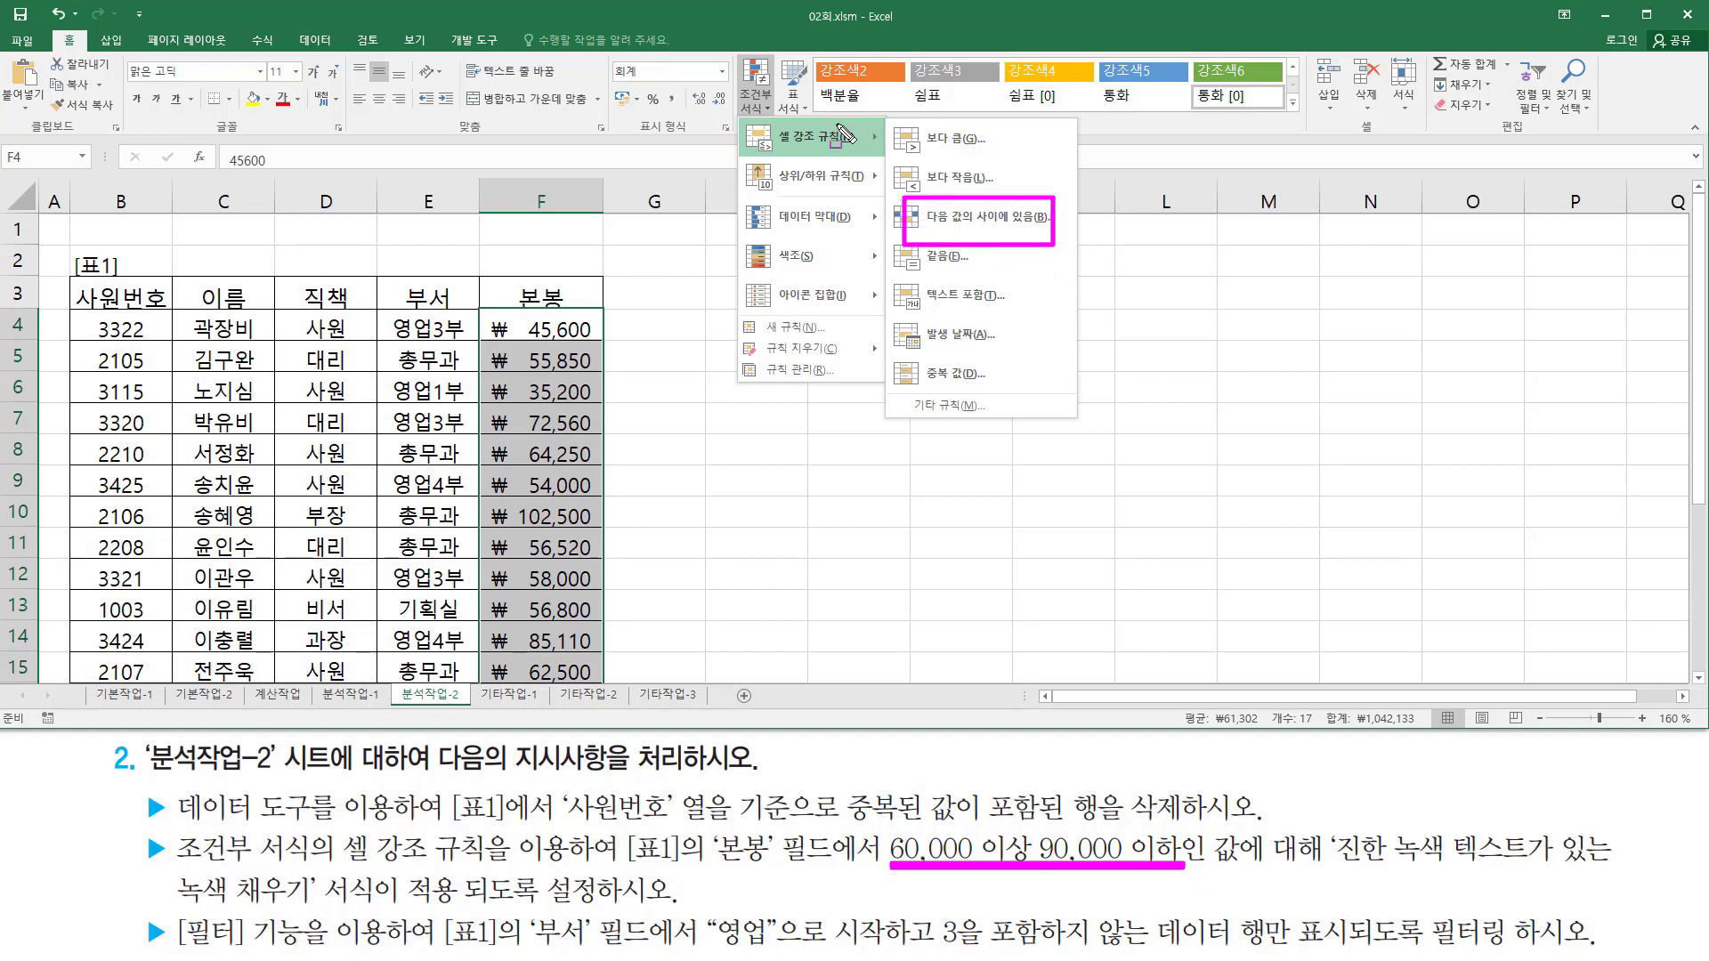
{"action": "key", "text": "Escape"}
{"action": "left_click", "coordinate": [755, 89]}
{"action": "mouse_move", "coordinate": [814, 147]}
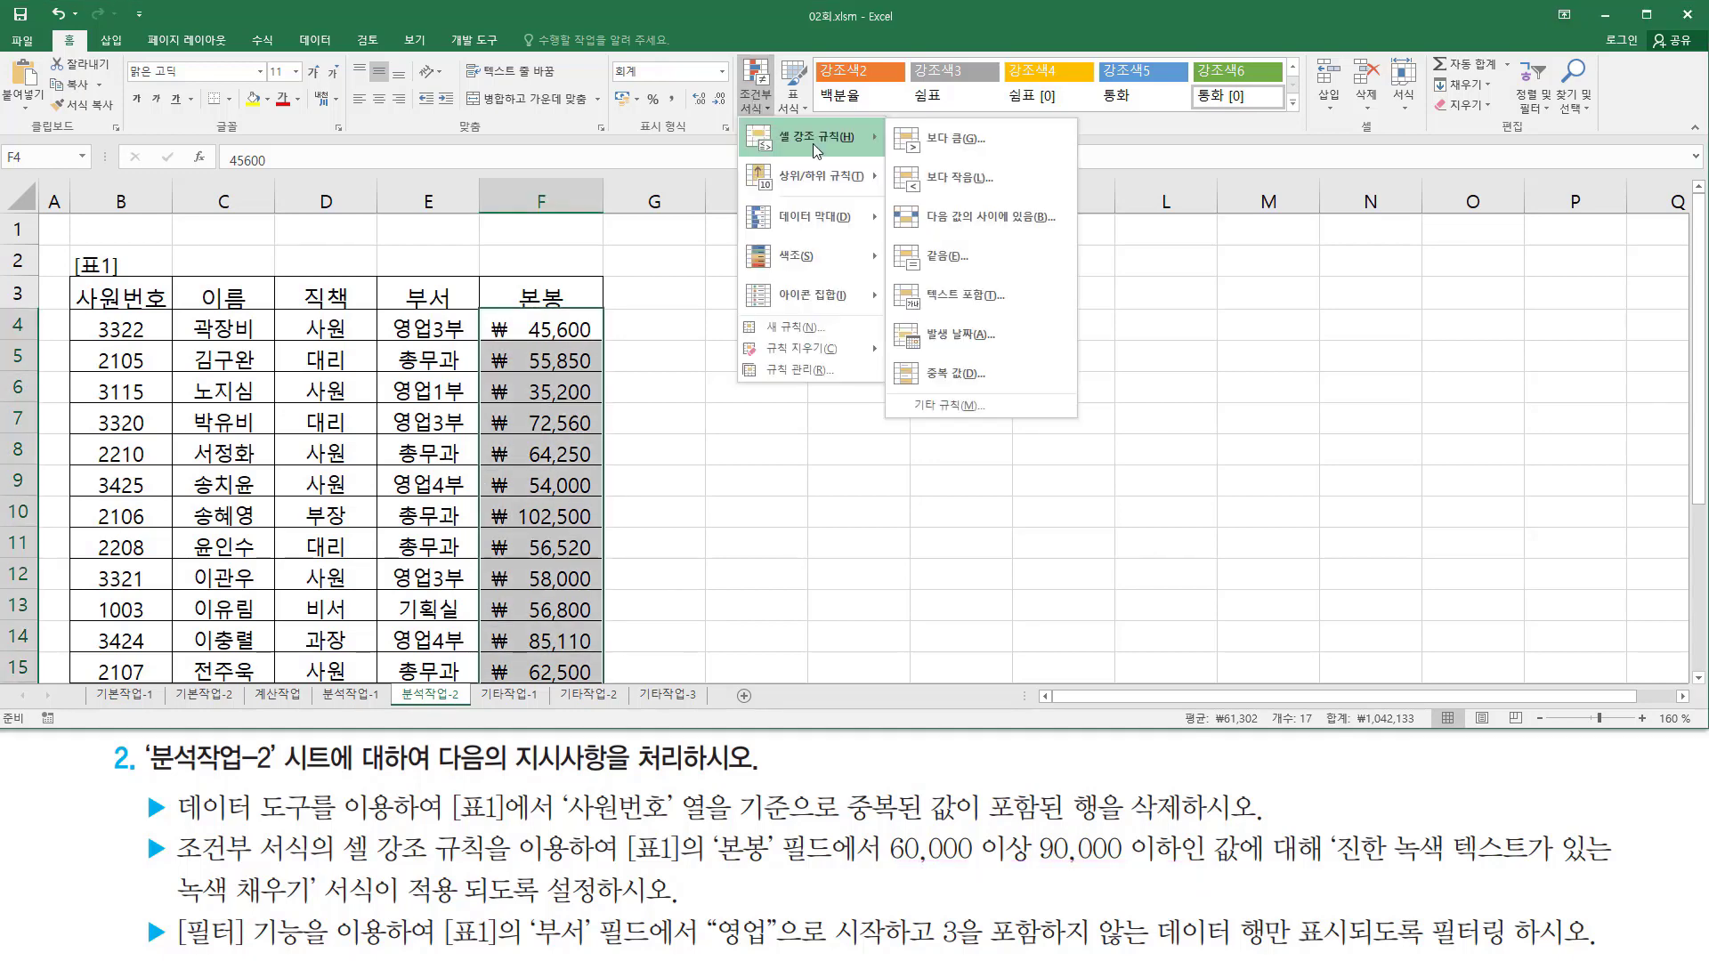
{"action": "left_click", "coordinate": [980, 226]}
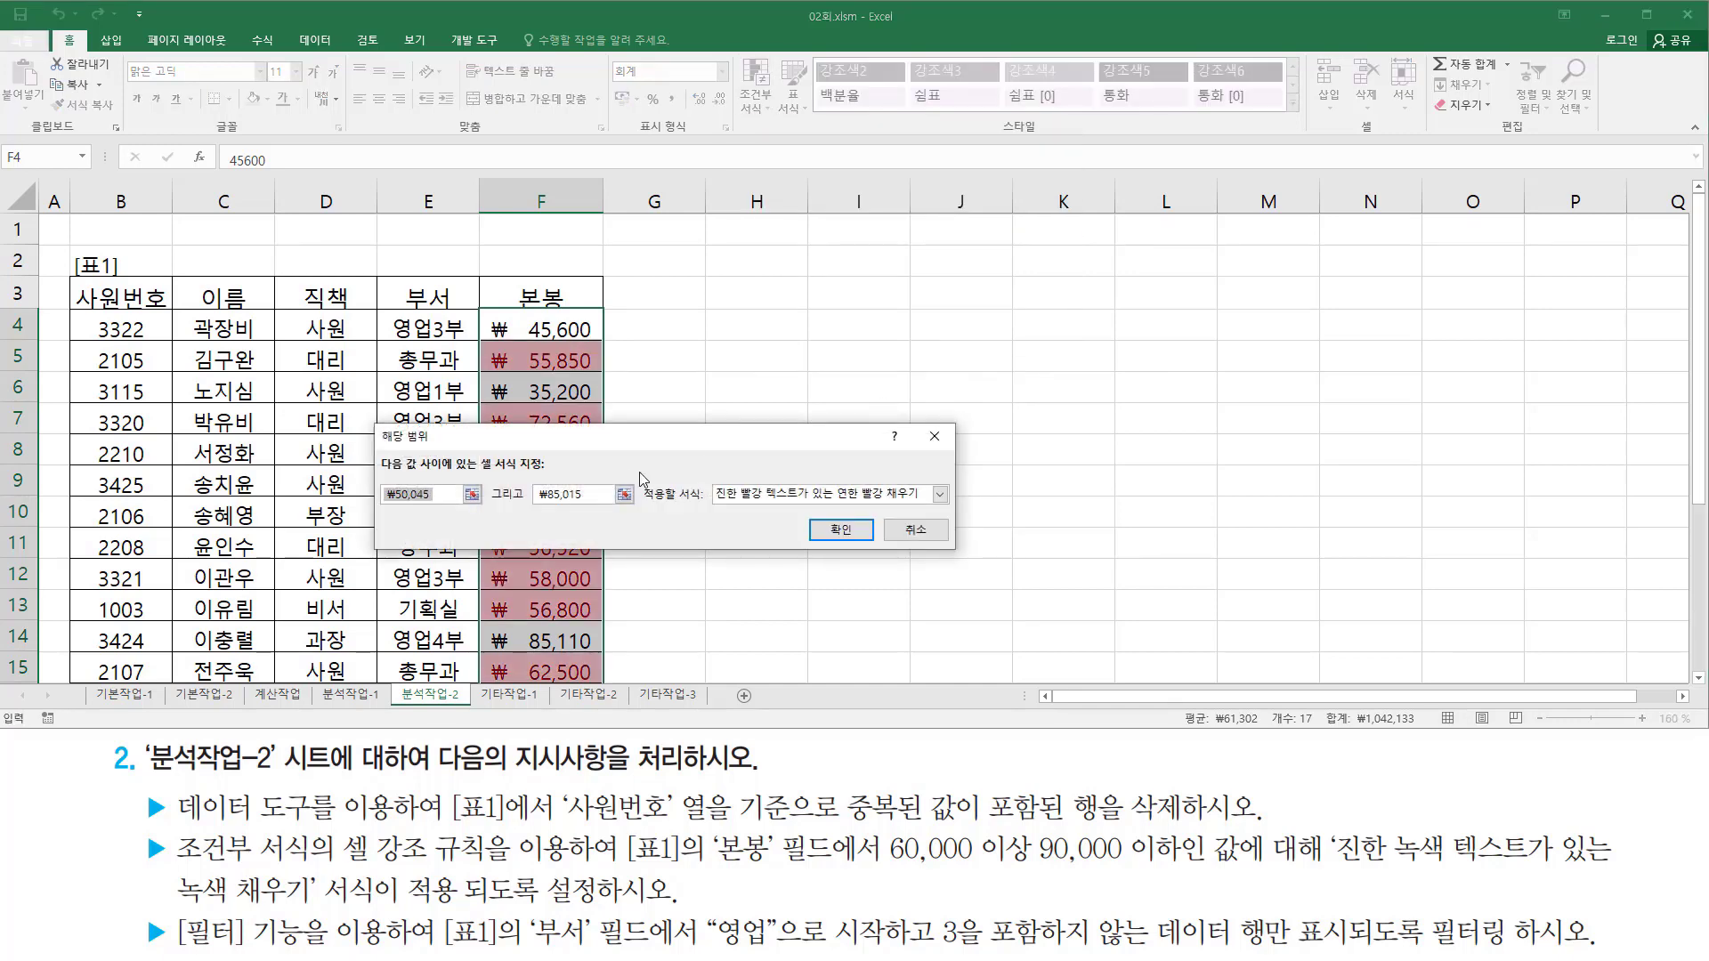
Step: Set the rule's value range from 60000 to 90000
{"action": "left_click_drag", "start_coordinate": [639, 448], "coordinate": [1010, 468]}
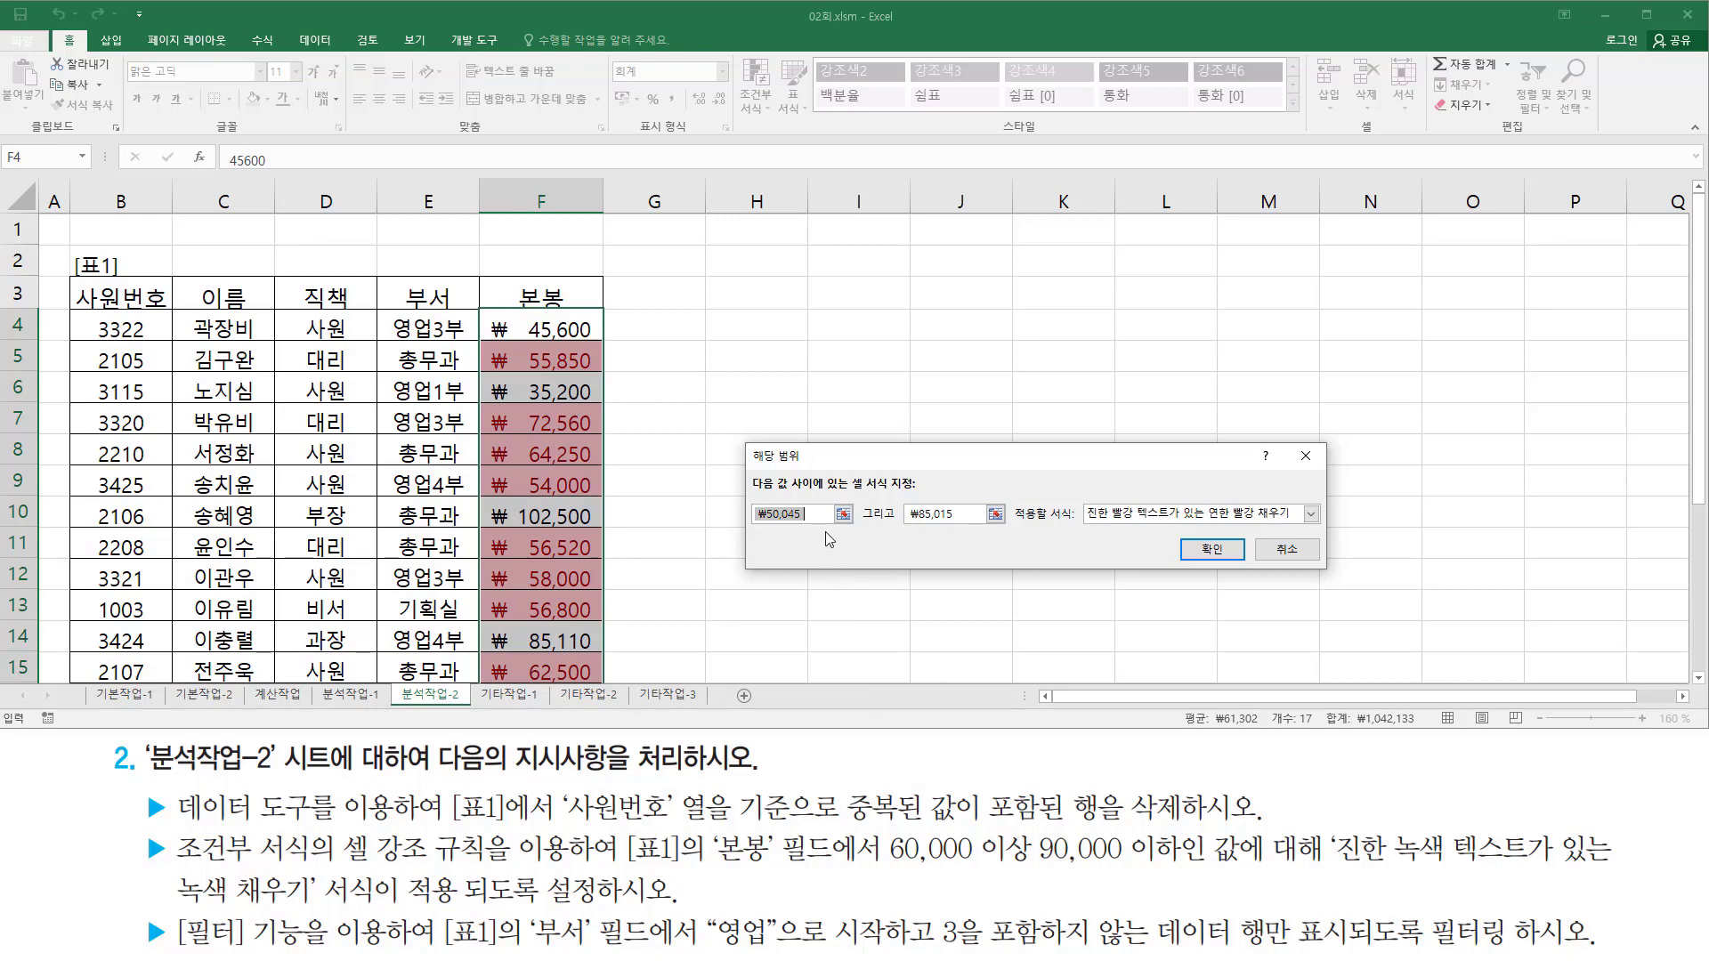
{"action": "type", "text": "60000"}
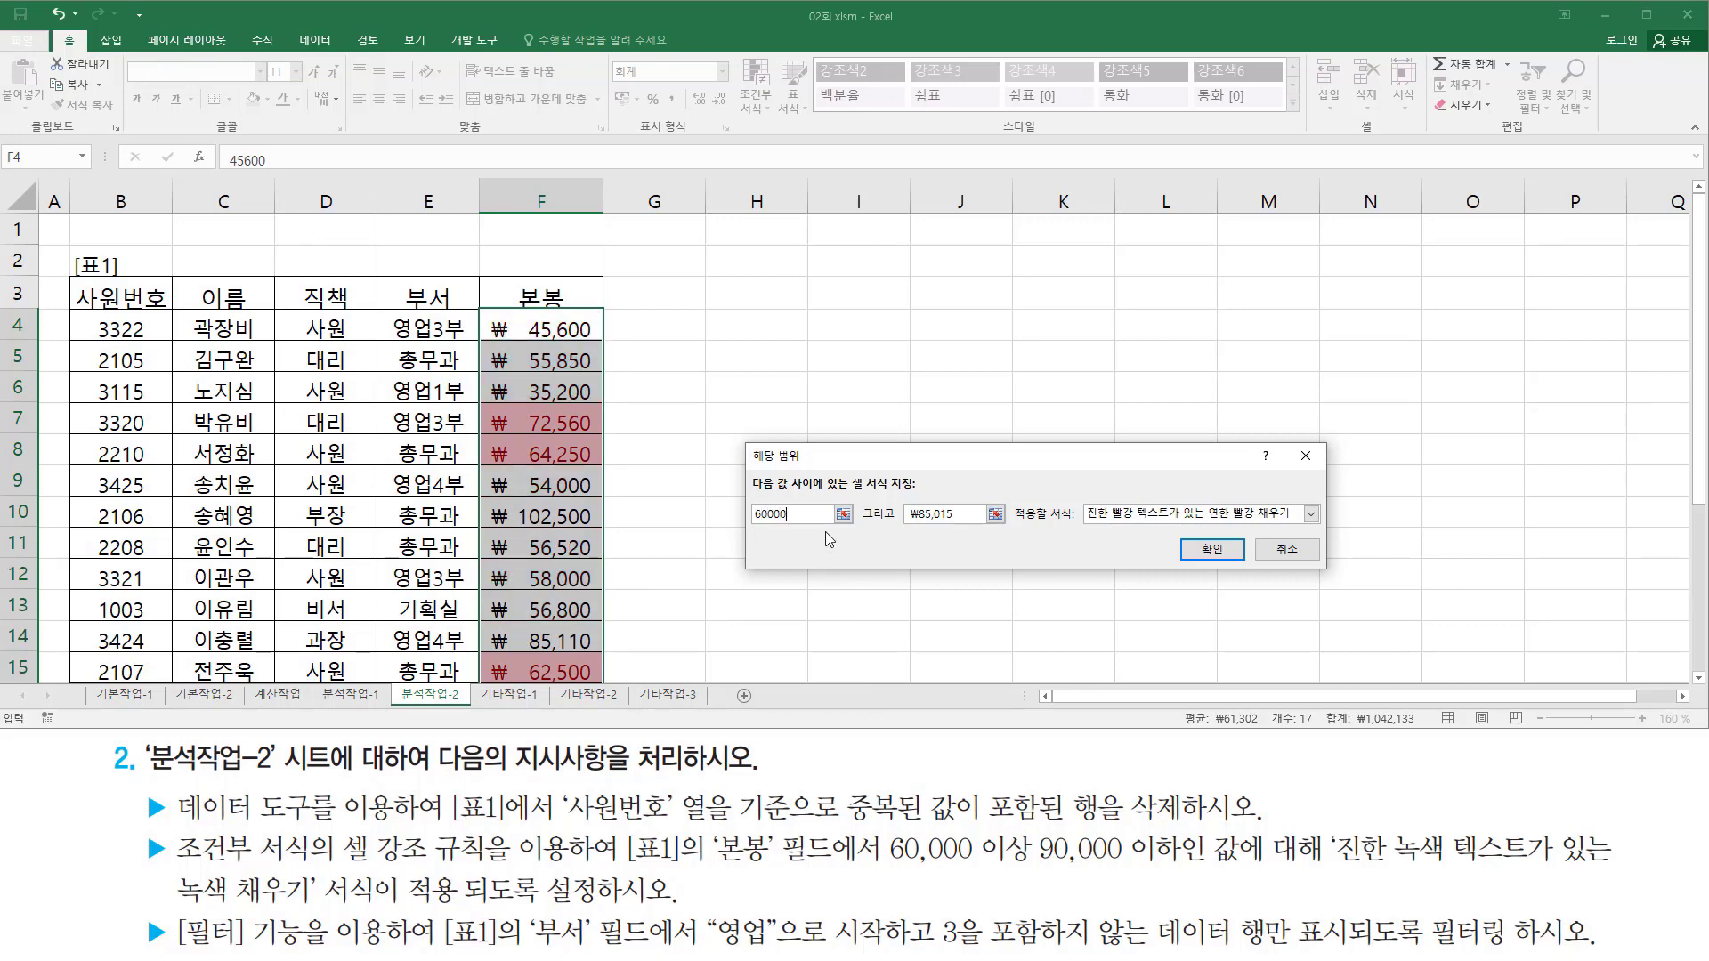
{"action": "key", "text": "Tab"}
{"action": "type", "text": "900"}
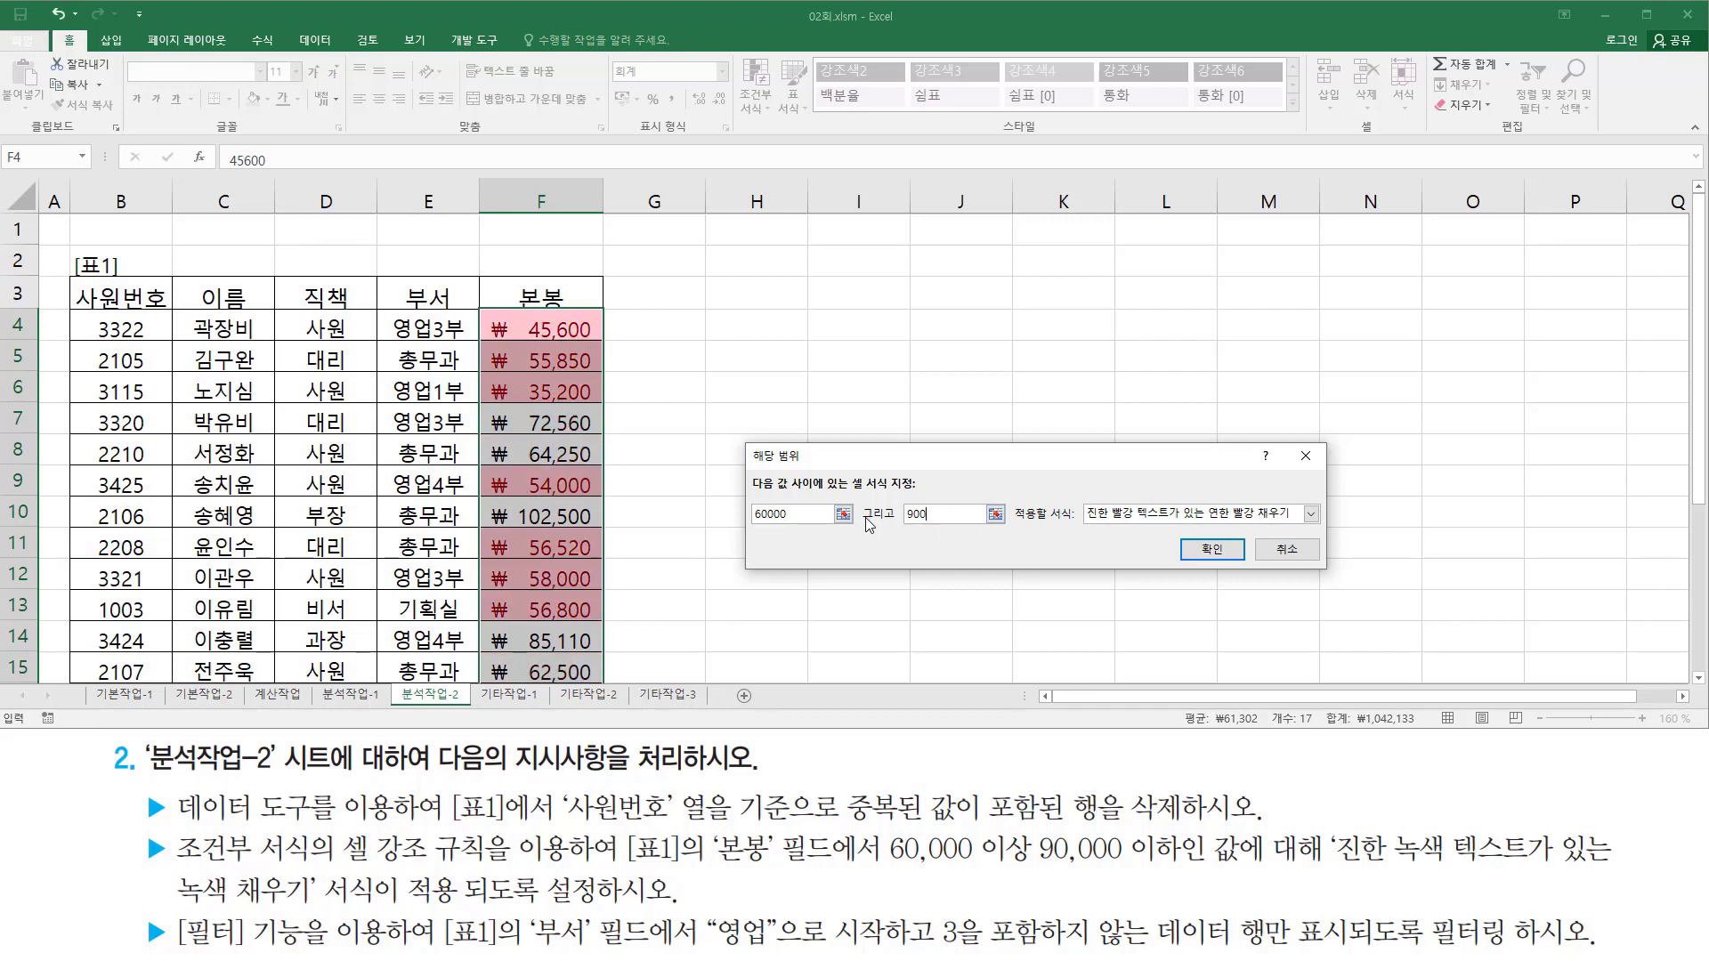
{"action": "type", "text": "00"}
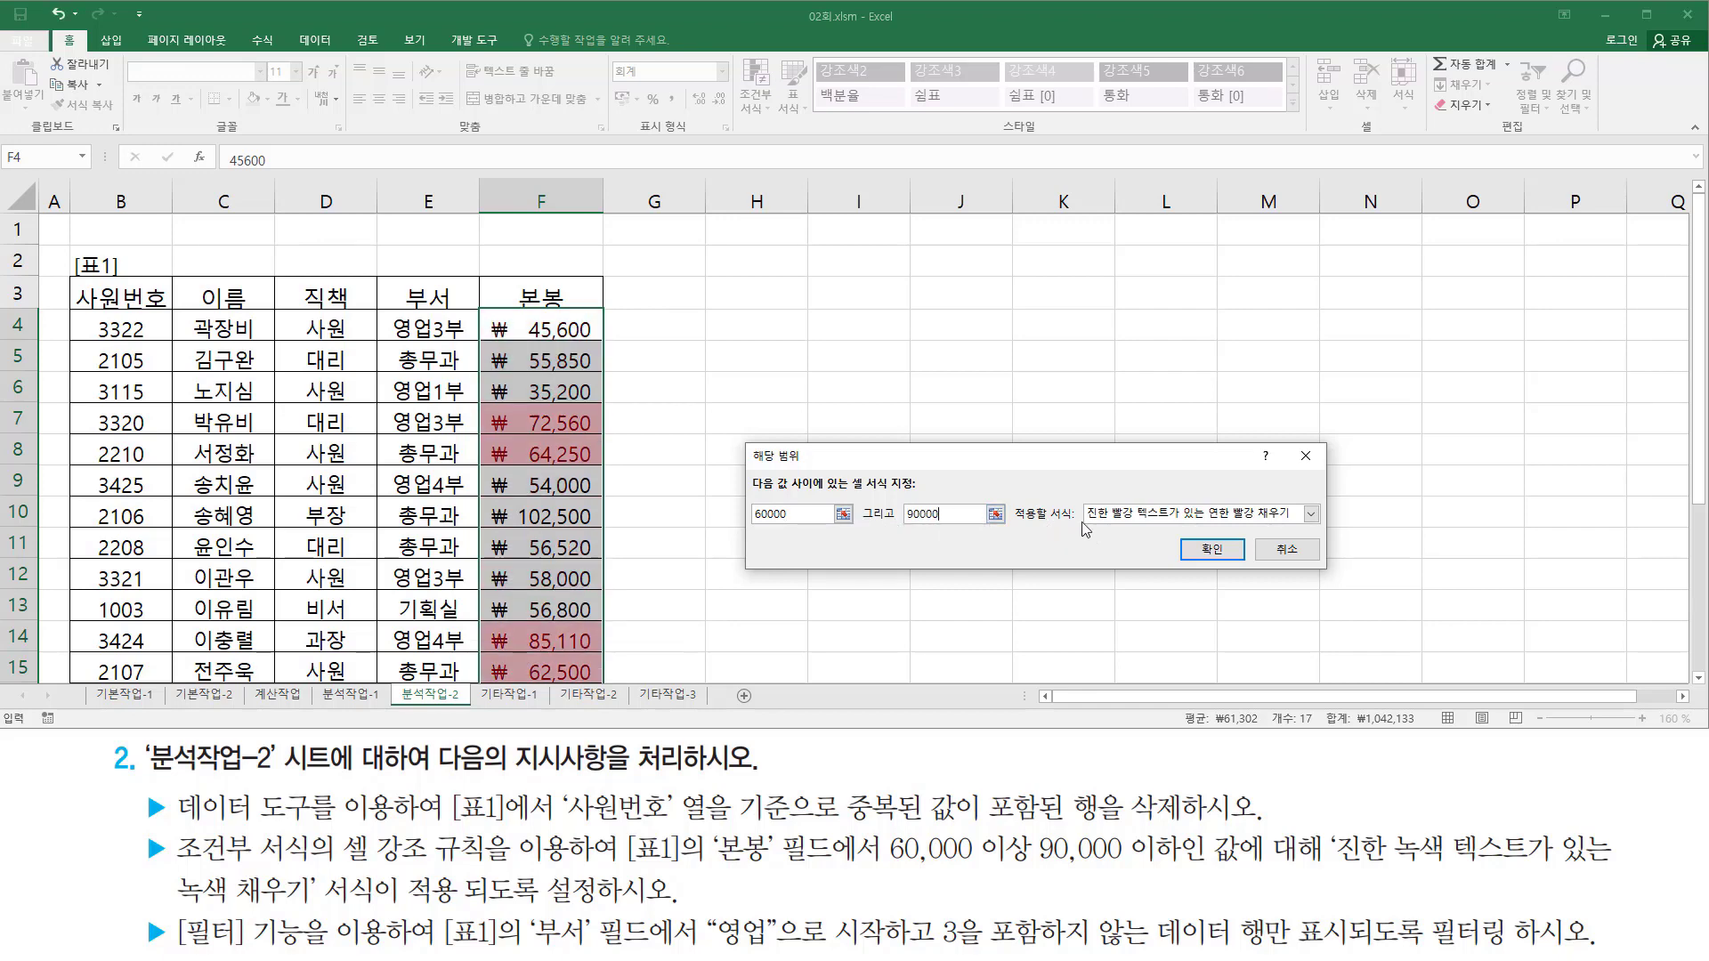
Step: Choose the 진한 녹색 텍스트가 있는 녹색 채우기 format, apply the rule, and check the 본봉 column down to its last row
{"action": "key", "text": "ctrl+2"}
{"action": "left_click_drag", "start_coordinate": [1017, 526], "coordinate": [1073, 526]}
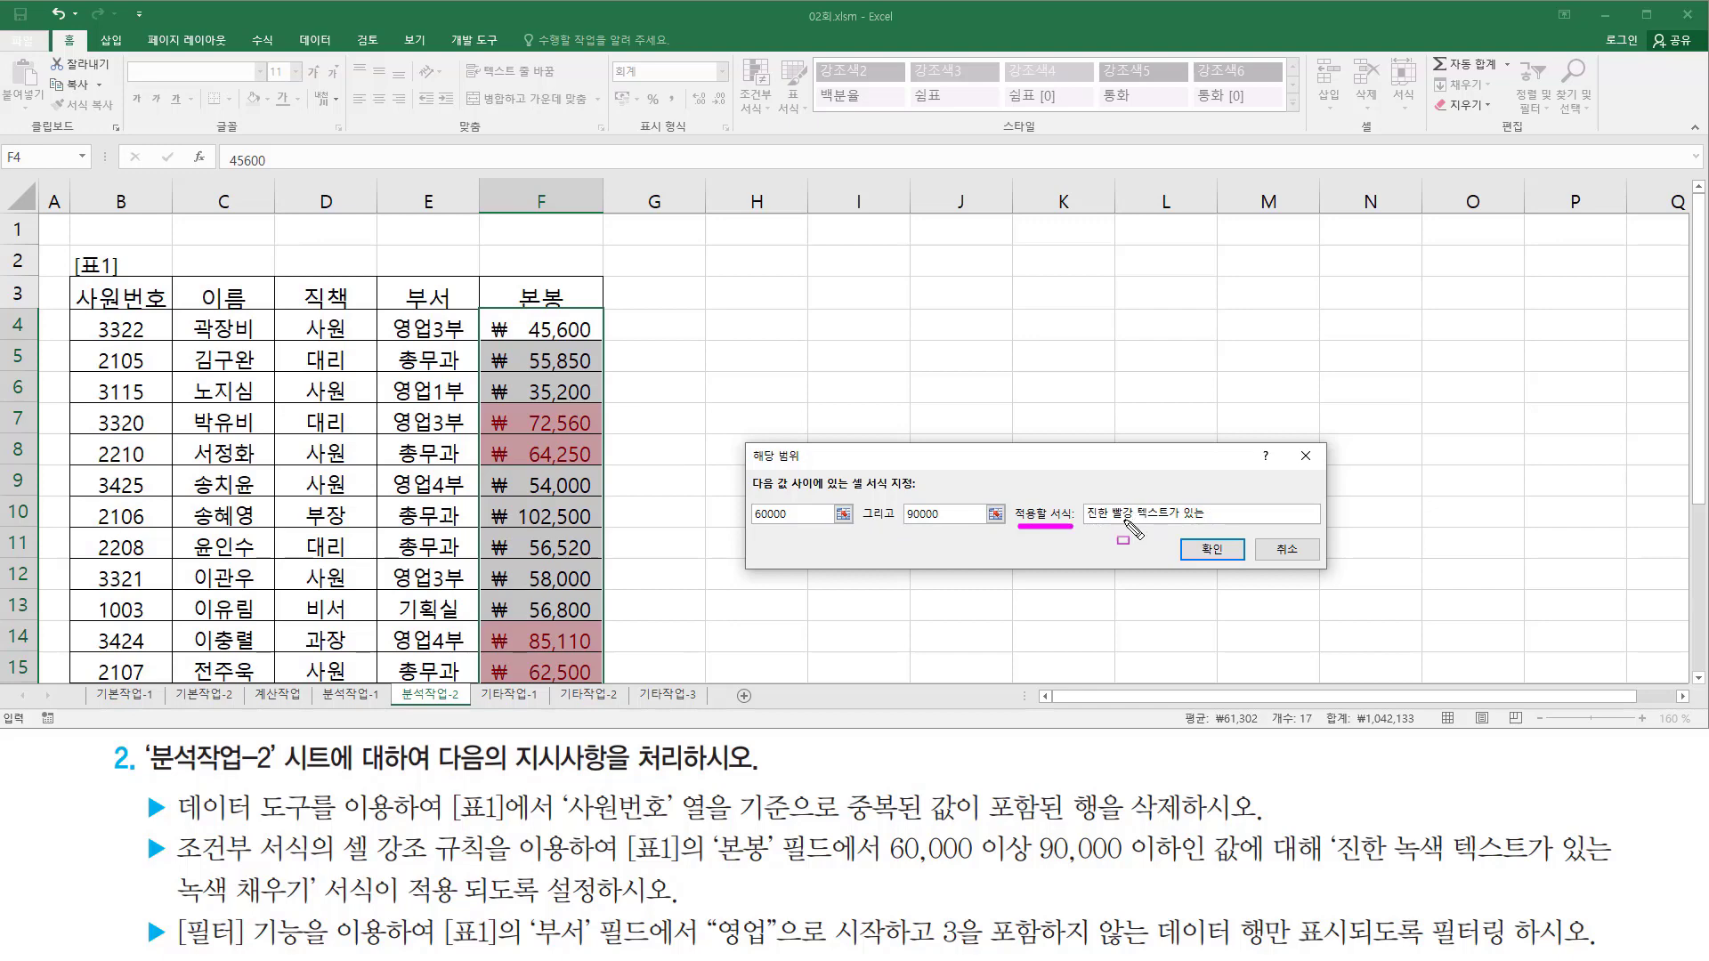
{"action": "left_click_drag", "start_coordinate": [1335, 871], "coordinate": [1622, 877]}
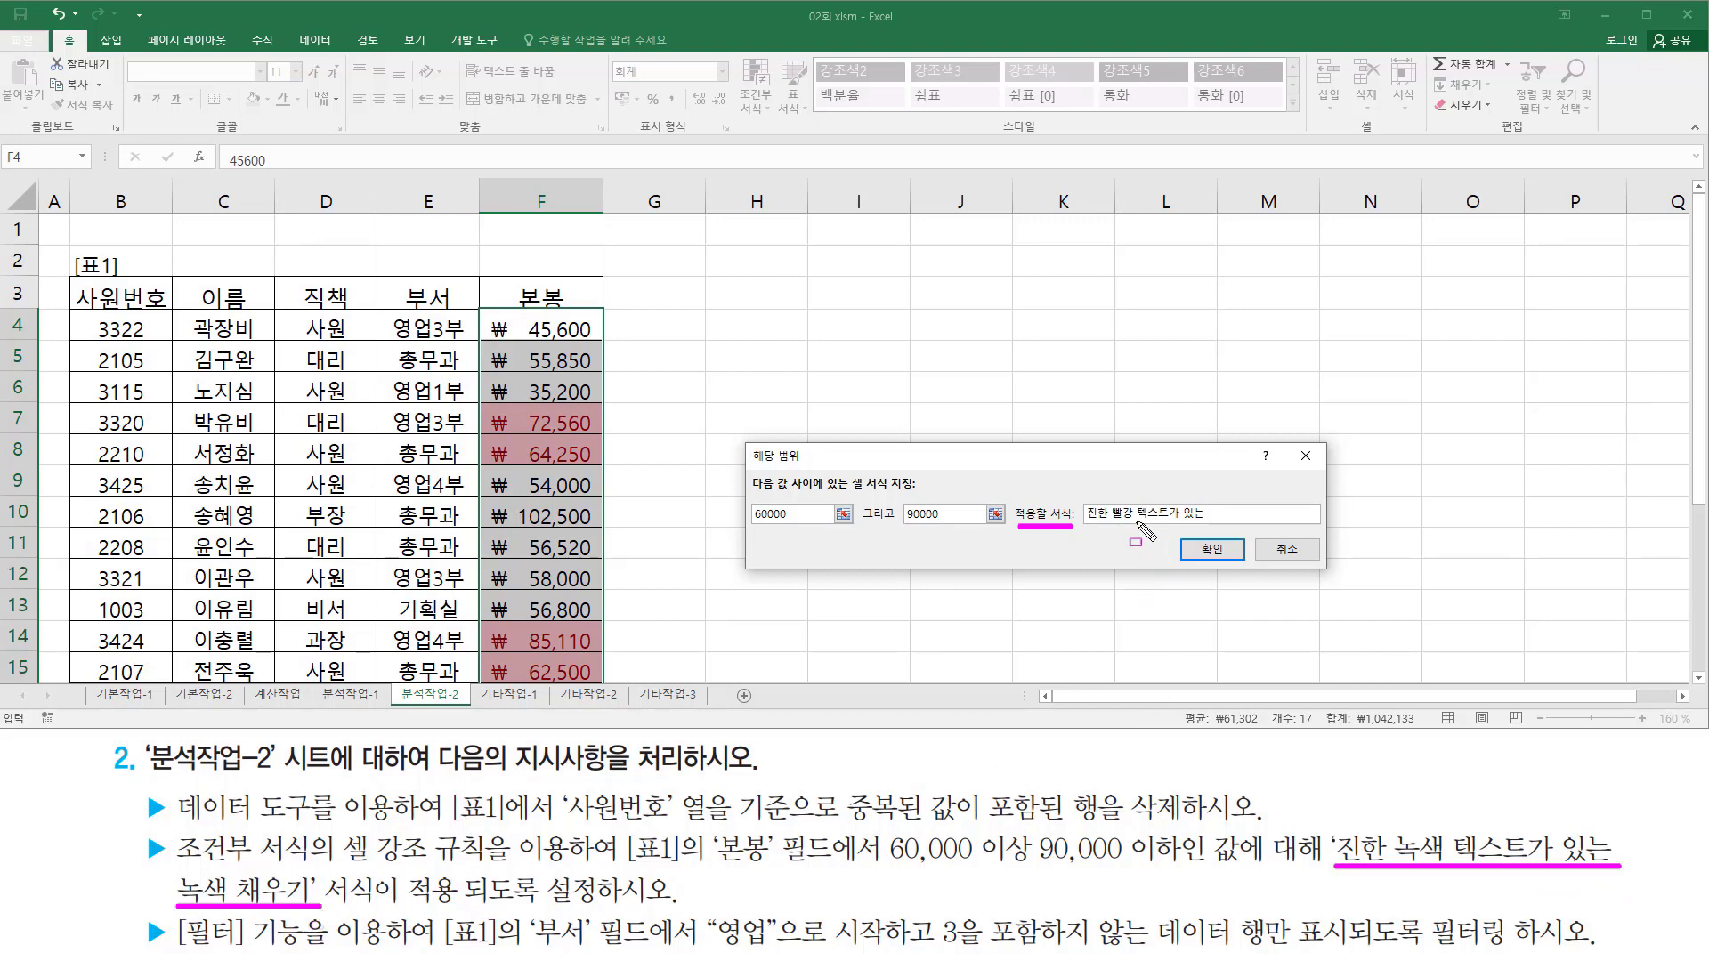
{"action": "left_click", "coordinate": [1211, 517]}
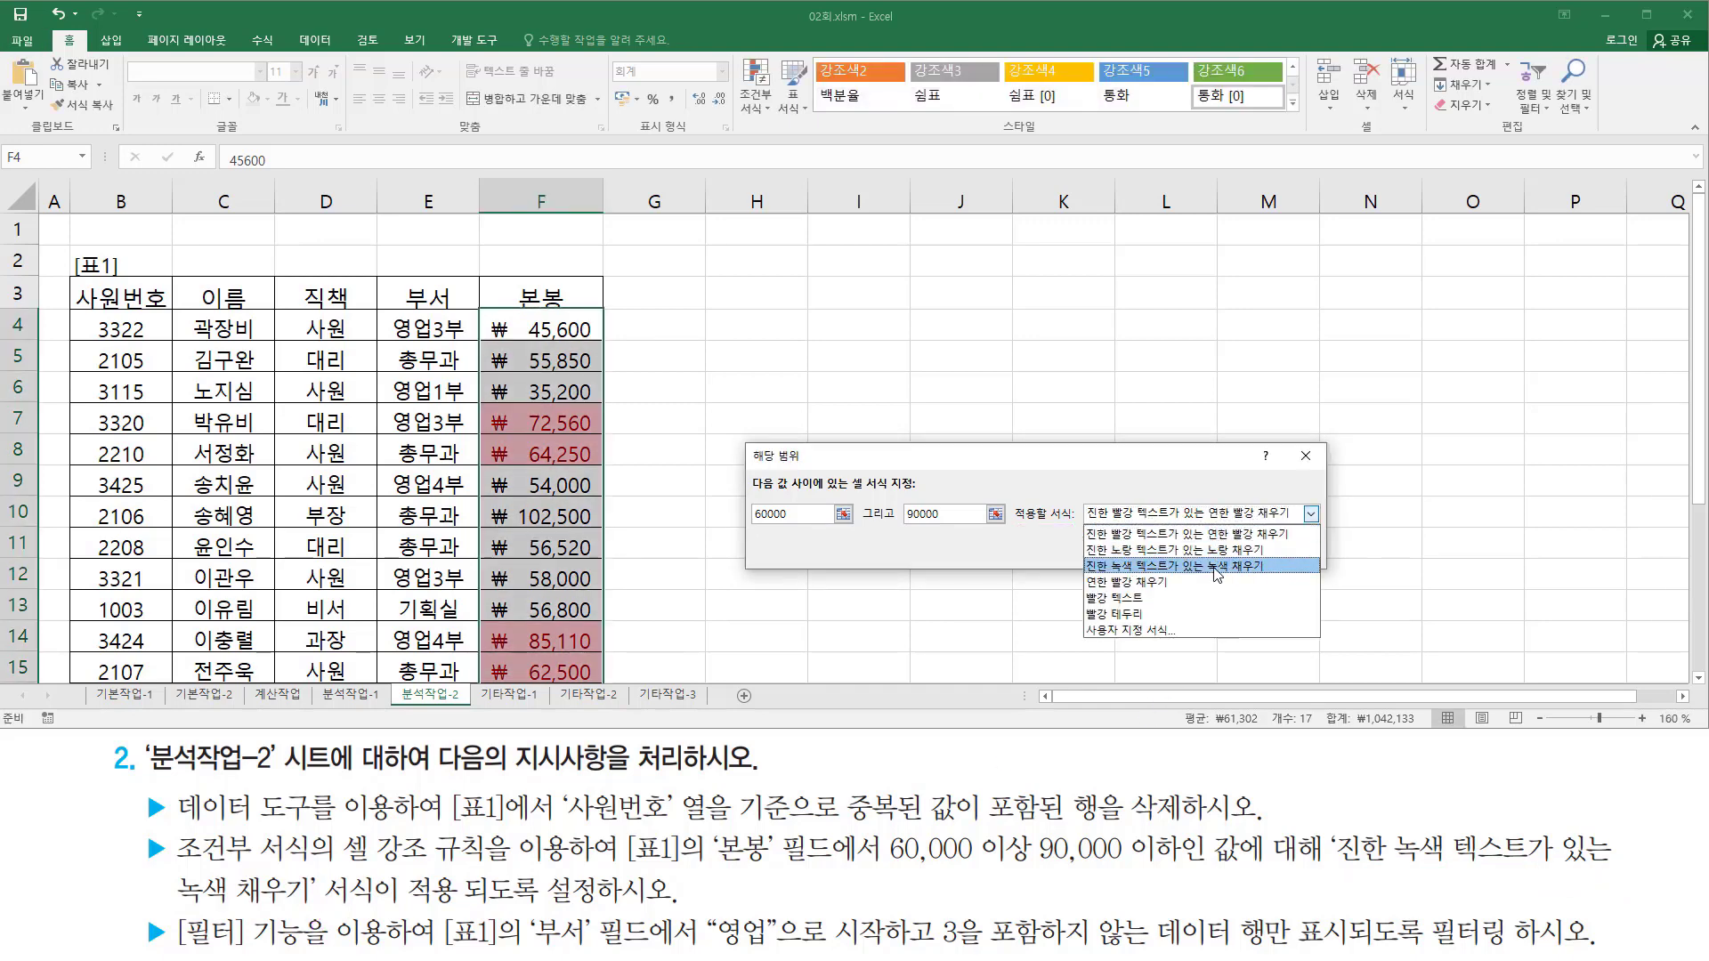
{"action": "left_click", "coordinate": [1236, 568]}
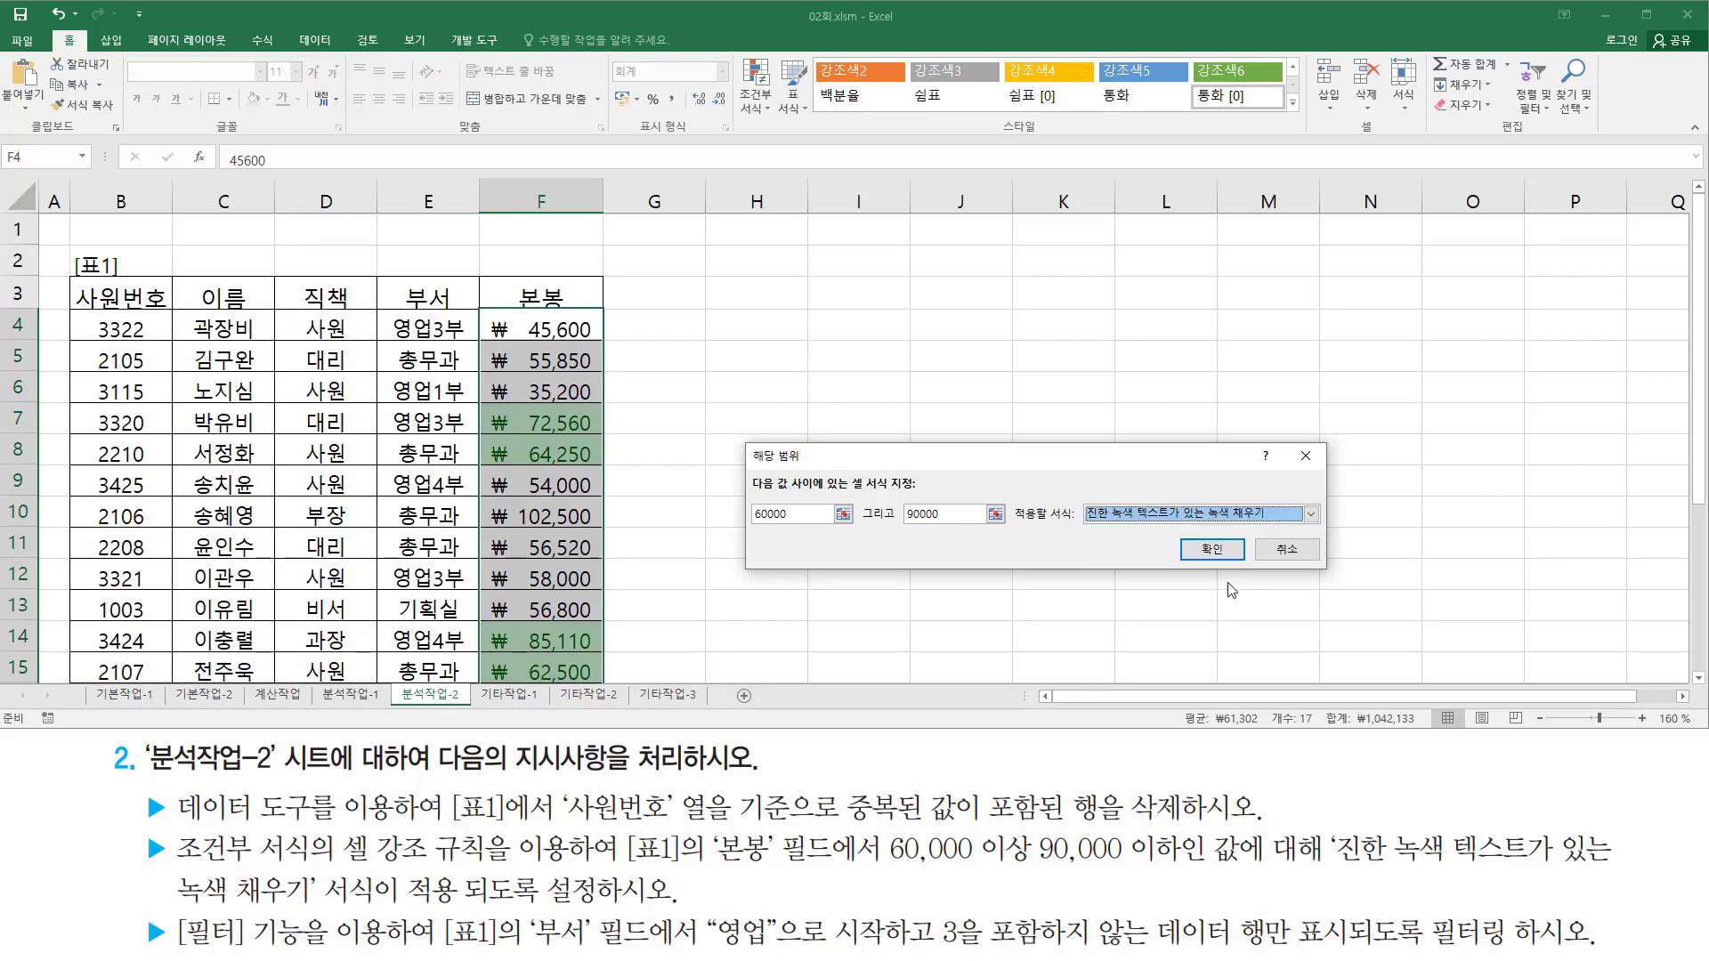
{"action": "left_click", "coordinate": [1211, 550]}
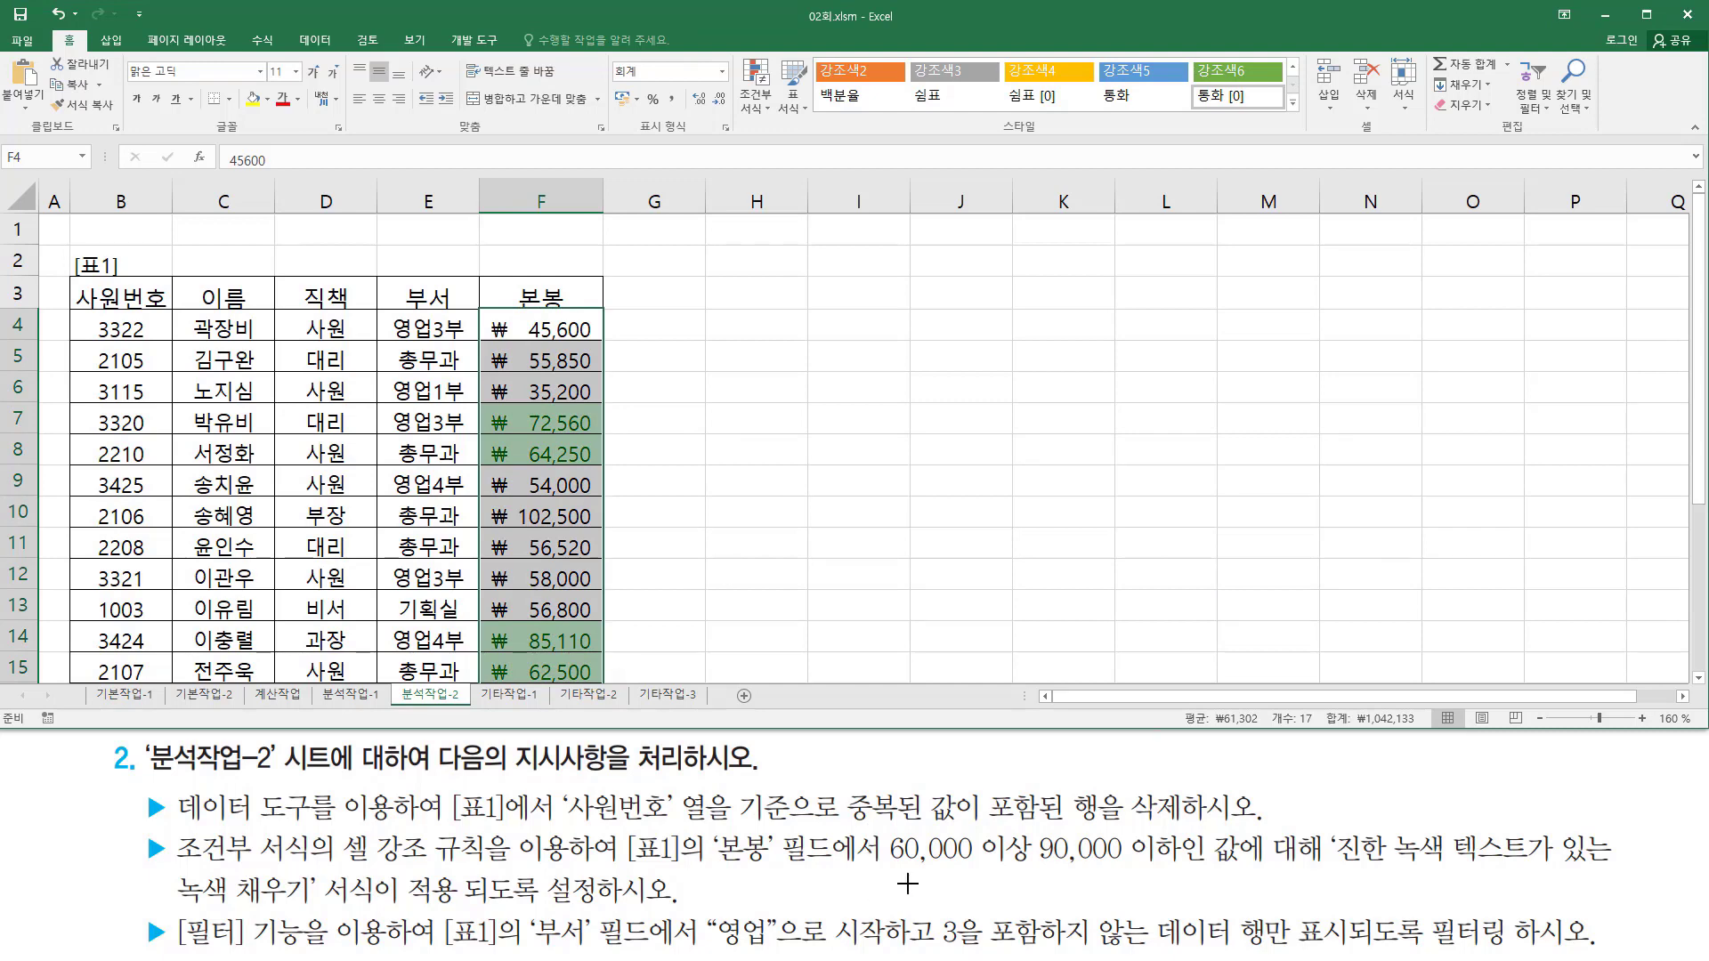
{"action": "left_click_drag", "start_coordinate": [884, 864], "coordinate": [1189, 863]}
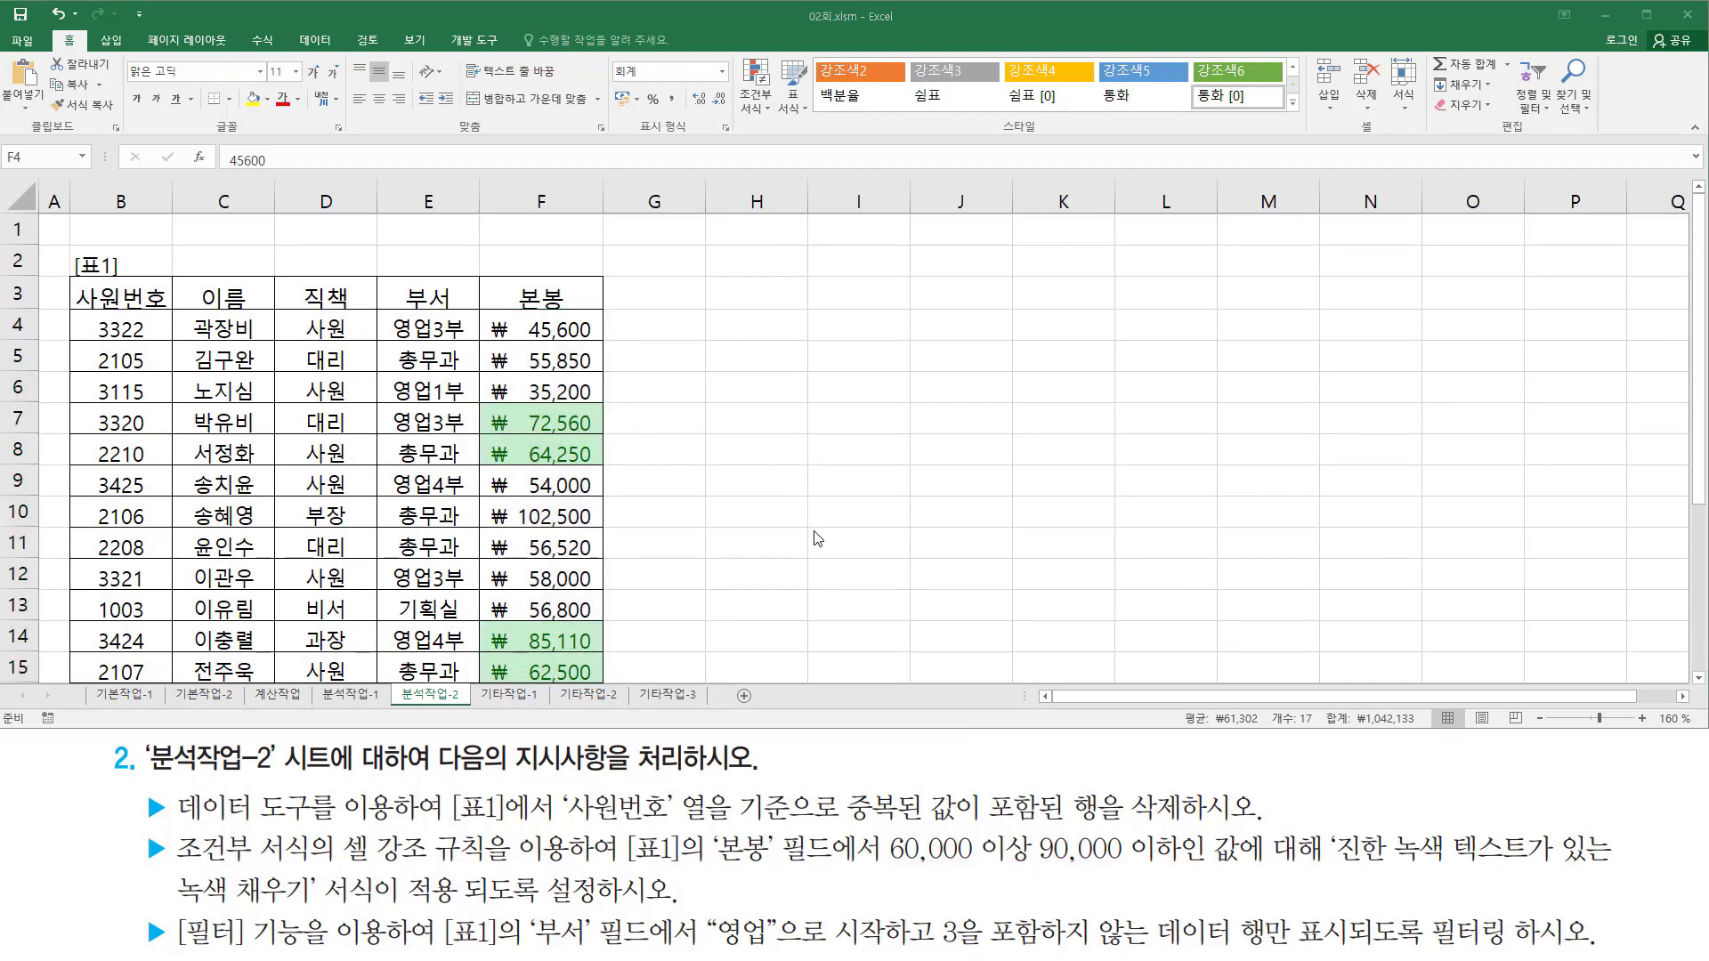
{"action": "left_click", "coordinate": [707, 510]}
{"action": "scroll", "coordinate": [709, 512], "scroll_direction": "down", "scroll_amount": 3}
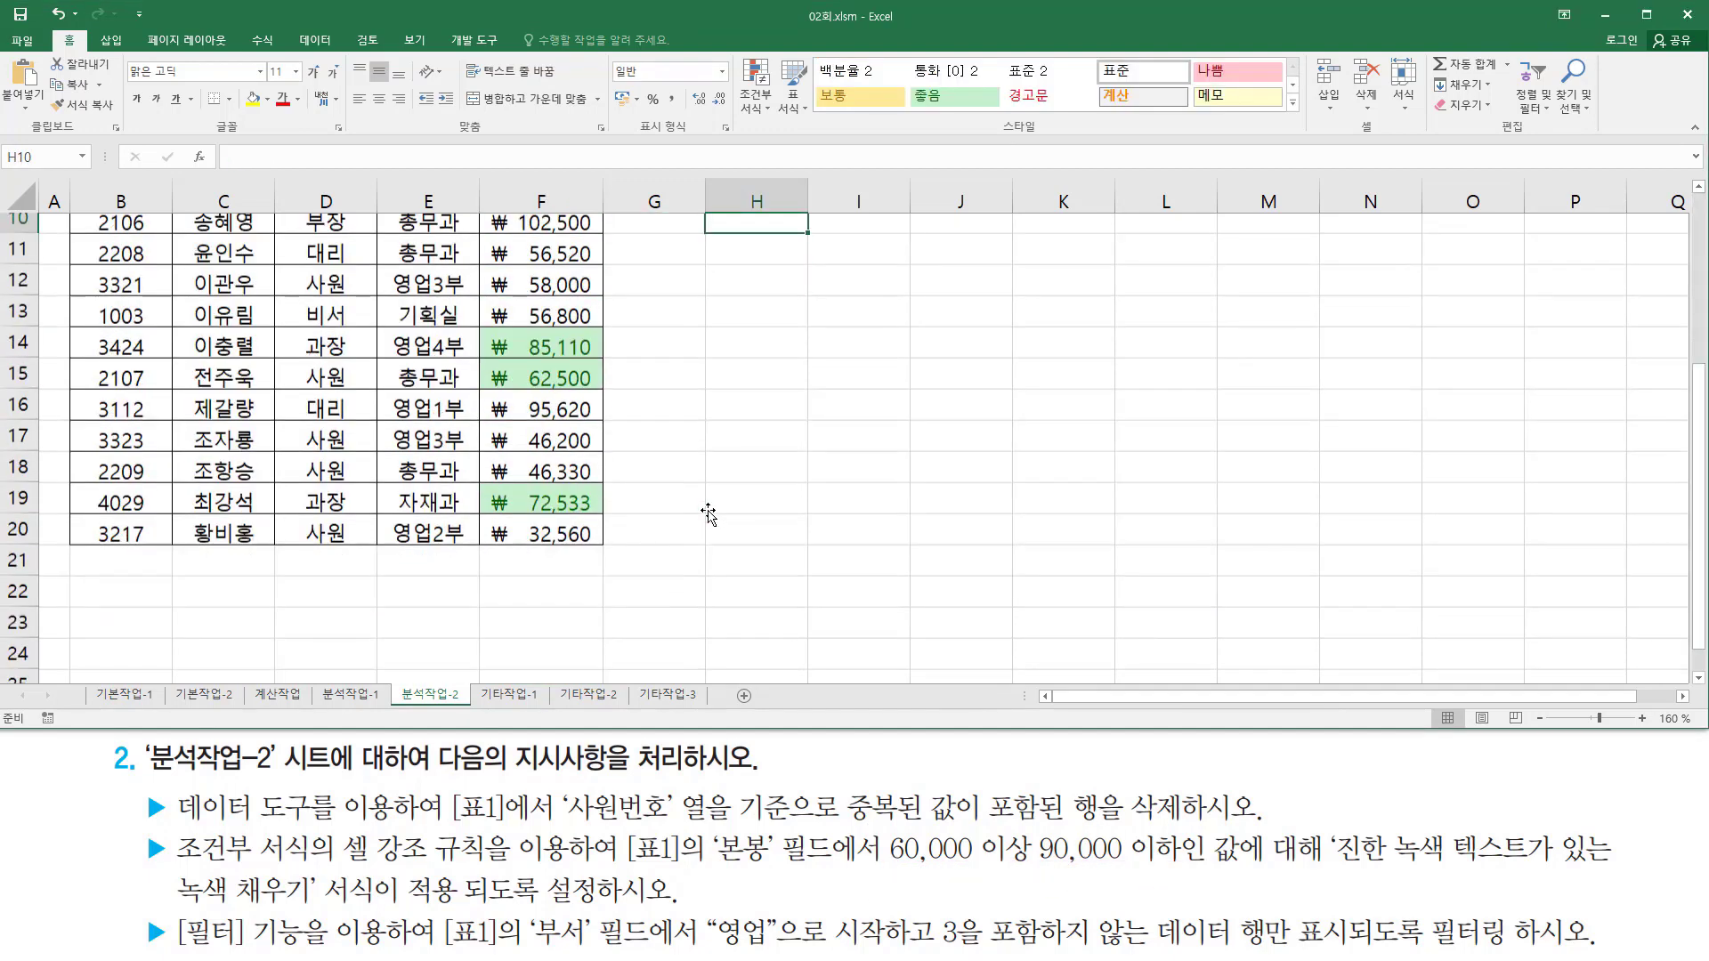
{"action": "scroll", "coordinate": [708, 513], "scroll_direction": "up", "scroll_amount": 3}
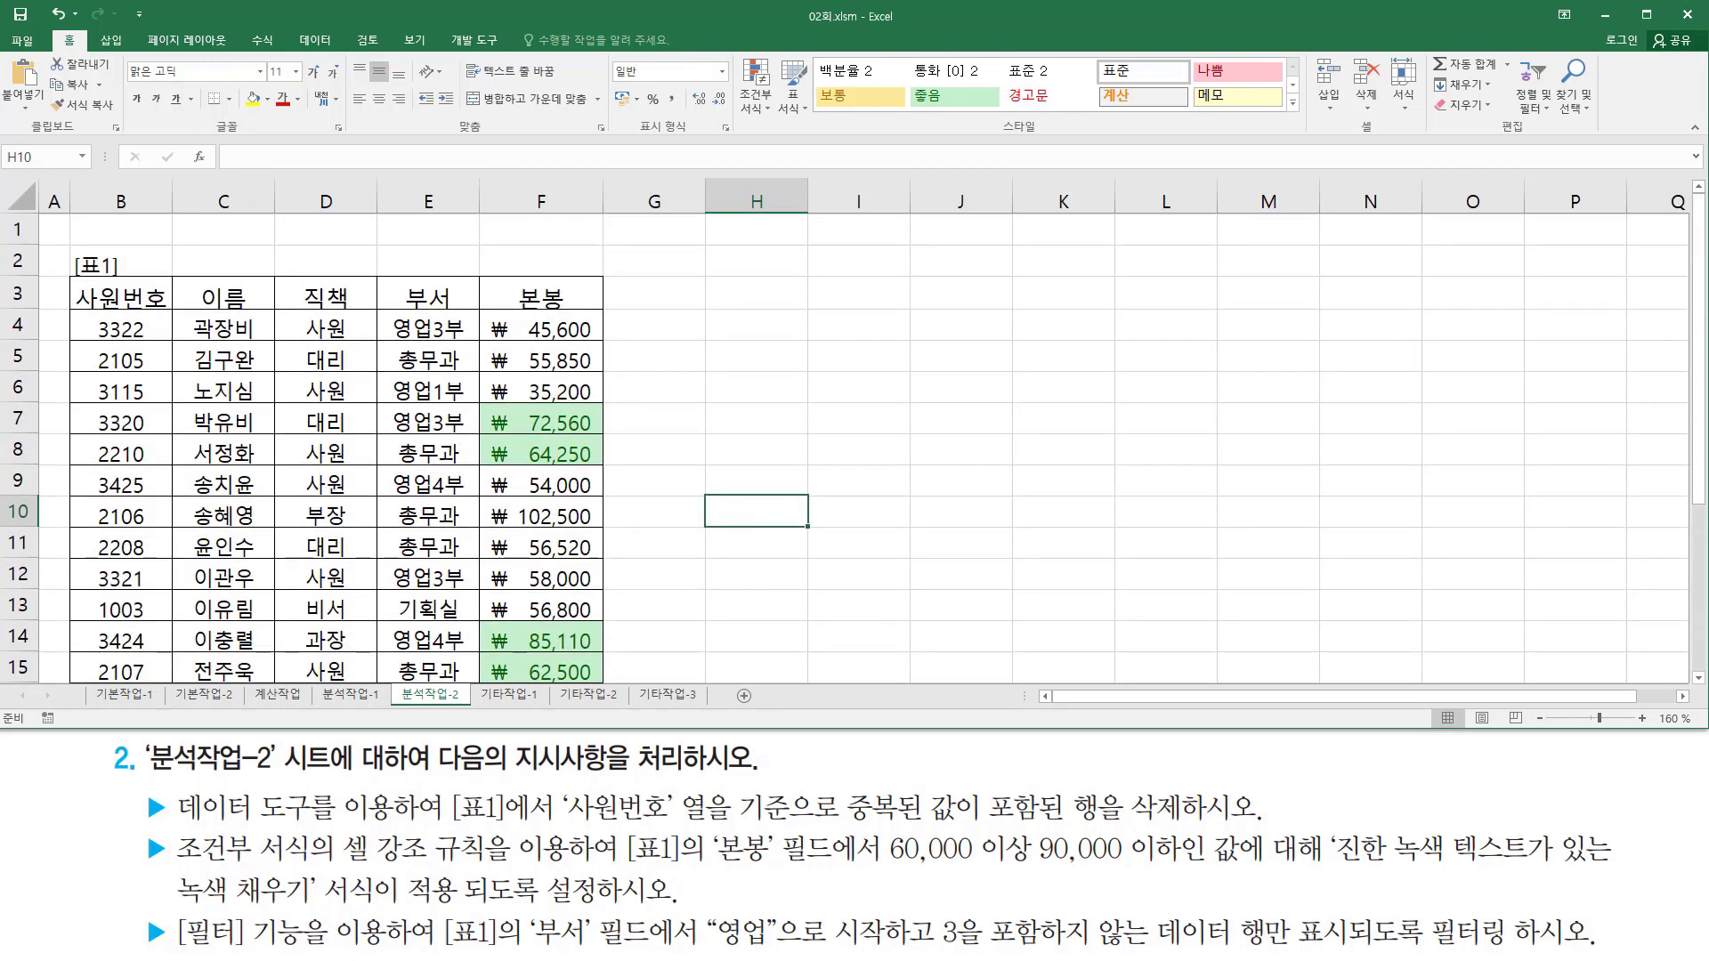
Step: Examine the filter requirement for [표1]: the feature to use, the field, and the two conditions on its text
{"action": "key", "text": "ctrl+alt+d"}
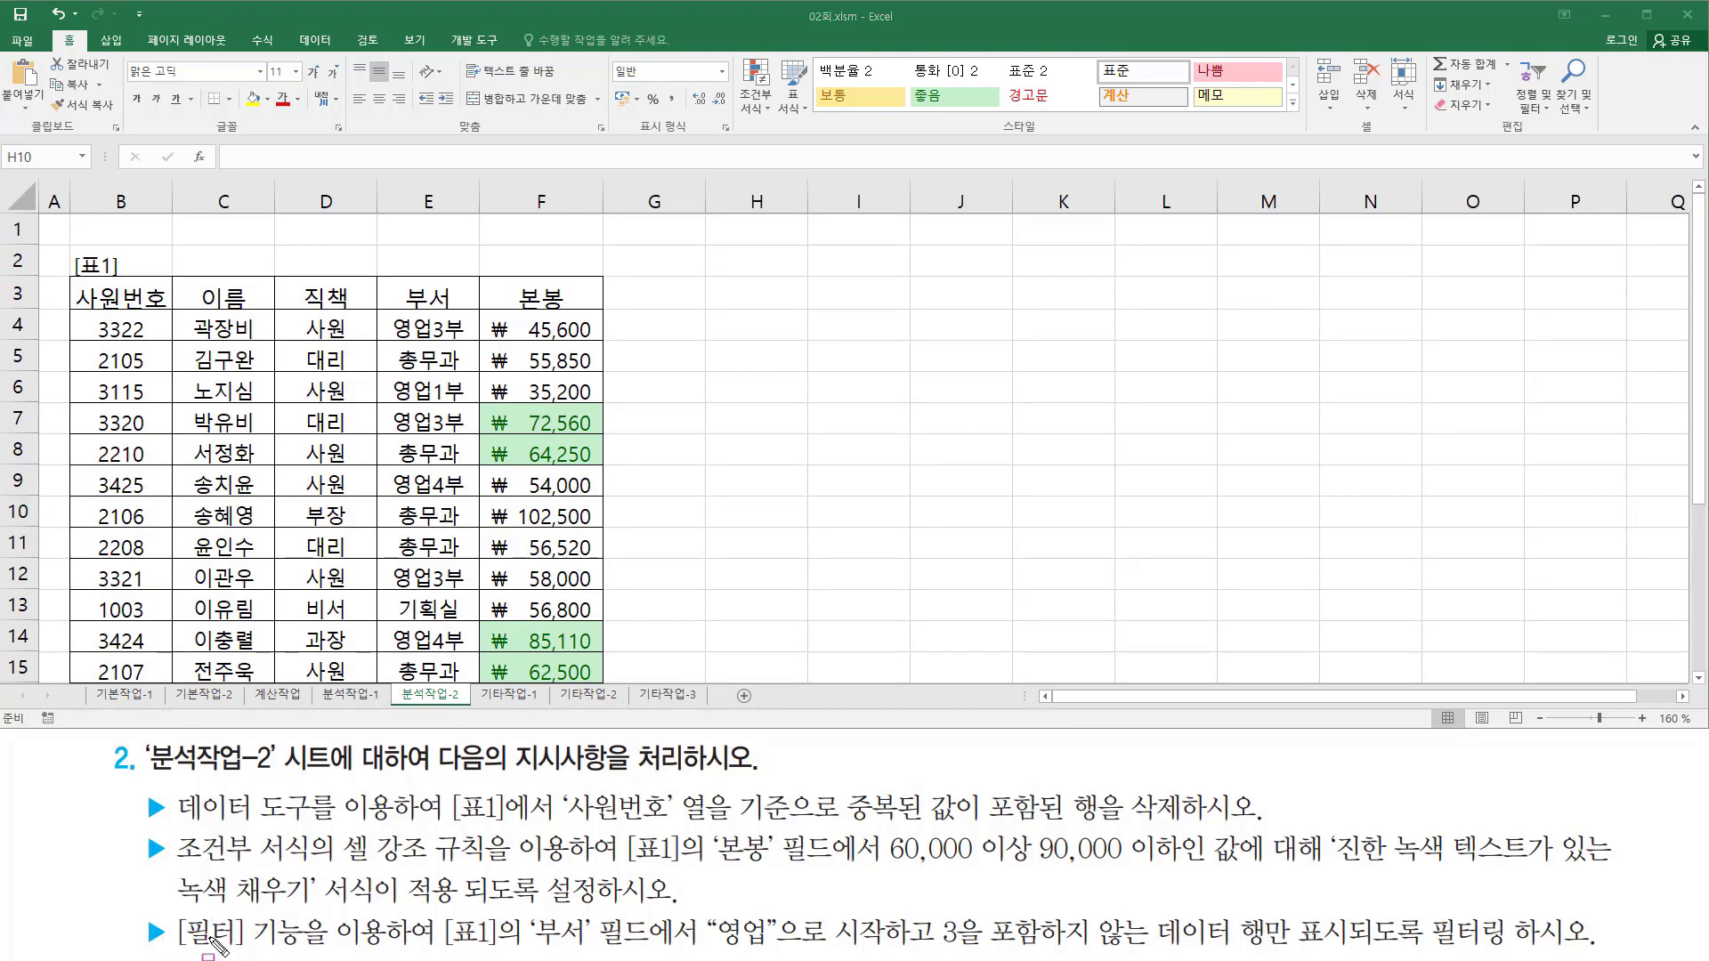
{"action": "mouse_move", "coordinate": [175, 909]}
{"action": "left_mouse_down"}
{"action": "mouse_move", "coordinate": [181, 942]}
{"action": "mouse_move", "coordinate": [385, 949]}
{"action": "left_mouse_up"}
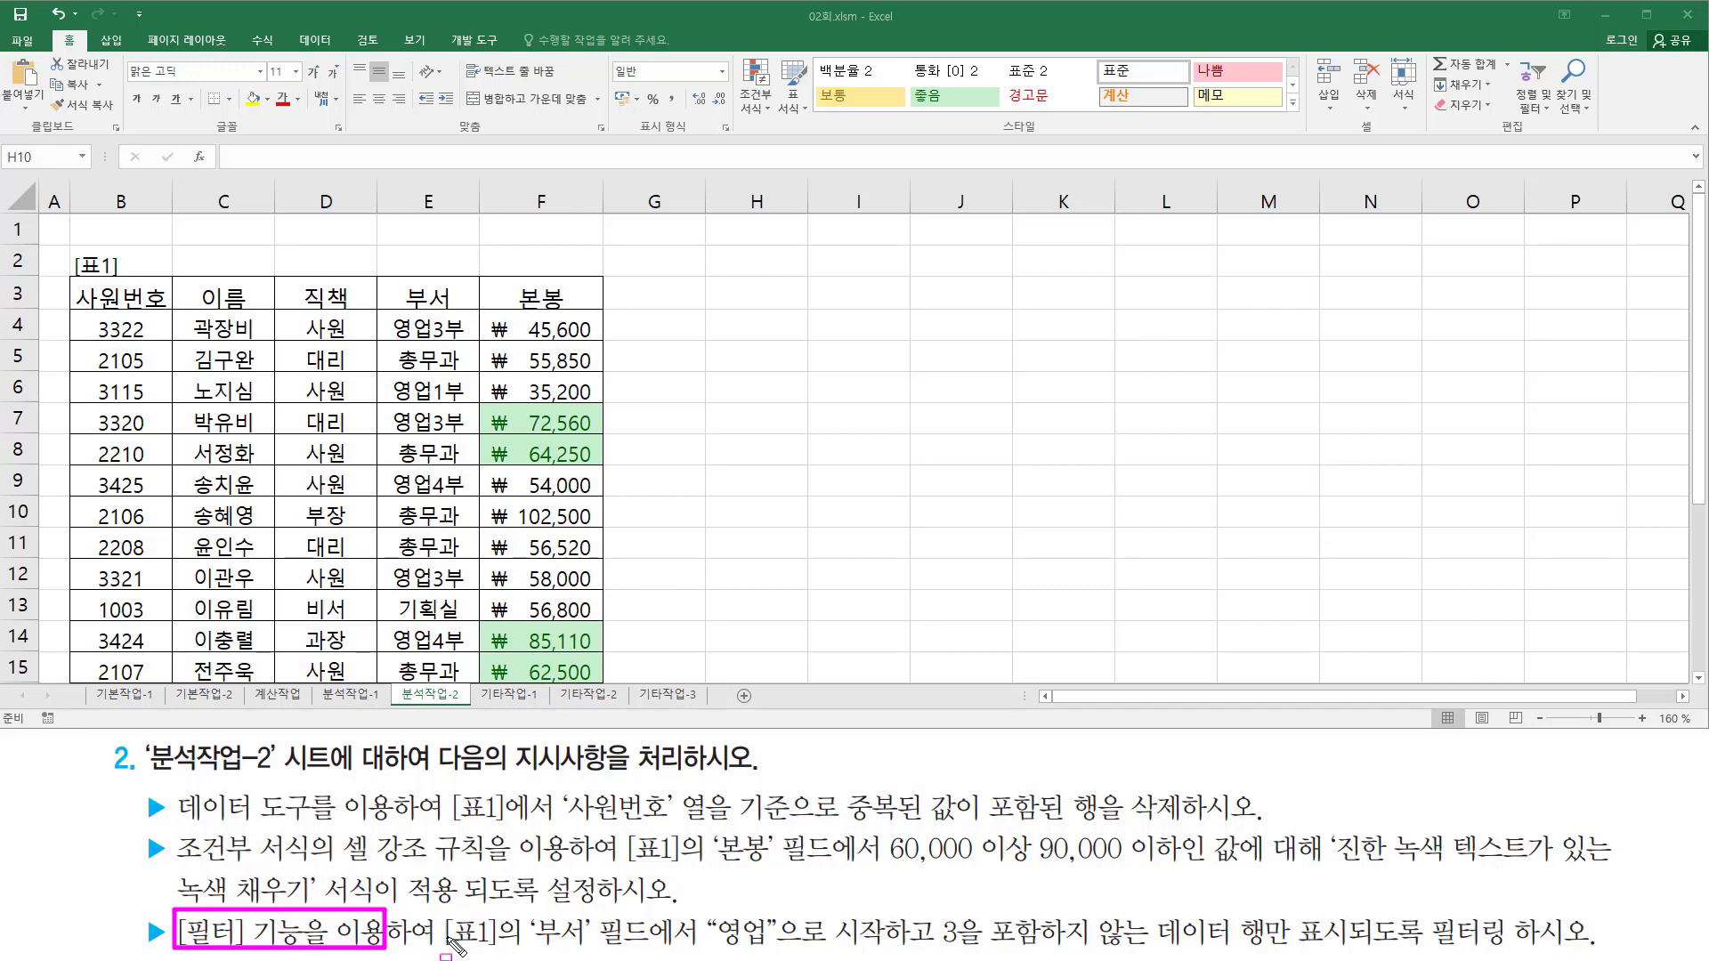
{"action": "mouse_move", "coordinate": [519, 947]}
{"action": "left_mouse_down"}
{"action": "mouse_move", "coordinate": [658, 948]}
{"action": "mouse_move", "coordinate": [653, 911]}
{"action": "left_mouse_up"}
{"action": "mouse_move", "coordinate": [390, 270]}
{"action": "left_mouse_down"}
{"action": "mouse_move", "coordinate": [414, 299]}
{"action": "mouse_move", "coordinate": [470, 308]}
{"action": "left_mouse_up"}
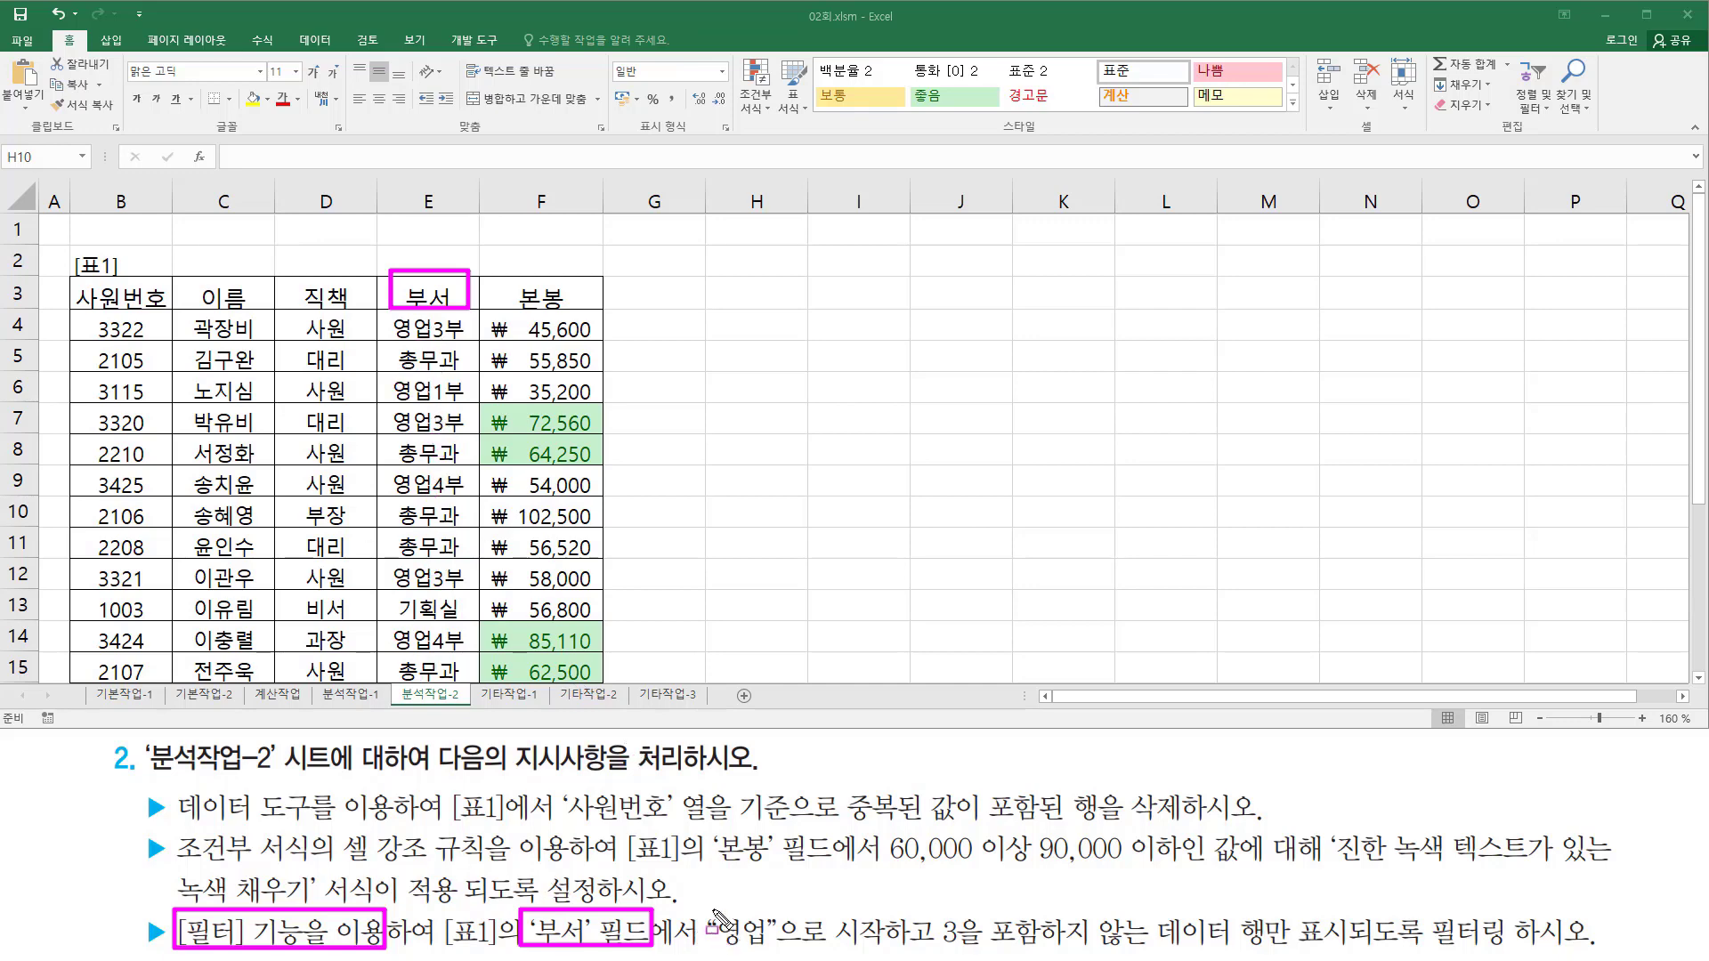
{"action": "mouse_move", "coordinate": [709, 910]}
{"action": "left_mouse_down"}
{"action": "mouse_move", "coordinate": [895, 957]}
{"action": "mouse_move", "coordinate": [1302, 956]}
{"action": "left_mouse_up"}
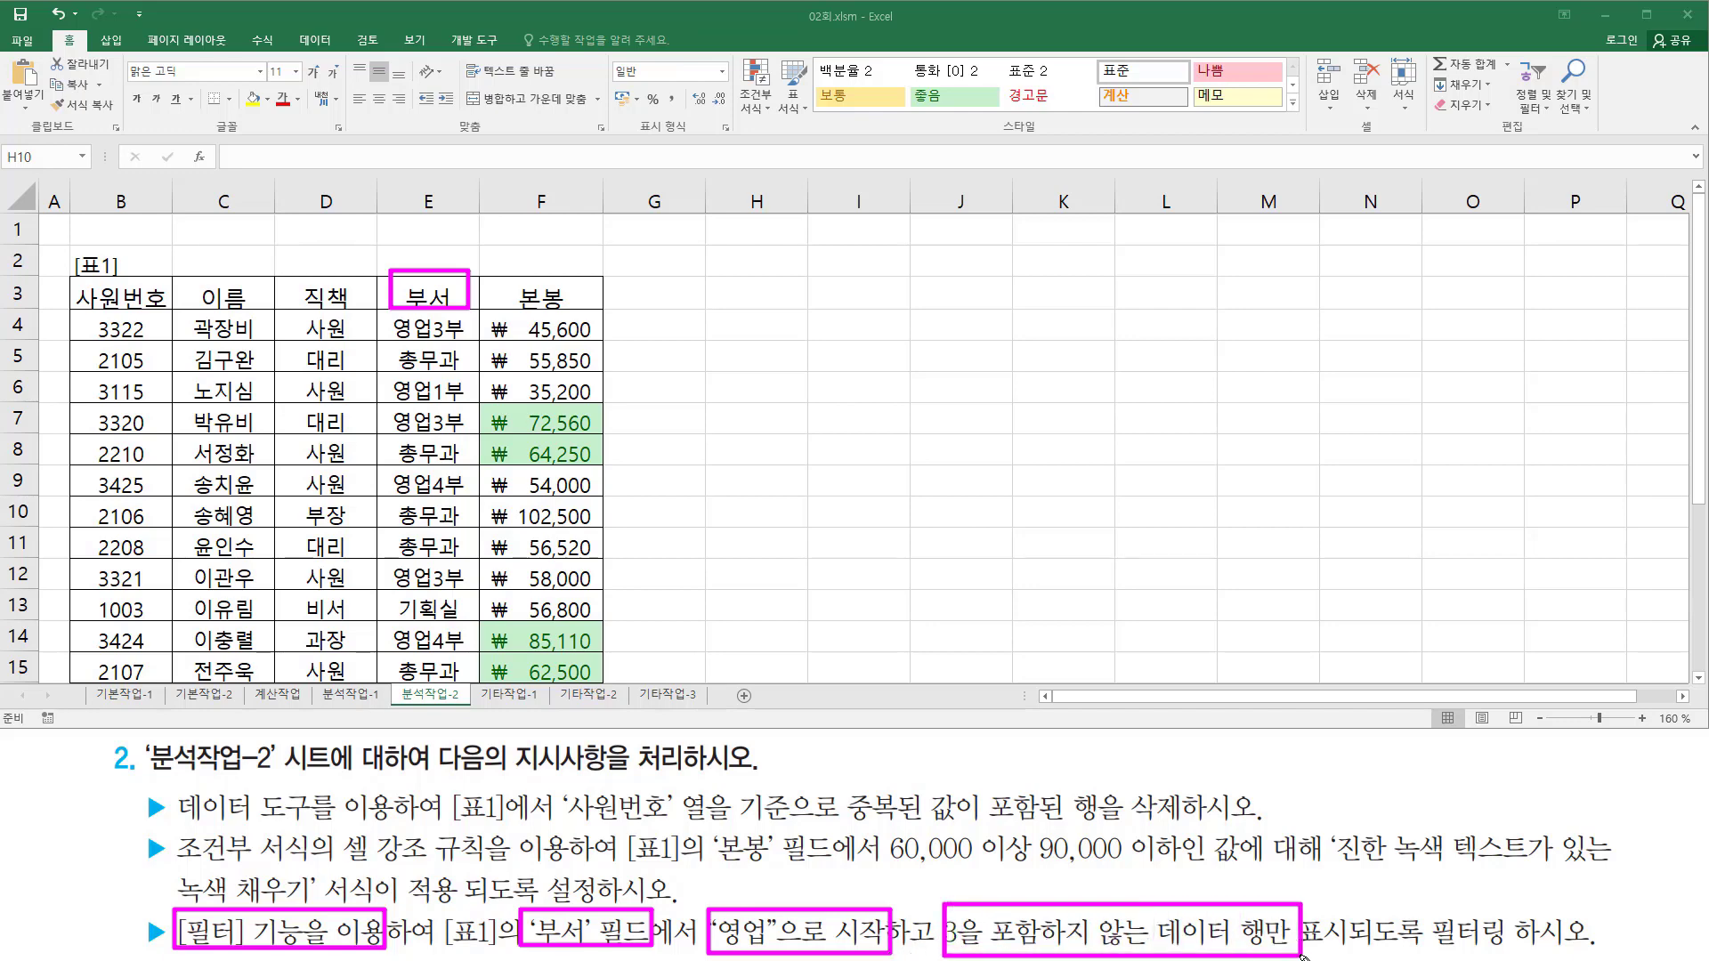
{"action": "left_click_drag", "start_coordinate": [1433, 951], "coordinate": [1585, 950]}
{"action": "key", "text": "Escape"}
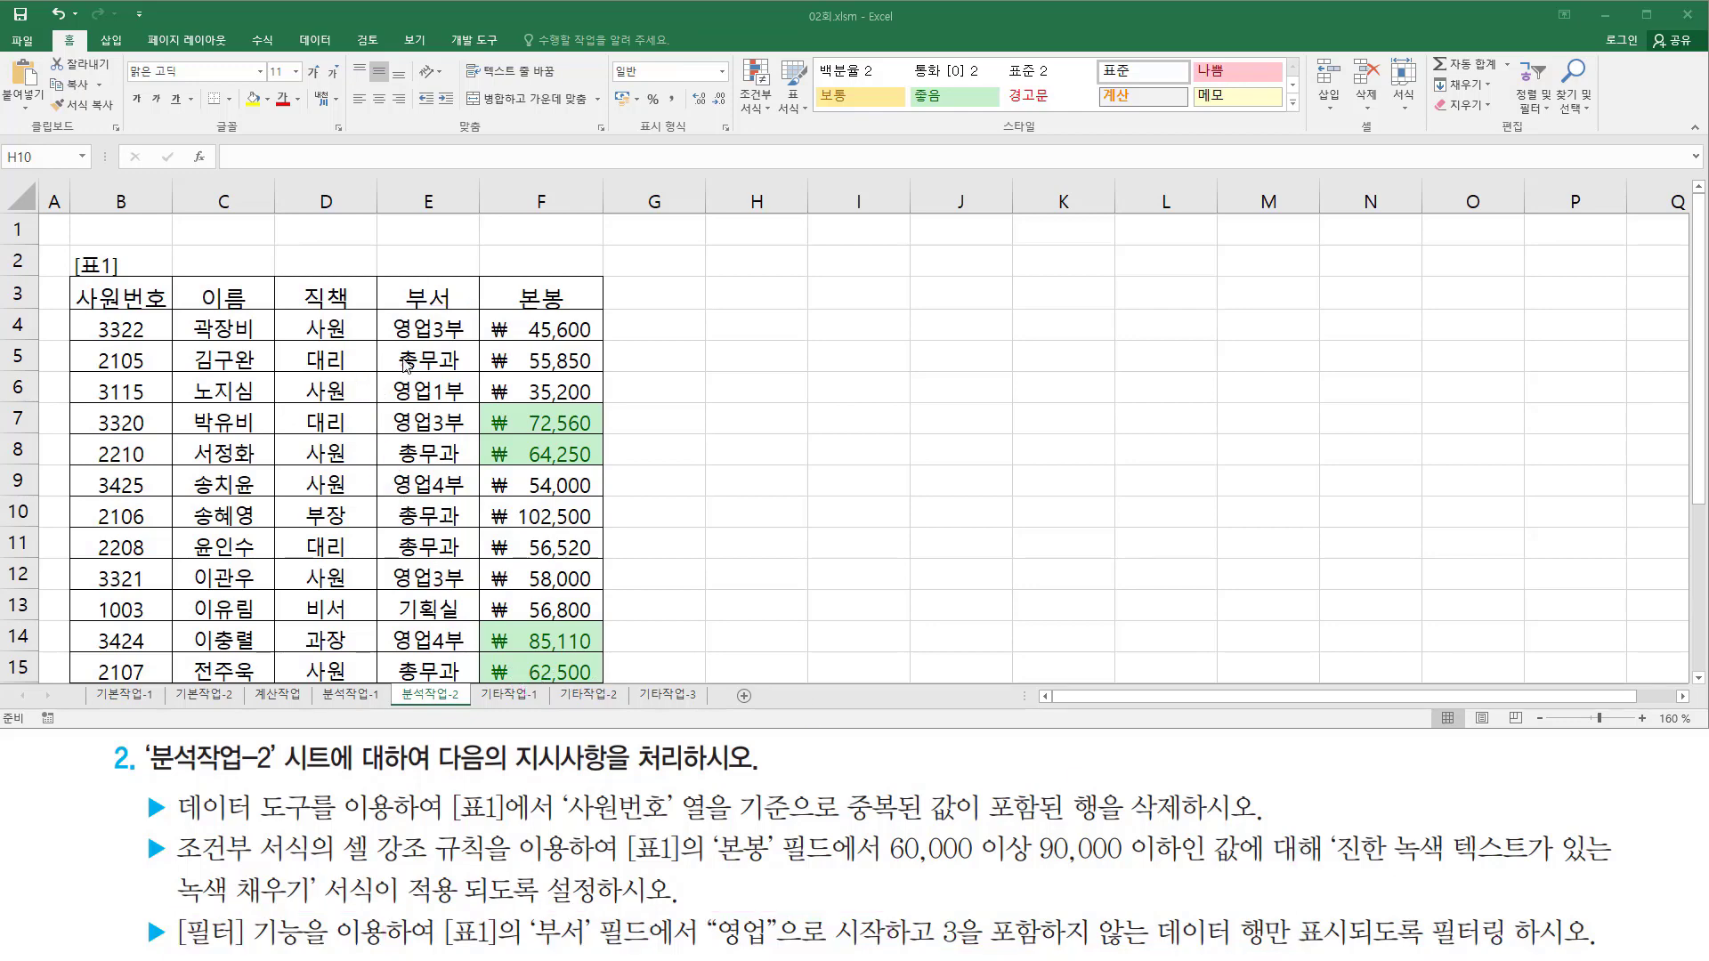
Step: Turn on the filter for the header row of [표1]
{"action": "left_click", "coordinate": [417, 407]}
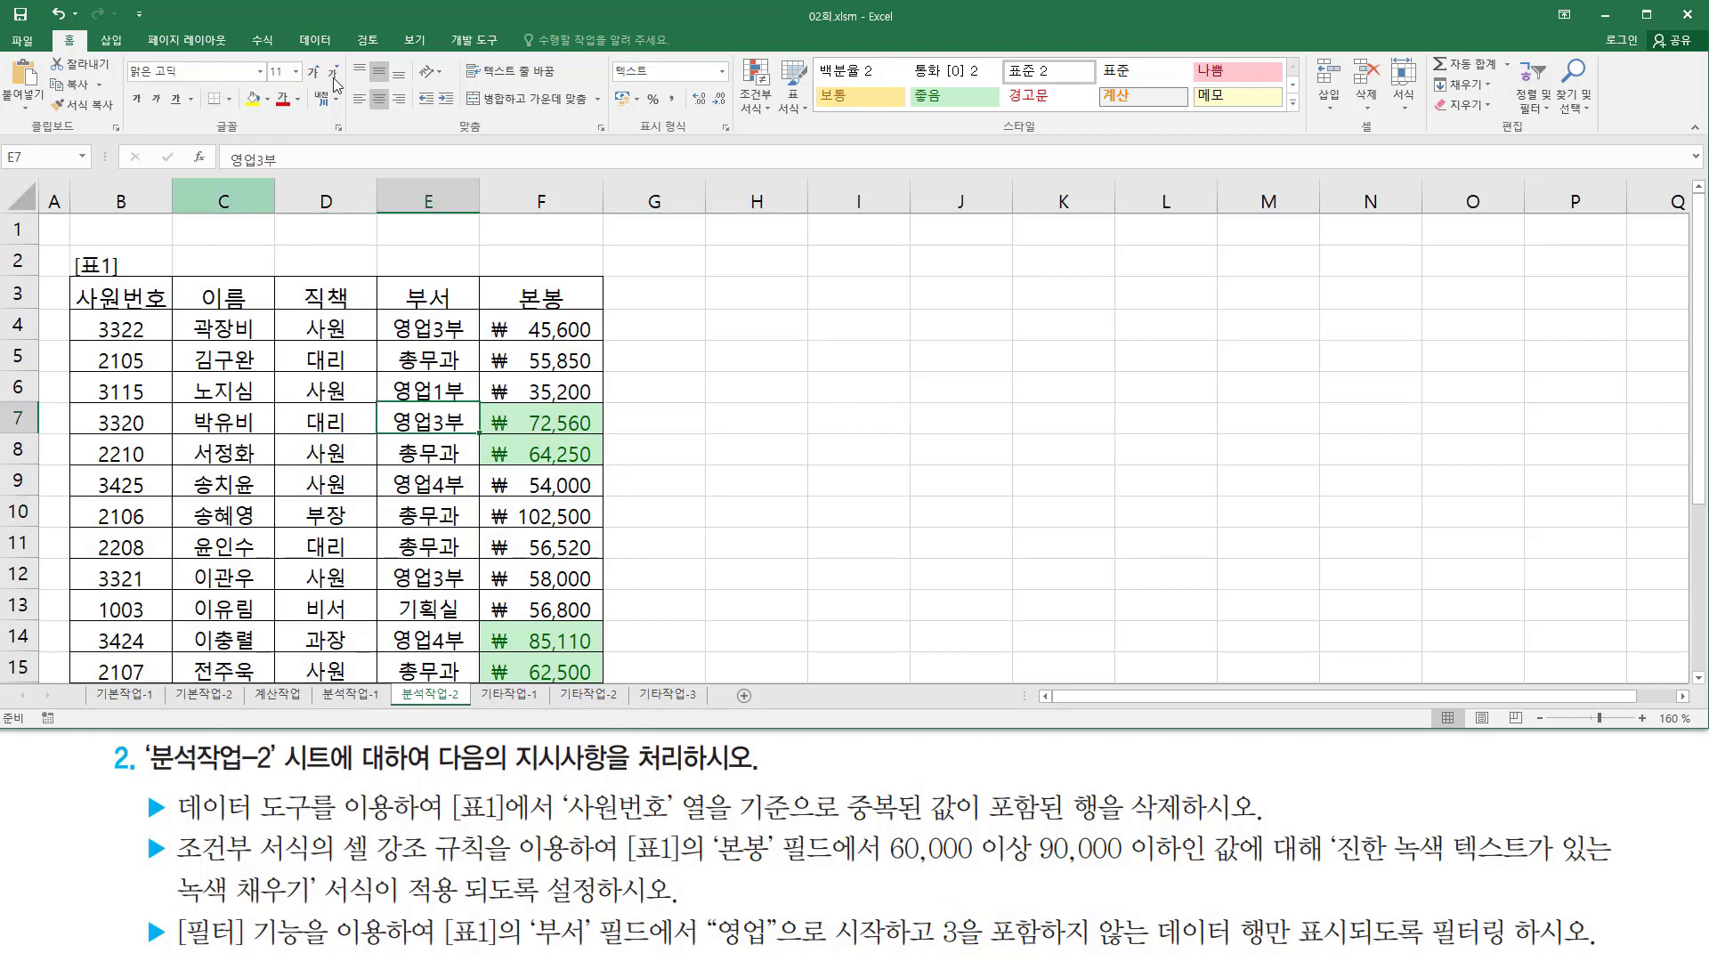
{"action": "left_click", "coordinate": [322, 41]}
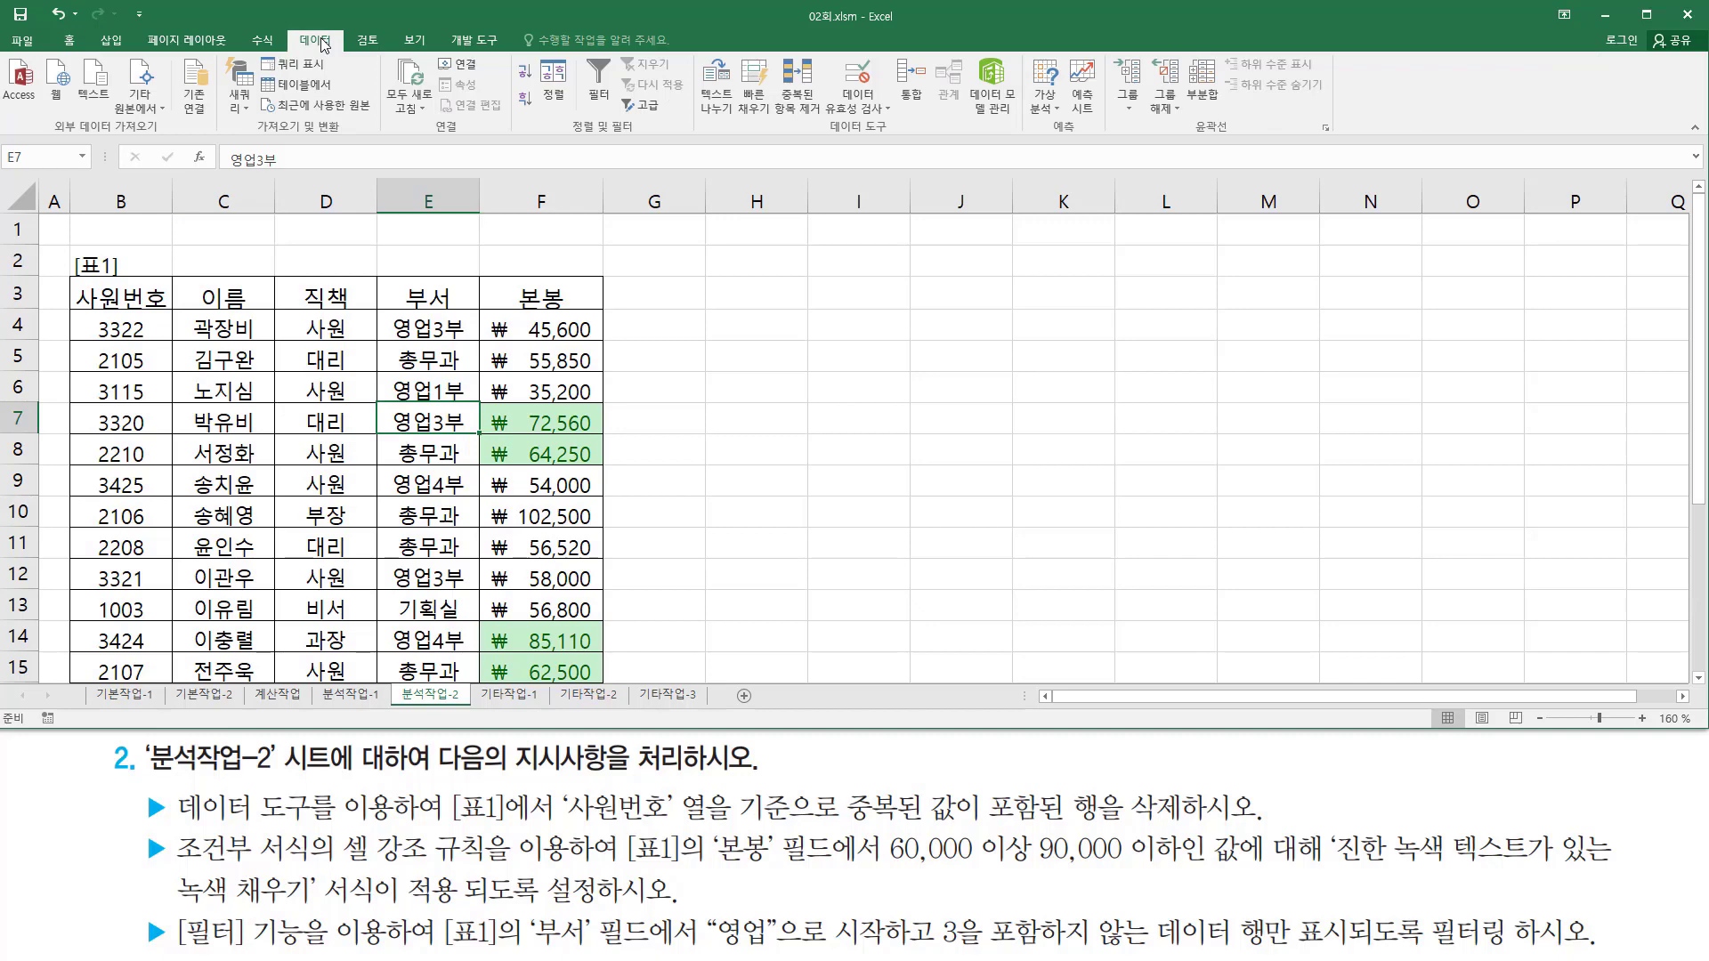
{"action": "left_click", "coordinate": [606, 89]}
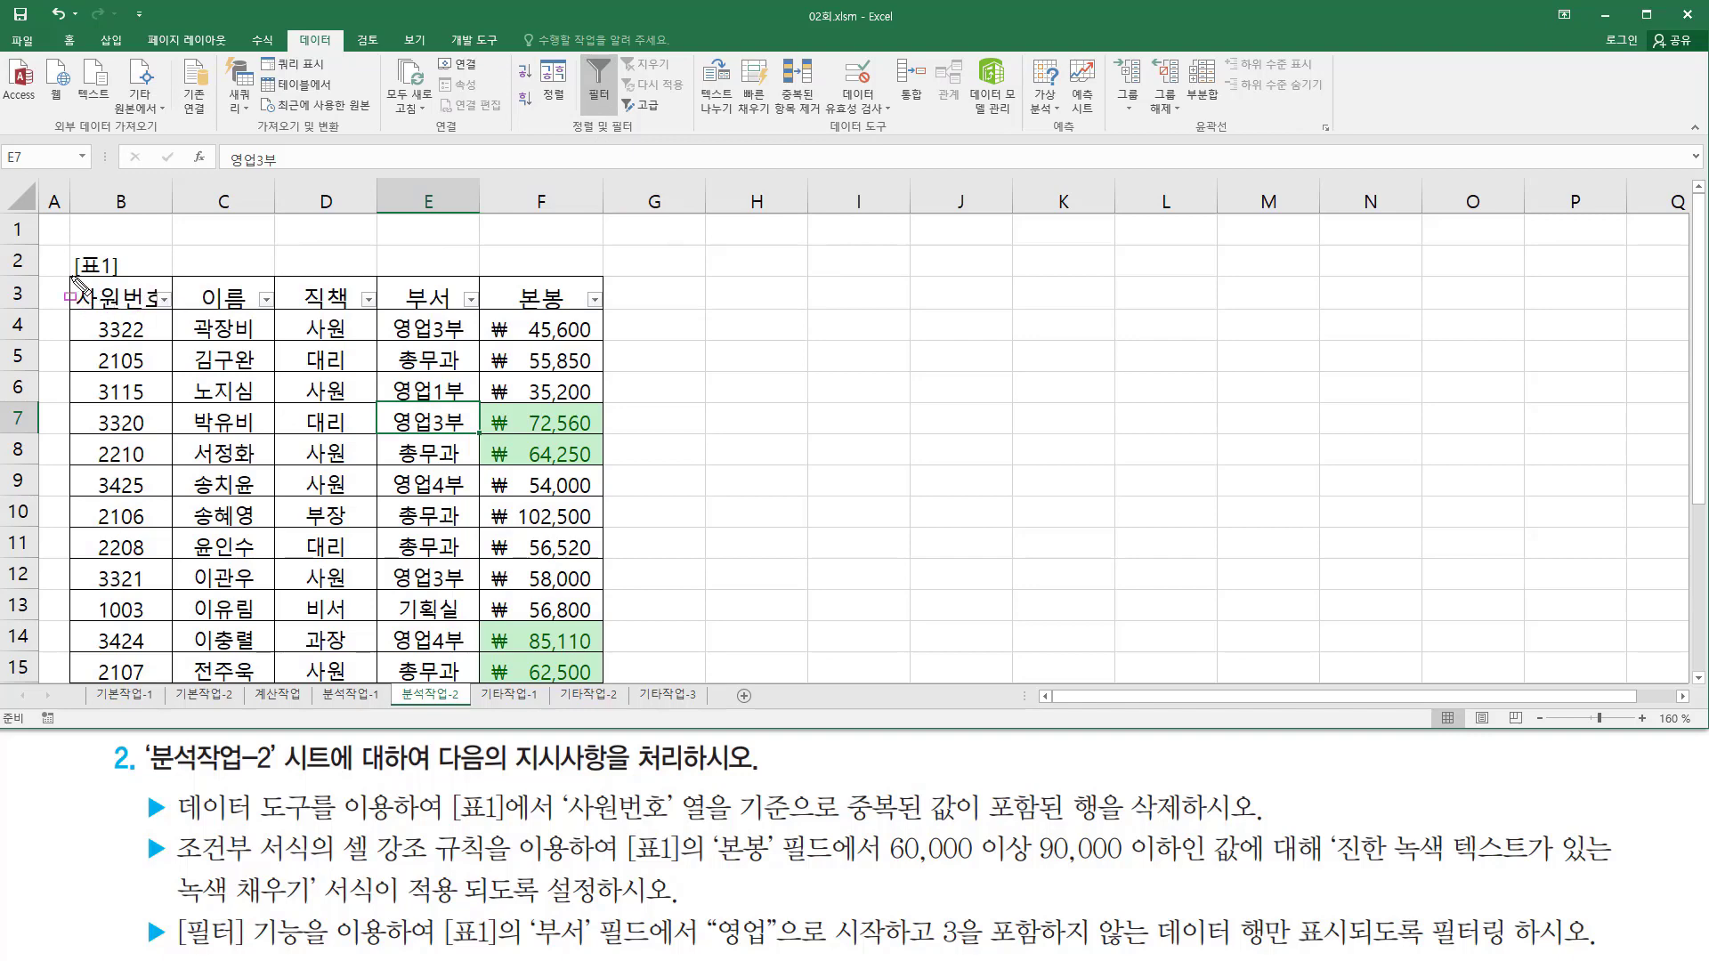
{"action": "mouse_move", "coordinate": [71, 277]}
{"action": "left_mouse_down"}
{"action": "mouse_move", "coordinate": [623, 339]}
{"action": "mouse_move", "coordinate": [617, 318]}
{"action": "left_mouse_up"}
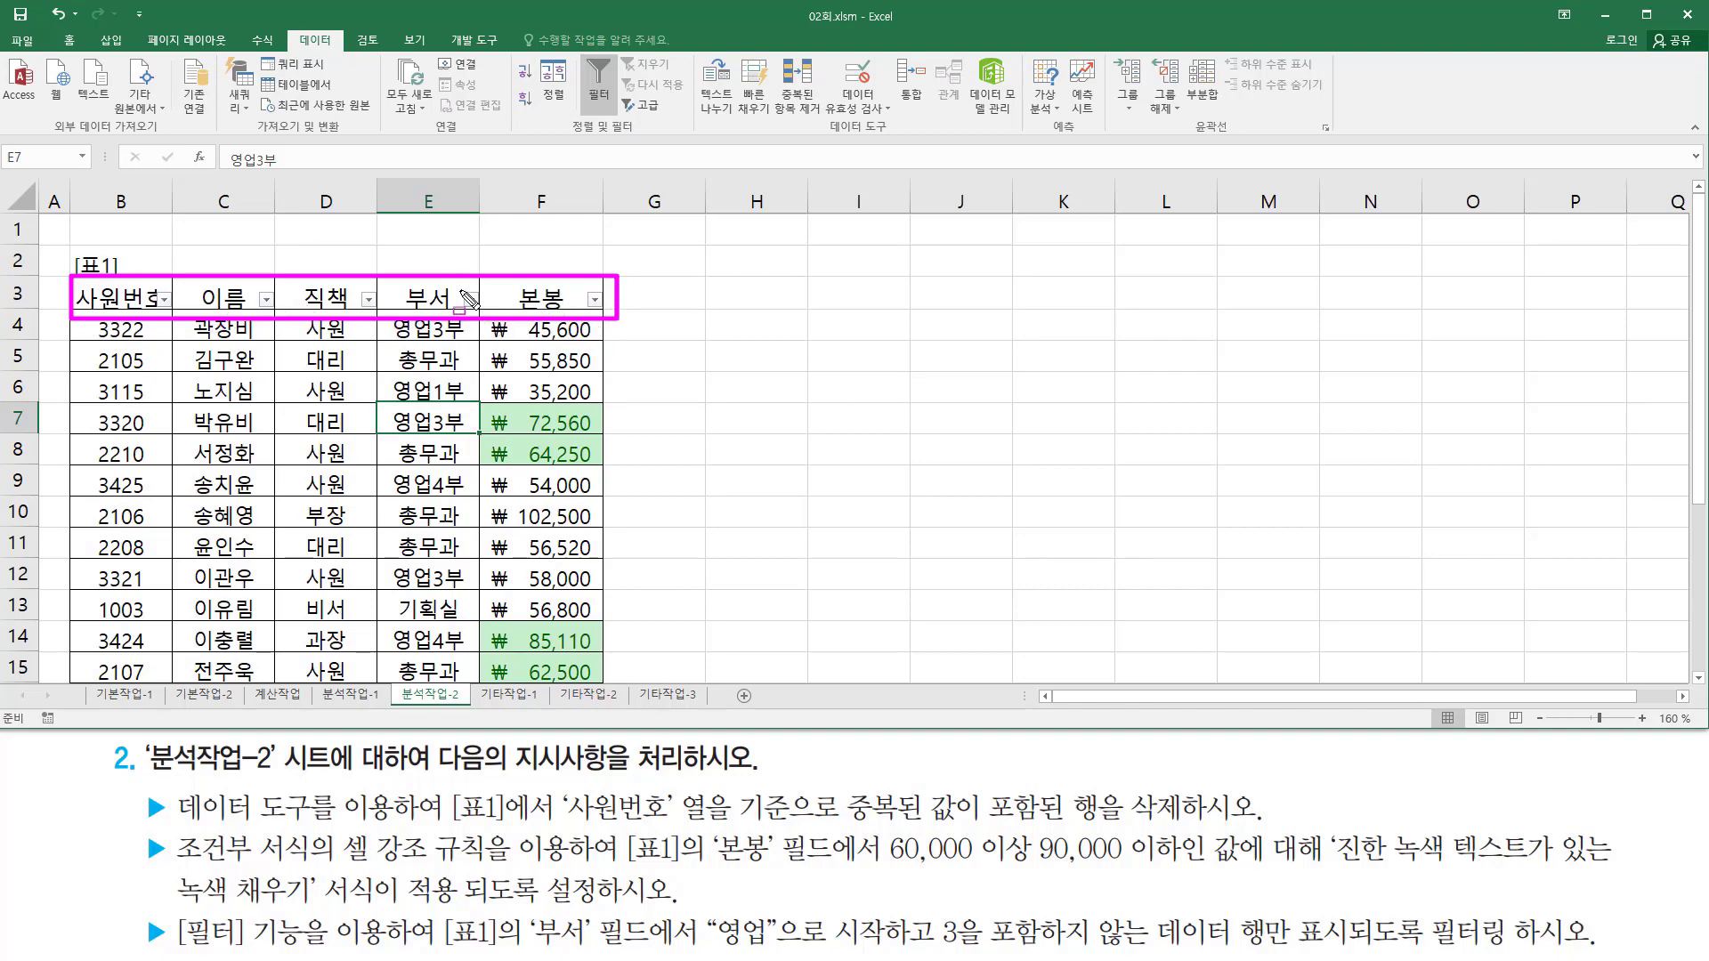
{"action": "left_click_drag", "start_coordinate": [460, 289], "coordinate": [486, 317]}
{"action": "key", "text": "Escape"}
Step: Start a custom text filter on the 부서 field and set its first condition to 시작 문자 with the value 영업
{"action": "left_click", "coordinate": [471, 300]}
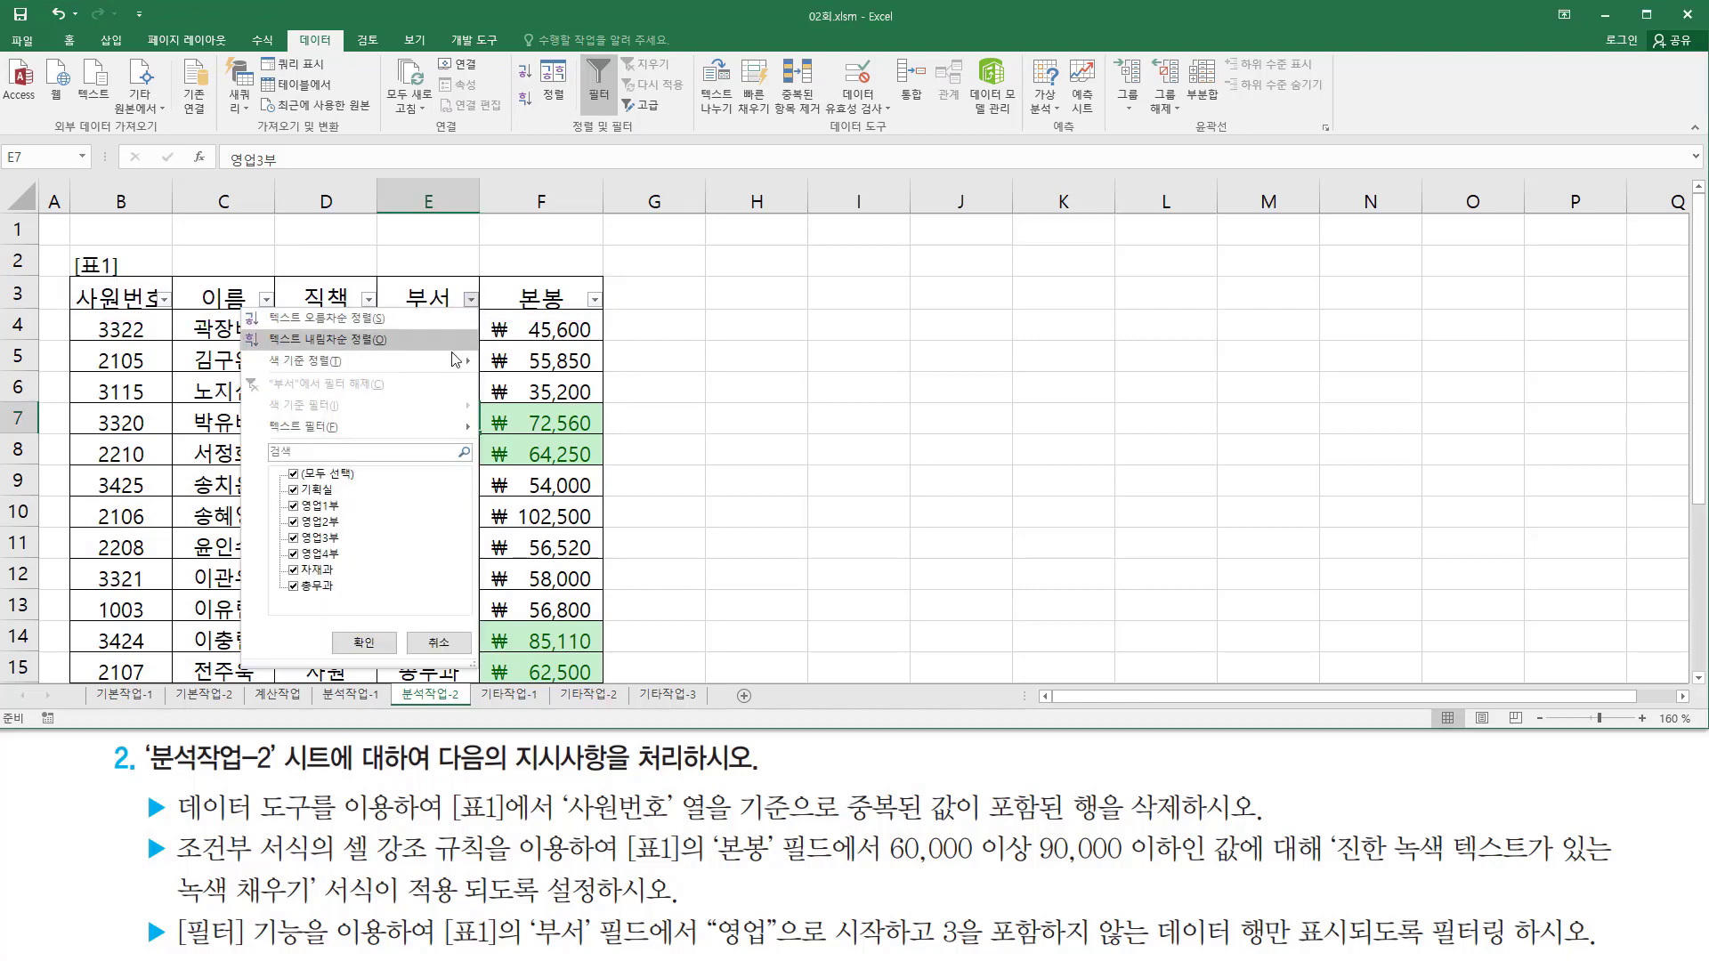
{"action": "mouse_move", "coordinate": [426, 420]}
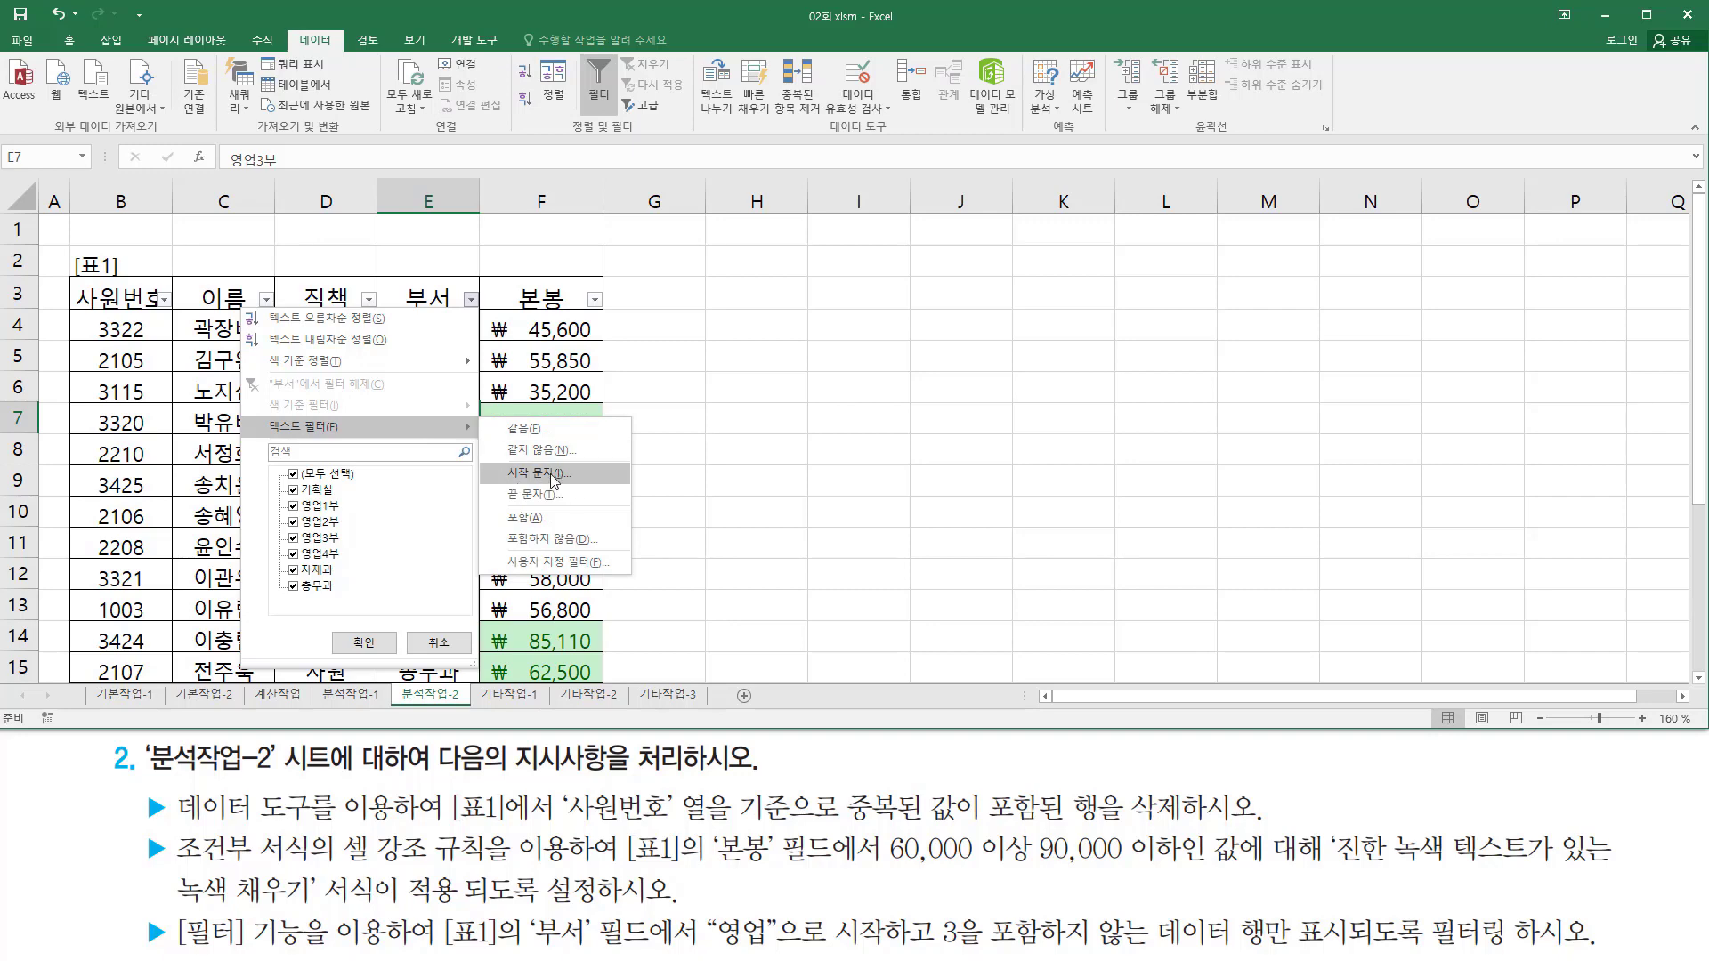
{"action": "left_click", "coordinate": [543, 564]}
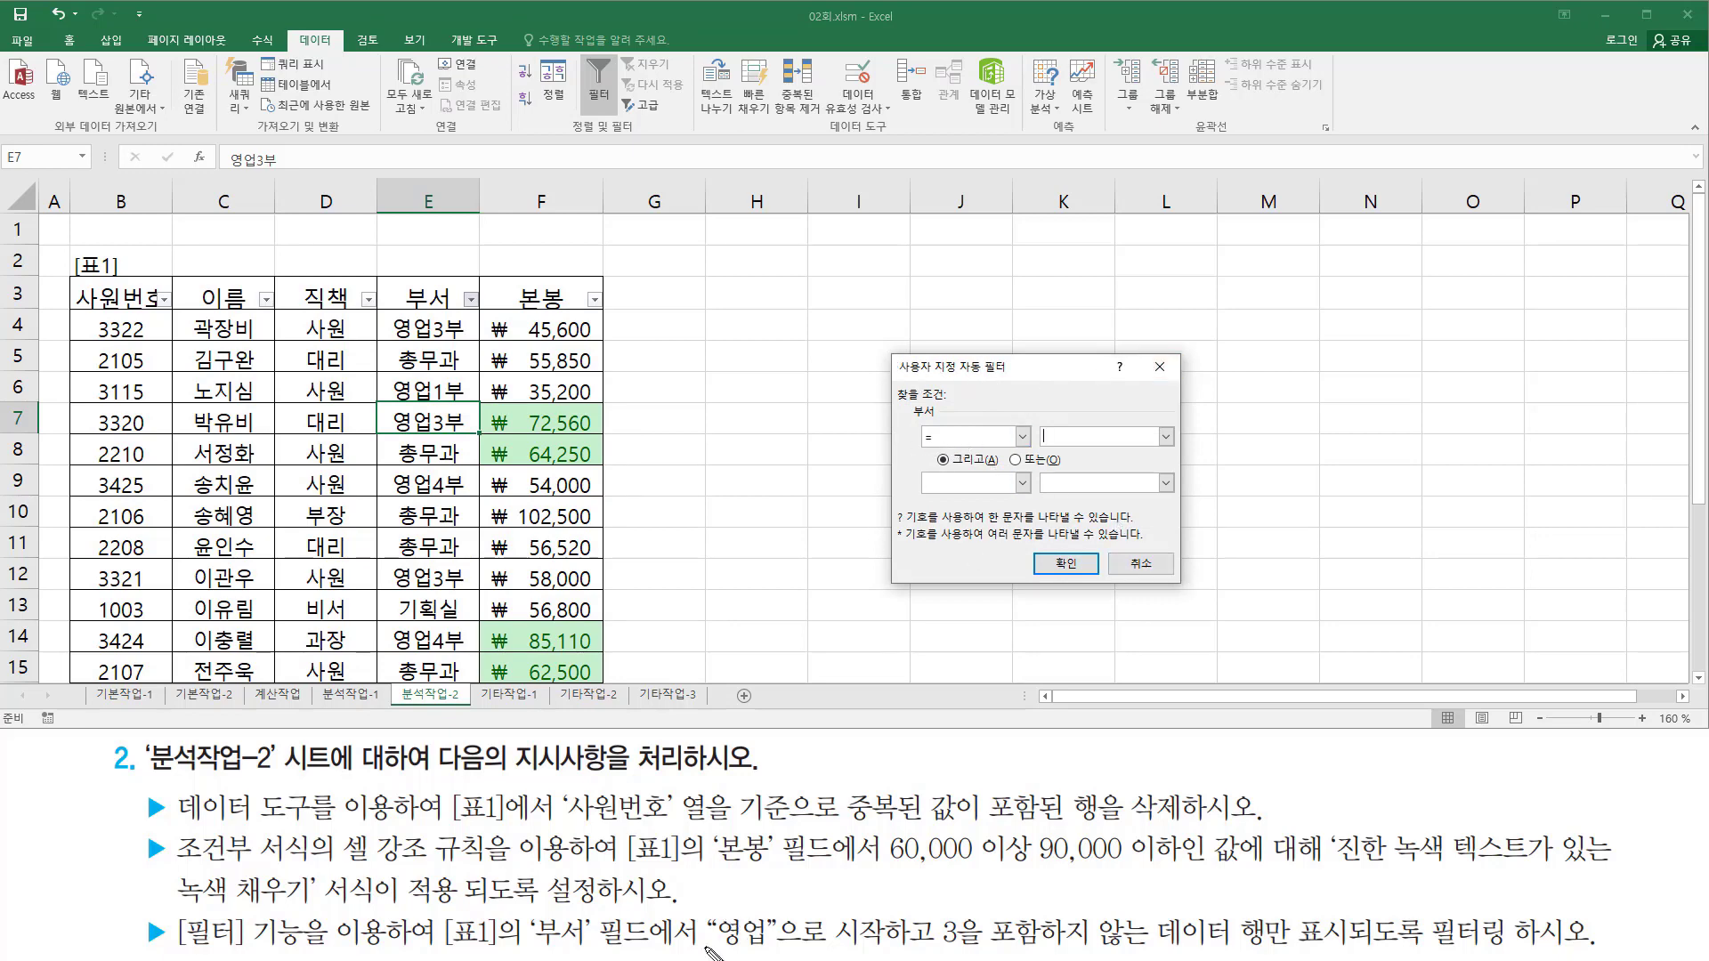
{"action": "mouse_move", "coordinate": [711, 908]}
{"action": "left_mouse_down"}
{"action": "mouse_move", "coordinate": [806, 949]}
{"action": "mouse_move", "coordinate": [906, 949]}
{"action": "left_mouse_up"}
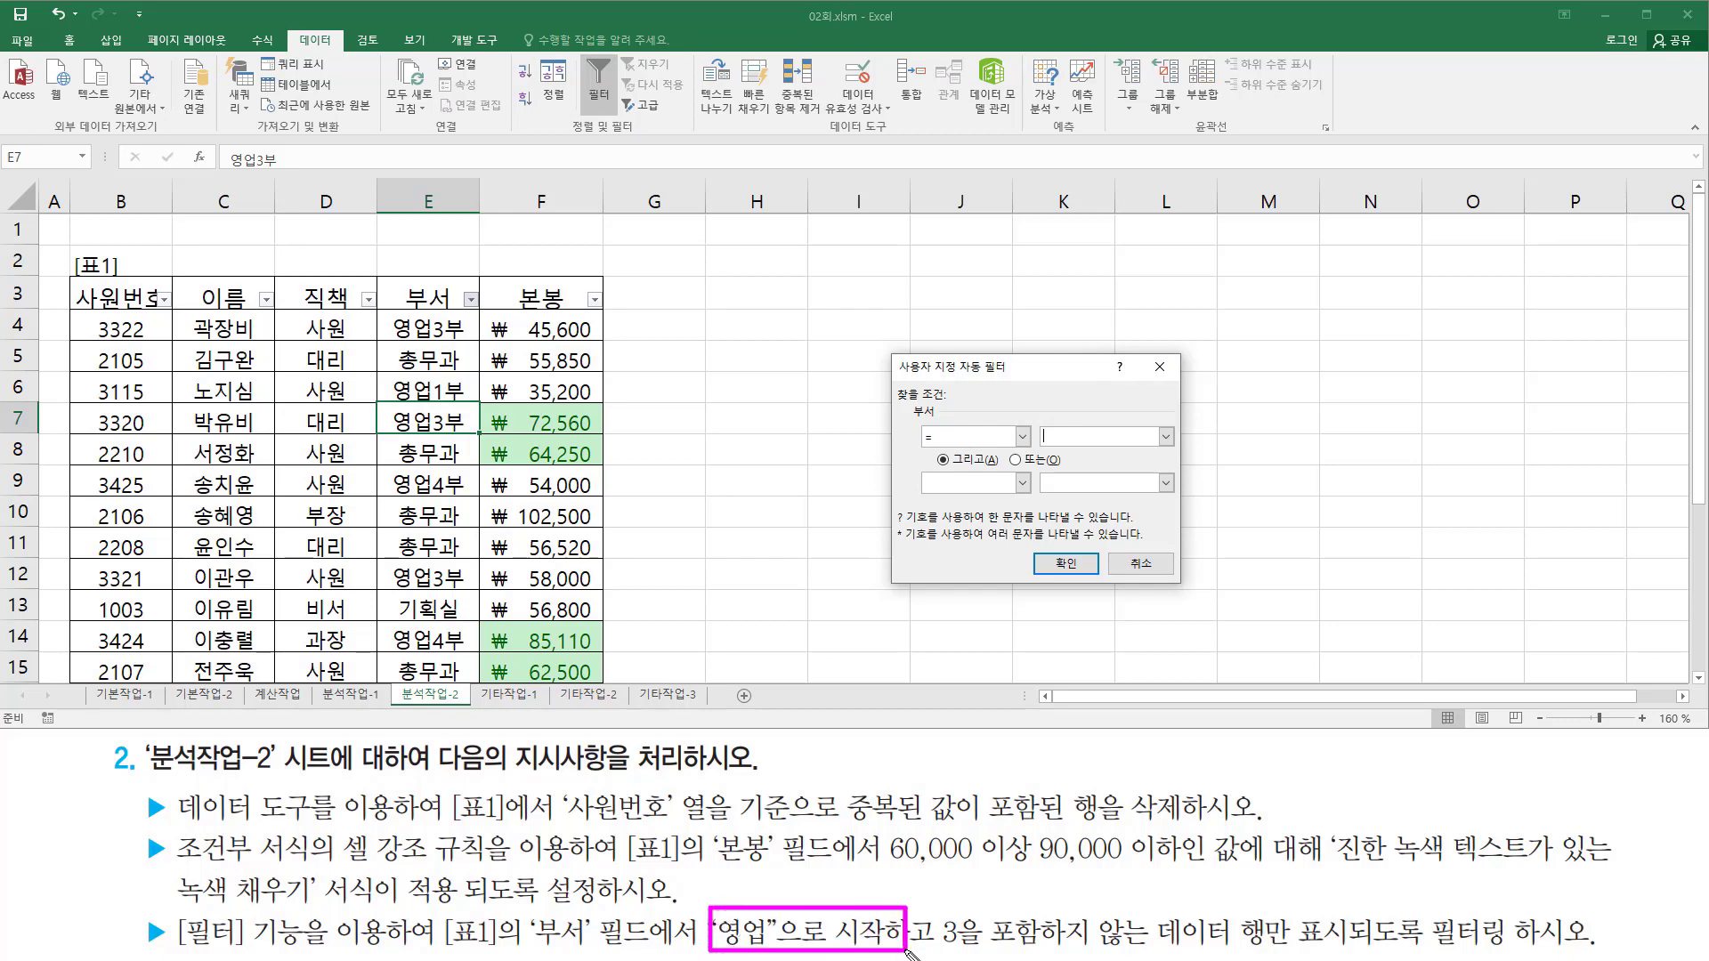
{"action": "left_click", "coordinate": [1023, 436]}
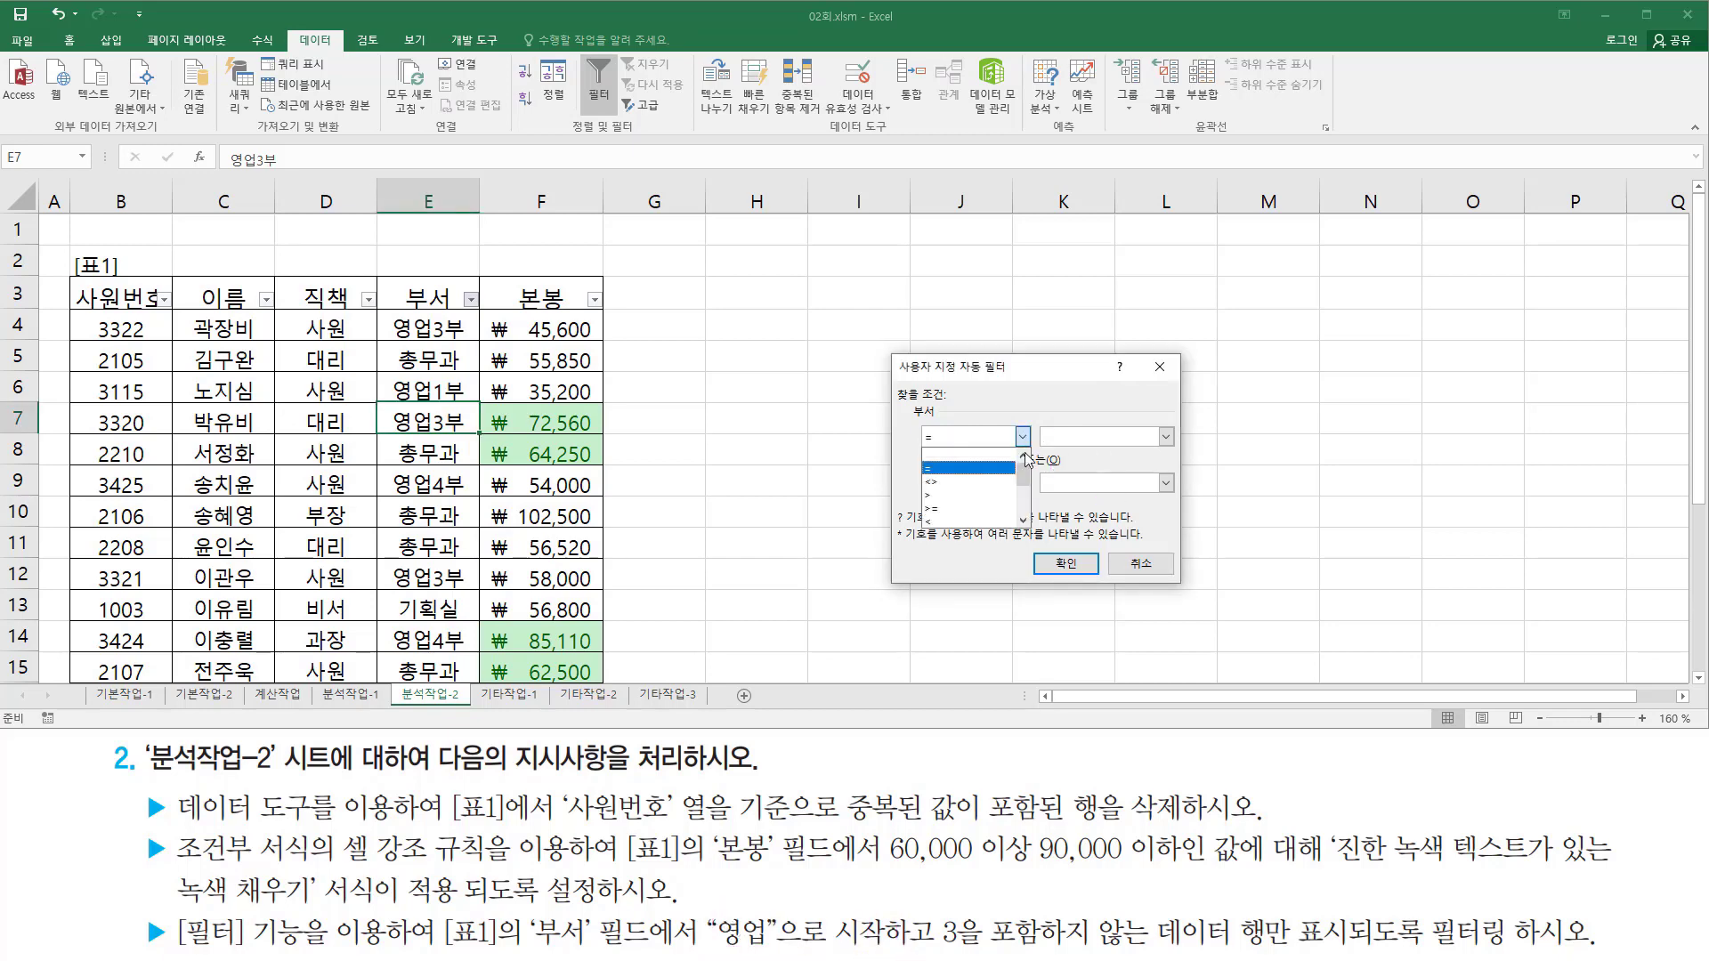
{"action": "left_click_drag", "start_coordinate": [1026, 459], "coordinate": [1029, 499]}
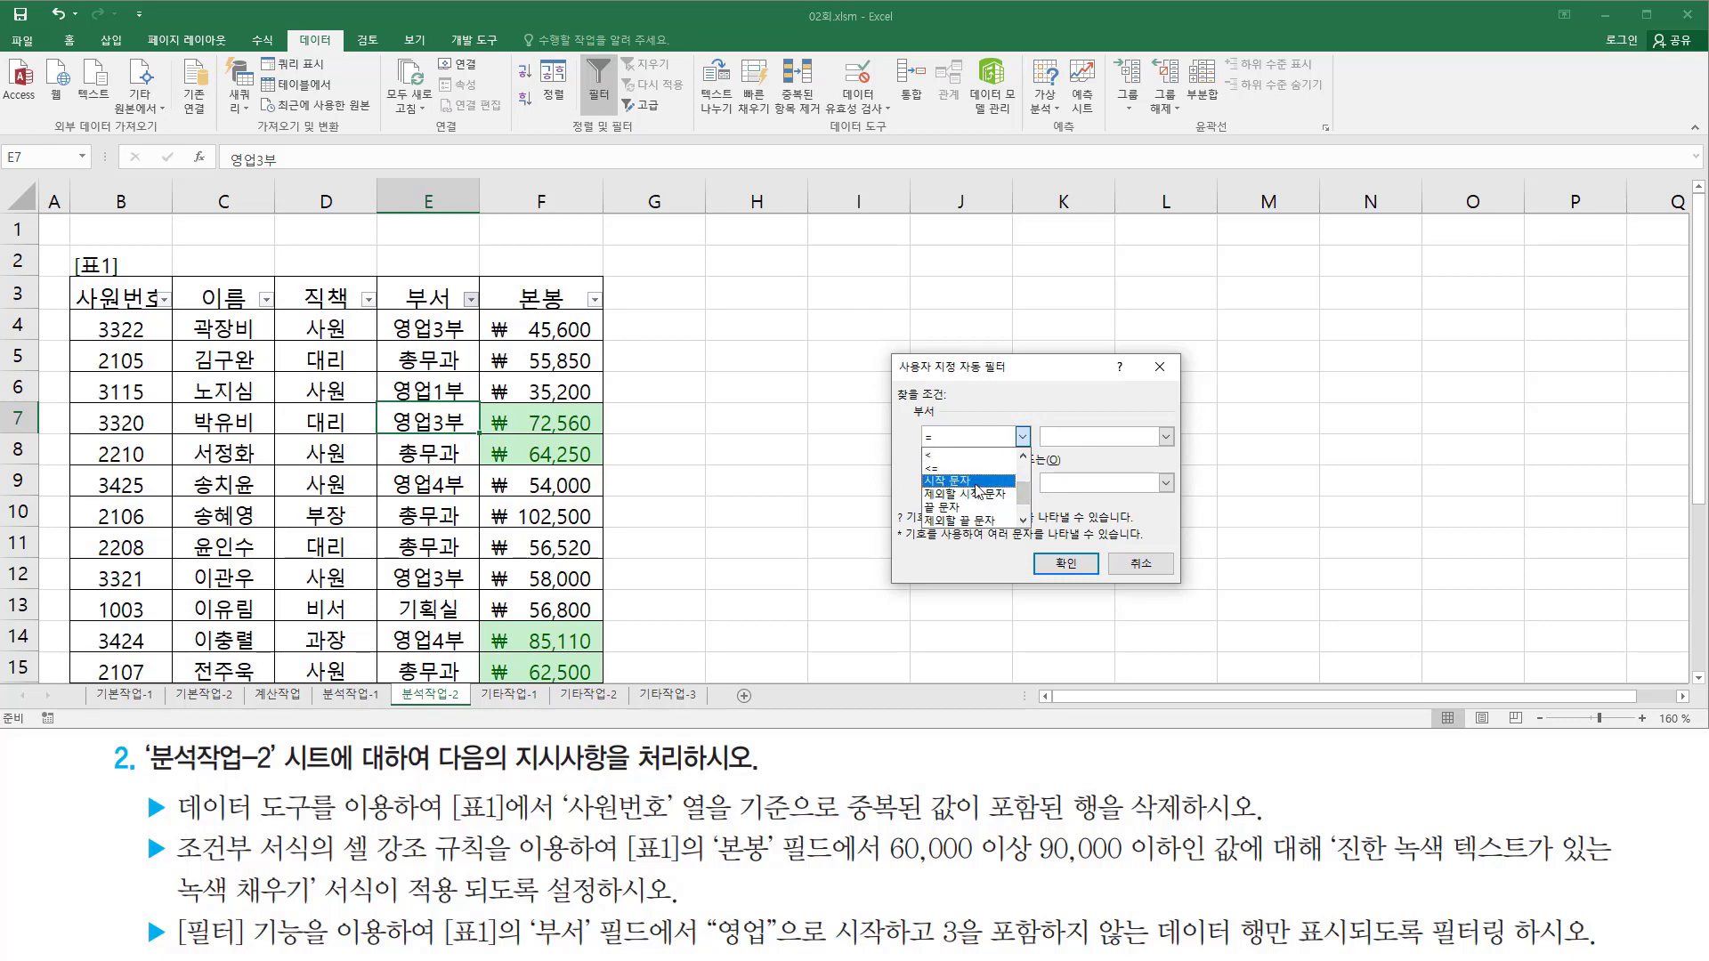
{"action": "left_click", "coordinate": [975, 484]}
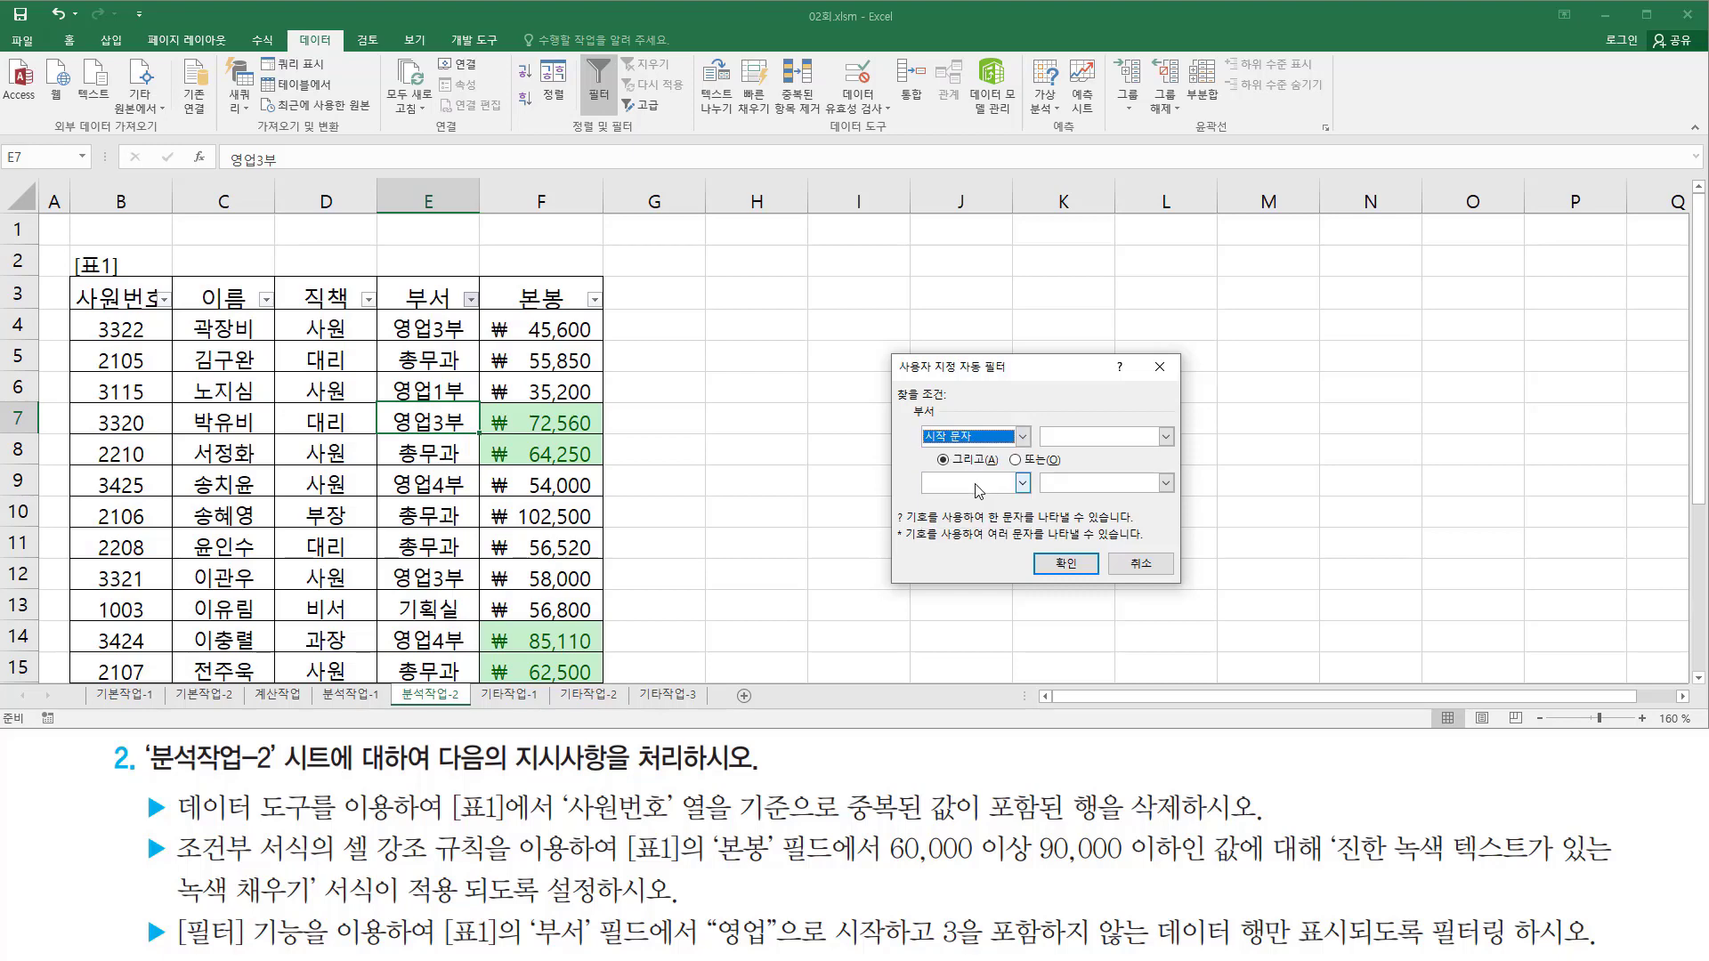
{"action": "left_click", "coordinate": [1062, 438]}
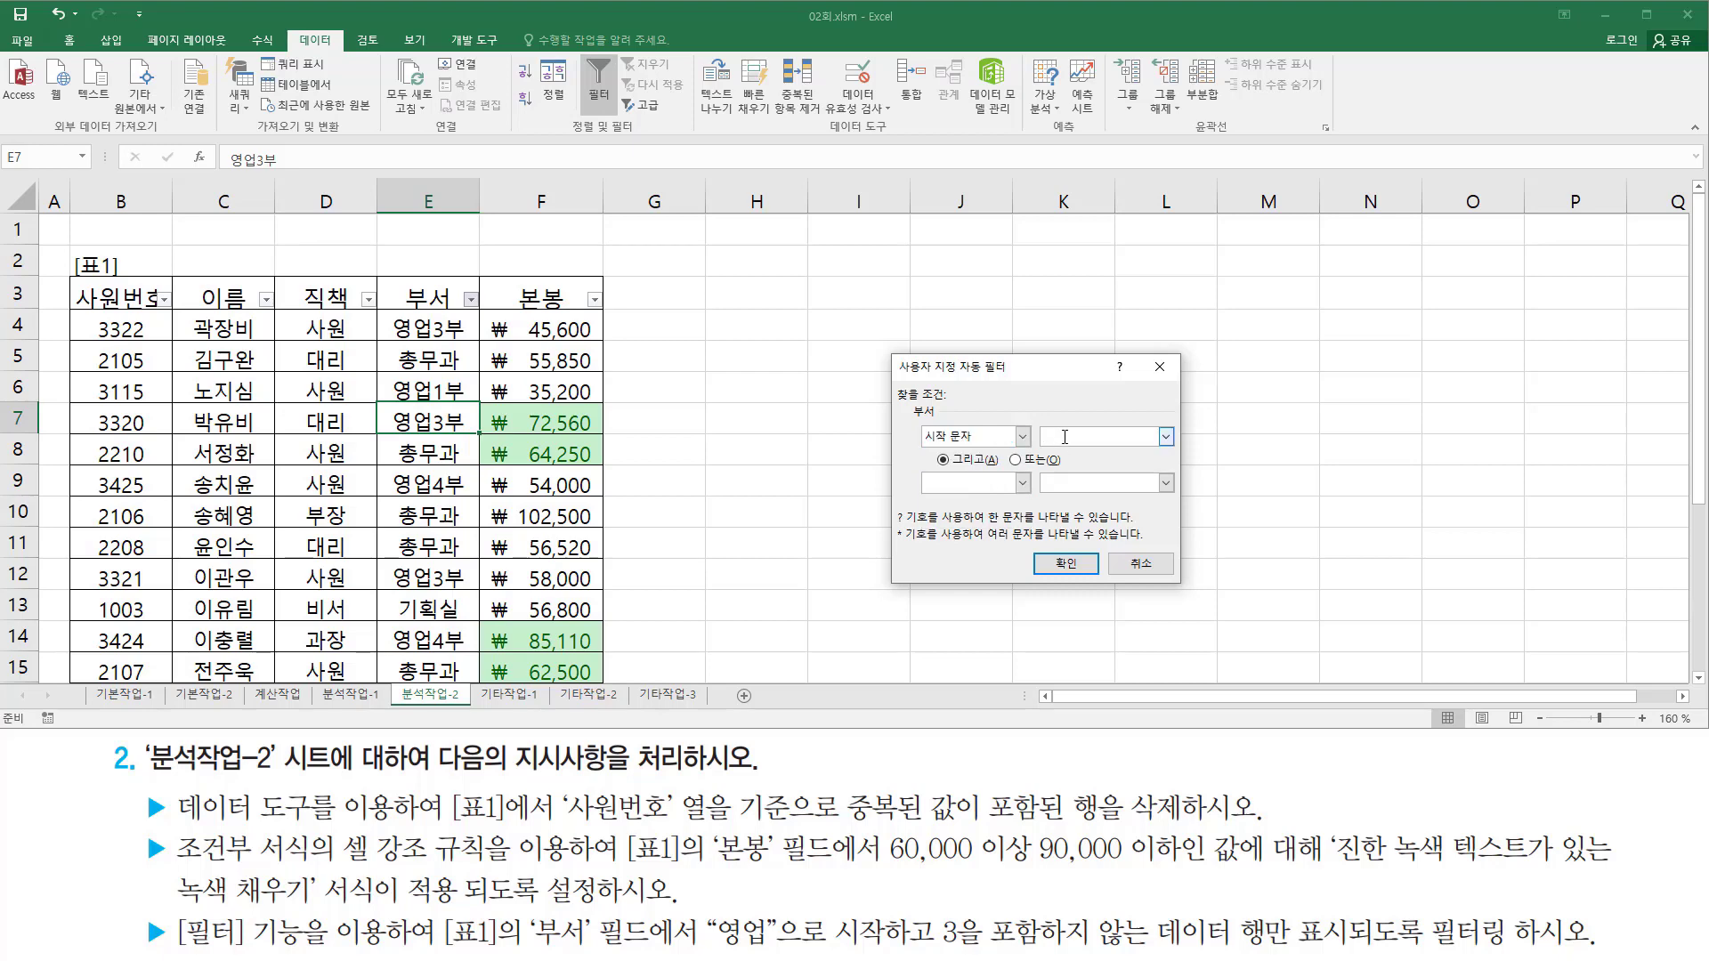
{"action": "type", "text": "영업"}
Step: Set the second condition of the 부서 filter to 포함하지 않음 with the value 3
{"action": "mouse_move", "coordinate": [936, 901]}
{"action": "left_mouse_down"}
{"action": "mouse_move", "coordinate": [957, 949]}
{"action": "mouse_move", "coordinate": [1267, 951]}
{"action": "left_mouse_up"}
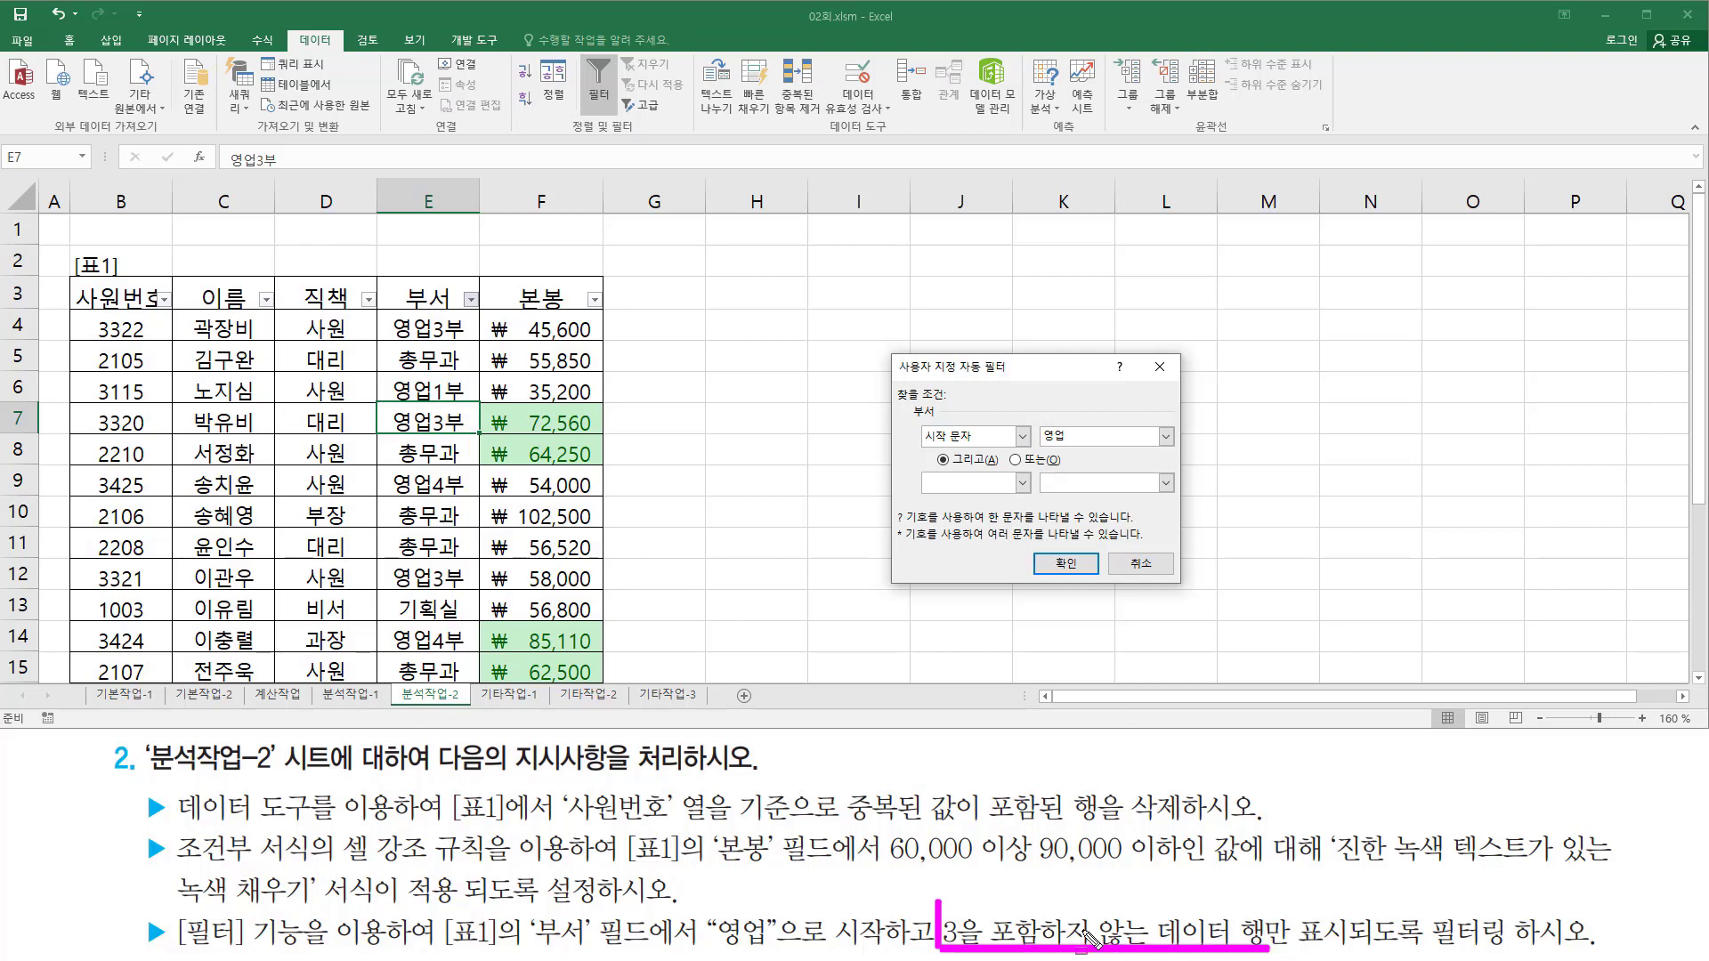
{"action": "key", "text": "Escape"}
{"action": "left_click", "coordinate": [1021, 483]}
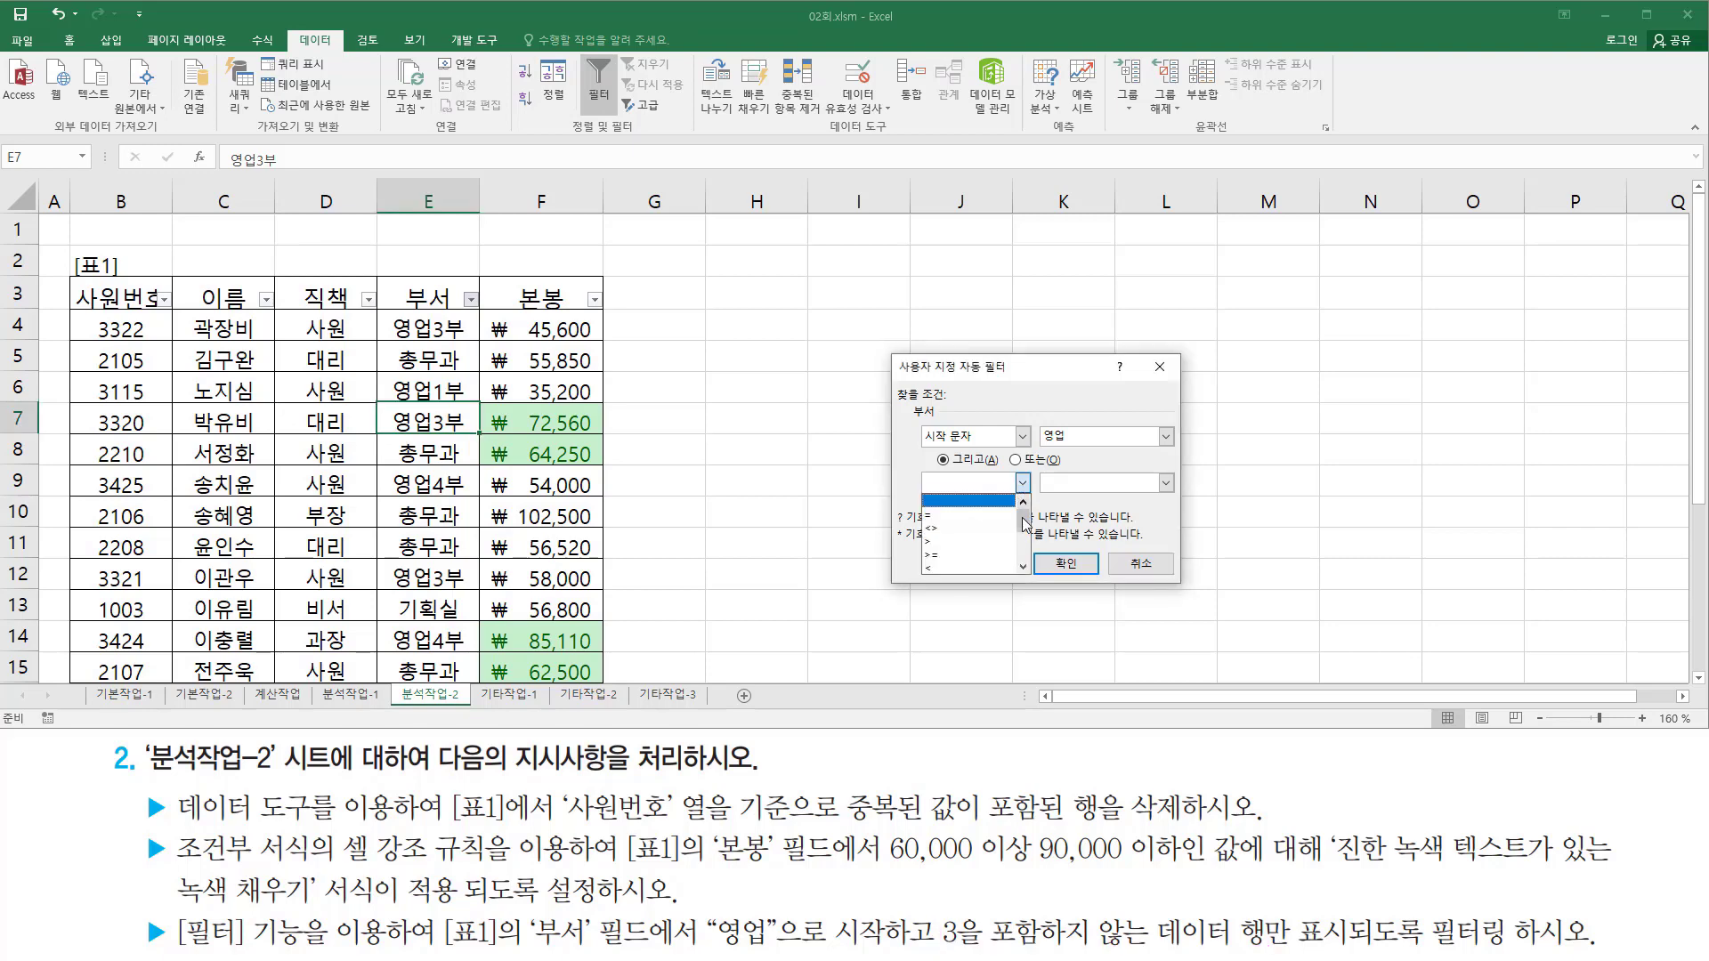
{"action": "left_click_drag", "start_coordinate": [1024, 528], "coordinate": [1024, 568]}
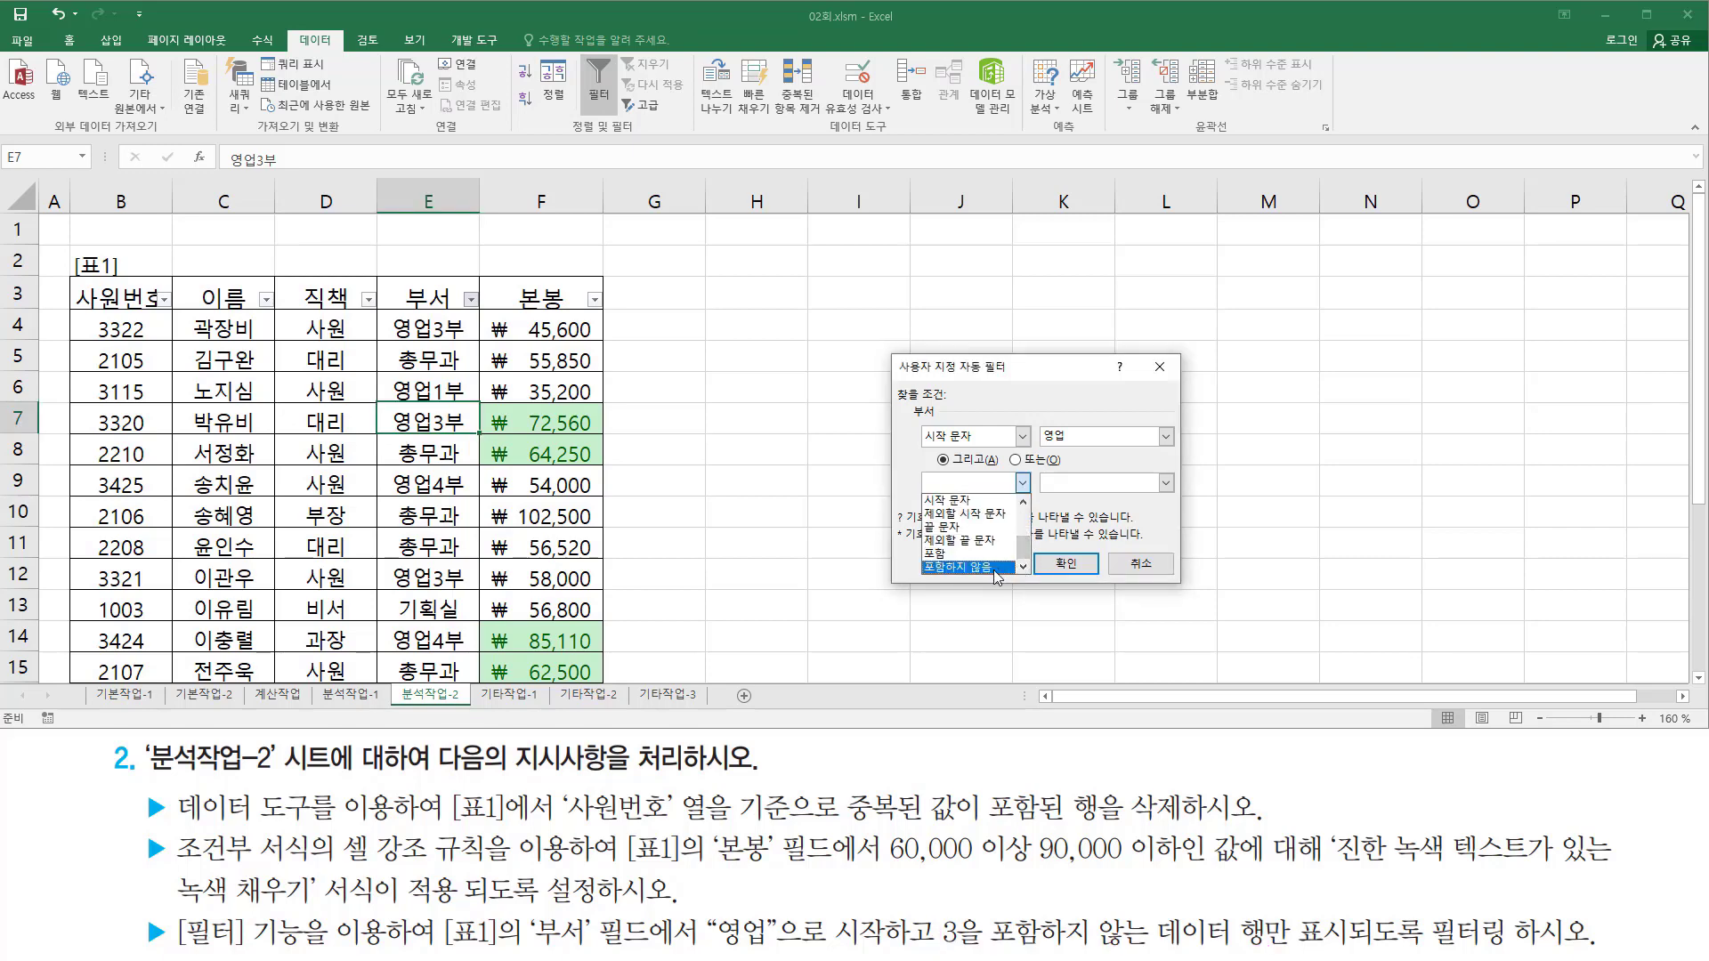
{"action": "left_click", "coordinate": [1004, 568]}
{"action": "left_click", "coordinate": [1072, 485]}
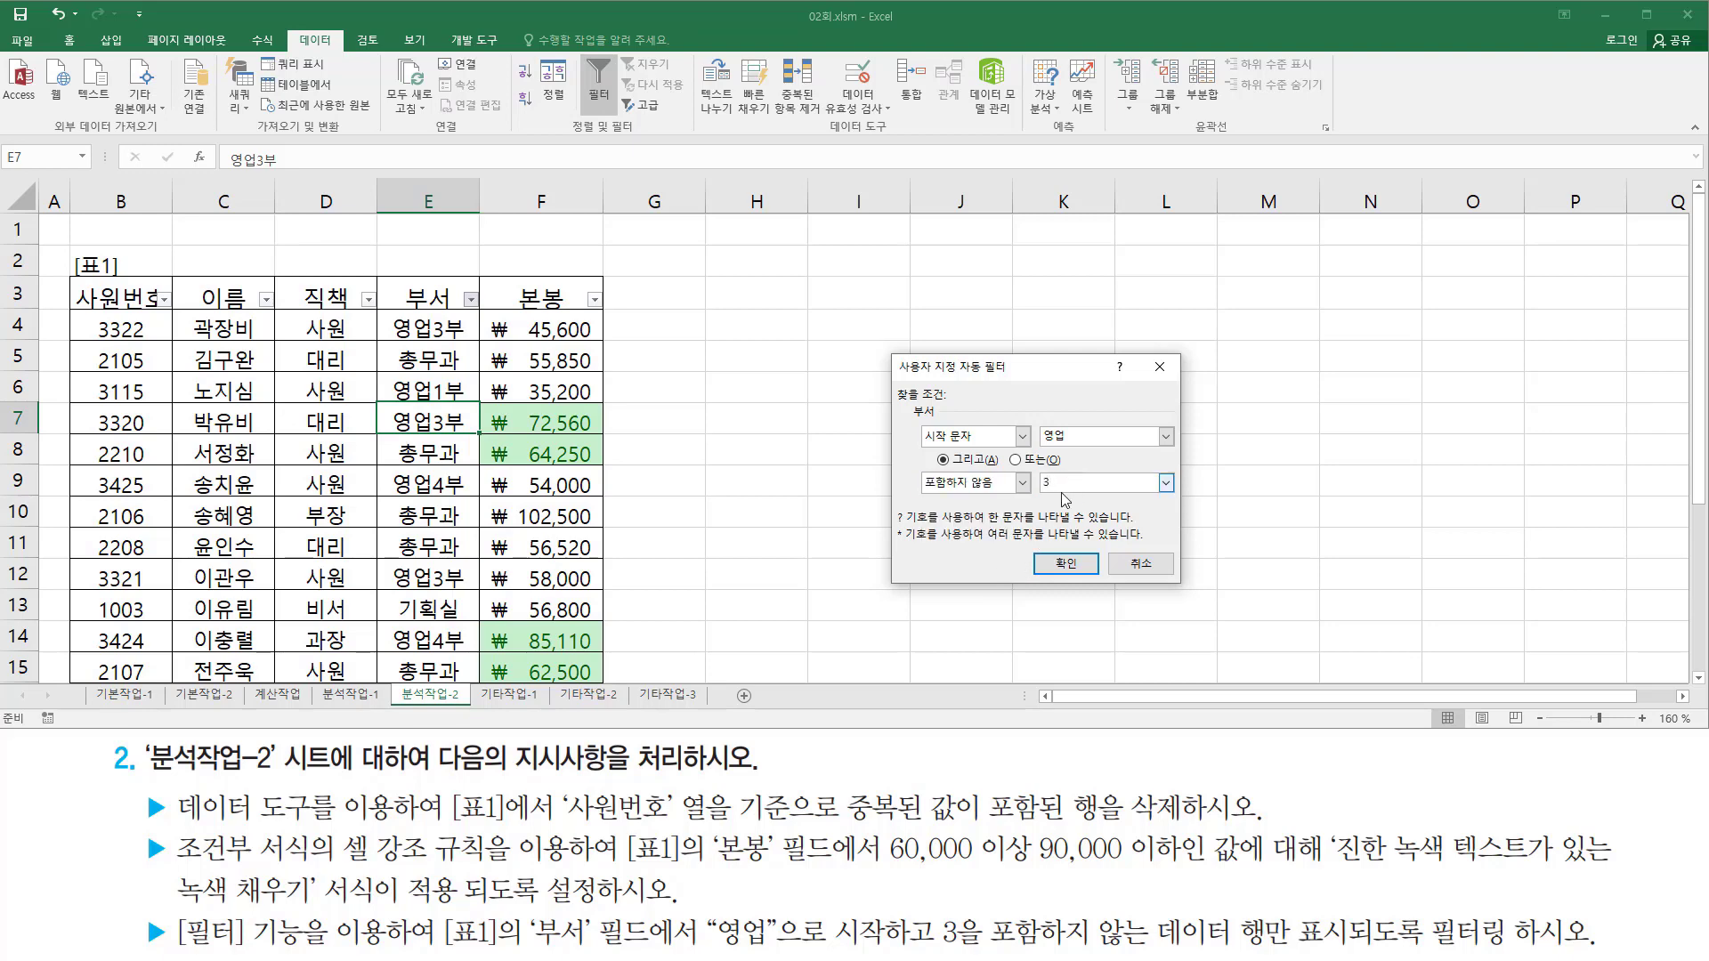
Step: Compare the two conditions joined by 그리고 with the requirement, apply the custom filter, and check the 부서 values of the displayed rows
{"action": "mouse_move", "coordinate": [712, 907]}
{"action": "left_mouse_down"}
{"action": "mouse_move", "coordinate": [780, 941]}
{"action": "mouse_move", "coordinate": [1079, 929]}
{"action": "mouse_move", "coordinate": [1161, 955]}
{"action": "left_mouse_up"}
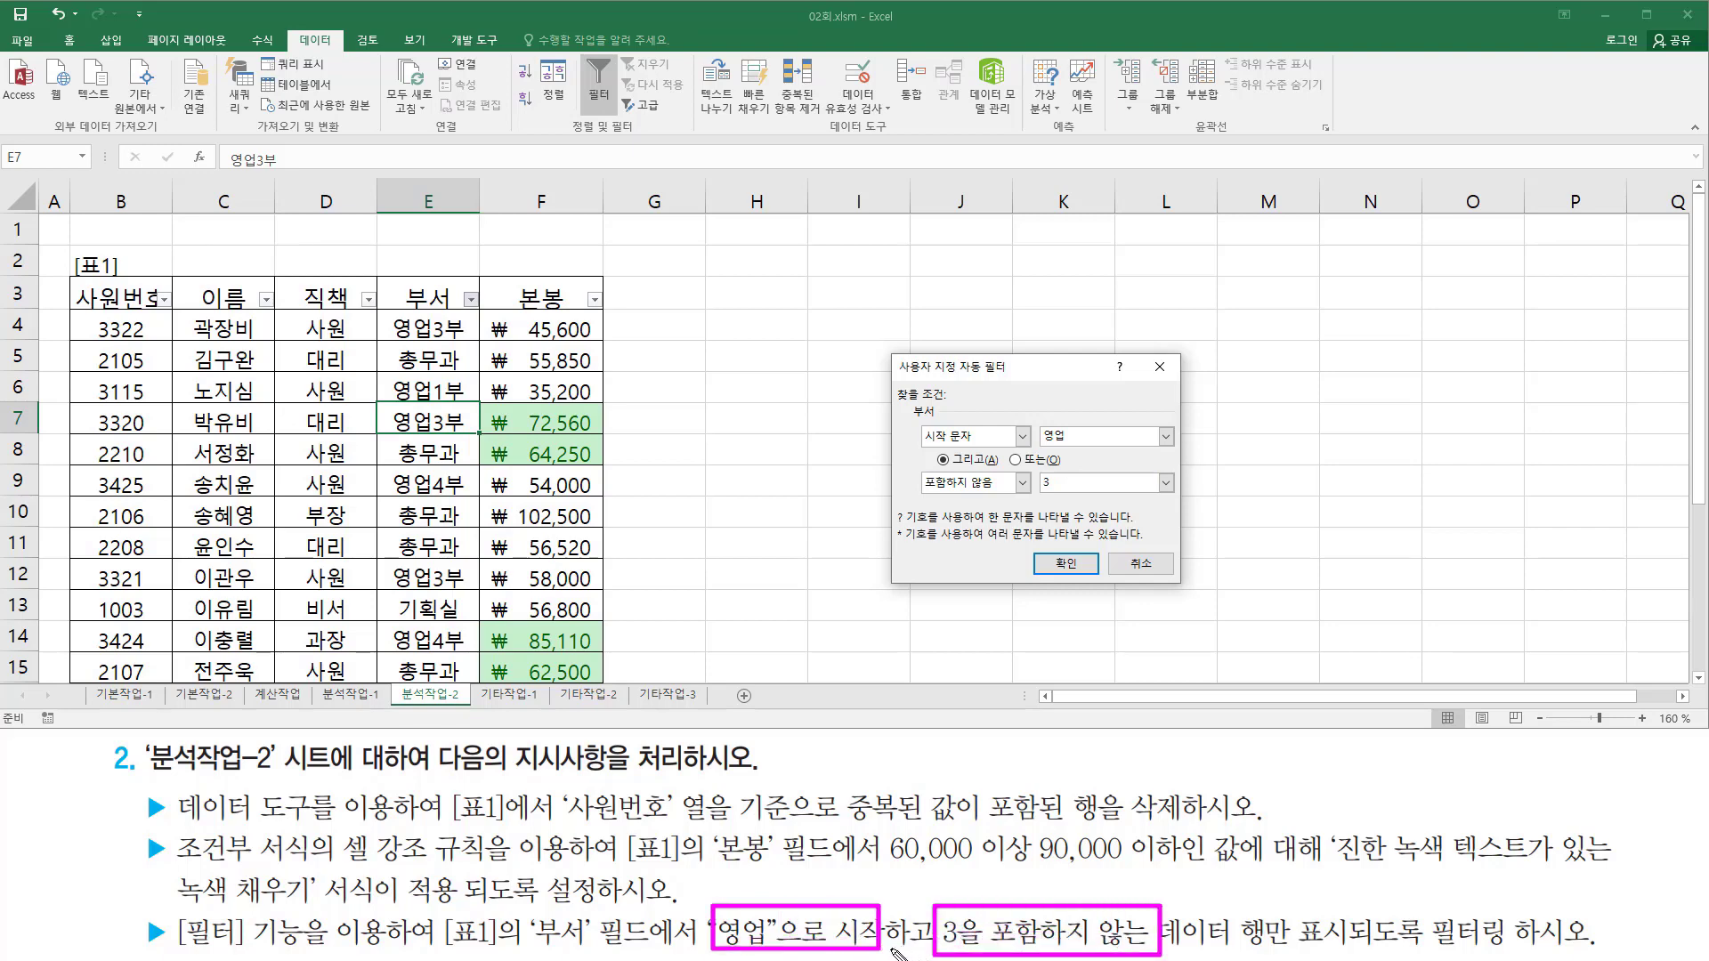
{"action": "left_click_drag", "start_coordinate": [890, 949], "coordinate": [935, 953]}
{"action": "left_click_drag", "start_coordinate": [911, 420], "coordinate": [1120, 441]}
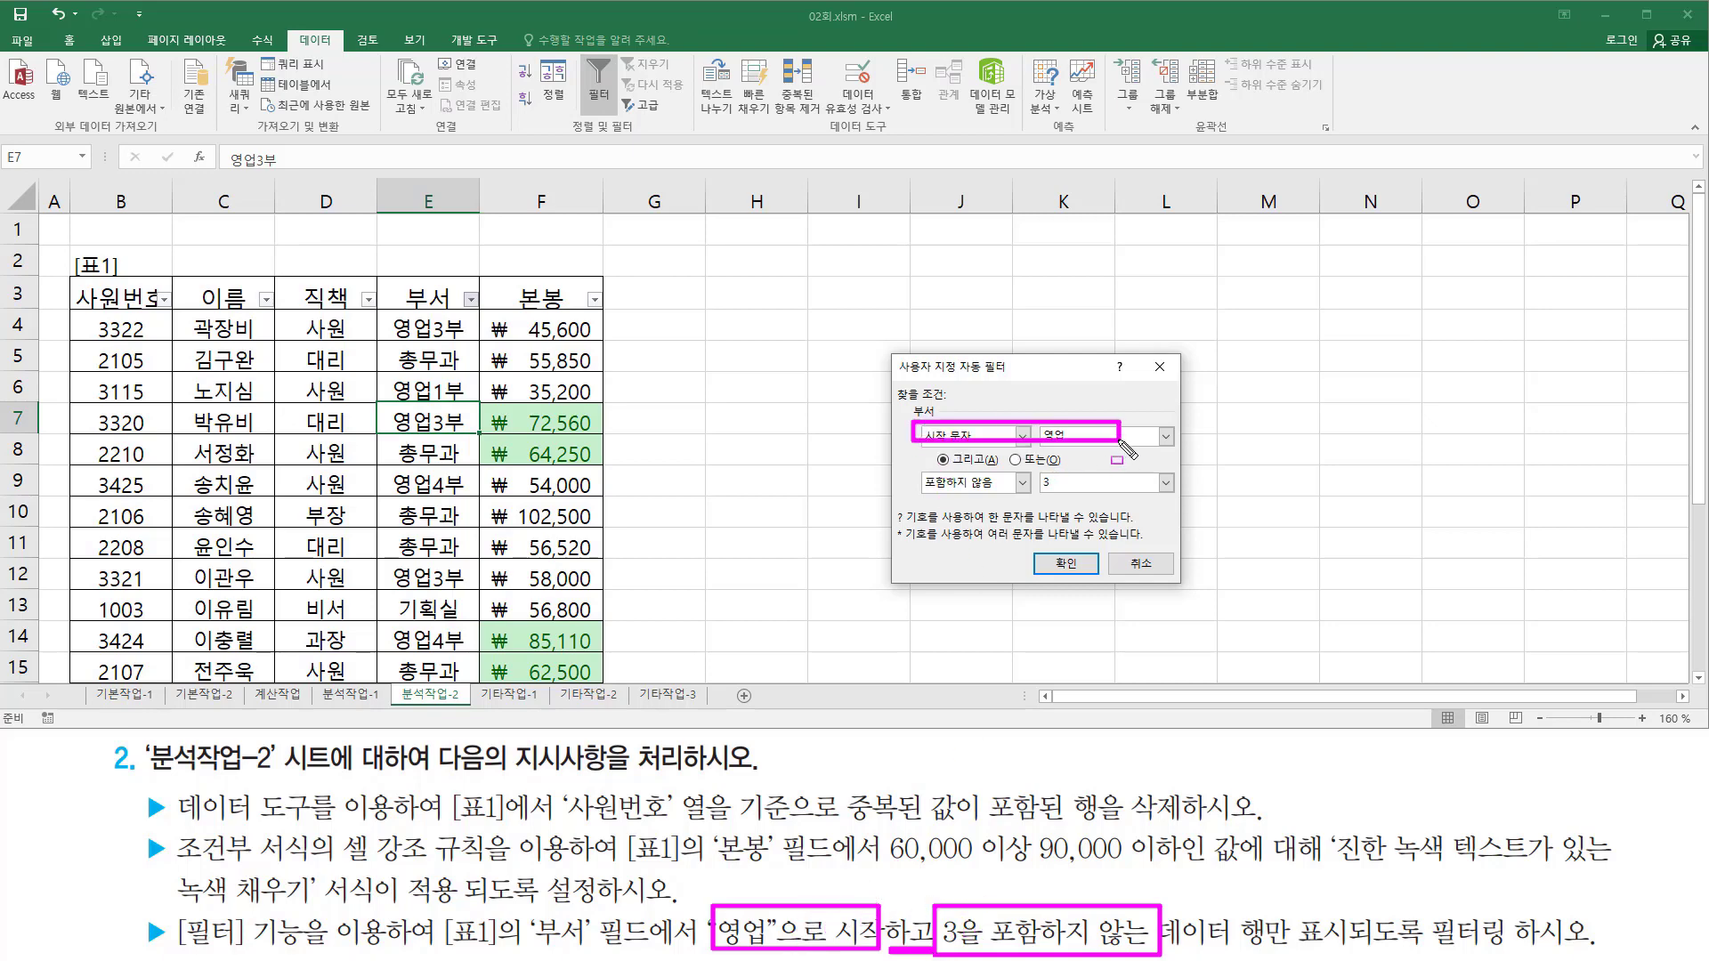
{"action": "left_click_drag", "start_coordinate": [927, 472], "coordinate": [1088, 498]}
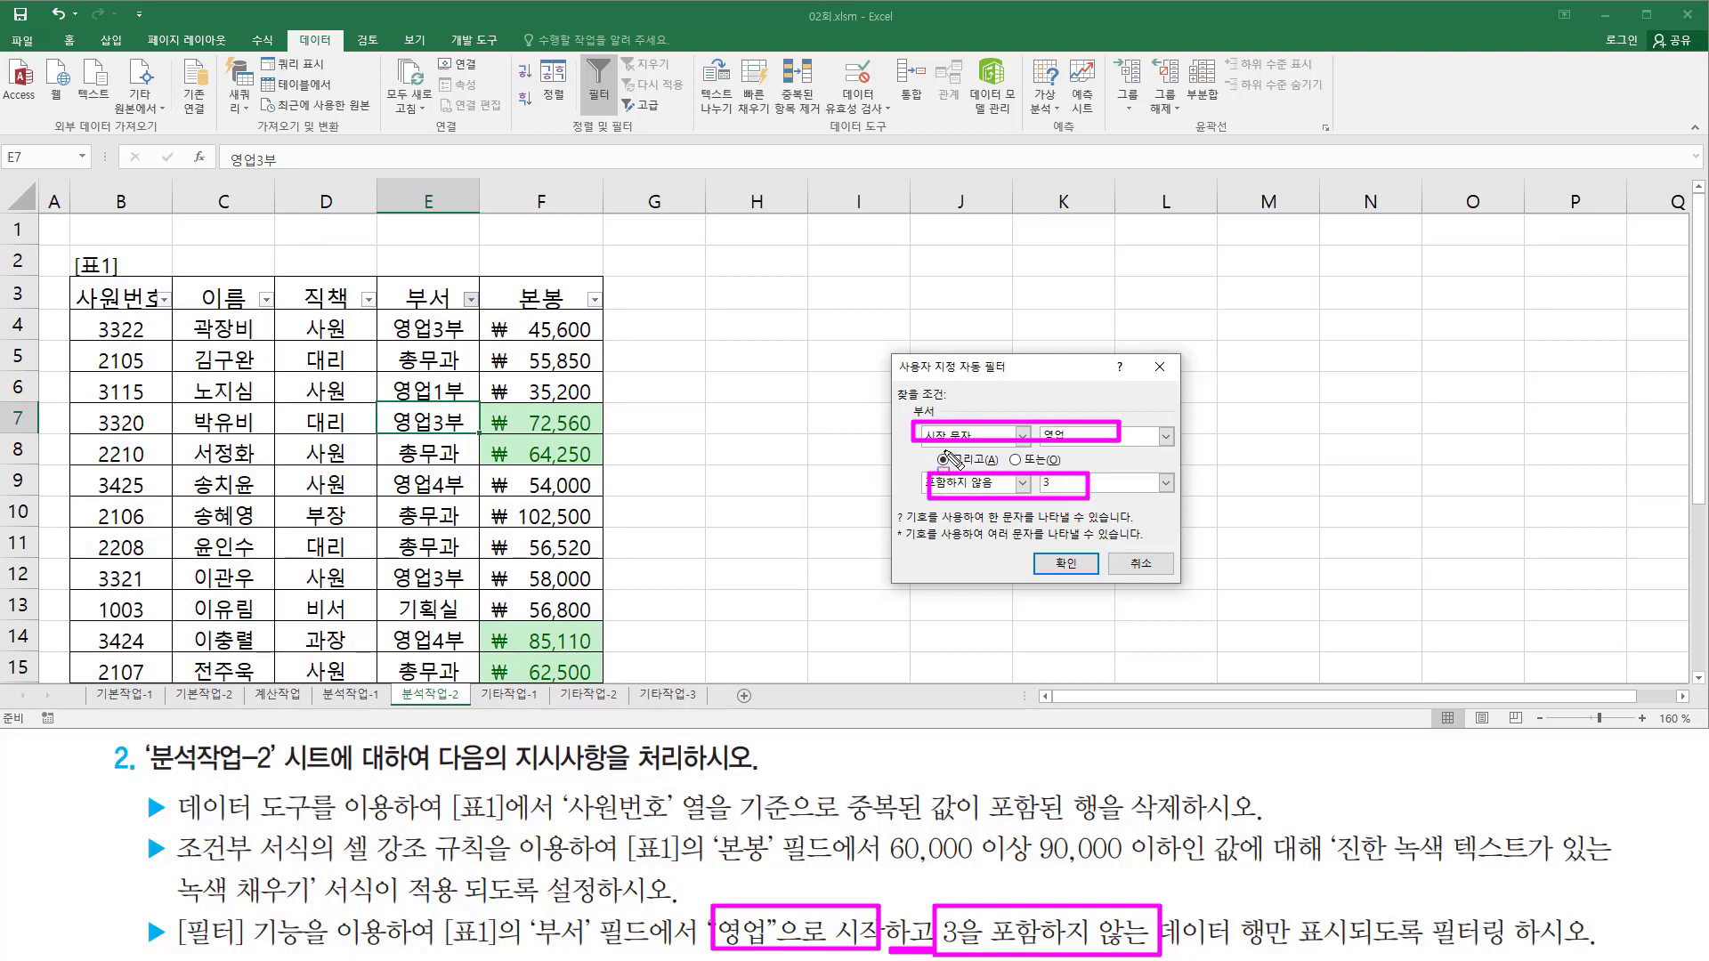
{"action": "left_click_drag", "start_coordinate": [935, 449], "coordinate": [997, 469]}
{"action": "key", "text": "Escape"}
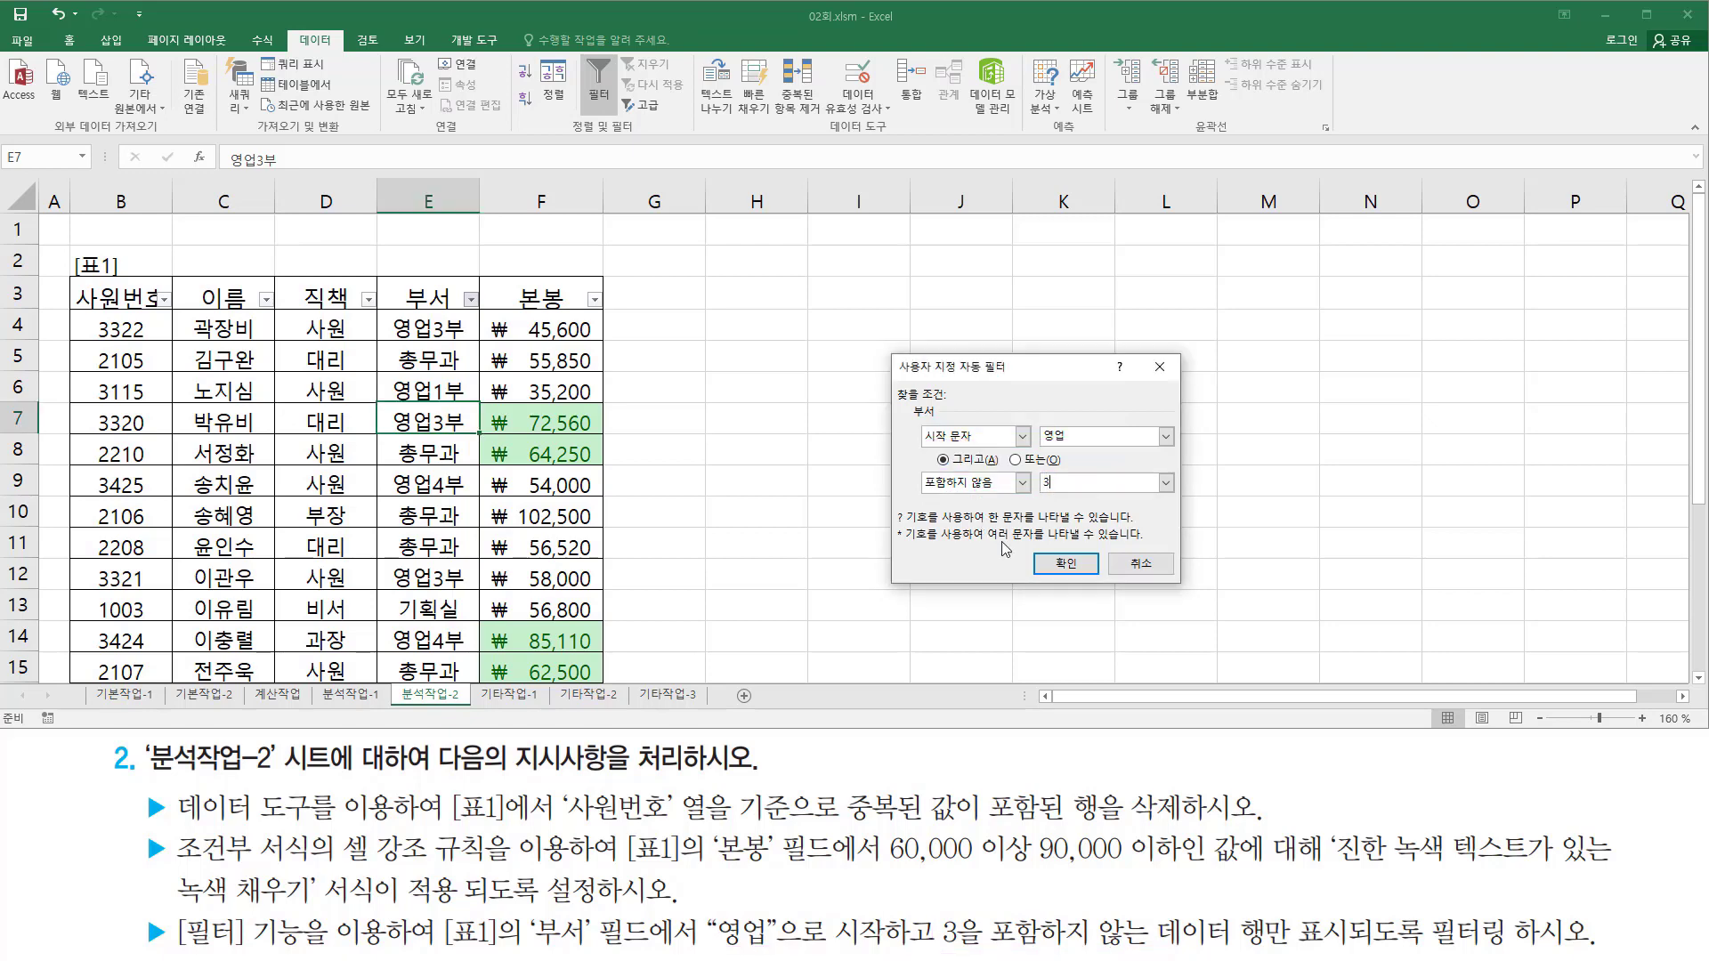
{"action": "left_click", "coordinate": [1065, 565]}
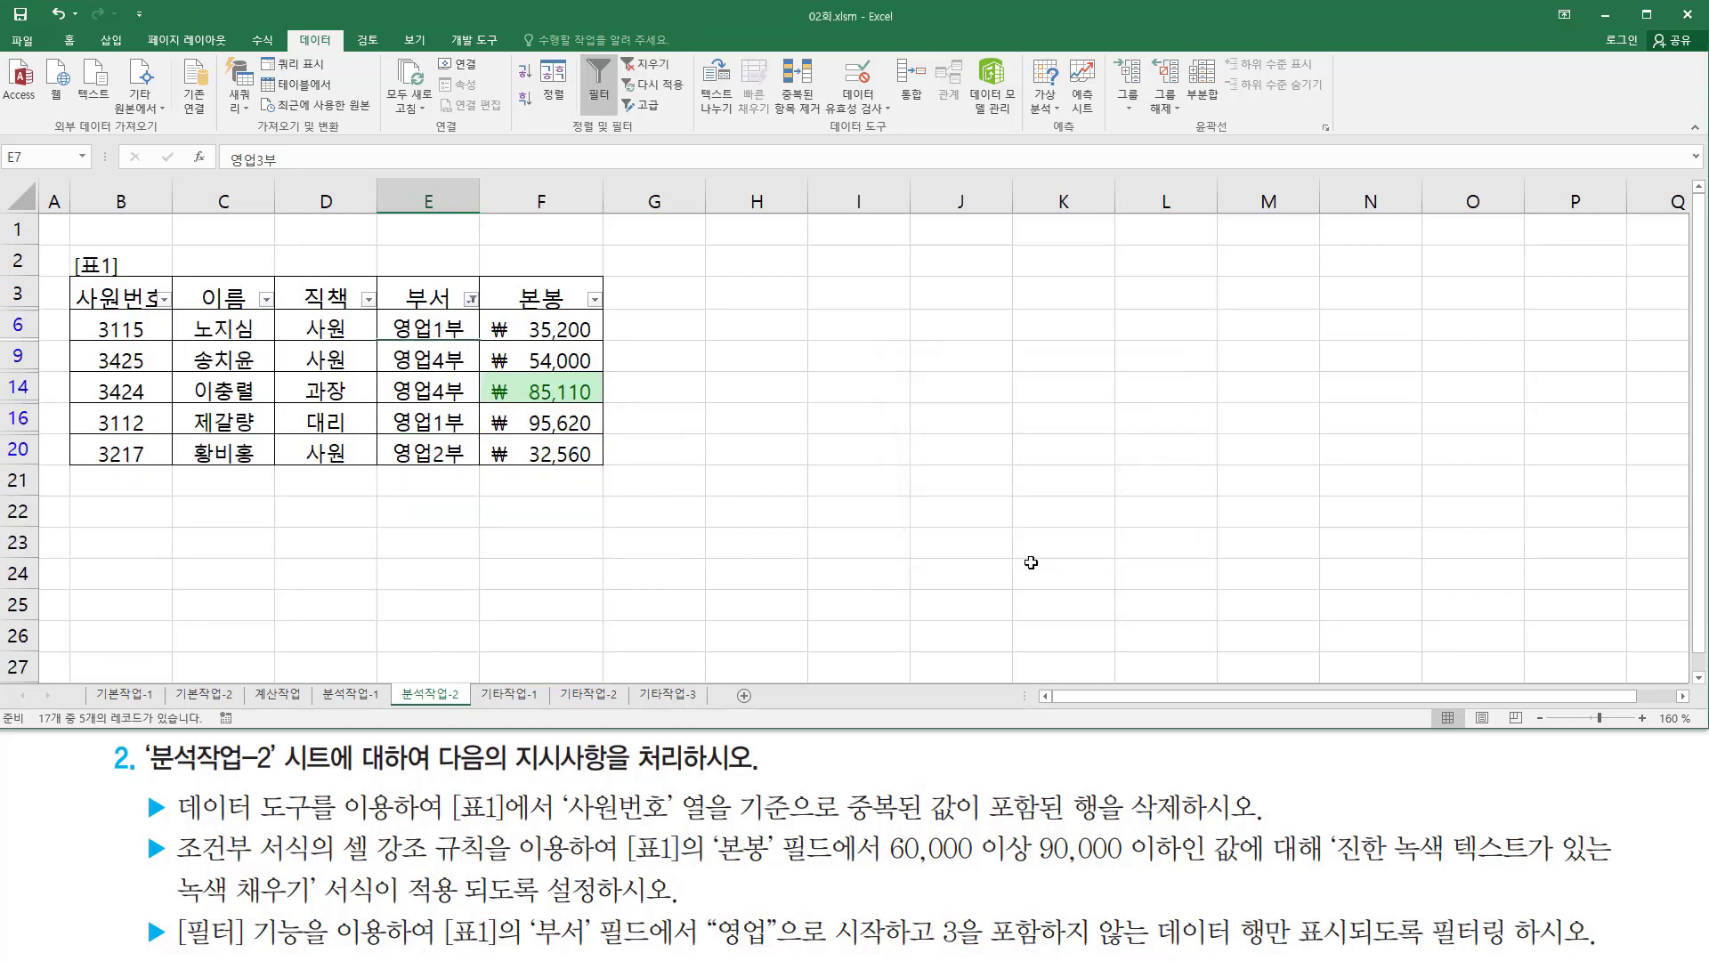
{"action": "left_click_drag", "start_coordinate": [384, 305], "coordinate": [424, 485]}
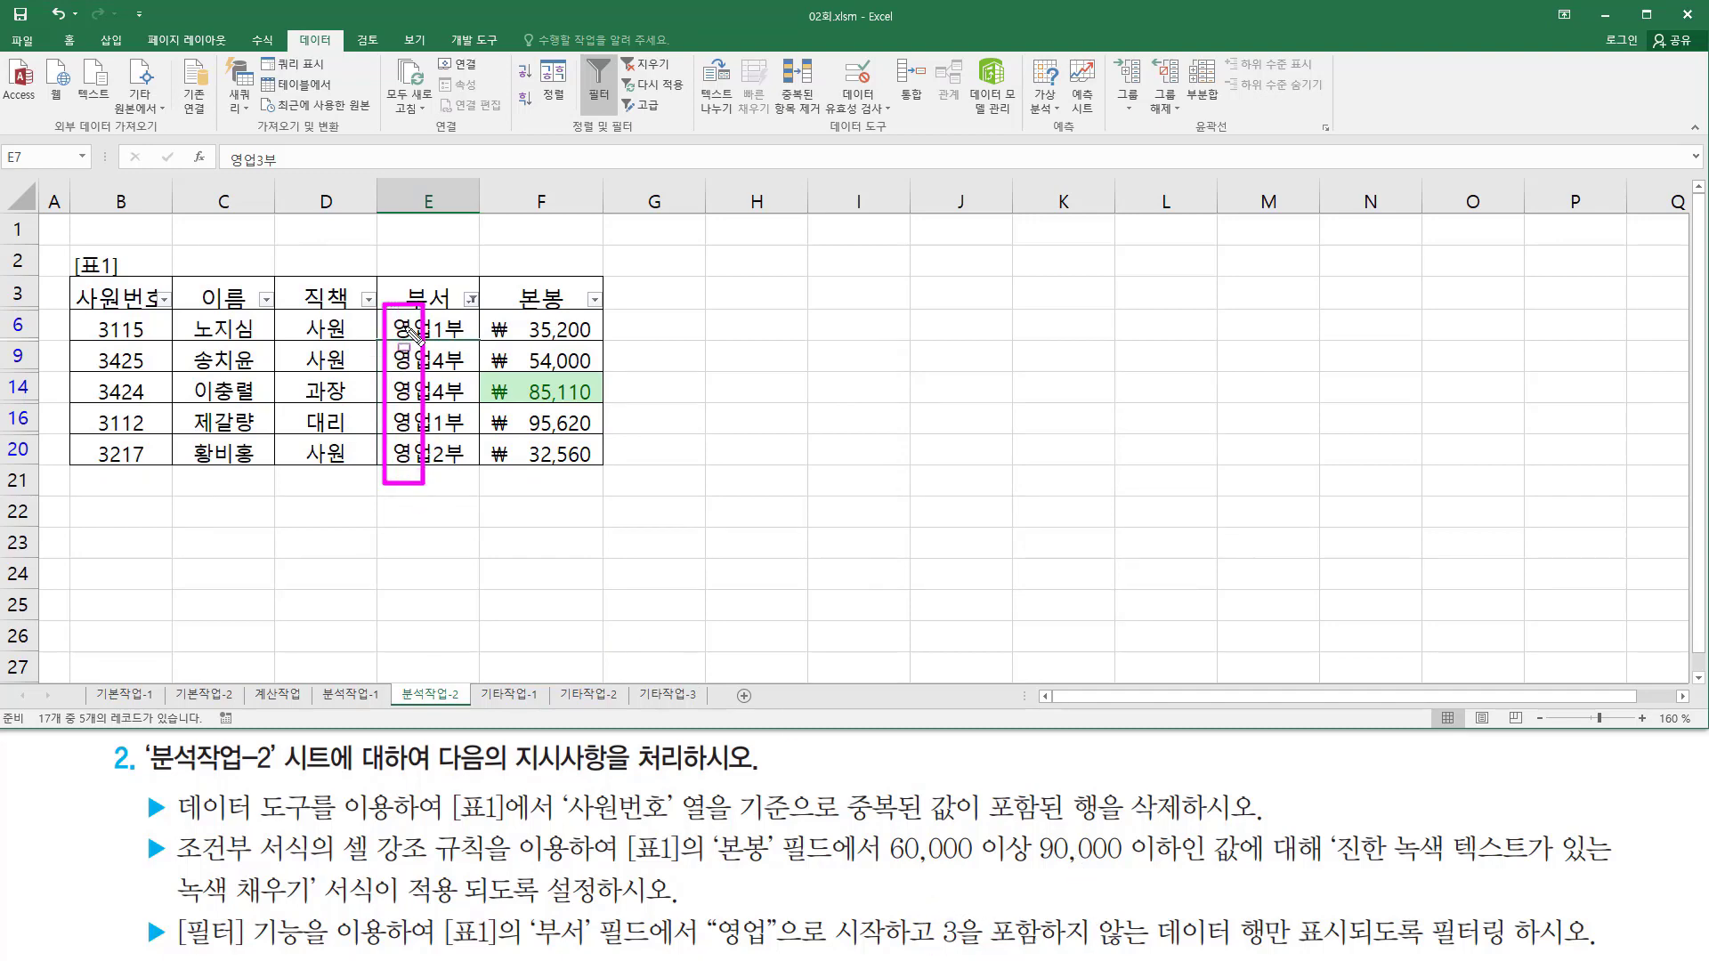
{"action": "mouse_move", "coordinate": [452, 326]}
{"action": "left_mouse_down"}
{"action": "mouse_move", "coordinate": [428, 357]}
{"action": "mouse_move", "coordinate": [454, 485]}
{"action": "left_mouse_up"}
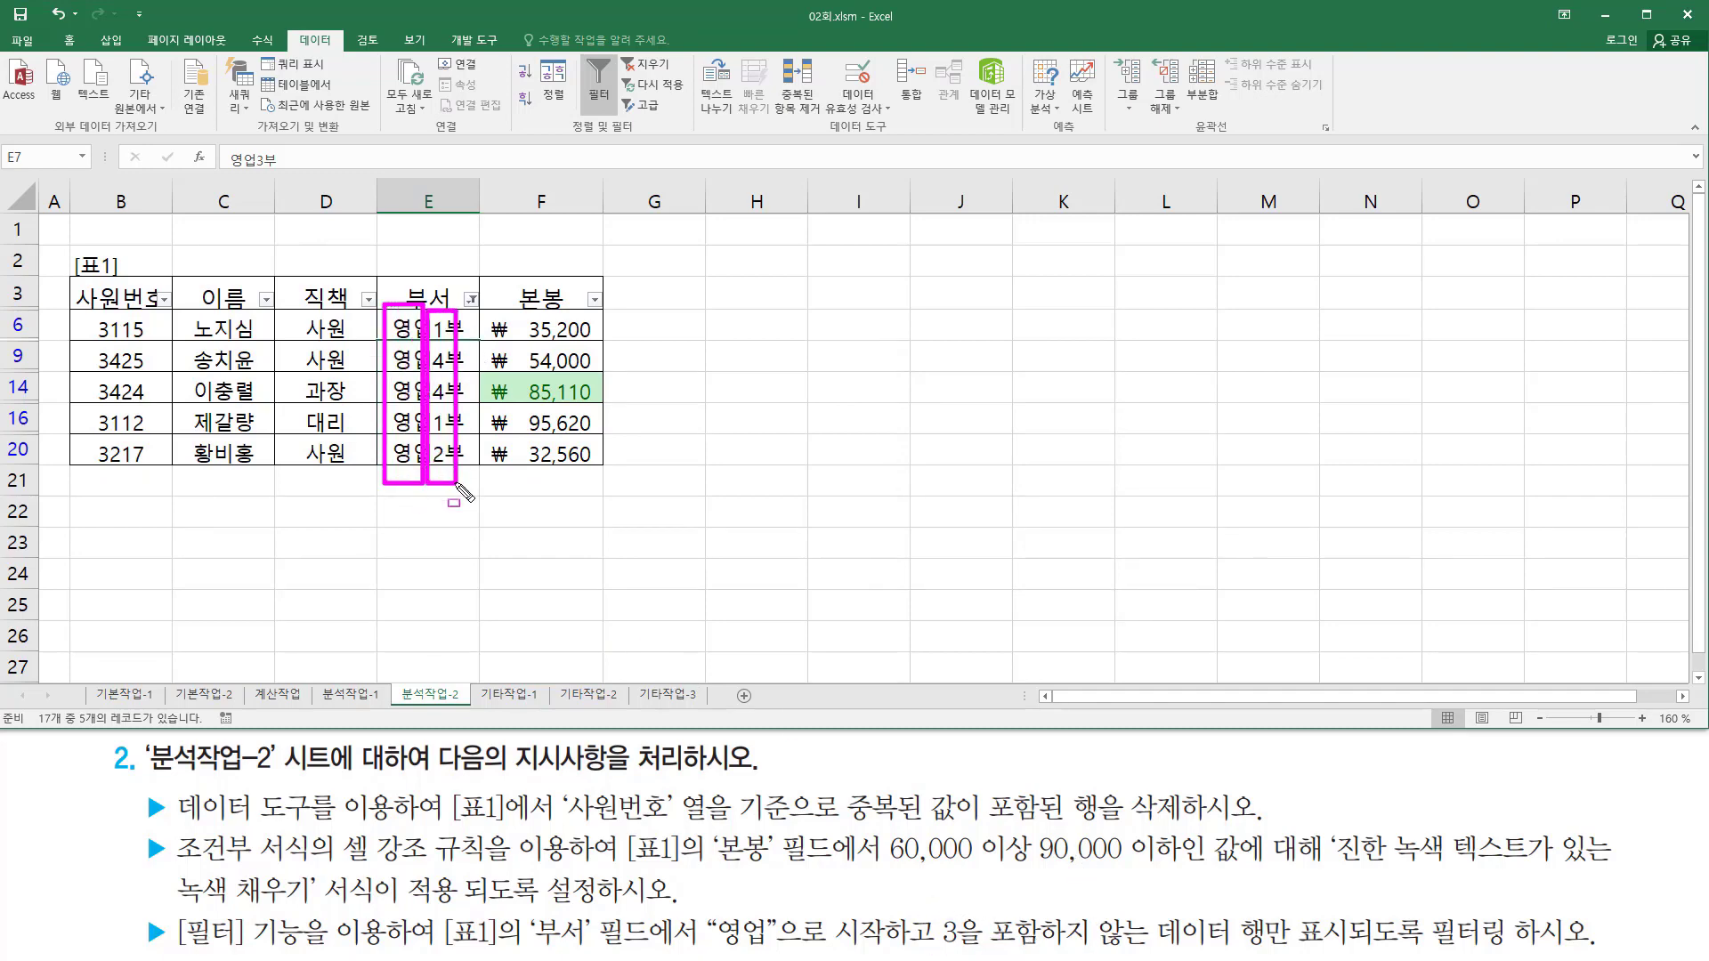
{"action": "key", "text": "Escape"}
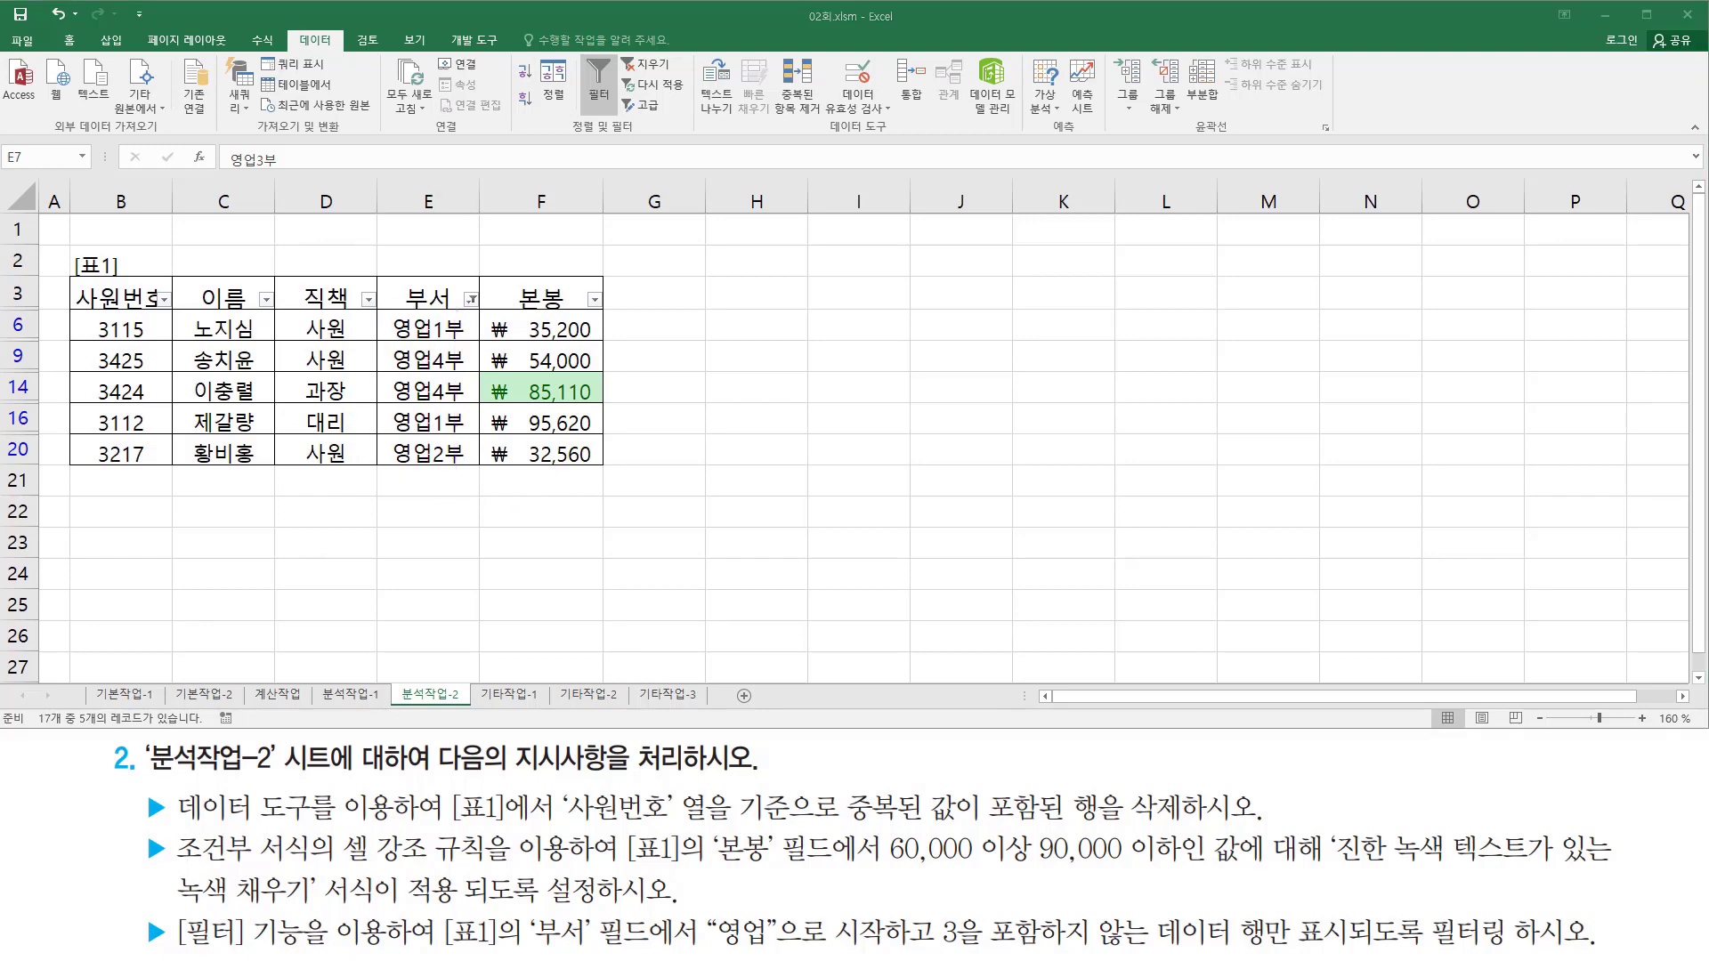